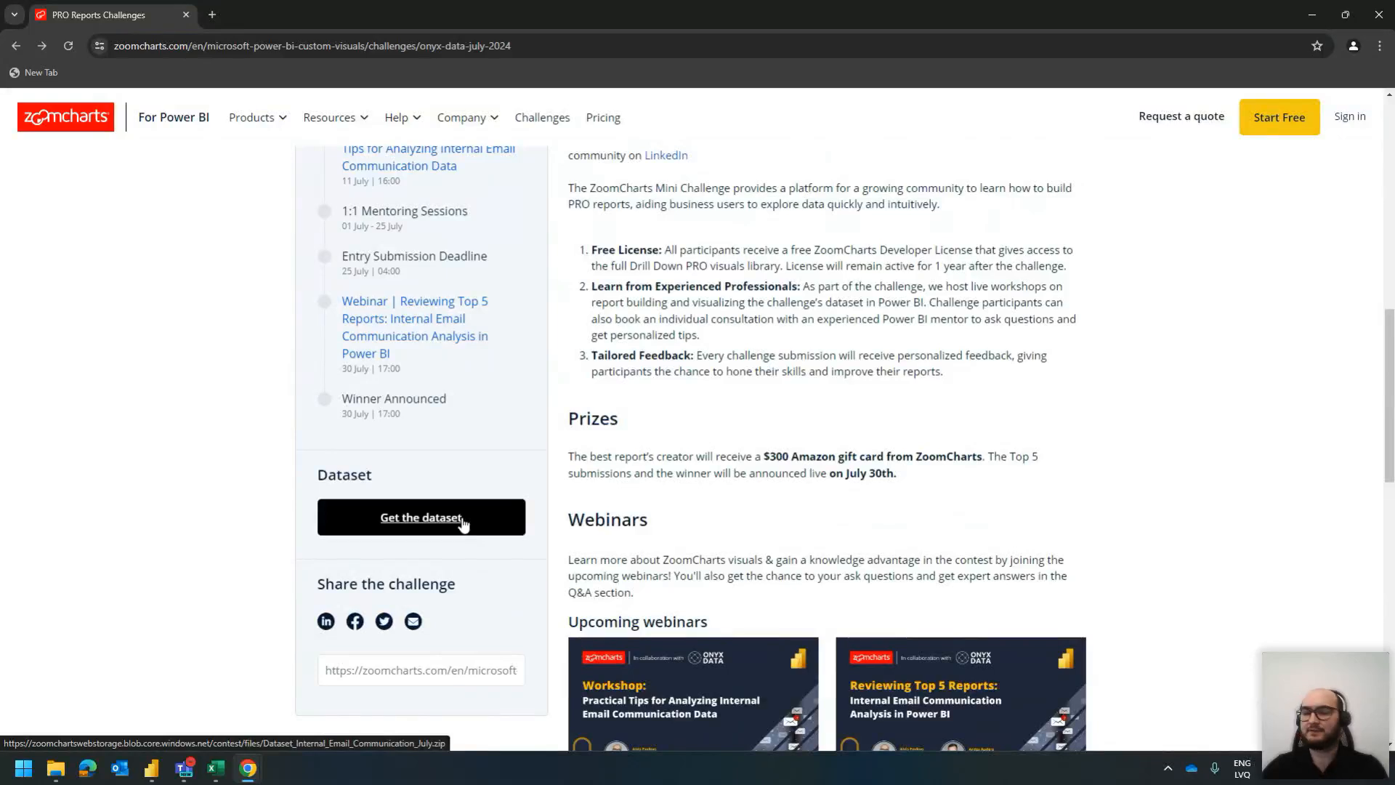
Switch to the Excel dataset workbook and examine its emails fact table, contacts dimension table and dictionary sheets
click(216, 768)
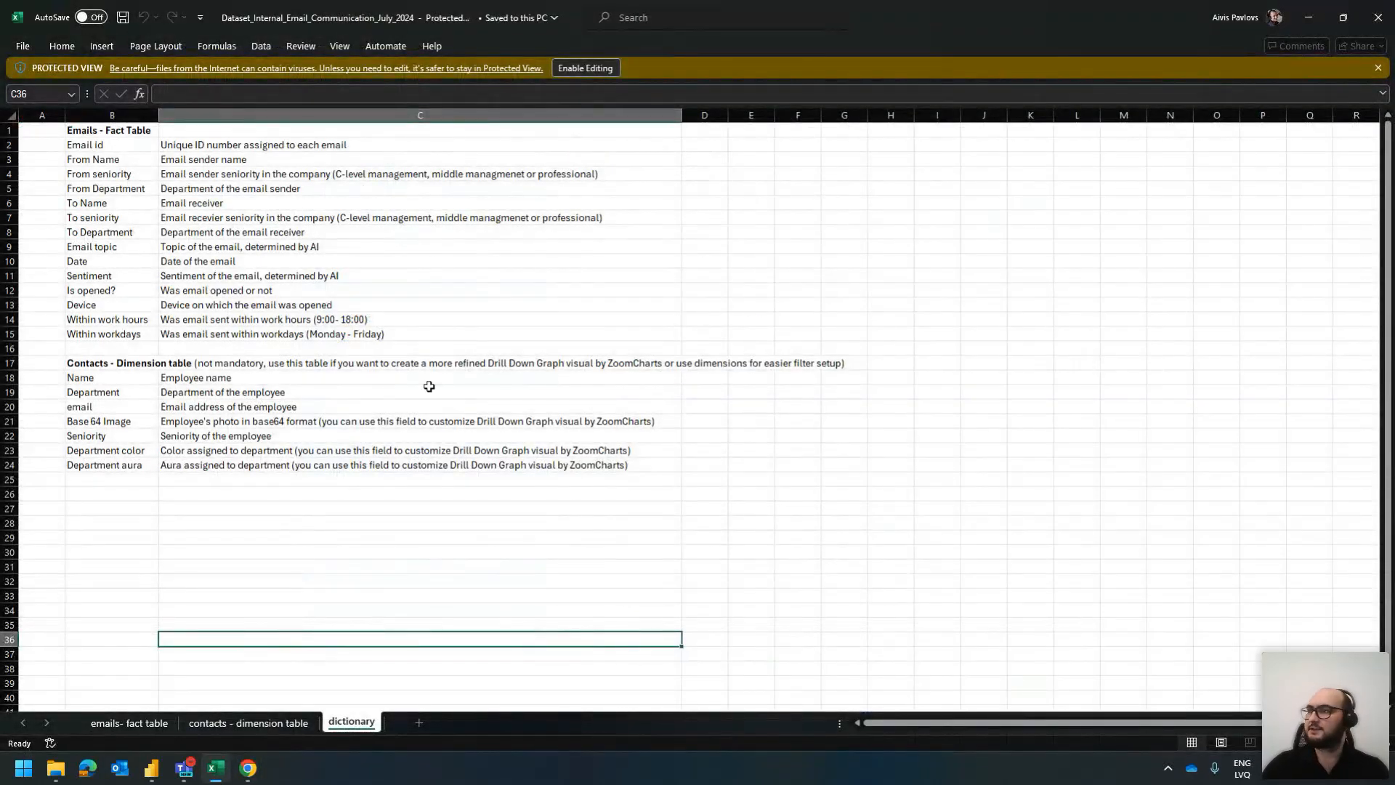
click(145, 727)
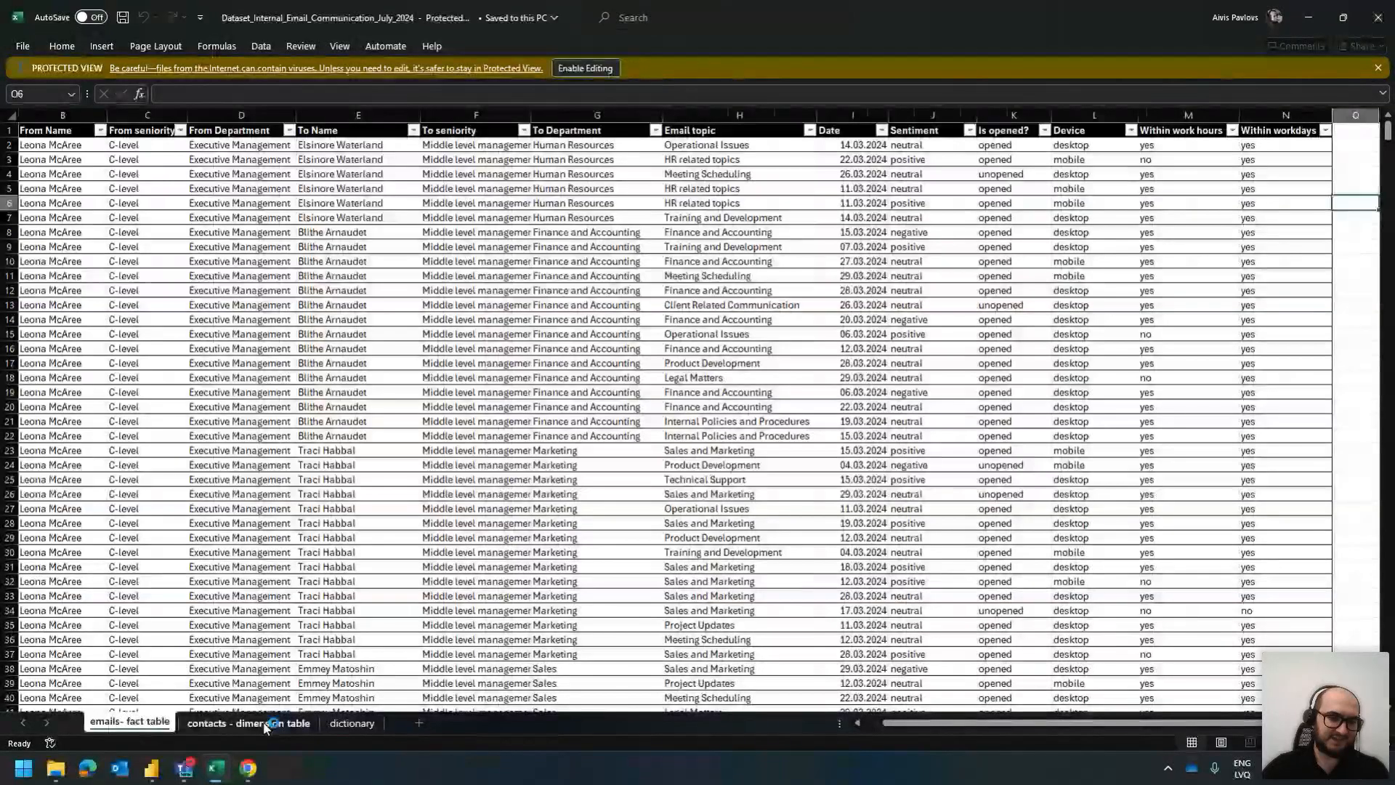
click(205, 727)
click(341, 724)
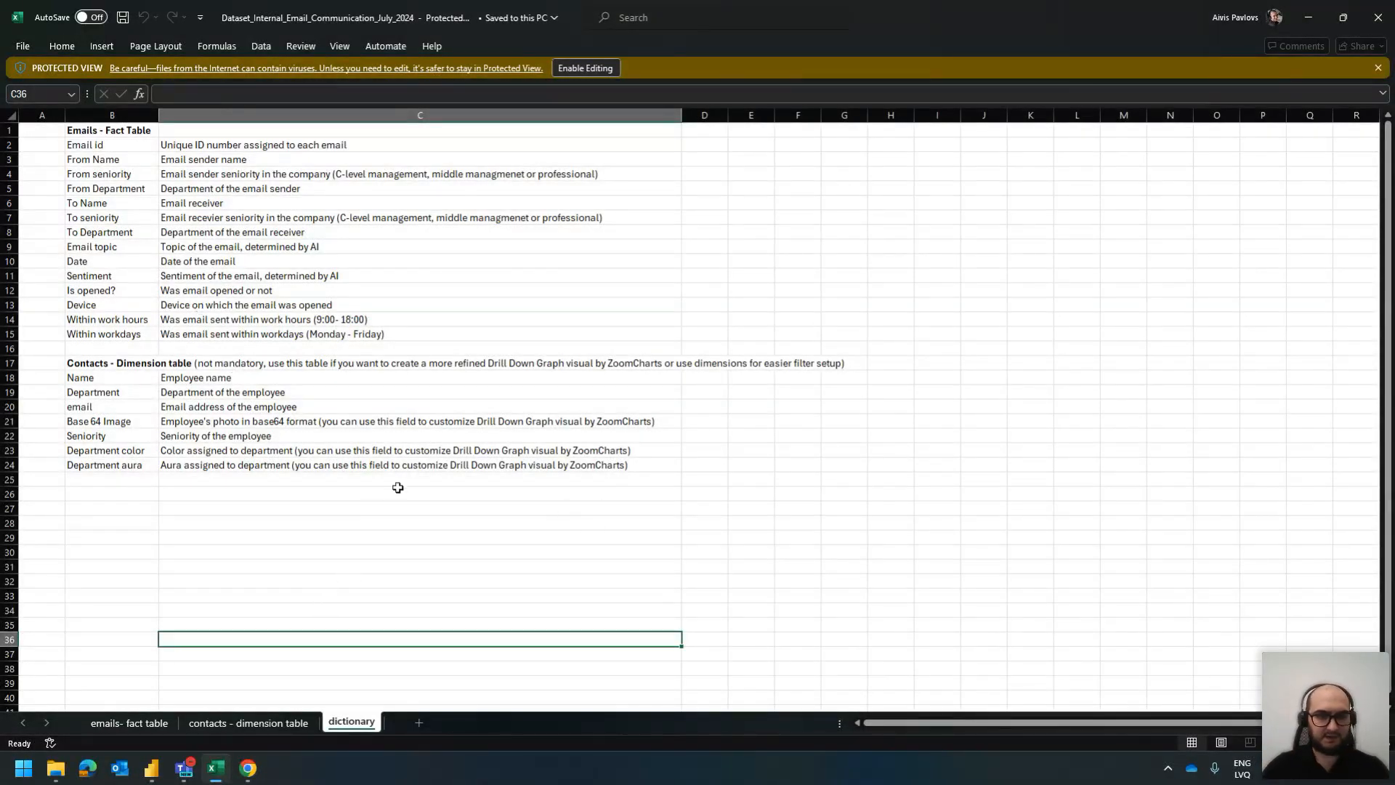
click(1308, 18)
Switch to File Explorer, view the ZC_Drill_Down_Visuals_Cheat_Sheet PDF from the Dataset_Internal_Email_Communication_July folder, and close it
mouse_move(56, 768)
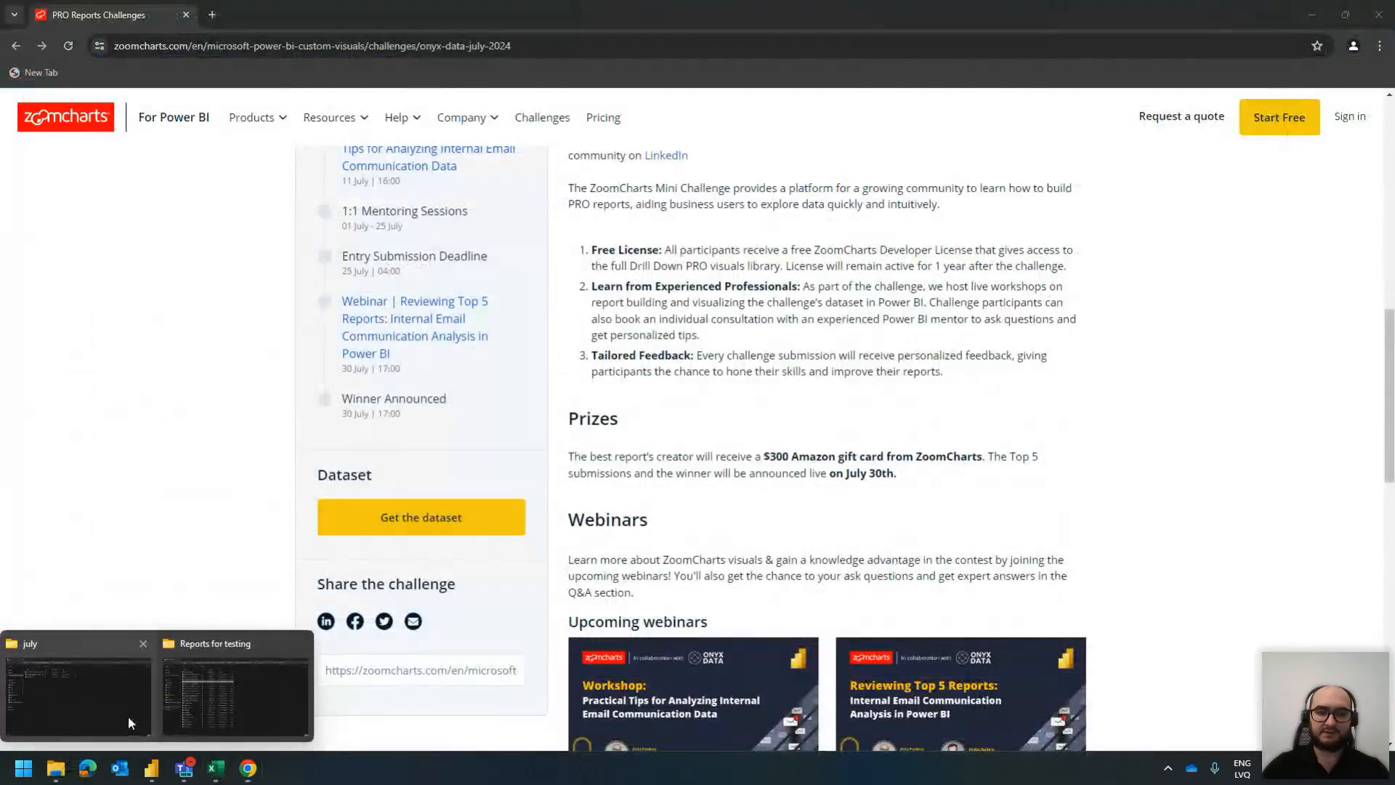
click(101, 703)
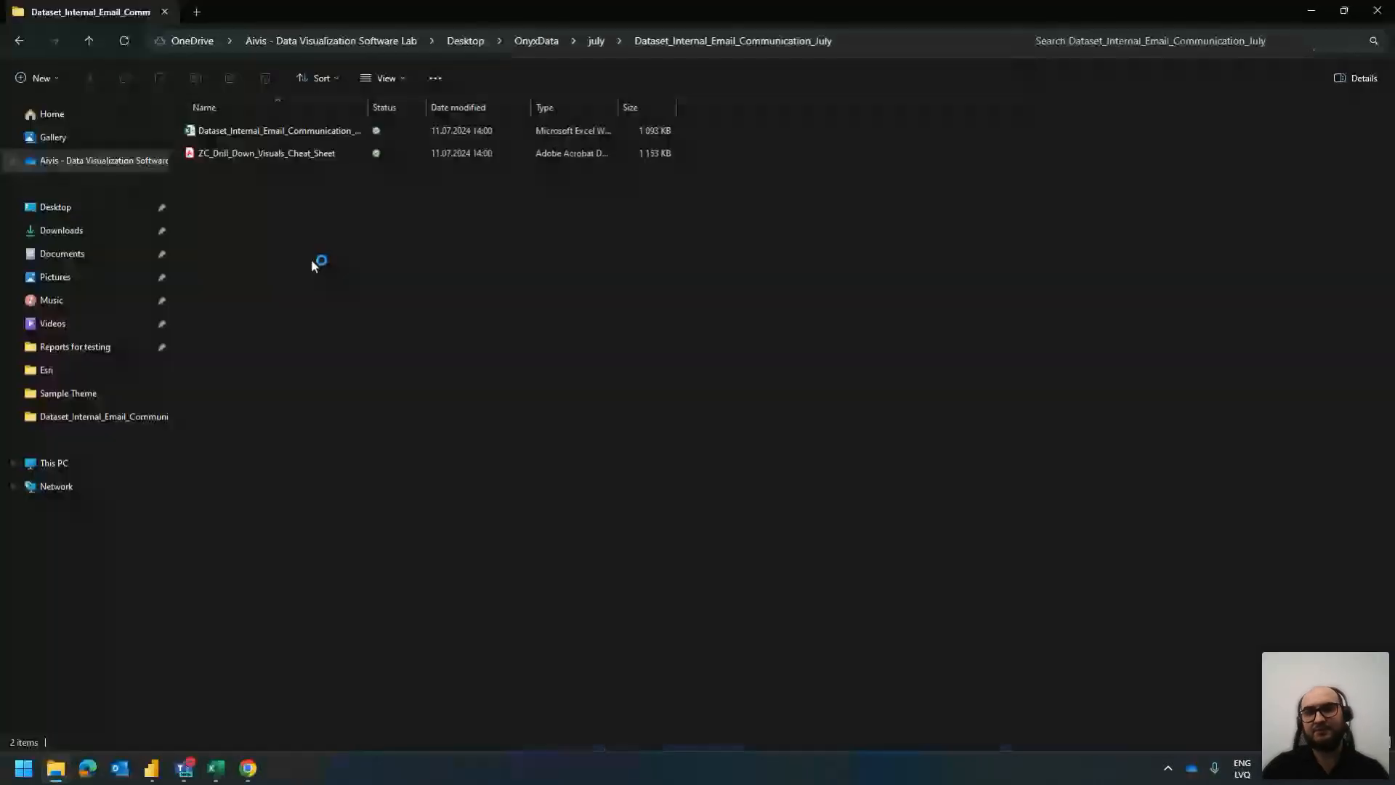
click(259, 157)
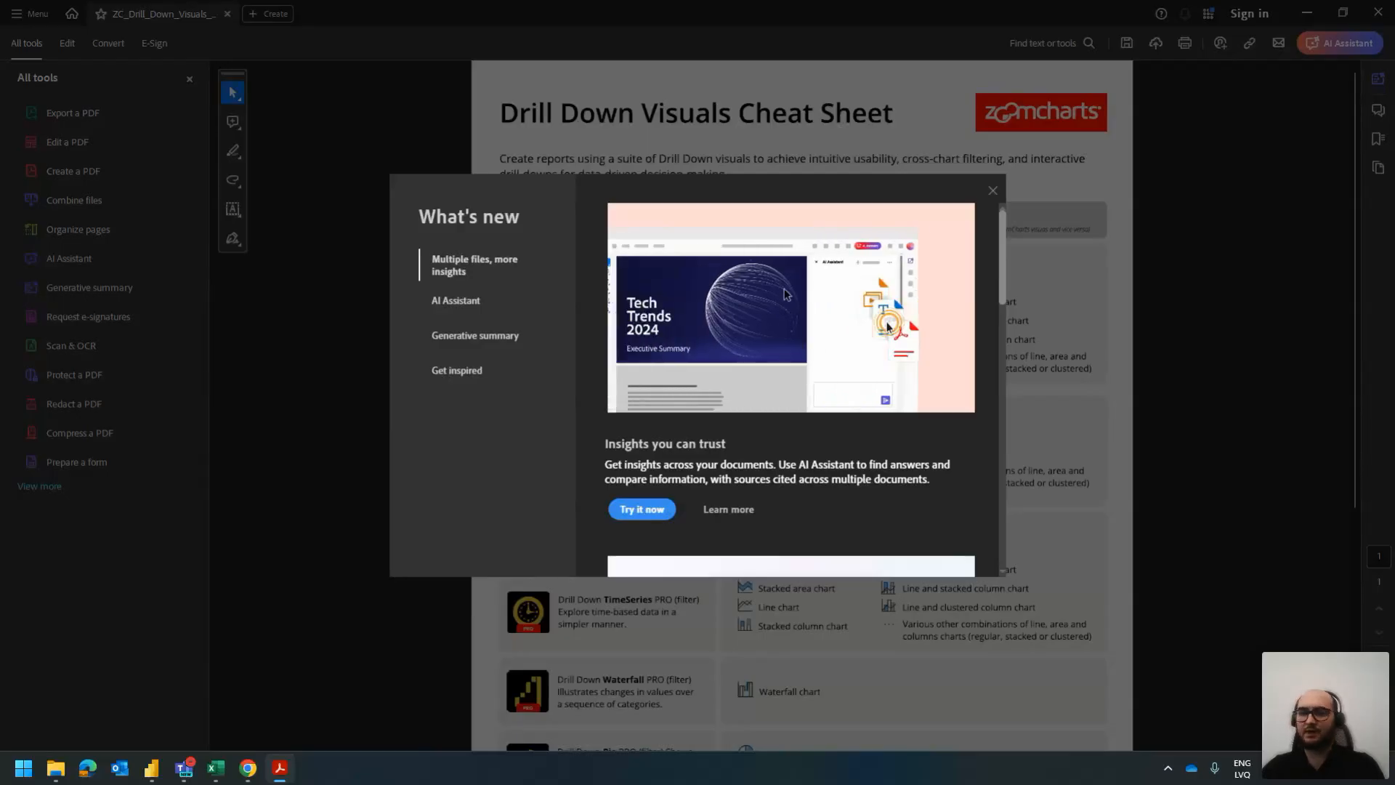
click(990, 192)
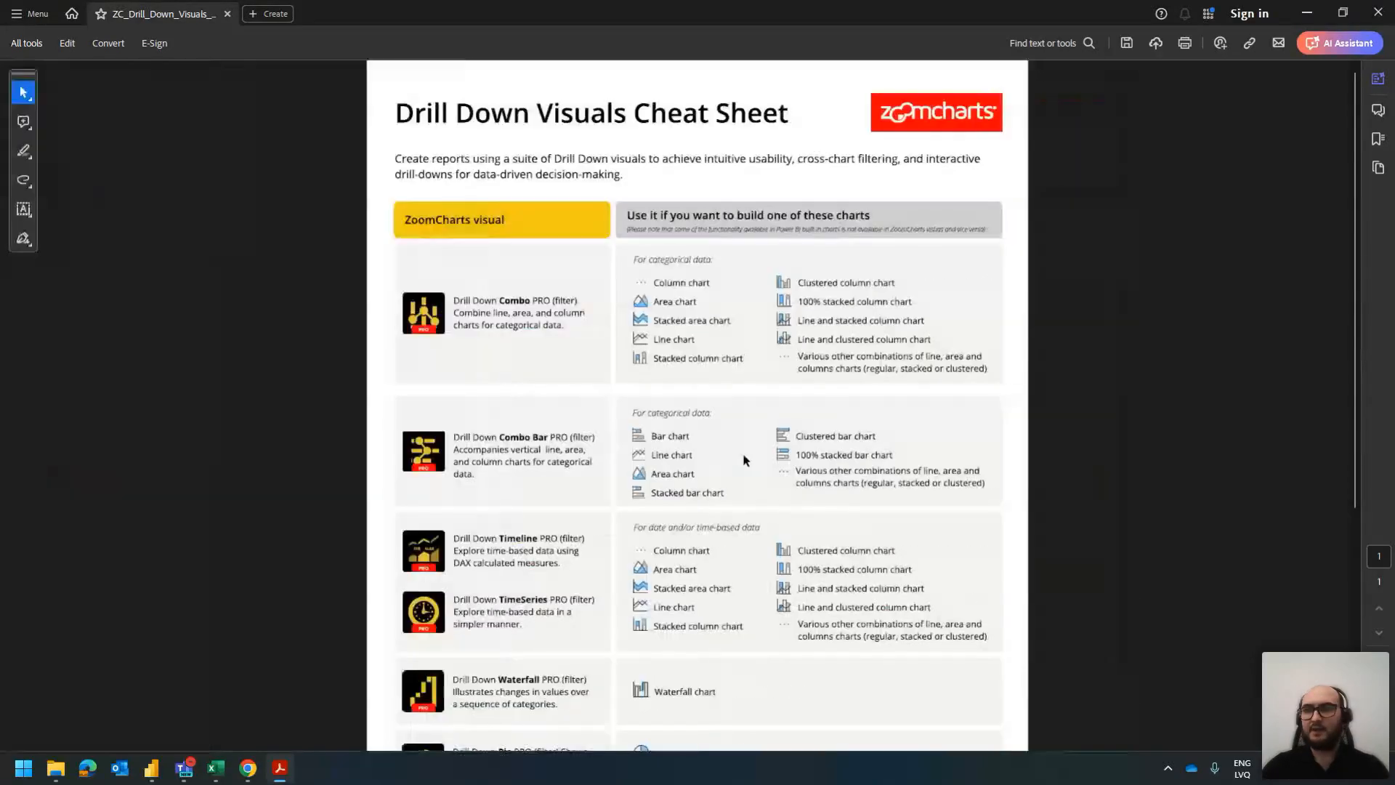
click(1388, 14)
click(773, 412)
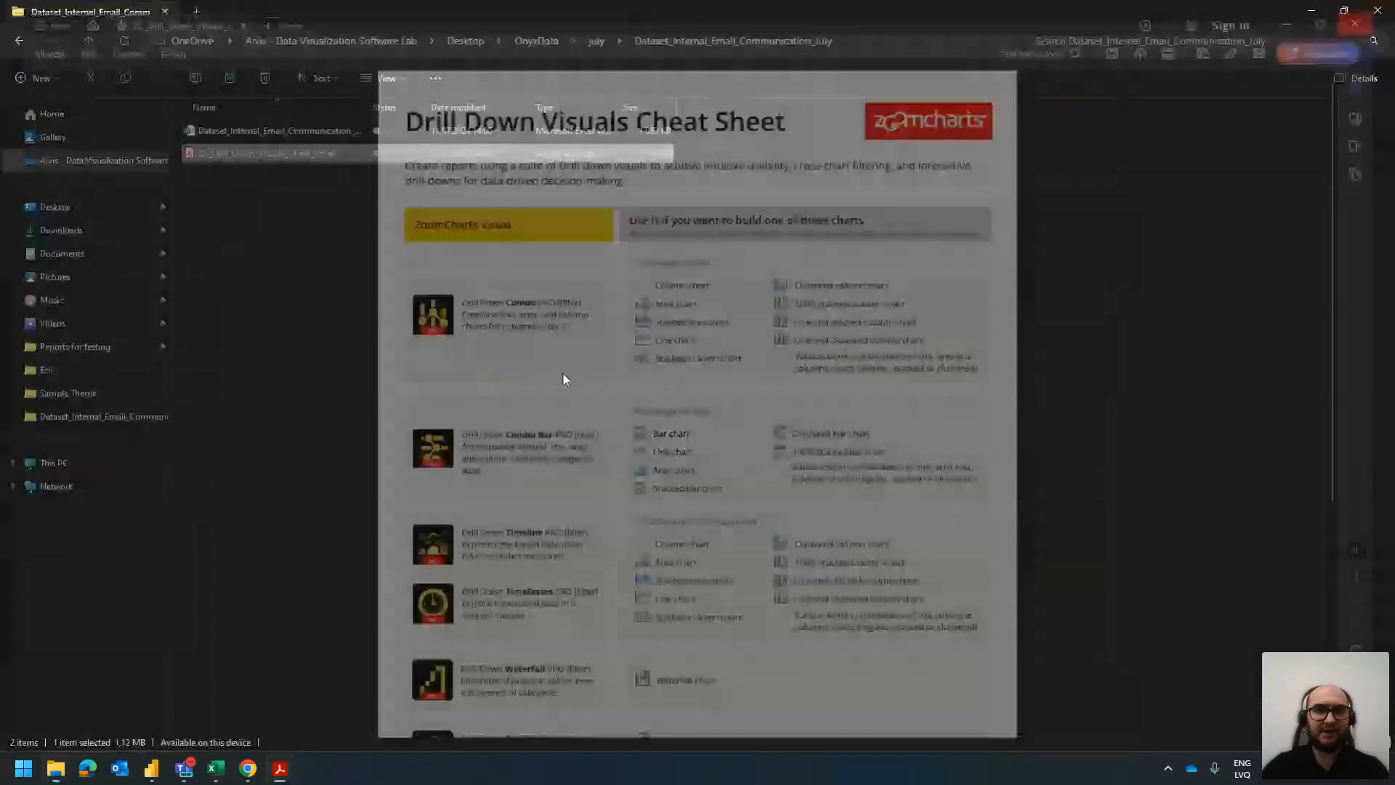
Switch to the Chrome window with the challenge page and open academy.zoomcharts.com in a new tab
click(247, 768)
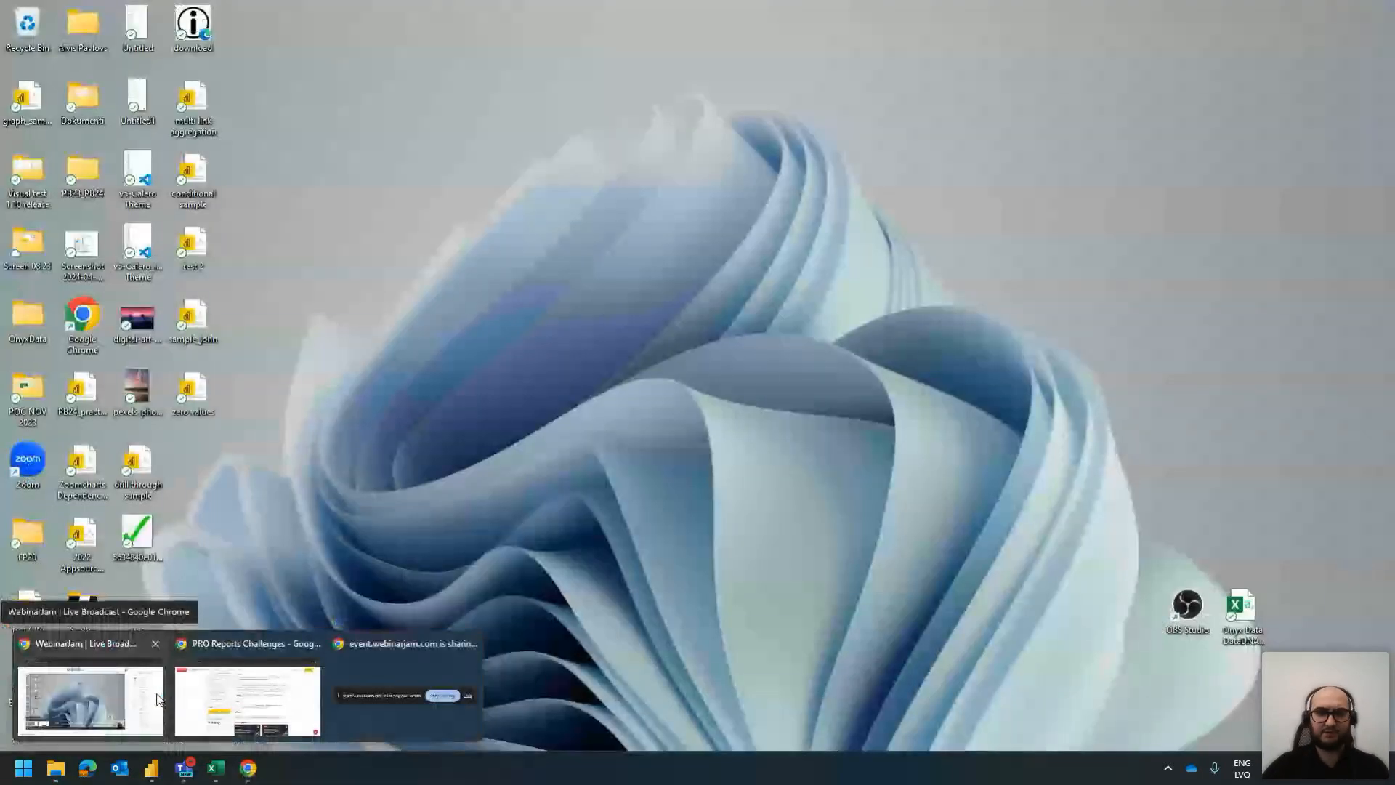
click(159, 695)
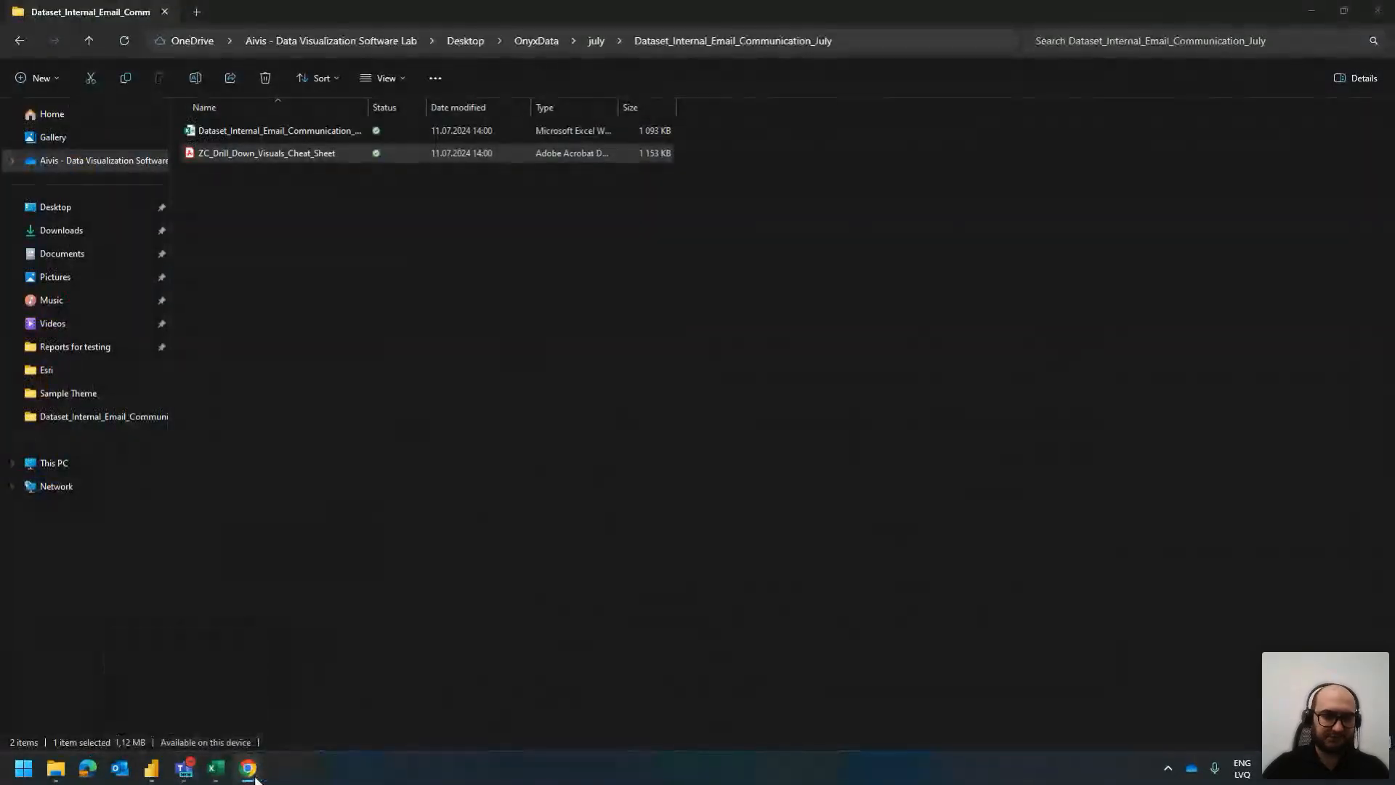
click(247, 768)
click(245, 705)
key(ctrl+t)
text(academy)
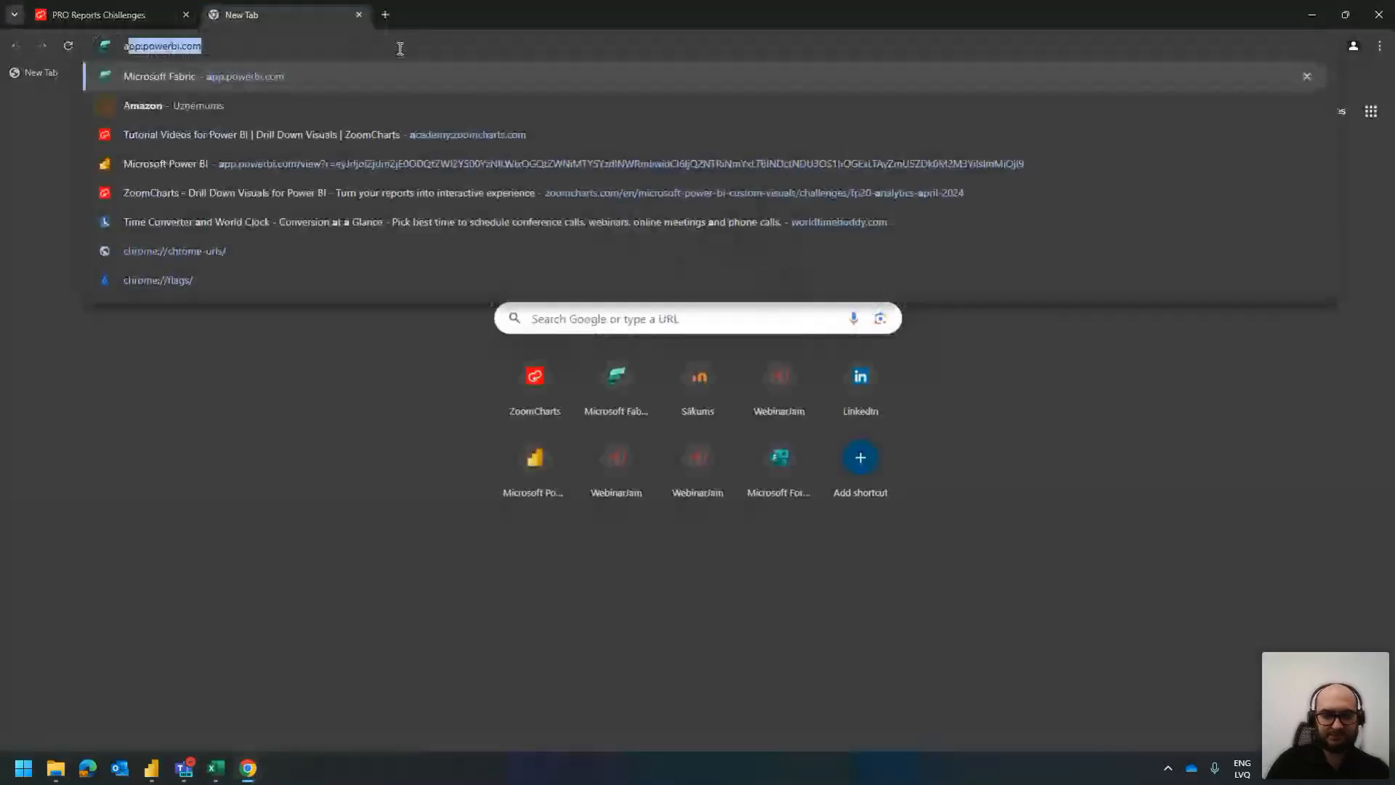
text(.zoomcharts.)
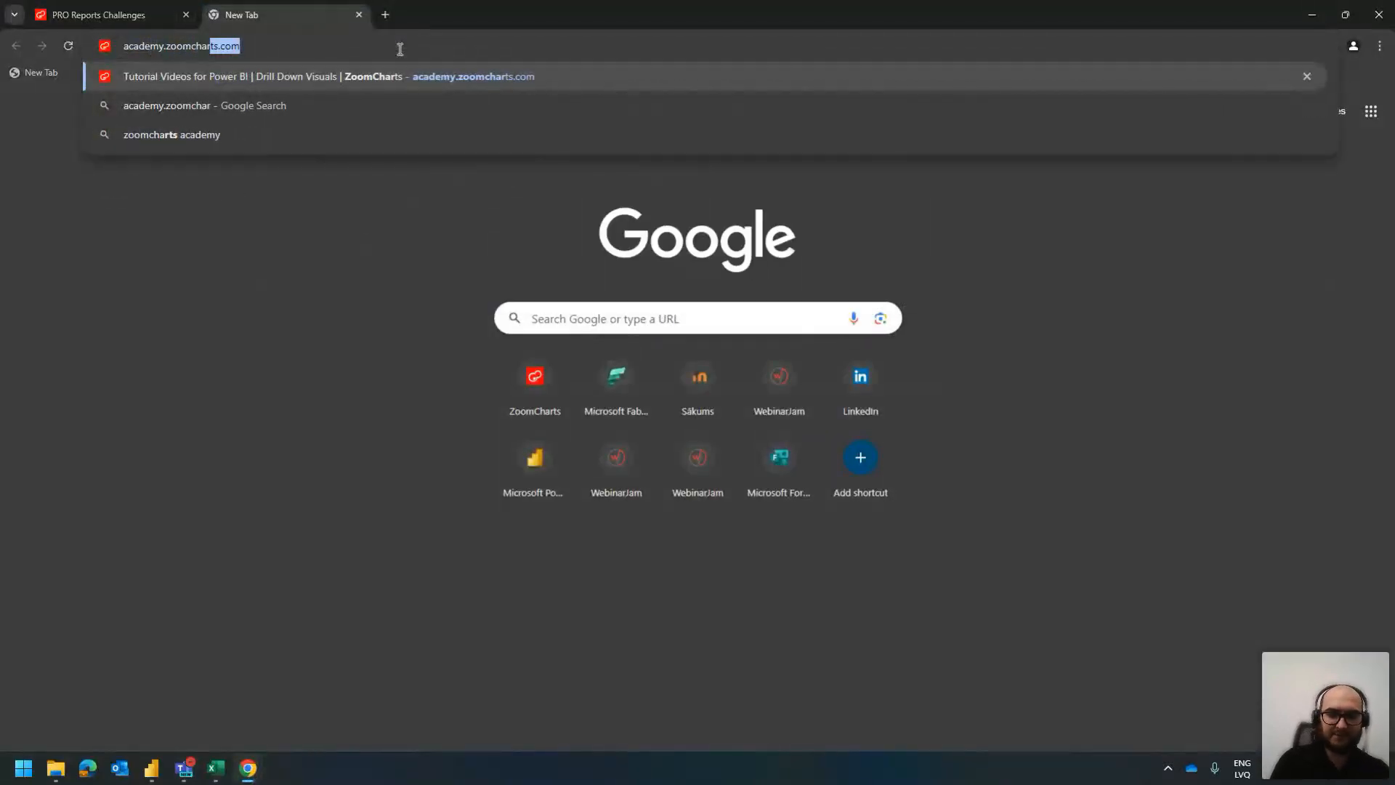
text(com)
key(Return)
click(400, 49)
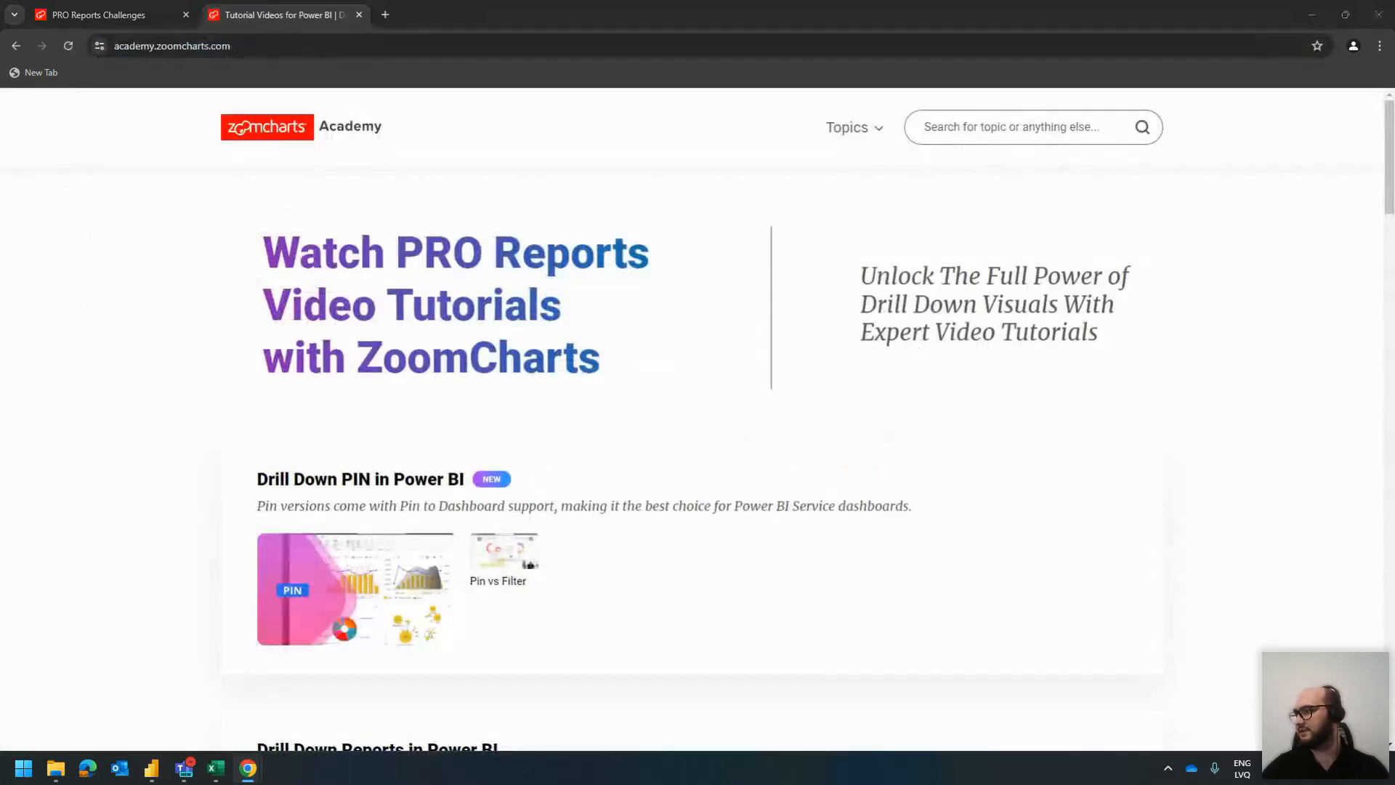
Open the Academy's Drill Down Graph PRO video tutorial series and pause the intro video
click(872, 143)
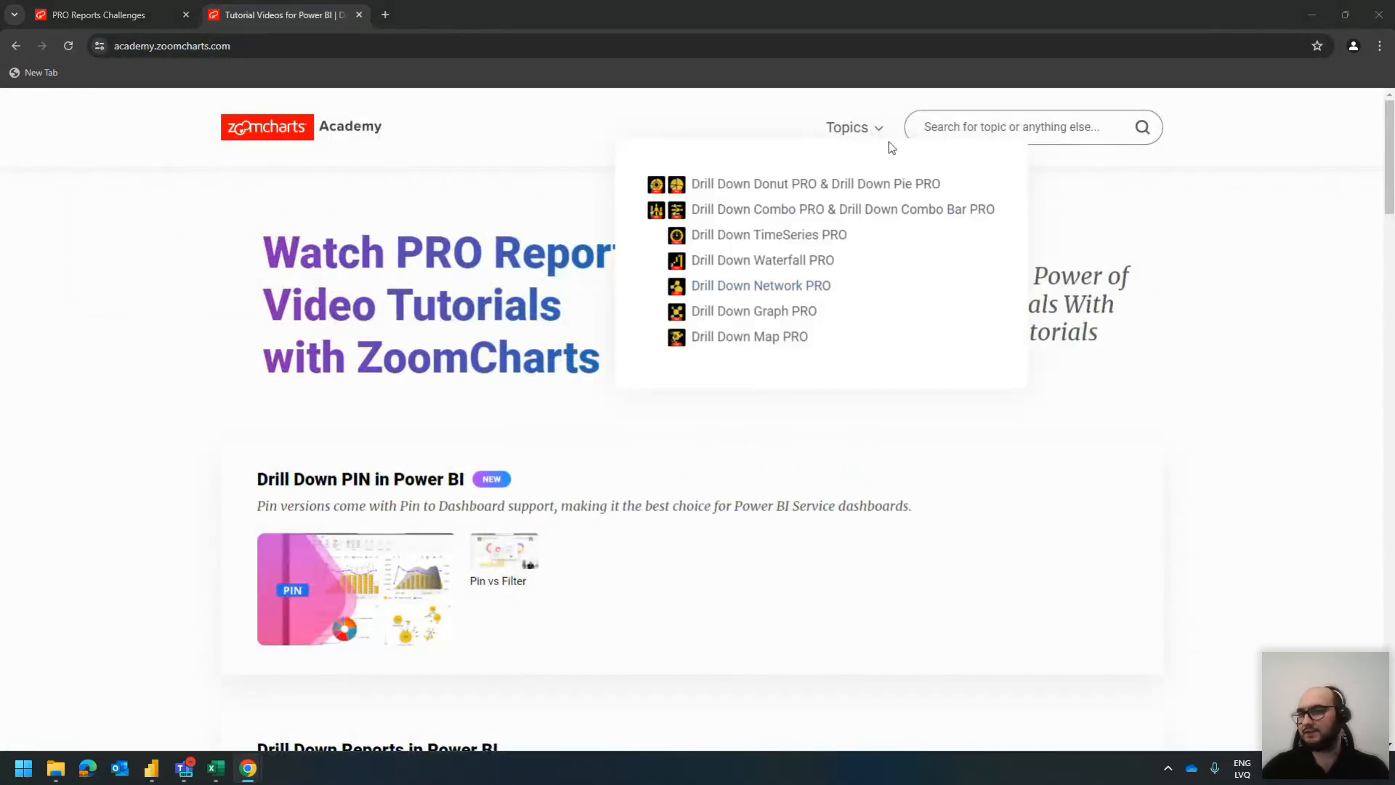
click(747, 312)
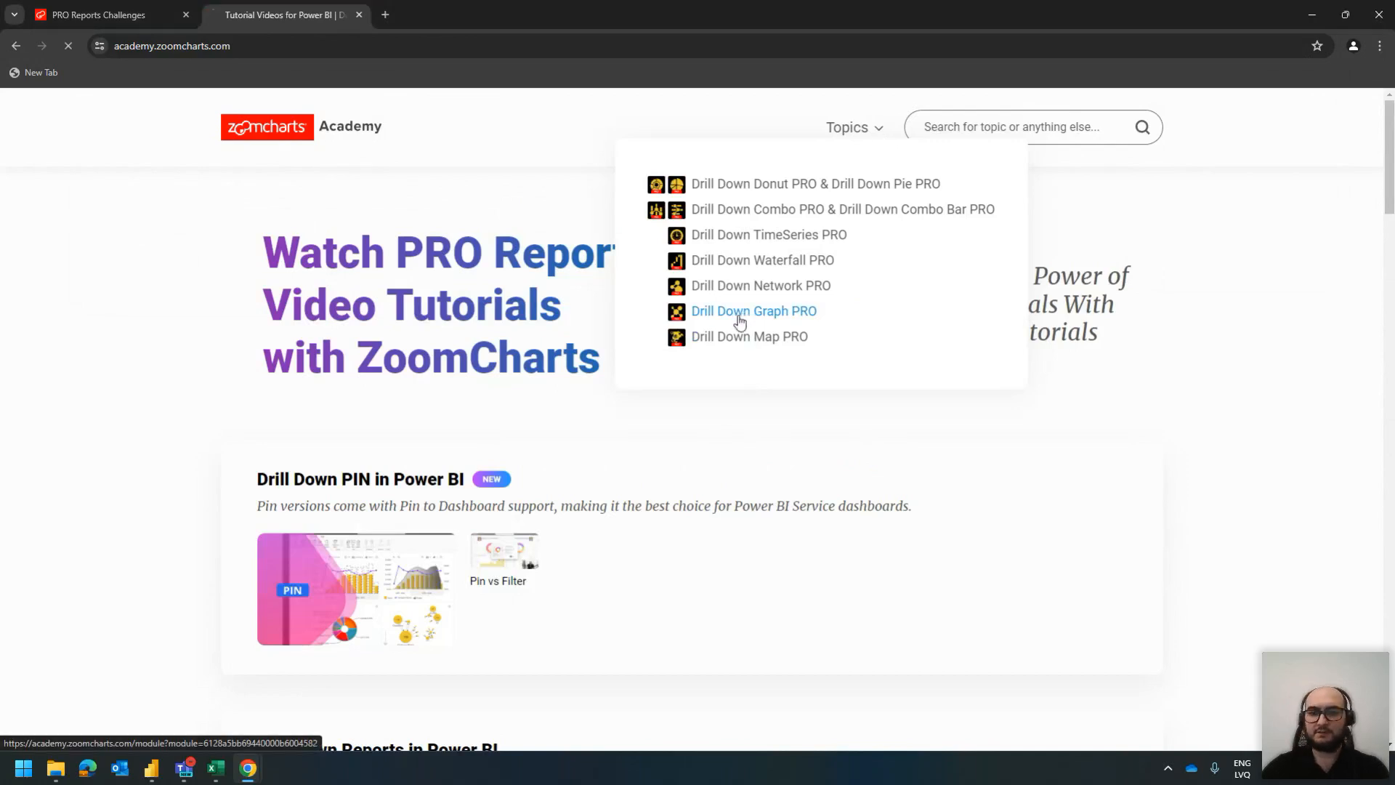
mouse_move(857, 109)
scroll(760, 286, down, 1)
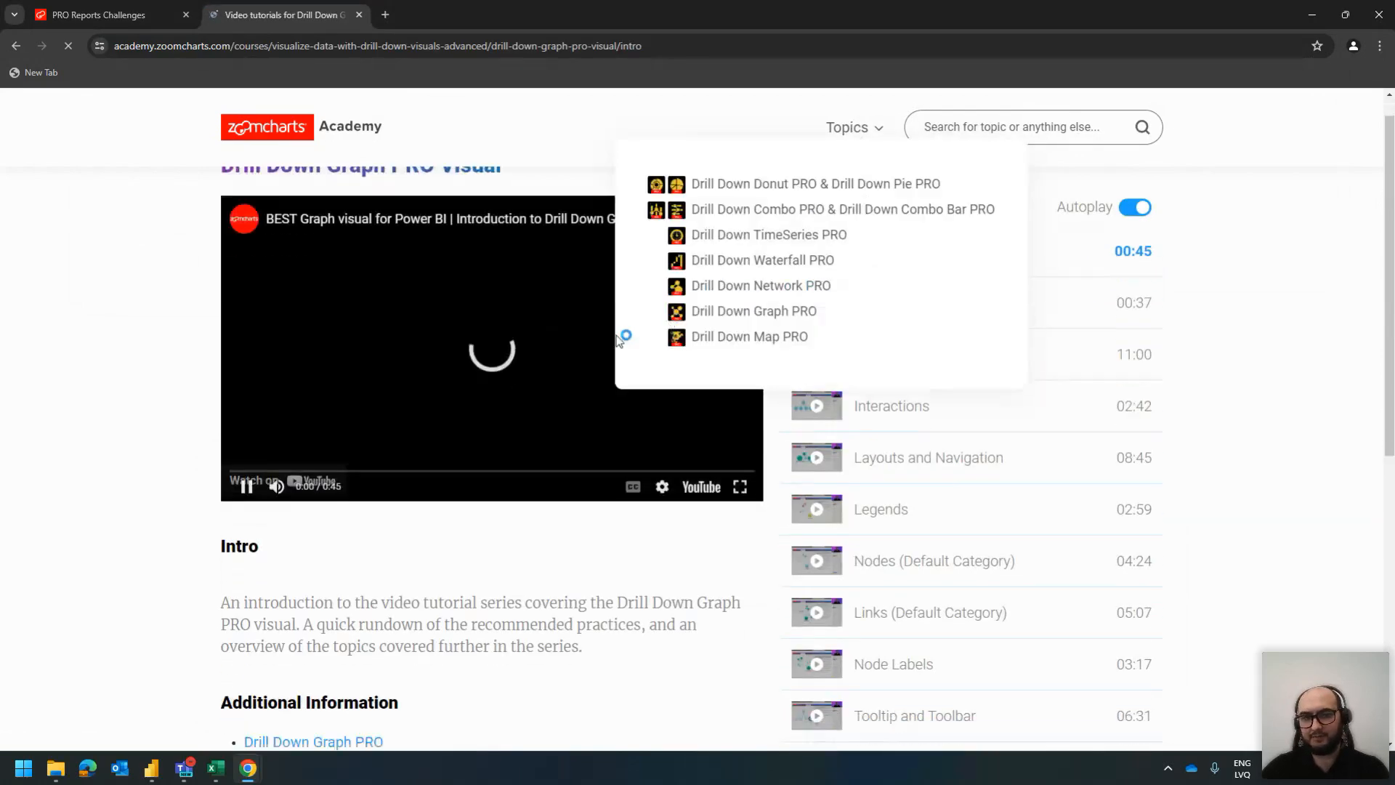
click(248, 444)
scroll(1033, 299, up, 1)
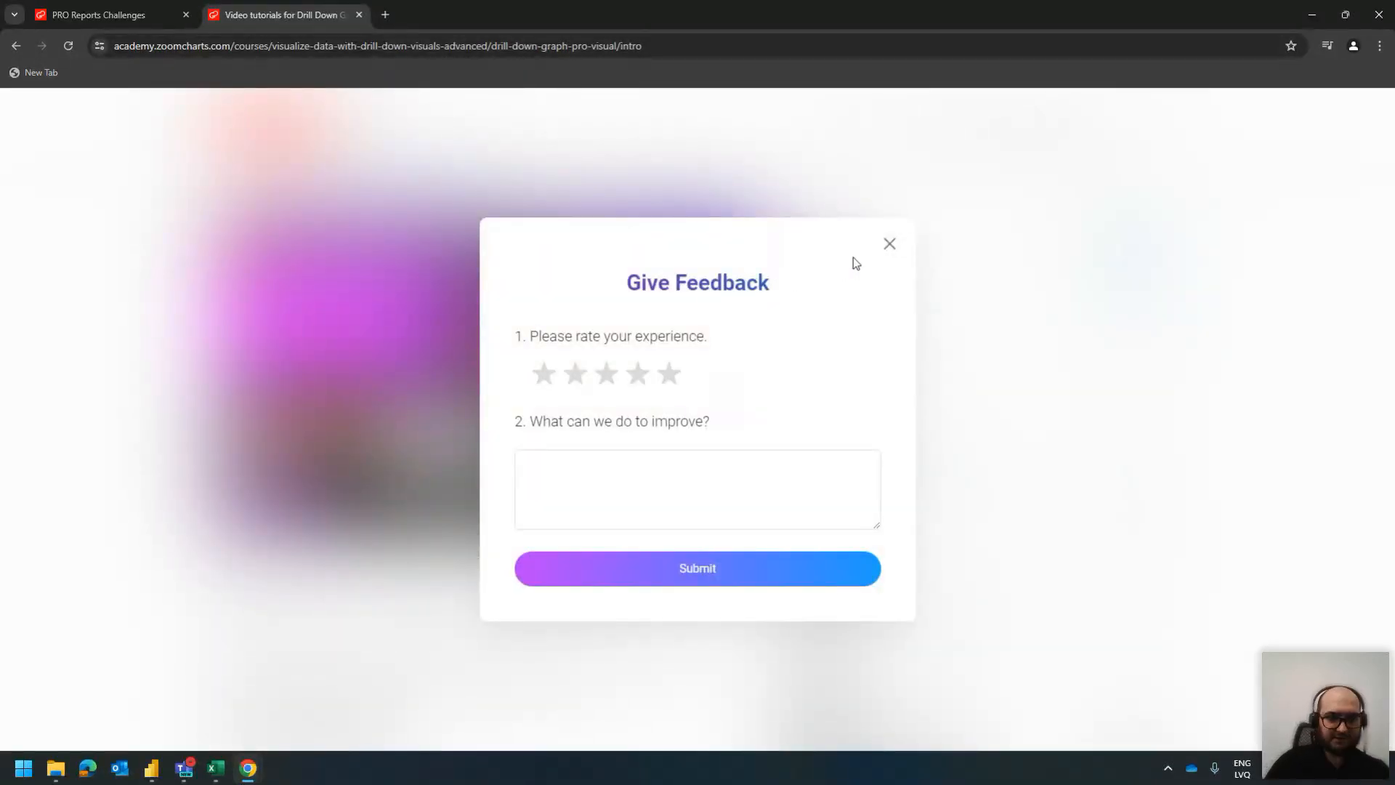
Search the web for "appsource graph pro" in a new tab and open the Drill Down Graph PRO (Filter) AppSource page
click(385, 14)
text(appsource)
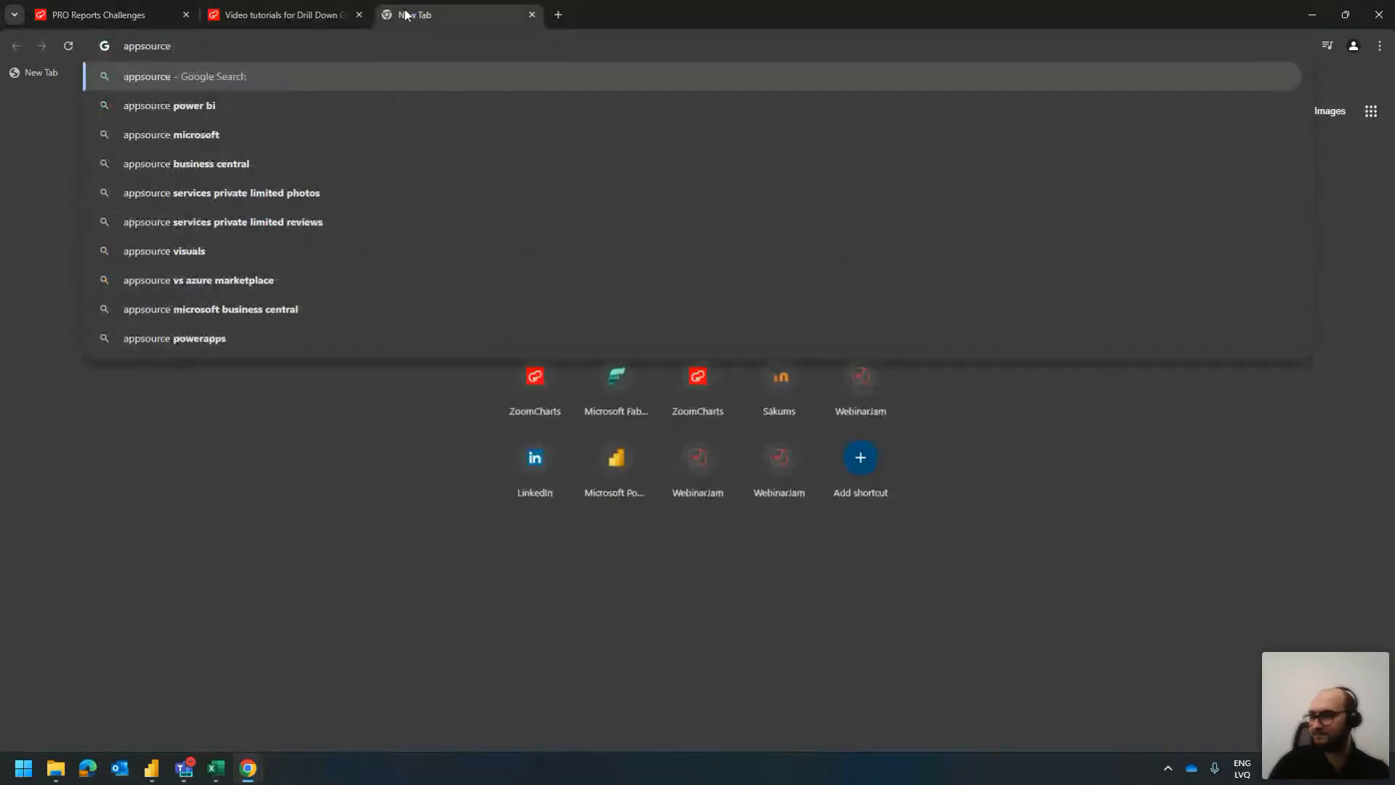
text( g)
text(h pro)
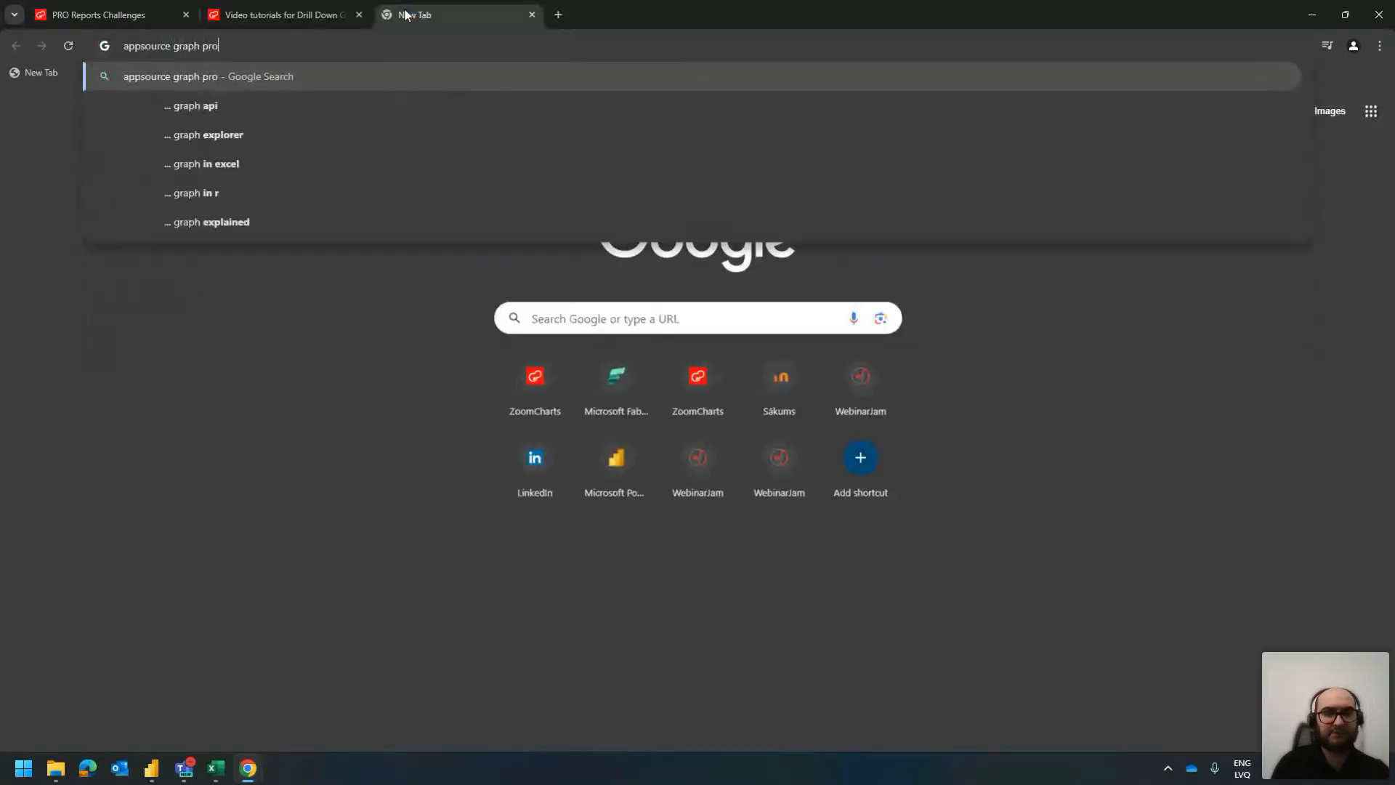
key(Return)
click(322, 249)
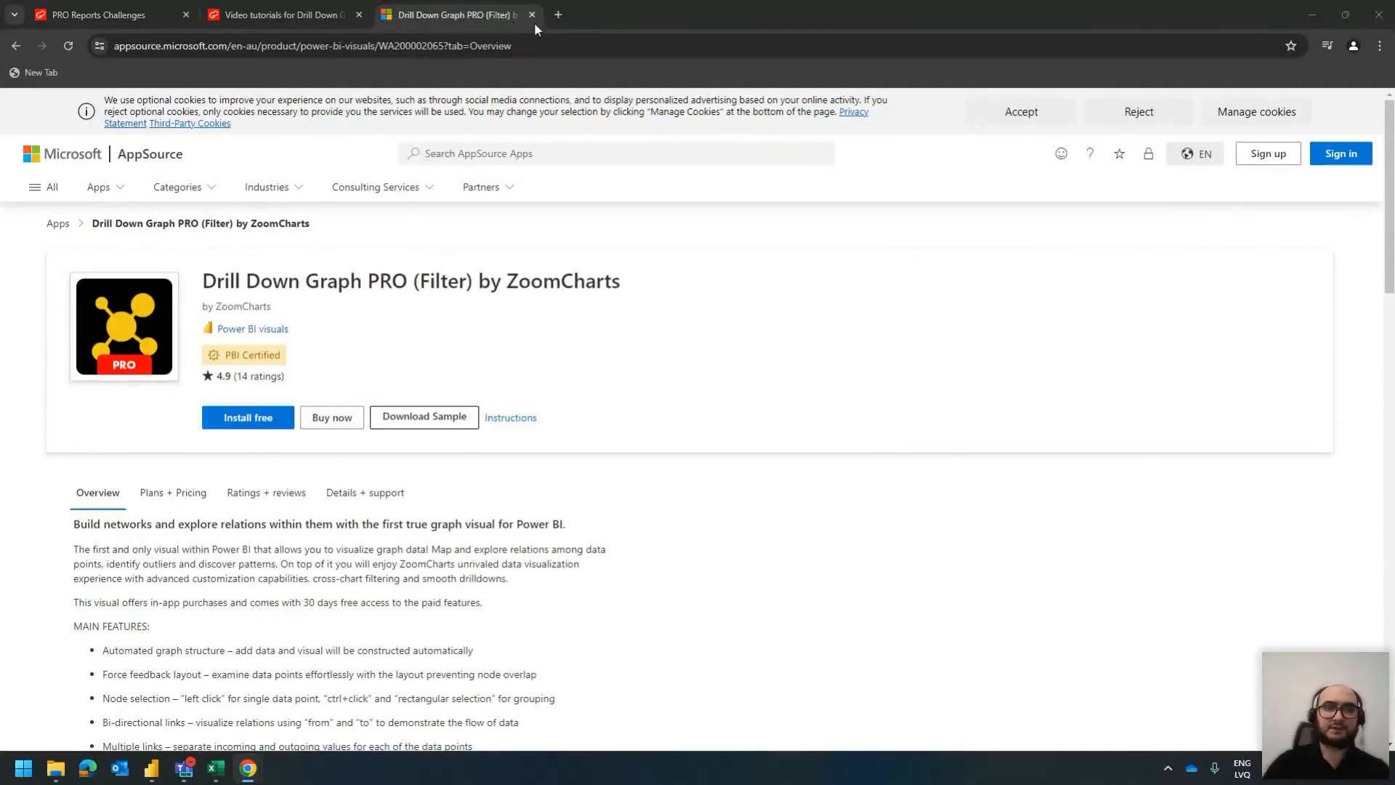
Open the ZoomCharts site in a new tab and go to the report examples for its Power BI visuals
click(558, 14)
click(542, 381)
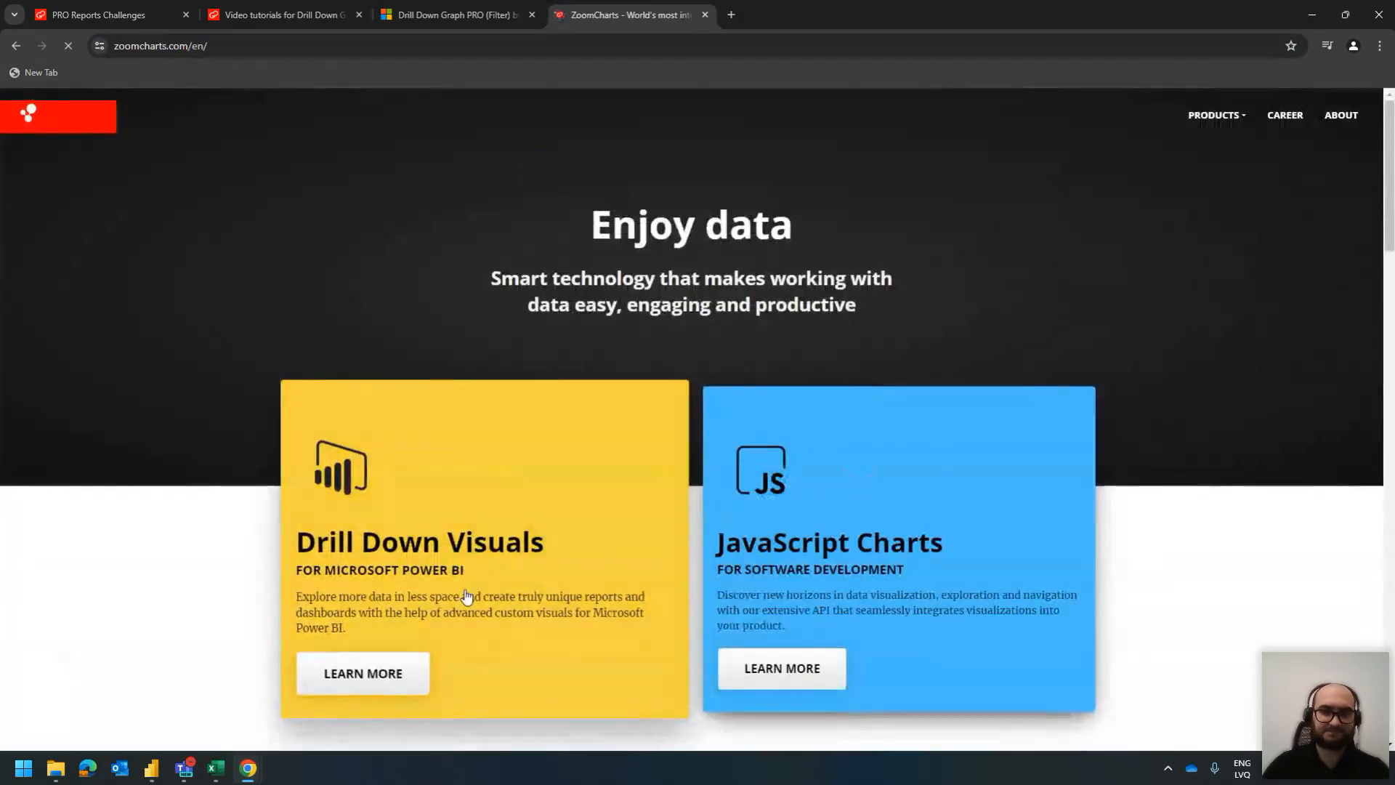
click(466, 590)
mouse_move(361, 133)
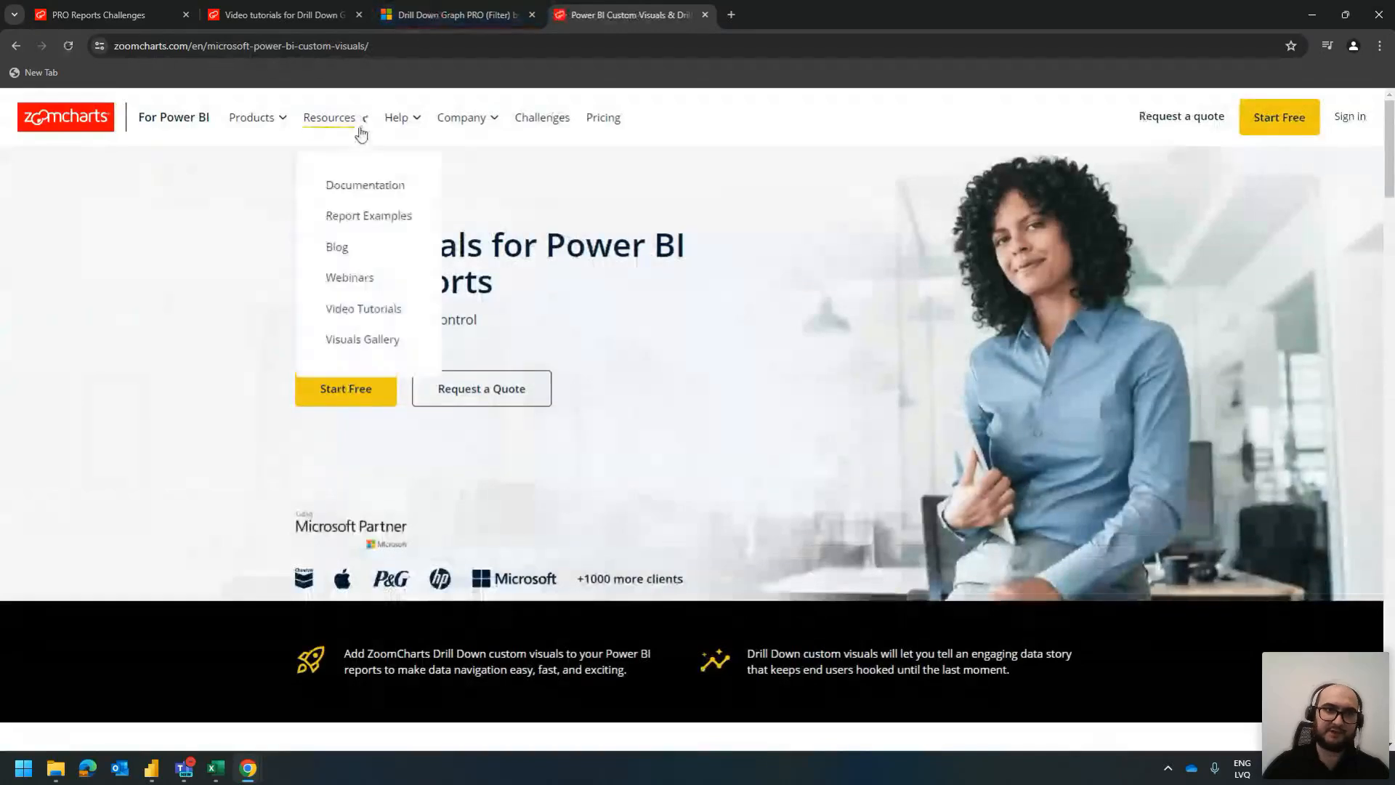
click(389, 218)
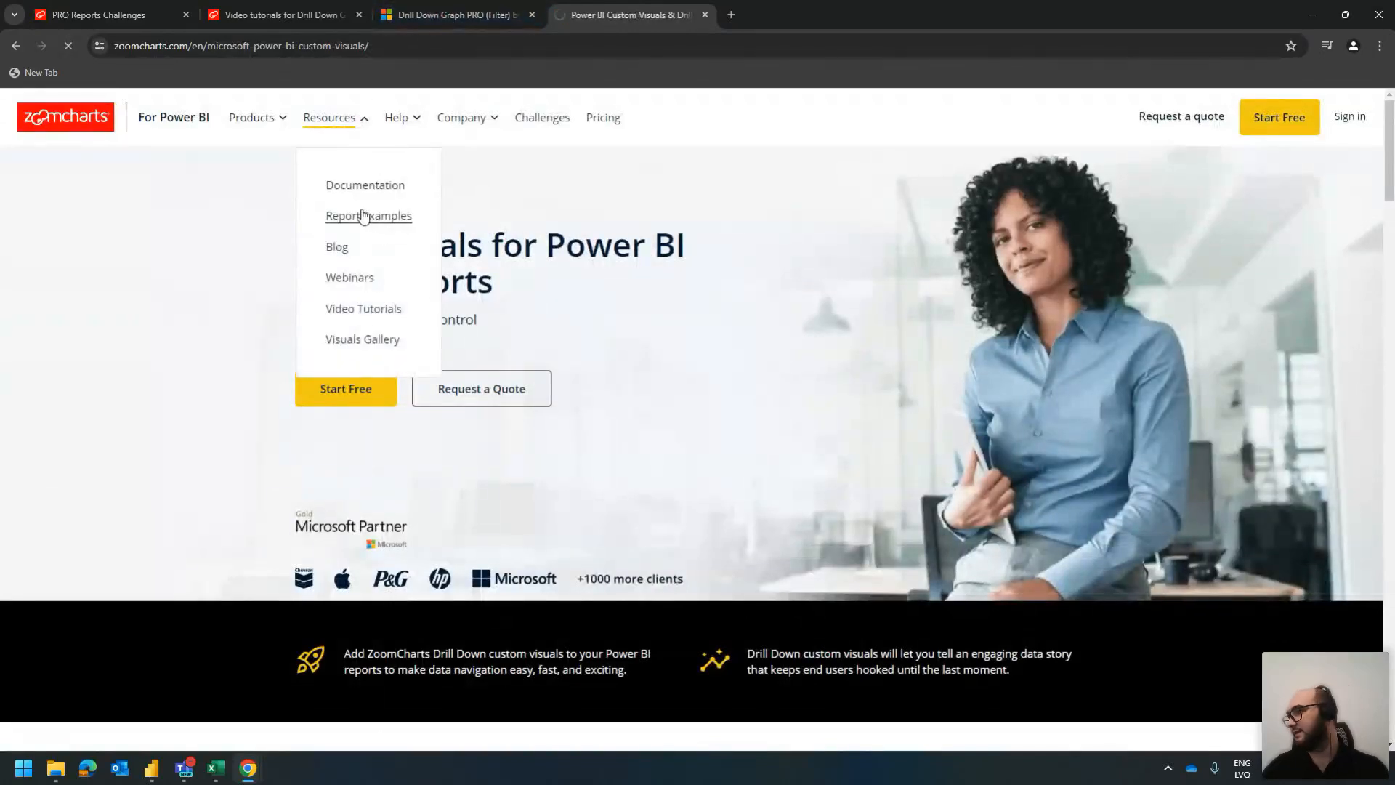
Browse the report examples gallery and open the HR Workload Overview Report
scroll(392, 218, down, 3)
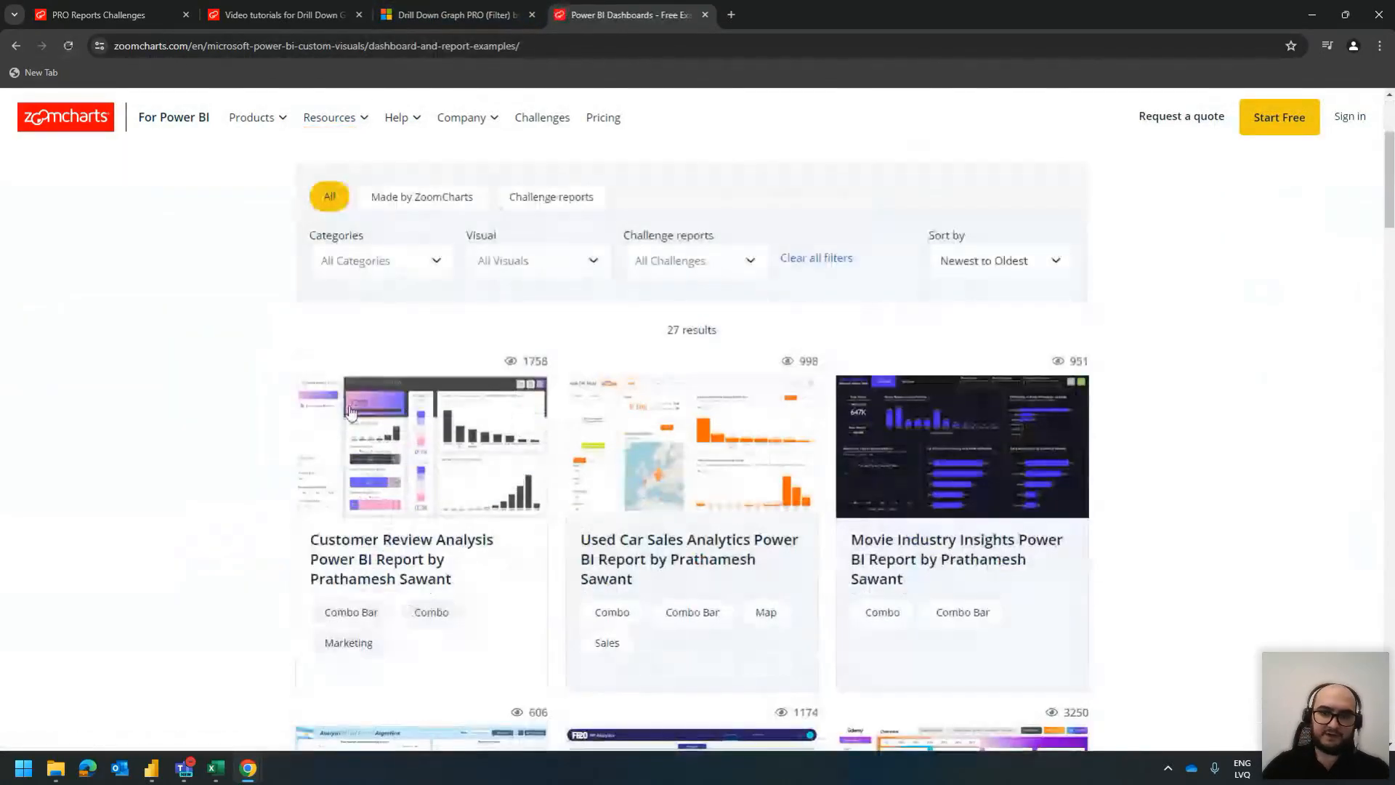
scroll(349, 412, down, 9)
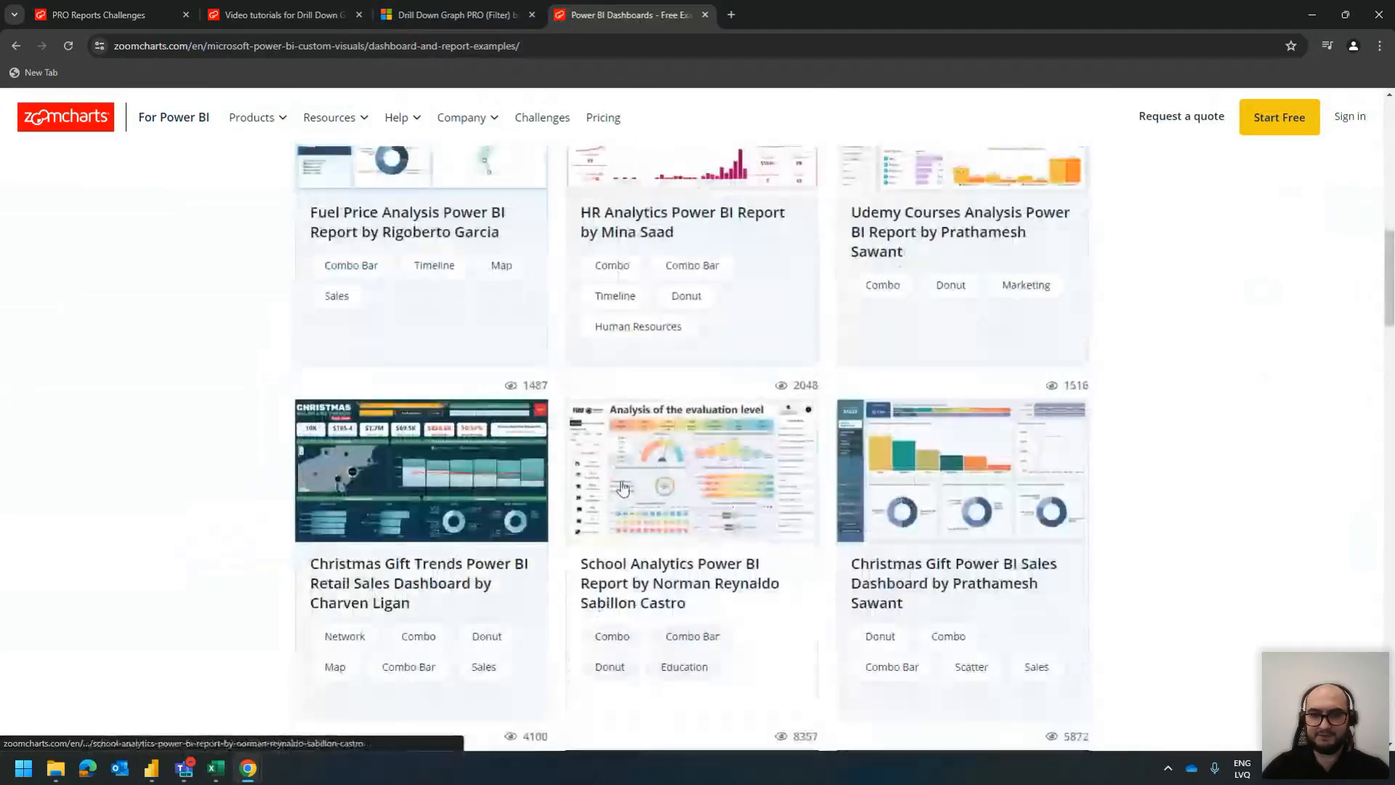
scroll(623, 488, down, 16)
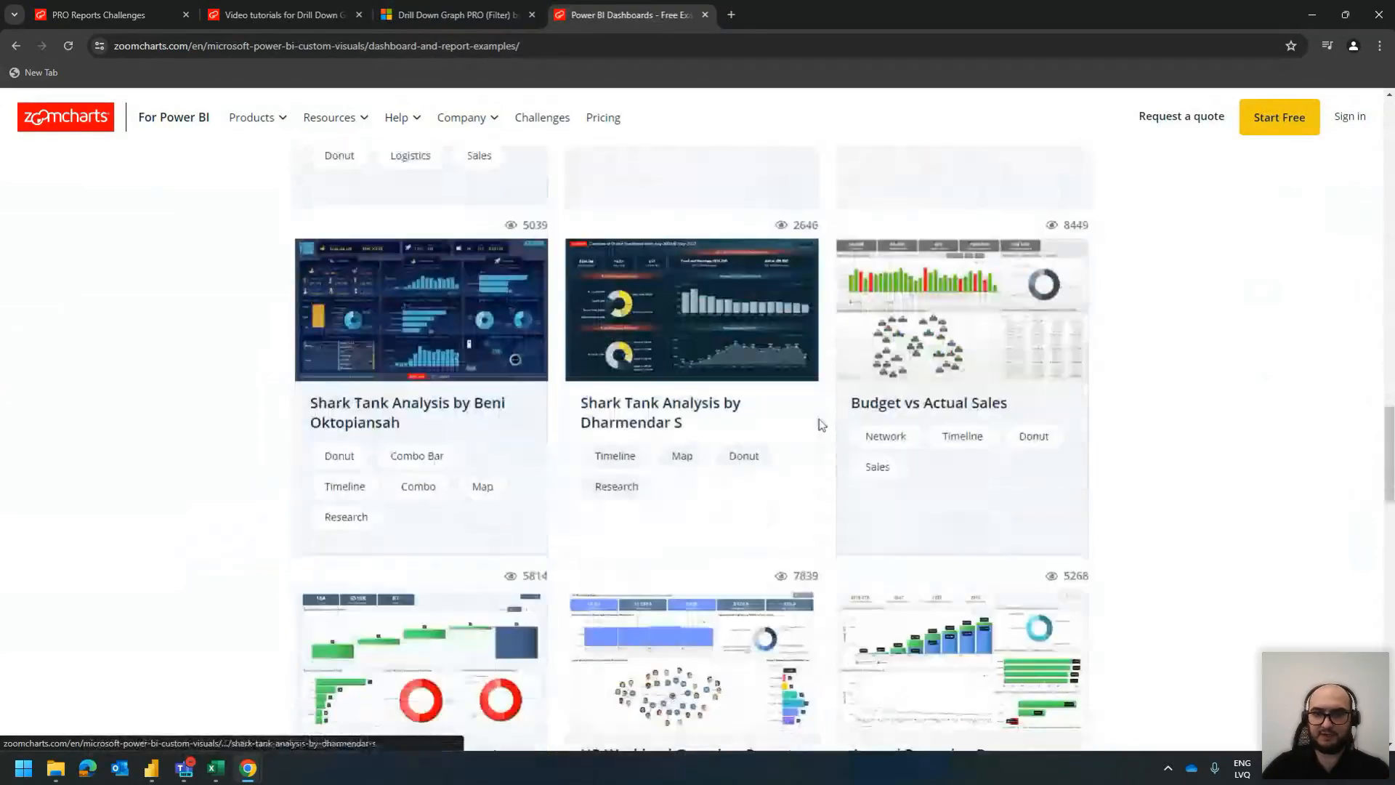
scroll(822, 425, down, 3)
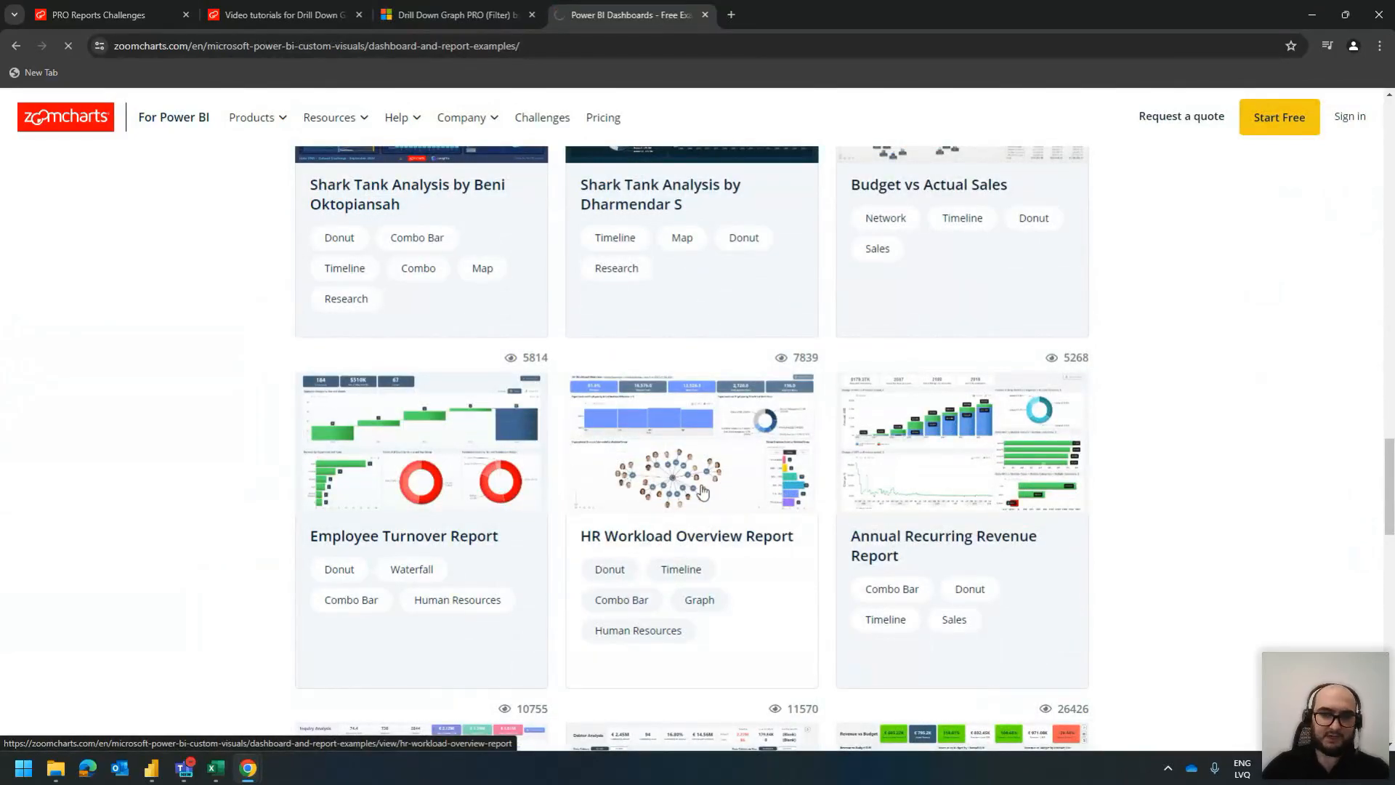
click(672, 472)
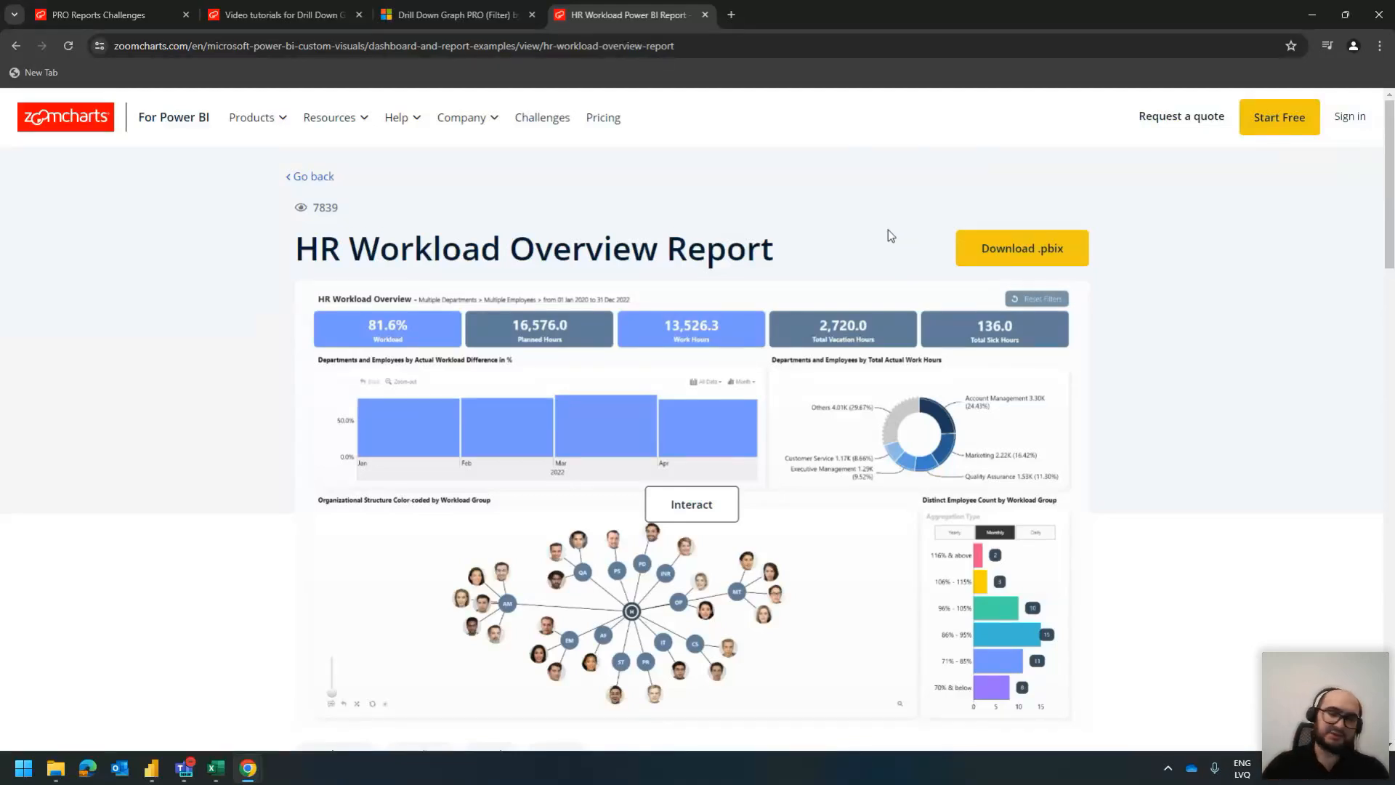
Open the Onyx Data July 2024 challenge page from the ZoomCharts challenges and review its timeline, prizes, webinars and dataset sections
mouse_move(389, 118)
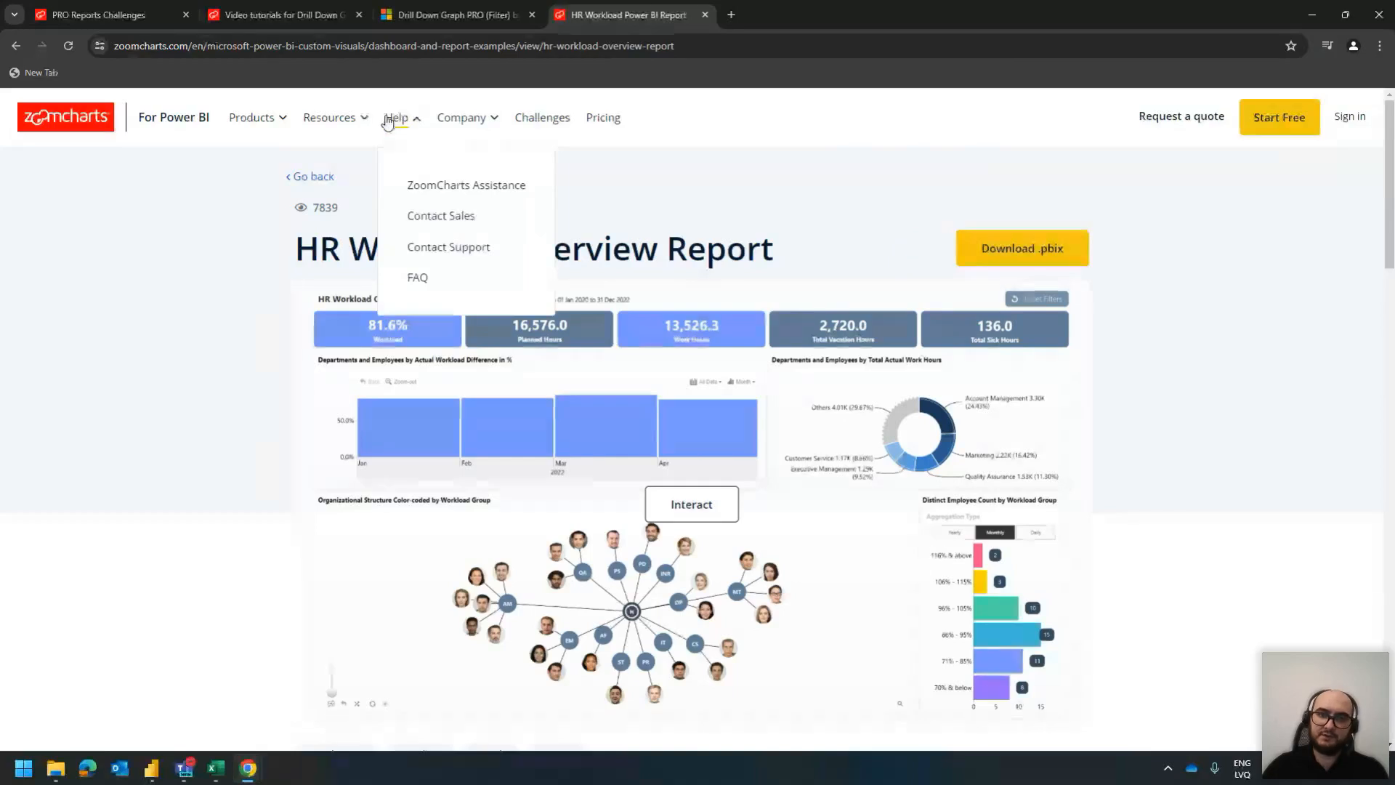
click(541, 118)
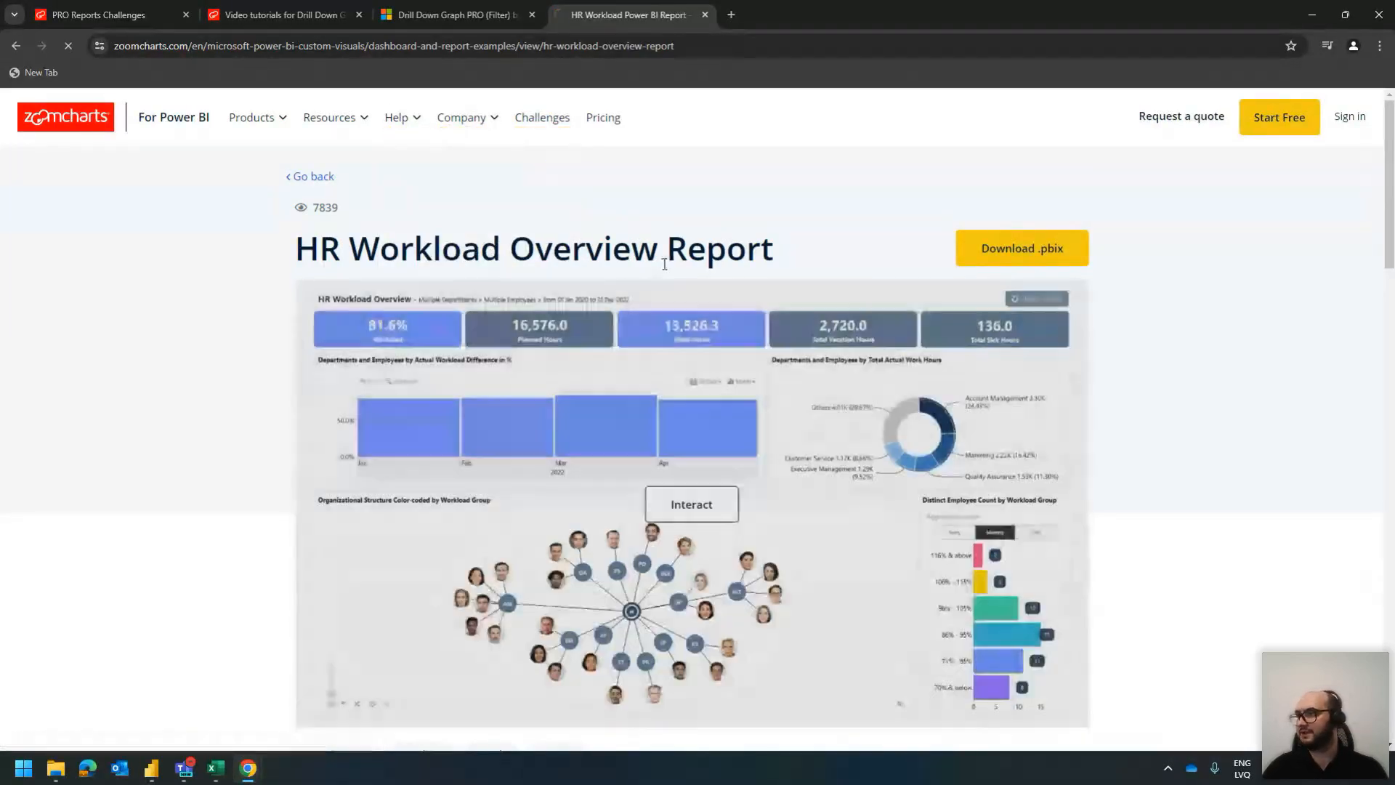
click(937, 605)
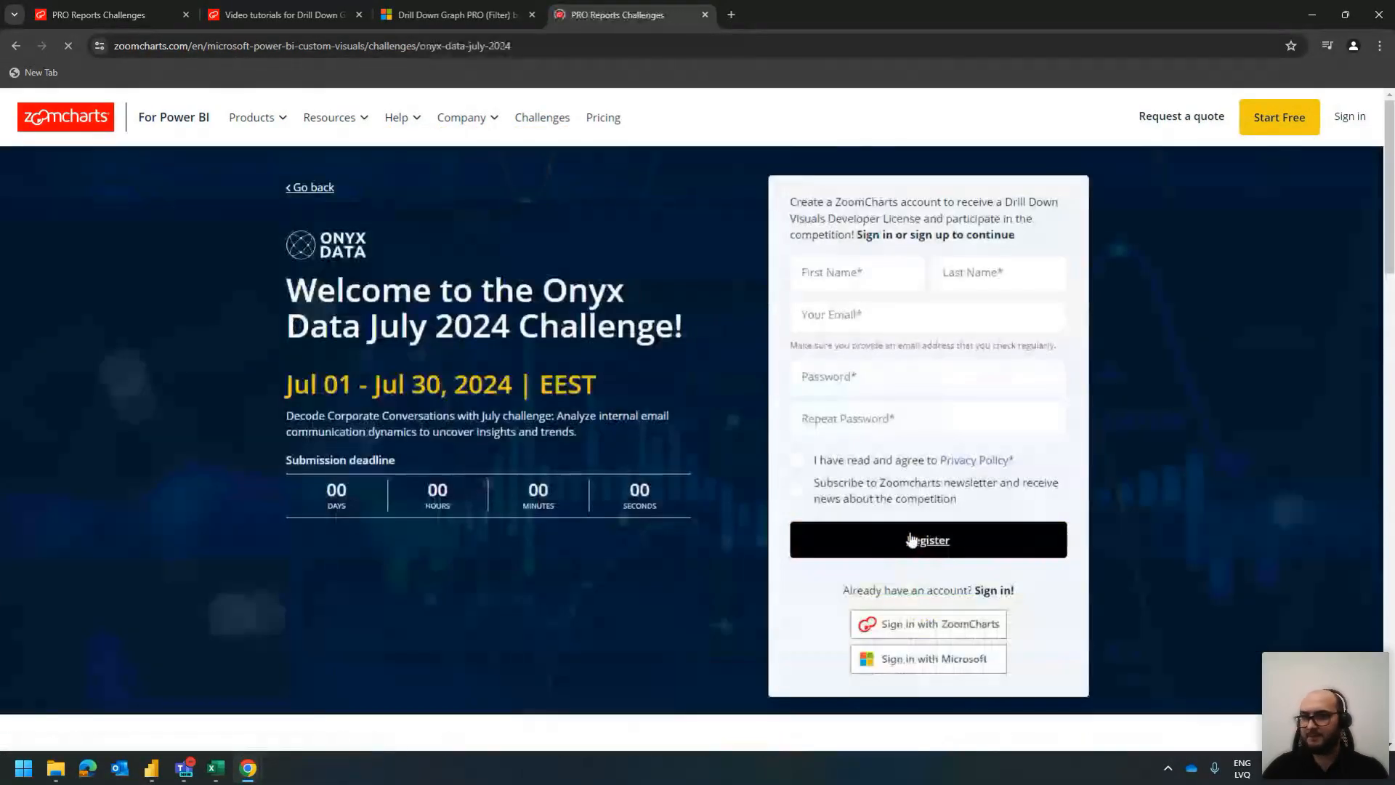
scroll(462, 508, down, 7)
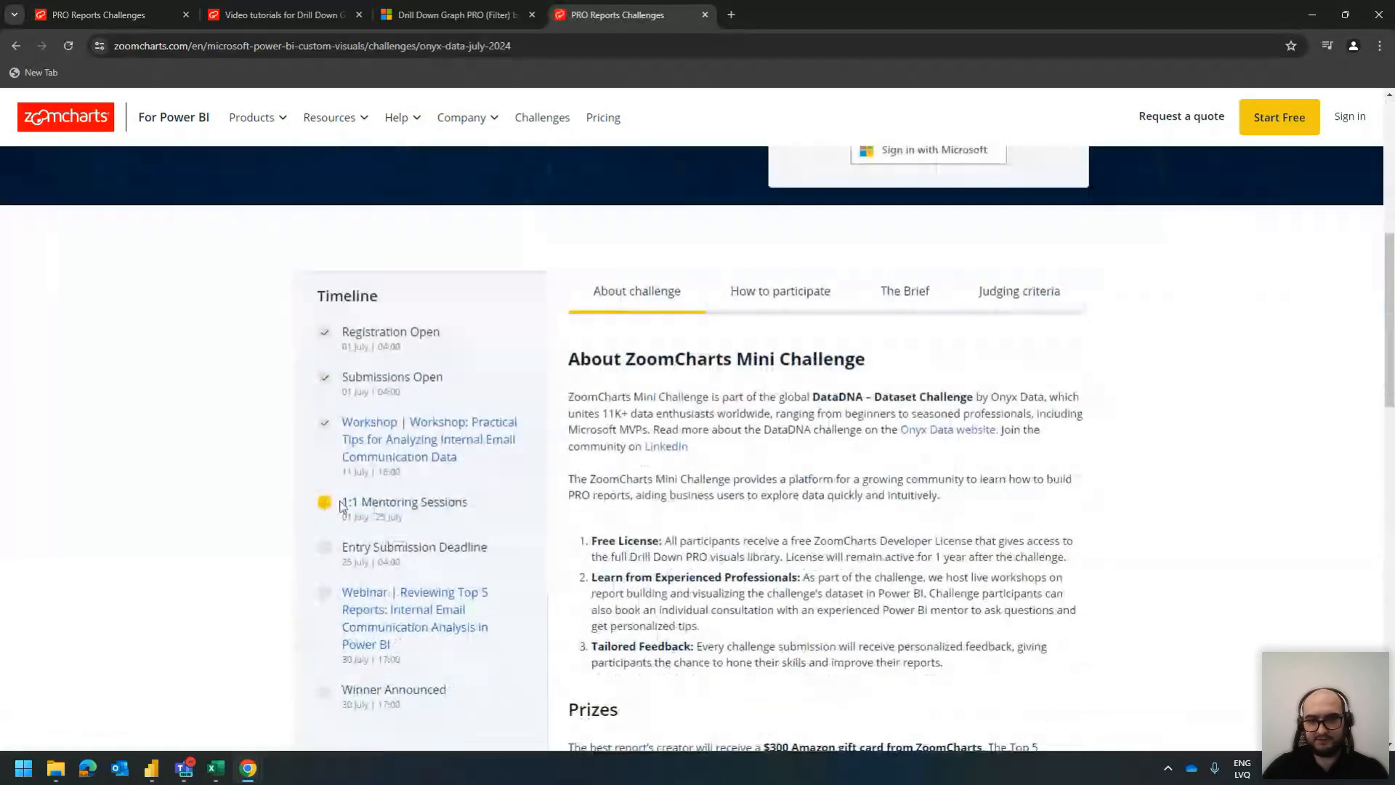
scroll(394, 519, down, 1)
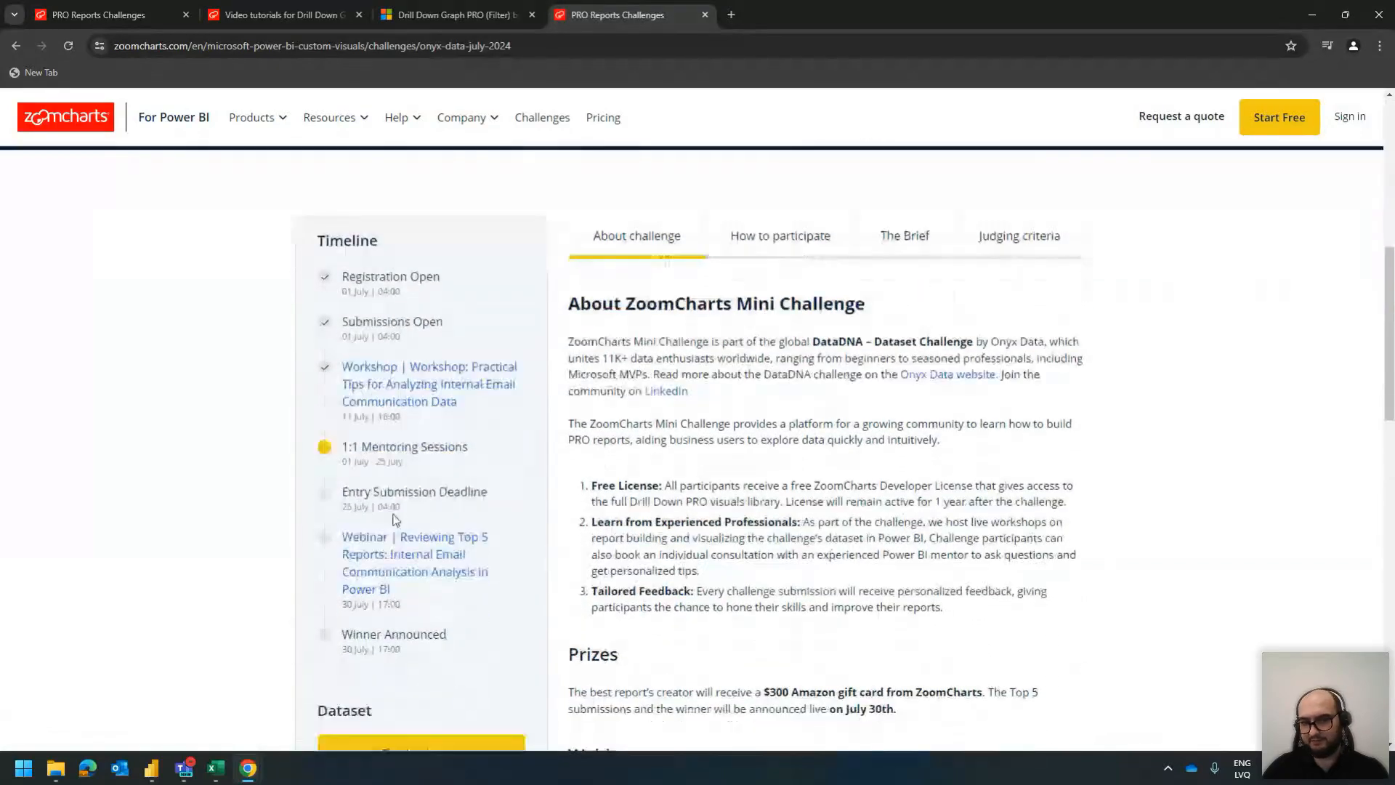
scroll(415, 474, down, 1)
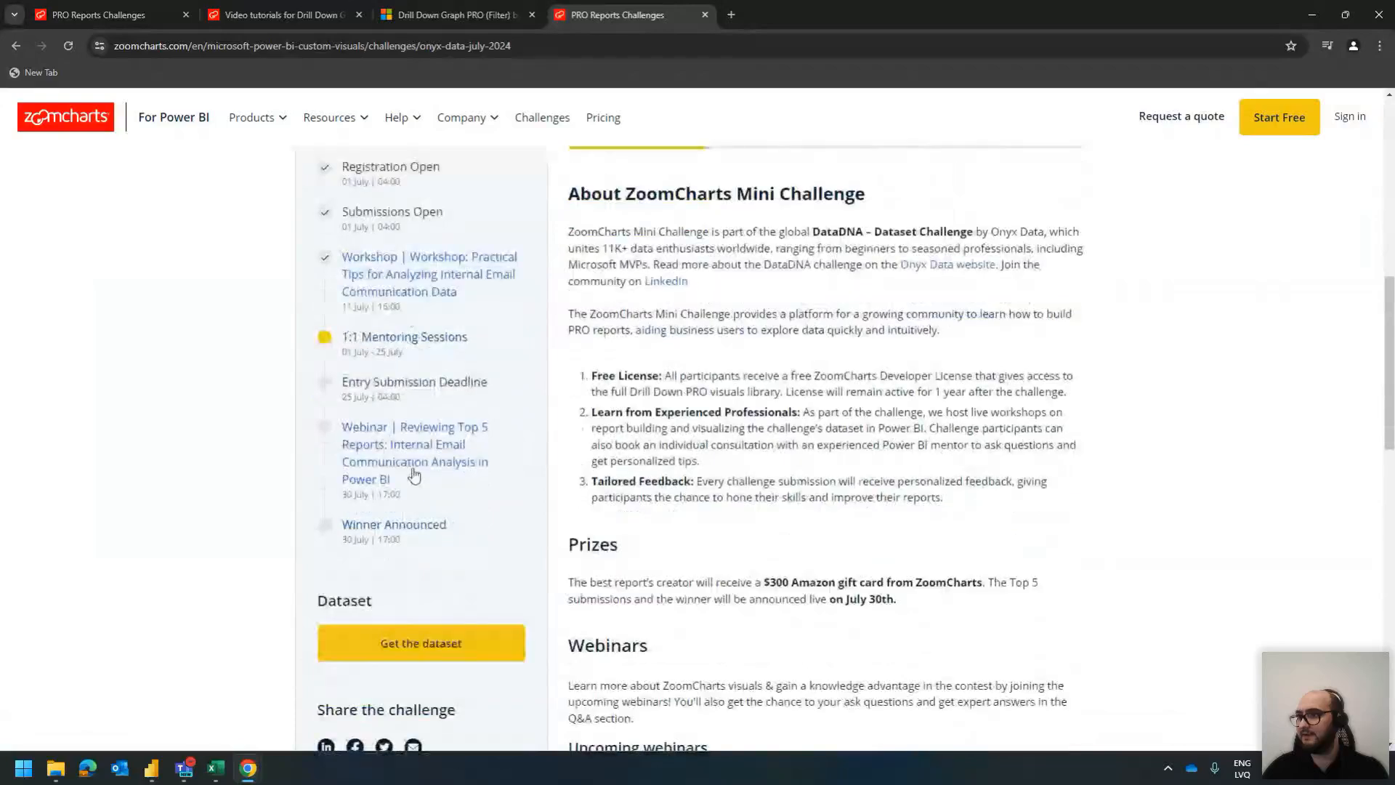
scroll(415, 474, down, 8)
scroll(464, 482, up, 7)
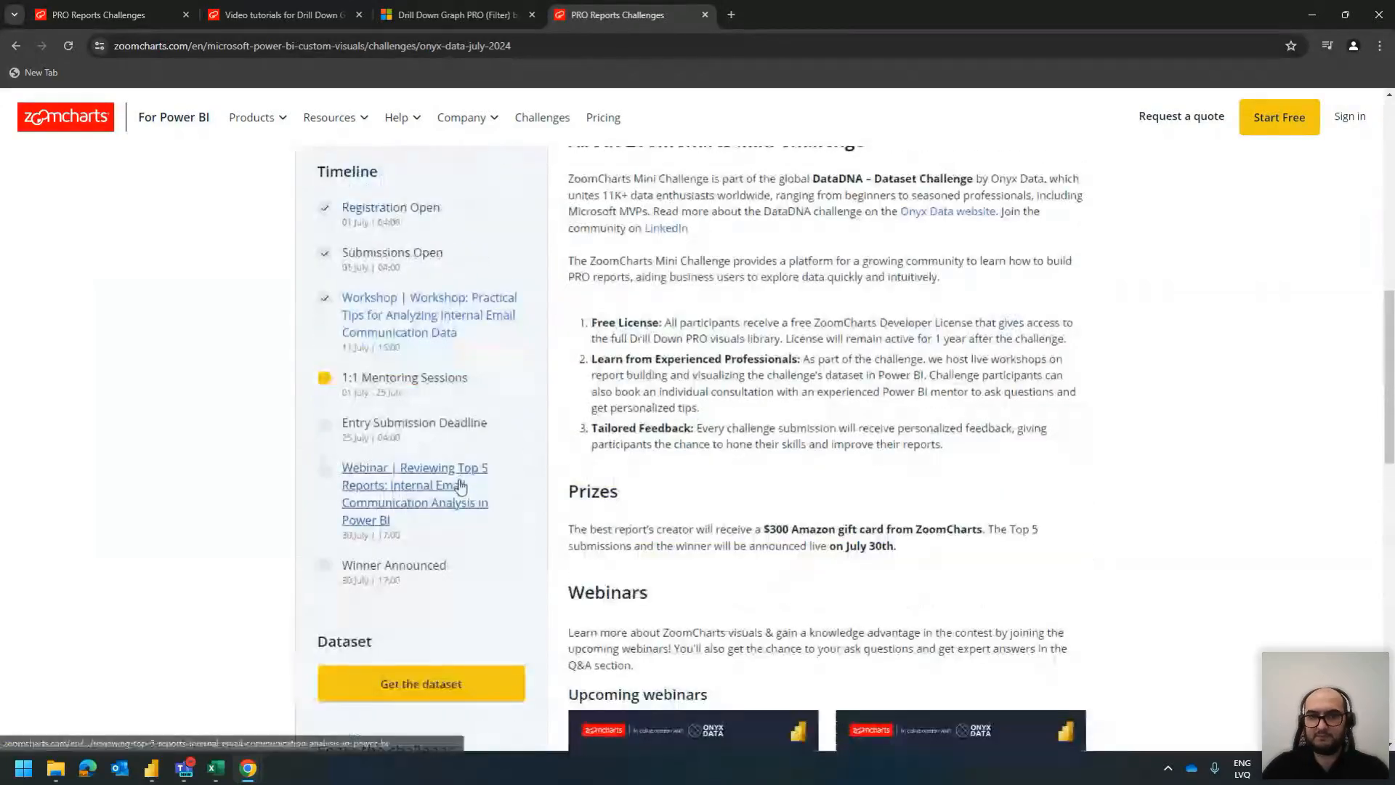
scroll(459, 486, up, 8)
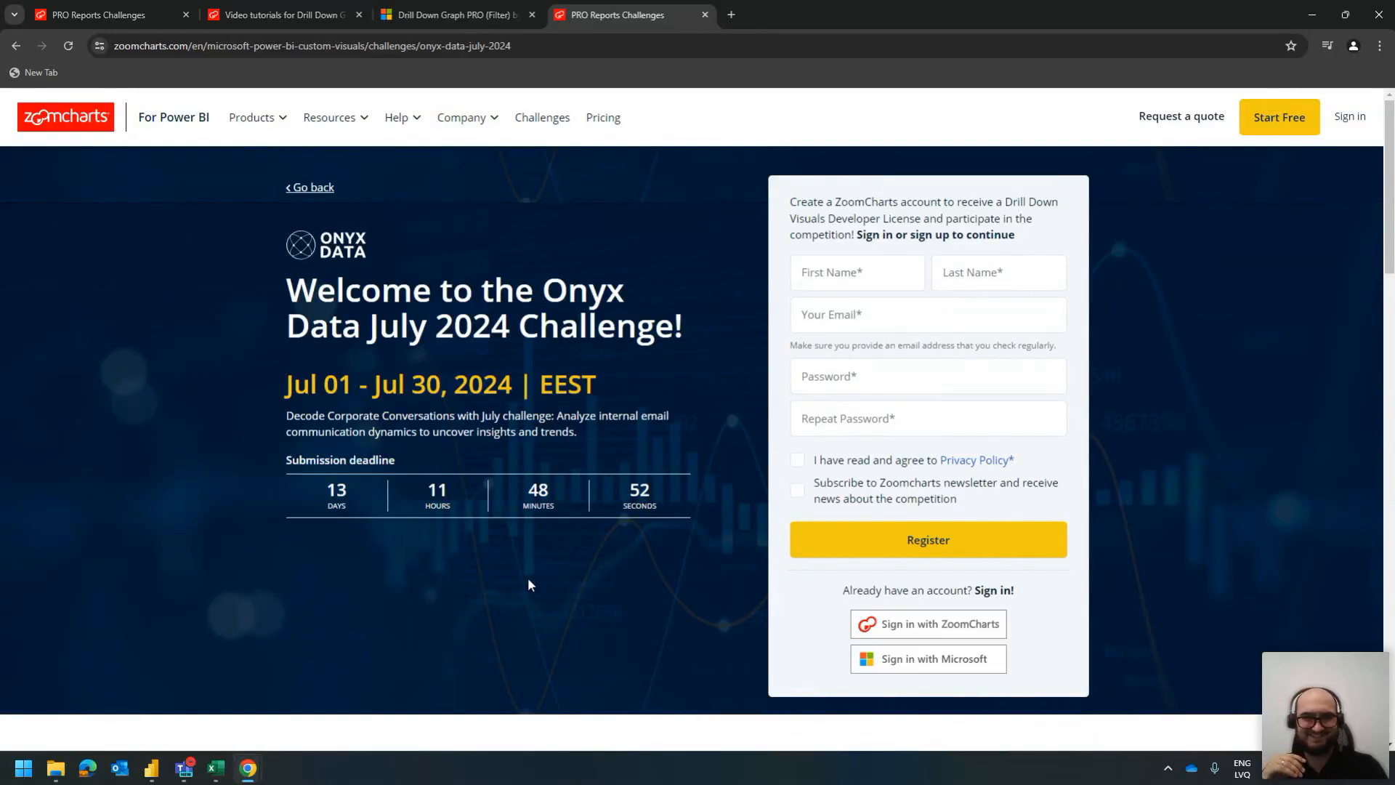
scroll(567, 524, down, 5)
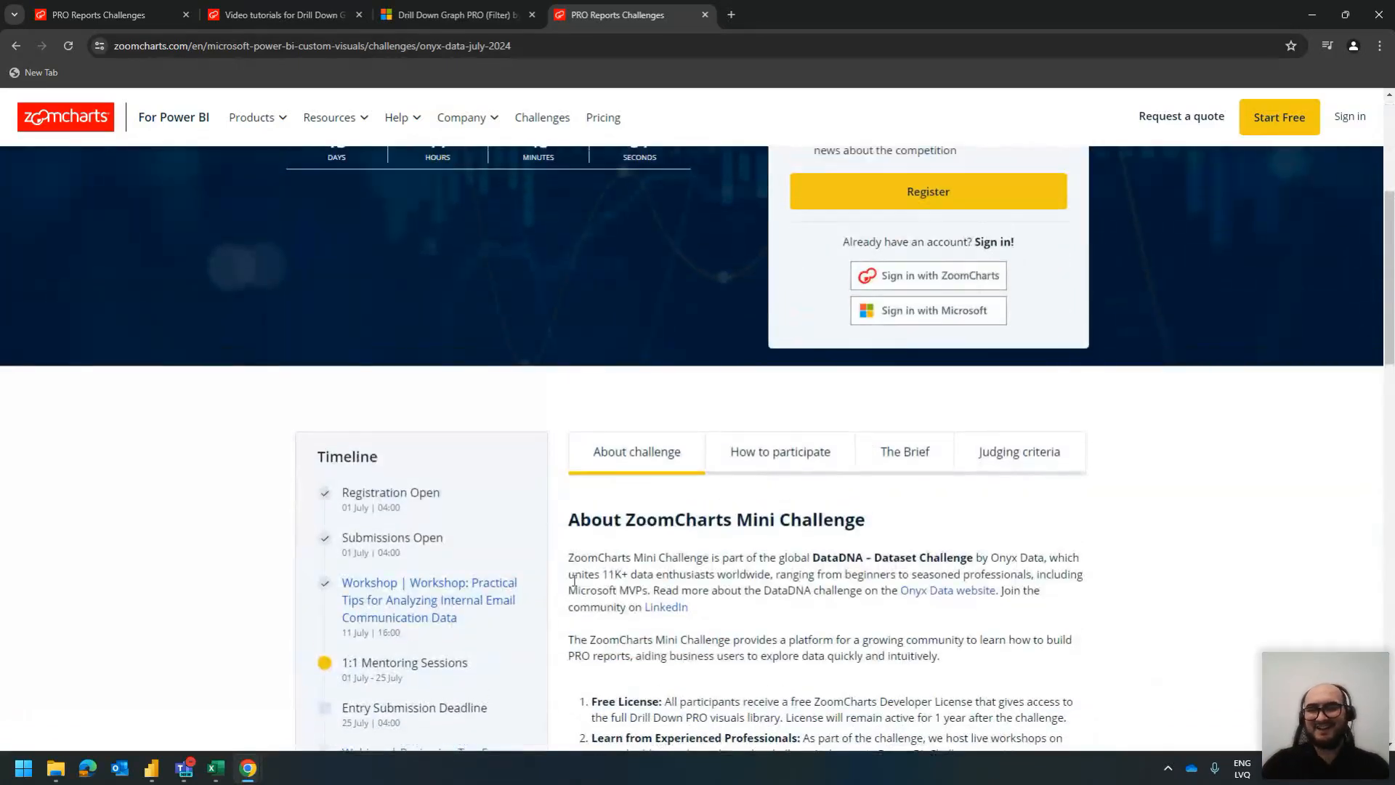
scroll(574, 581, up, 2)
scroll(580, 587, up, 3)
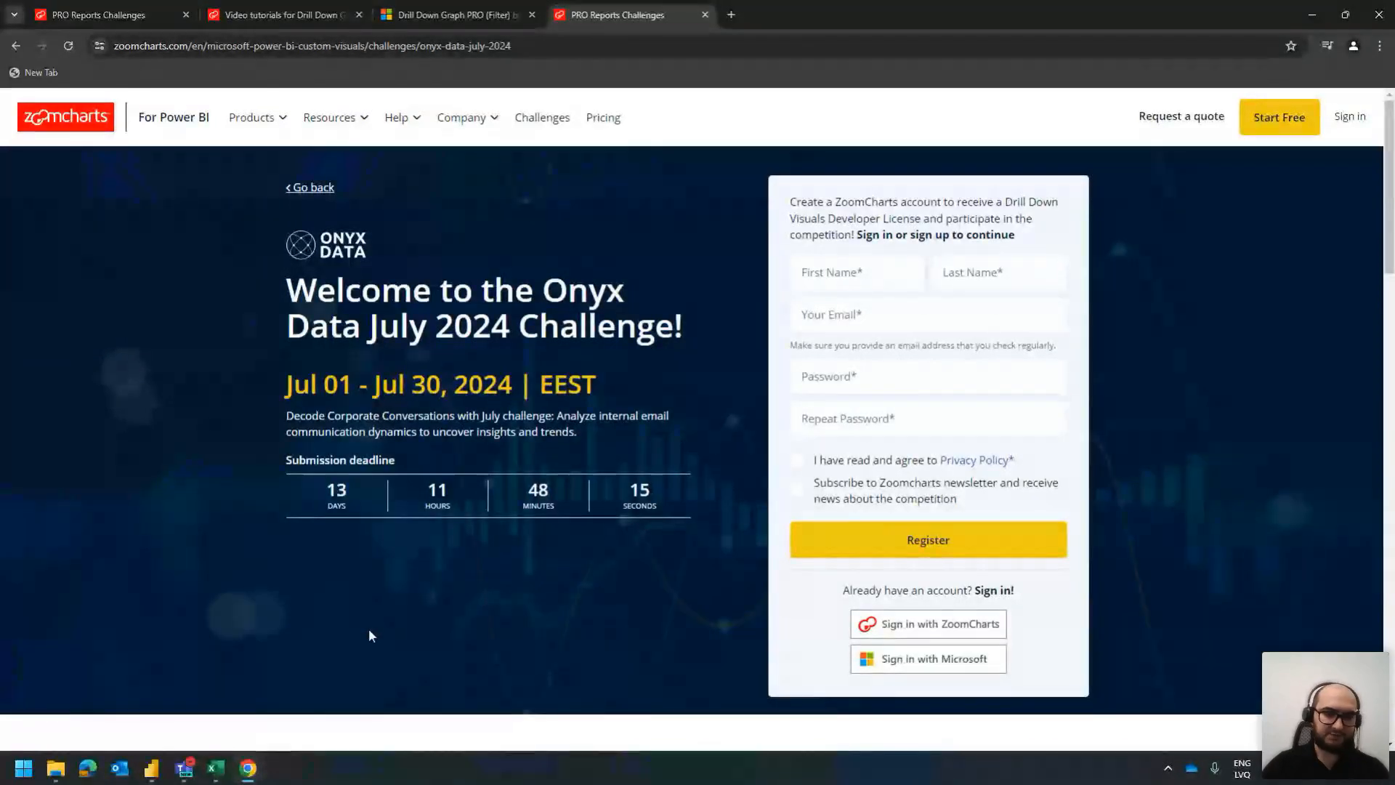
Switch to the email communication dataset workbook in Excel and examine the sender name and department columns of the emails fact table
click(213, 771)
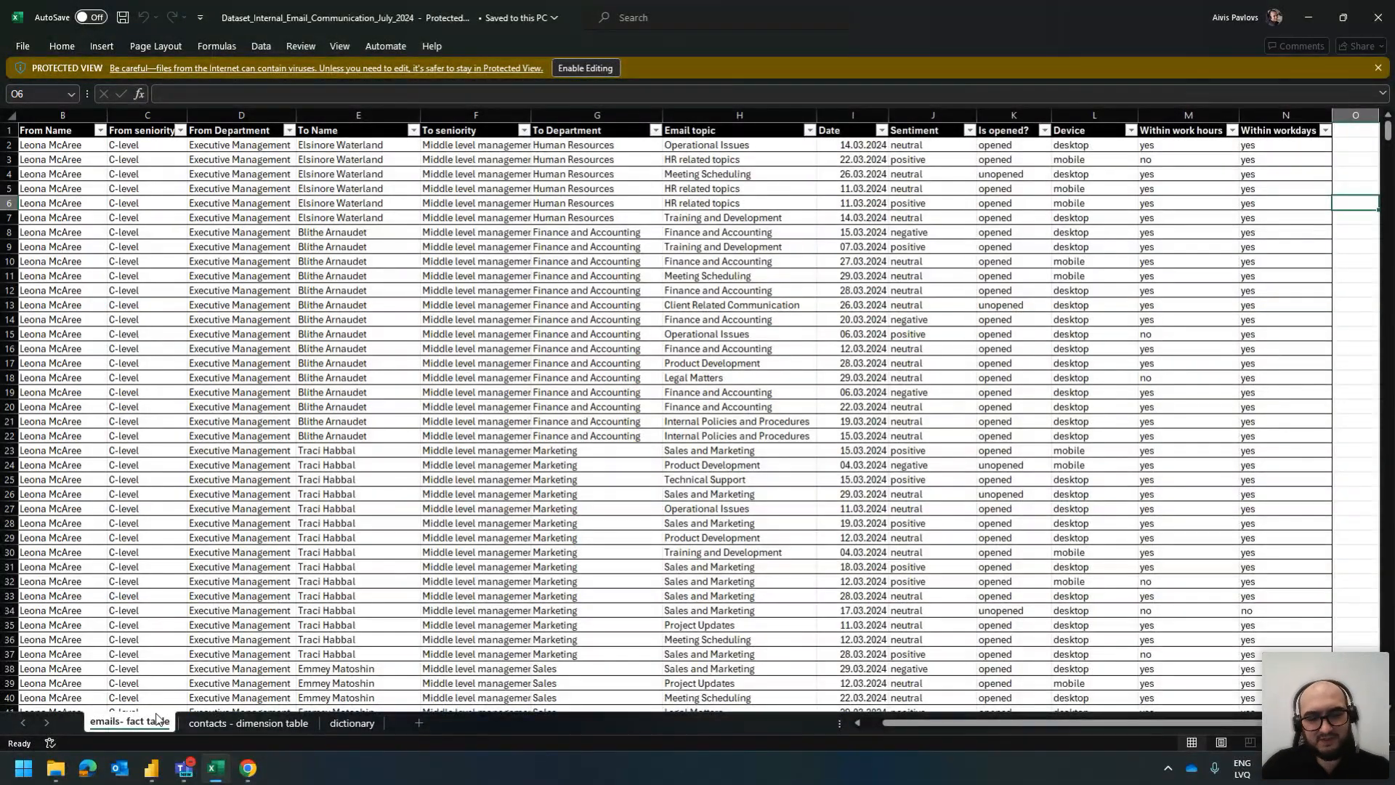
click(254, 723)
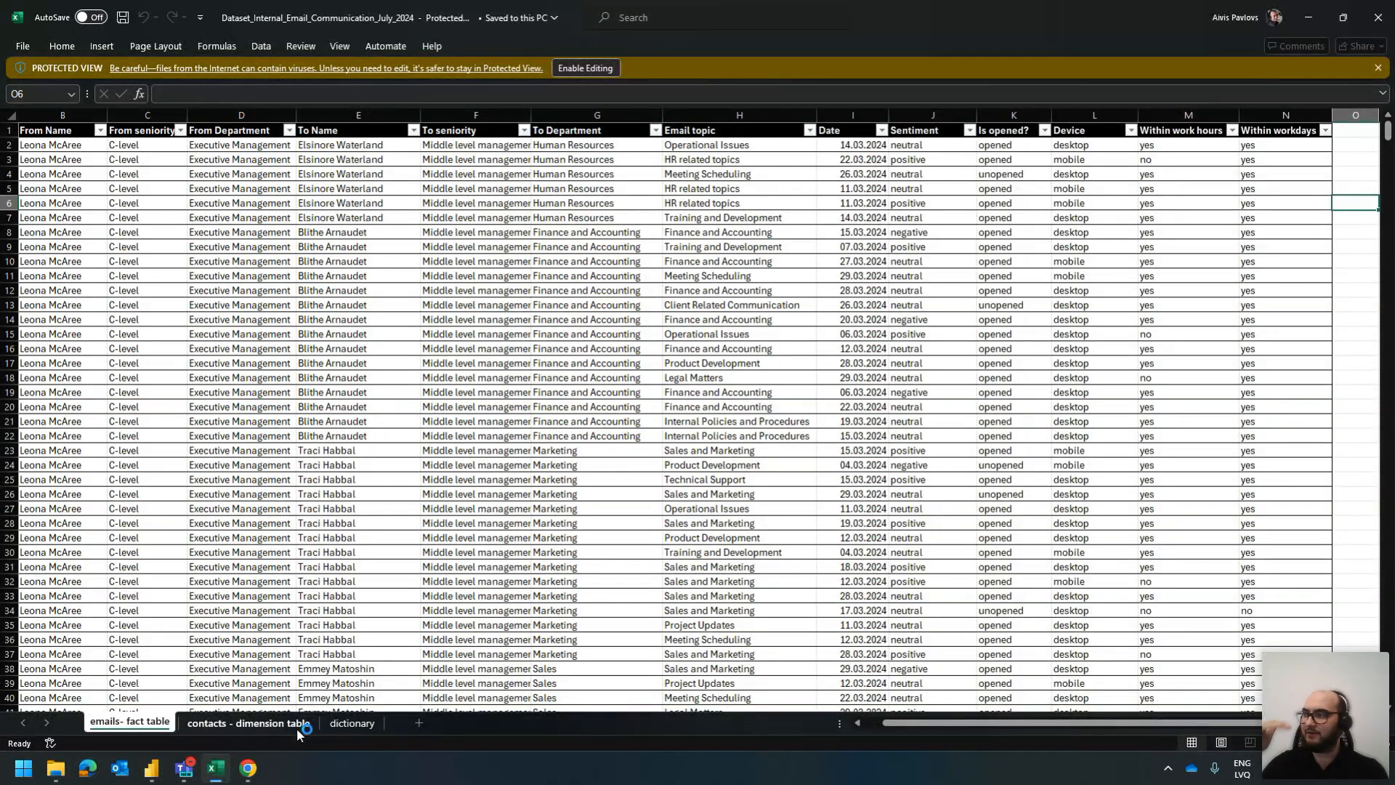
click(297, 723)
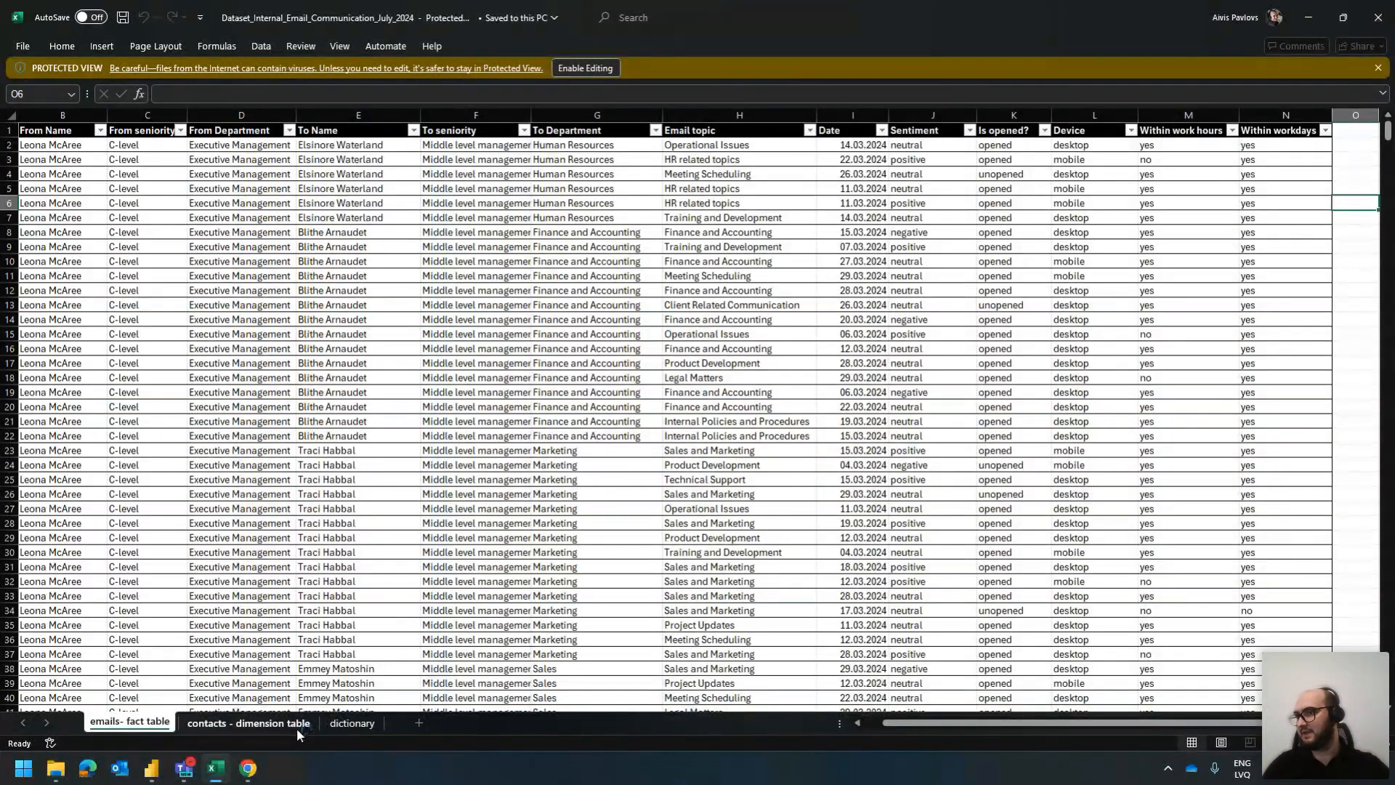
click(297, 723)
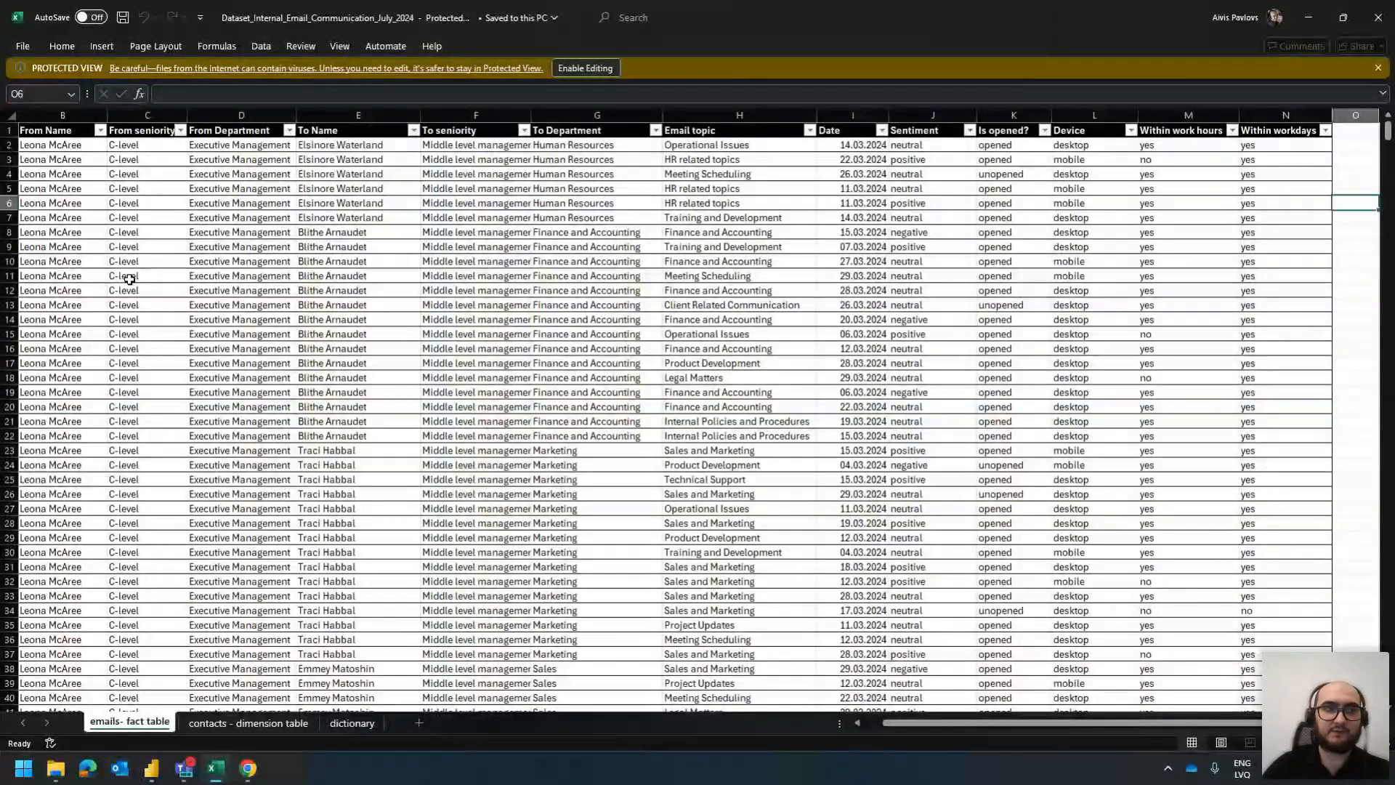
click(58, 146)
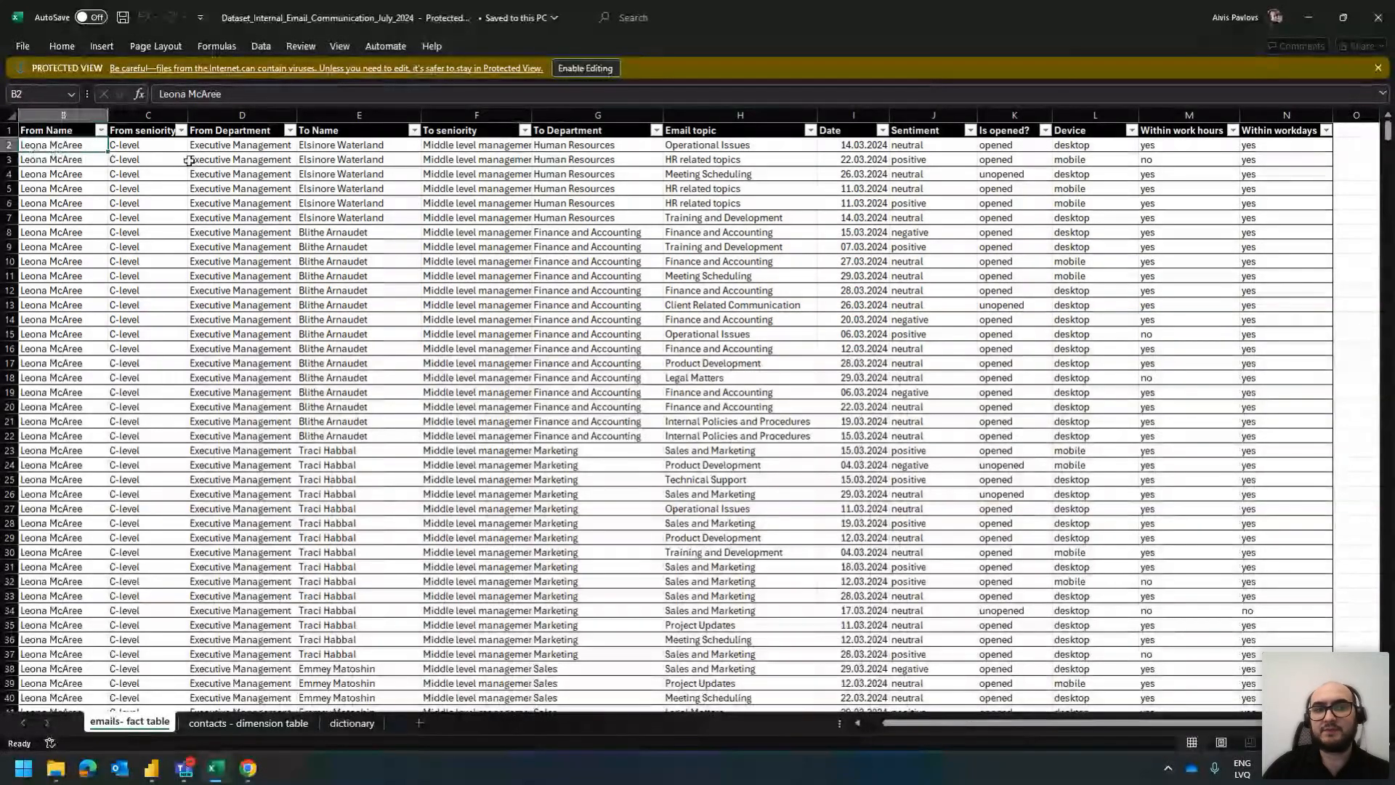
click(229, 147)
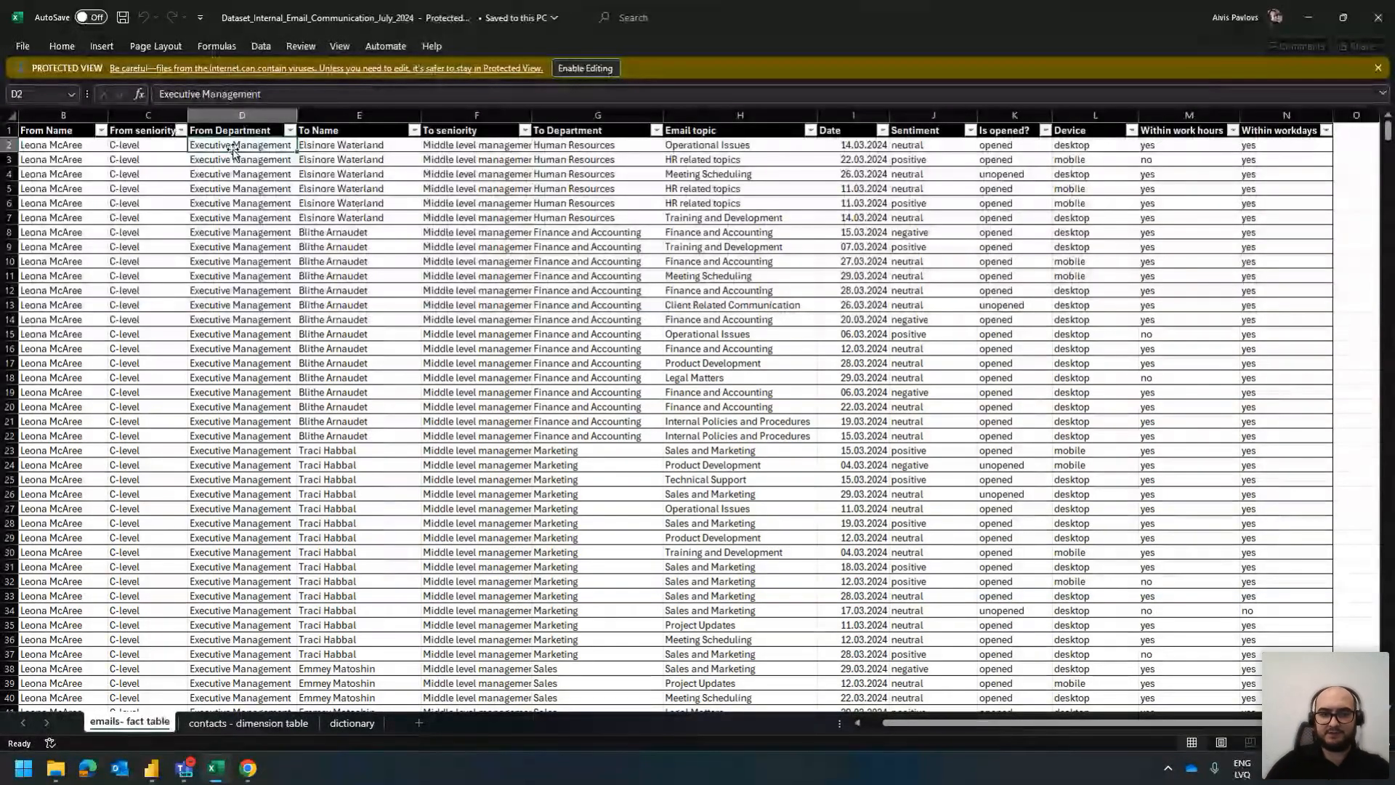
Examine the contacts dimension table's name, department, email, Base 64 Image, seniority, department color and department aura columns
click(264, 728)
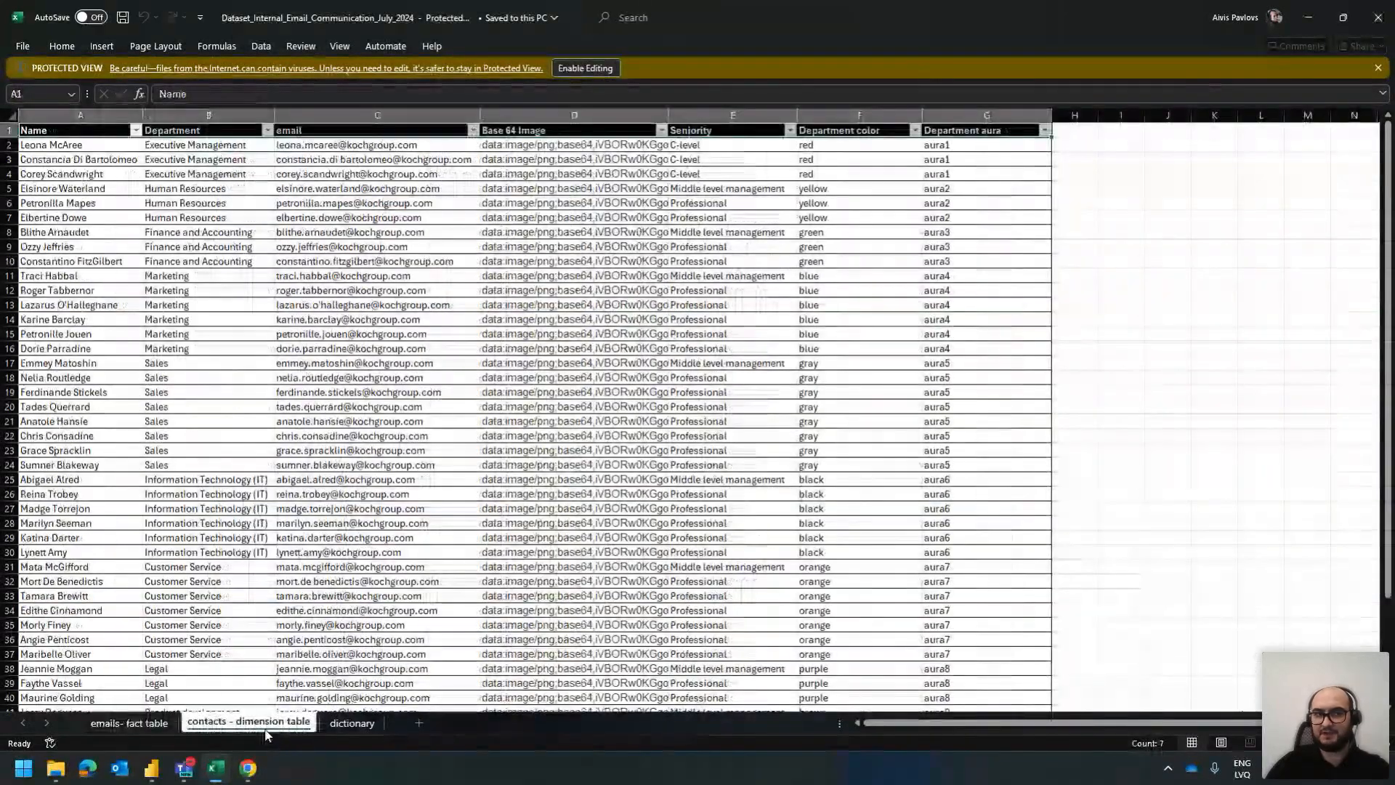
click(53, 144)
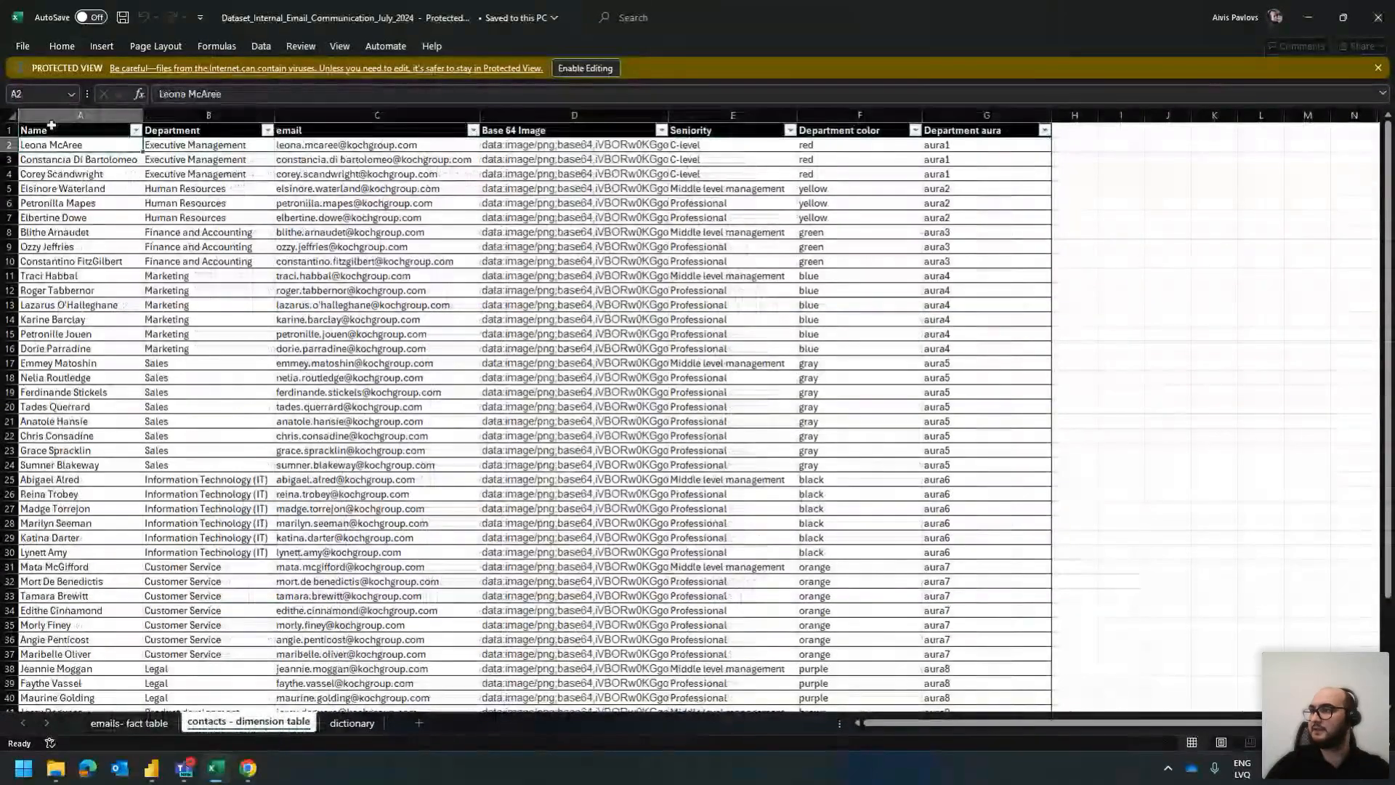
click(189, 144)
click(403, 143)
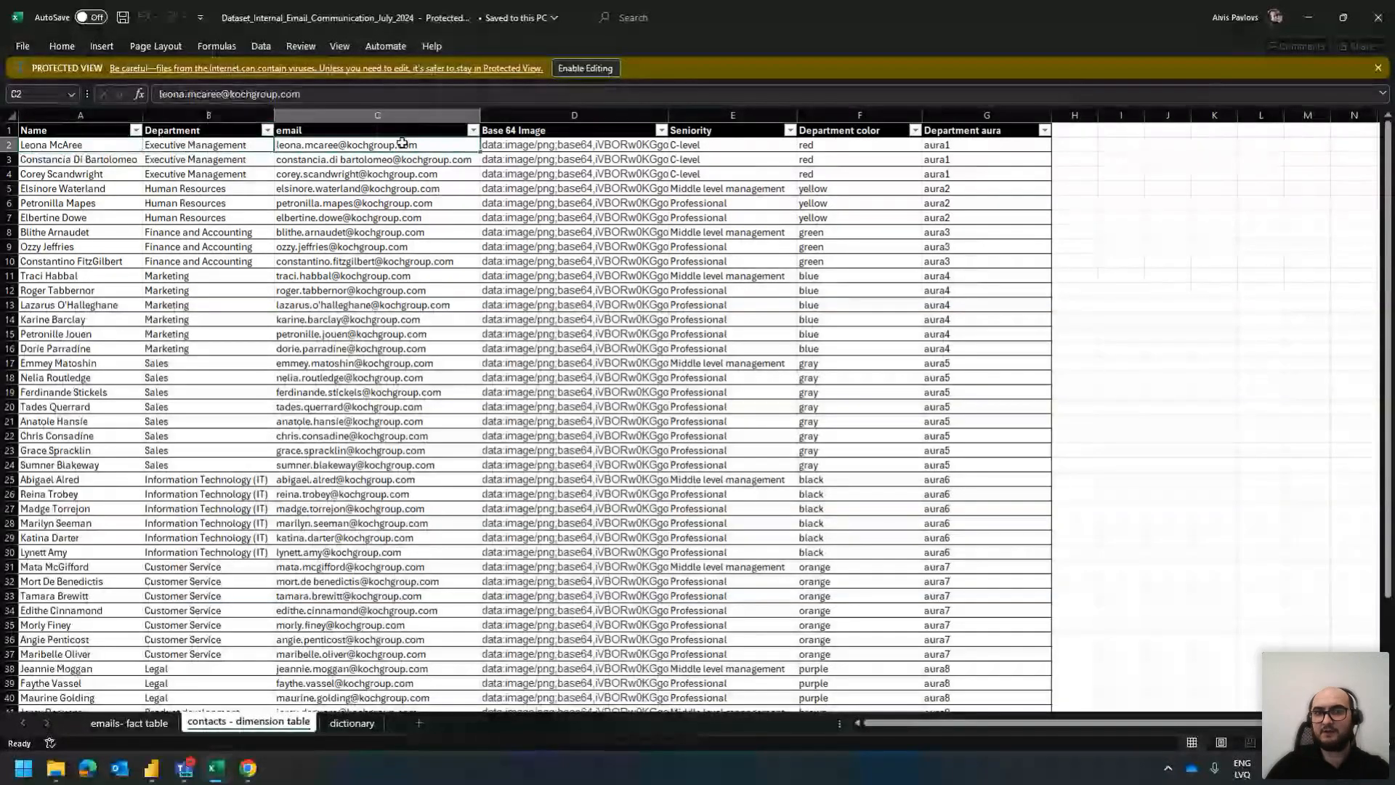
key(Right)
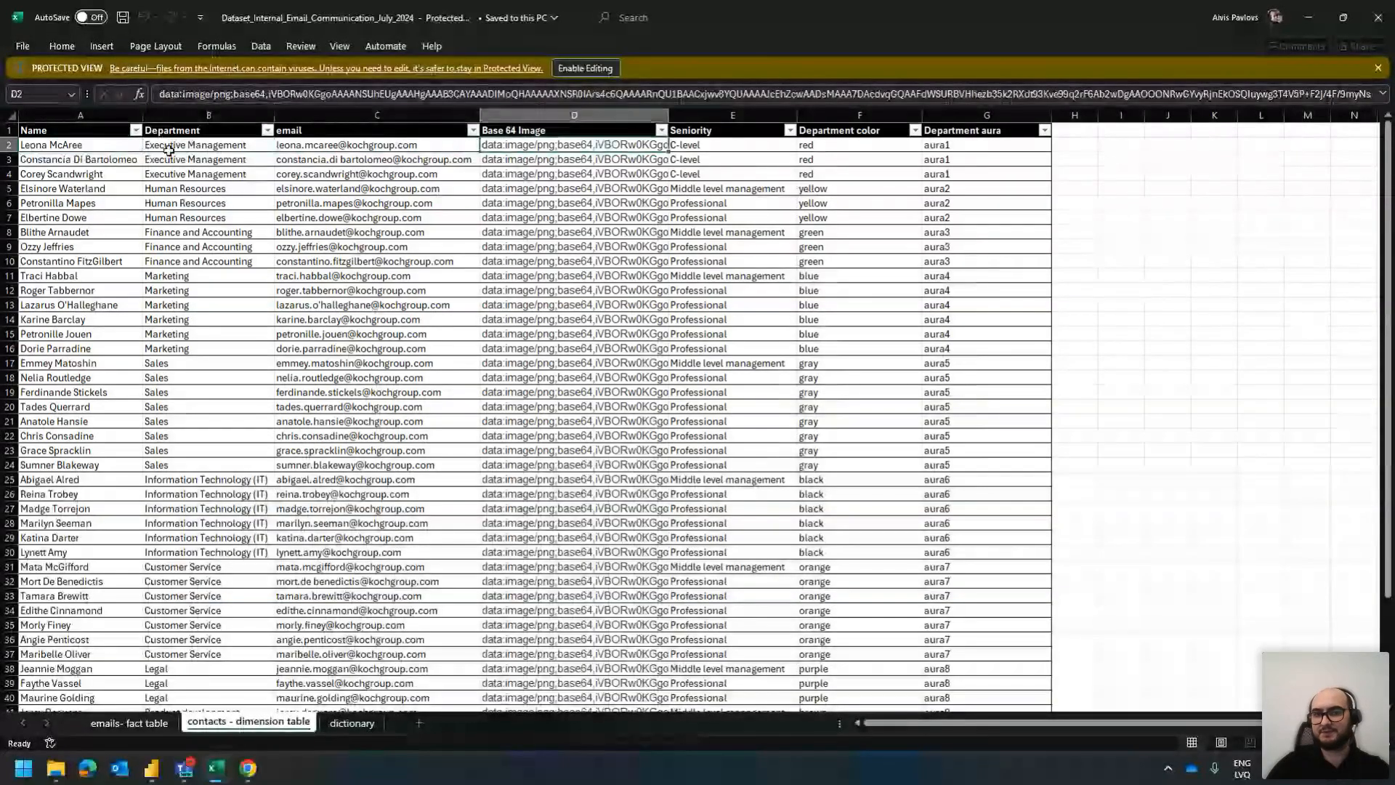
click(699, 143)
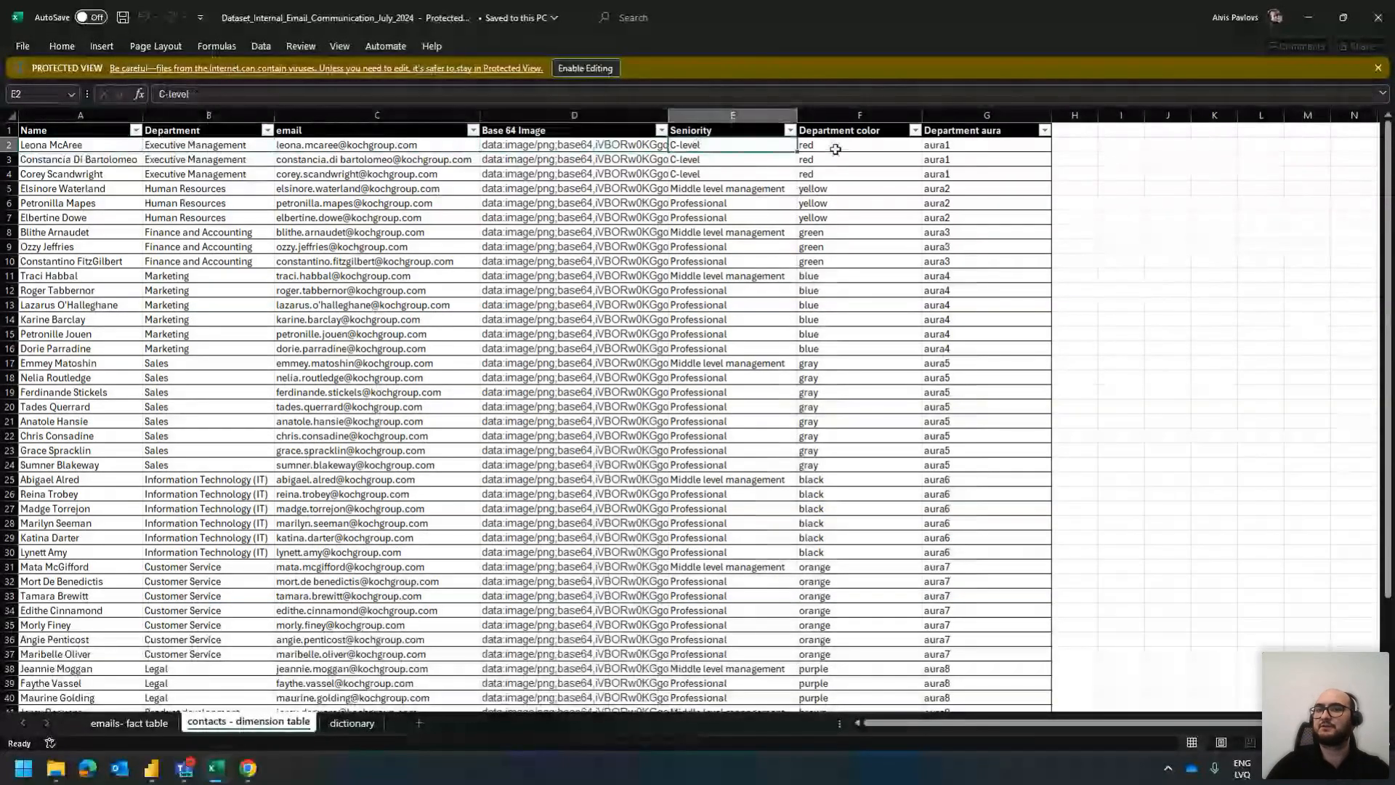
click(860, 147)
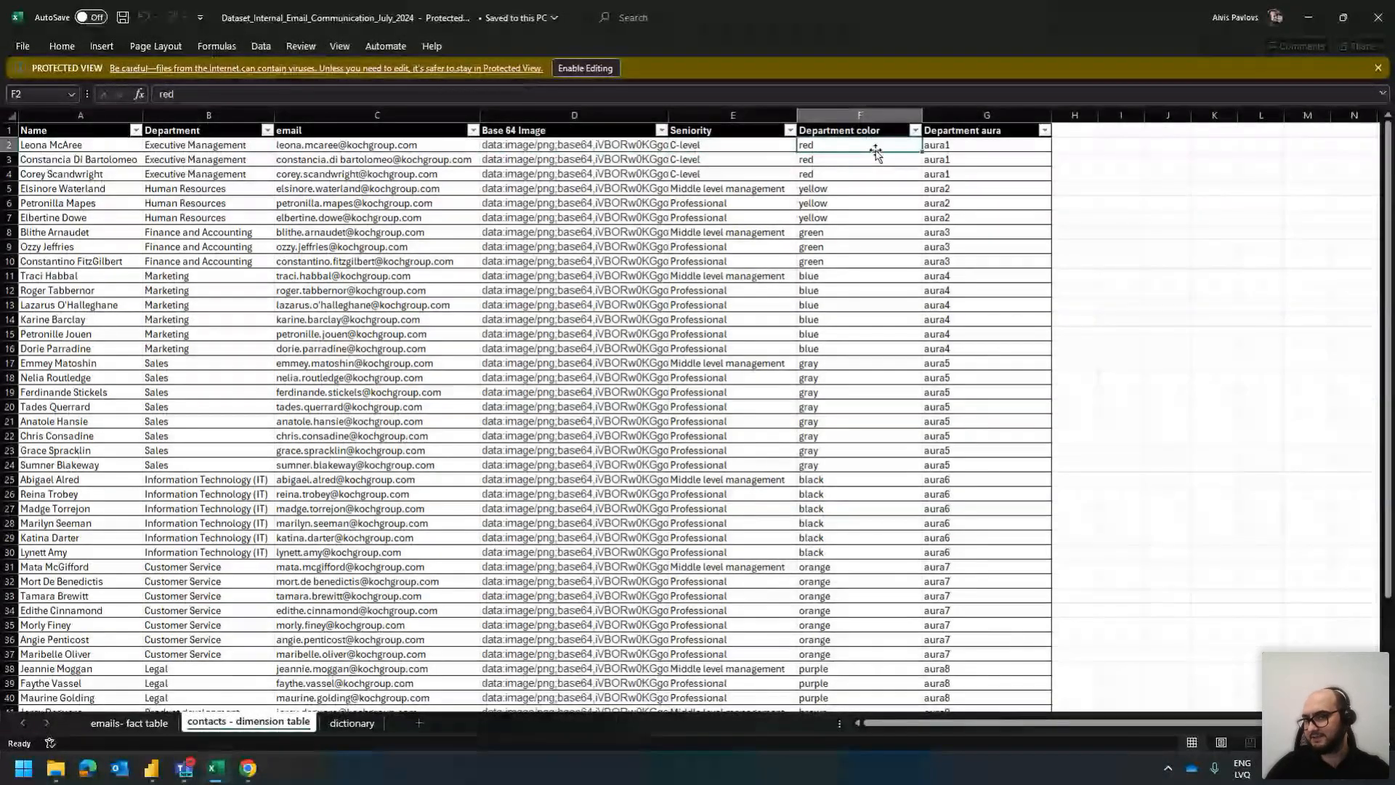
click(966, 145)
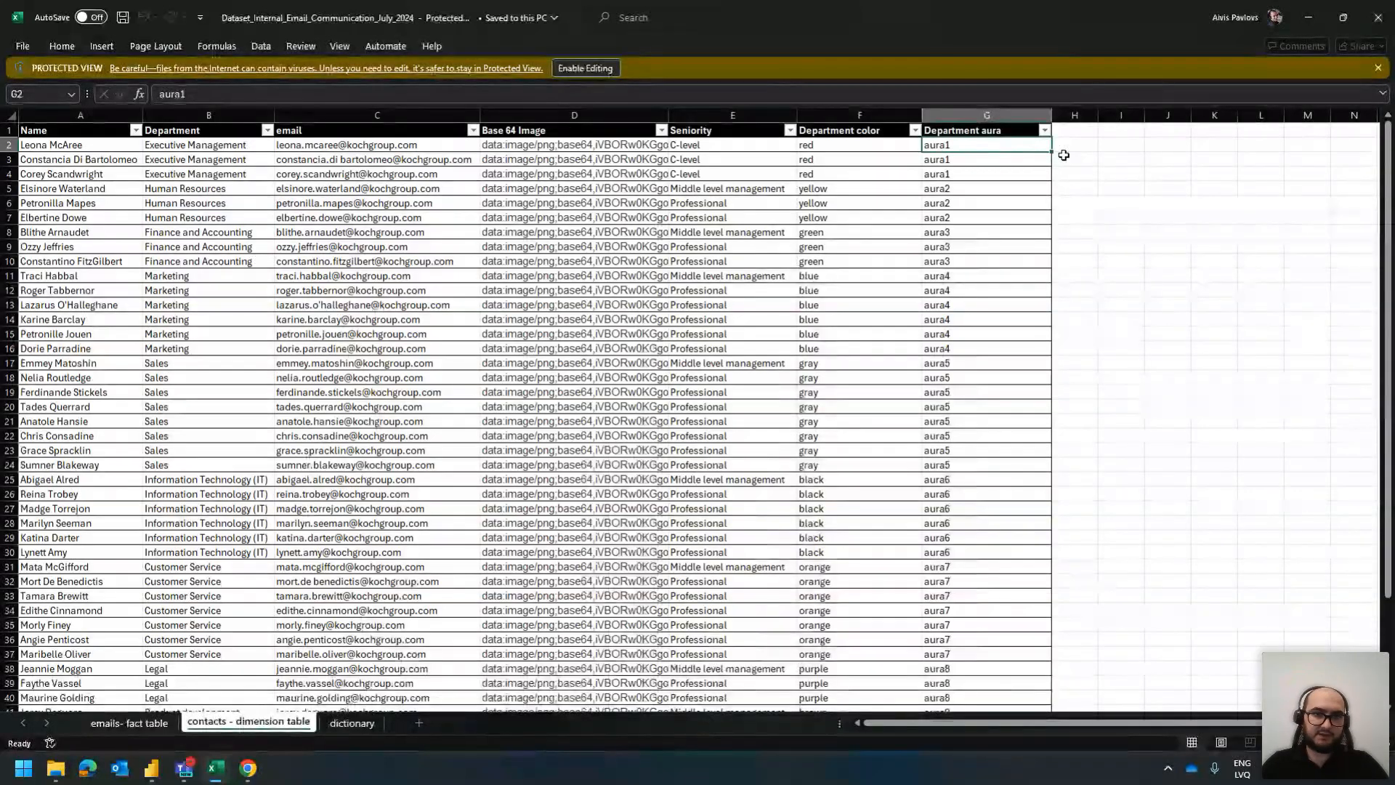
ctrl+scroll(1049, 140, up, 2)
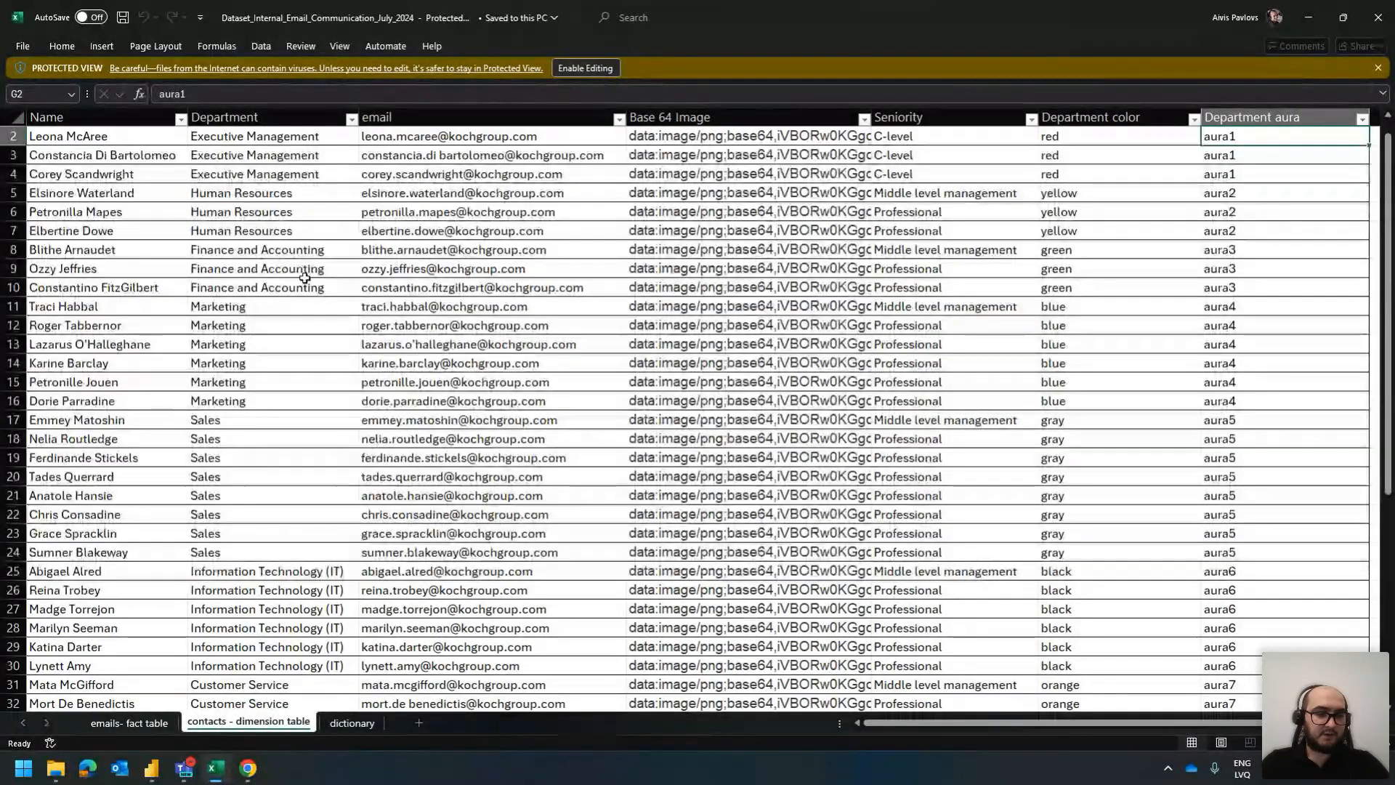
Switch to the sample July Onyx report in Power BI and add a large Drill Down Graph PRO (Filter) visual on Page 3
mouse_move(152, 769)
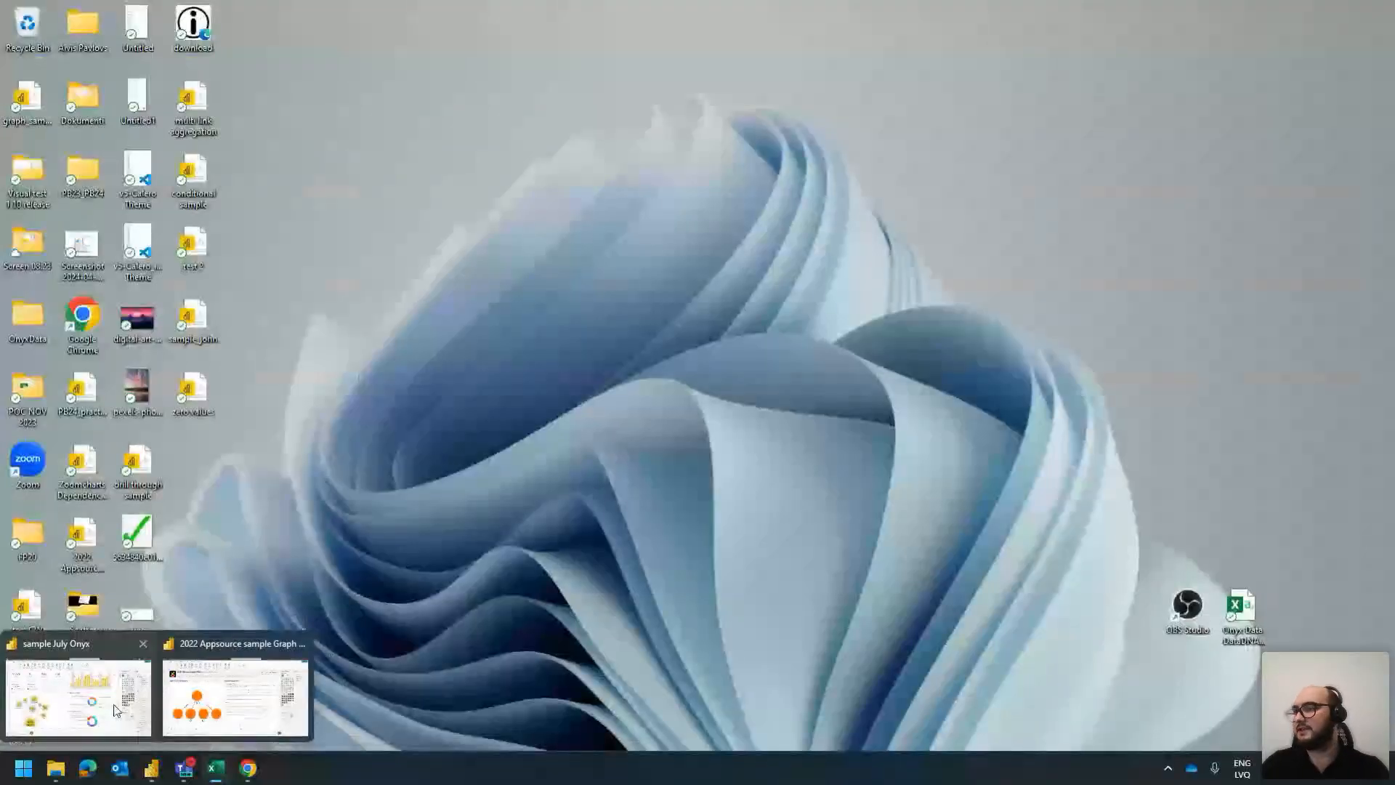
click(216, 768)
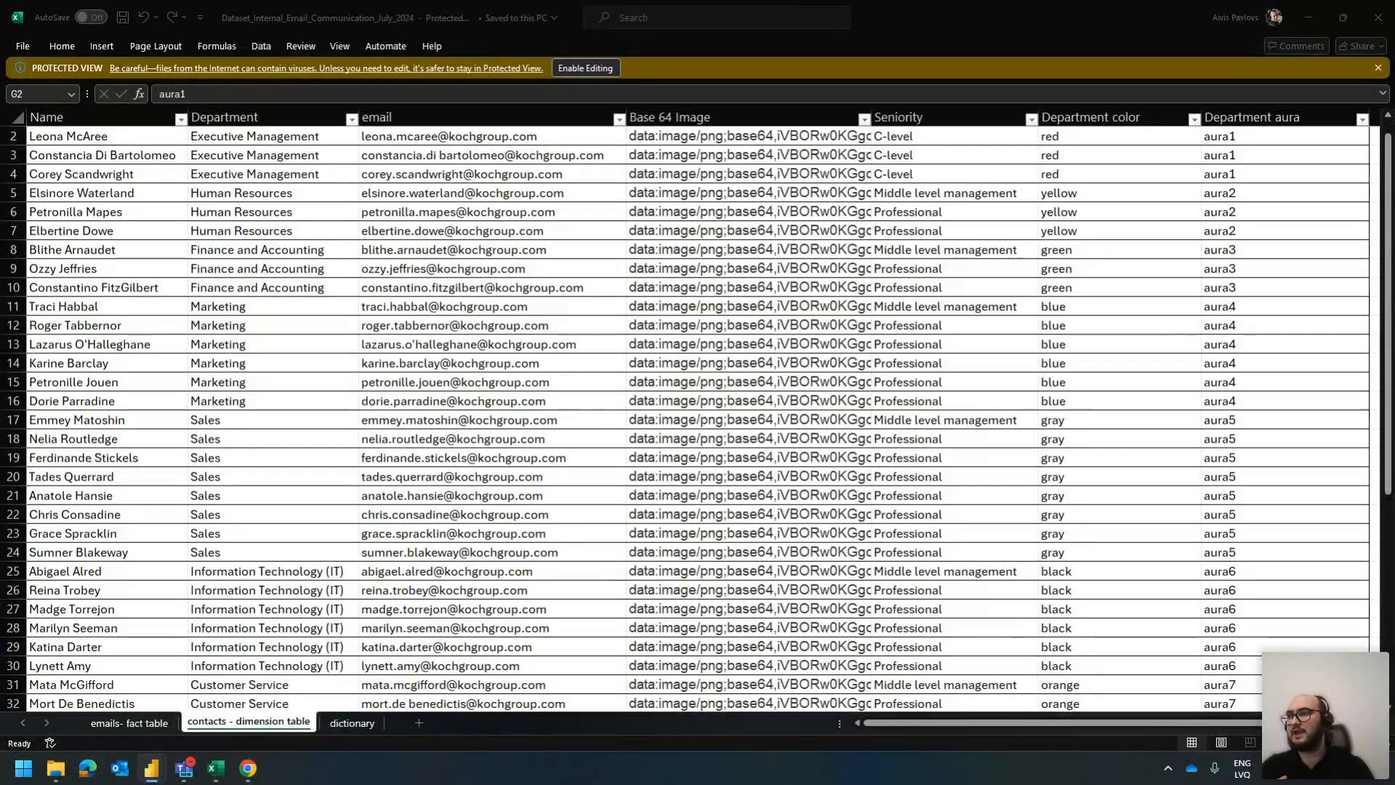
key(alt+Tab)
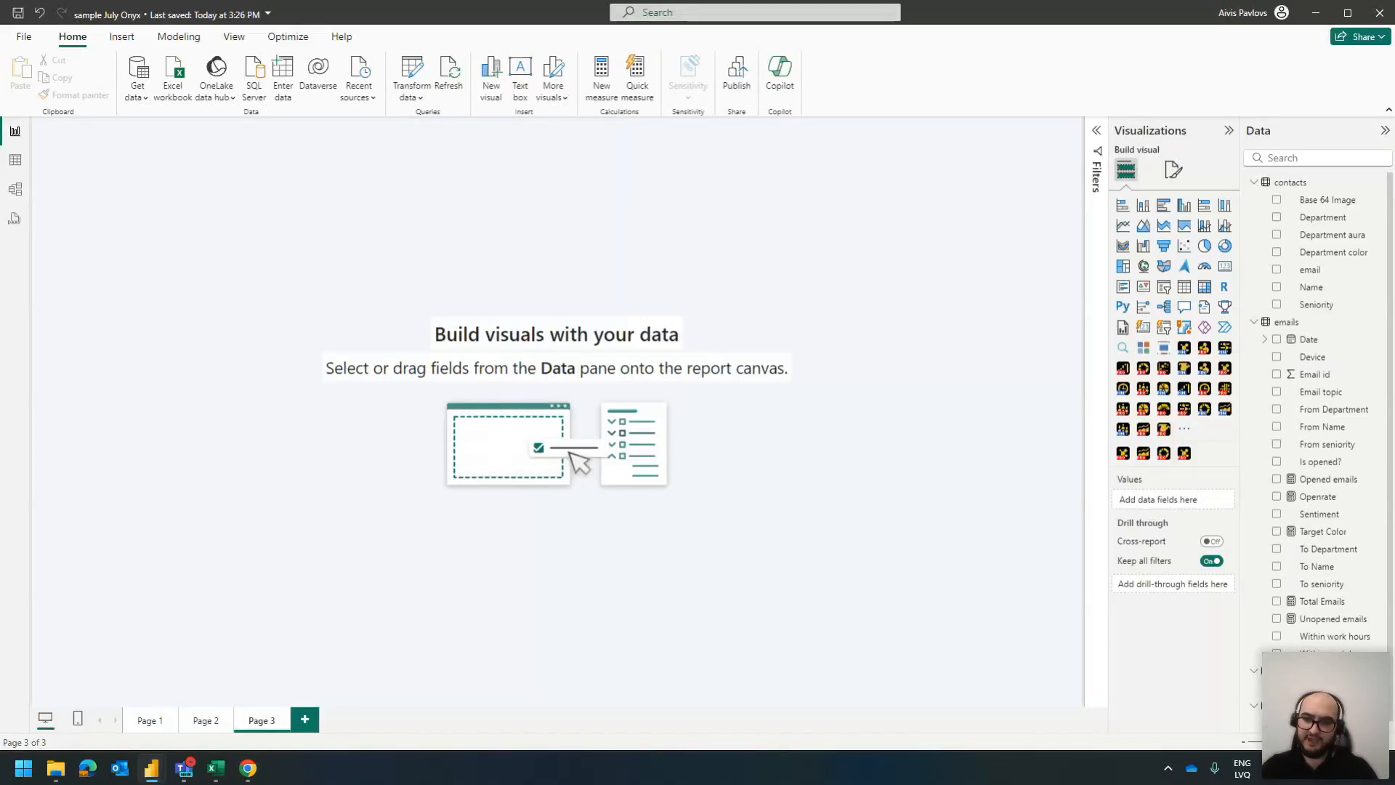
click(1123, 453)
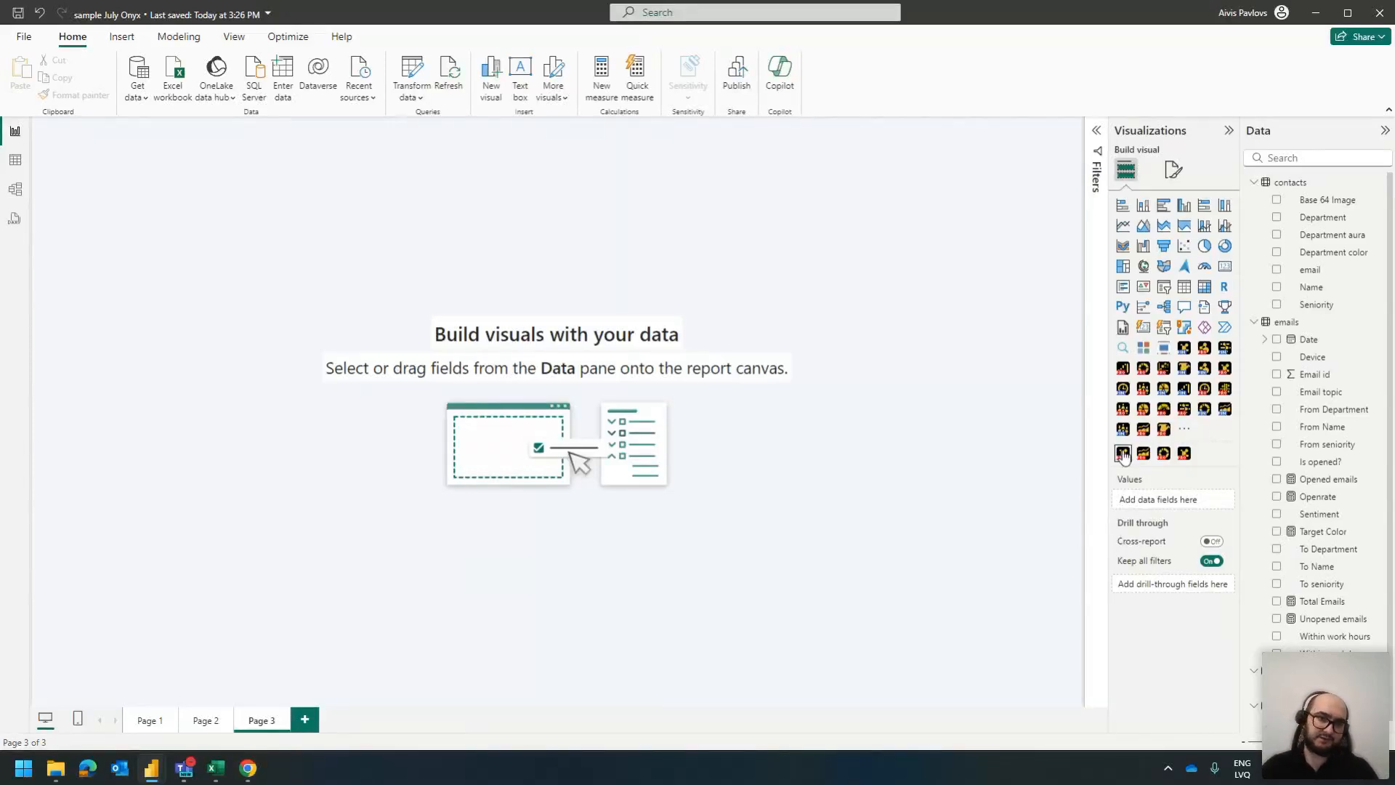
drag(269, 345, 509, 615)
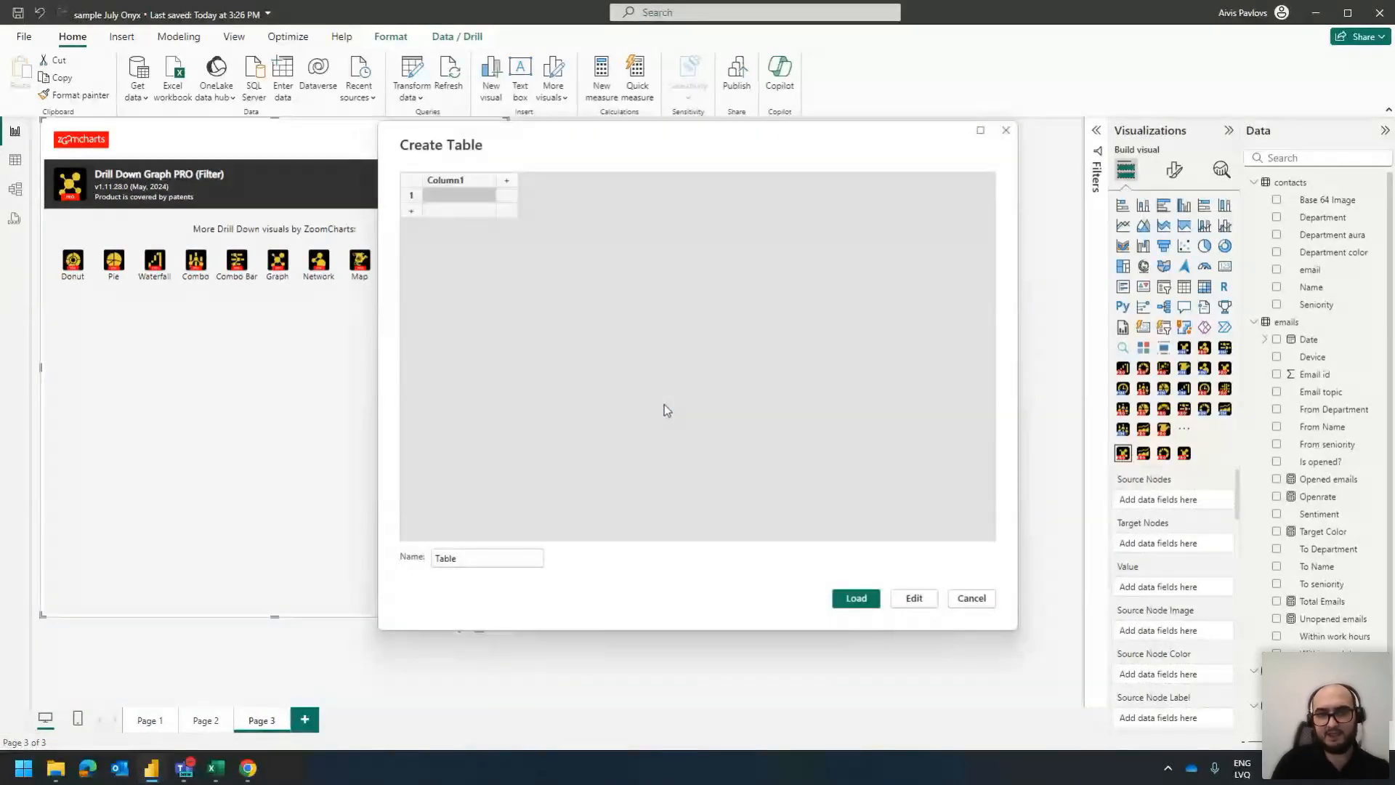
Draft a manual three-column table with the row A, B, 10, and discard it without loading
double_click(452, 185)
click(456, 196)
text(A)
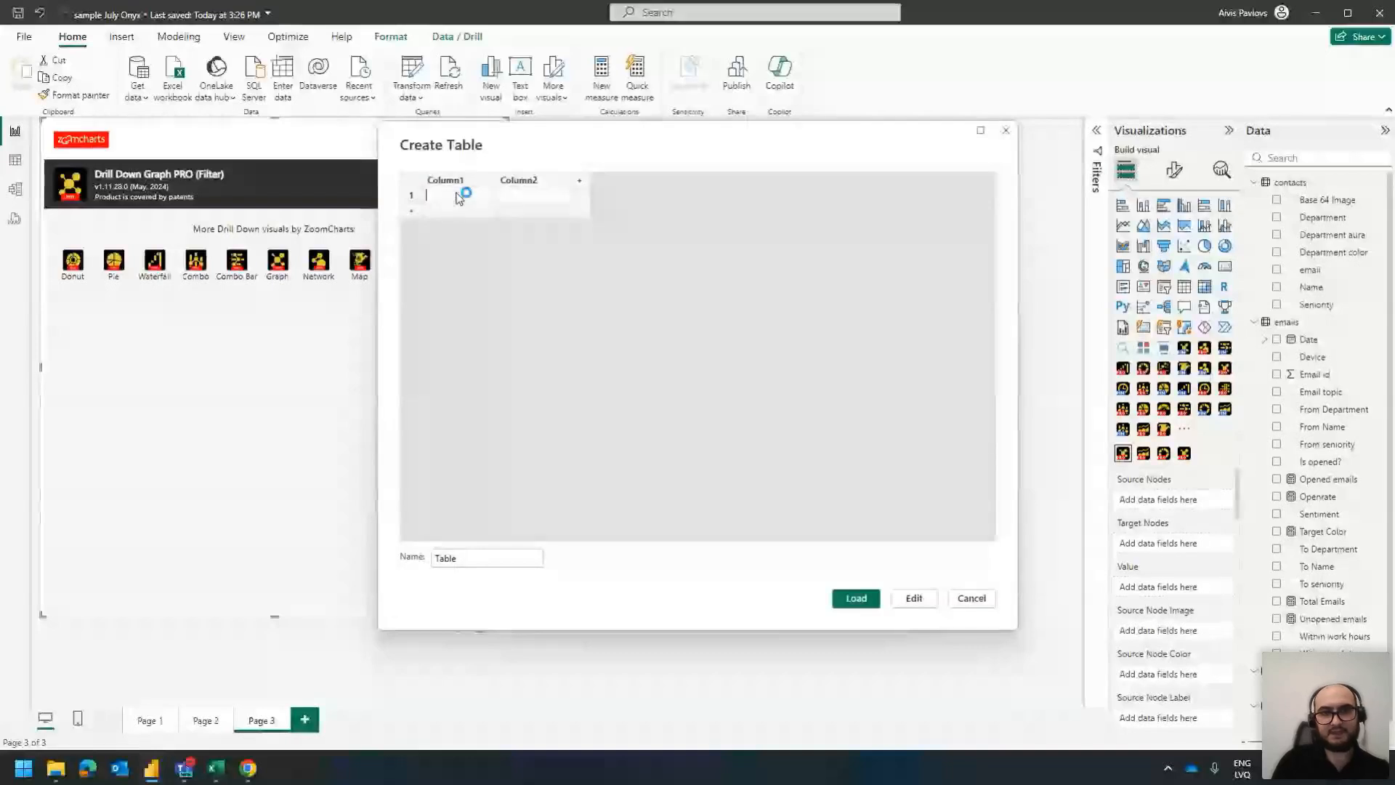
key(Tab)
text(B)
key(Tab)
text(10)
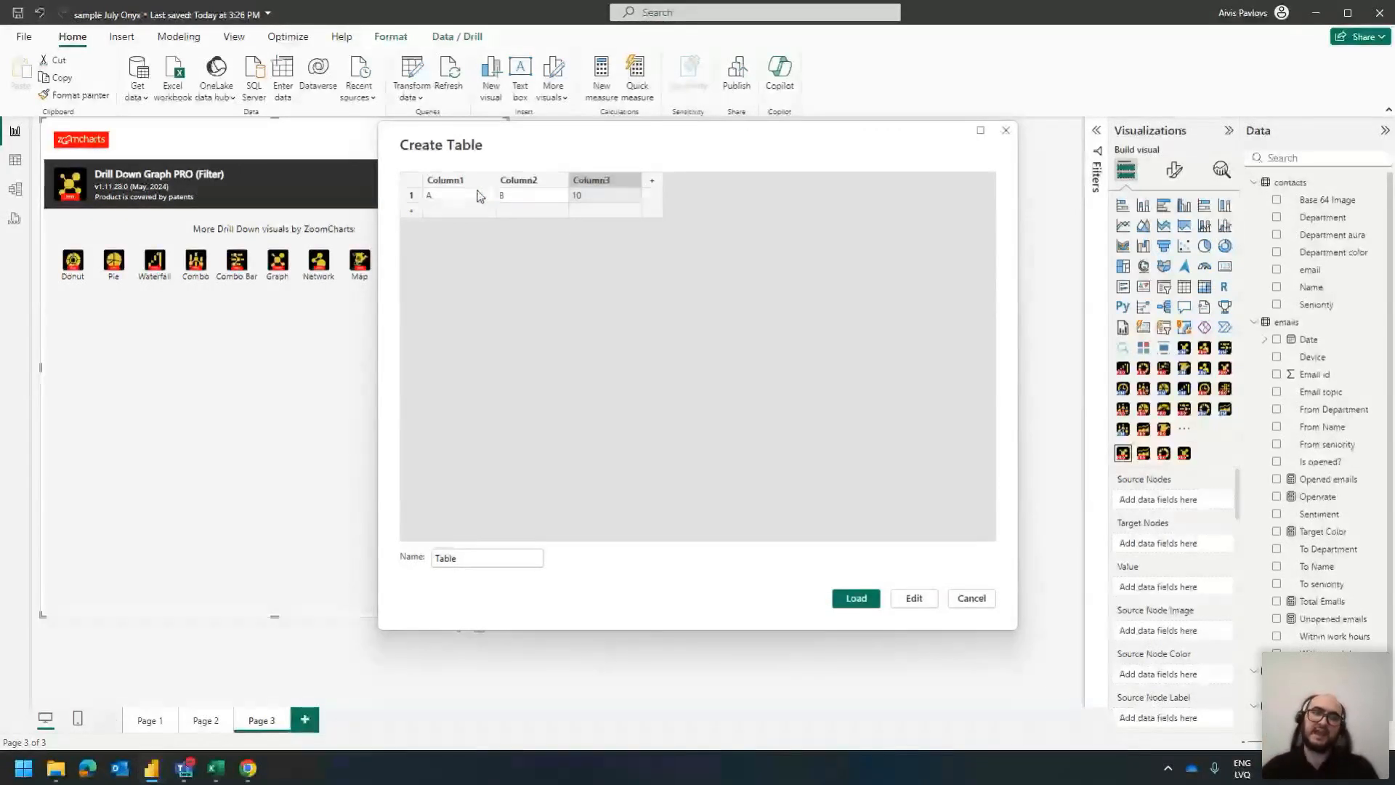
click(460, 196)
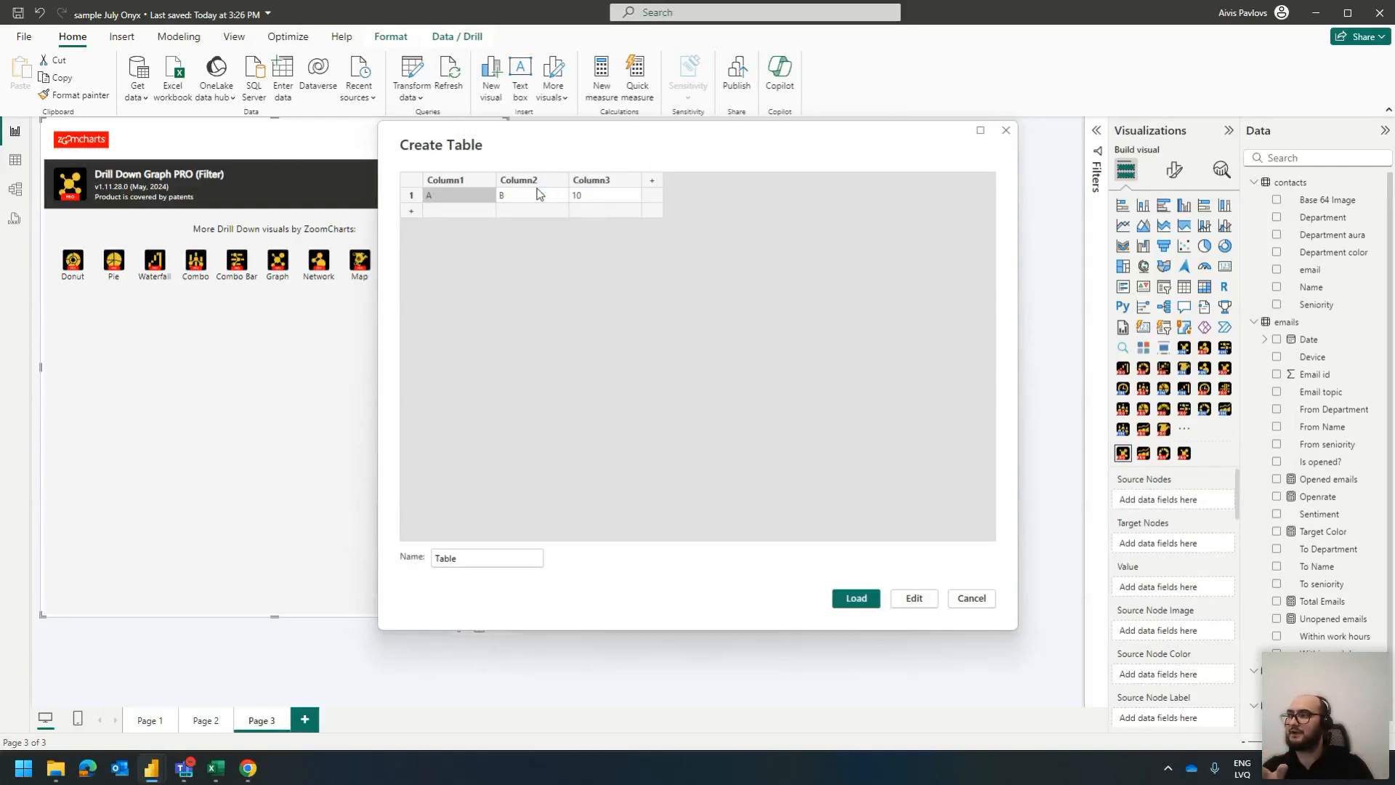
click(1007, 130)
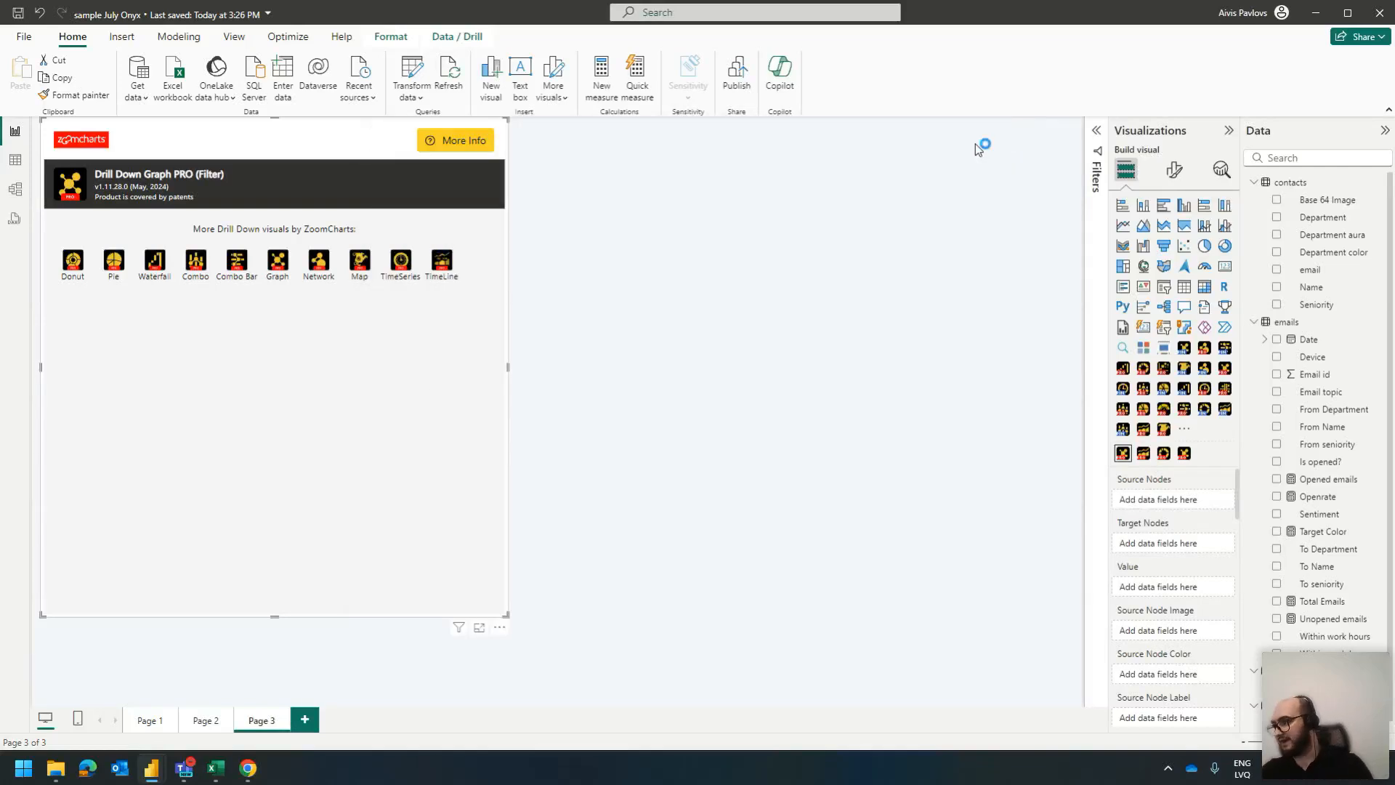
Assign From Department as the graph's source nodes, To Department as its target nodes, and the count of Email id as its value
click(706, 144)
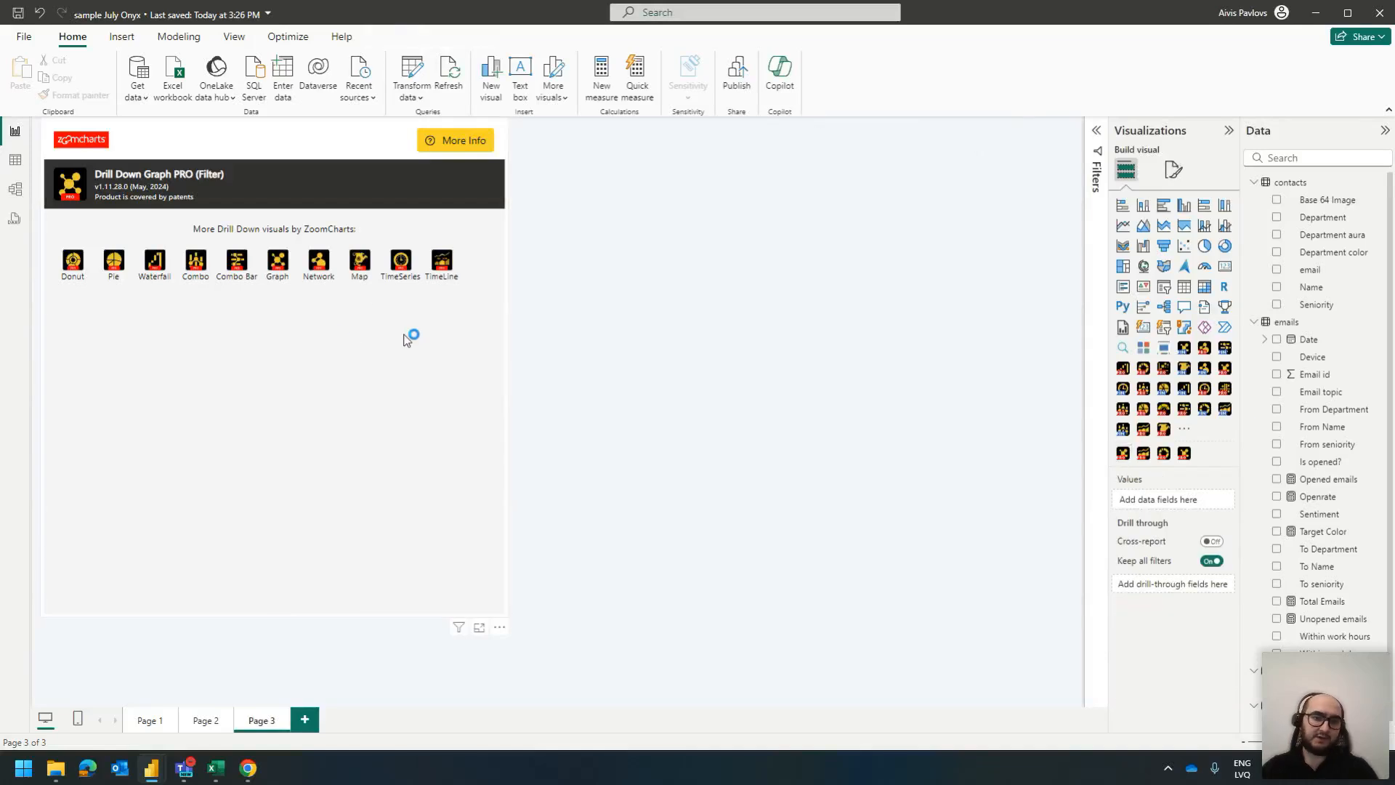
click(406, 335)
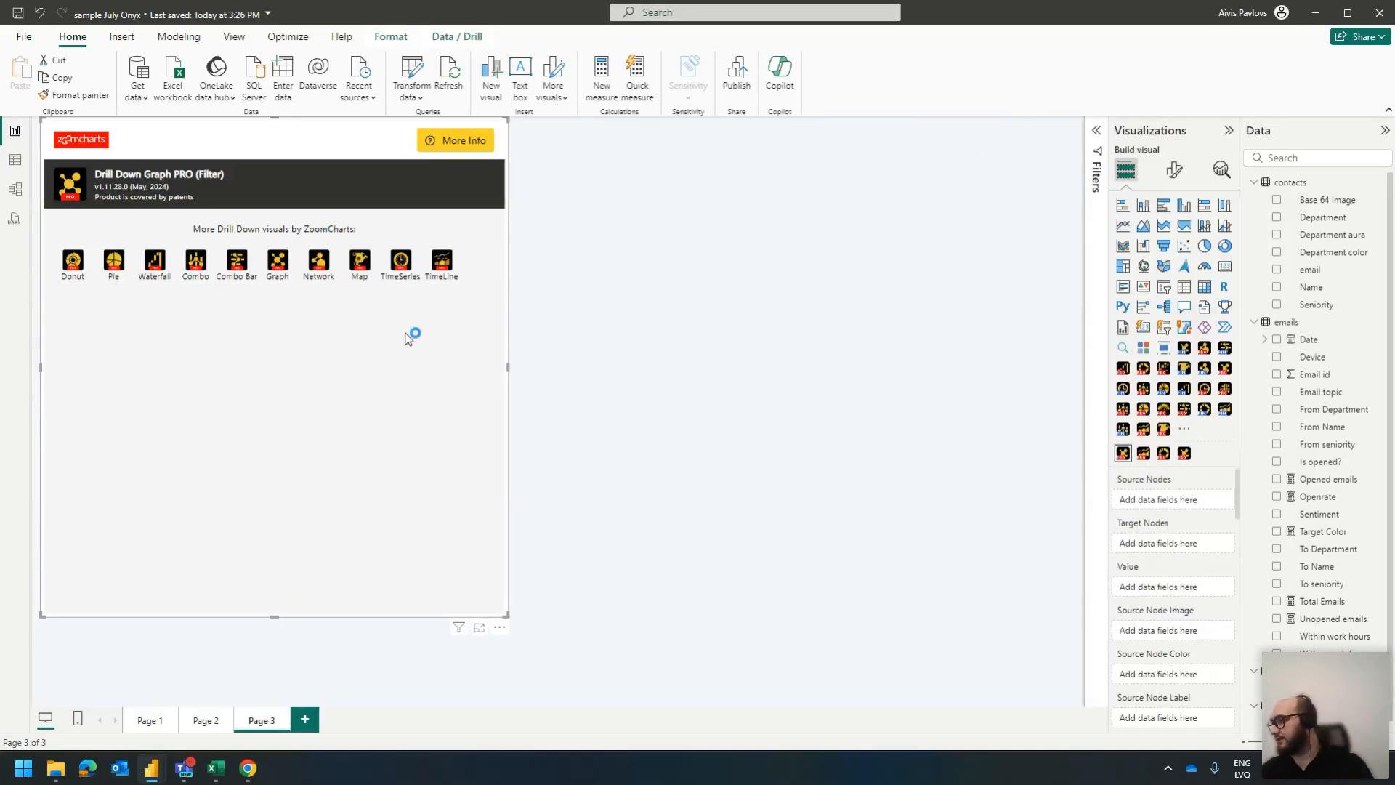
click(15, 162)
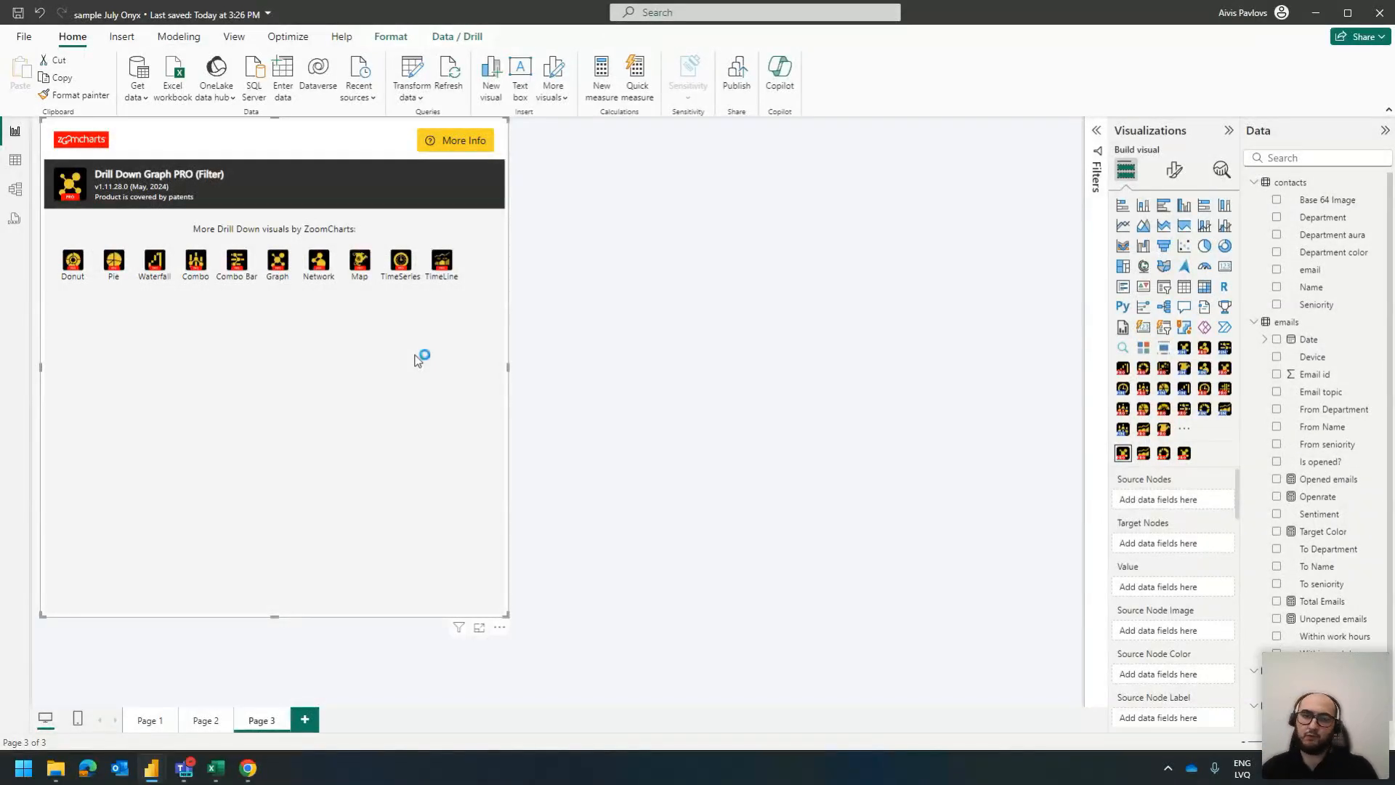
drag(1331, 417, 1177, 500)
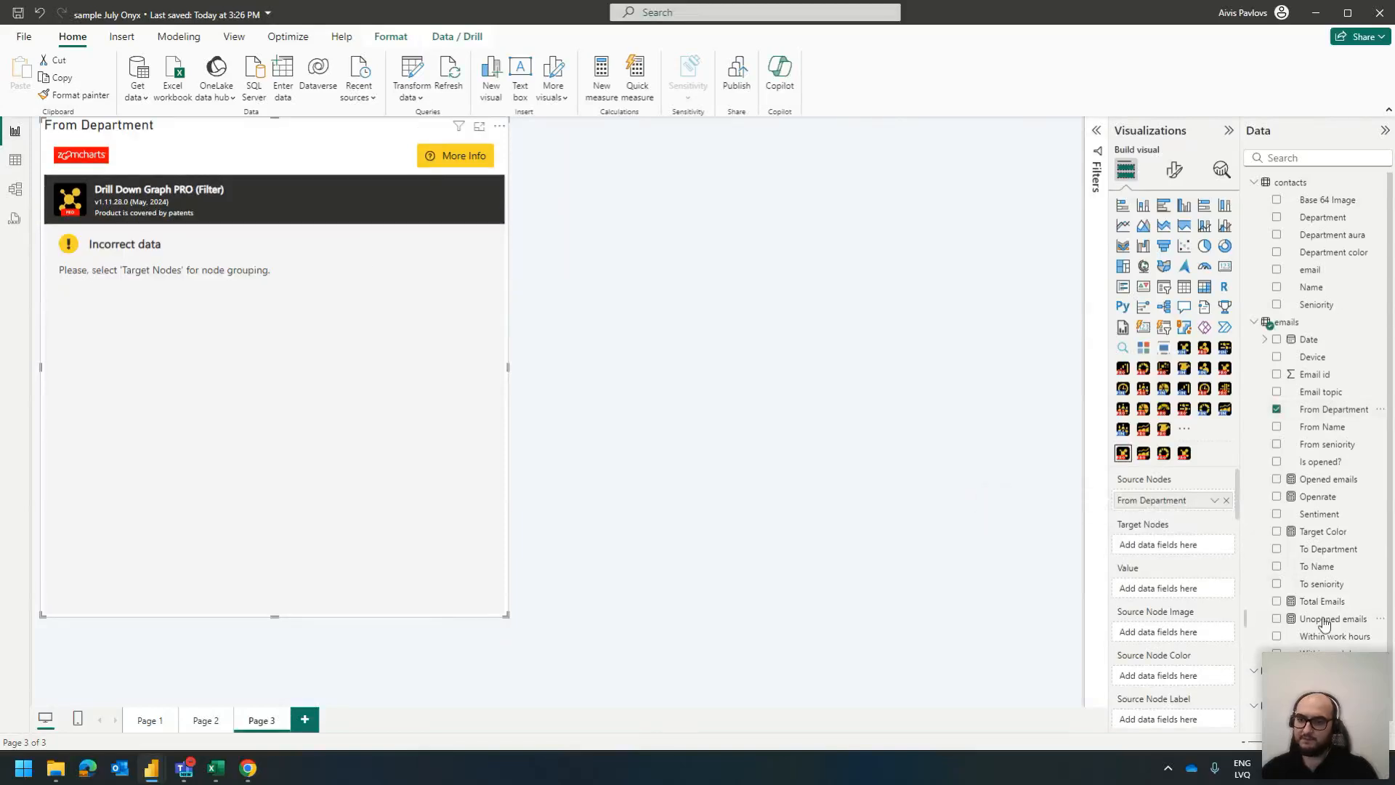
drag(1330, 550, 1187, 550)
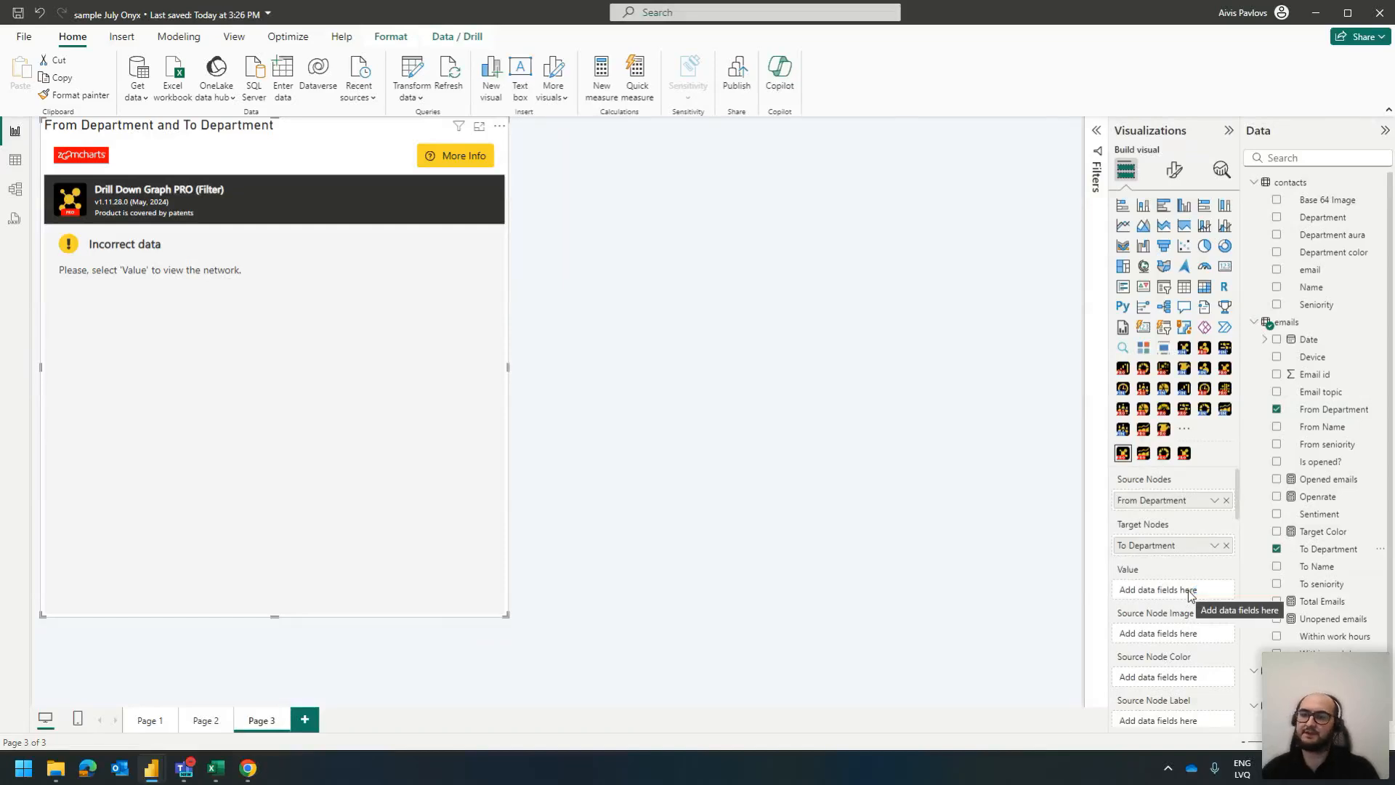
drag(1328, 377, 1170, 592)
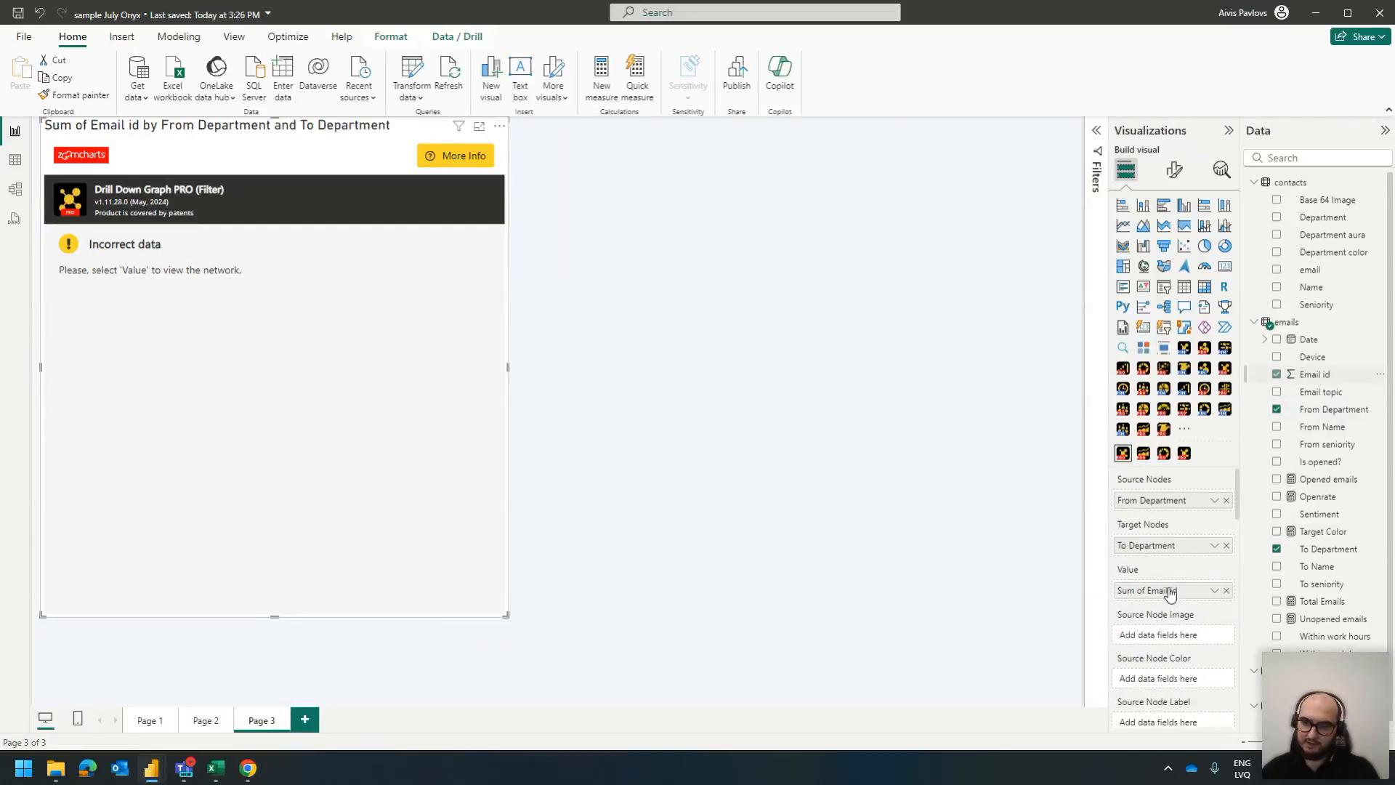
click(1214, 590)
click(1283, 513)
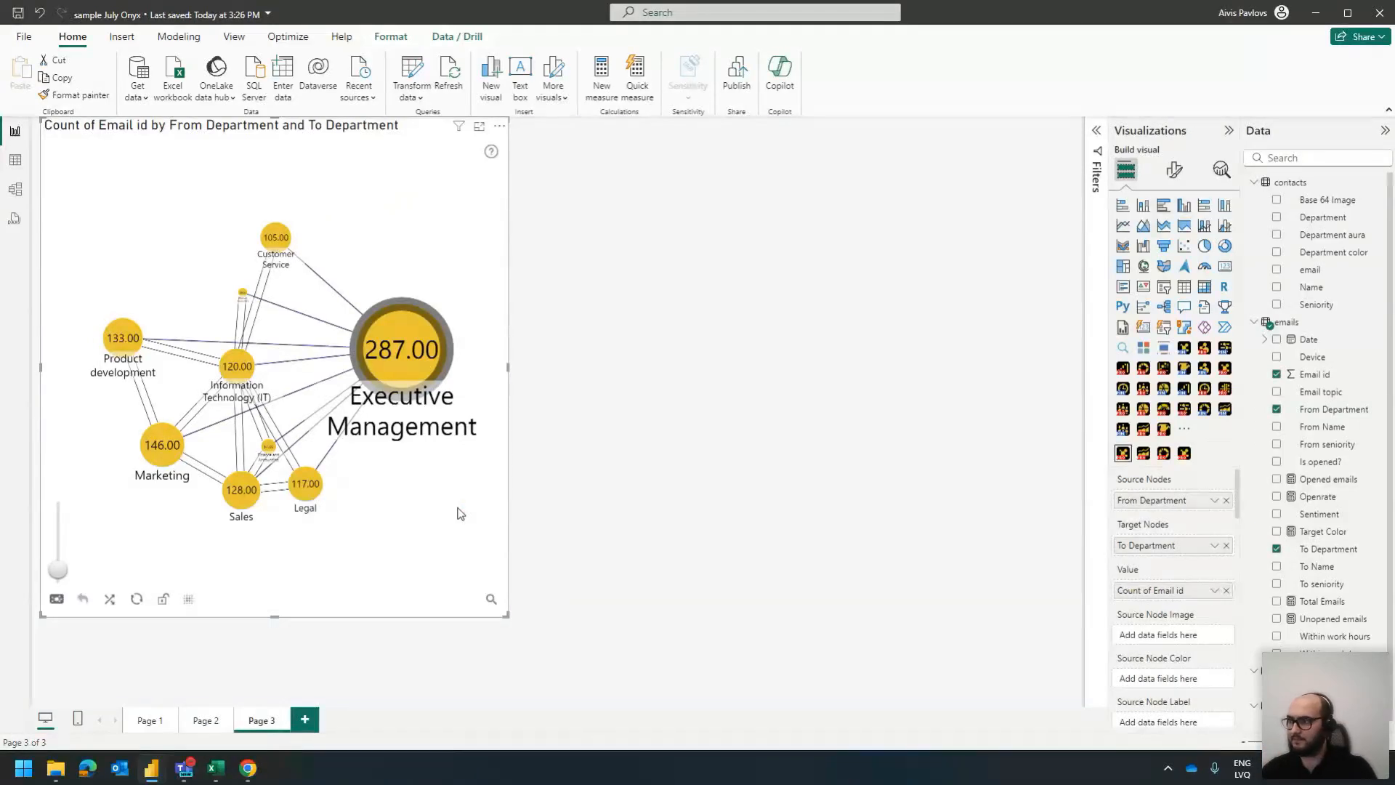
Set the value format of the department graph's nodes to In, Out
click(1175, 170)
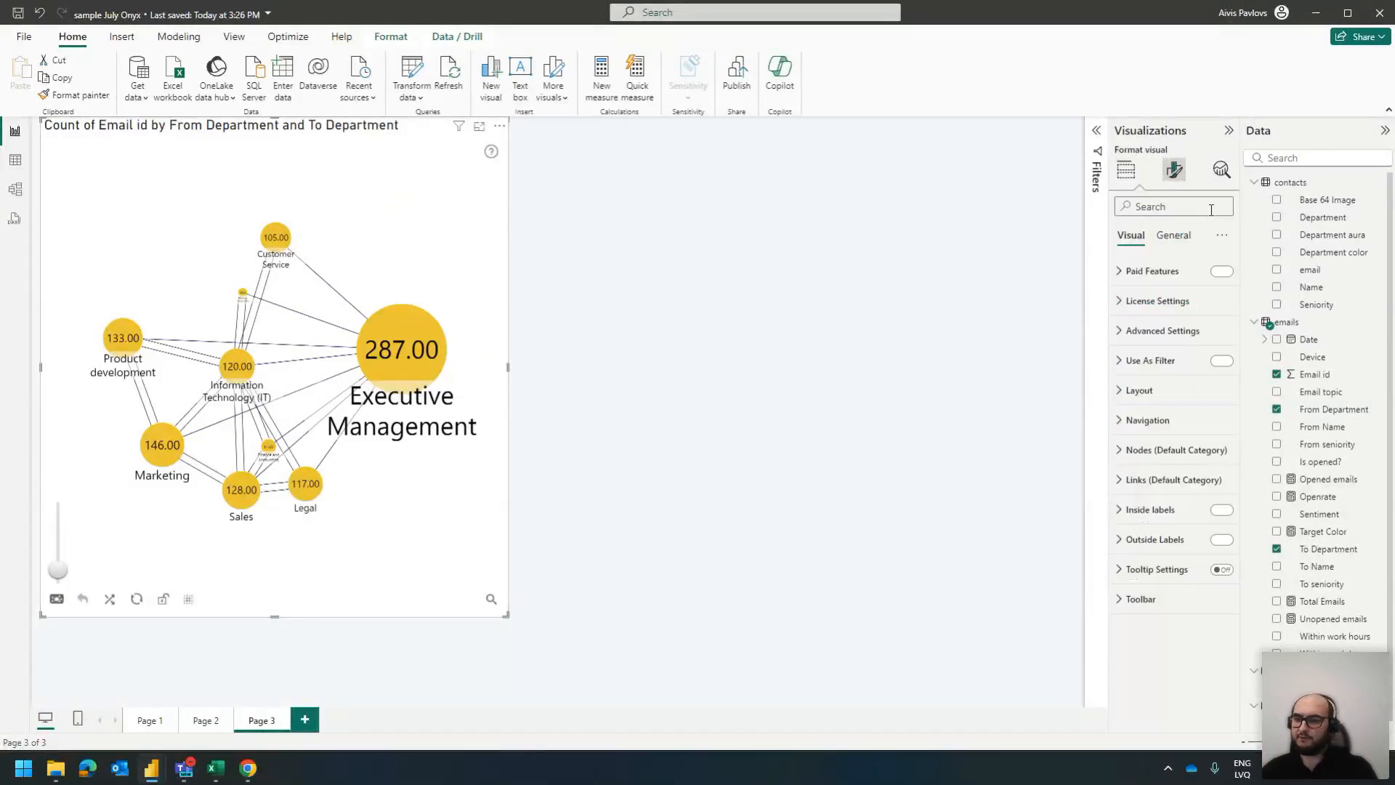
click(1173, 450)
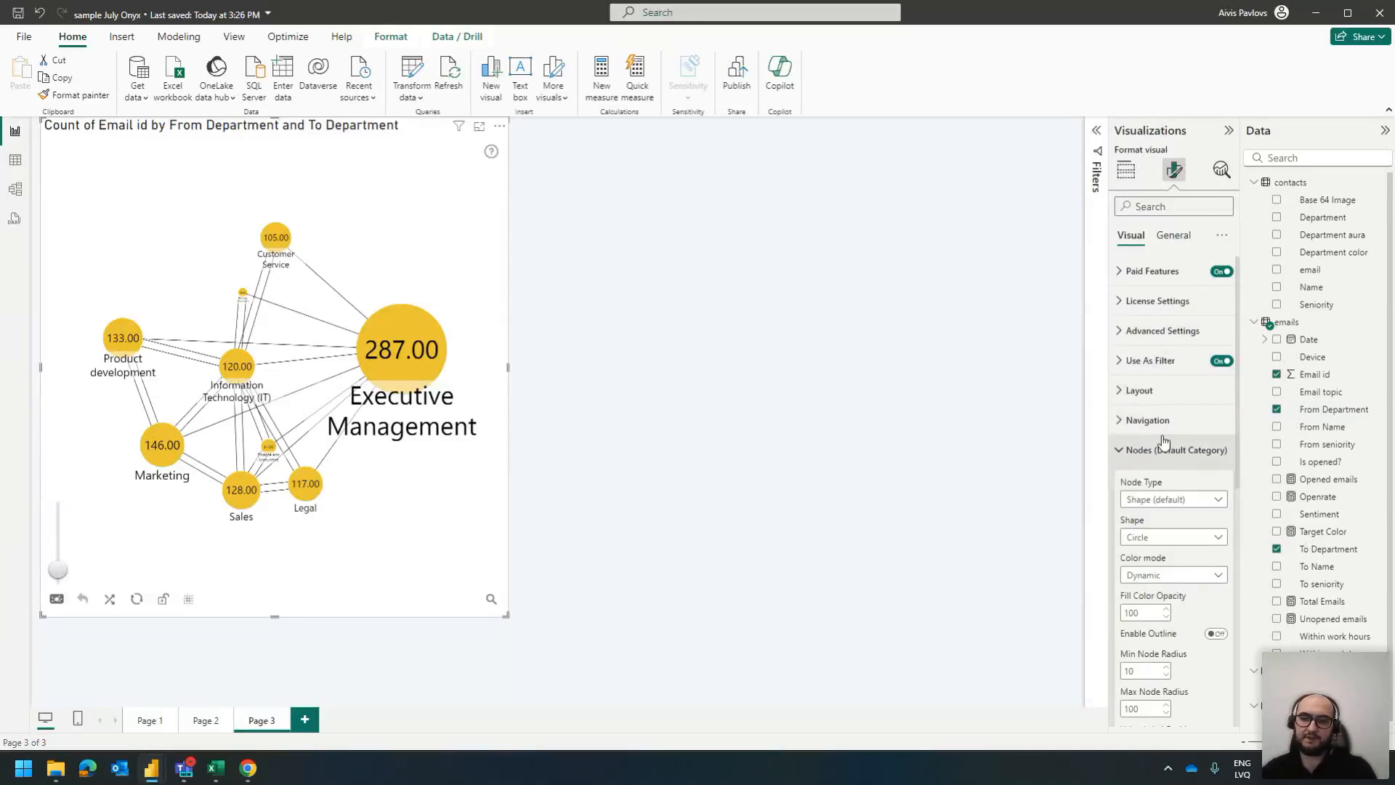
scroll(1161, 465, down, 5)
click(1170, 496)
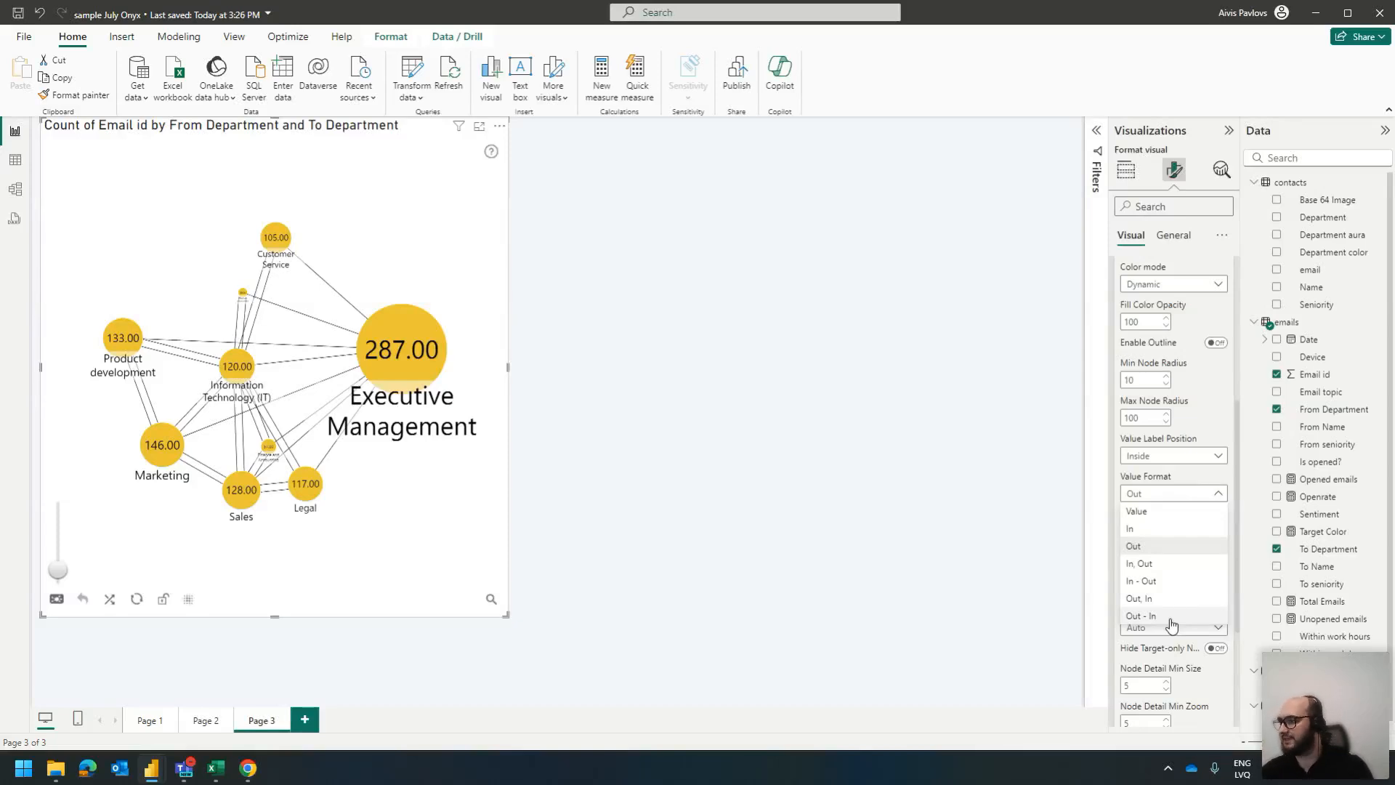
click(1169, 566)
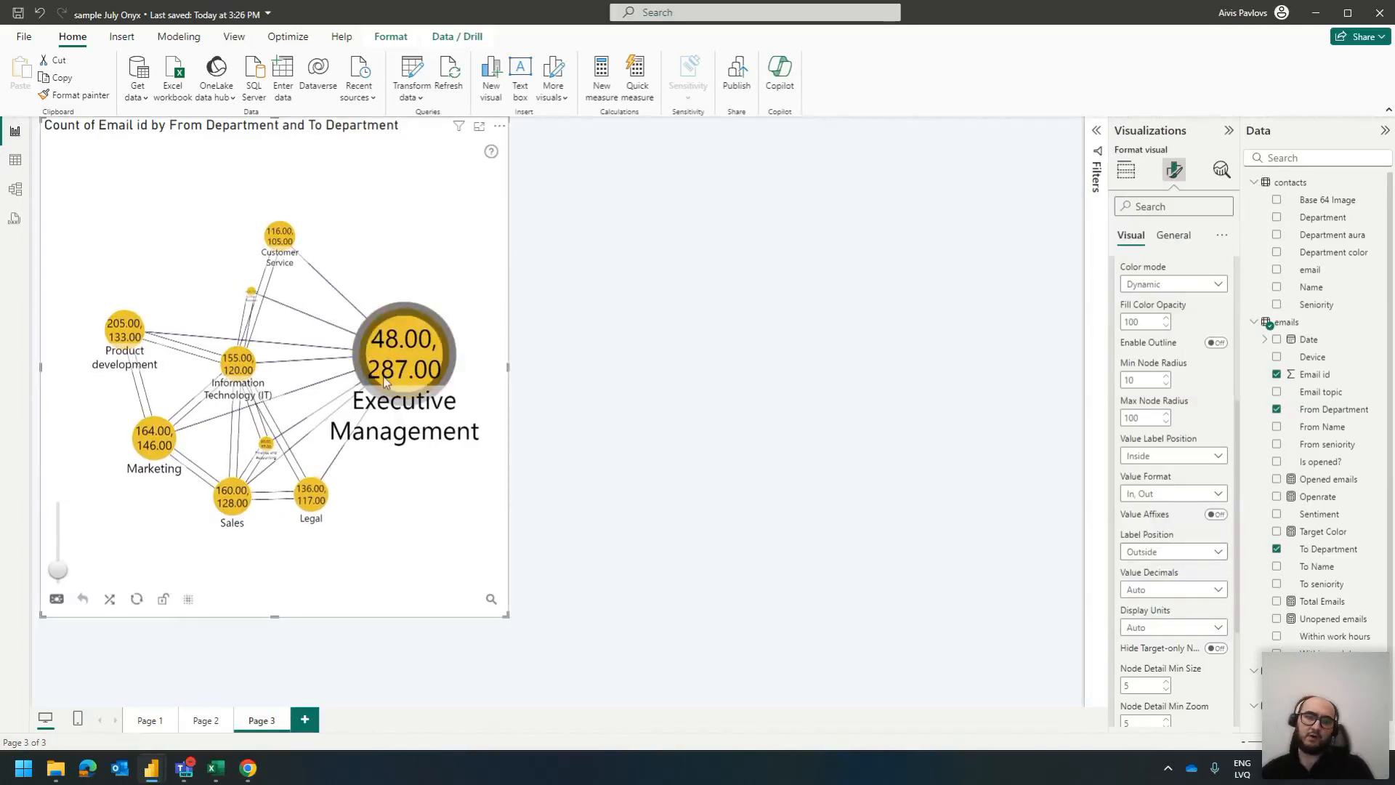
scroll(407, 361, up, 3)
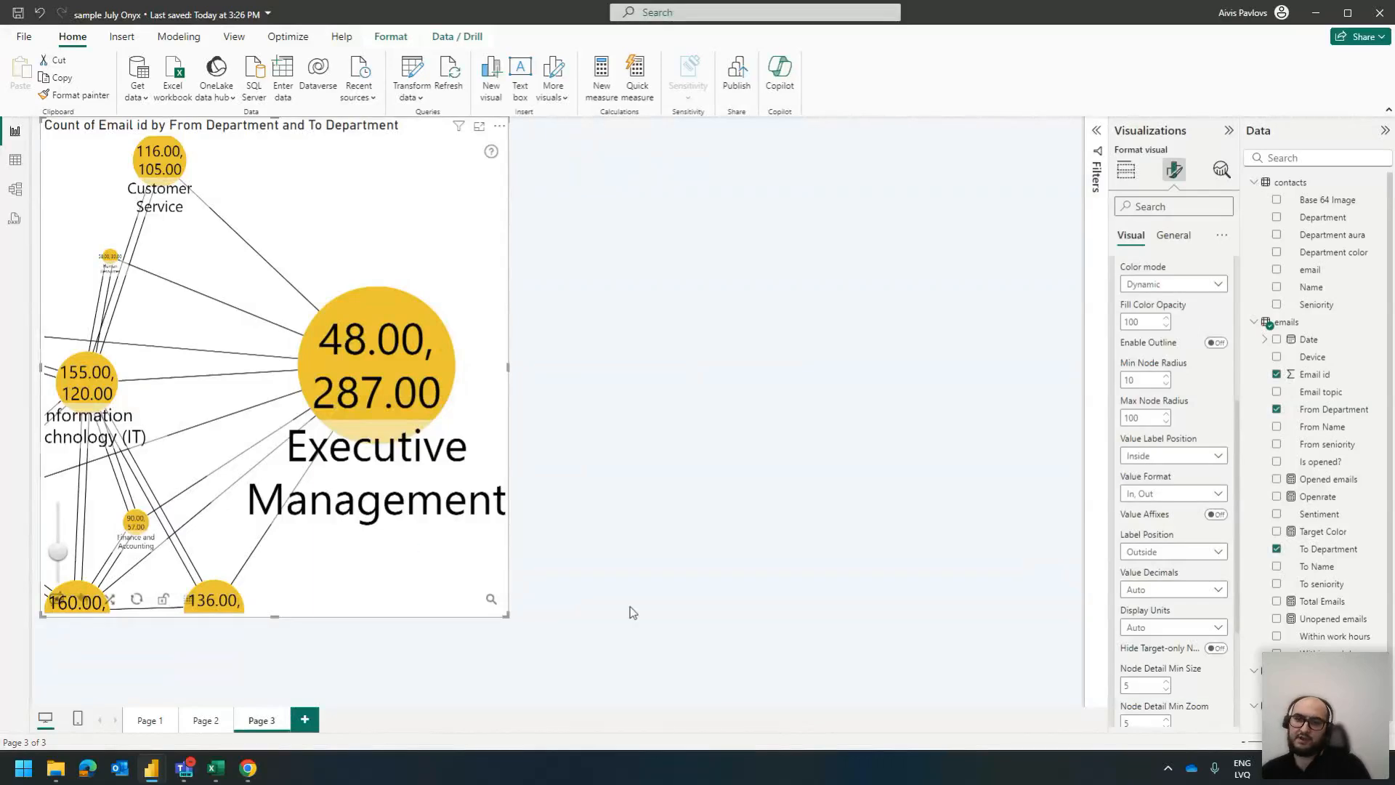
Turn on the nodes' value affixes and set the value label position to Outside
click(1218, 516)
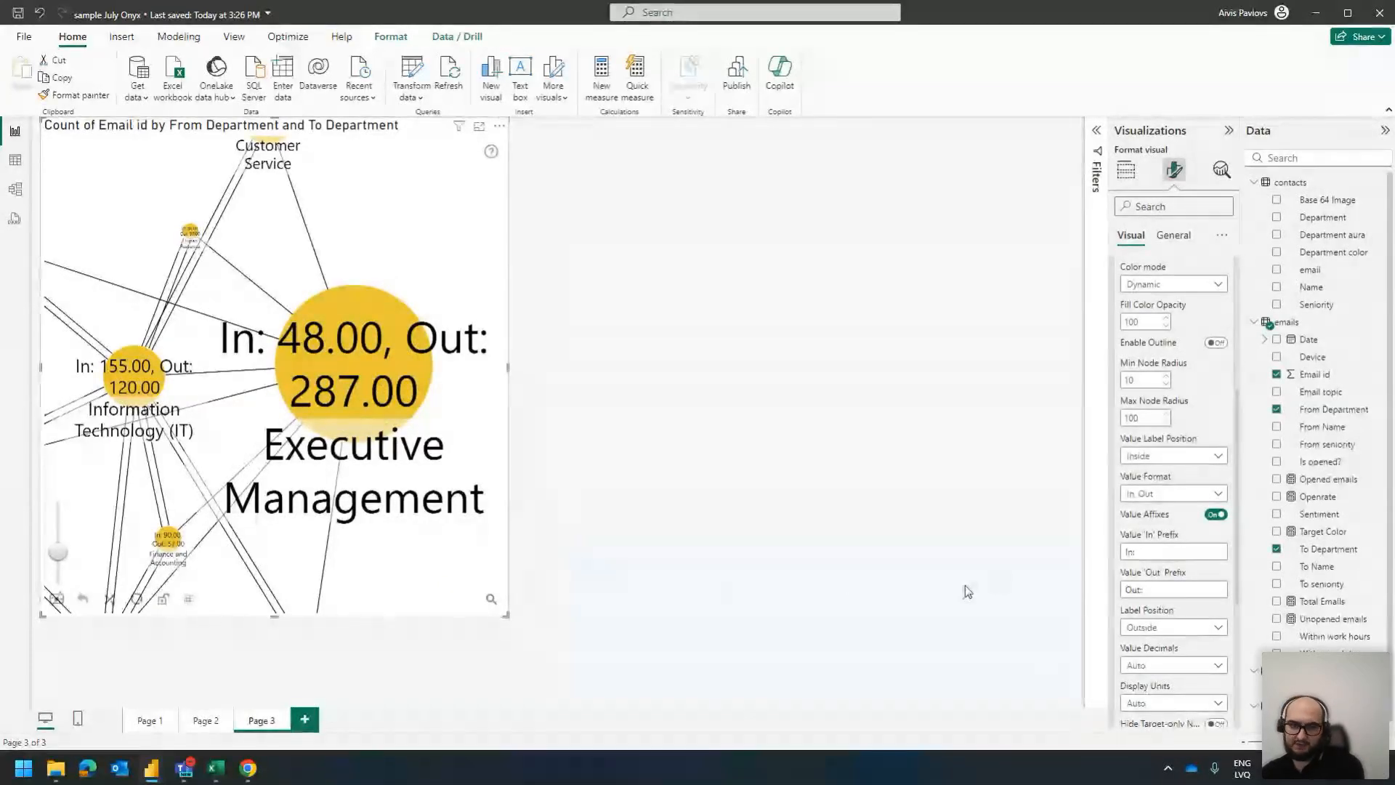
click(1184, 456)
click(1159, 493)
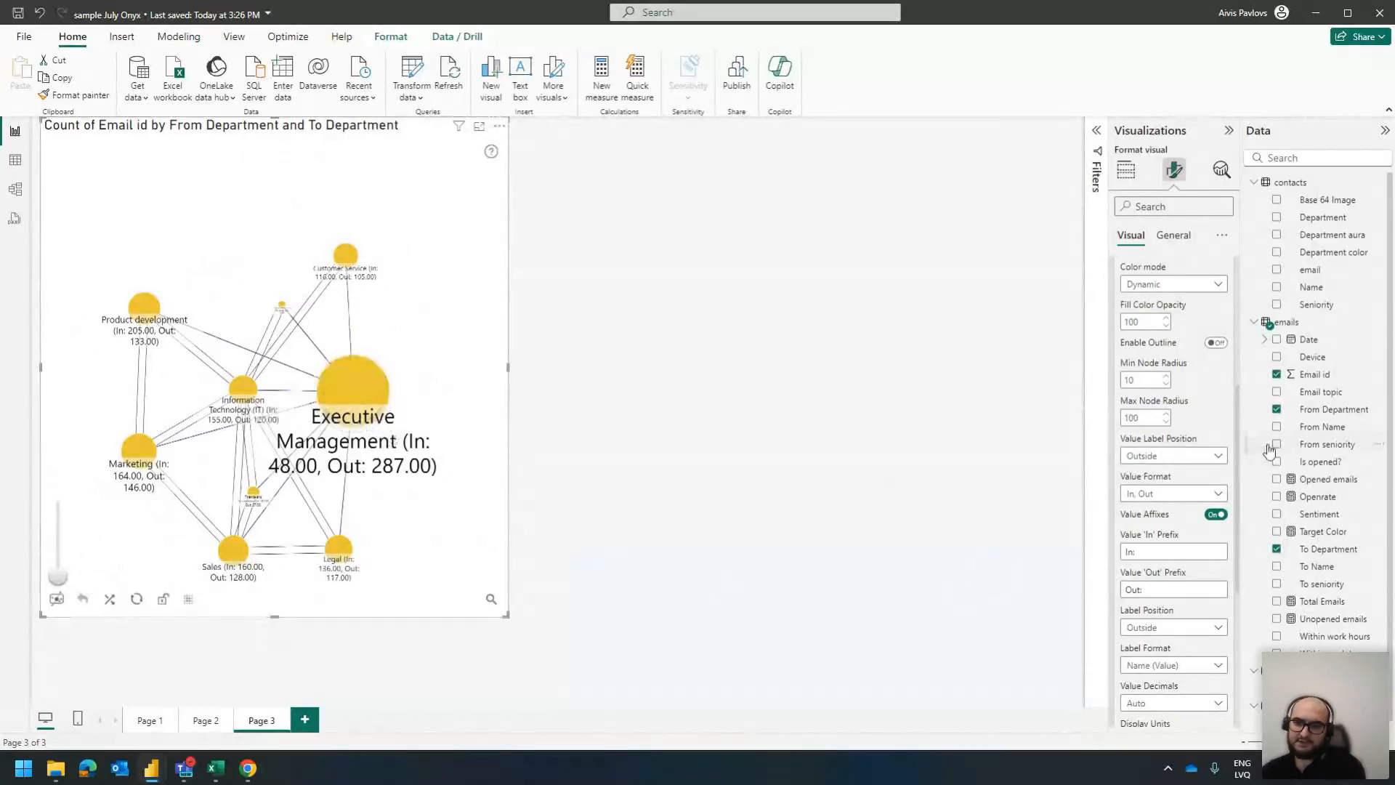
Try the Out and Out - In value formats, then turn off the value affixes and set the format to In - Out
click(1140, 495)
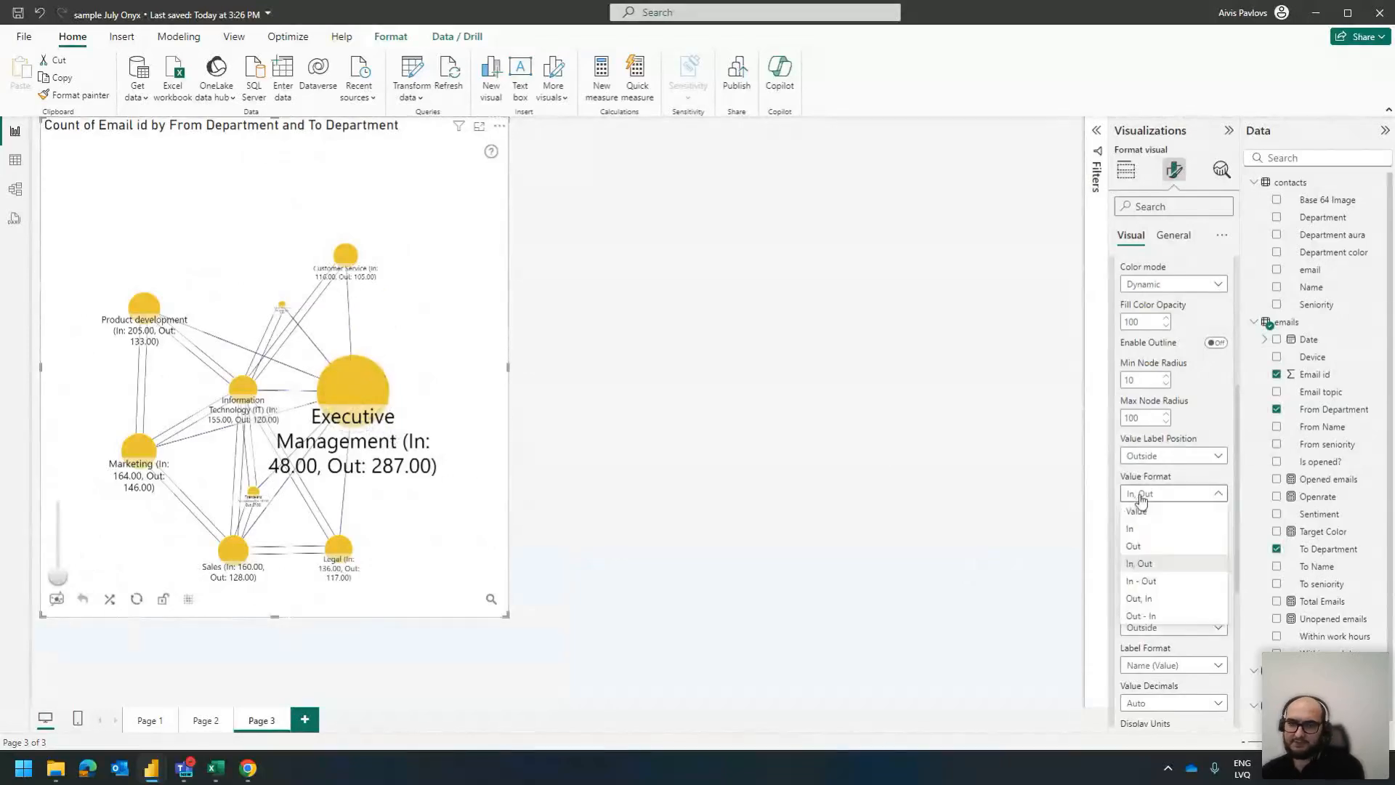
click(1154, 547)
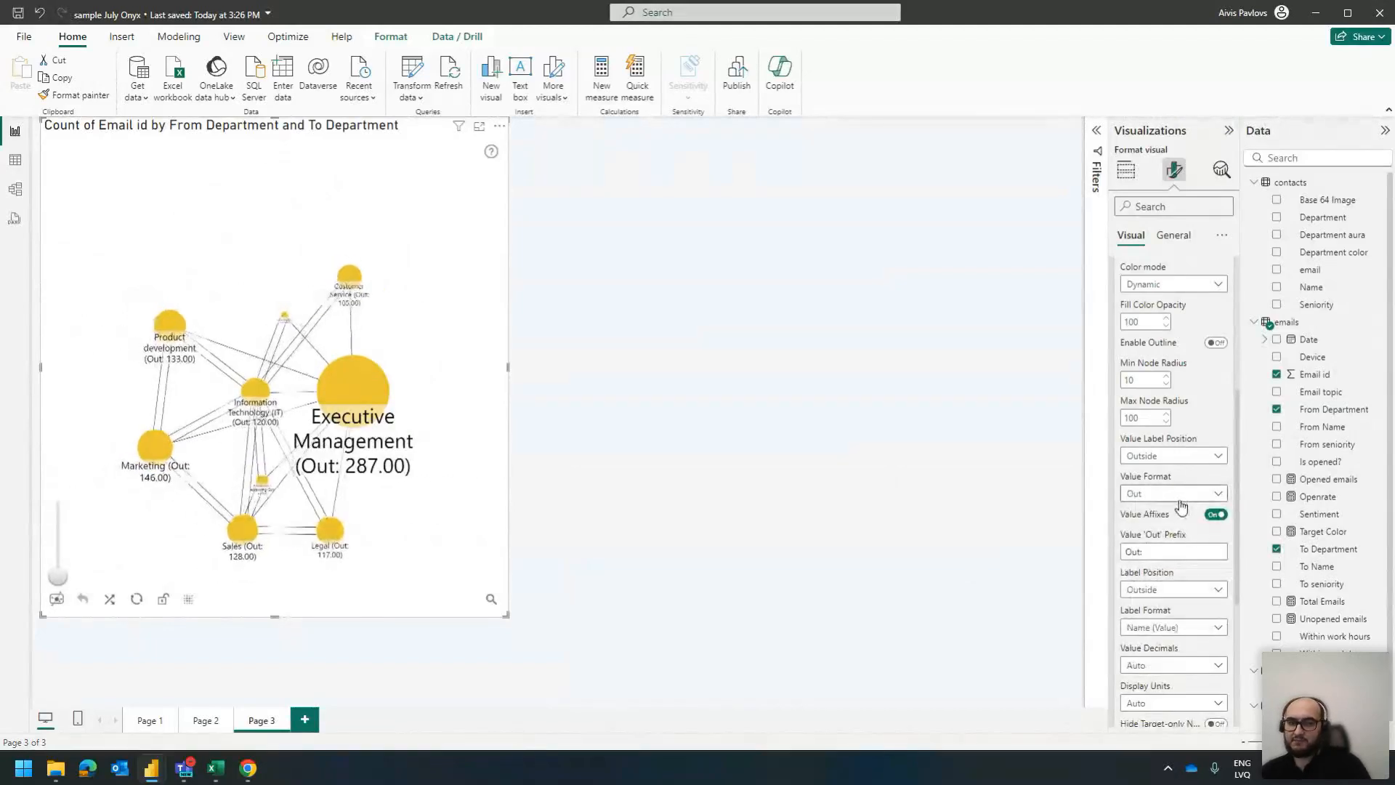
click(1177, 497)
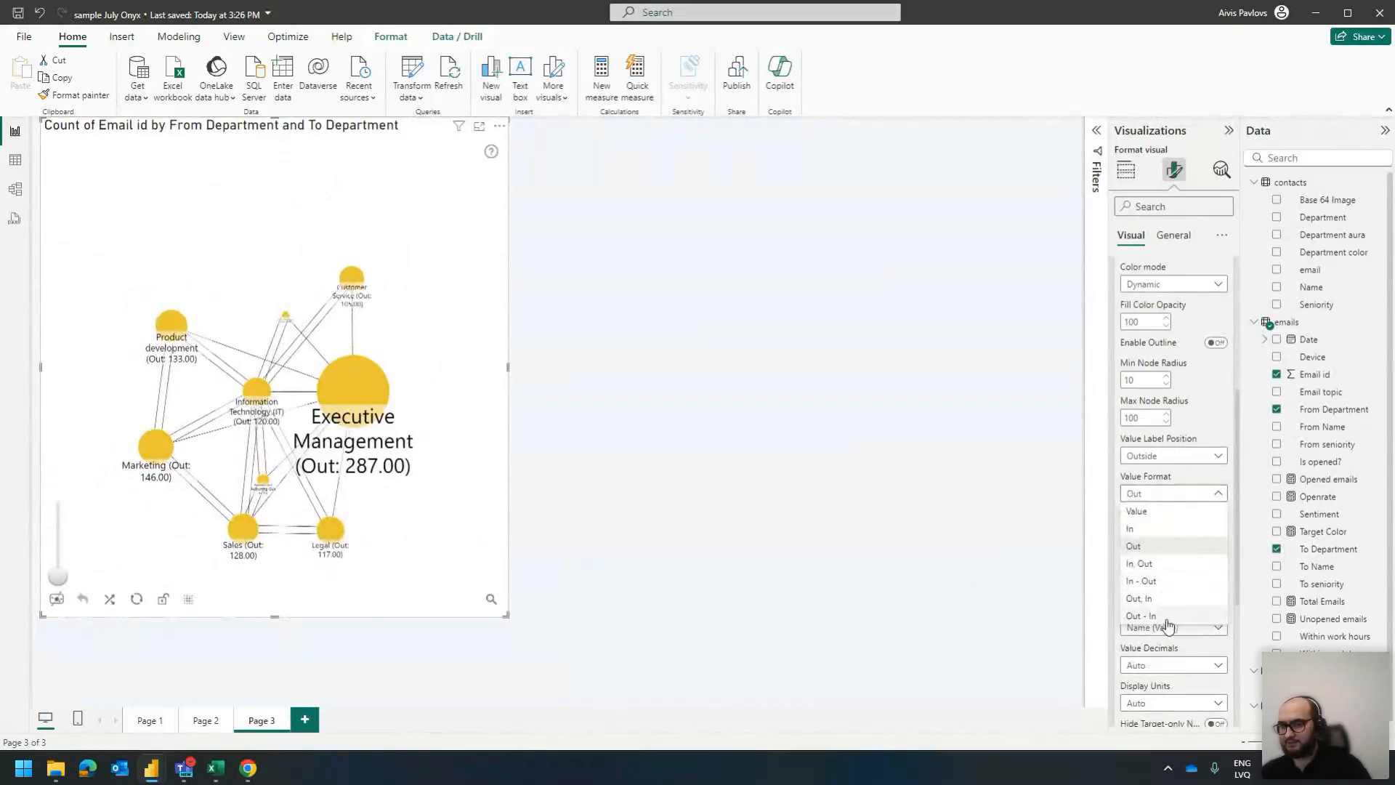
click(1166, 617)
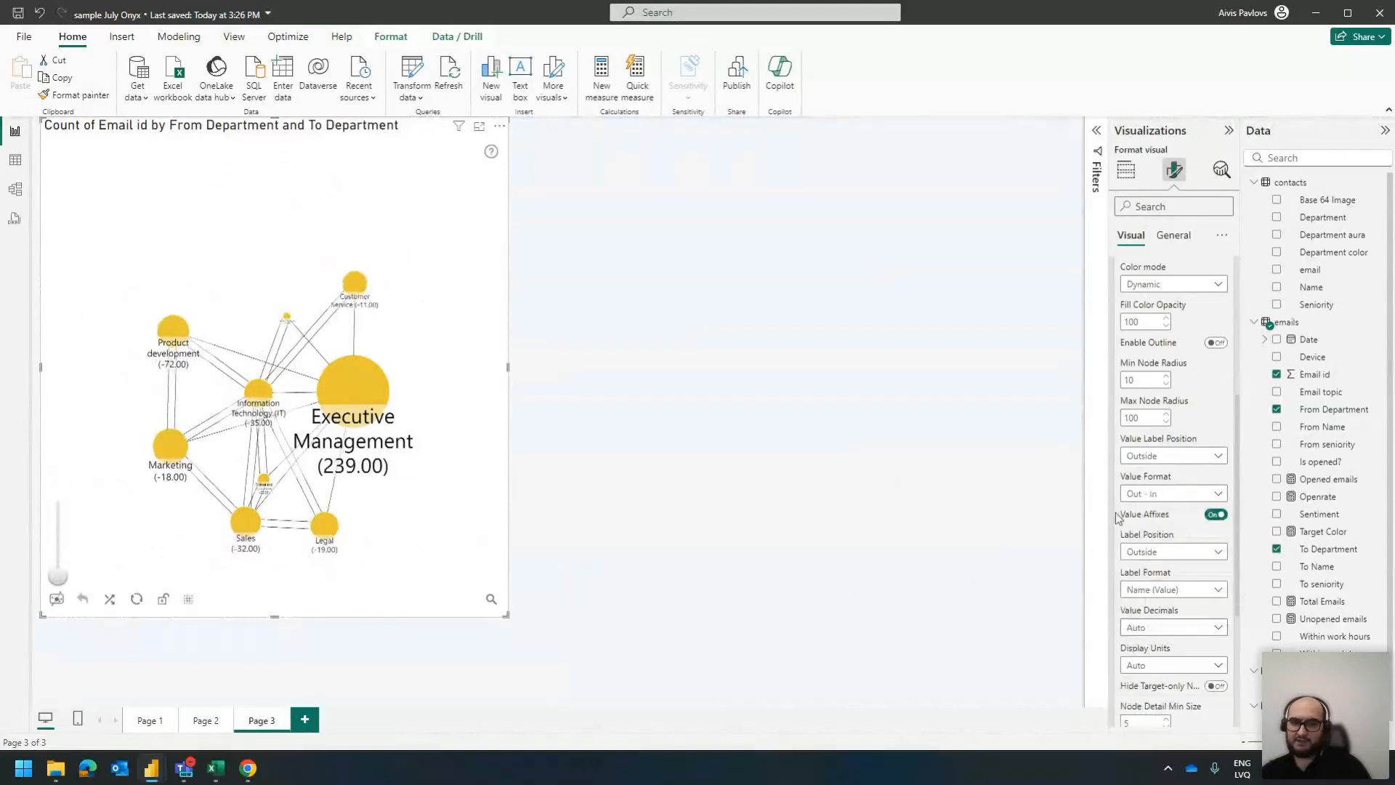
click(1217, 516)
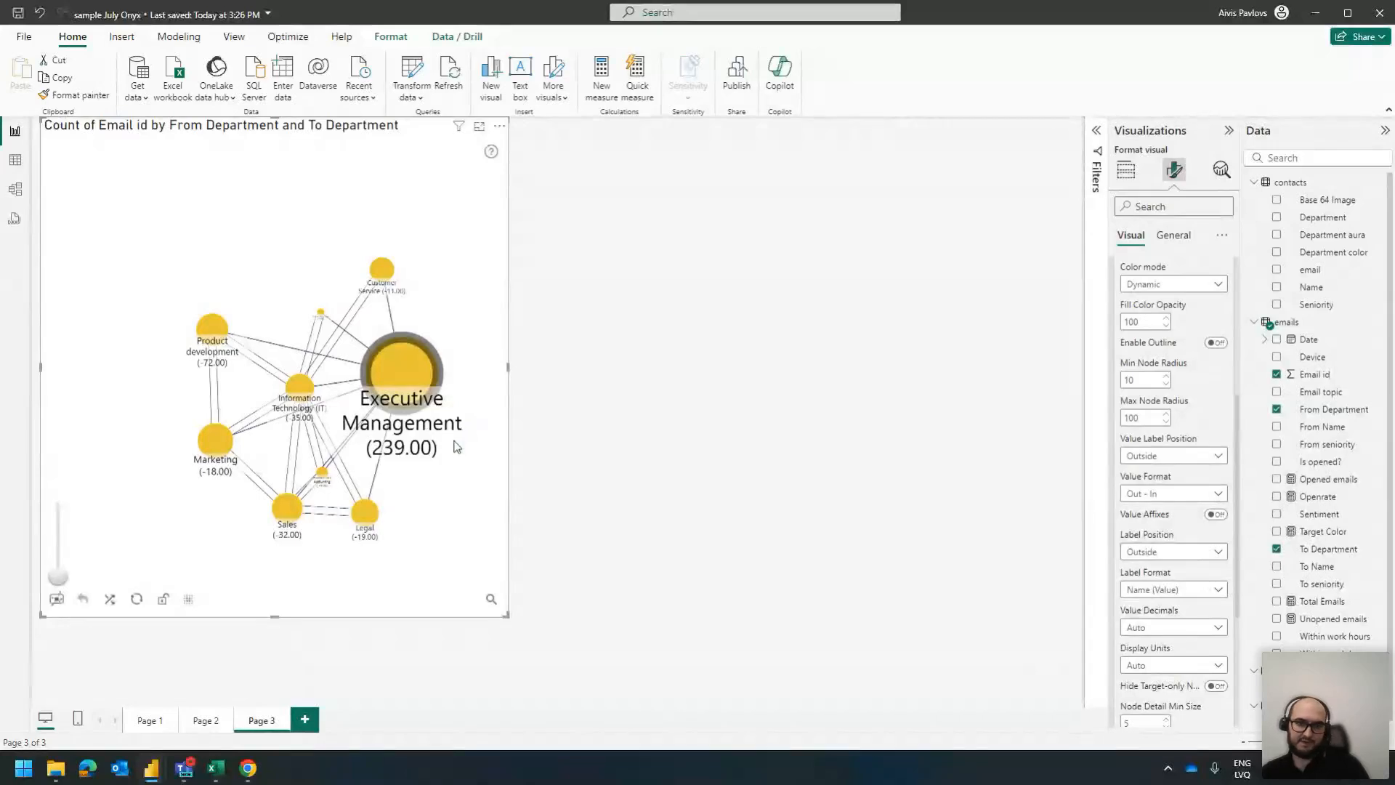
click(1189, 497)
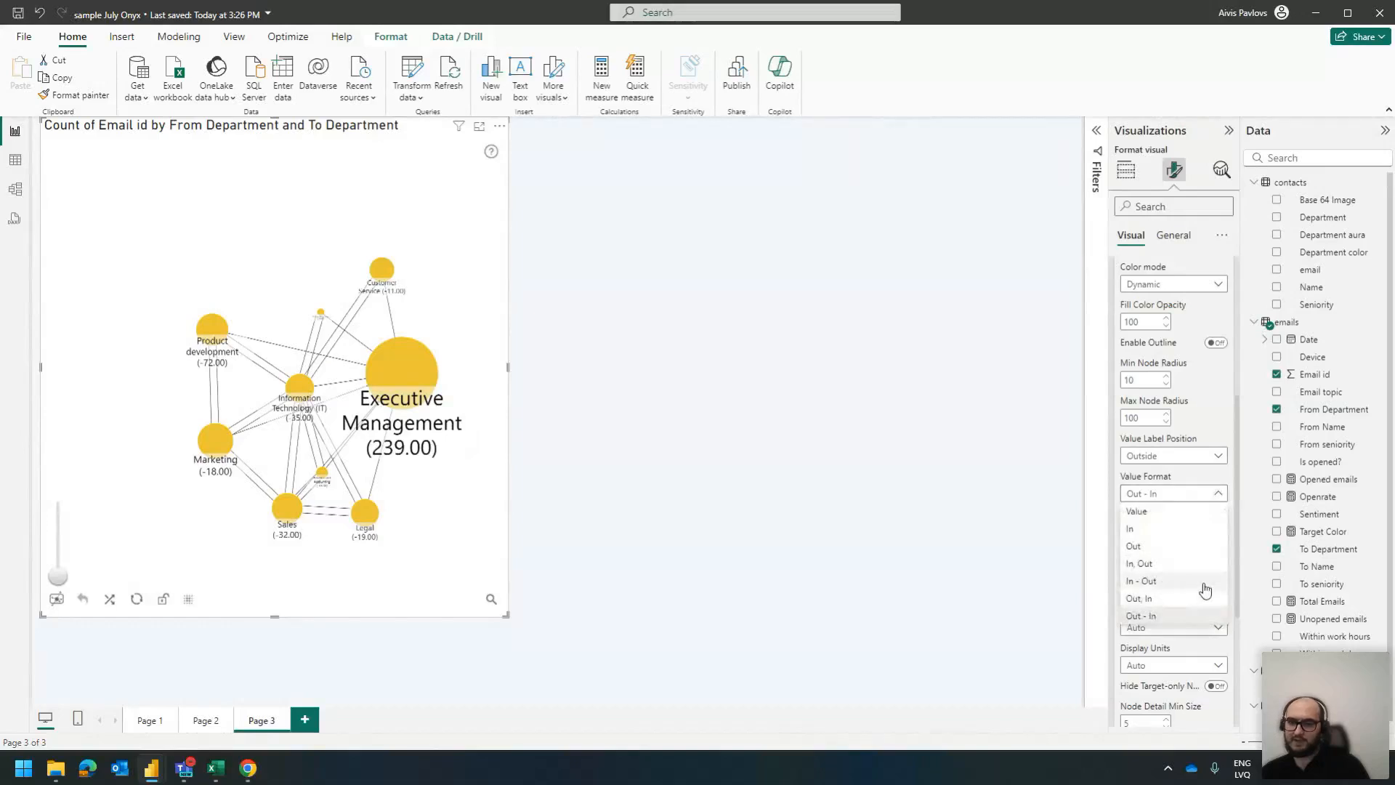
click(1202, 581)
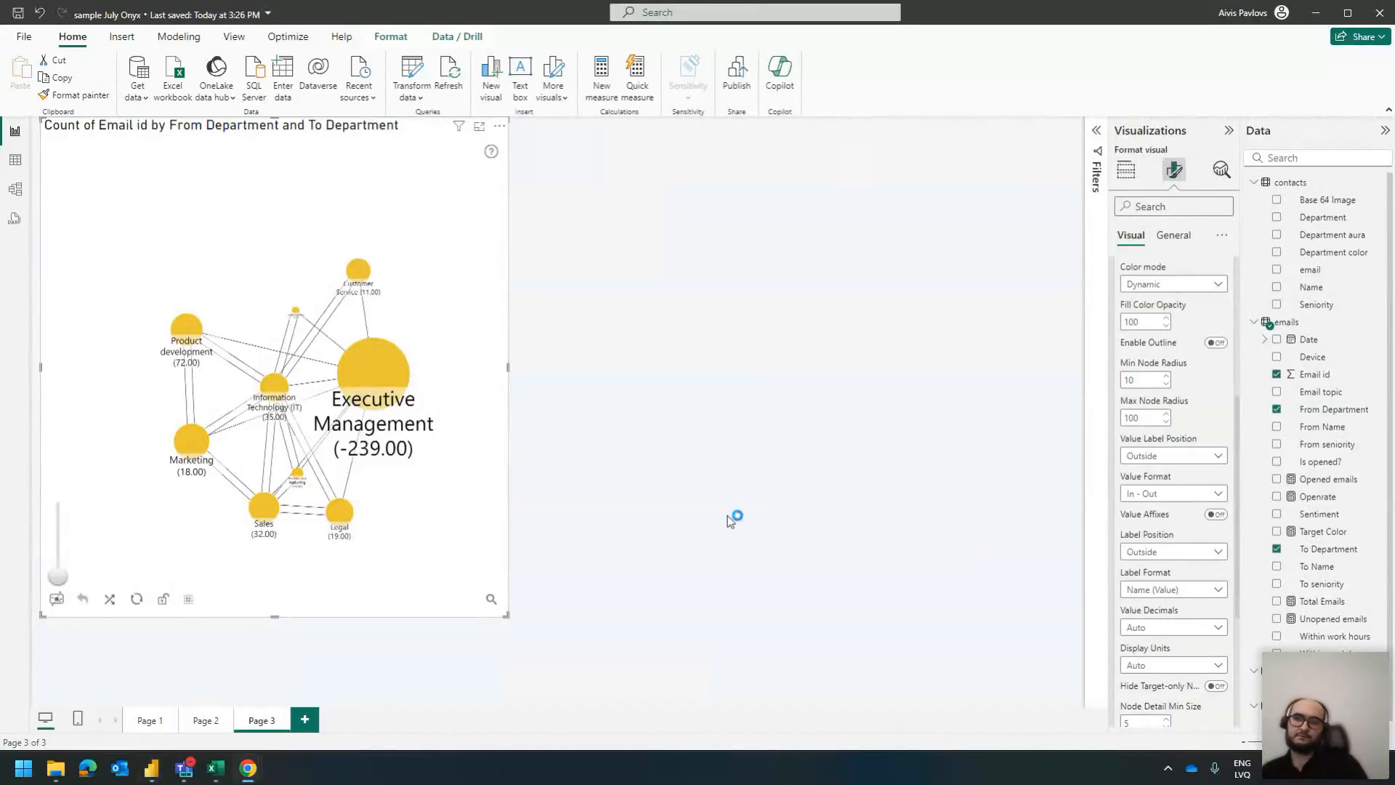
Check the graph visual's name and publisher in its About details
click(1125, 170)
right_click(1123, 454)
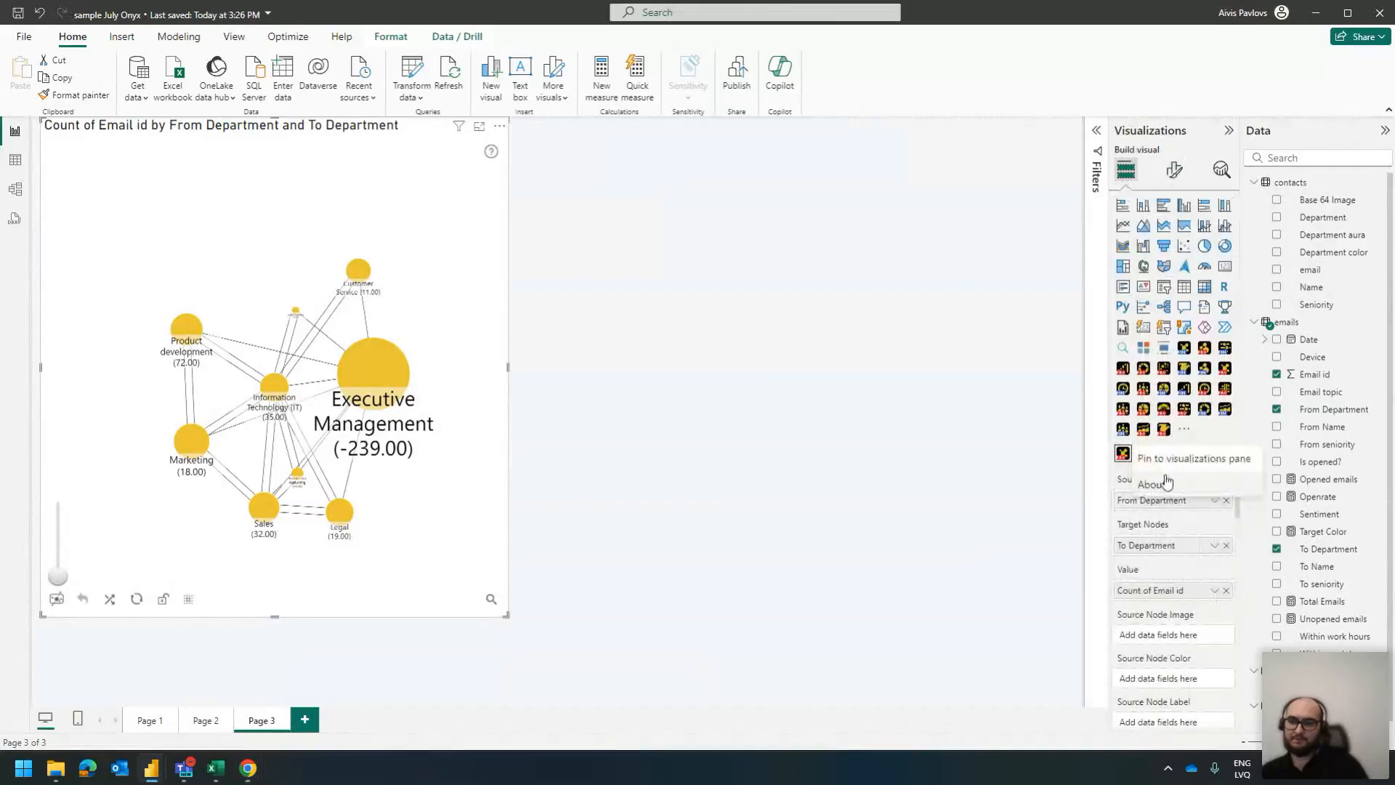
click(1152, 485)
drag(546, 324, 760, 327)
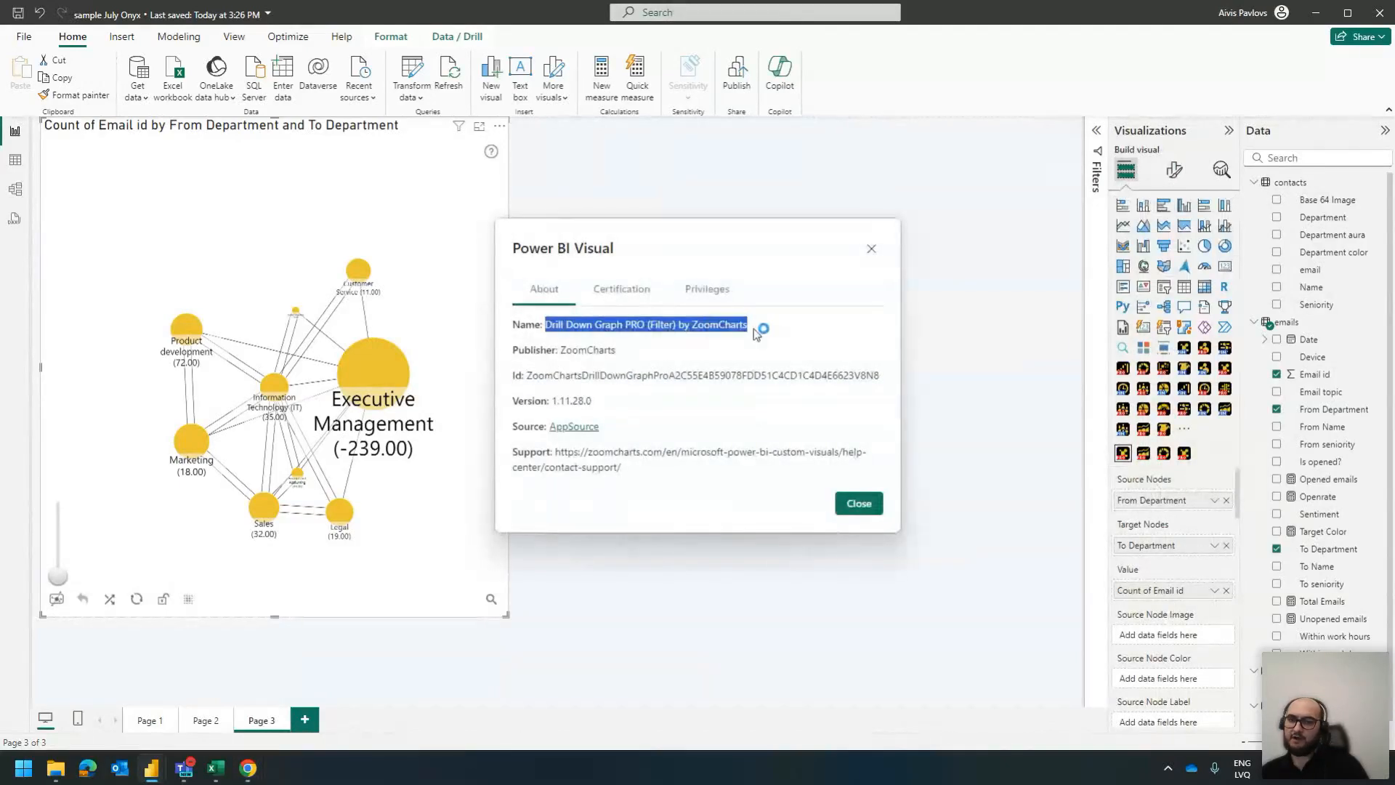
click(760, 329)
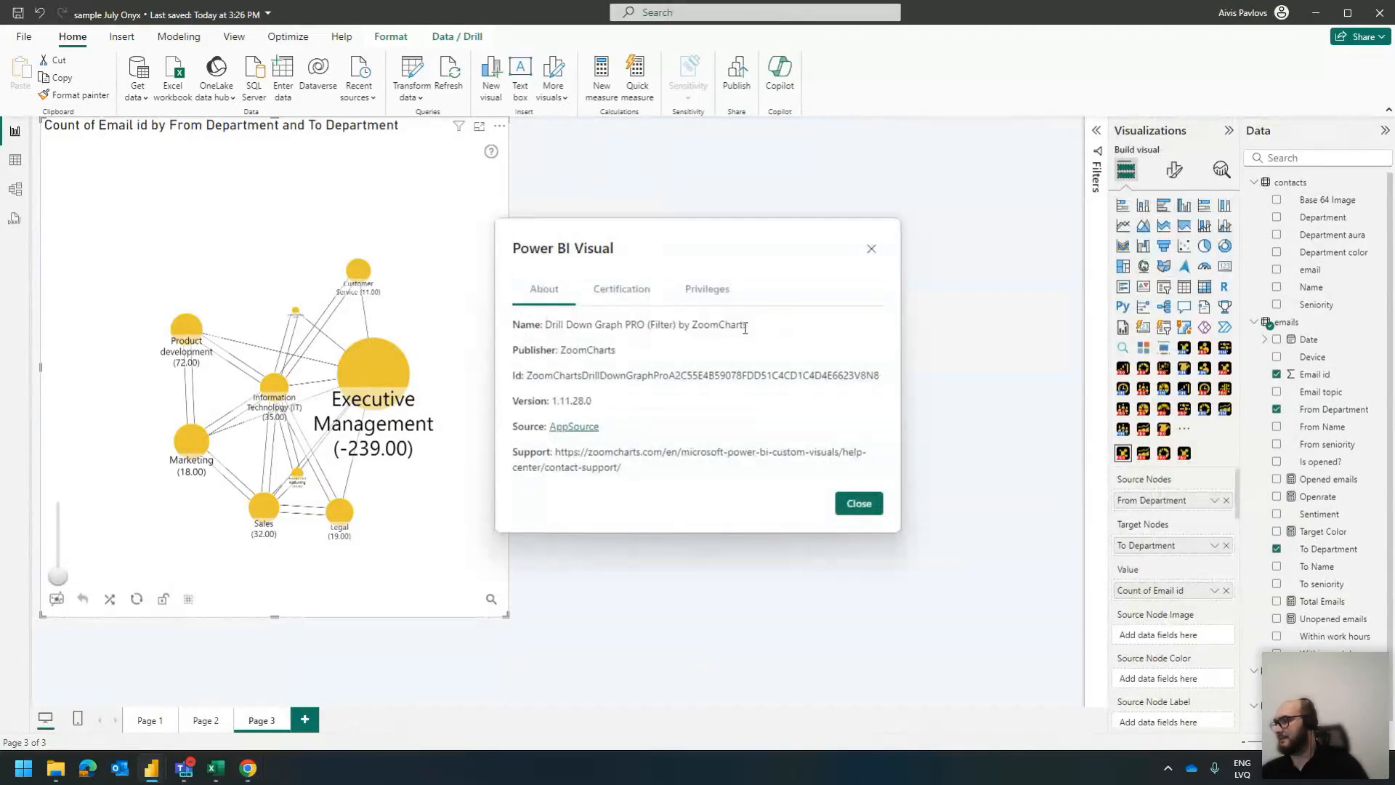
click(871, 249)
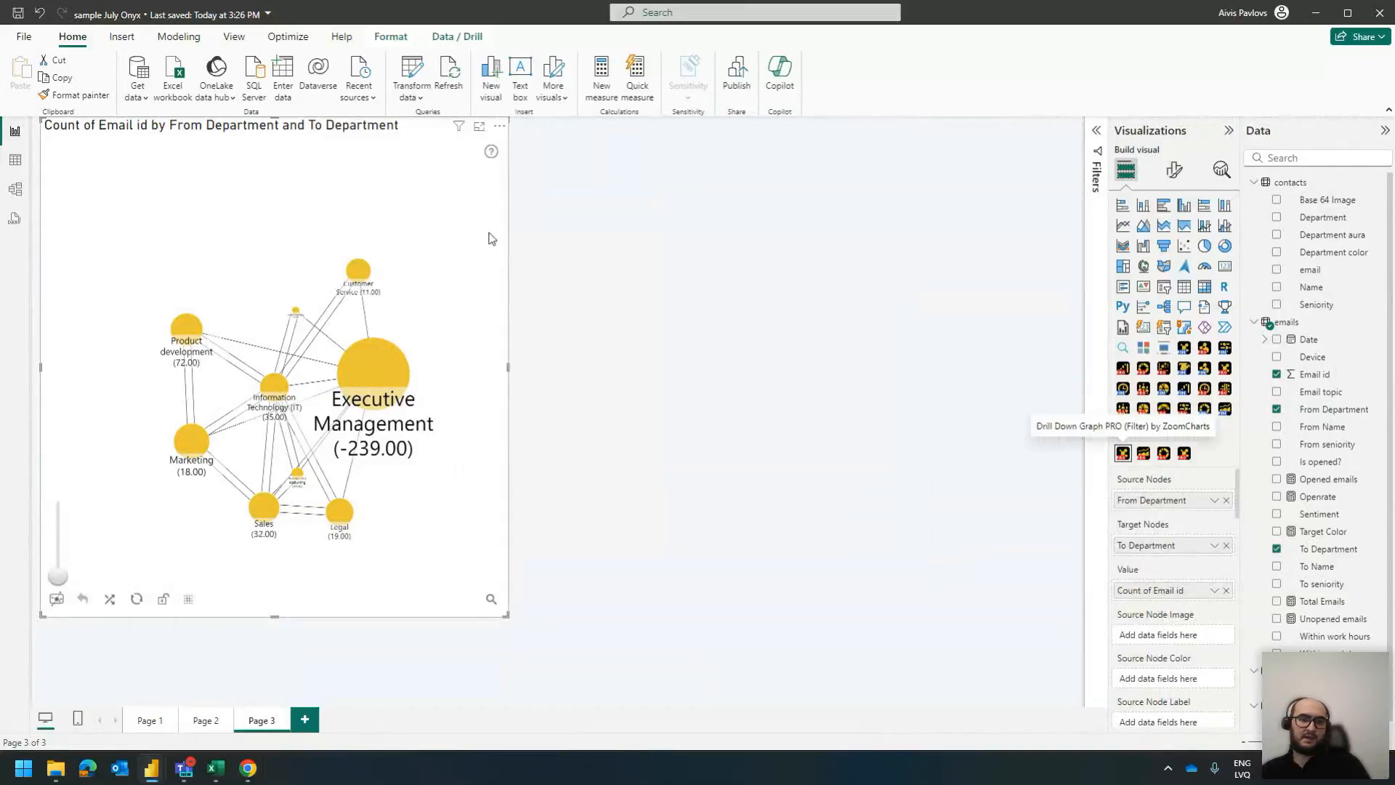
Replace From Department with From Name as the graph's source nodes
click(550, 311)
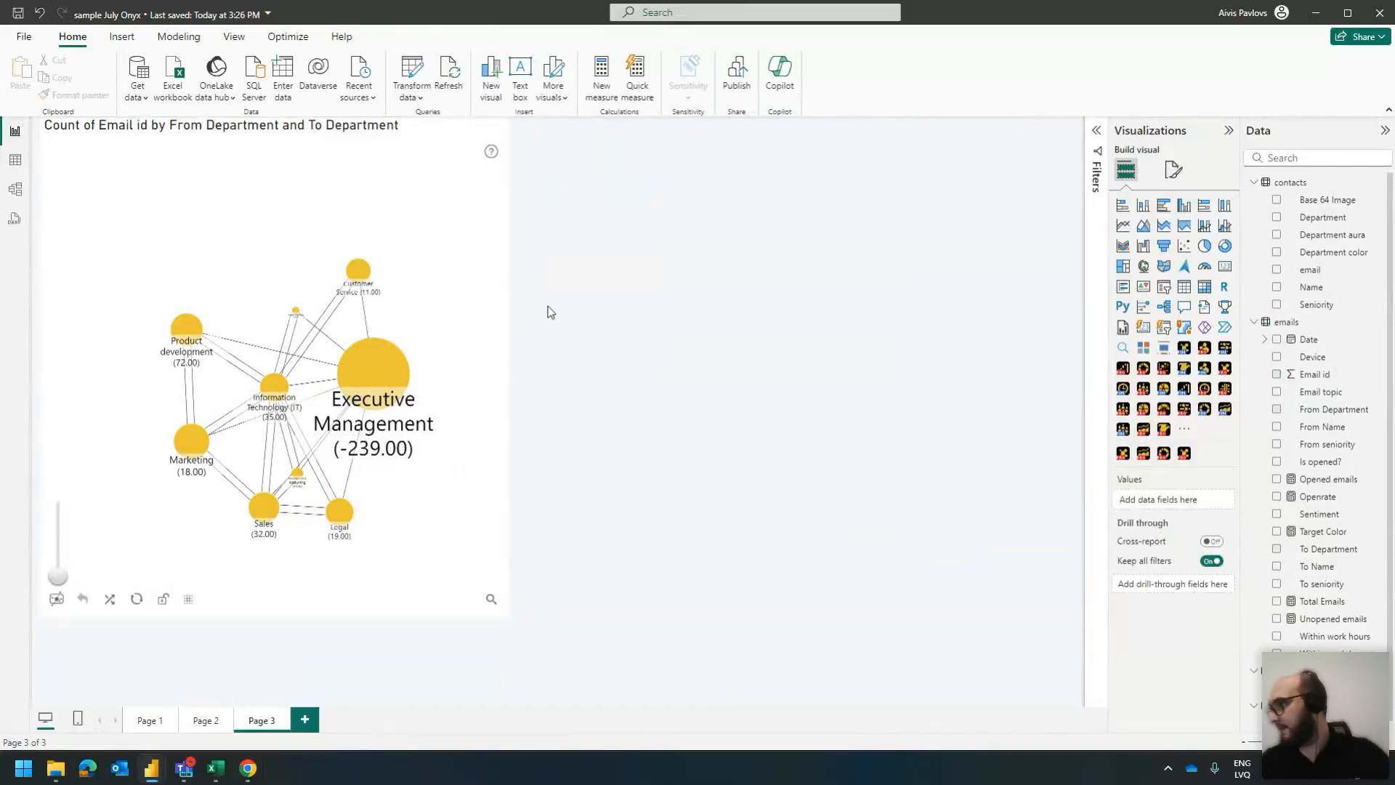
click(386, 211)
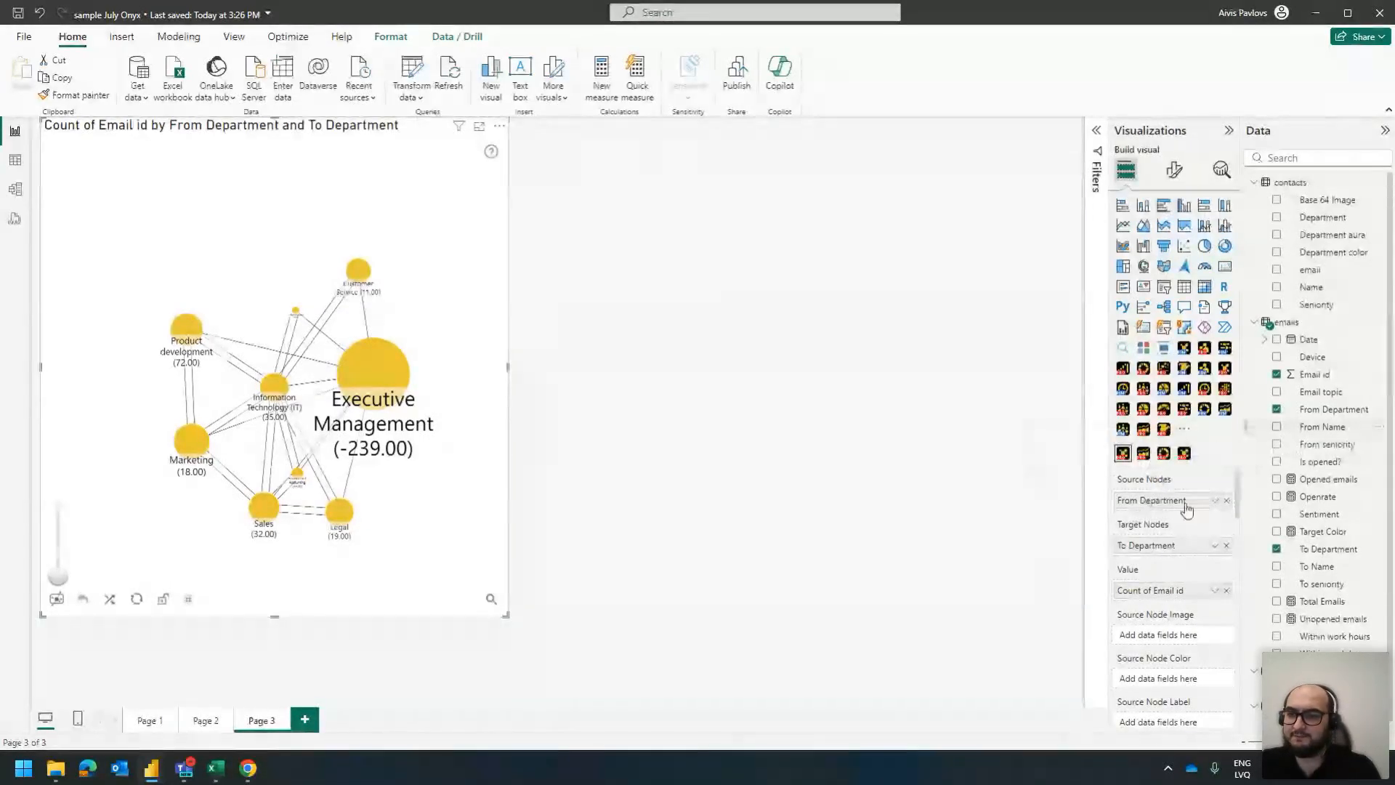
drag(1322, 427, 1187, 506)
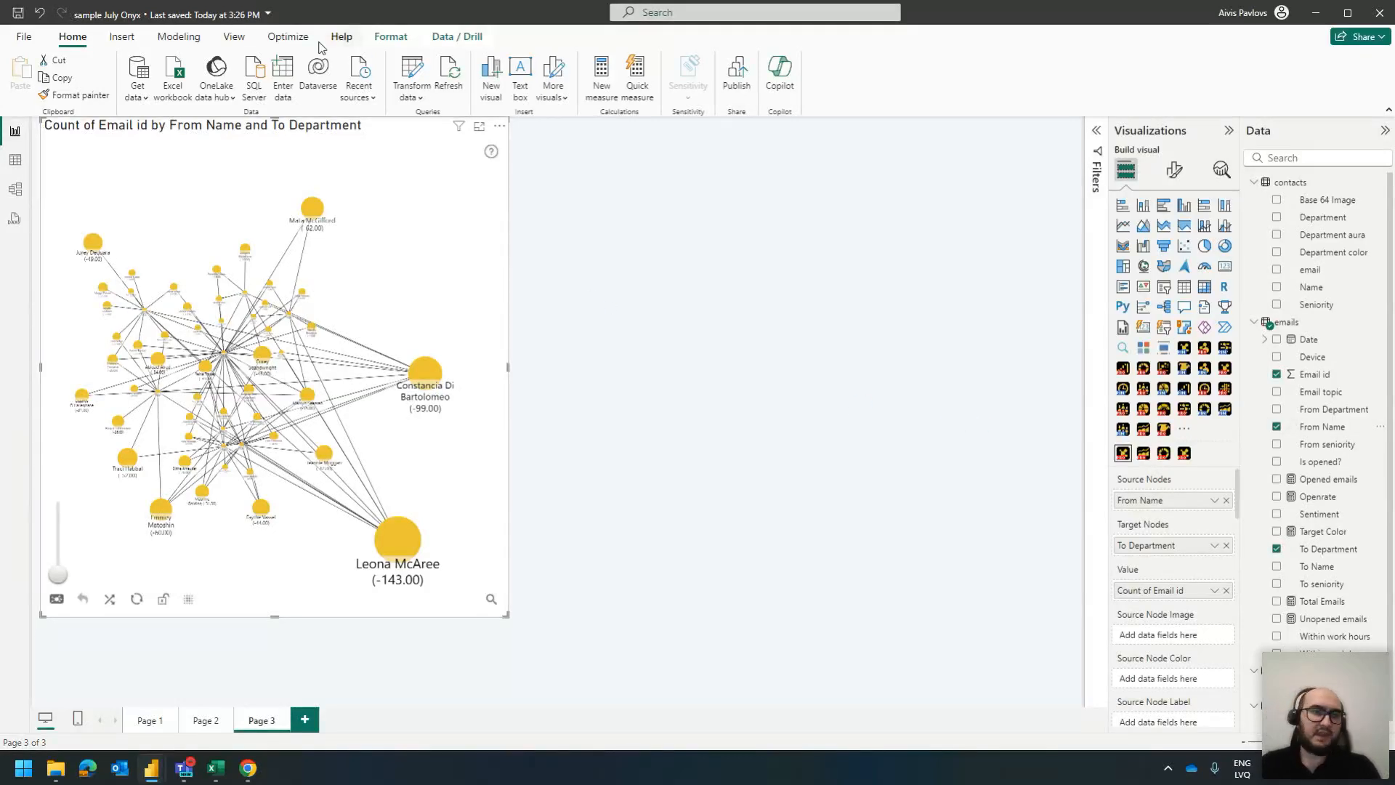
Draft a fields parameter named Source Nodes containing From Name and From Department, and discard it without creating it
click(181, 40)
click(297, 91)
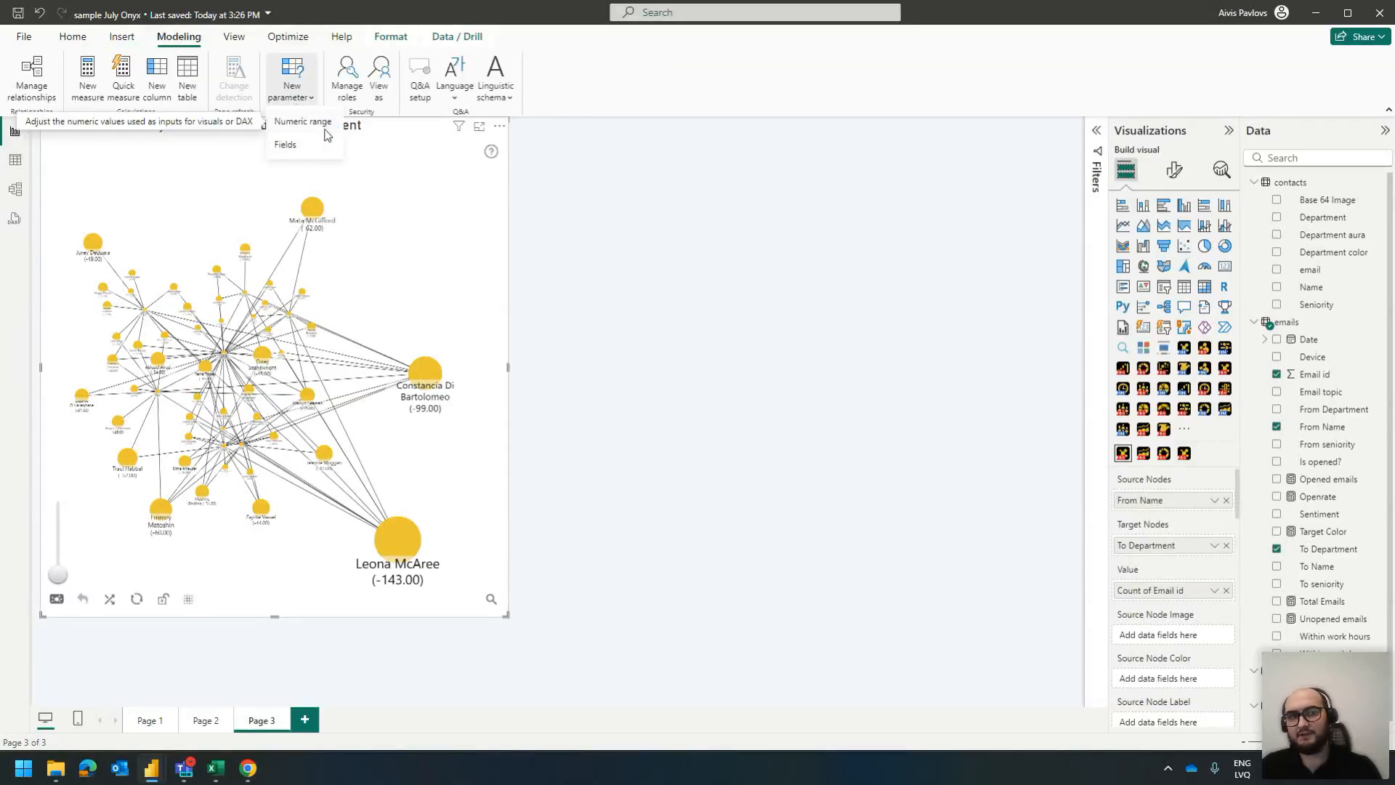
click(289, 146)
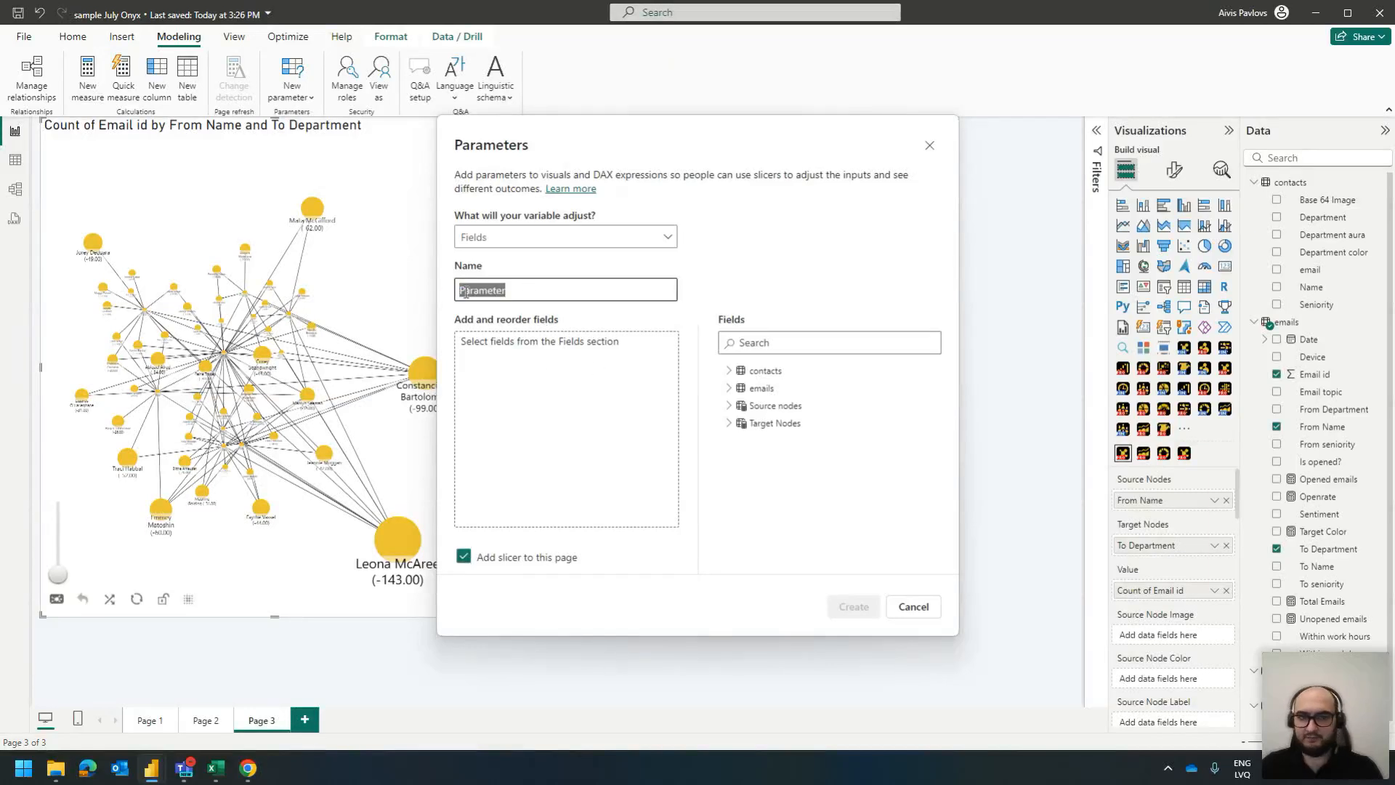
text(So)
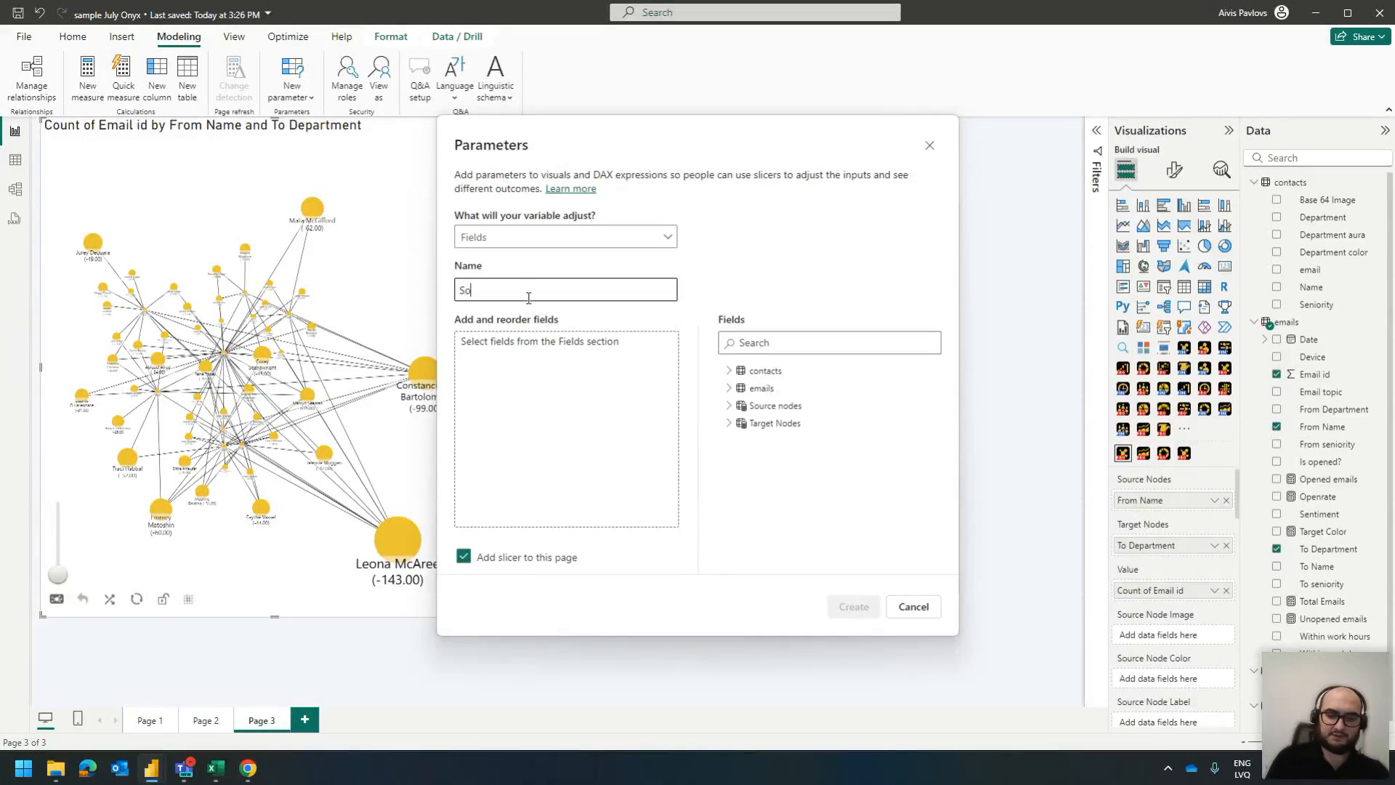
text(urce Nodes)
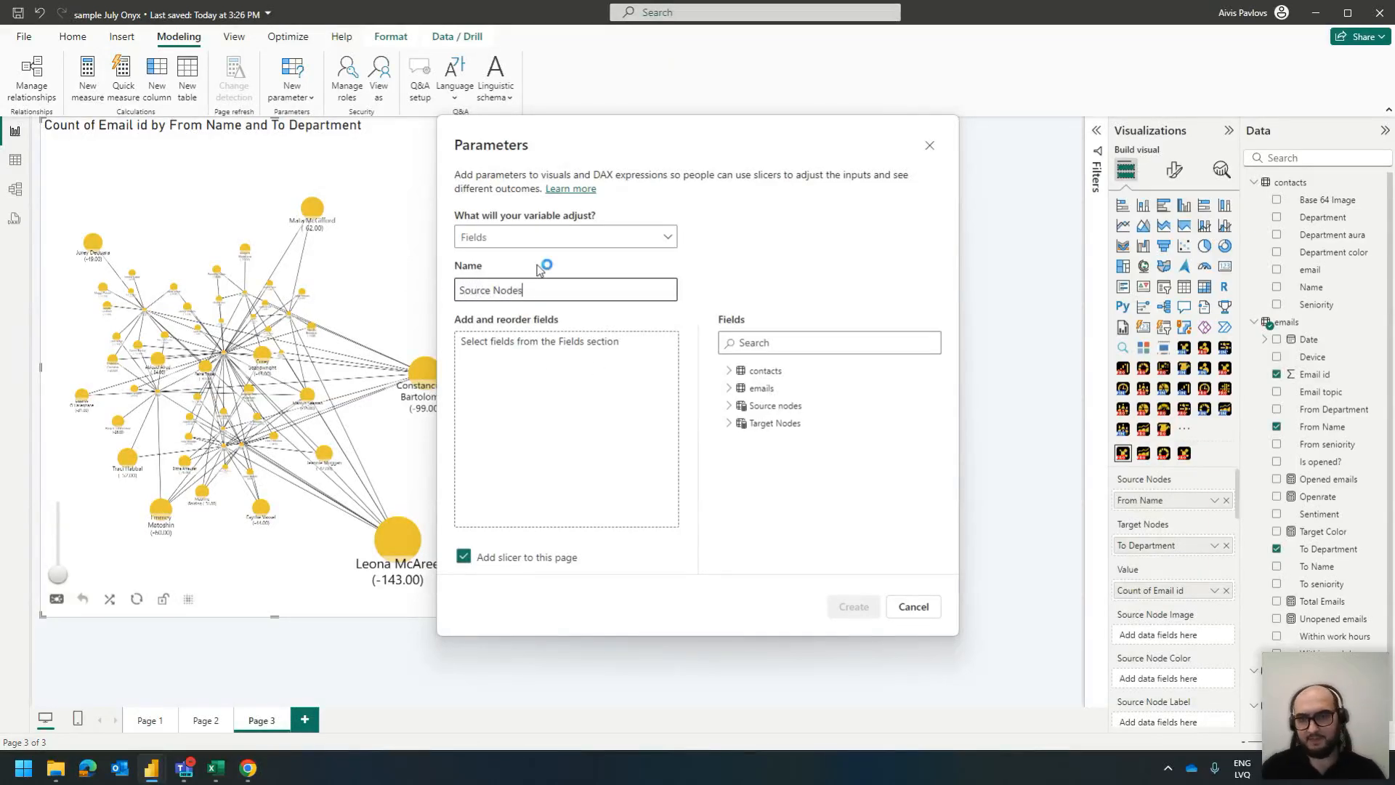
click(729, 388)
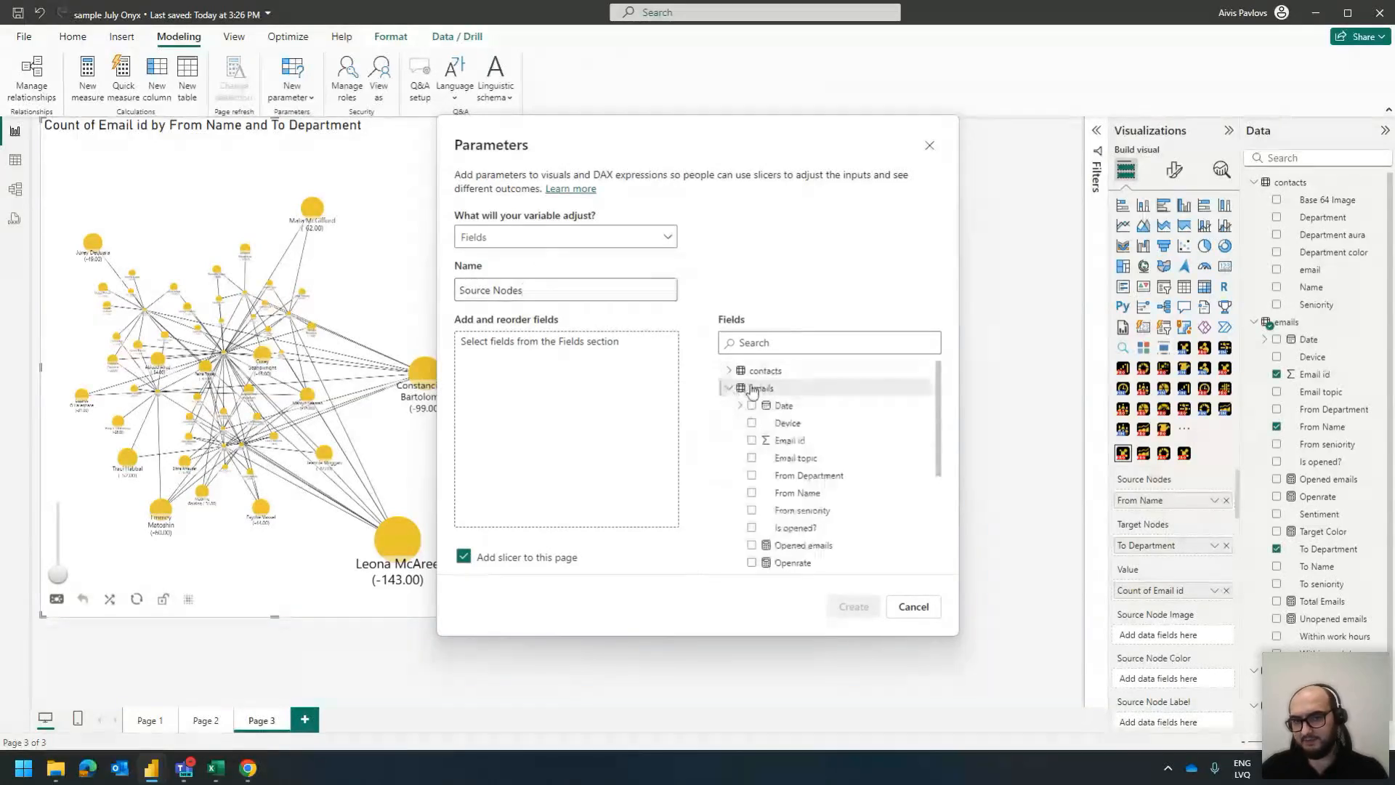
scroll(792, 396, down, 2)
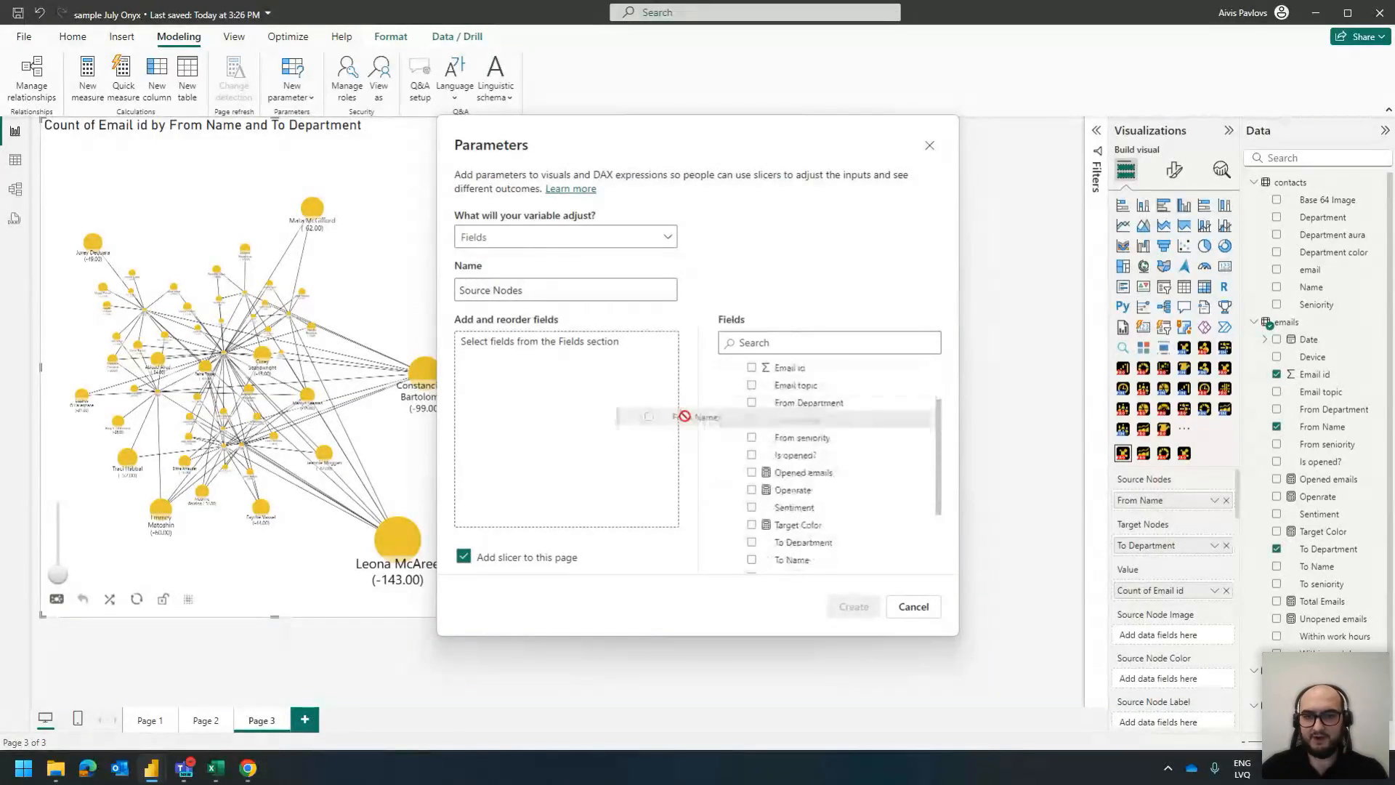
click(832, 417)
click(832, 405)
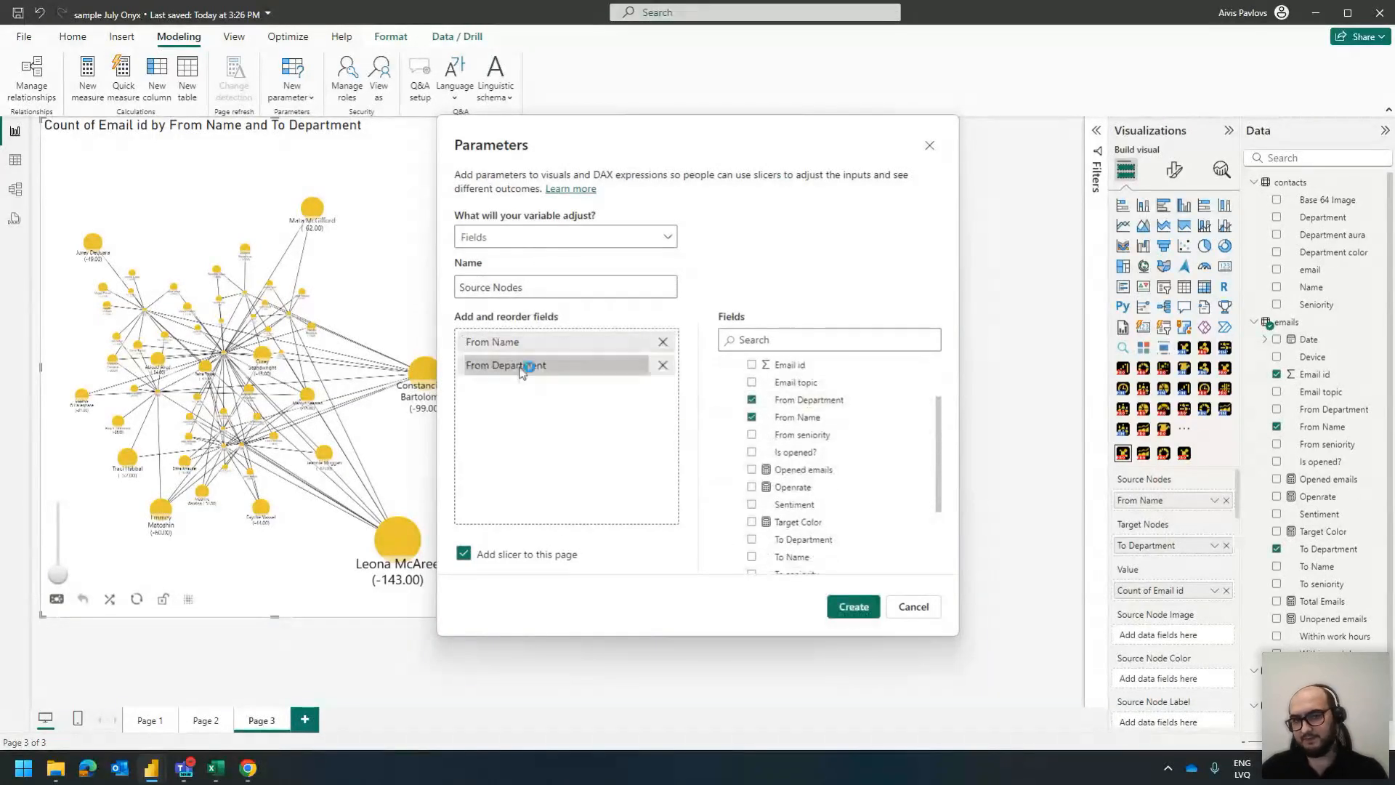
drag(537, 346, 531, 351)
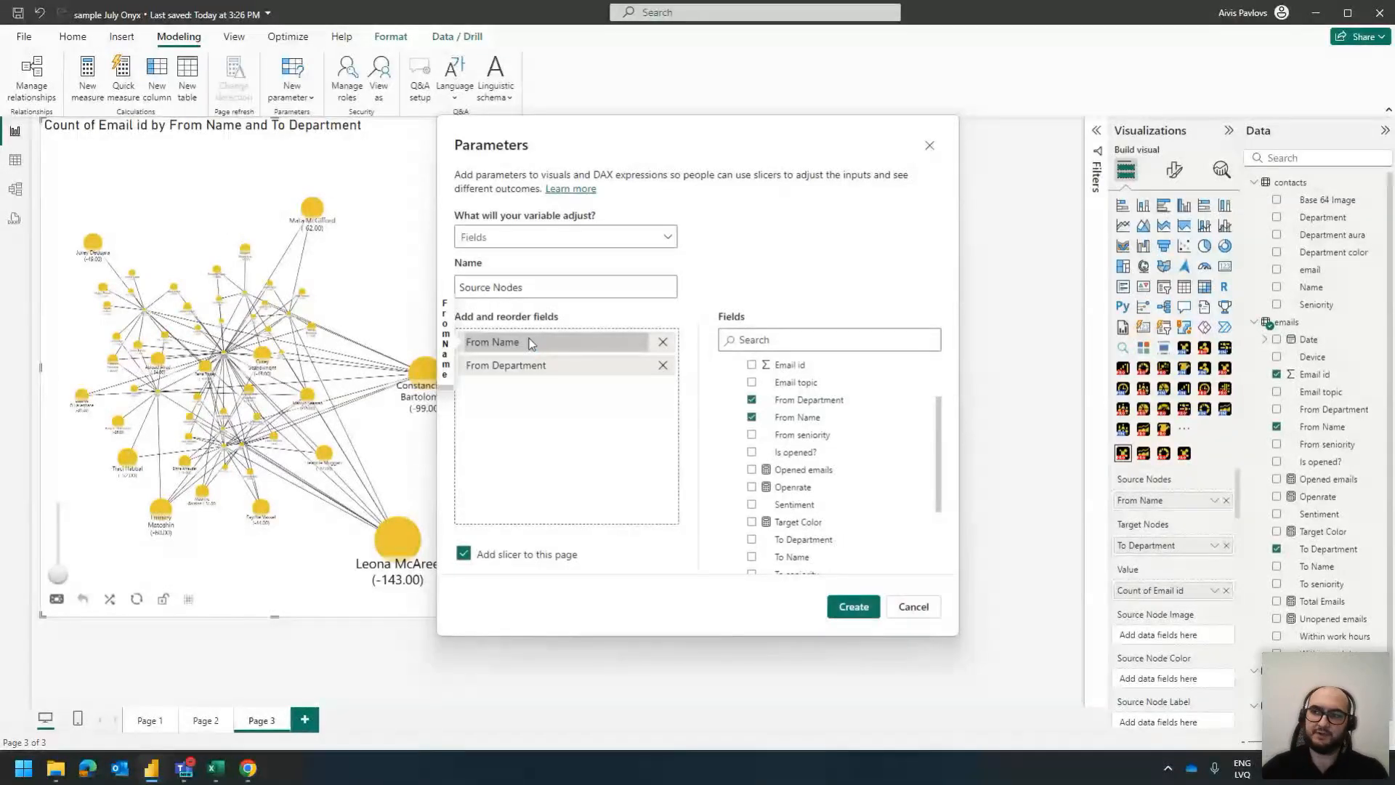
click(905, 619)
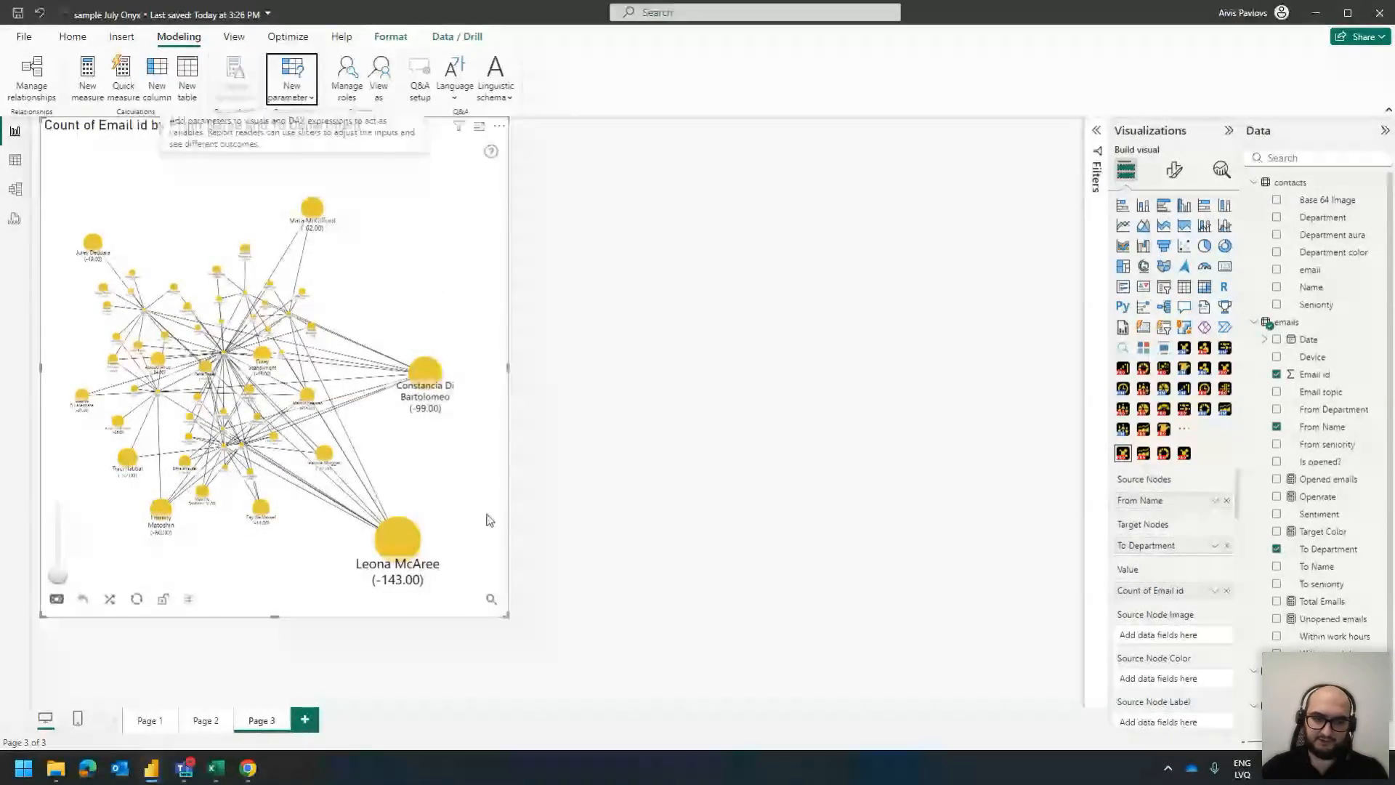
On Page 1, switch the graph's Target Nodes slicer to To Name and its Source nodes slicer to From Name
click(149, 720)
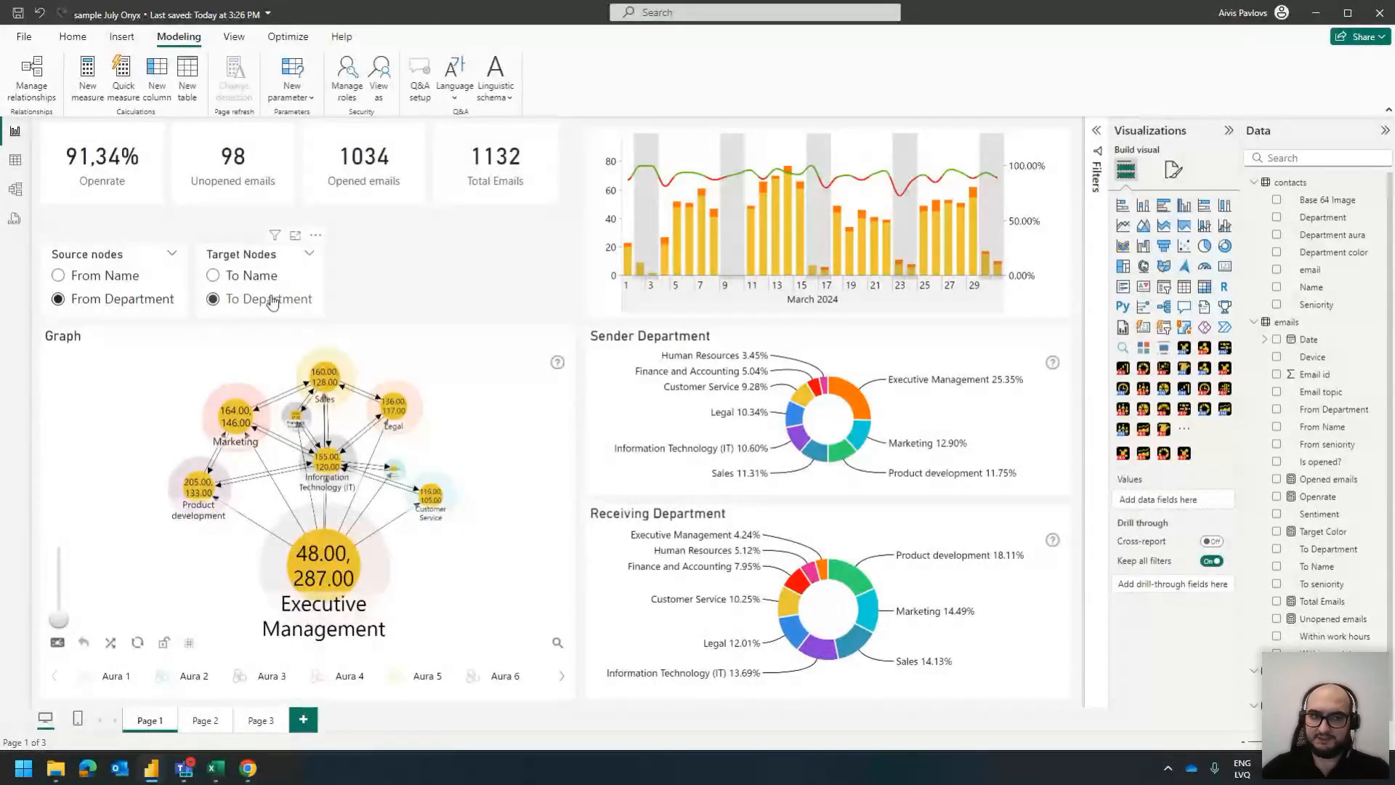
click(147, 259)
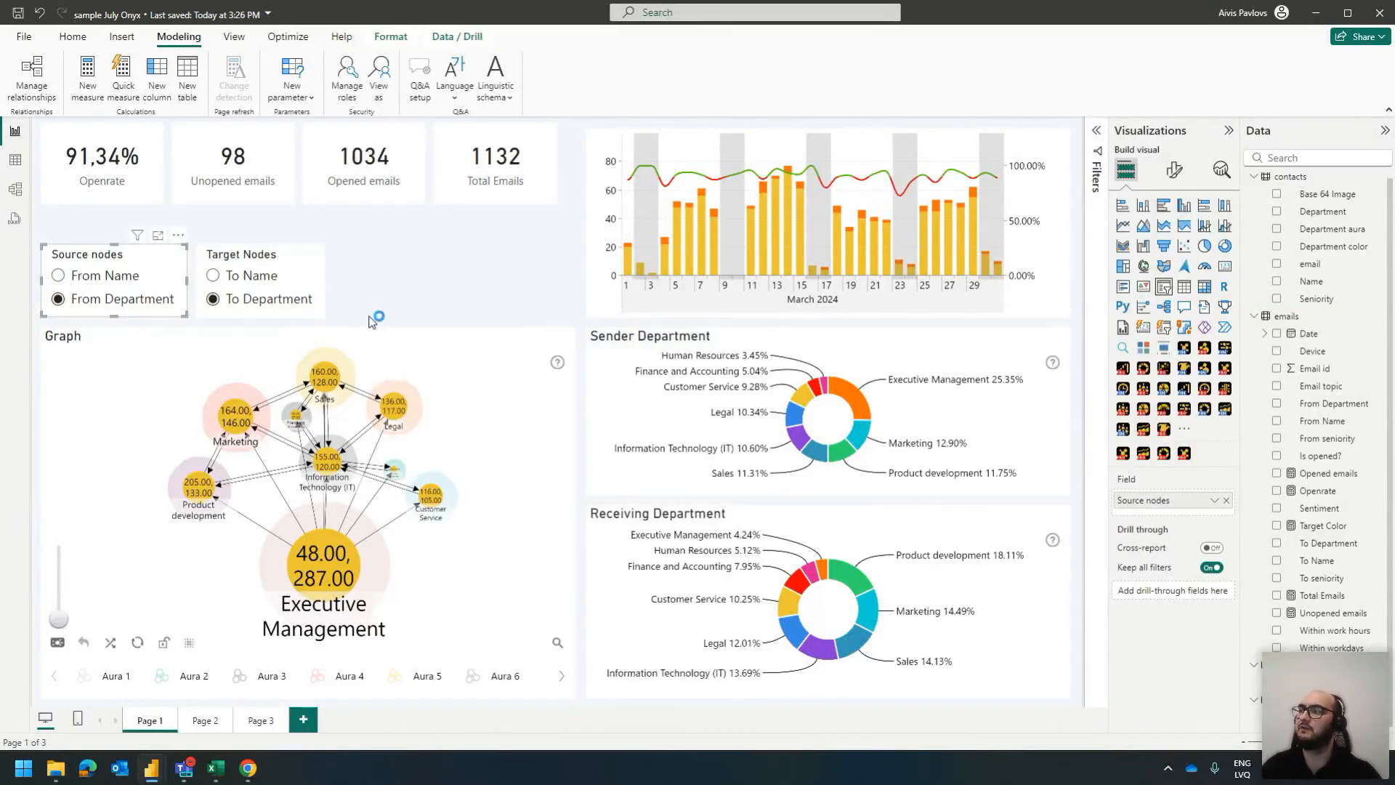
click(250, 276)
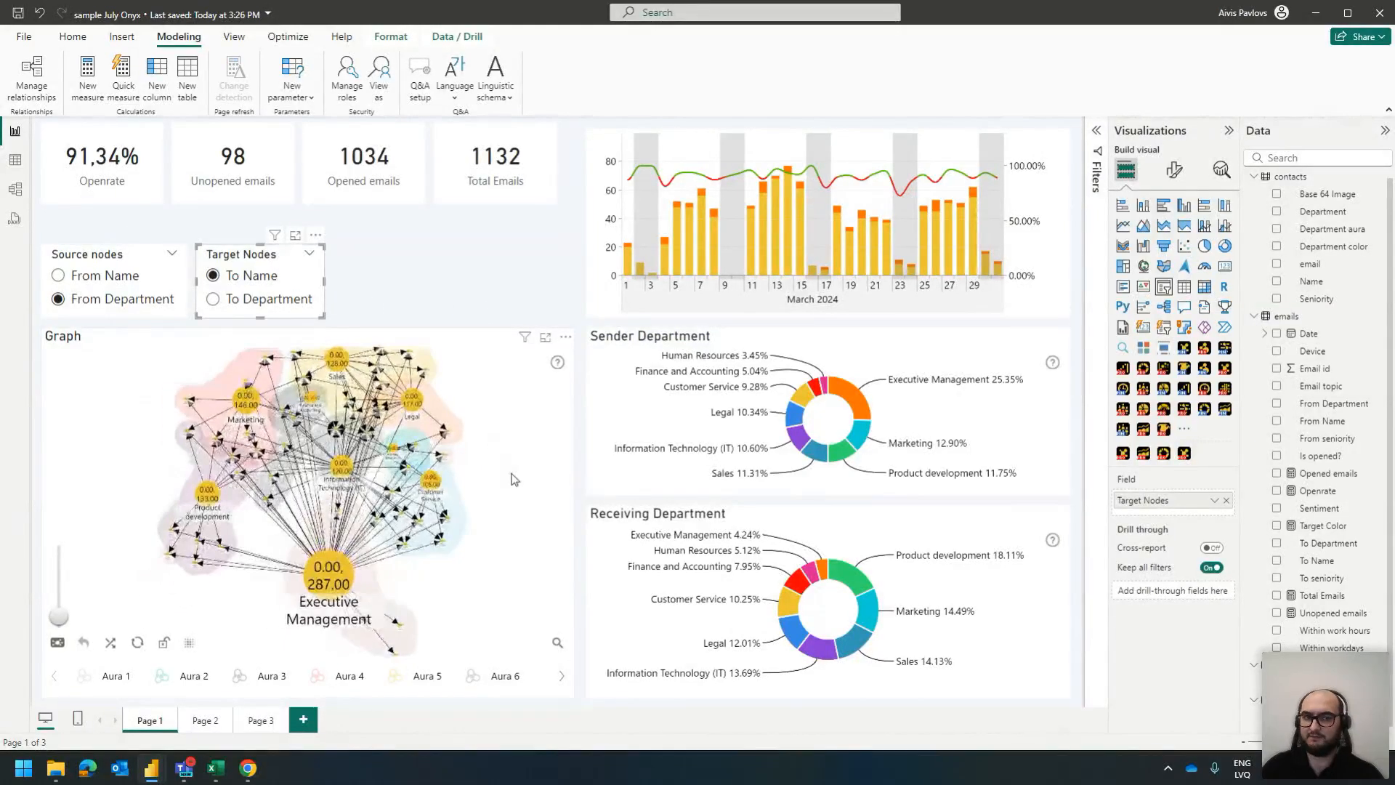
click(454, 351)
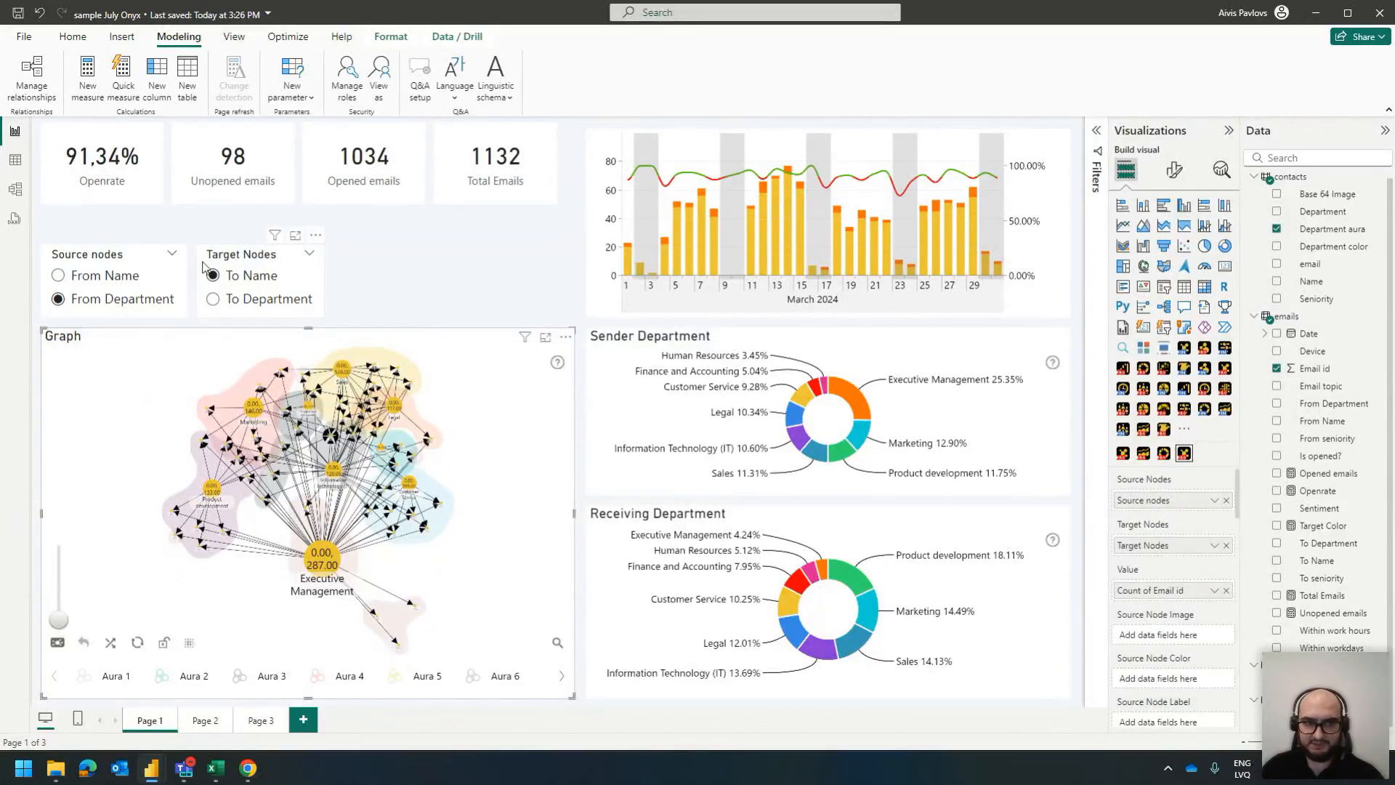
click(130, 277)
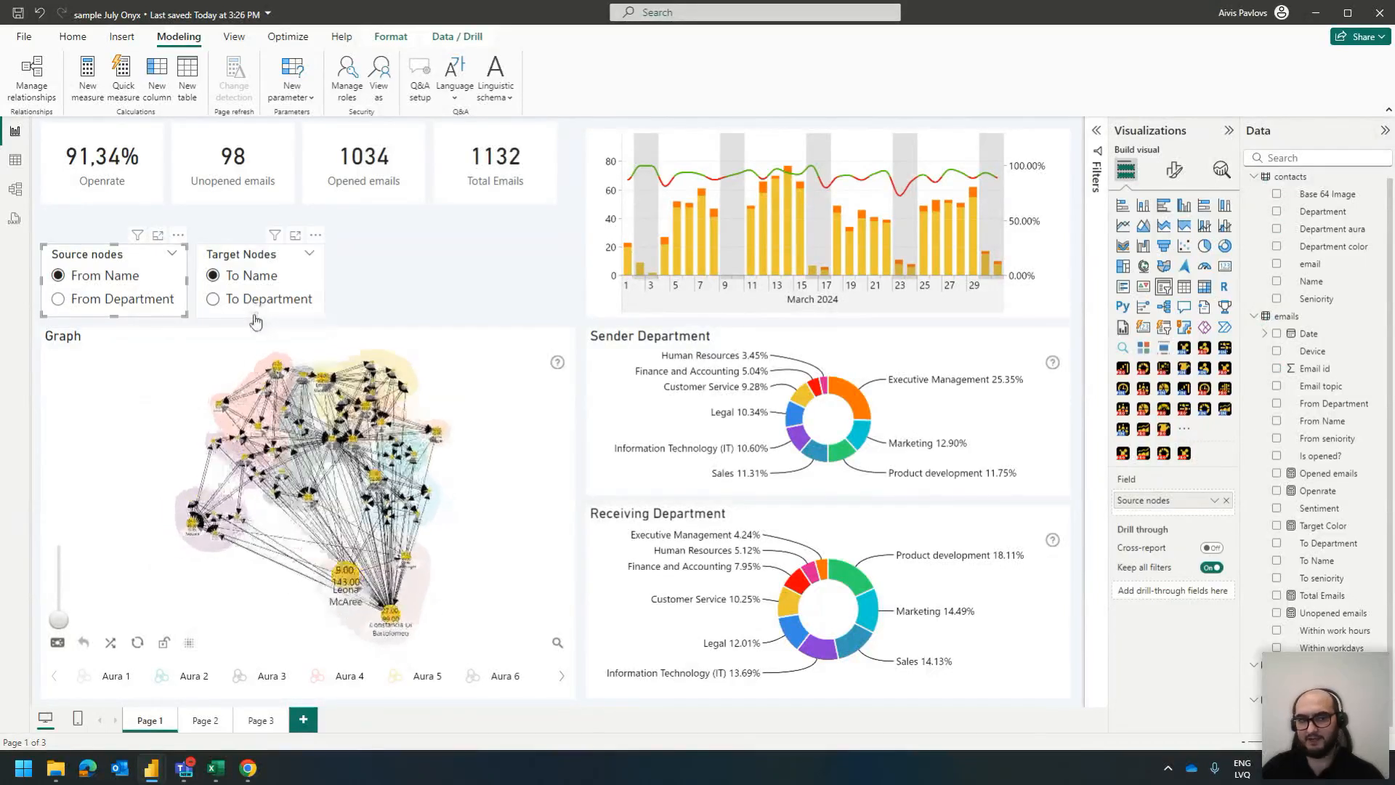
Switch the Source nodes slicer to From Department and back to From Name, and set the Target Nodes slicer to To Department
click(99, 301)
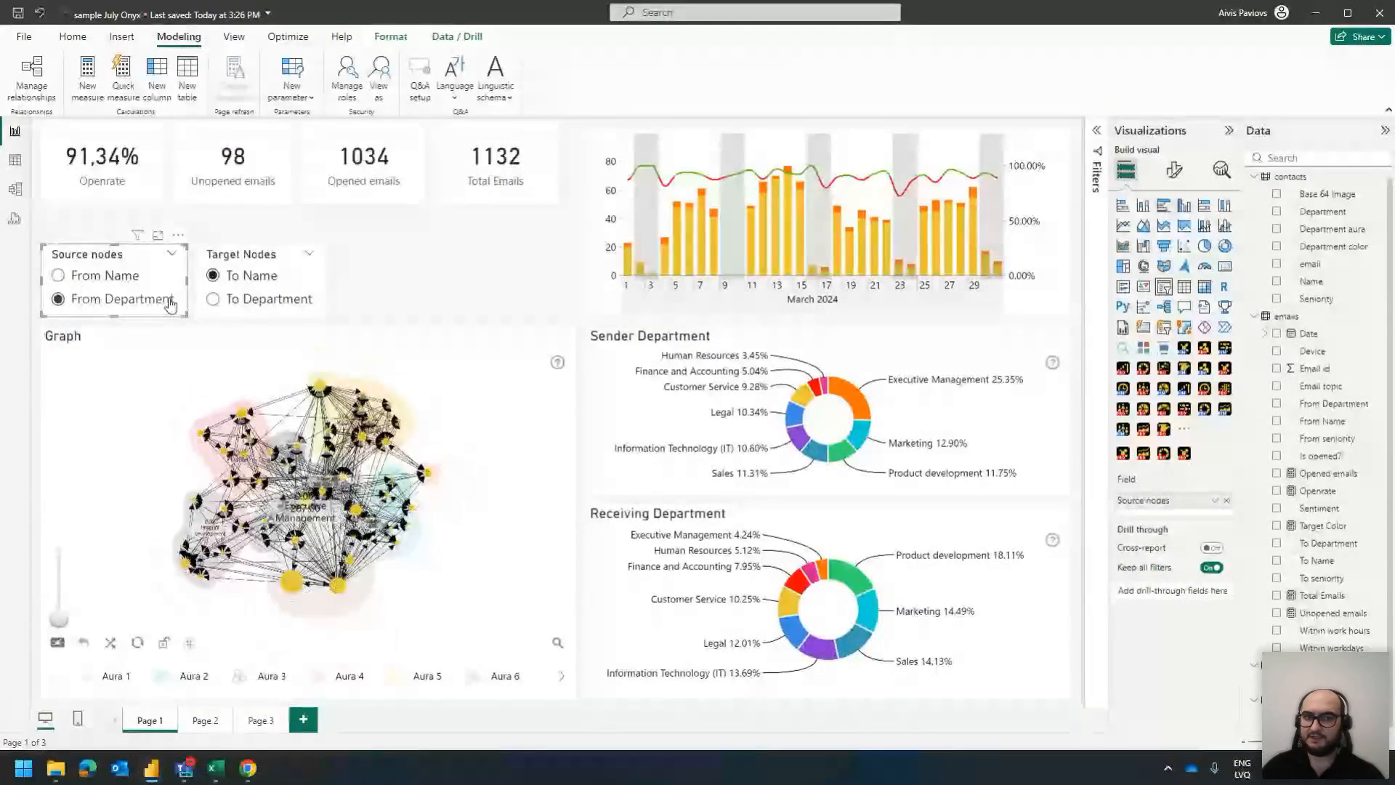
click(102, 278)
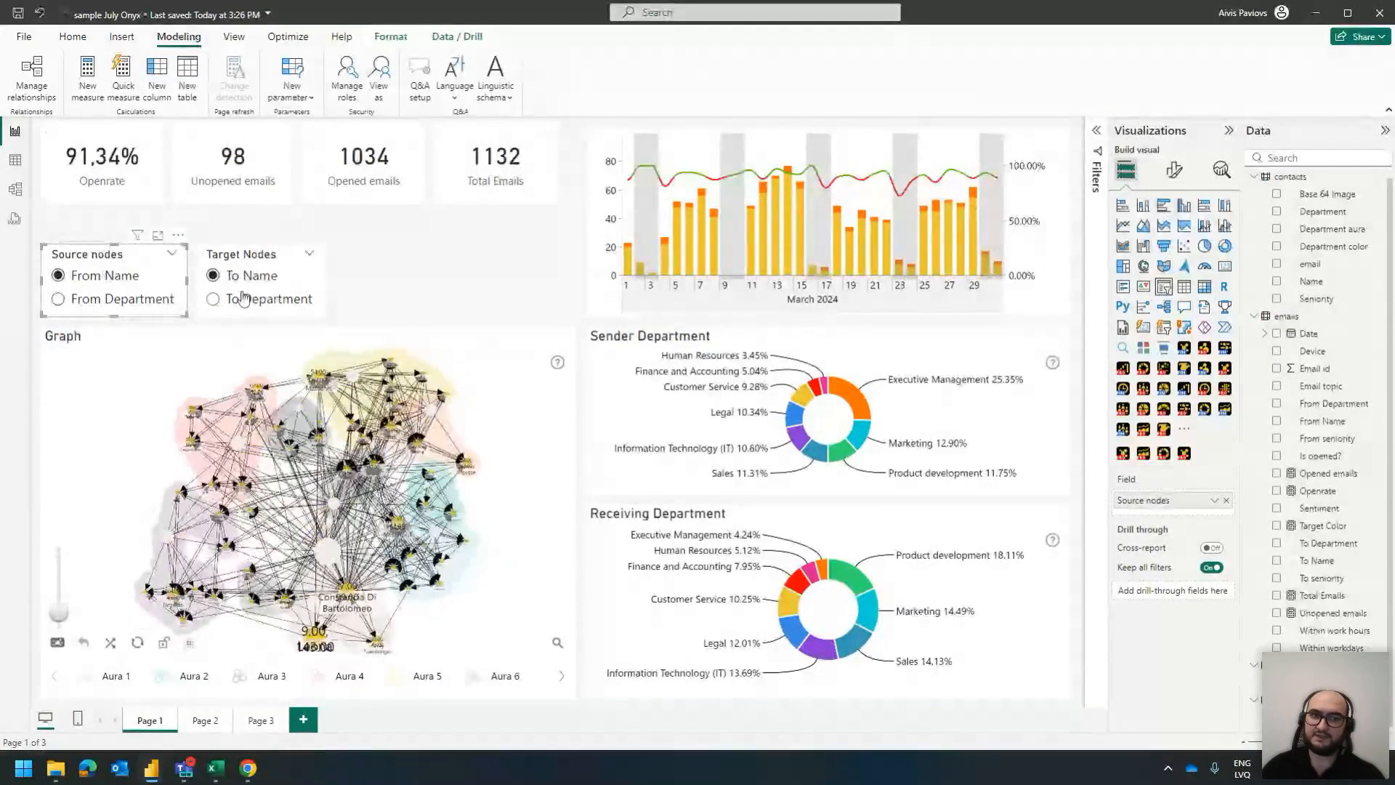
click(244, 299)
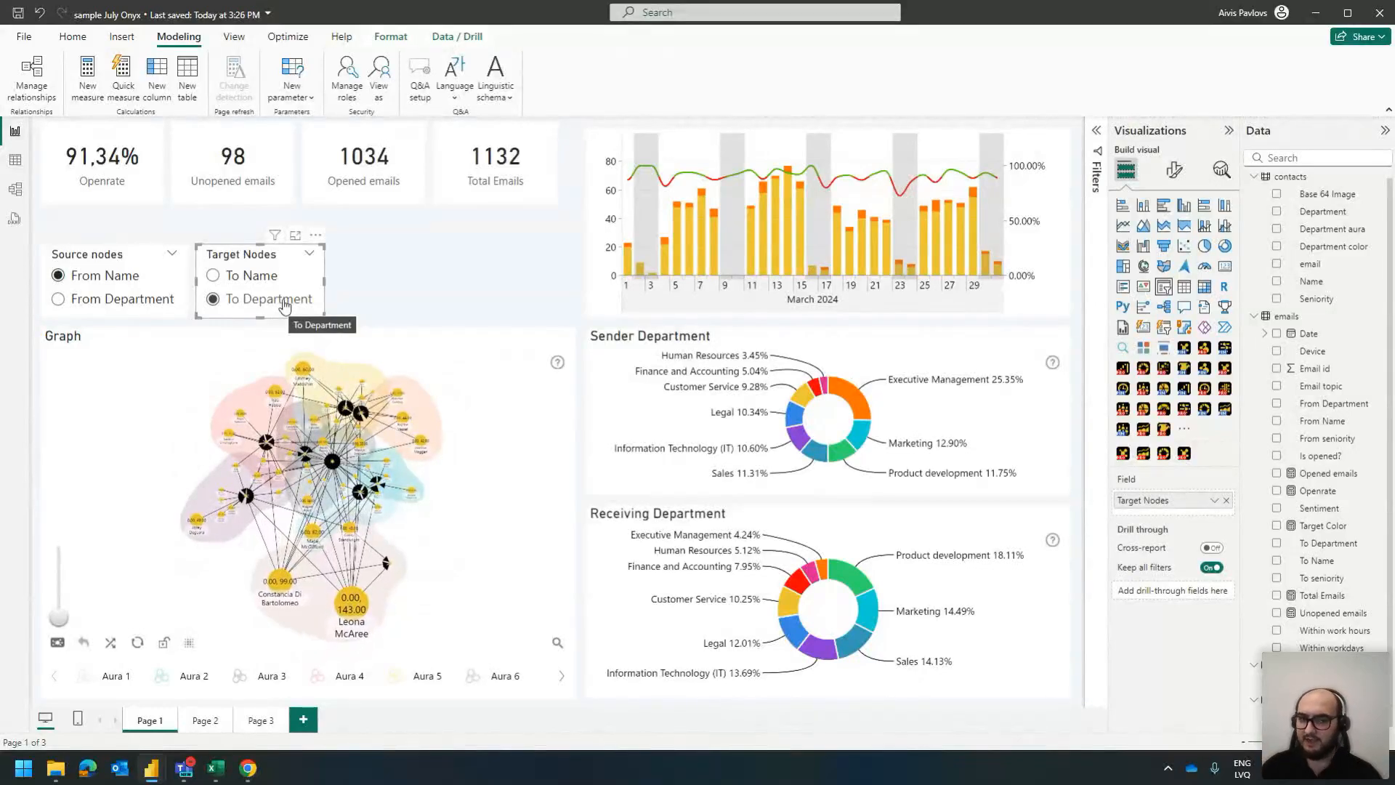
Open the Graph visual in focus mode and examine its largest node
click(501, 383)
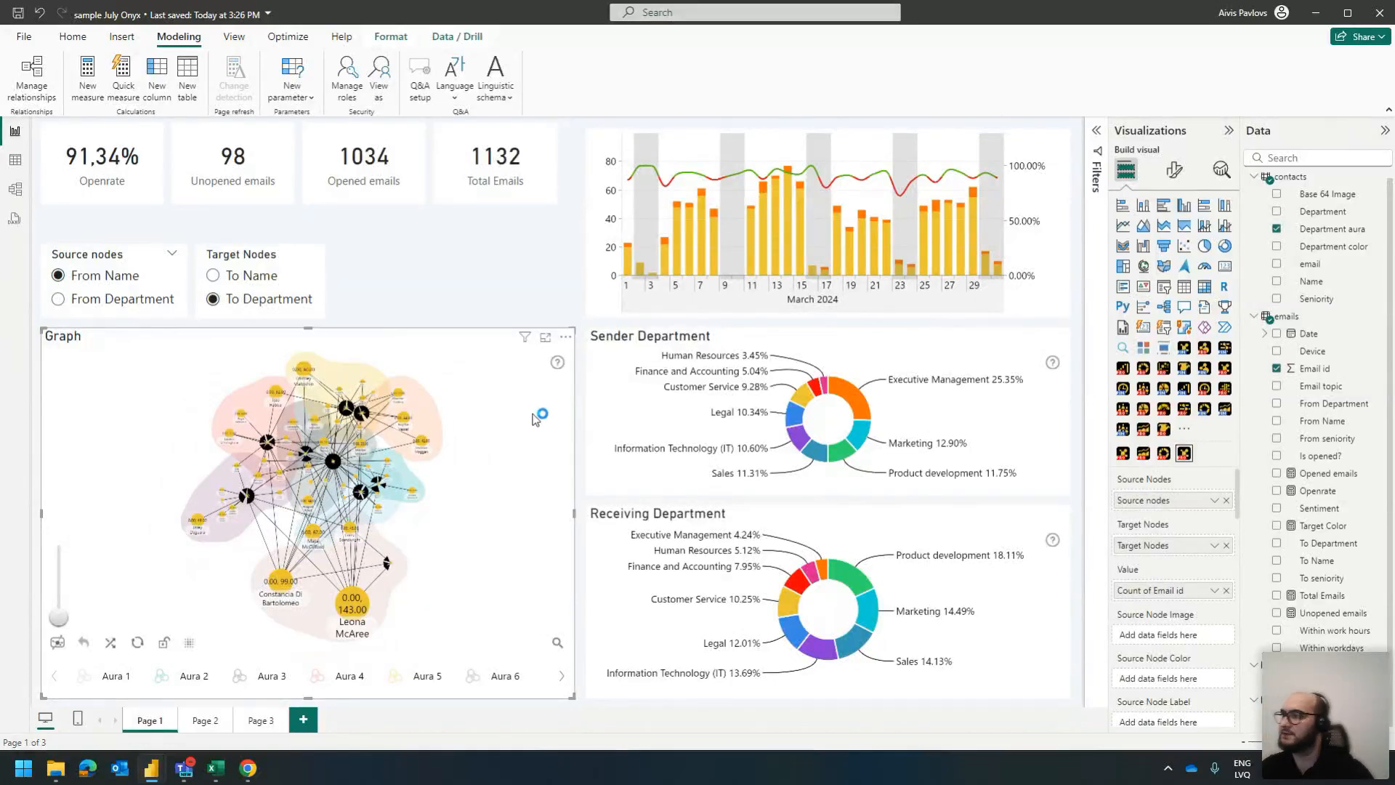
click(545, 336)
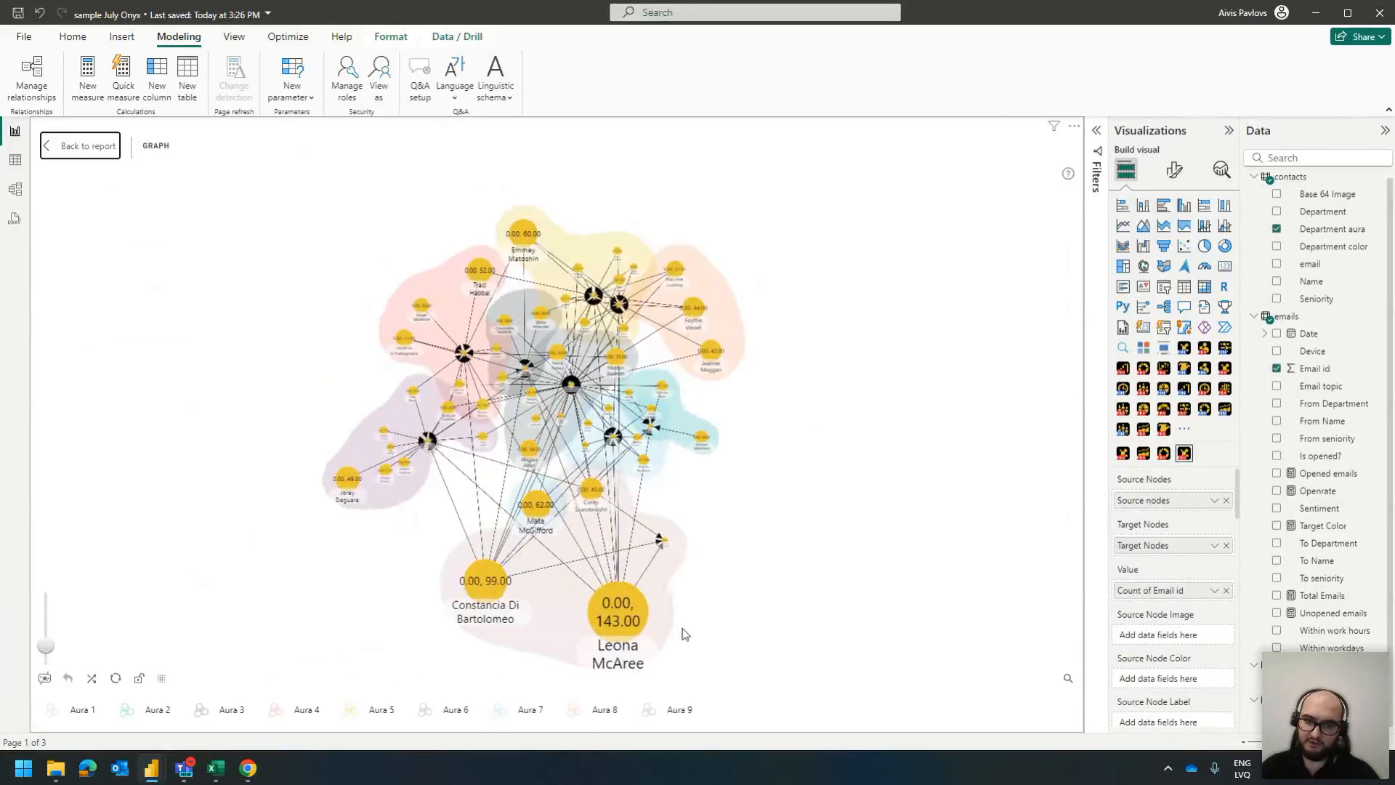
click(476, 421)
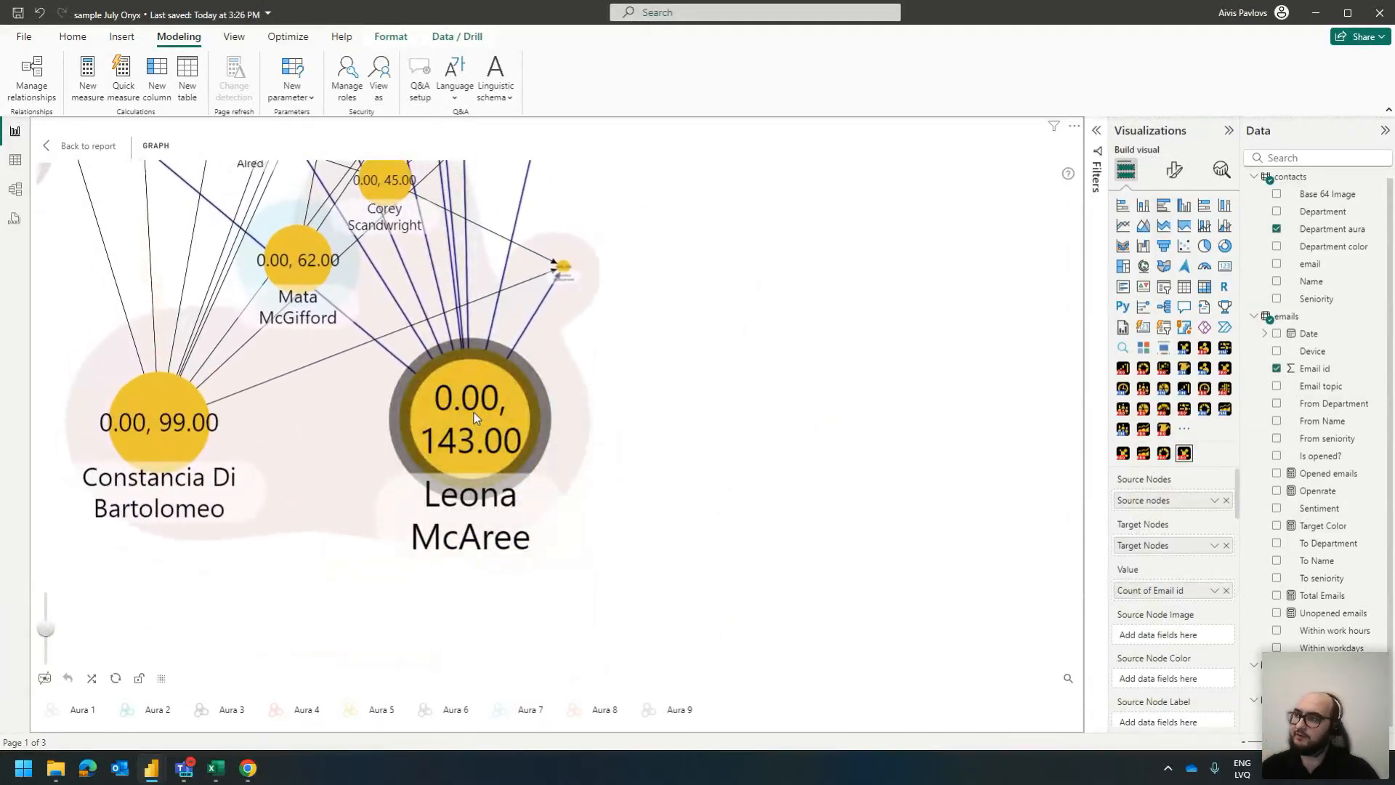
mouse_move(474, 420)
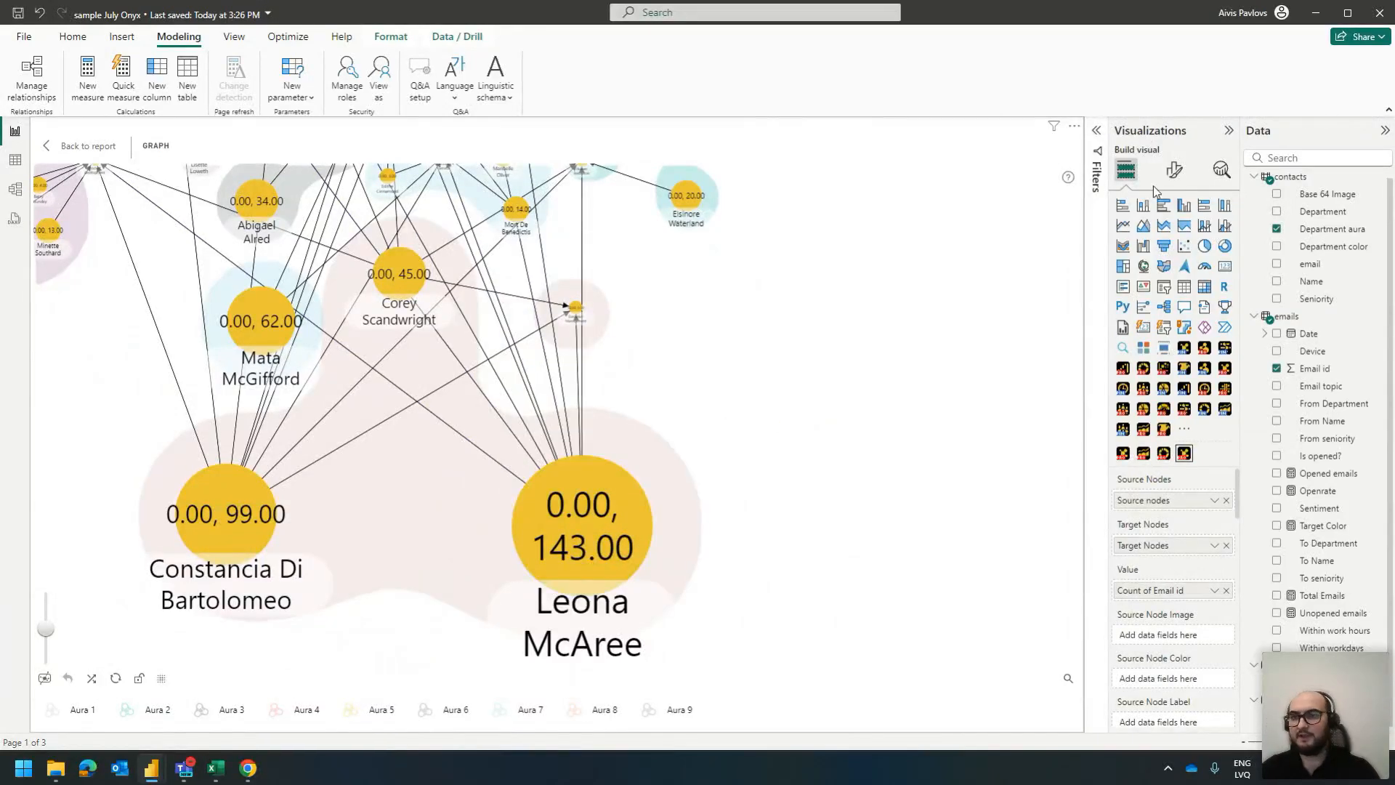
Turn on Tooltip Settings for the graph and try the Hide option in the largest node's tooltip
click(1175, 170)
scroll(1177, 330, down, 5)
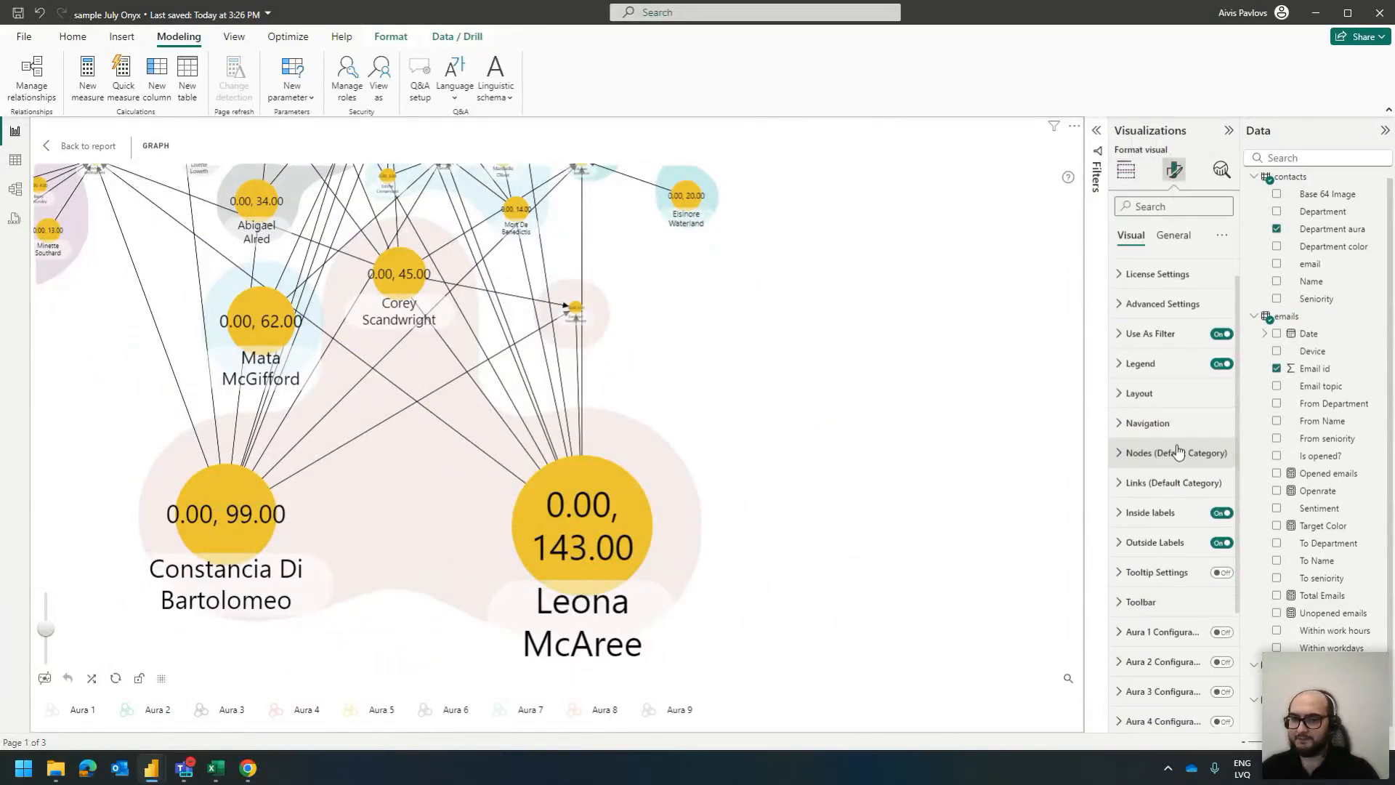
click(1222, 415)
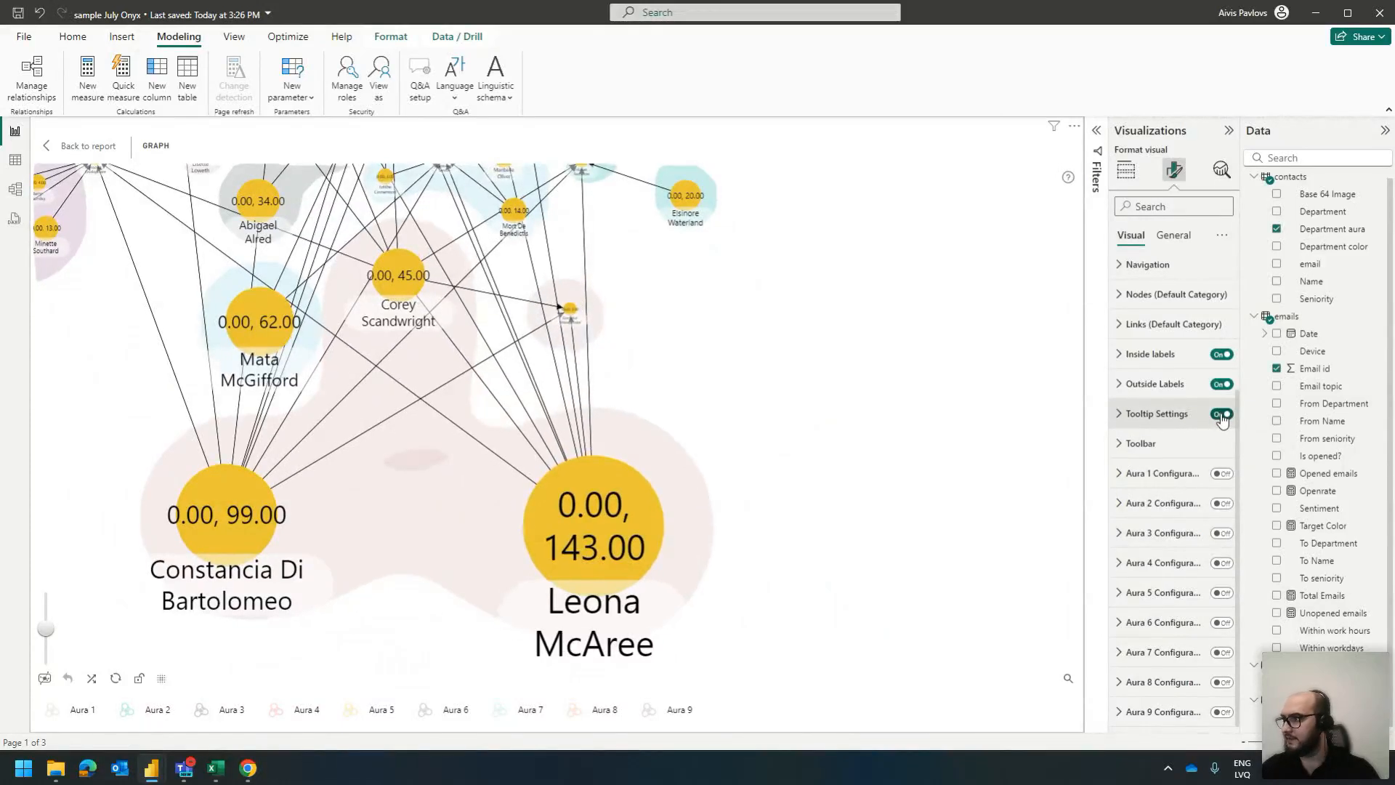
mouse_move(622, 512)
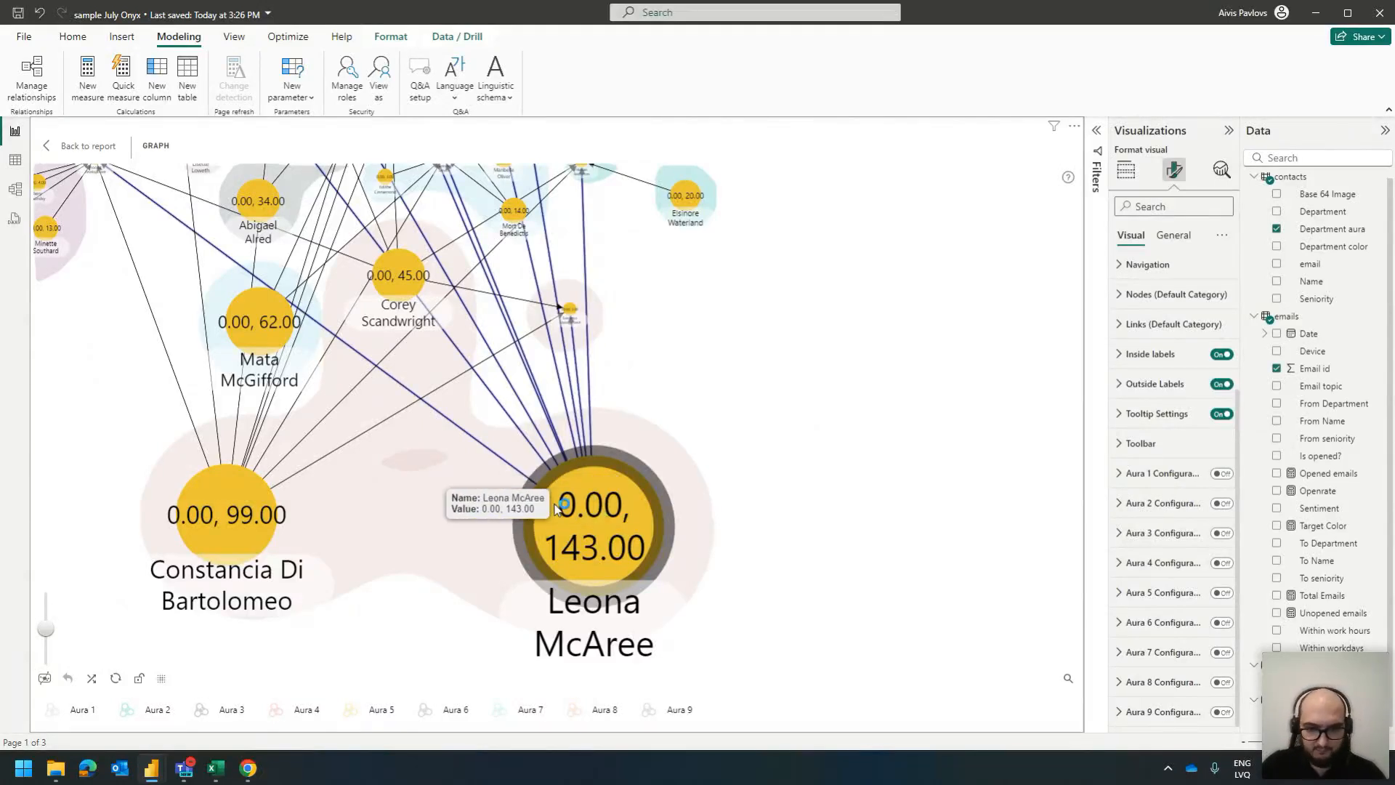
click(620, 528)
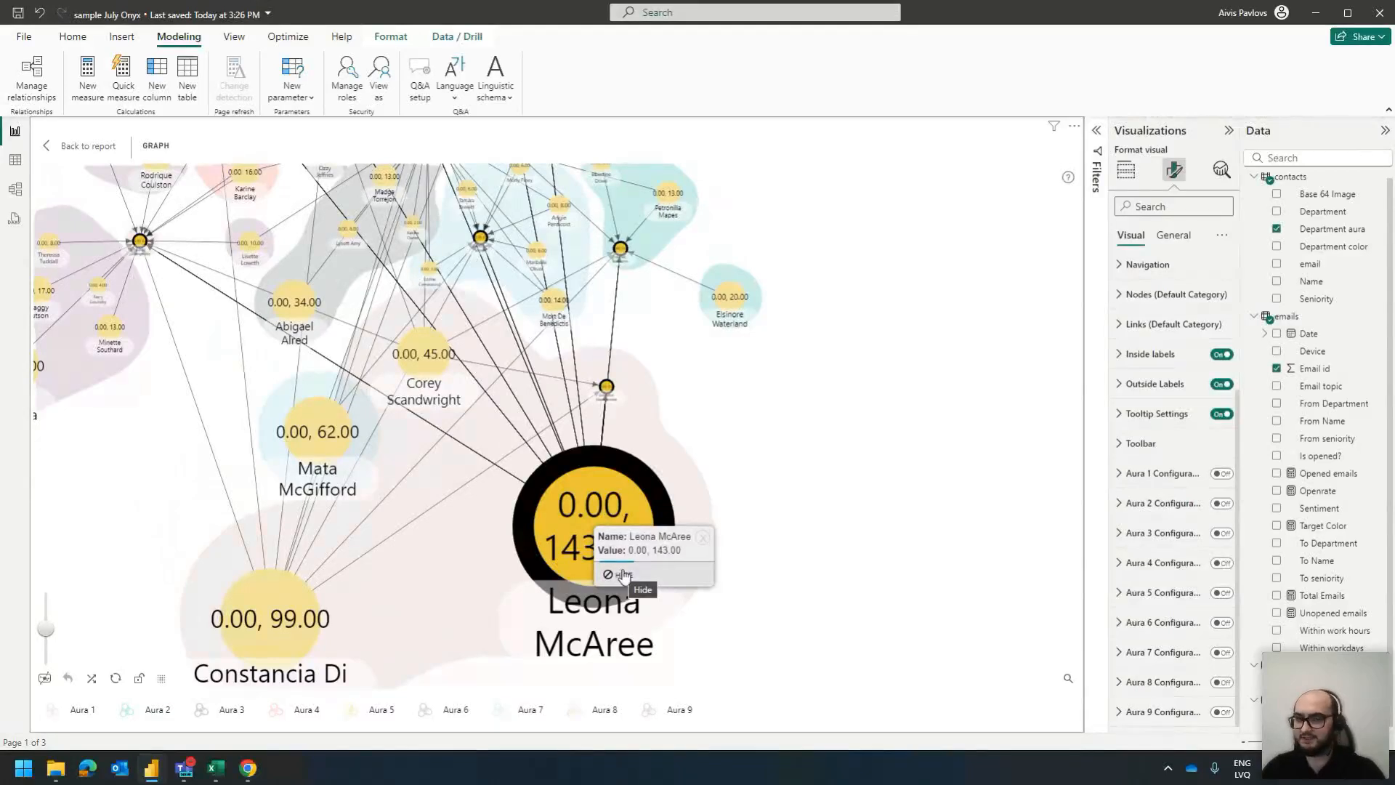
click(624, 576)
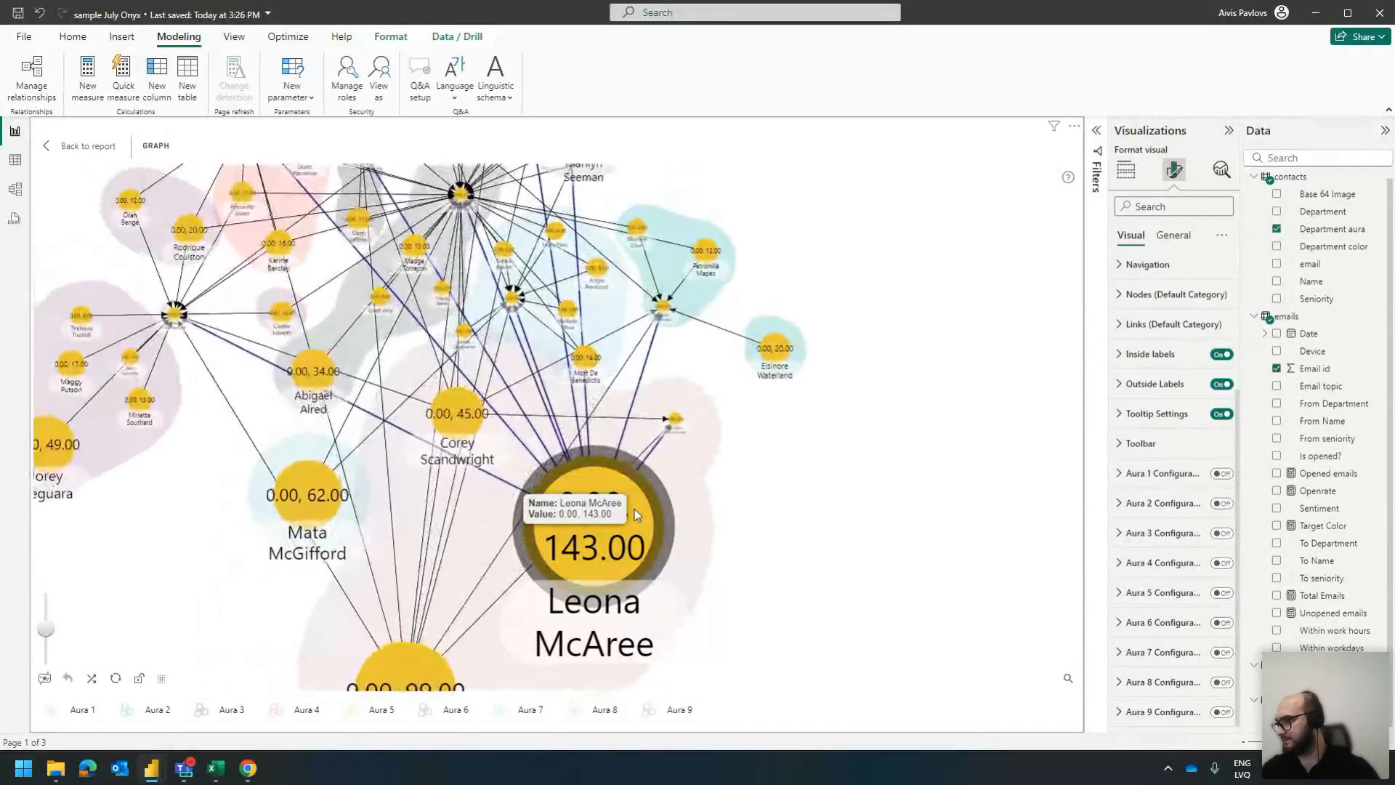
In the 2022 Appsource sample Graph PRO report, add a Drill Down Graph PRO visual with Source, Target and # as its source nodes, target nodes and value
mouse_move(151, 768)
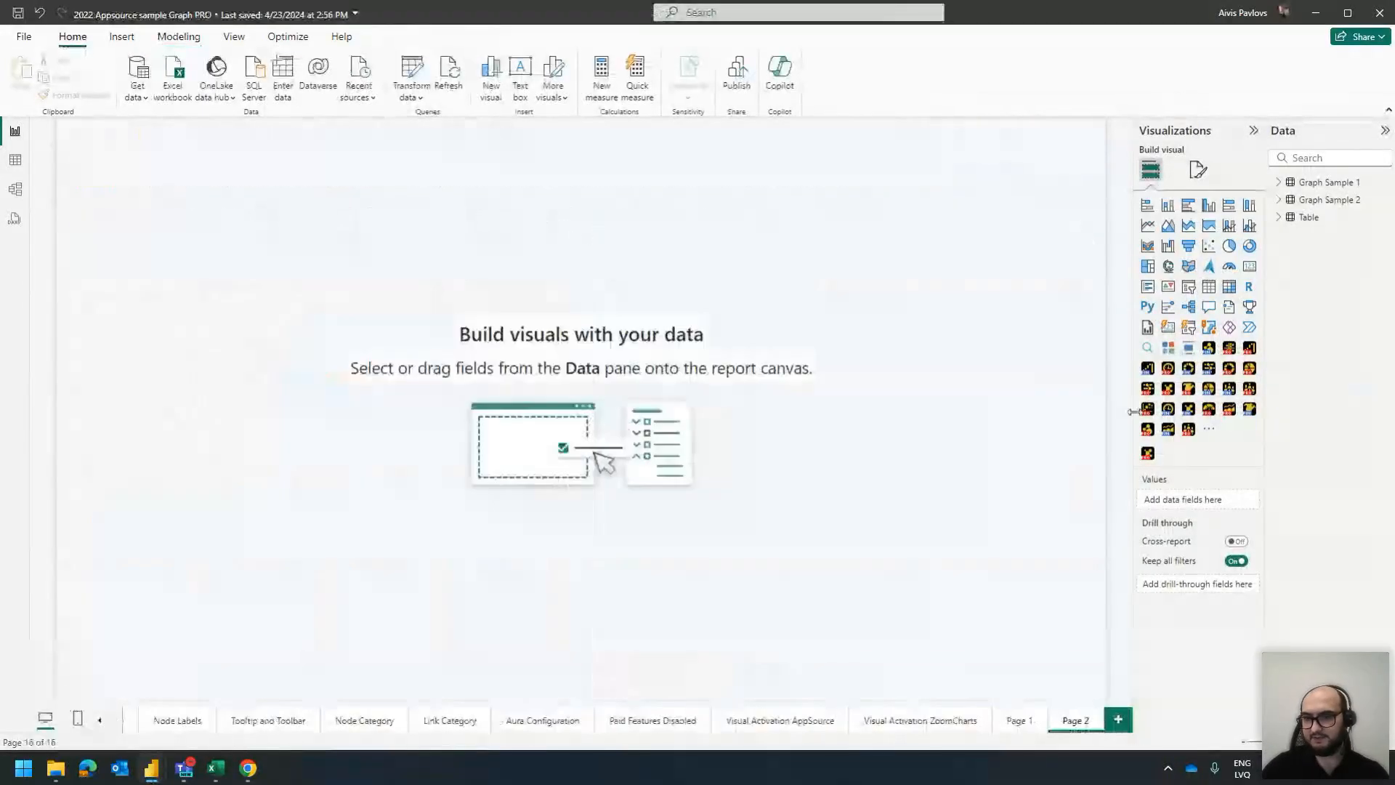
click(1148, 453)
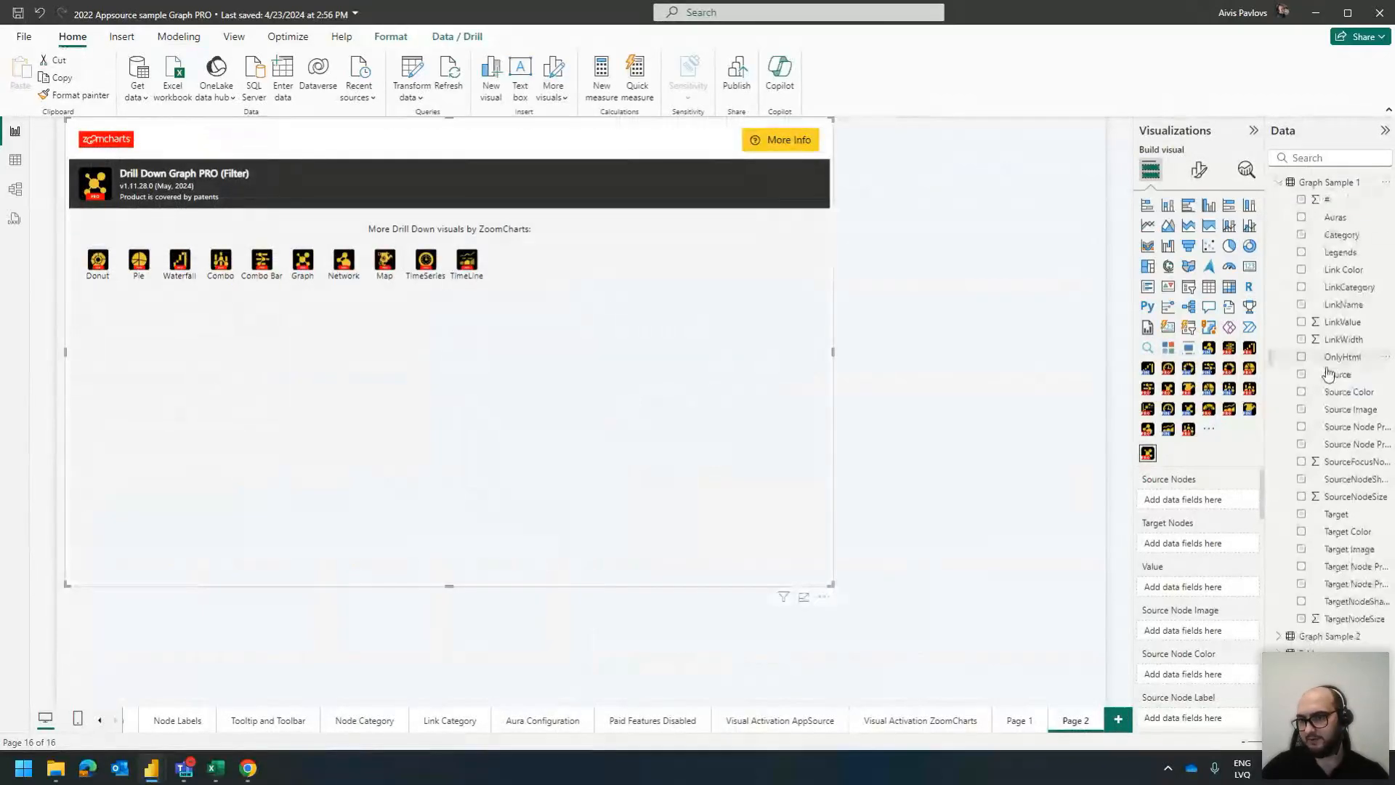
click(1301, 374)
click(1301, 514)
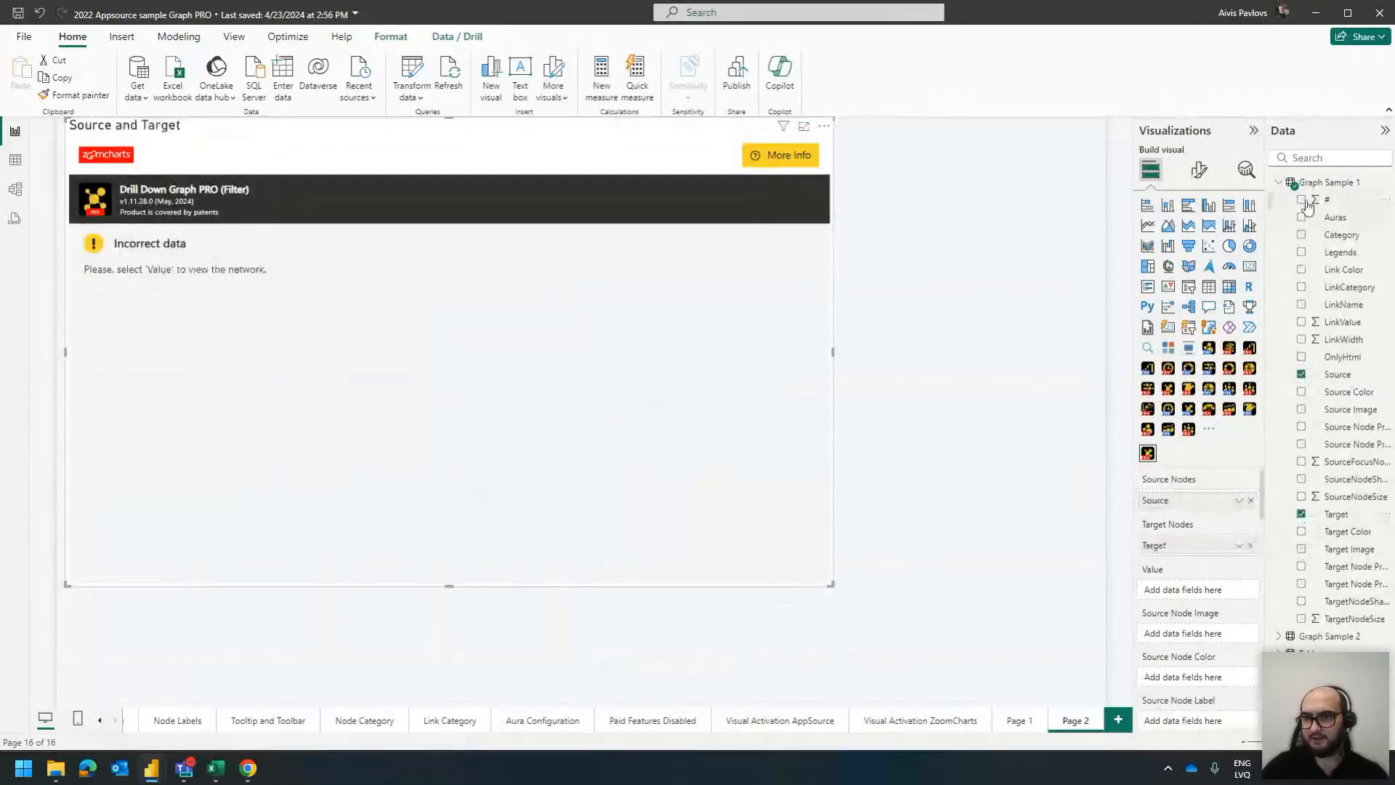
click(1301, 199)
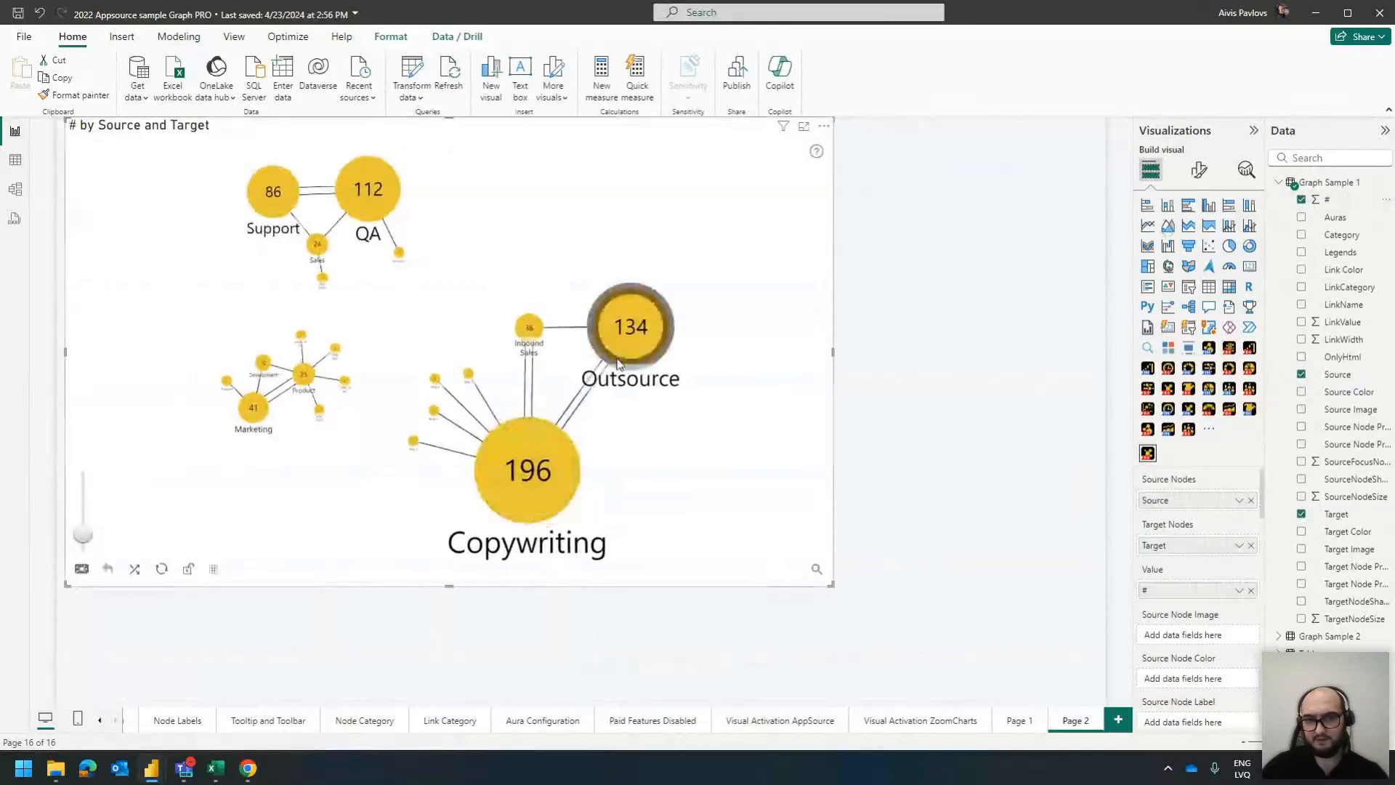
Check the Outsource node's tooltip and add OnlyHtml as the graph's Source Tooltip Field
mouse_move(691, 367)
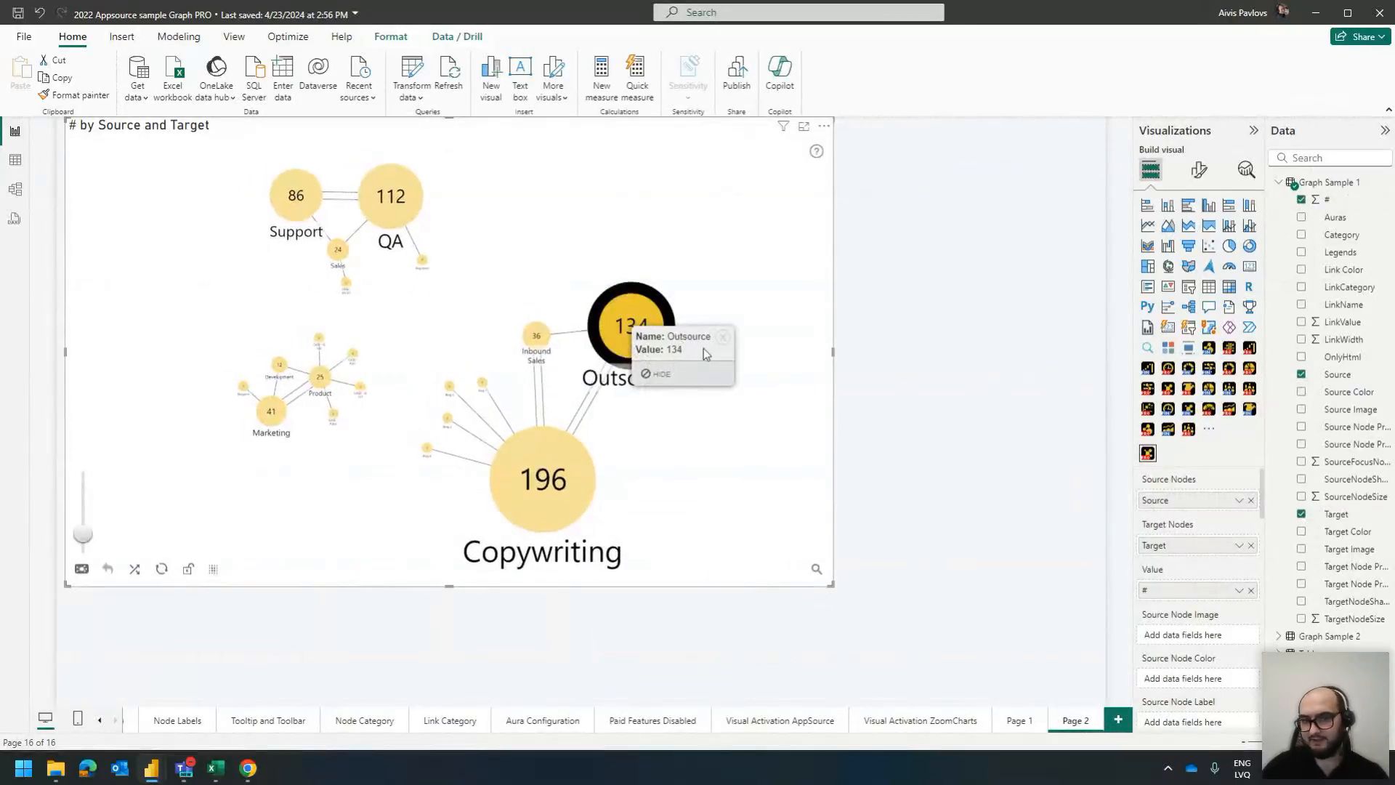
scroll(1214, 521, down, 1)
scroll(1203, 531, down, 10)
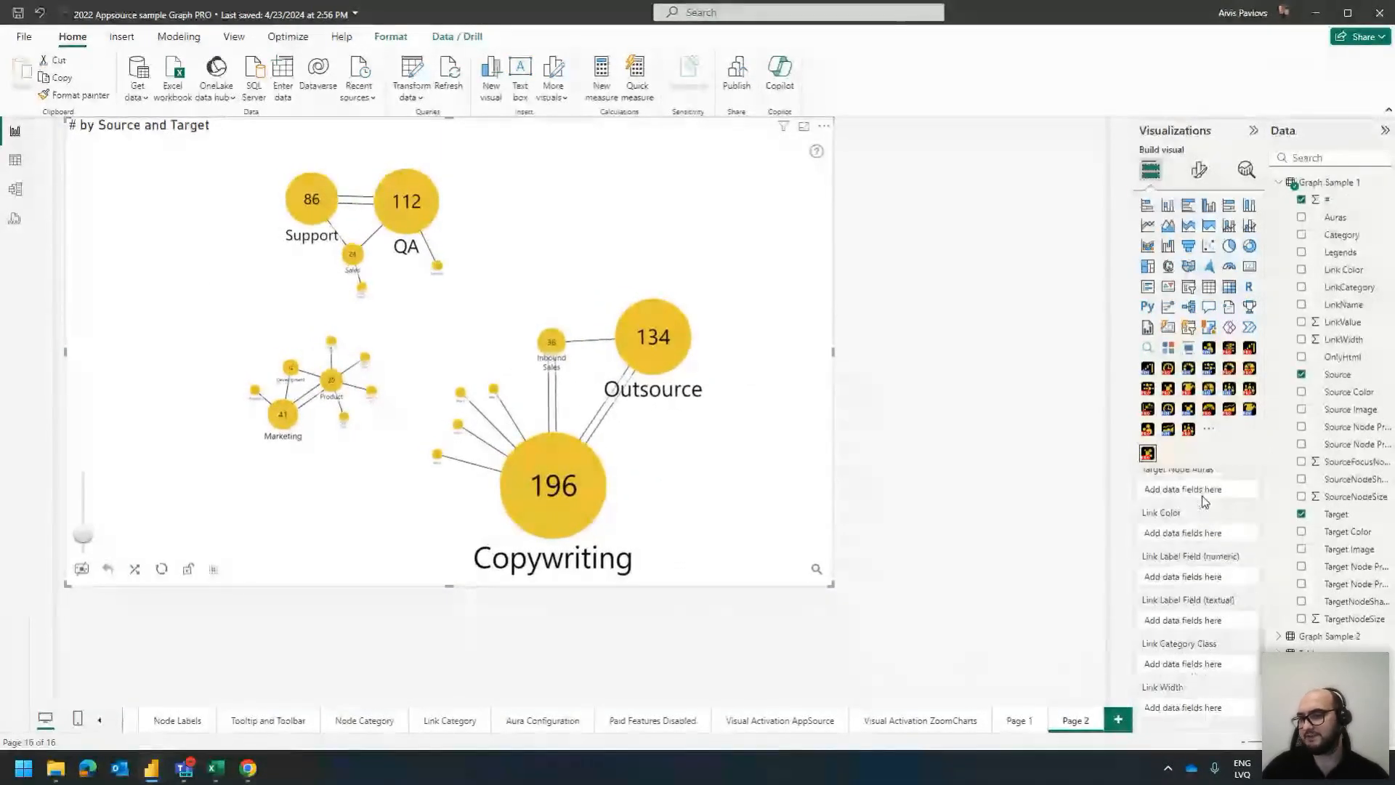
scroll(1203, 552, down, 5)
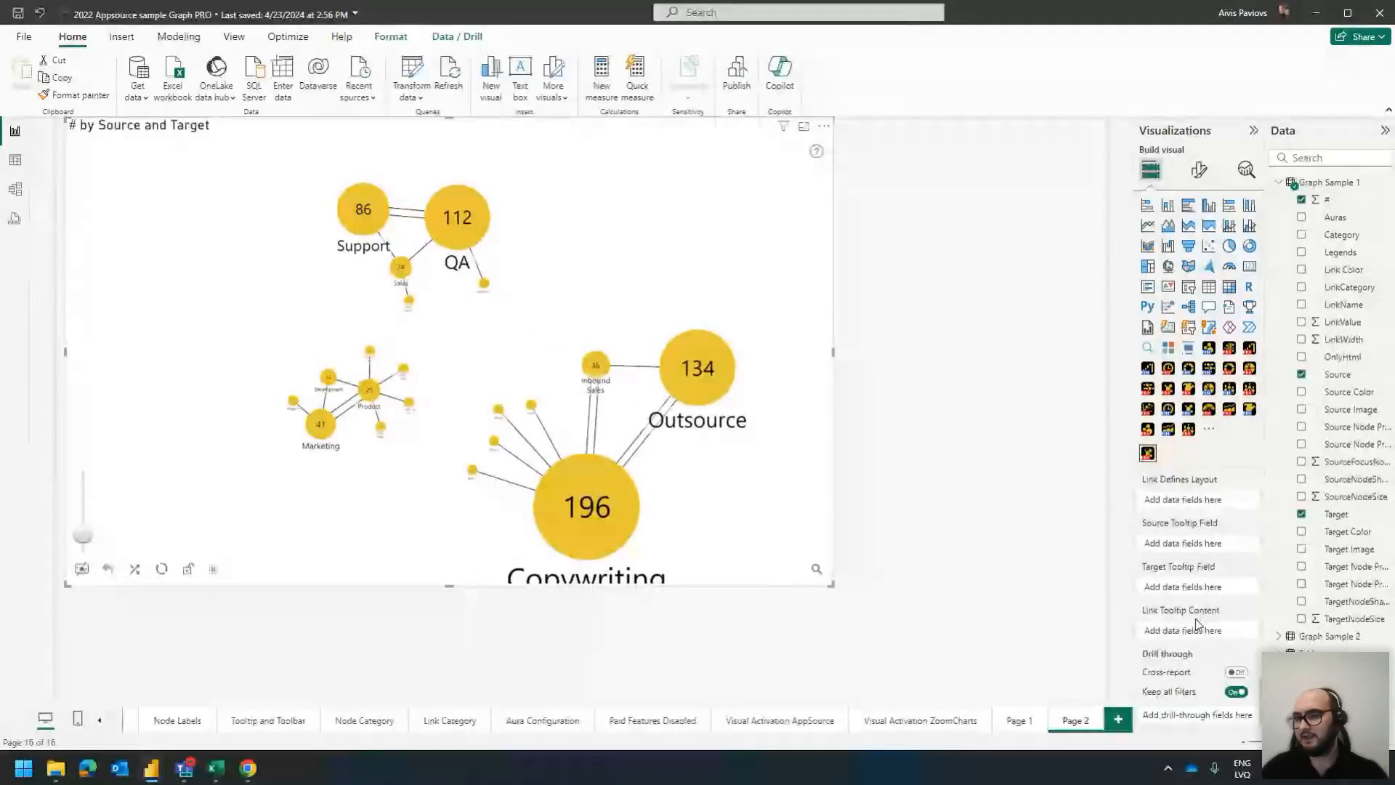
drag(1342, 357, 1212, 542)
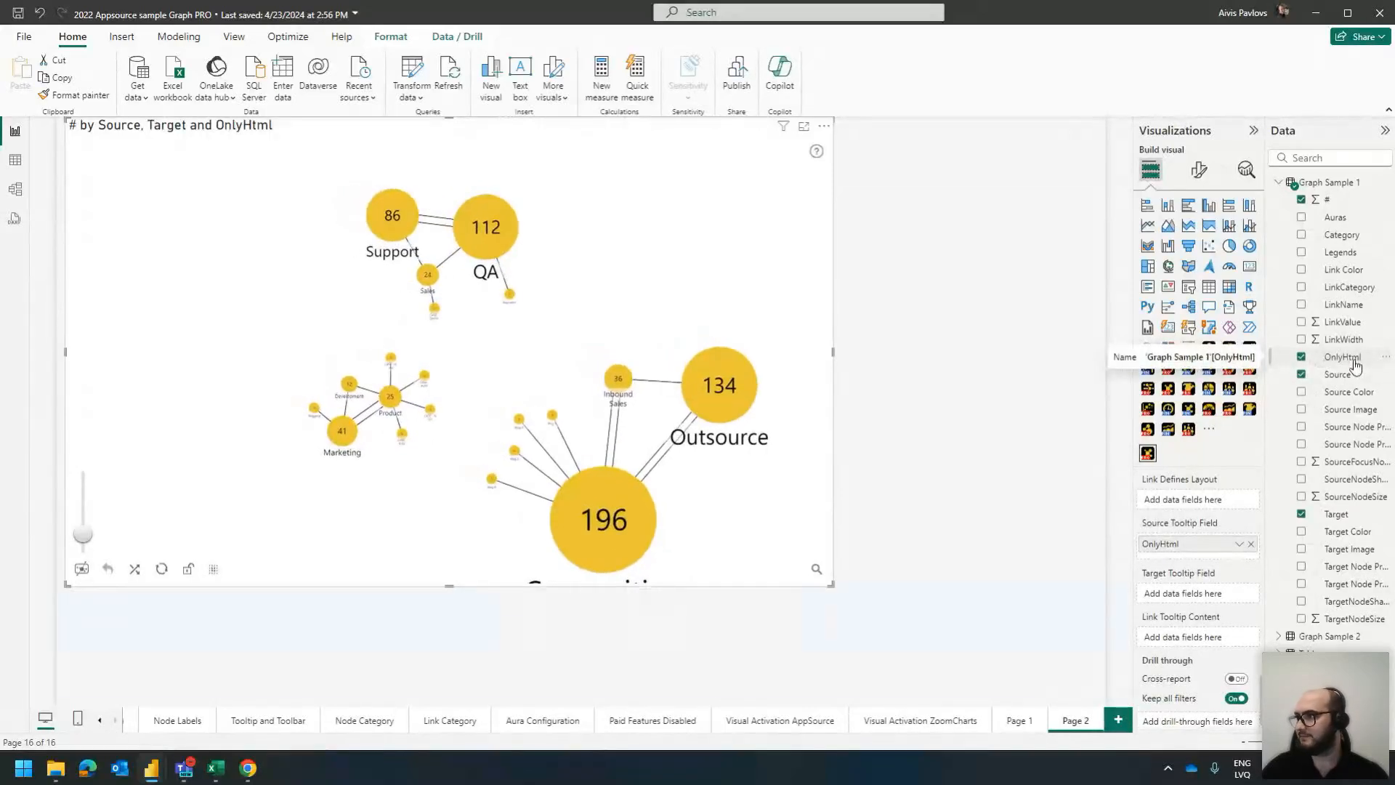
View the OnlyHtml column in the Graph Sample 1 table data and copy it
click(14, 160)
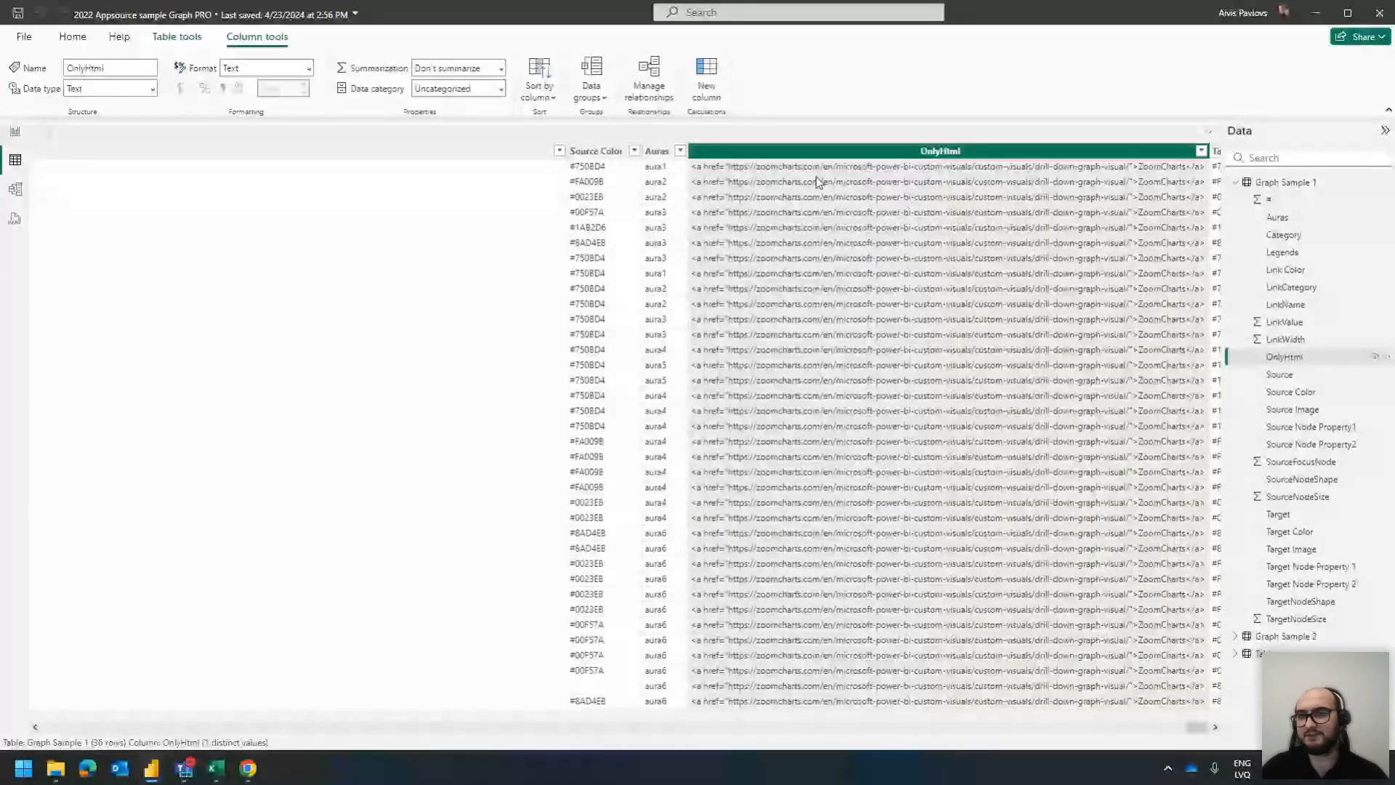
right_click(1163, 175)
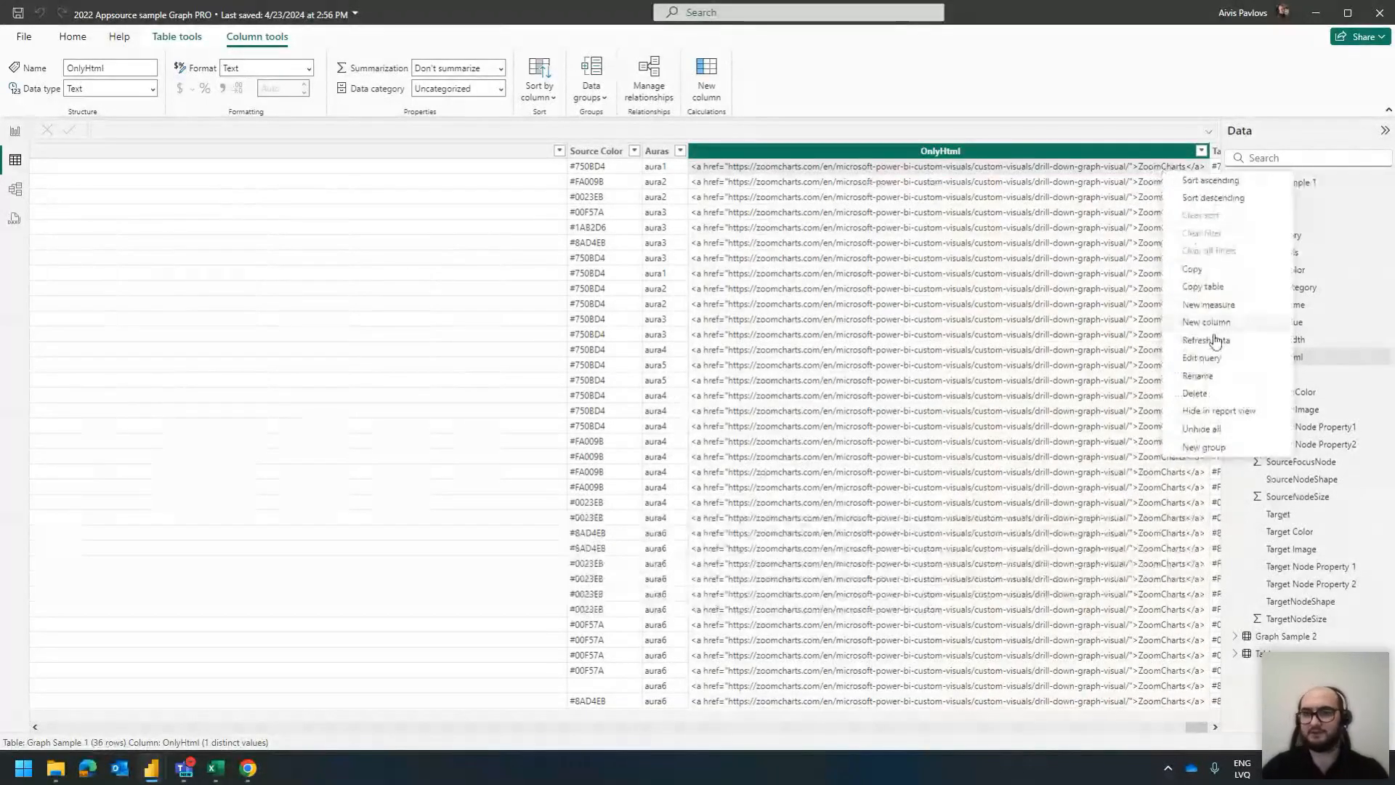
click(1193, 269)
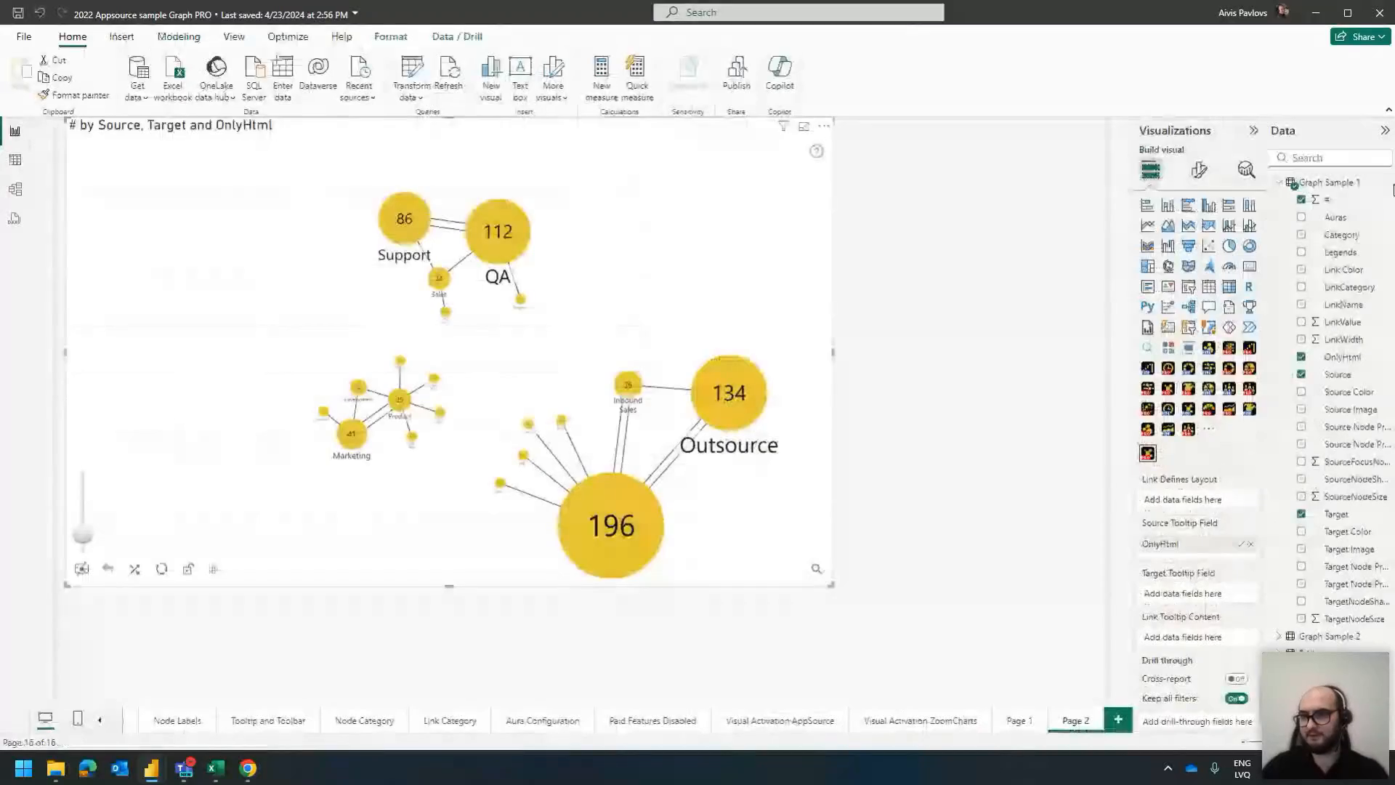
Create a calculated column named URL in Graph Sample 1 with an empty text string as its formula
click(1386, 183)
click(1235, 216)
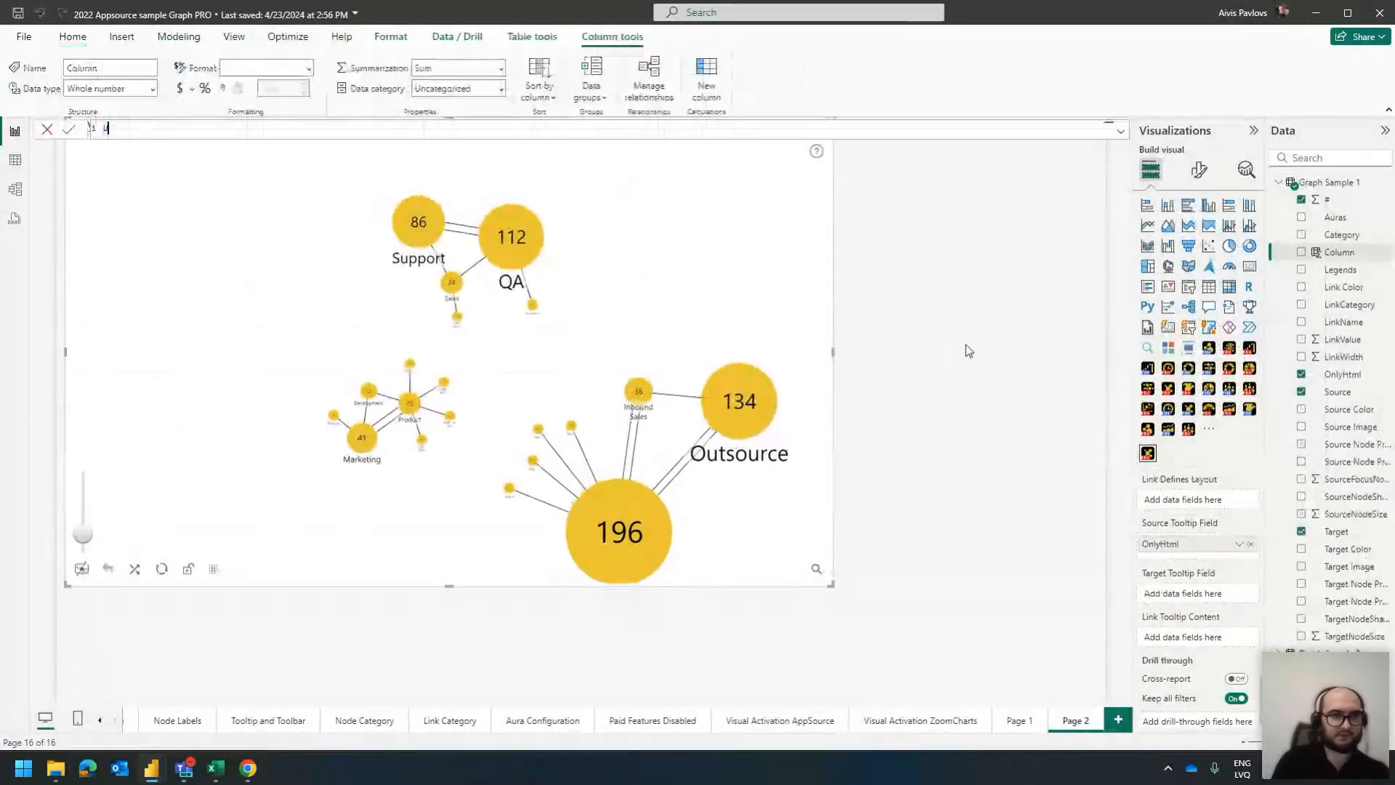
text(URL = ")
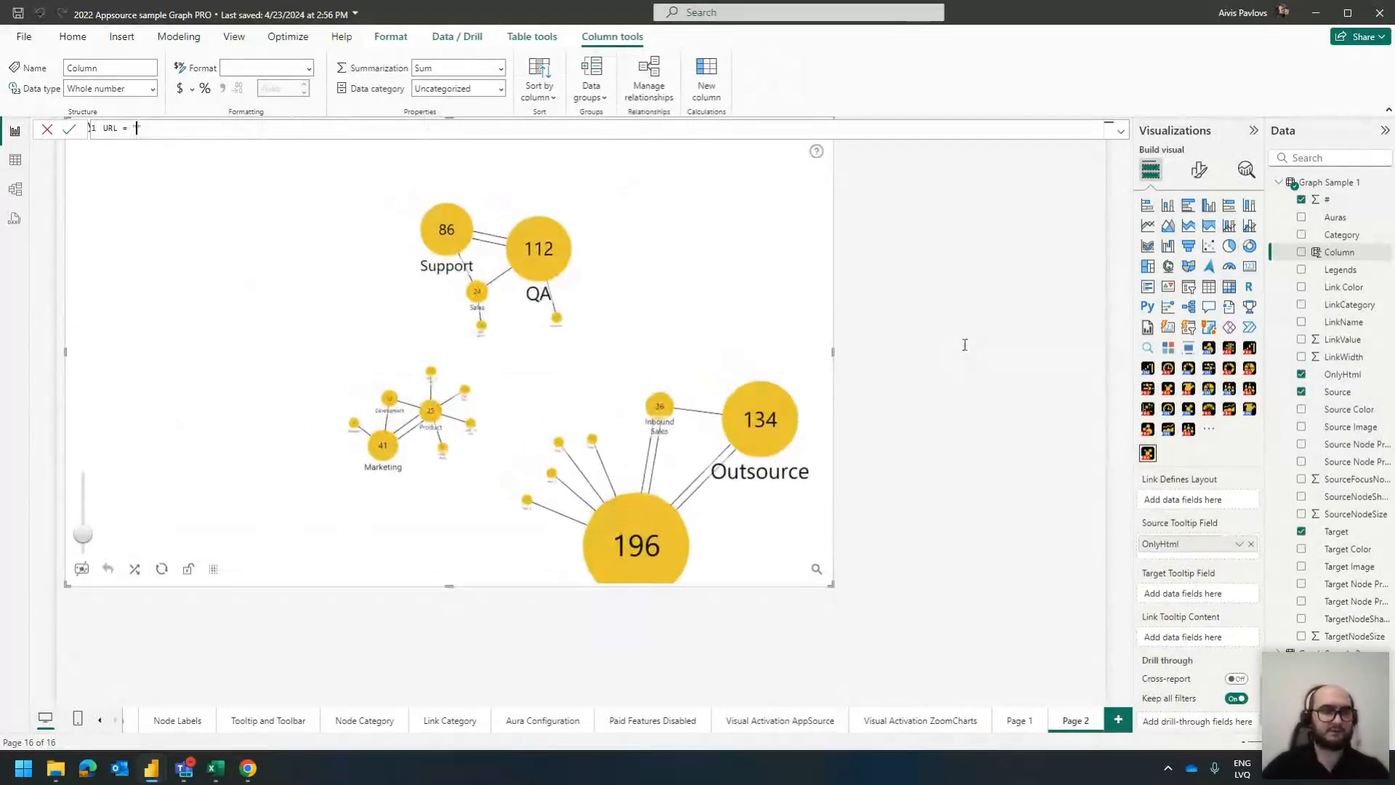
key(Return)
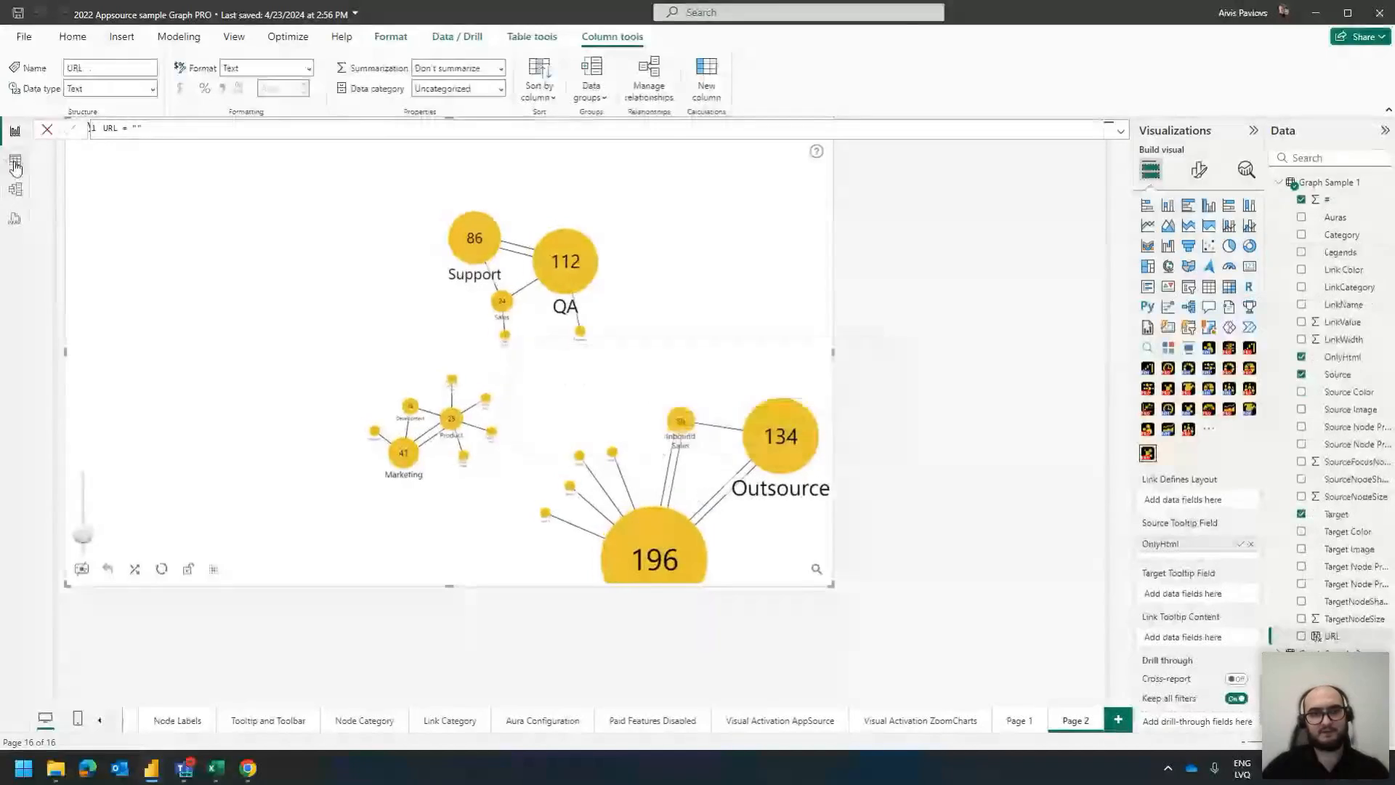
Copy the OnlyHtml column again from the Graph Sample 1 table data and return to the report page
click(15, 161)
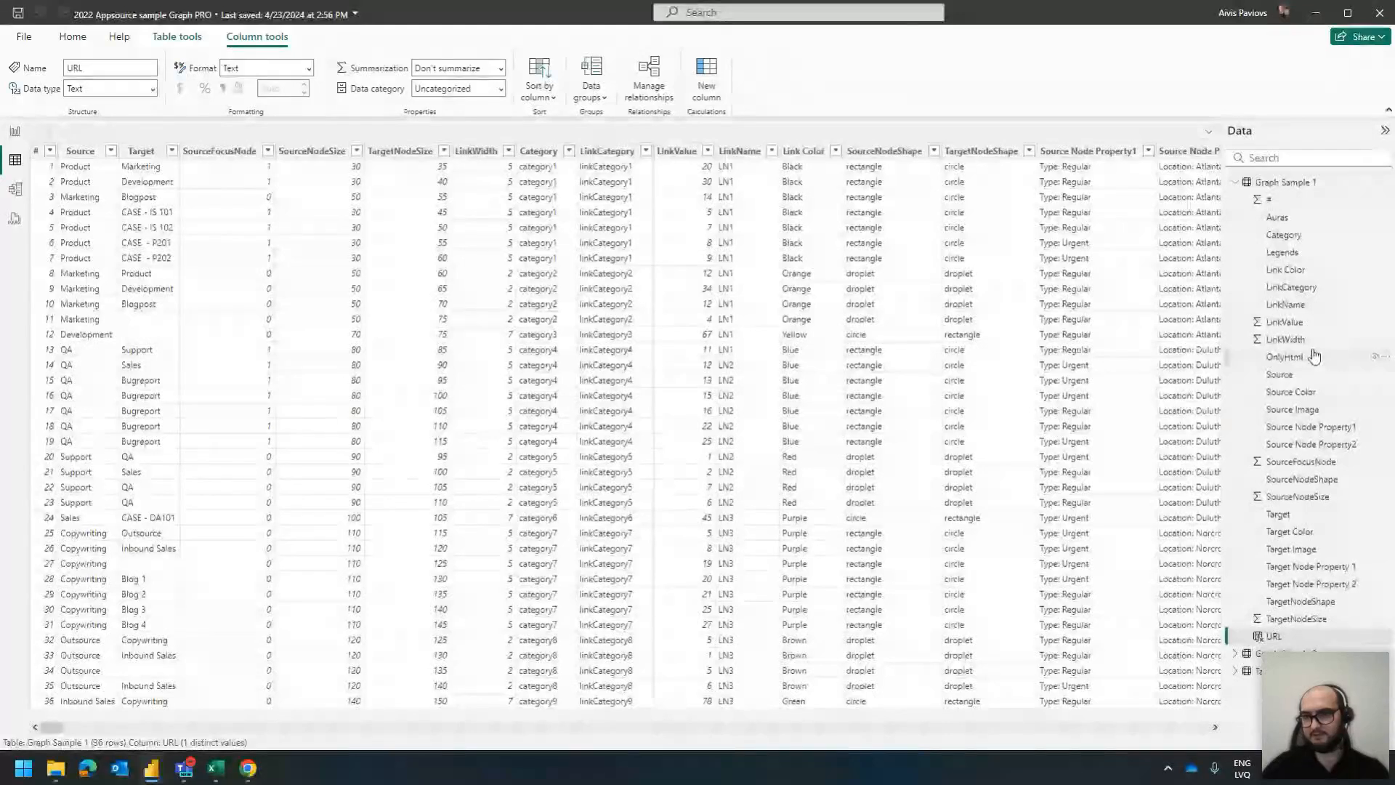
click(1285, 357)
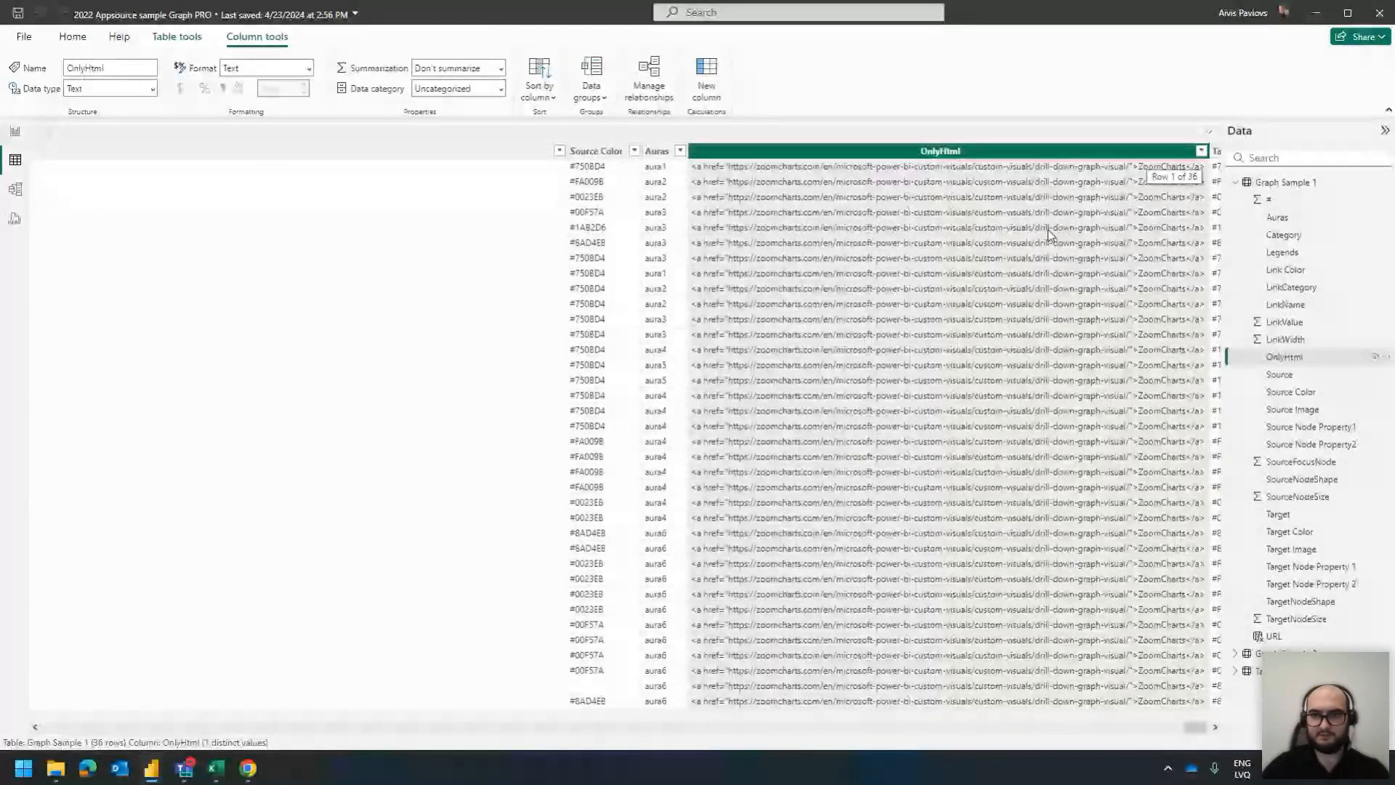
right_click(903, 170)
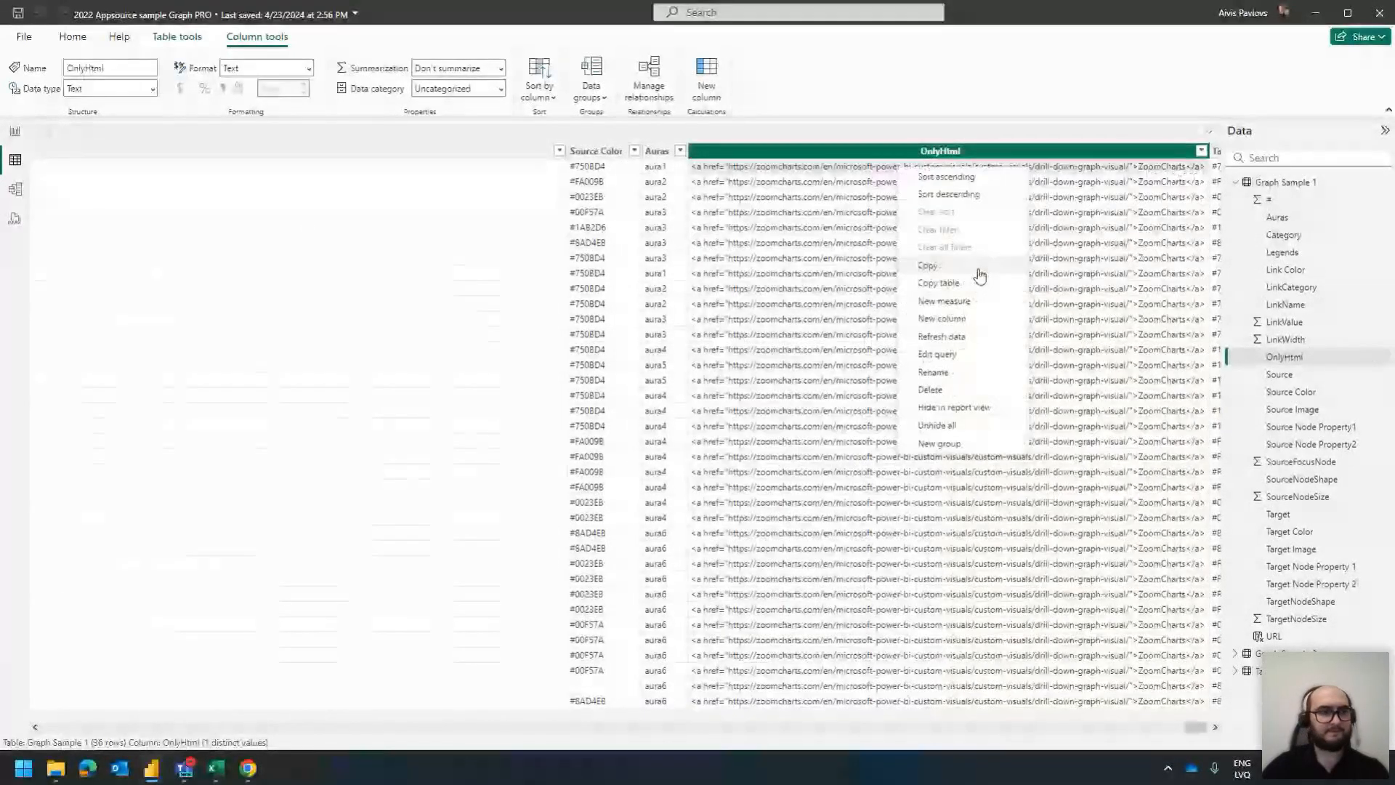
click(977, 270)
click(14, 131)
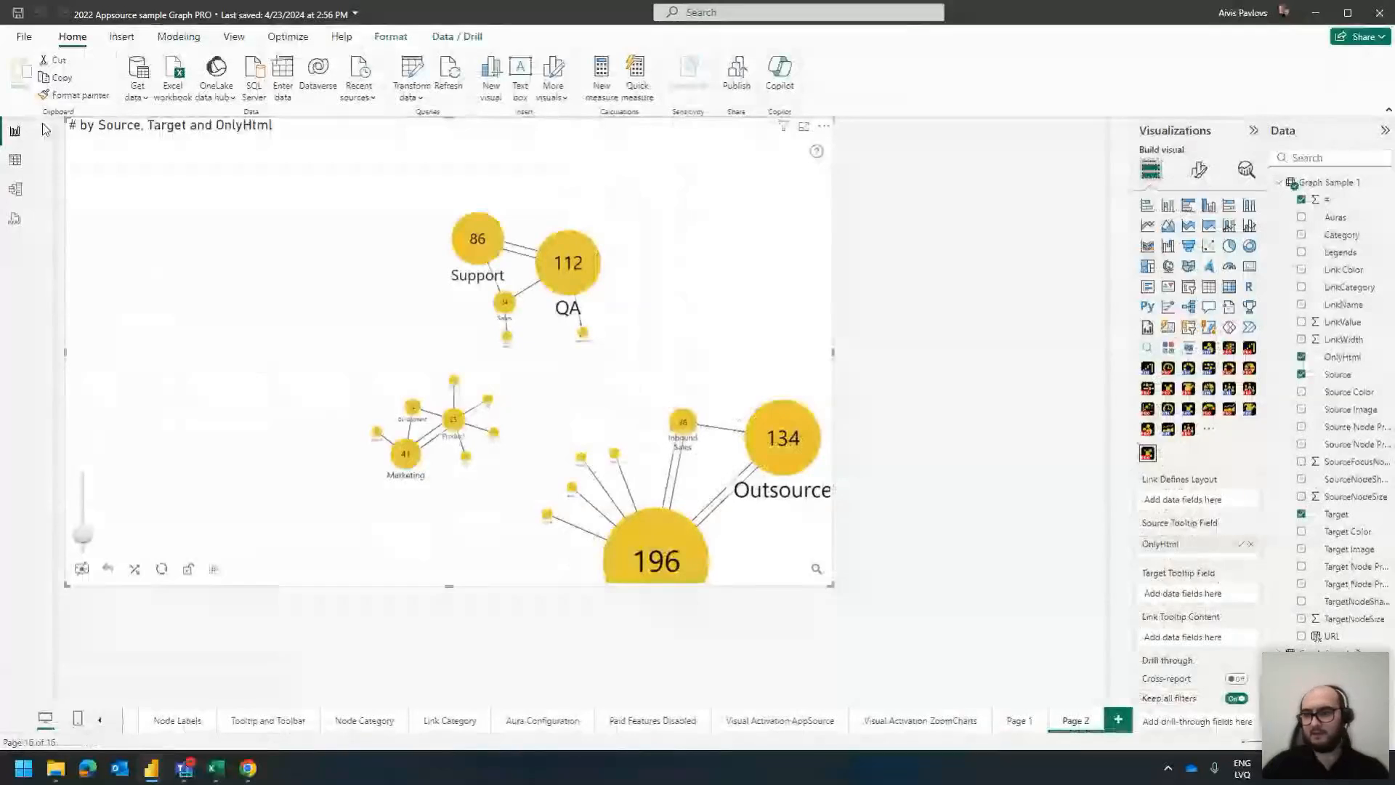
click(1333, 637)
click(149, 130)
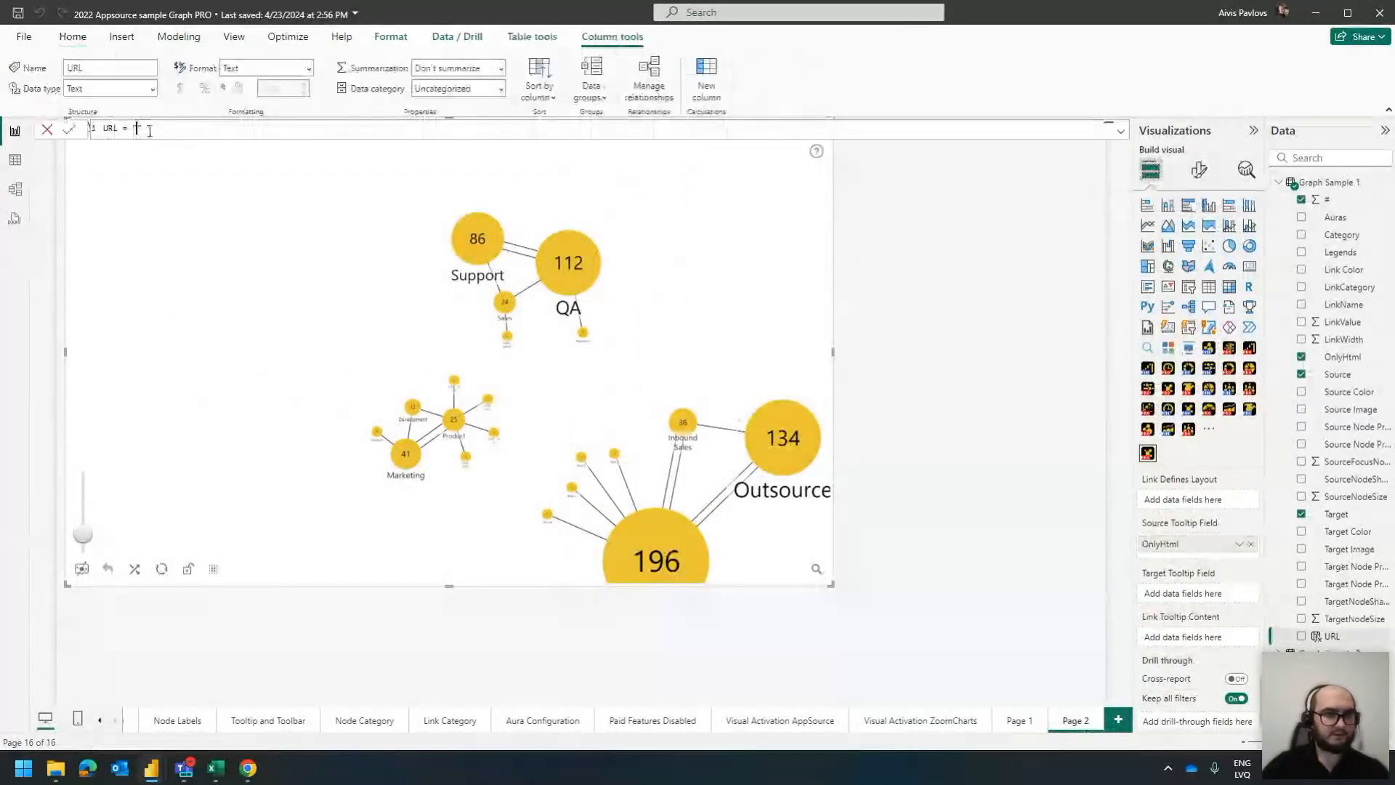
key(ctrl+v)
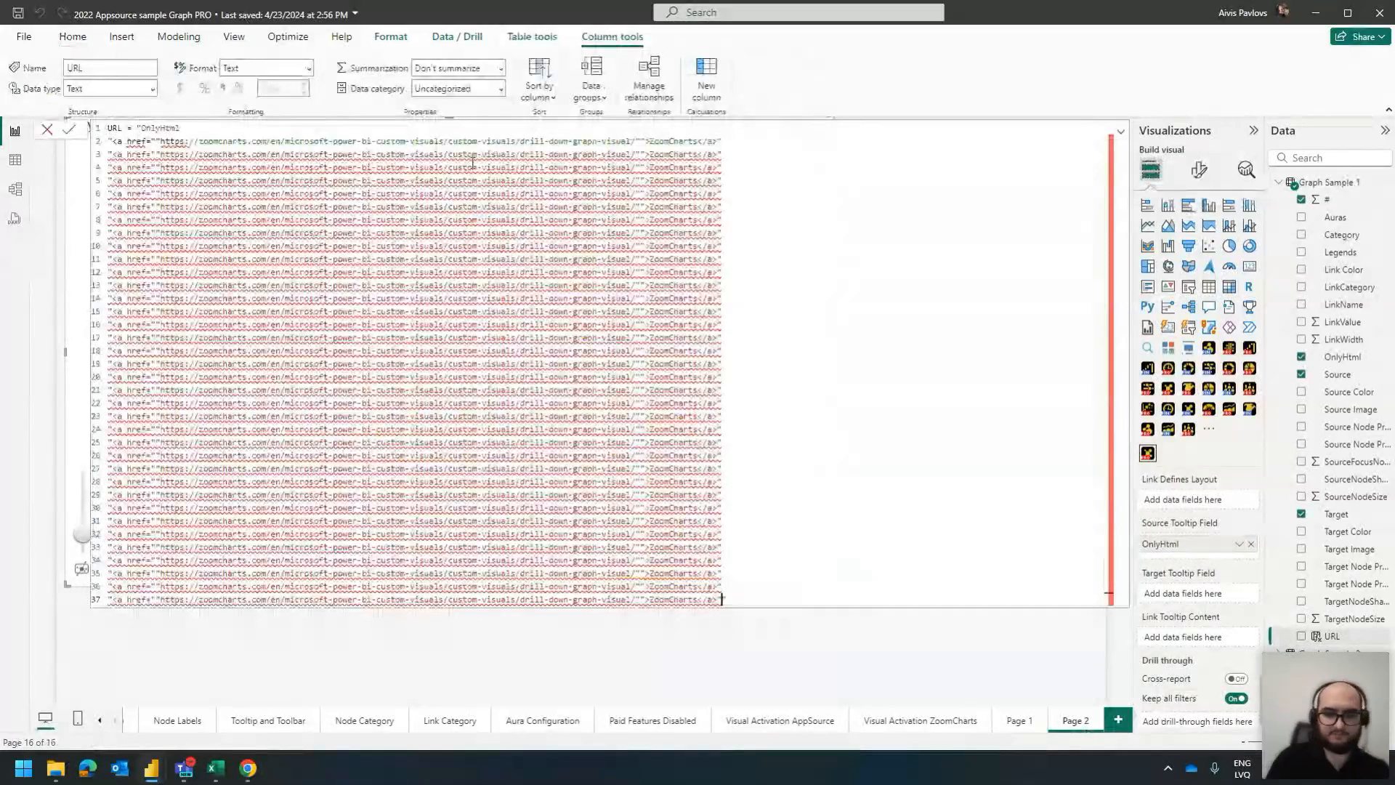
key(ctrl+z)
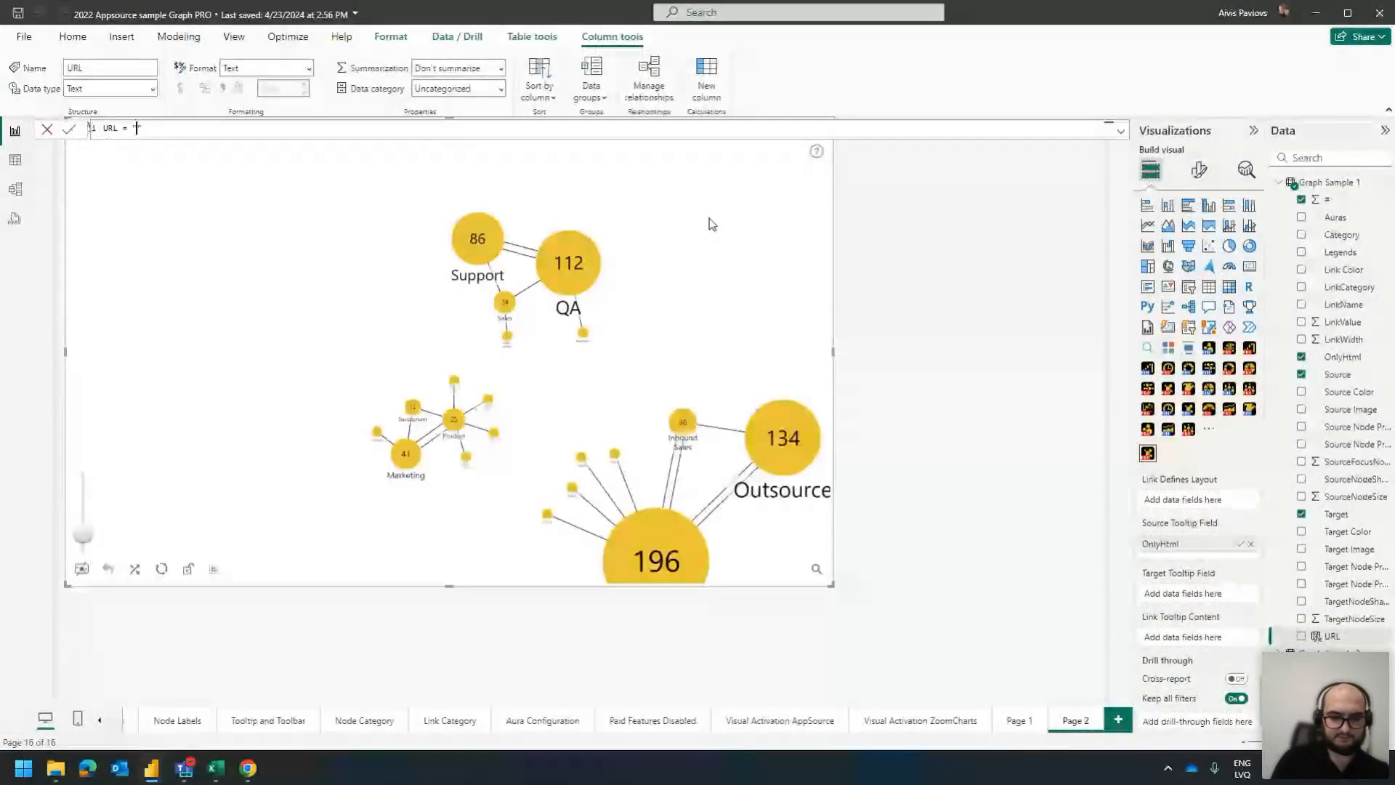
text(zoomcharts.com)
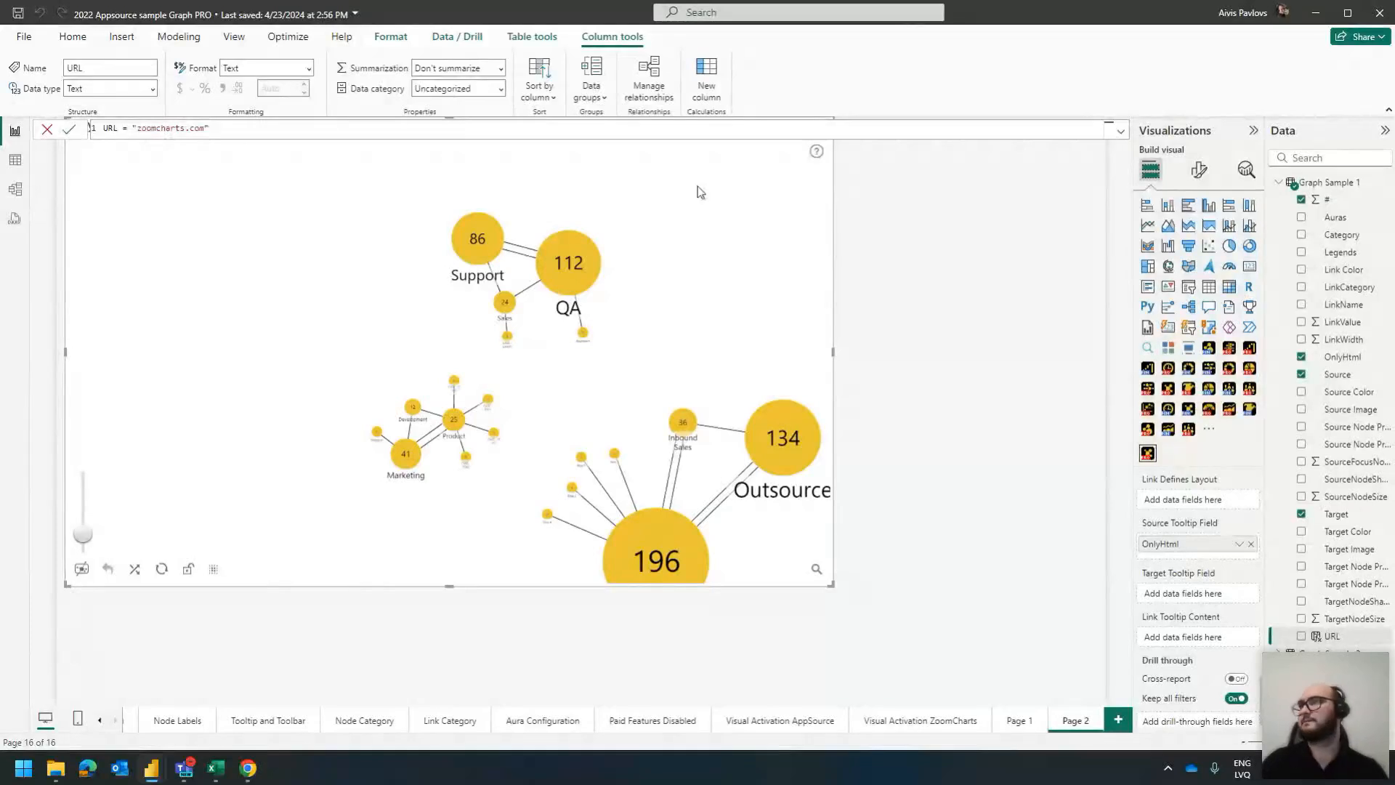
key(alt+Tab)
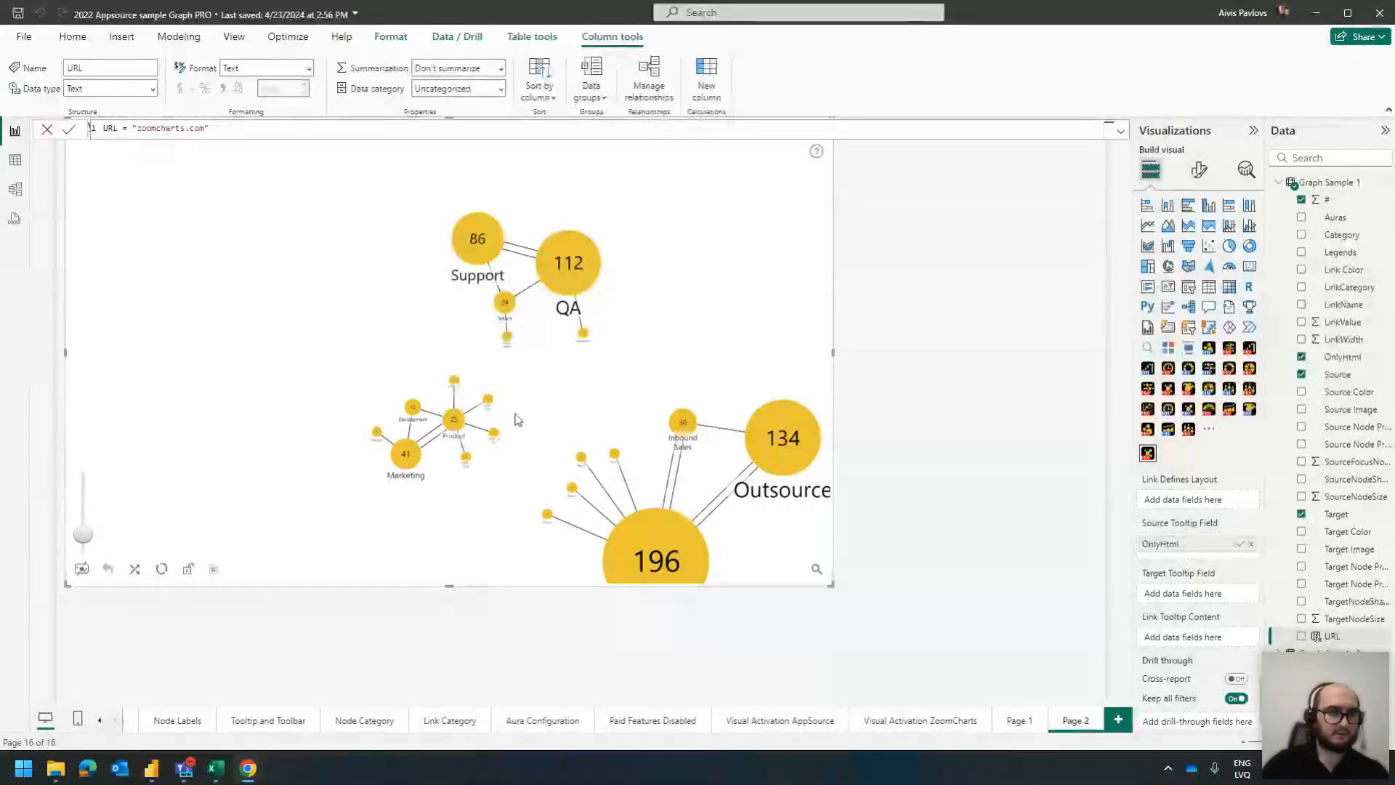
drag(205, 128, 139, 130)
key(ctrl+v)
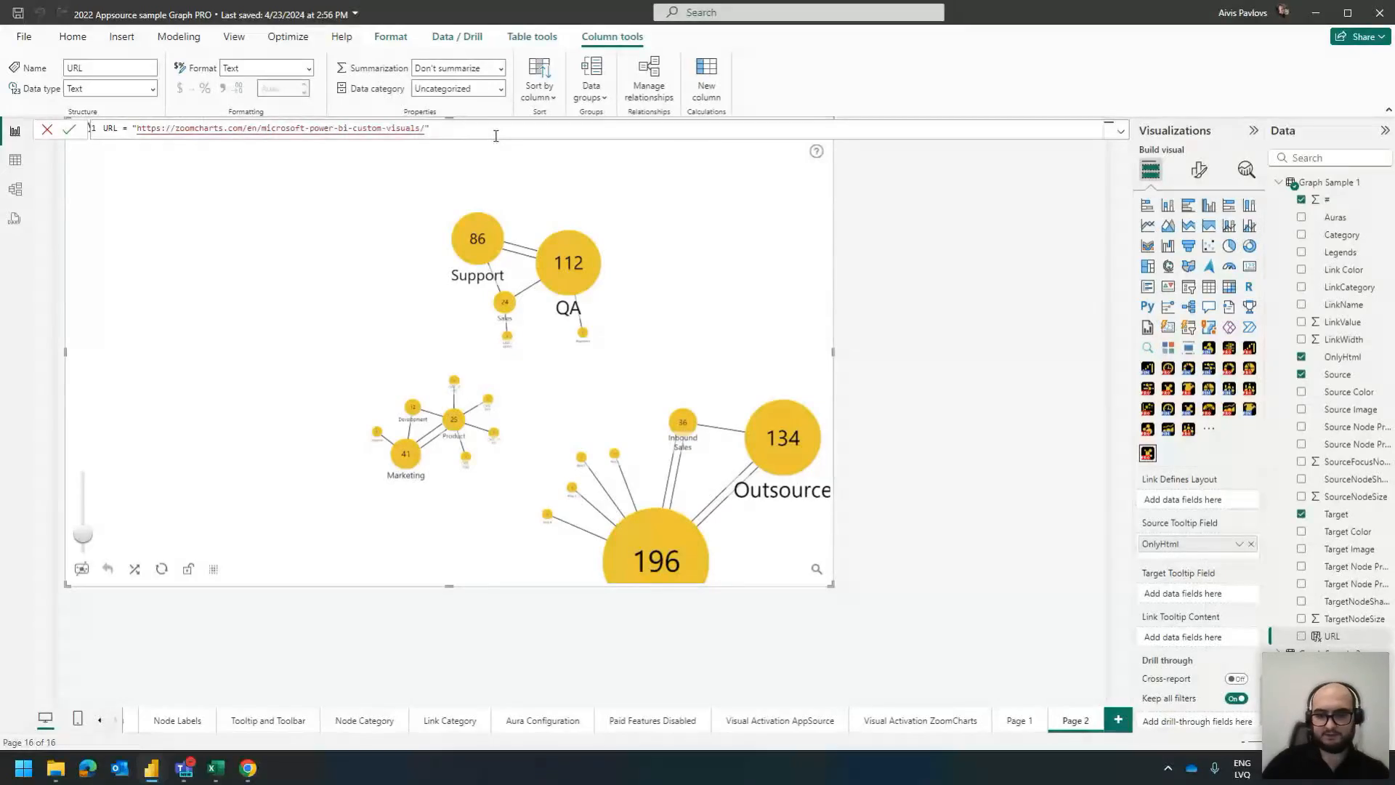
key(Return)
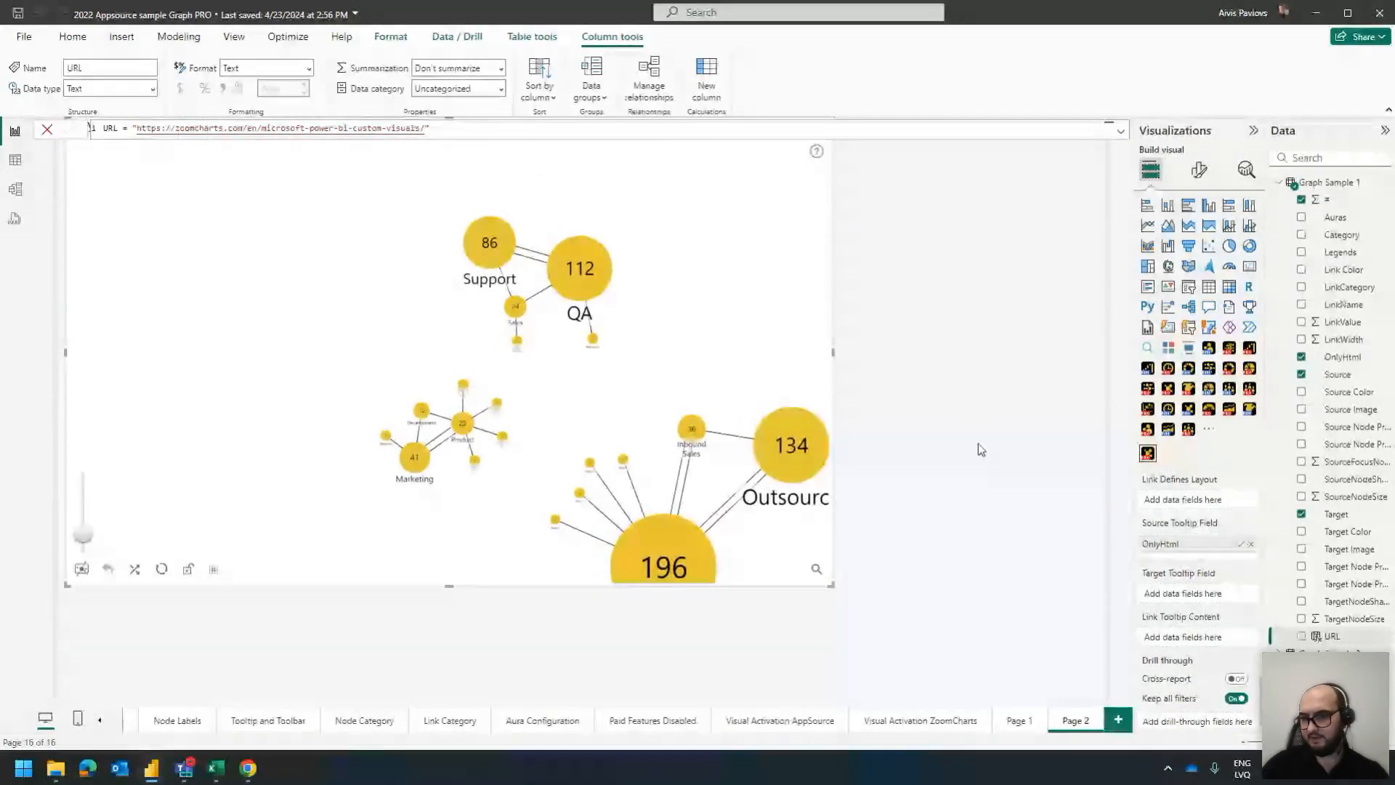
Add the URL column as a second Source Tooltip Field and show the Outsource node's tooltip
drag(1332, 636, 1228, 564)
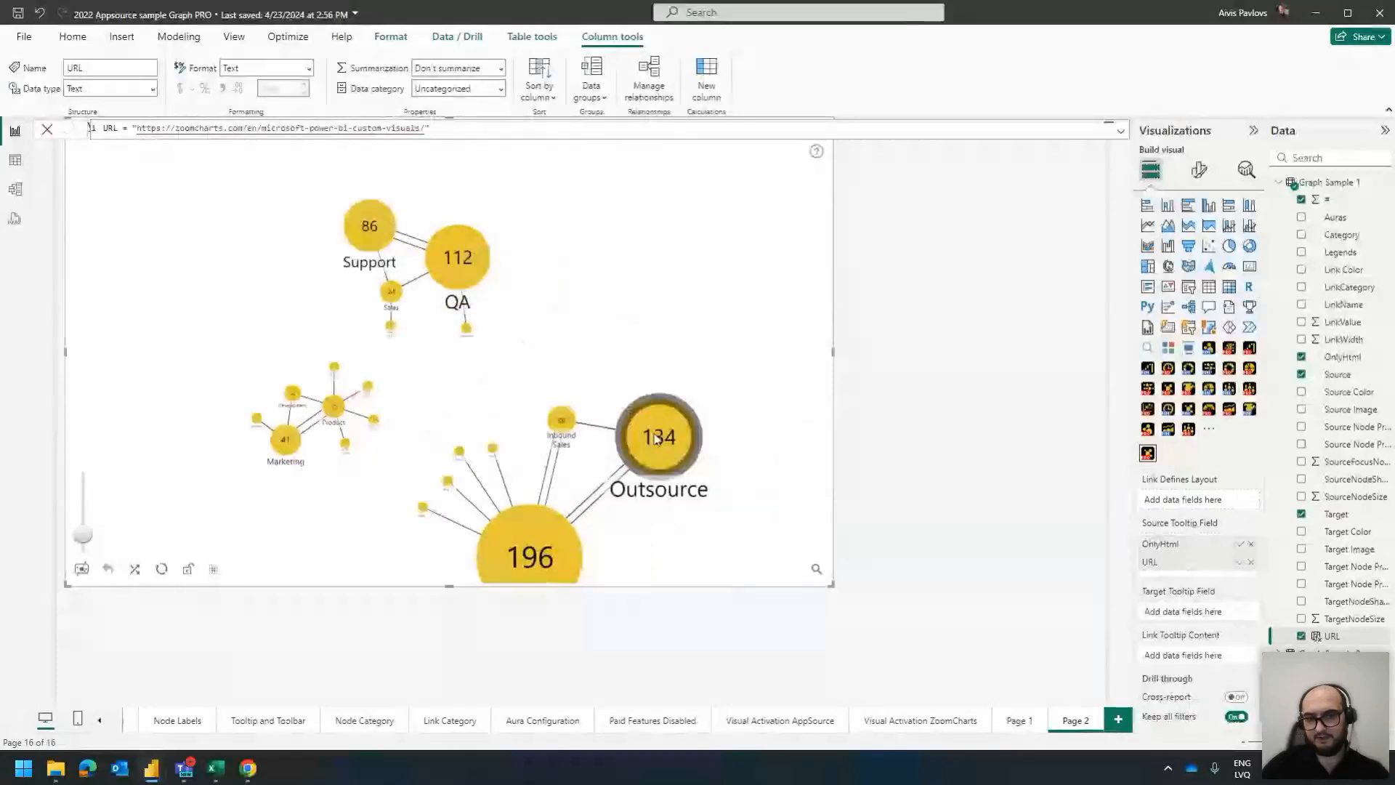
mouse_move(632, 443)
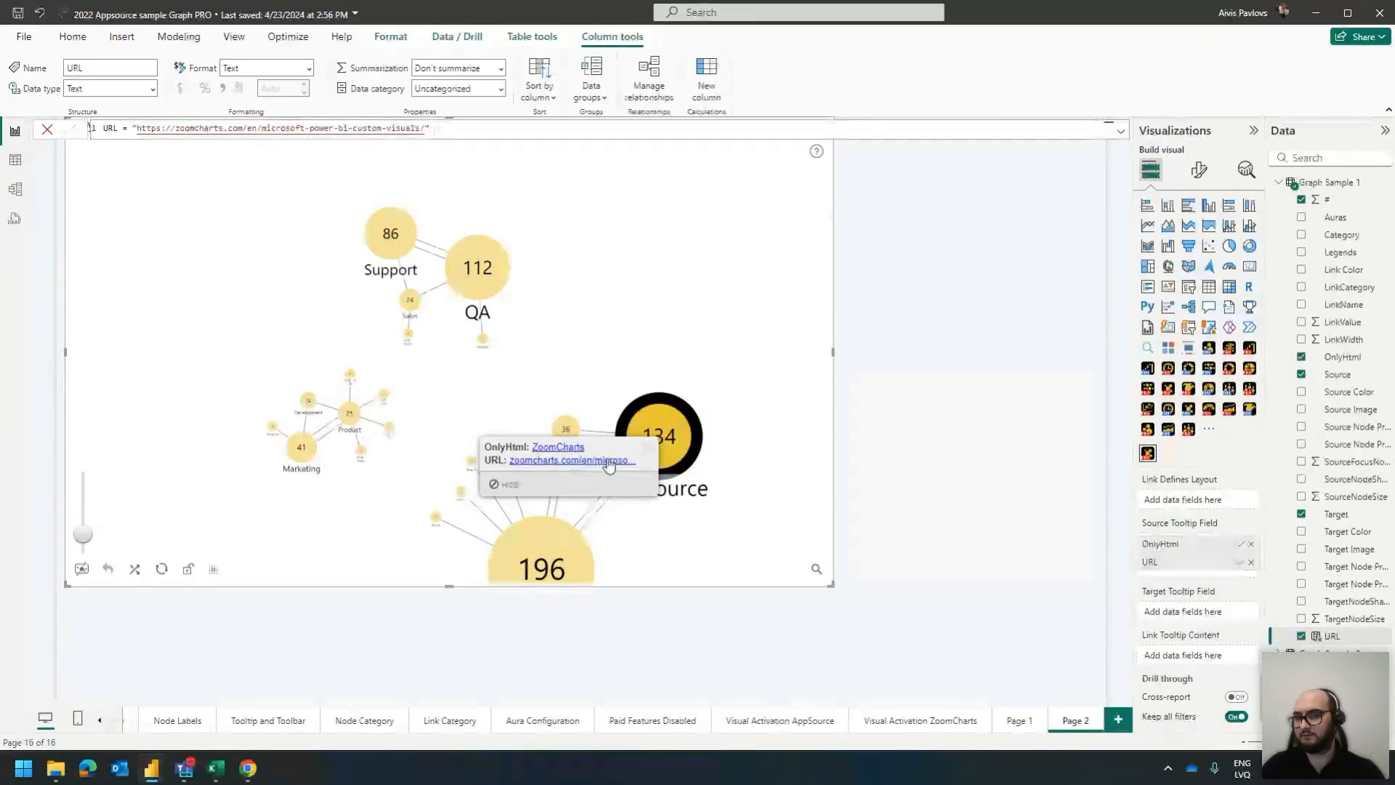
Set the Hyperlink Length in the graph's Tooltip Settings to 50
click(1199, 170)
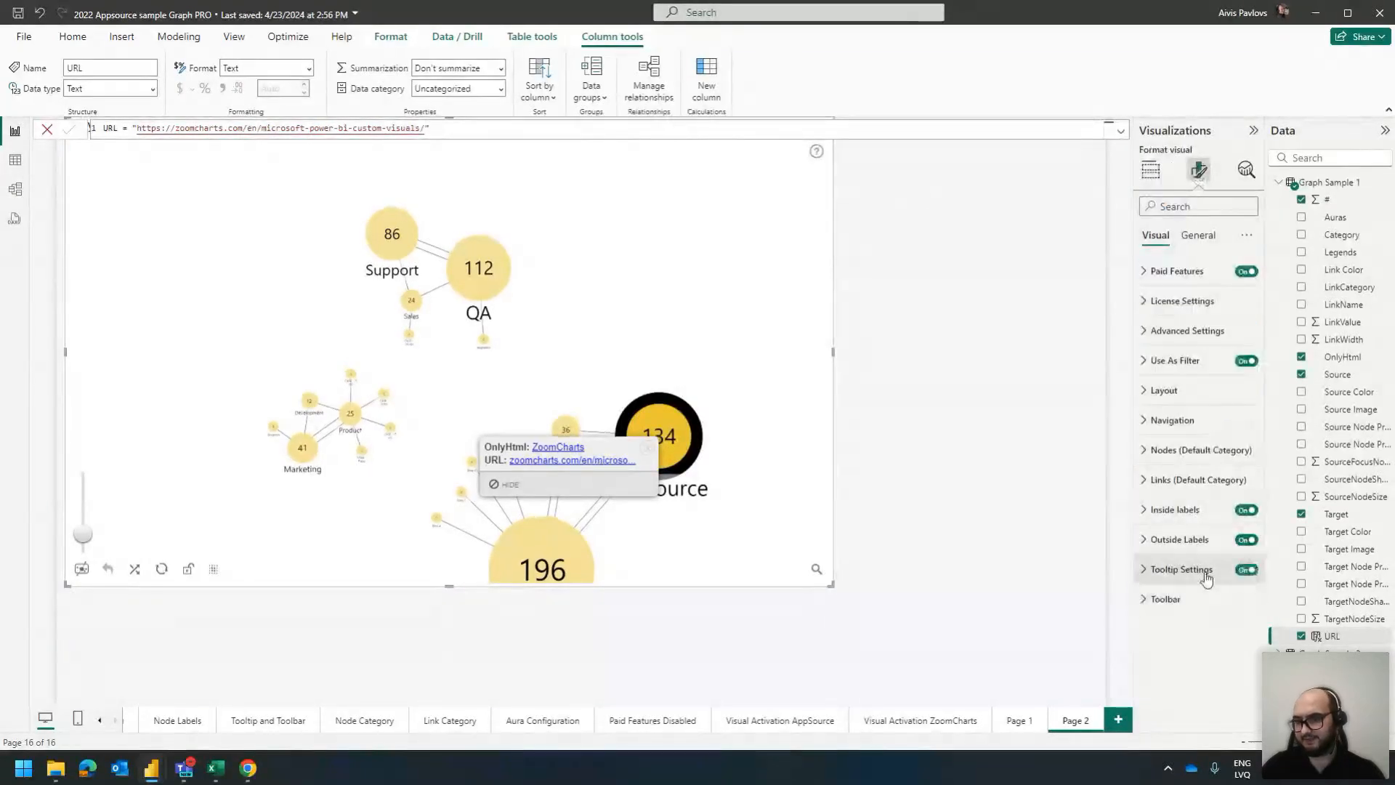
click(1206, 577)
click(1186, 647)
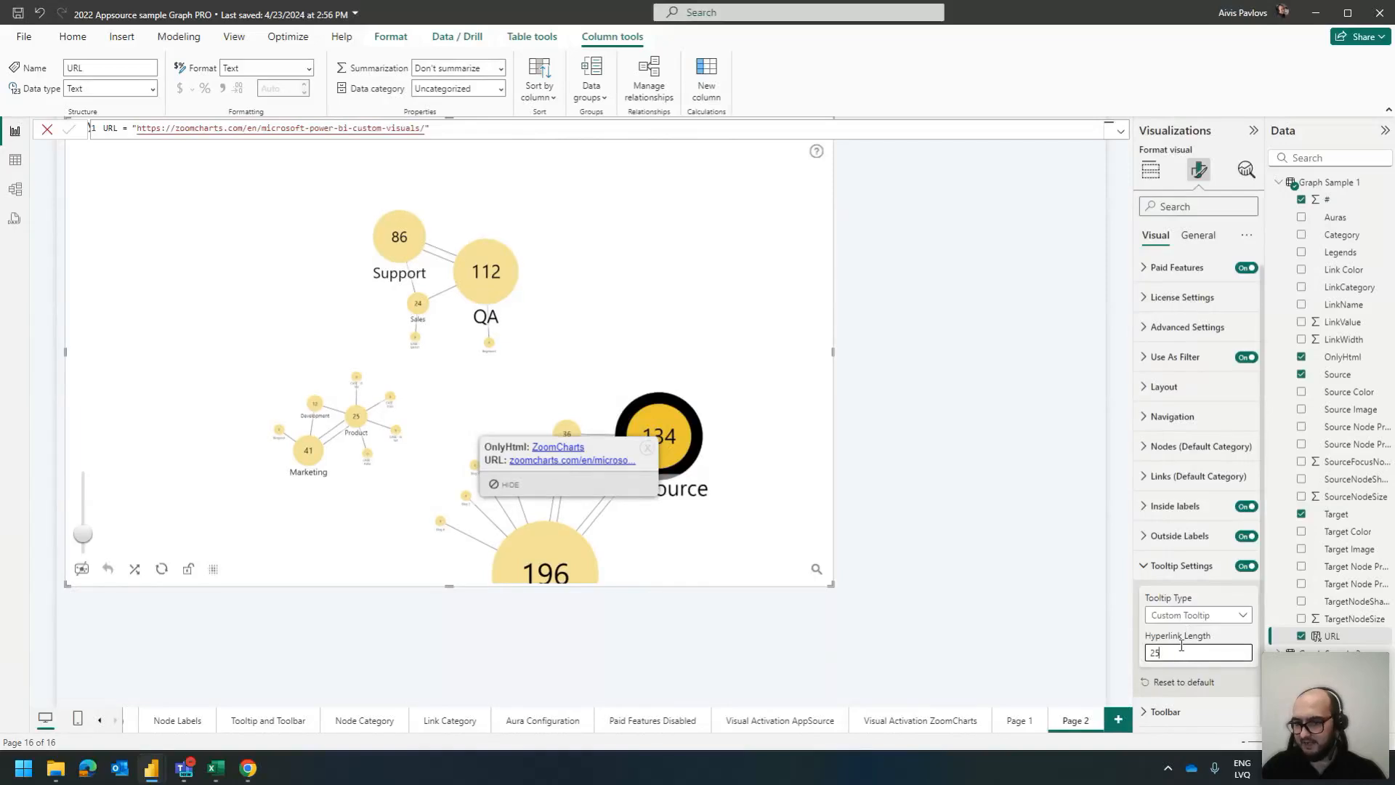
text(50)
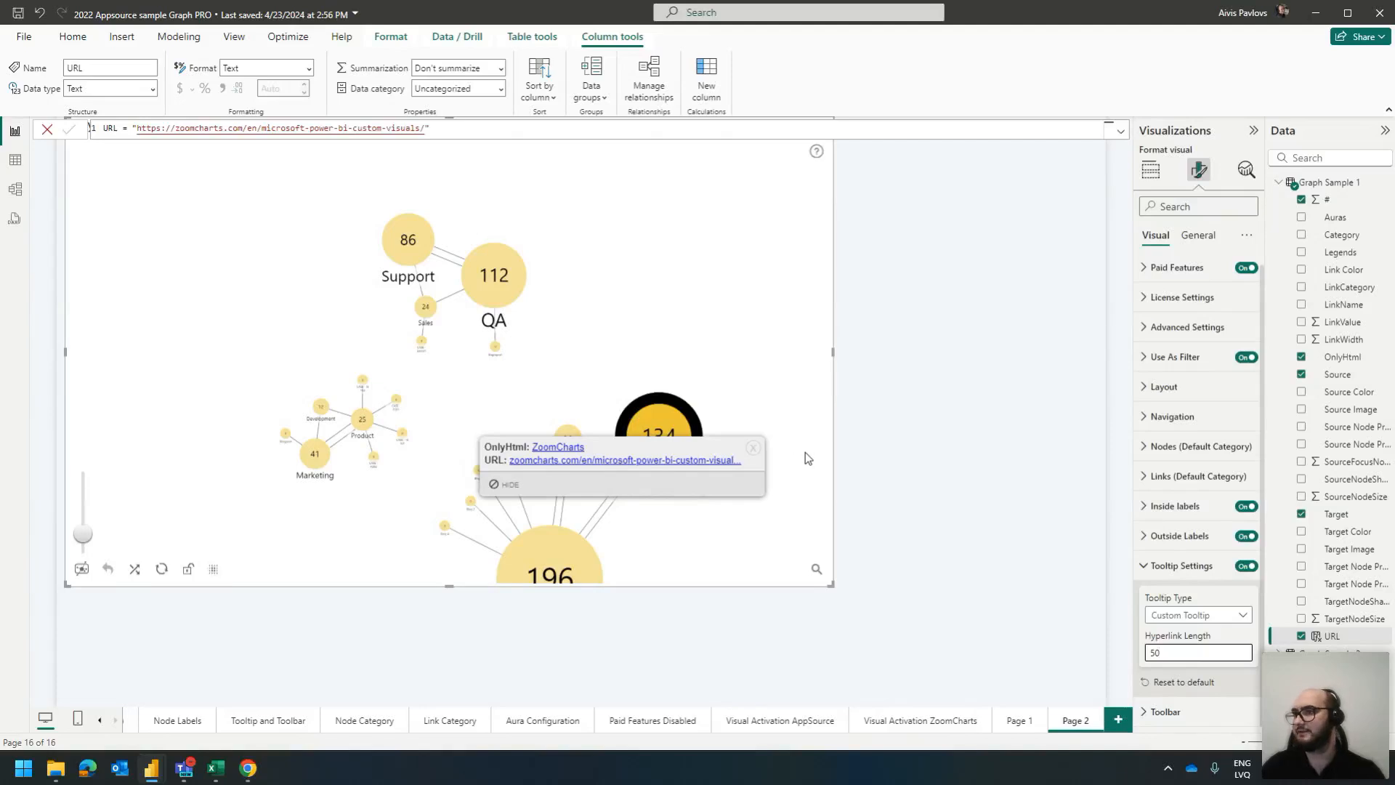
Follow the tooltip's ZoomCharts link to the Drill Down Graph PRO web page, then close the browser
click(565, 453)
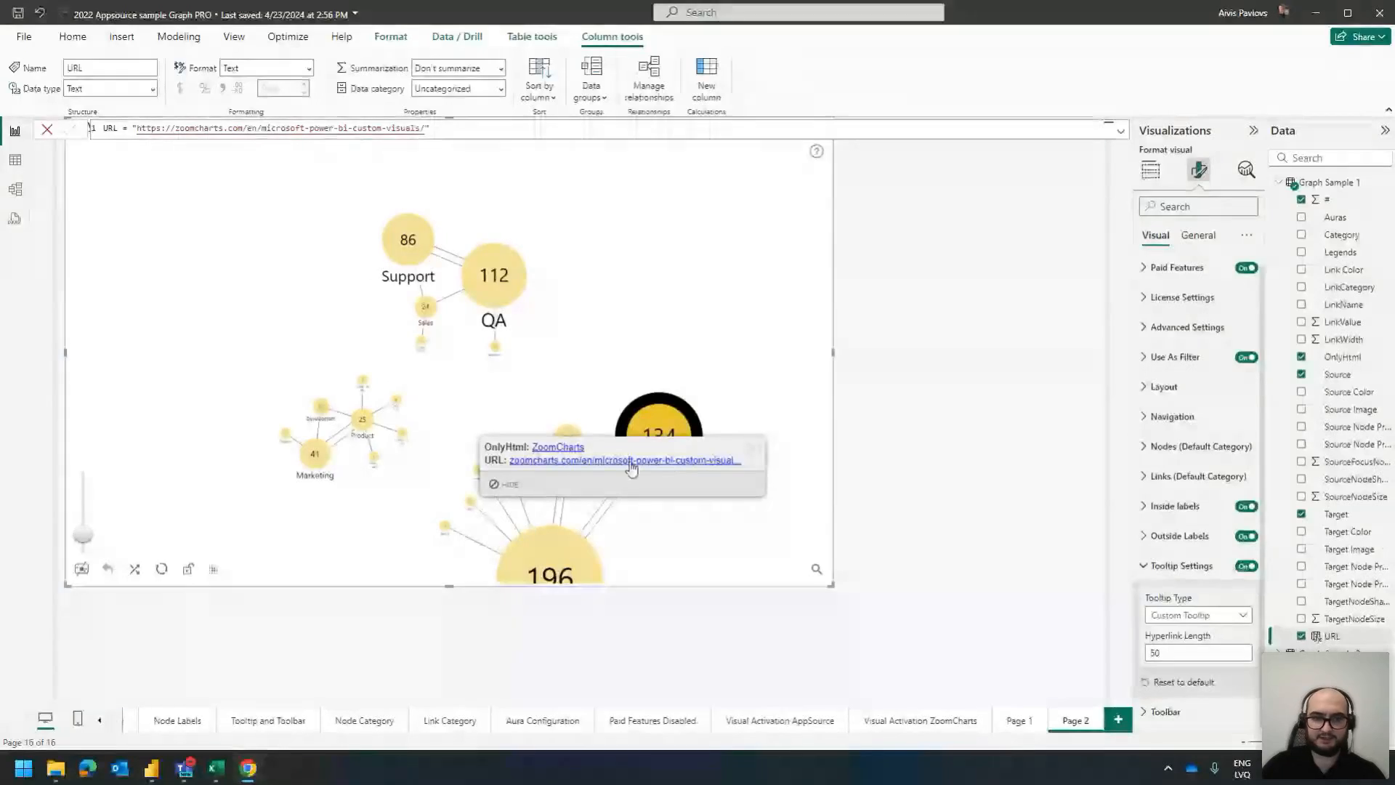
click(560, 448)
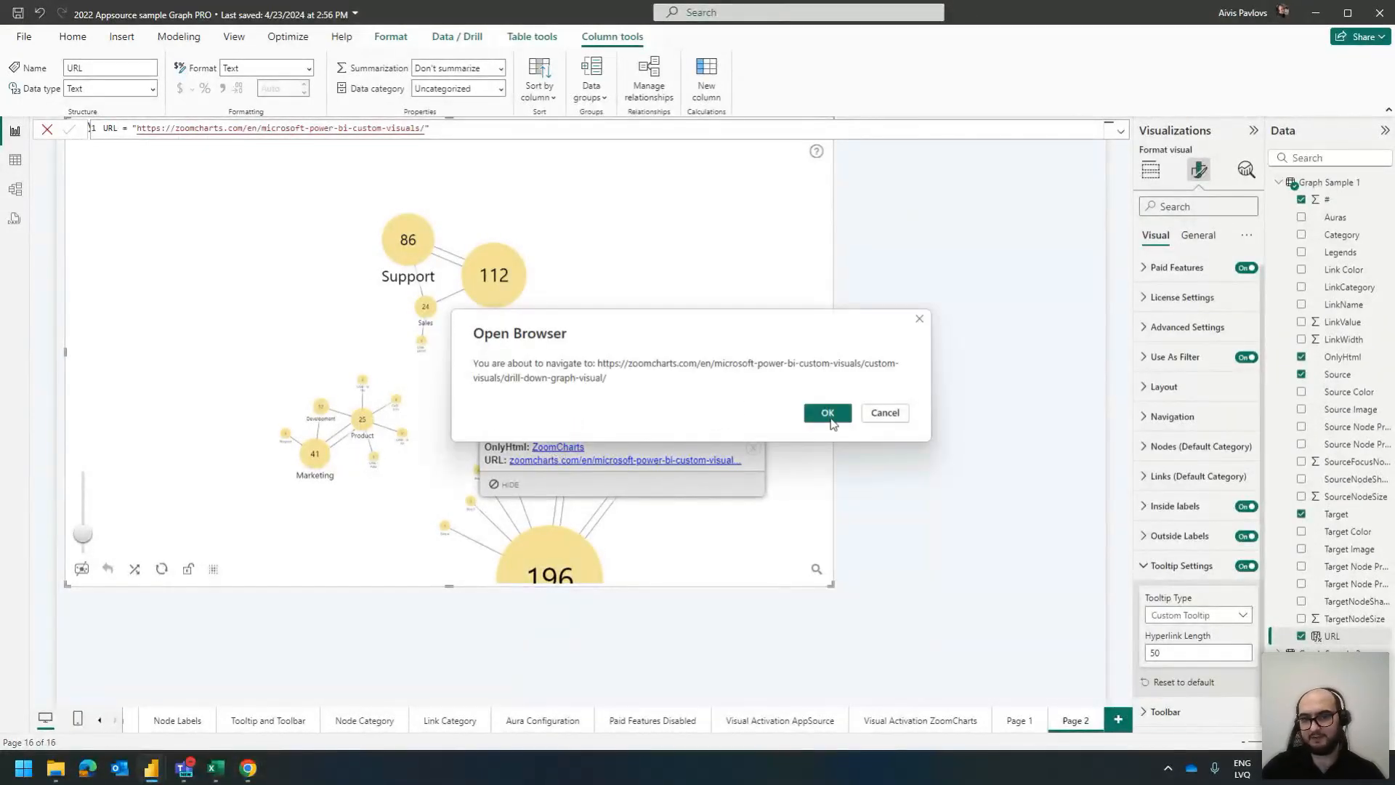
click(833, 420)
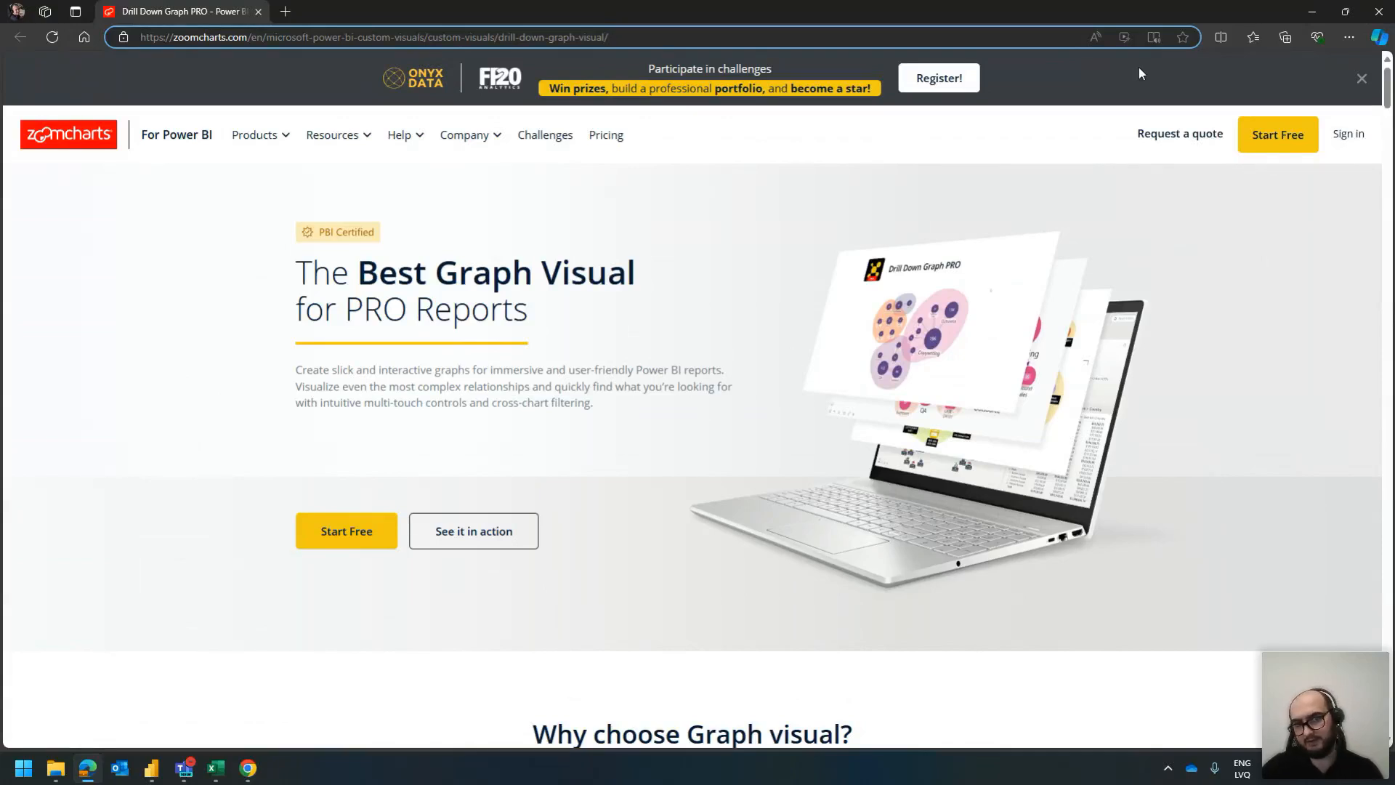
click(1385, 13)
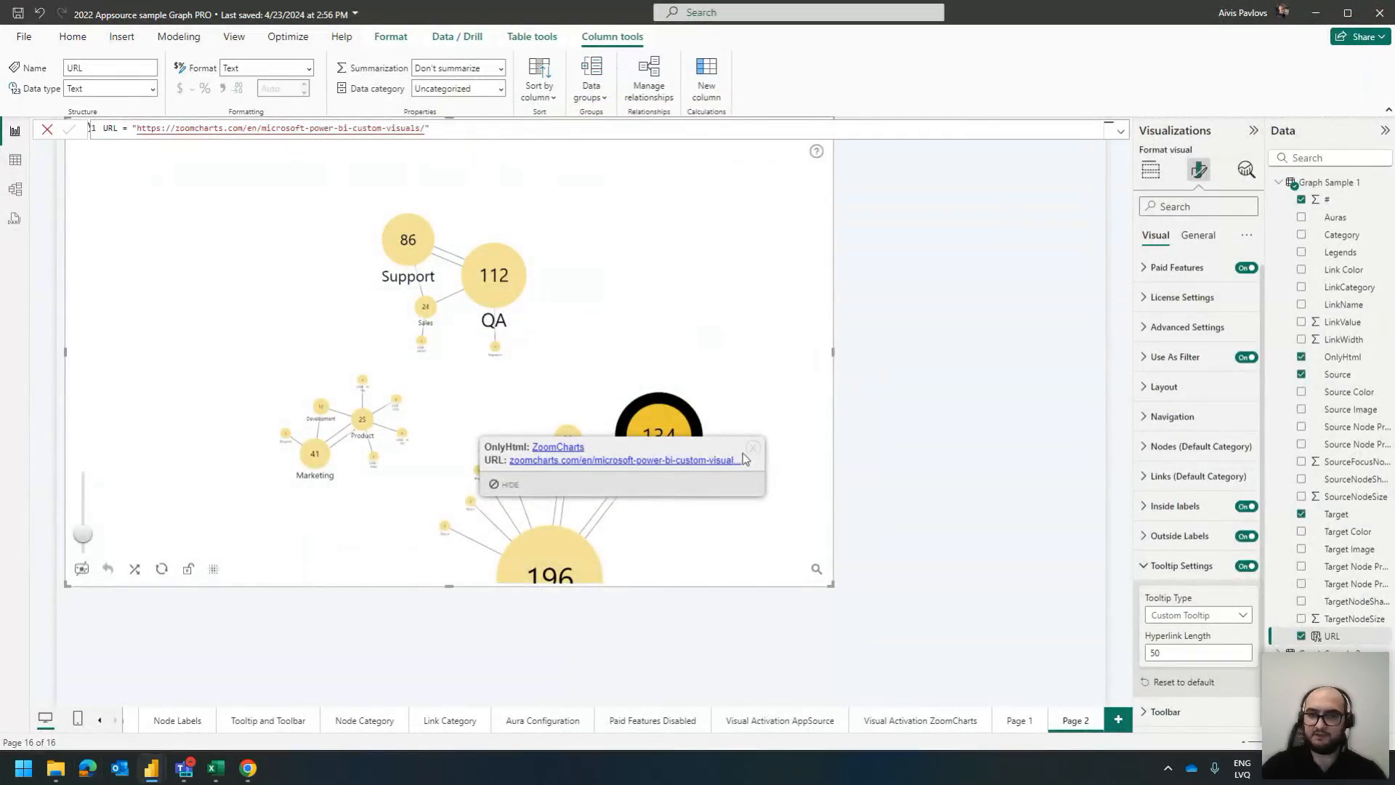
Go to the Layouts and Navigation report page, view node C's tooltip in the hierarchy graph, and clear the selection
click(602, 668)
click(99, 722)
click(320, 721)
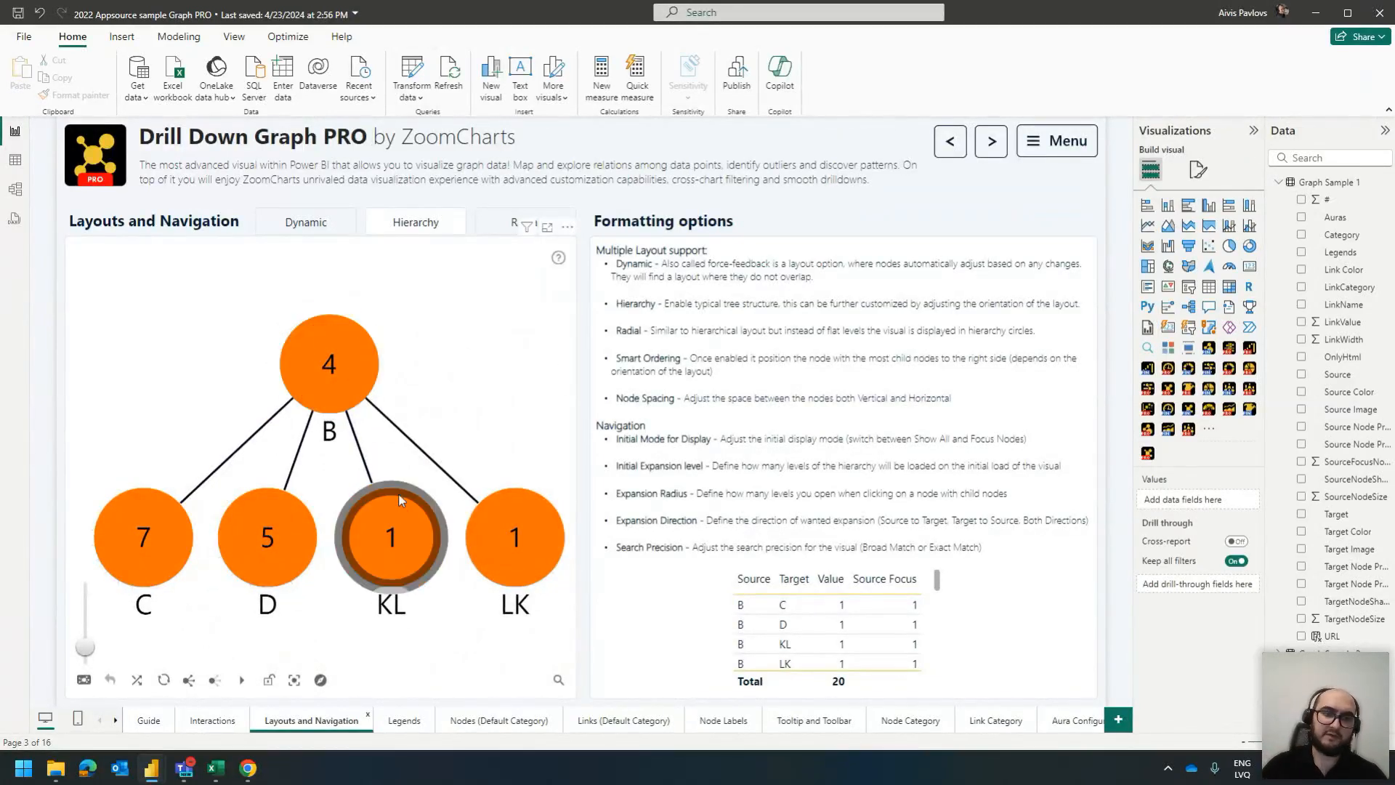
click(175, 529)
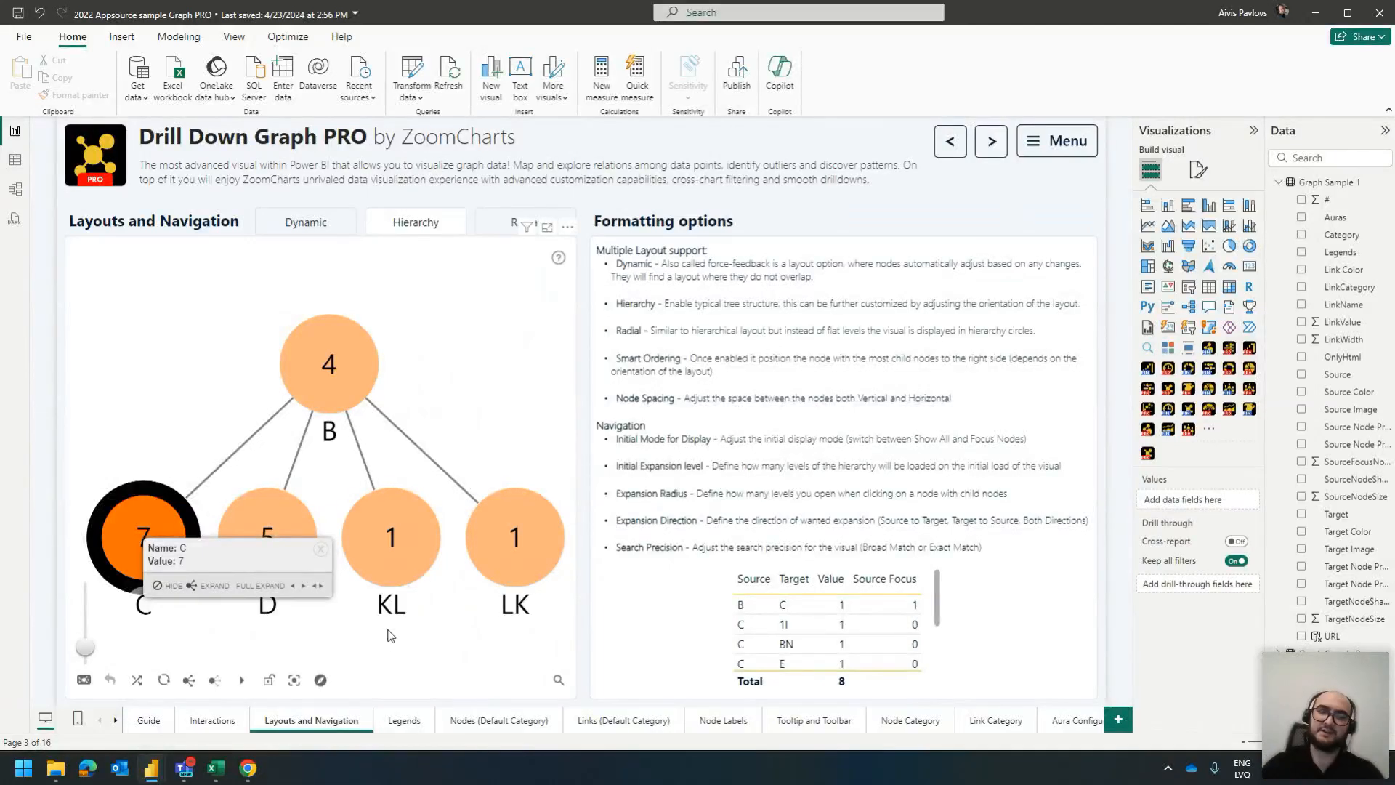
click(430, 383)
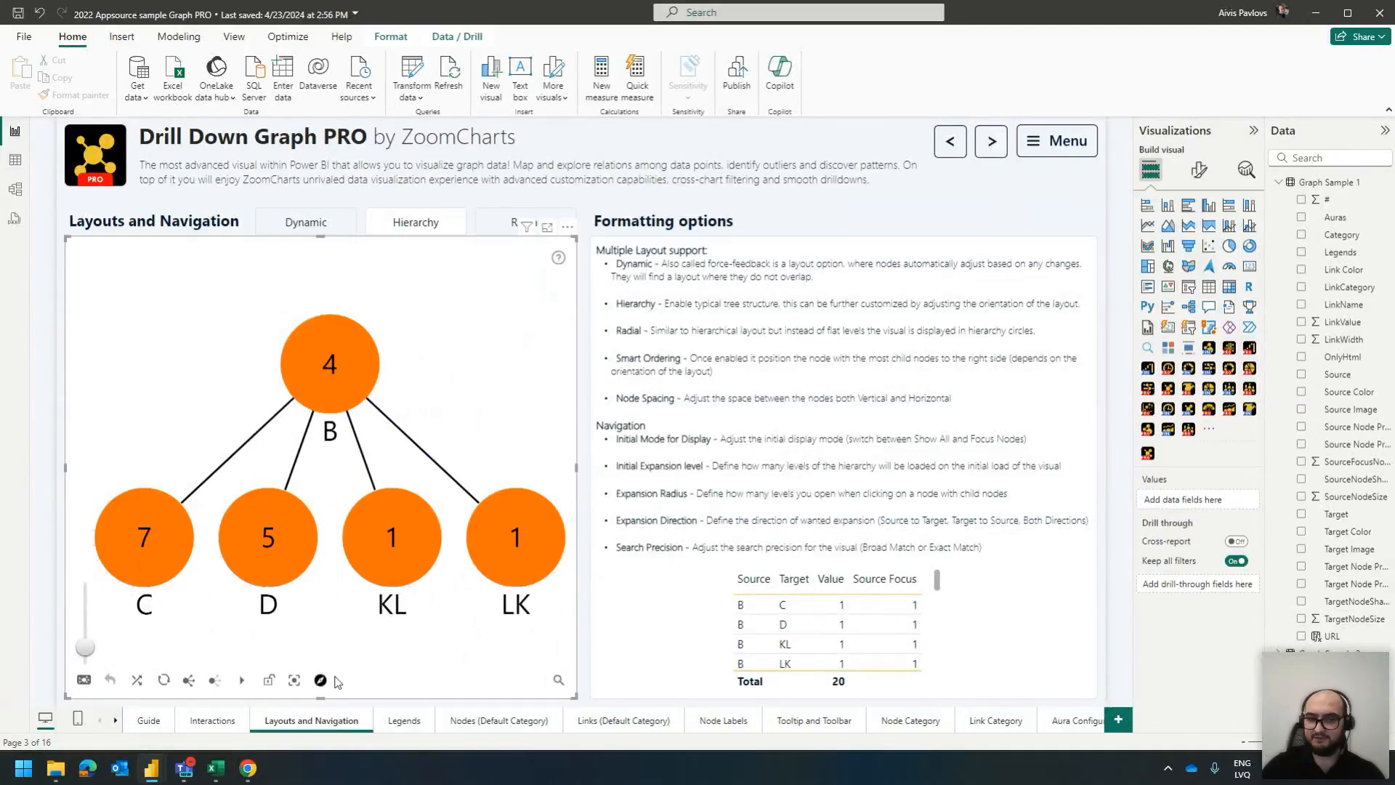
Expand nodes C and BN in the hierarchy graph, then collapse node C
click(167, 544)
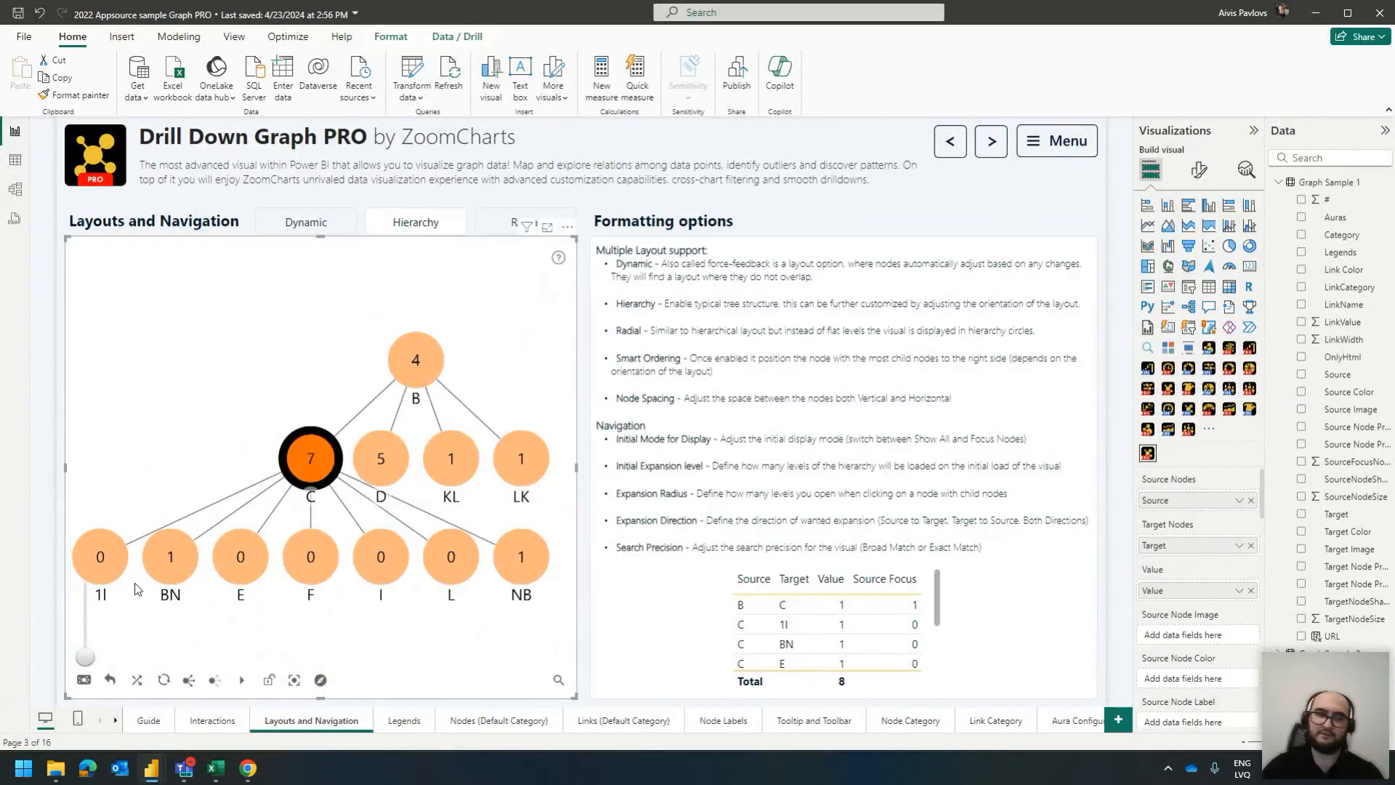
click(168, 563)
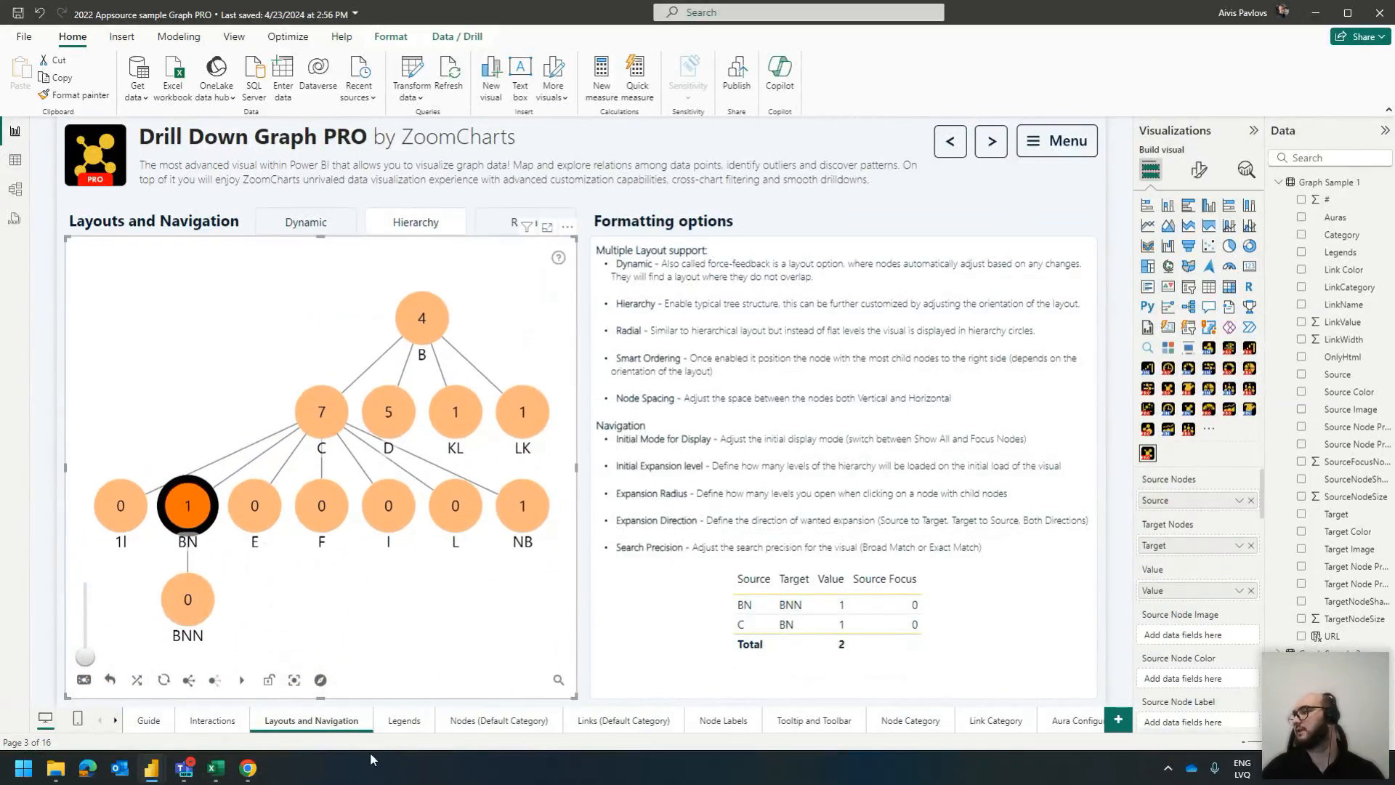
click(311, 420)
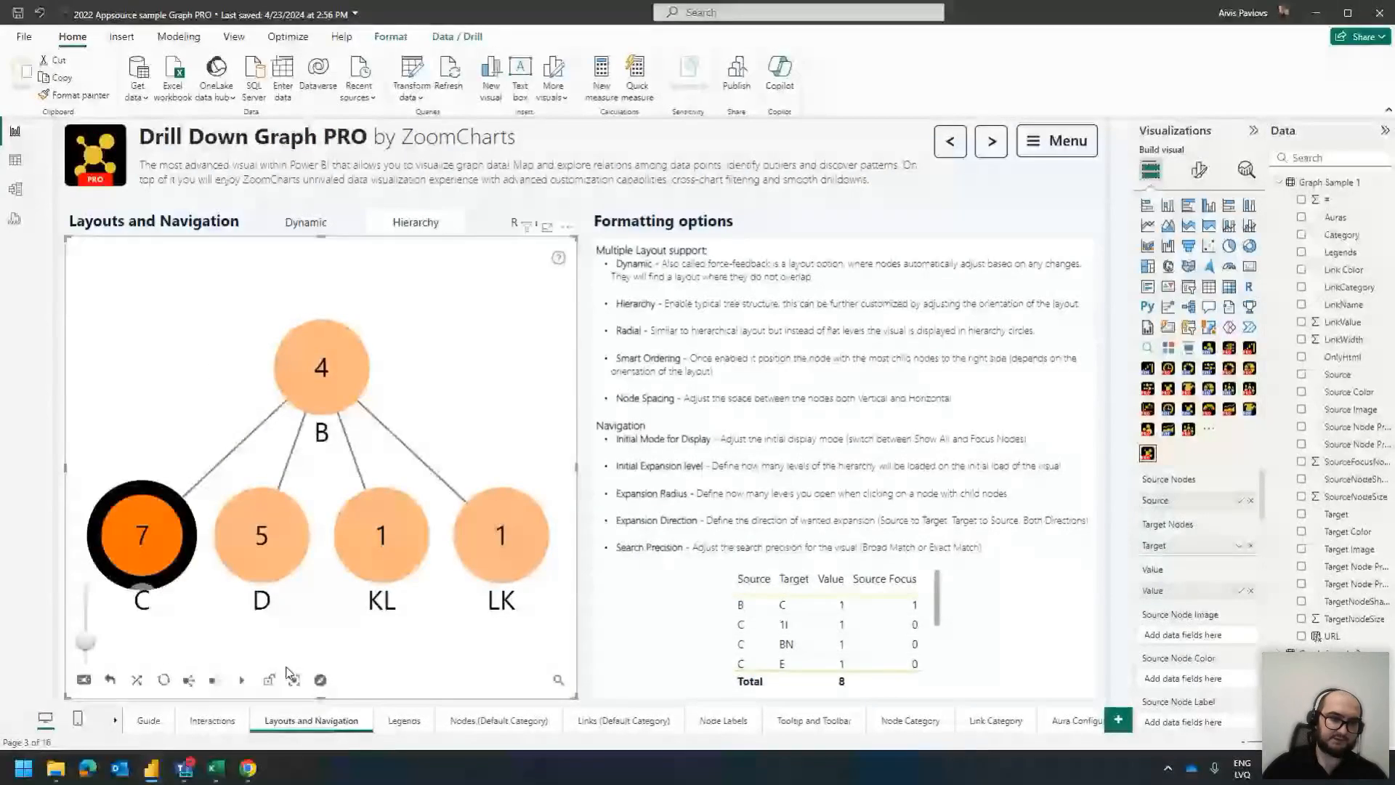
Expand all nodes of the hierarchy graph and clear the node selection
click(191, 683)
scroll(492, 647, down, 3)
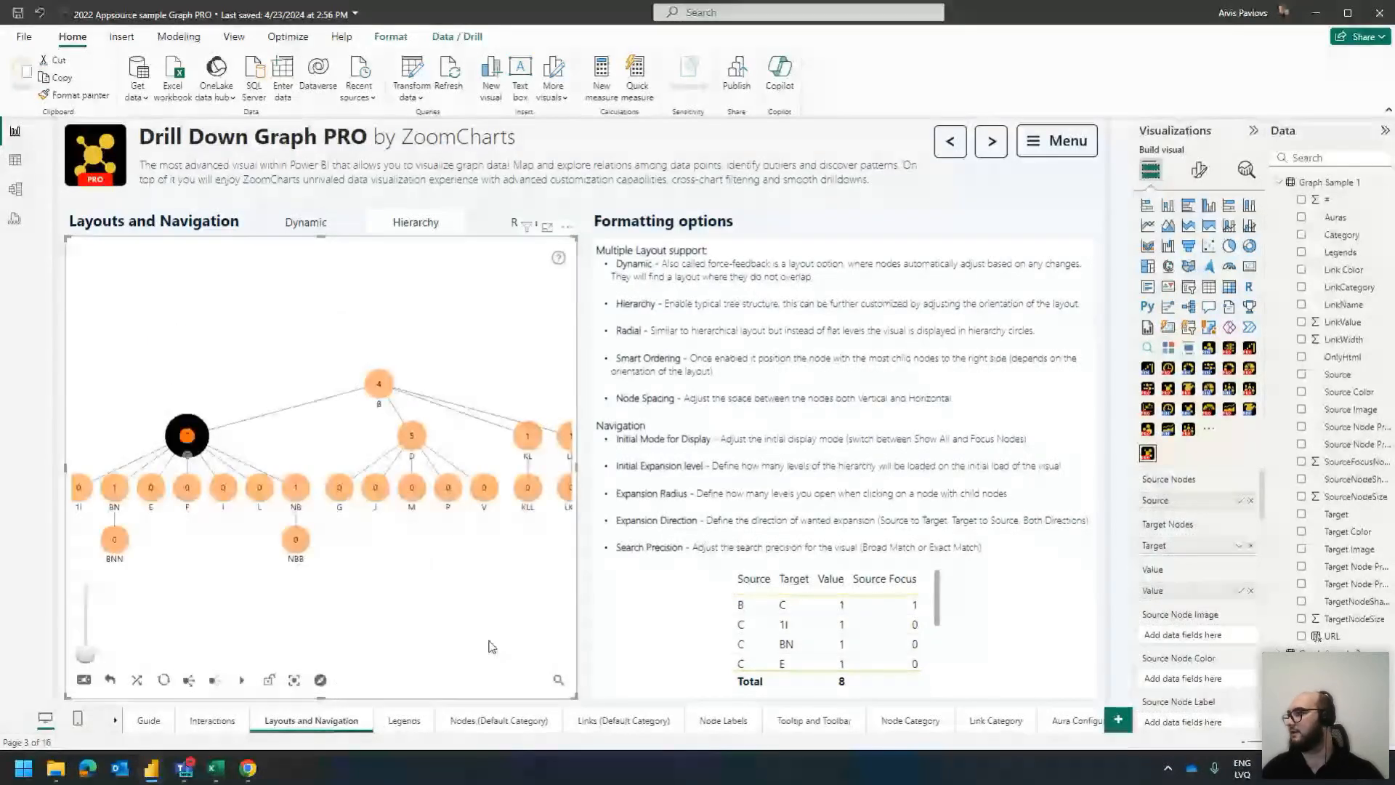
click(492, 647)
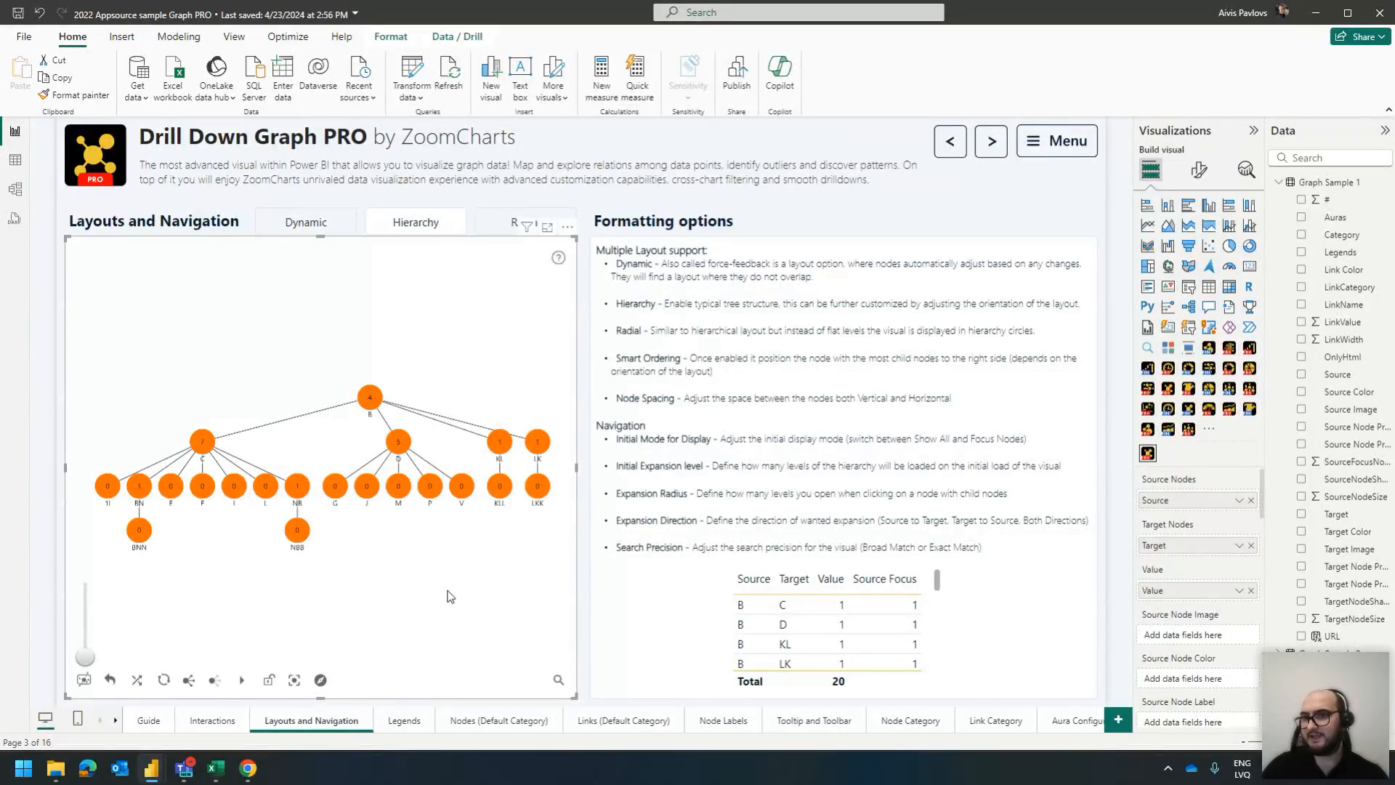
Examine the Source, Target and Source Focus columns in the Graph Sample 2 table data and return to the report page
click(15, 160)
click(1285, 182)
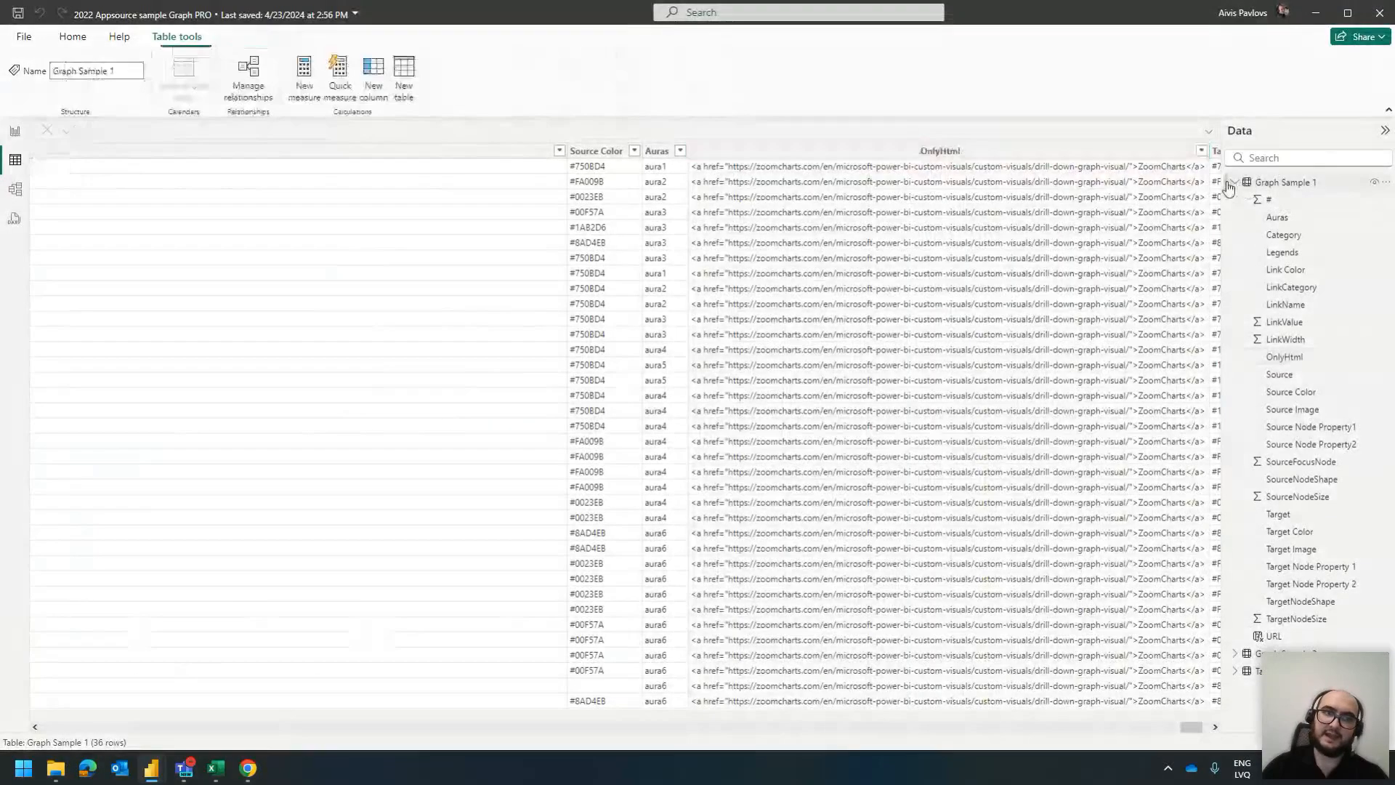
click(1286, 199)
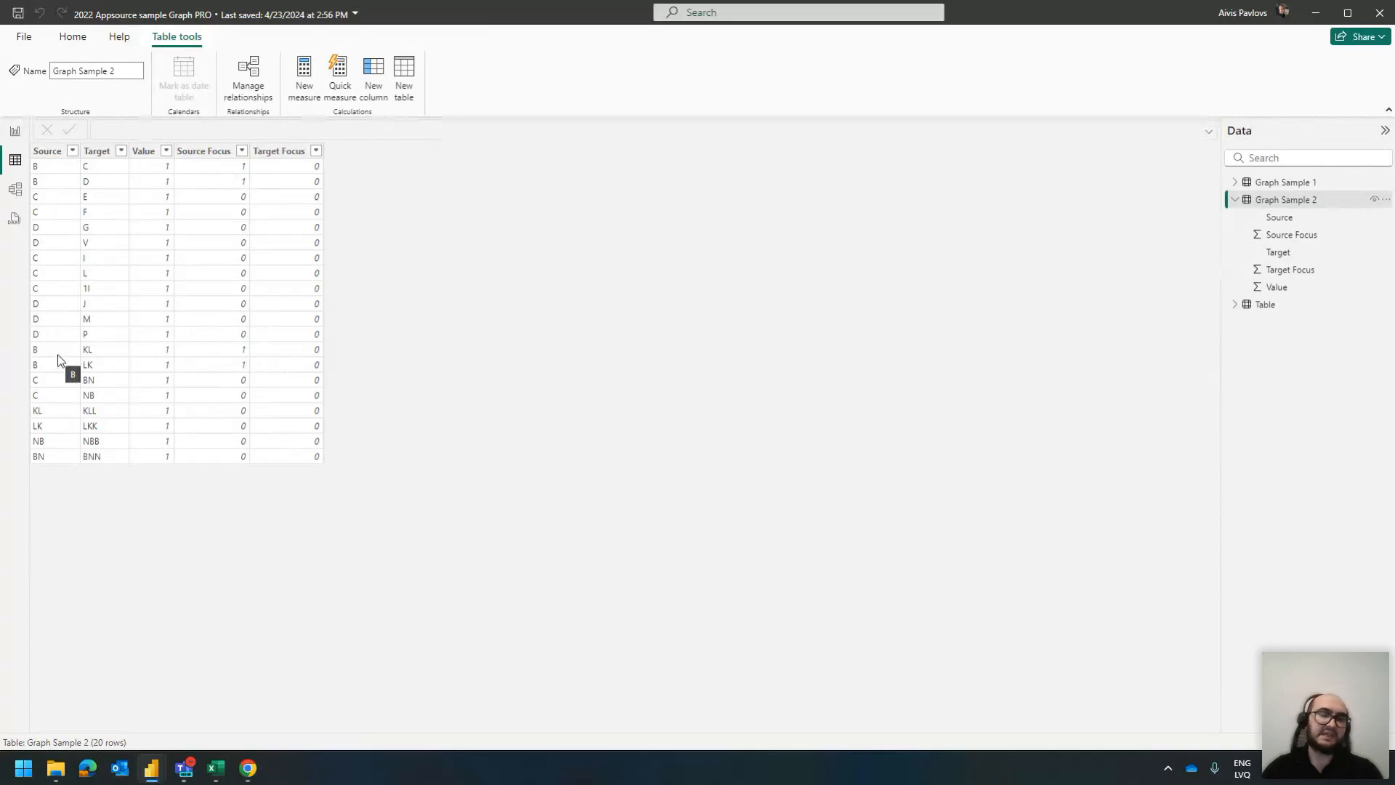
click(13, 130)
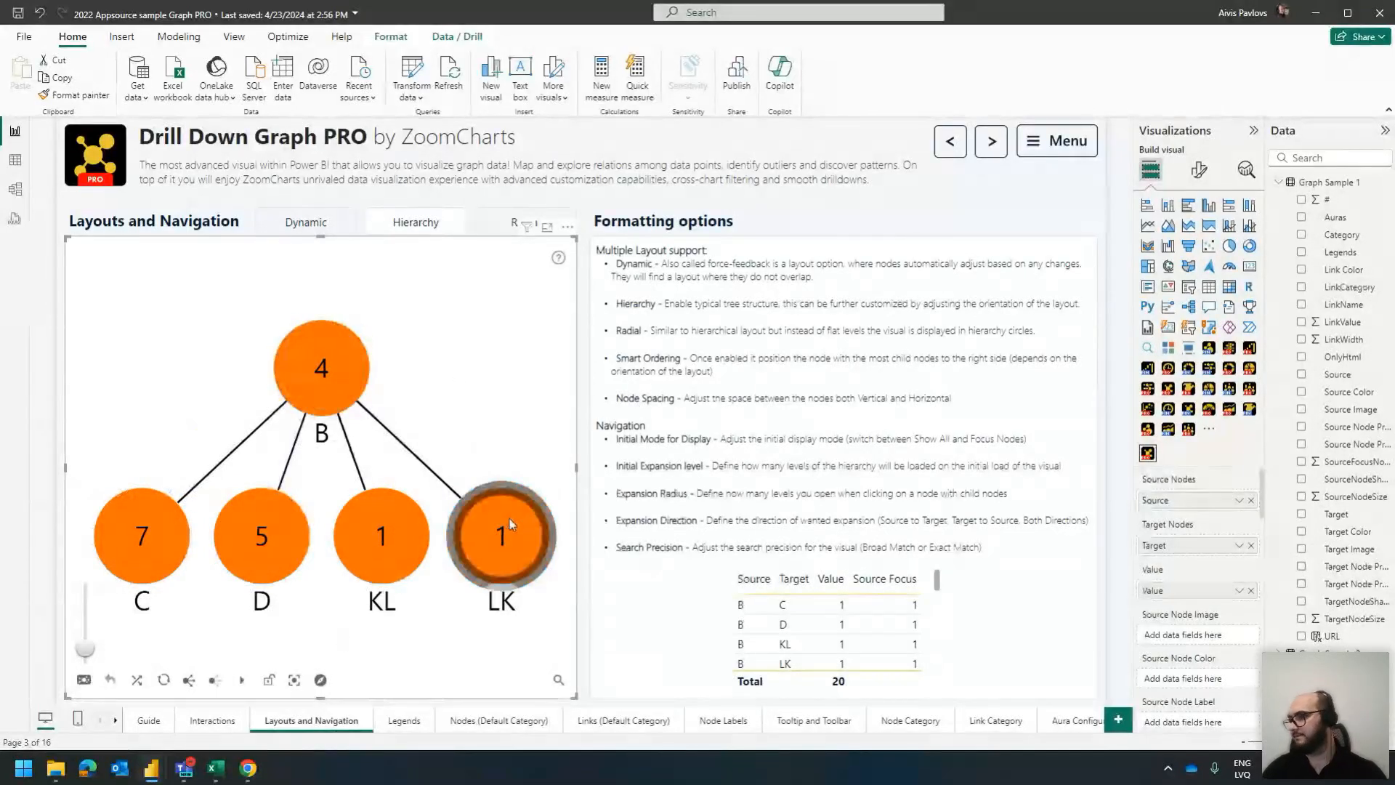
Set the Initial Node Expansion Level in the hierarchy graph's Navigation settings to 0 and reset the graph
click(1200, 175)
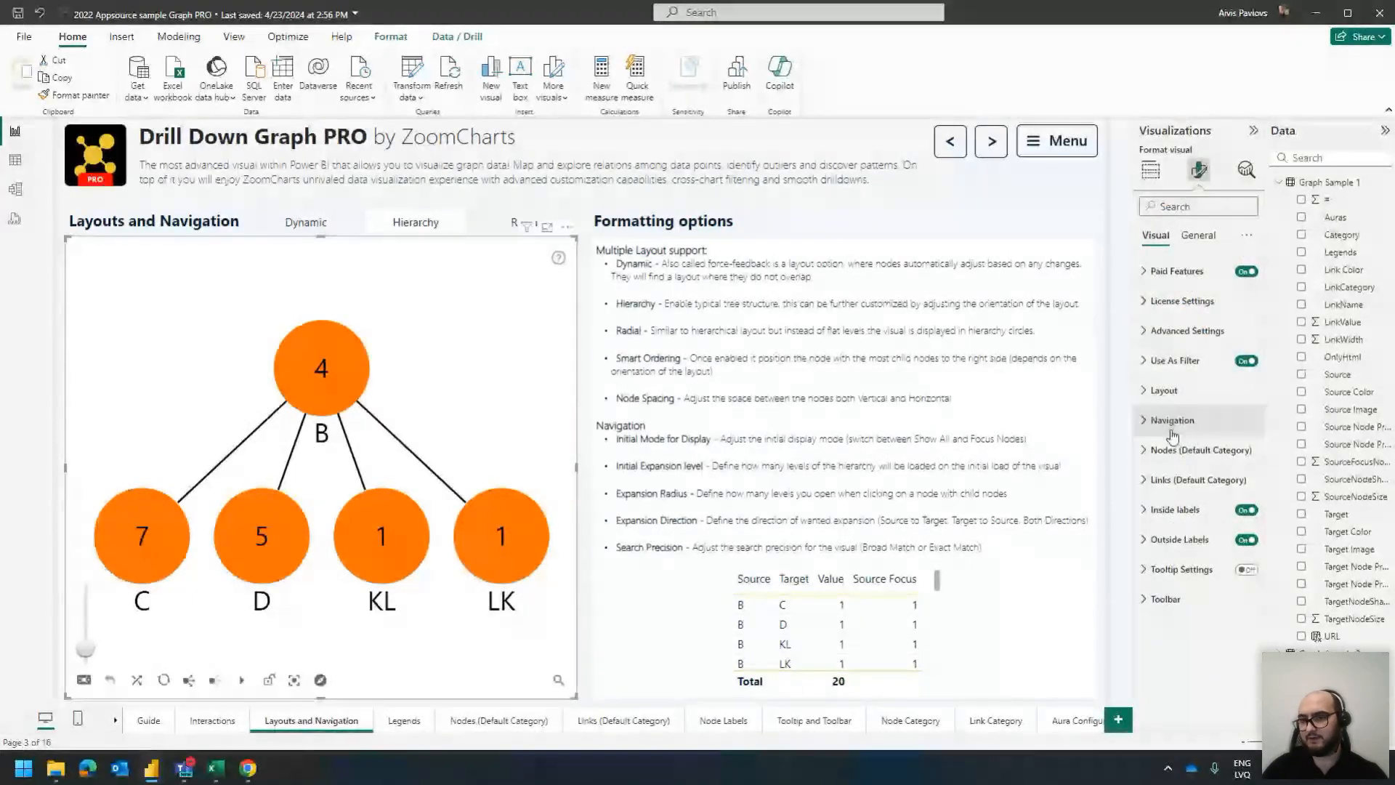
click(1165, 423)
scroll(1168, 426, down, 1)
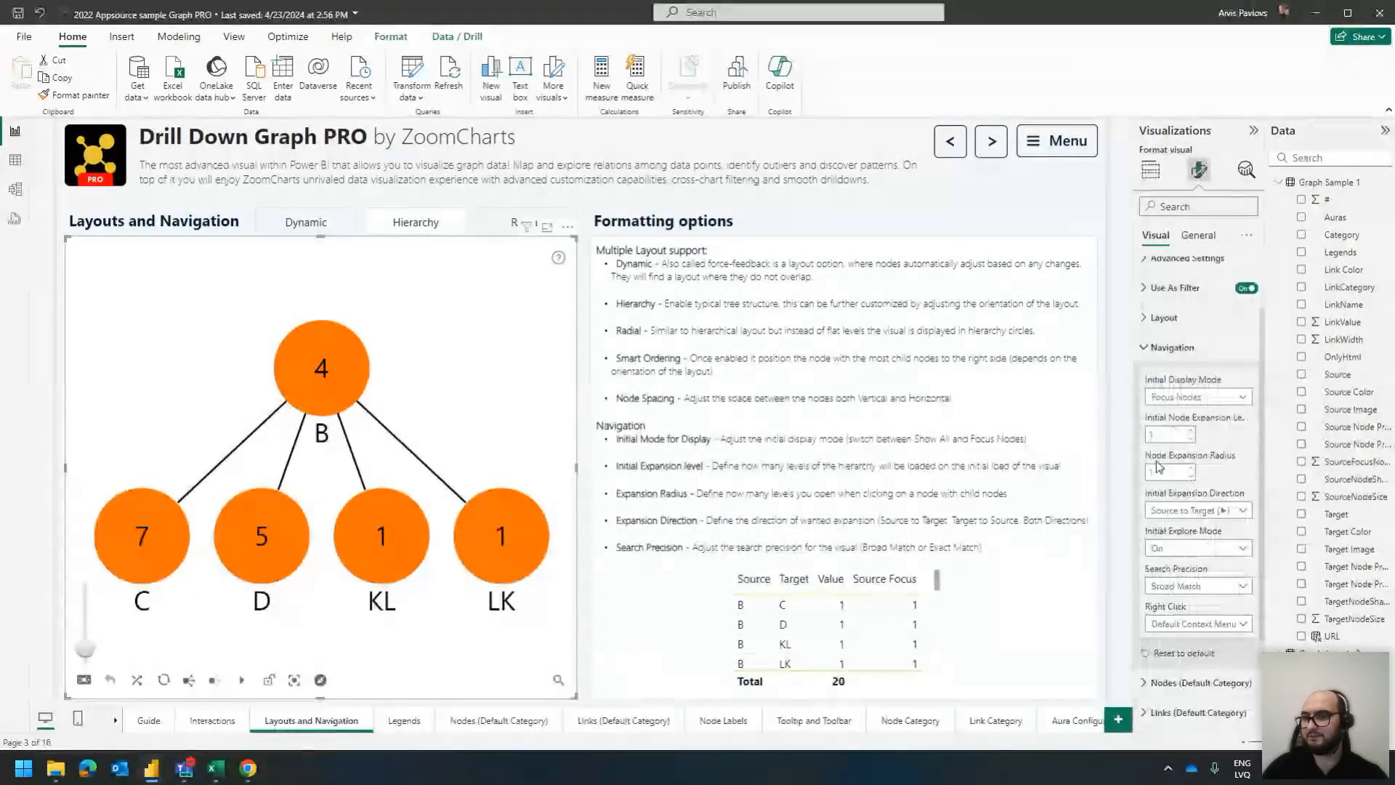
drag(1138, 455, 1119, 436)
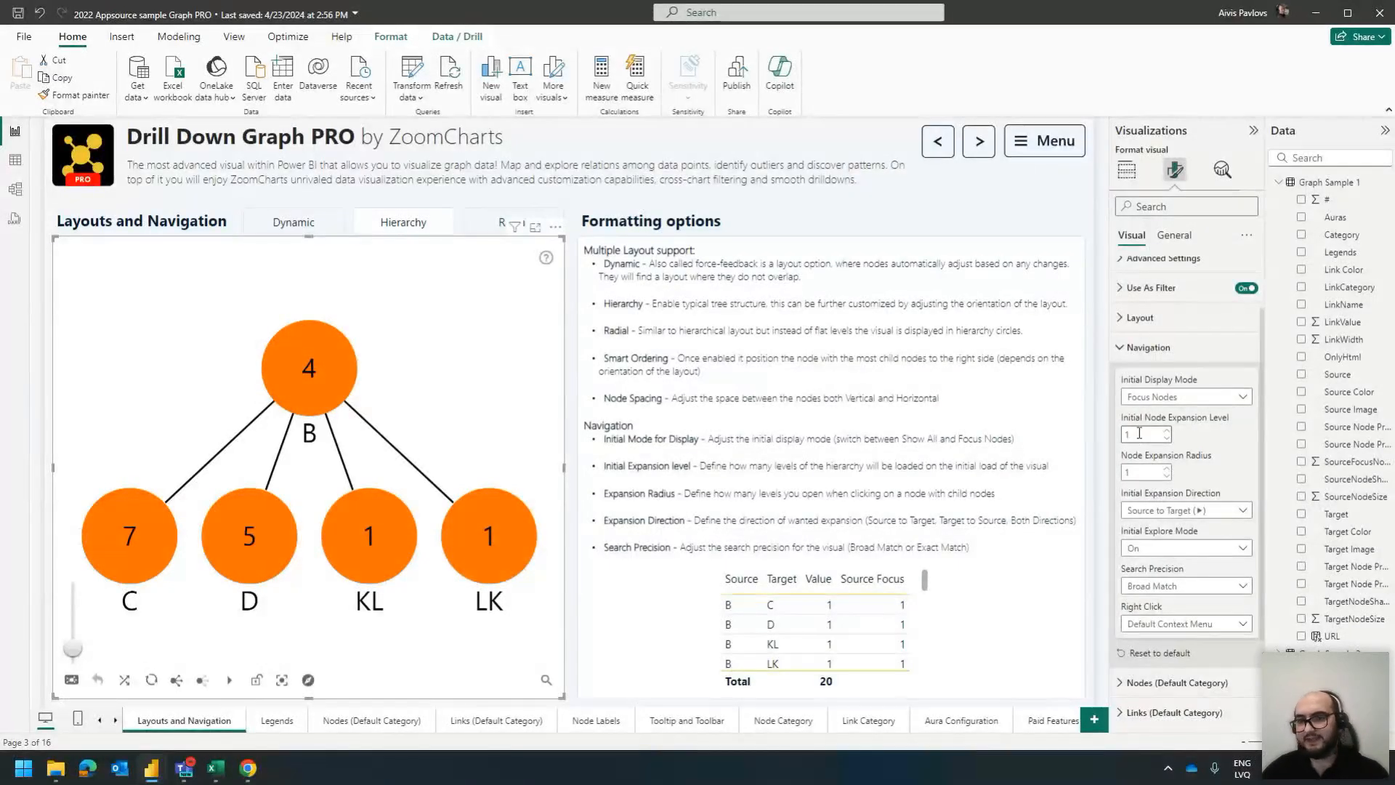
double_click(1150, 434)
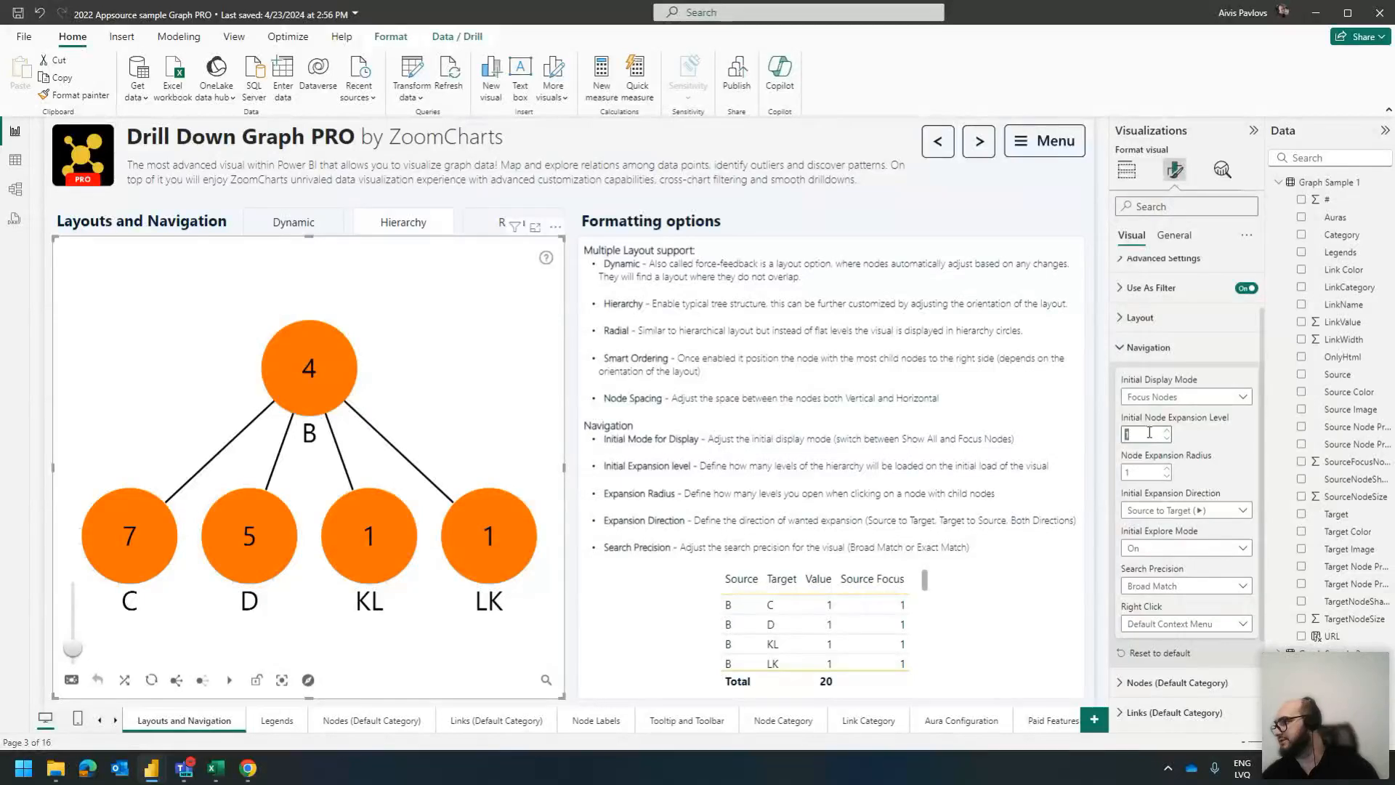
text(0)
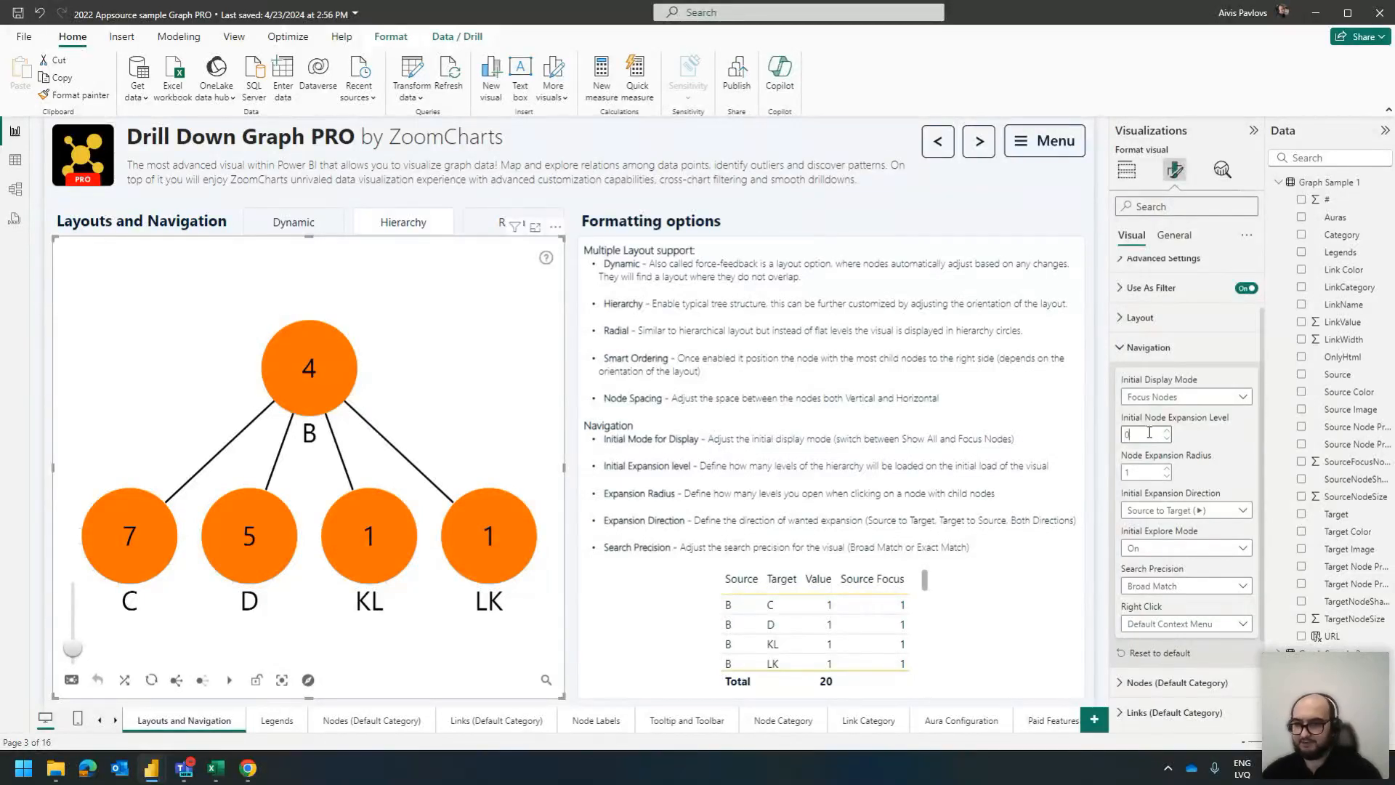
click(151, 680)
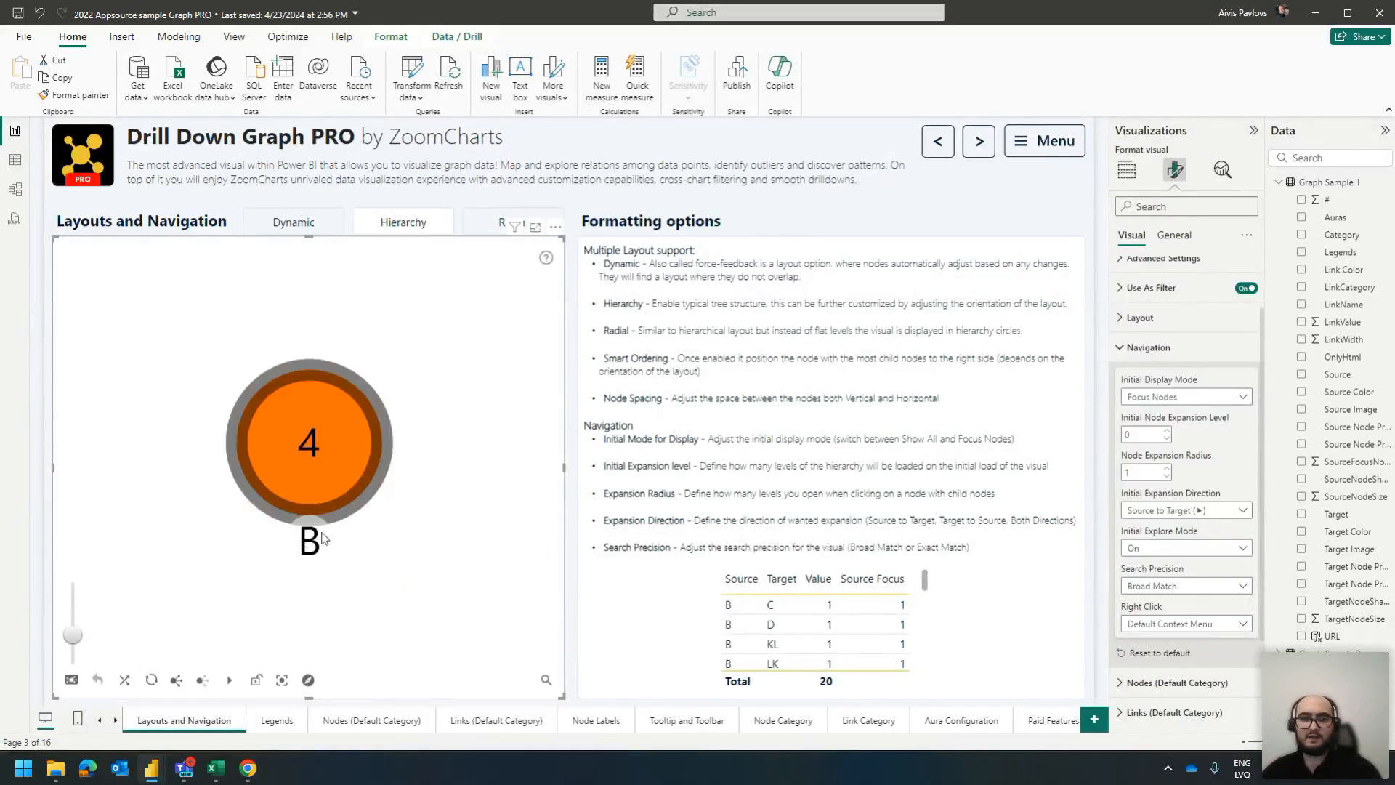
Set the Node Expansion Radius of the hierarchy graph to 2
click(1145, 474)
click(1205, 473)
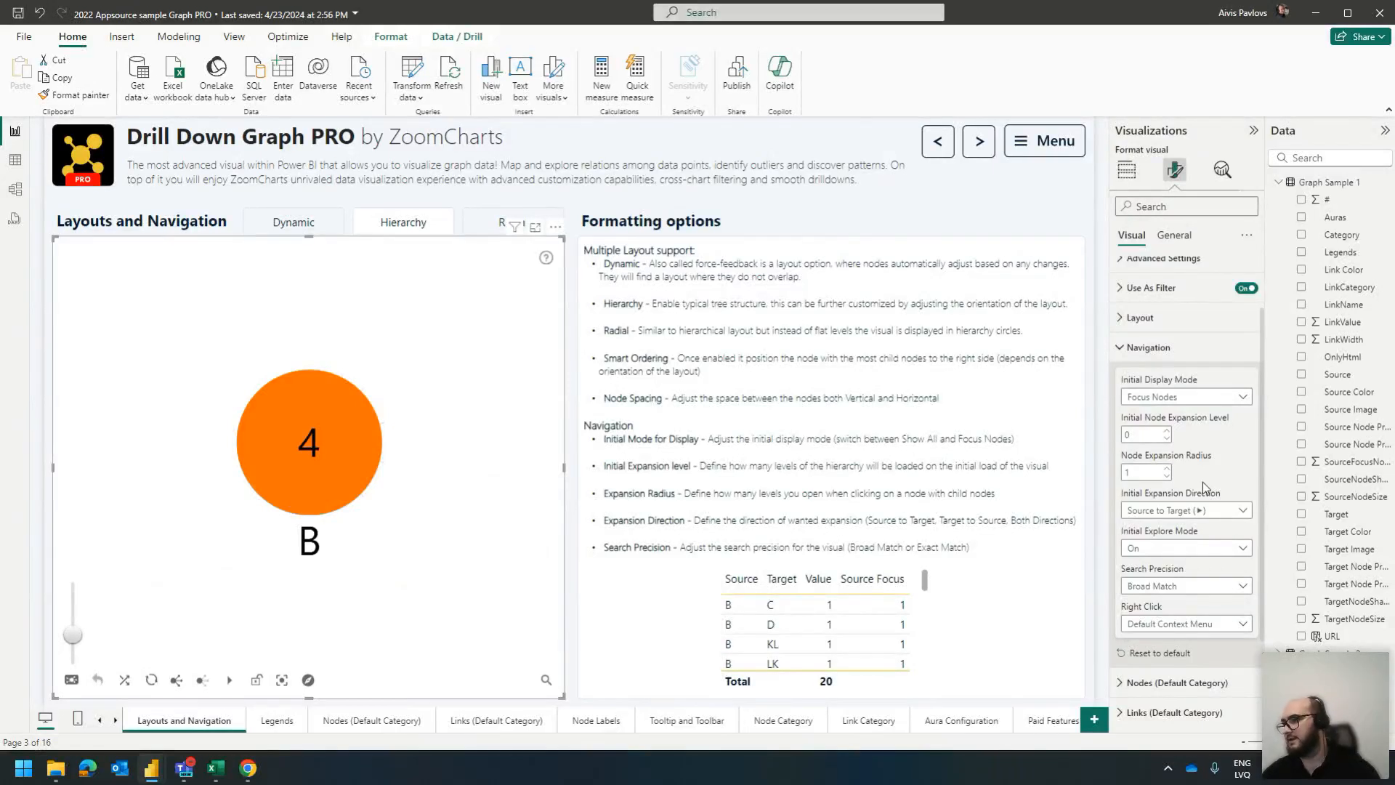
click(1145, 473)
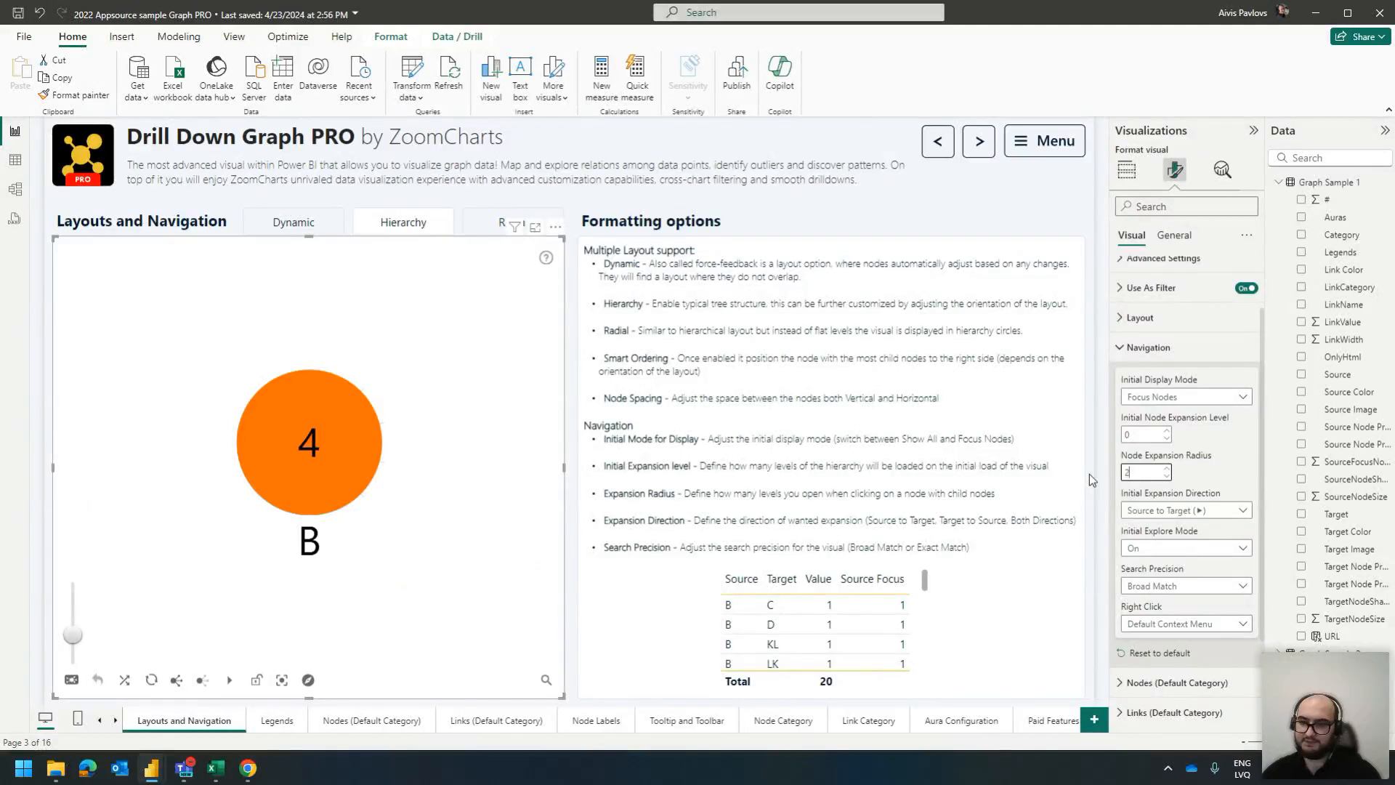
Apply the Node Expansion Radius of 2, expand node B in the hierarchy graph and clear the node selection
text(2)
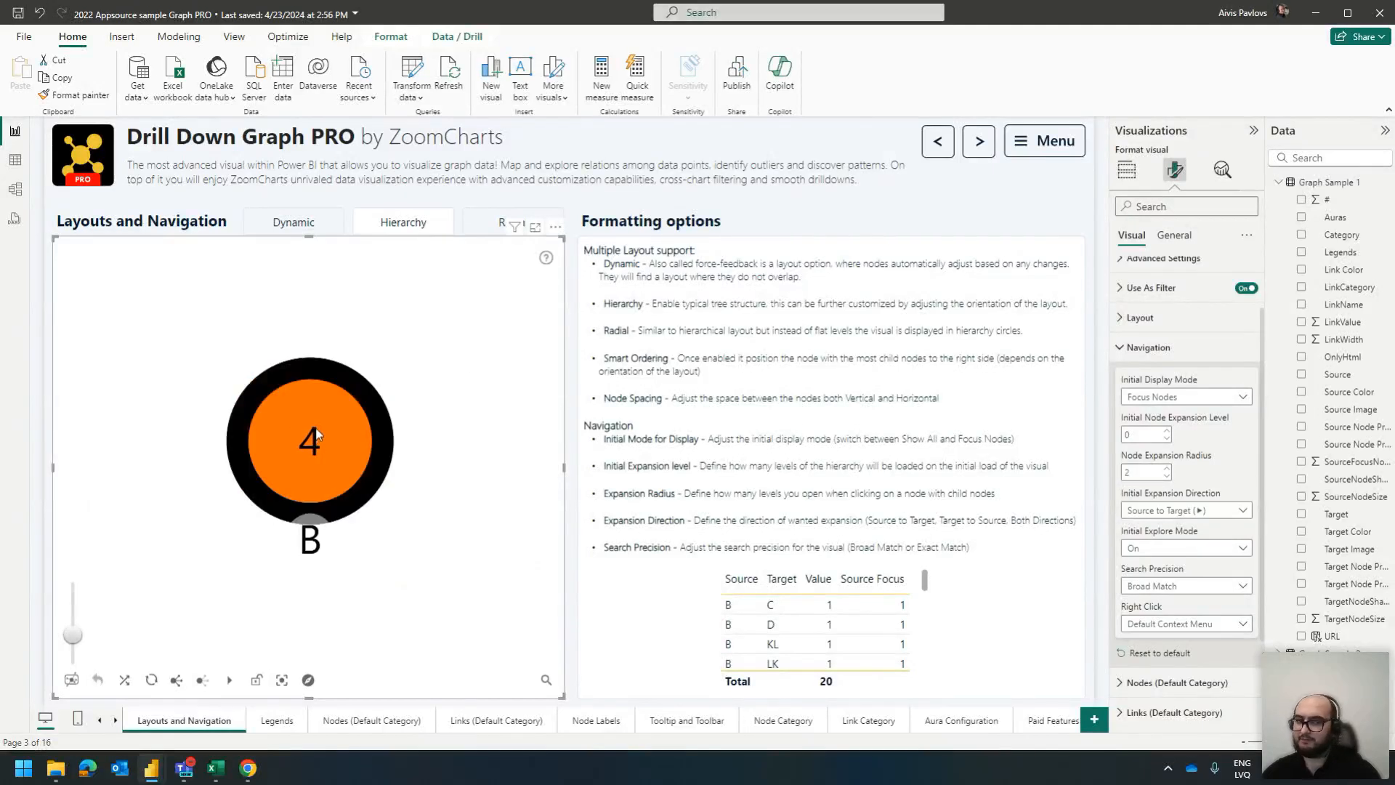
click(319, 436)
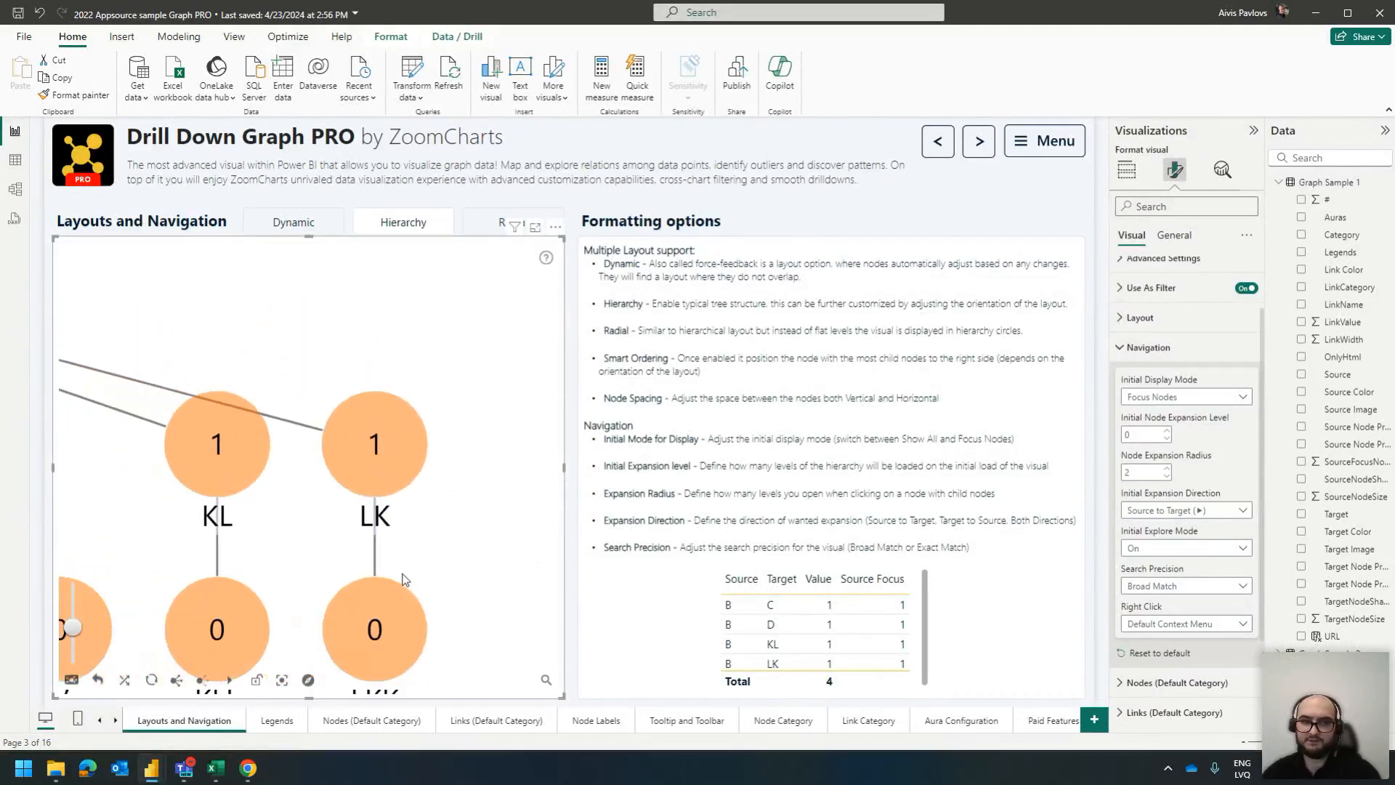
click(441, 659)
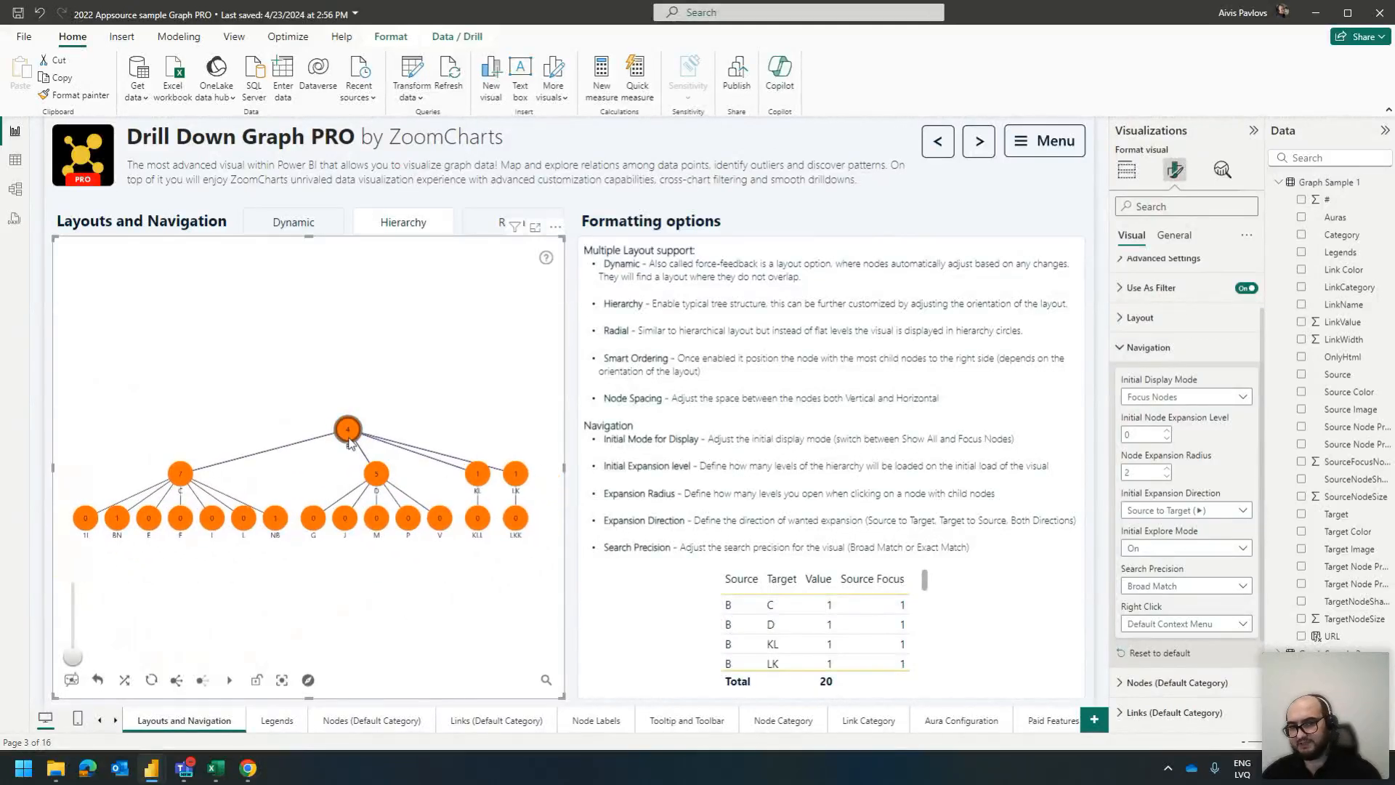
Set the Node Expansion Radius to 1 and expand the hierarchy graph node by node from B down through NB and BN
click(1141, 472)
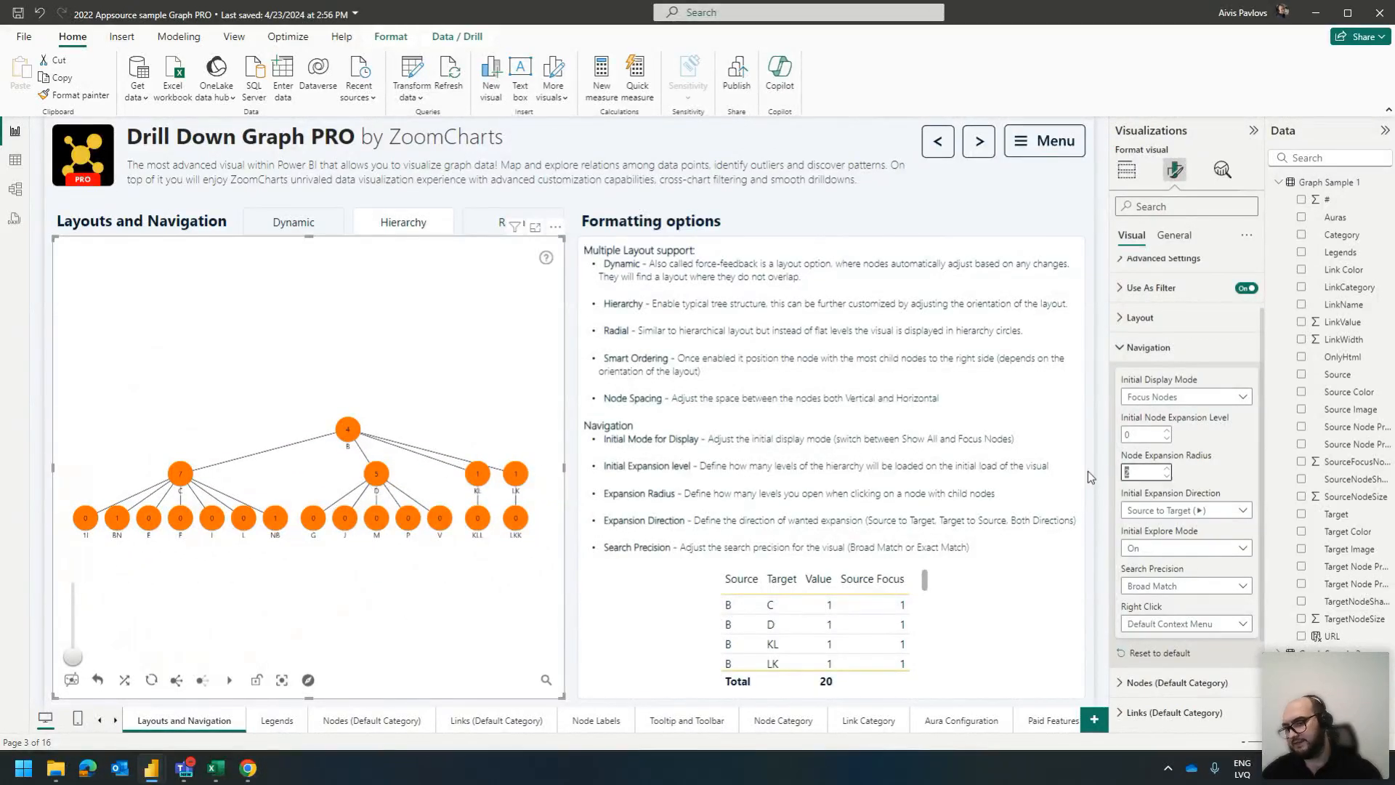
text(1)
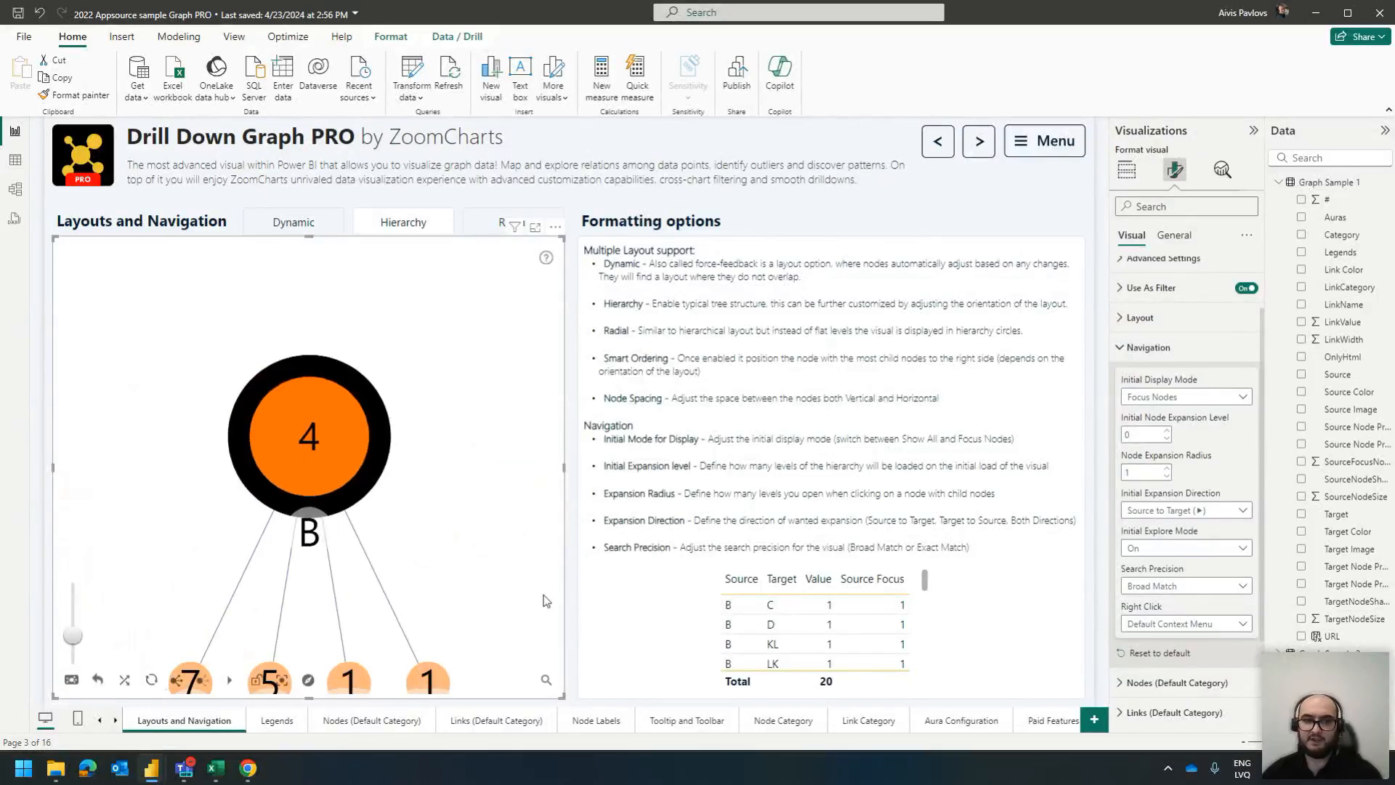
click(232, 570)
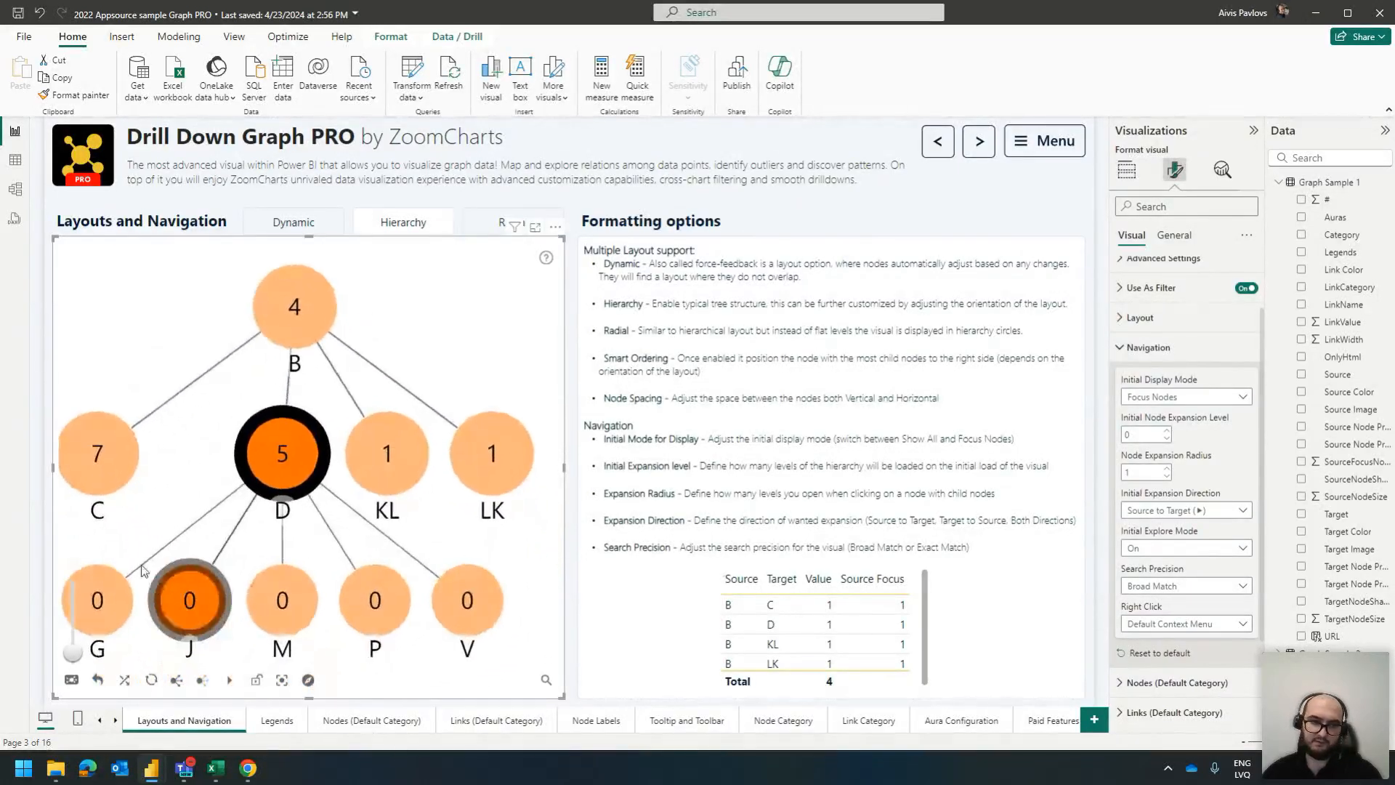
click(311, 546)
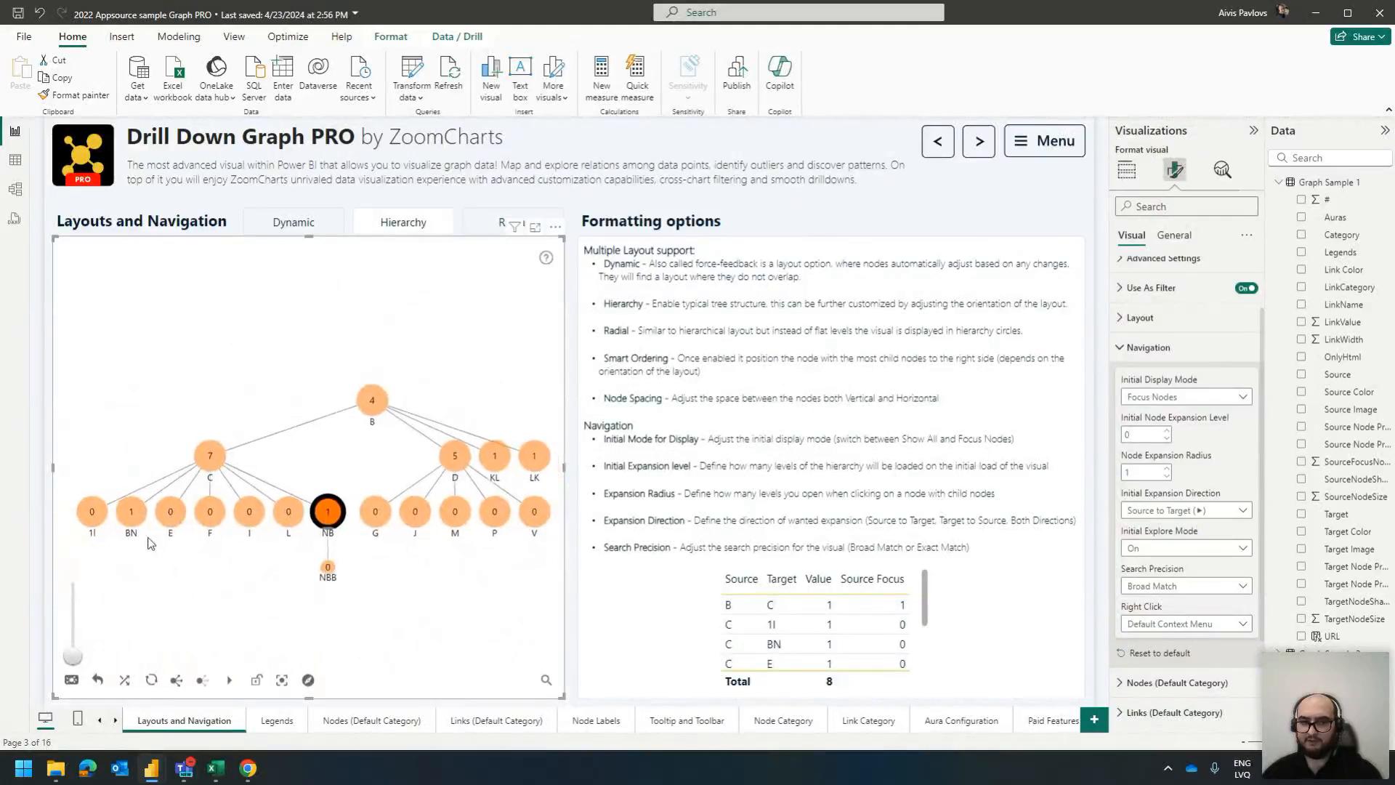
click(135, 504)
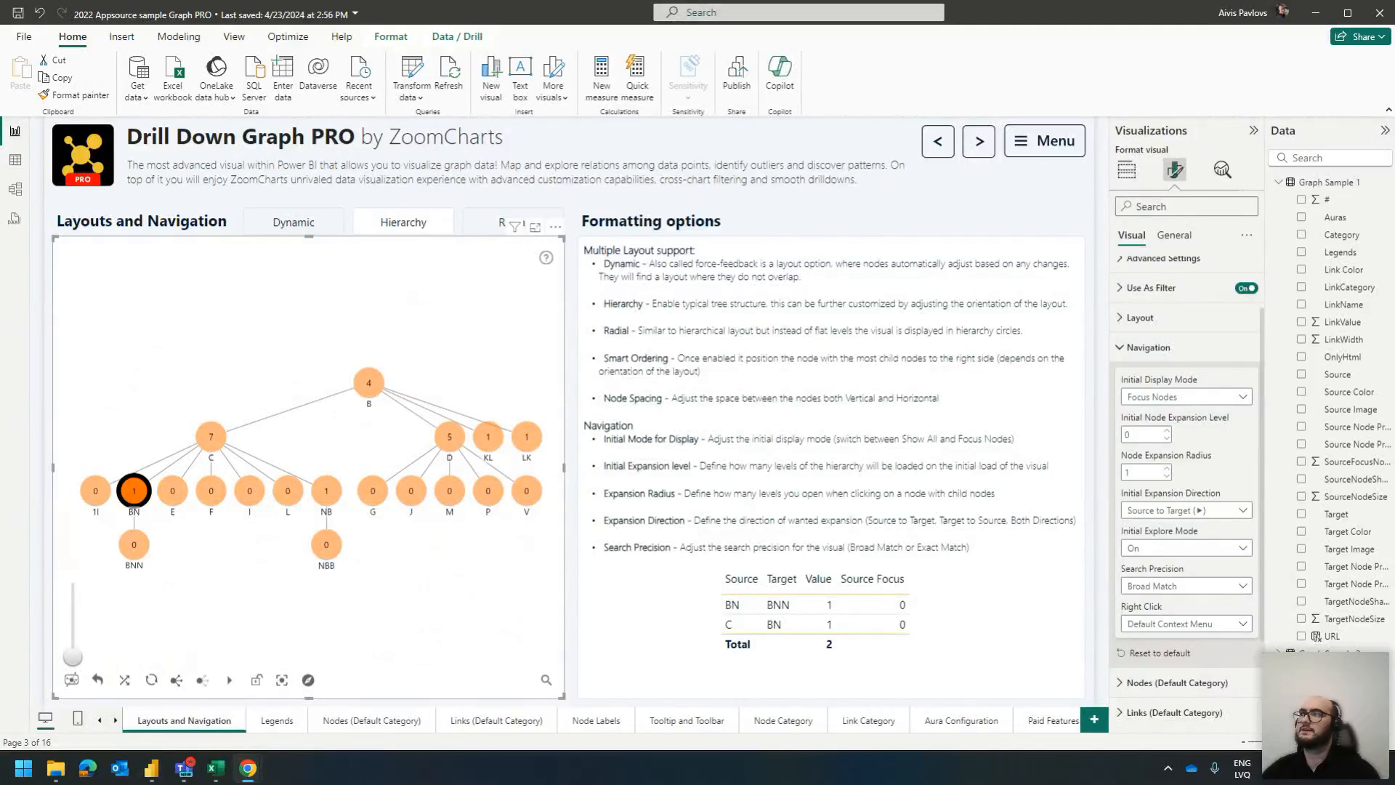
click(352, 322)
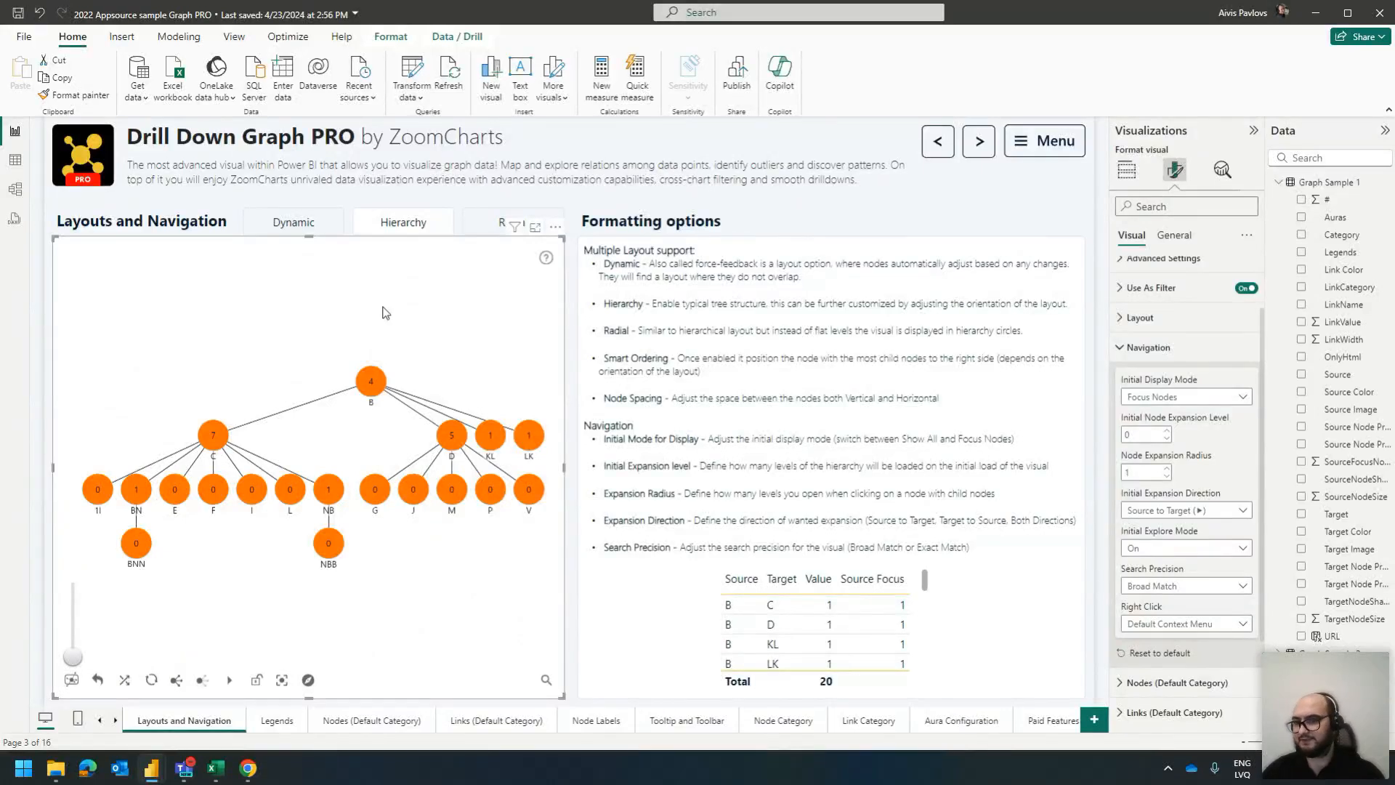
Examine the graph visual's data fields from Source Nodes through Source Focus Nodes and link options to the tooltip fields
click(1127, 169)
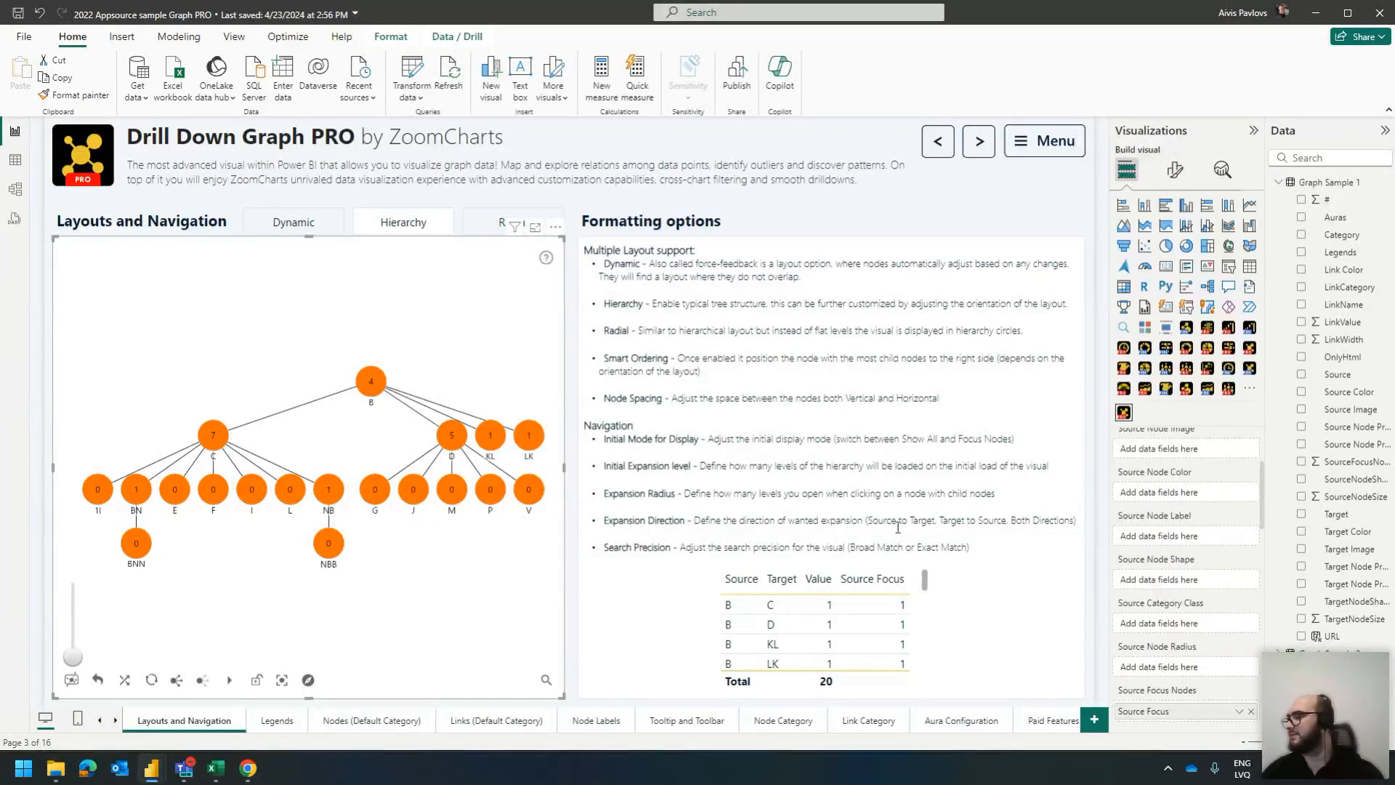
scroll(1189, 547, up, 3)
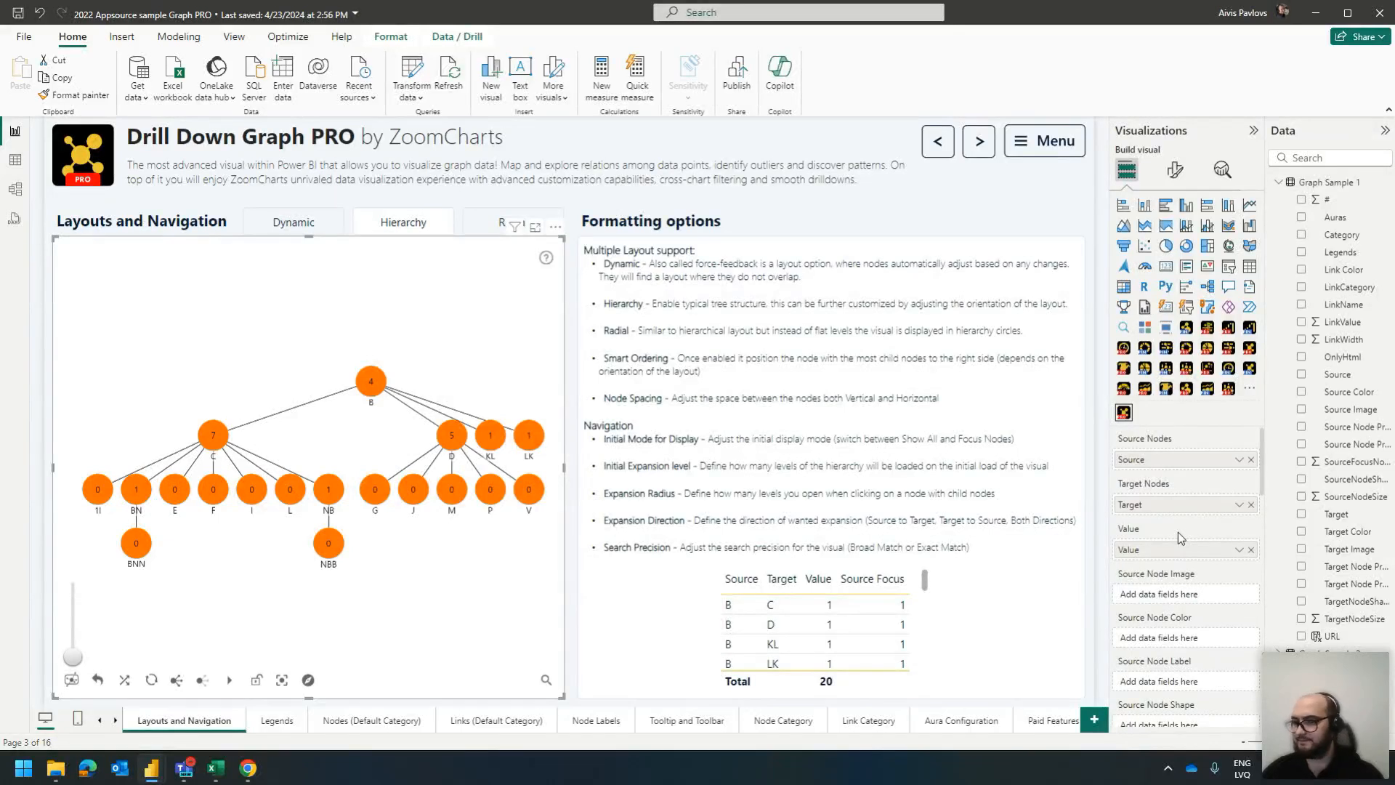
scroll(1167, 470, down, 2)
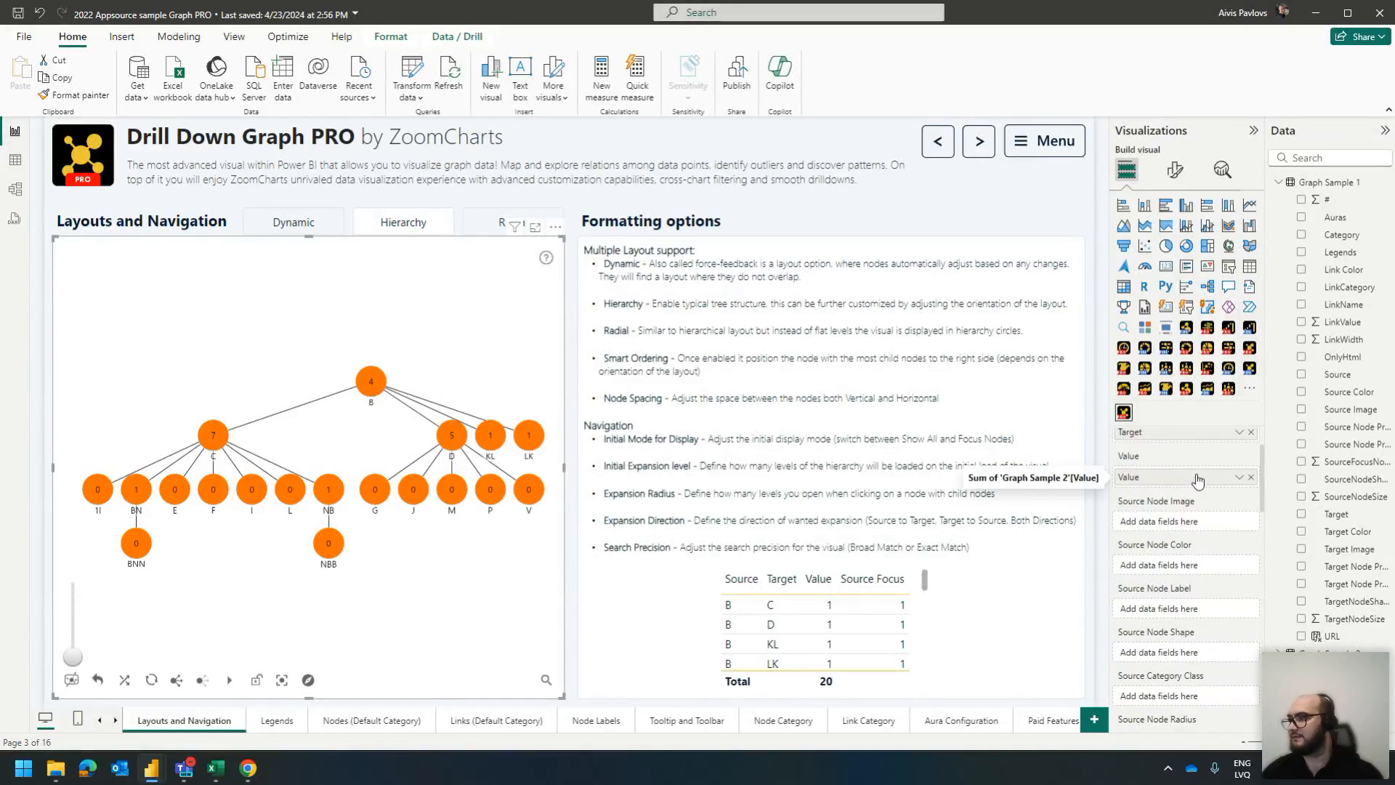
scroll(1192, 479, down, 2)
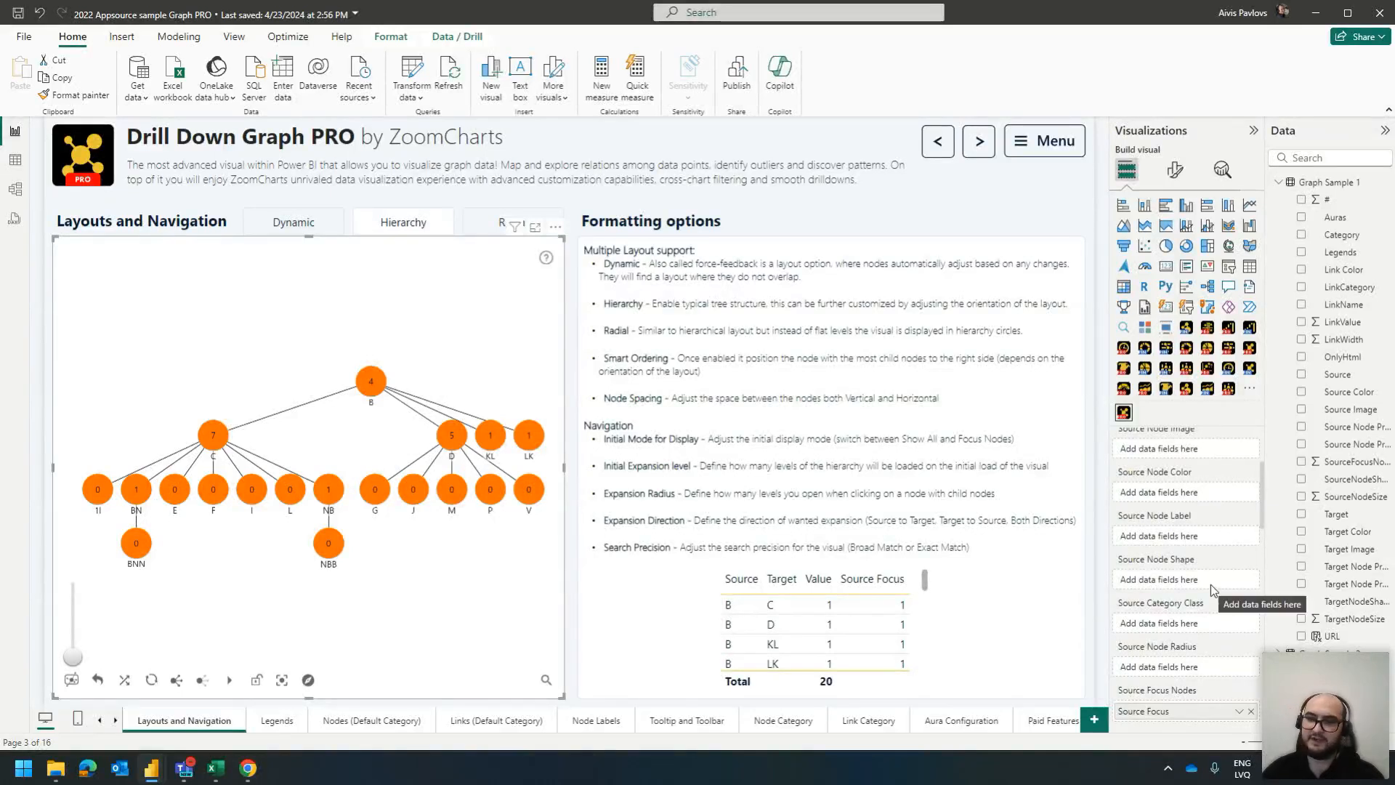
scroll(1177, 690, down, 2)
scroll(1174, 689, down, 2)
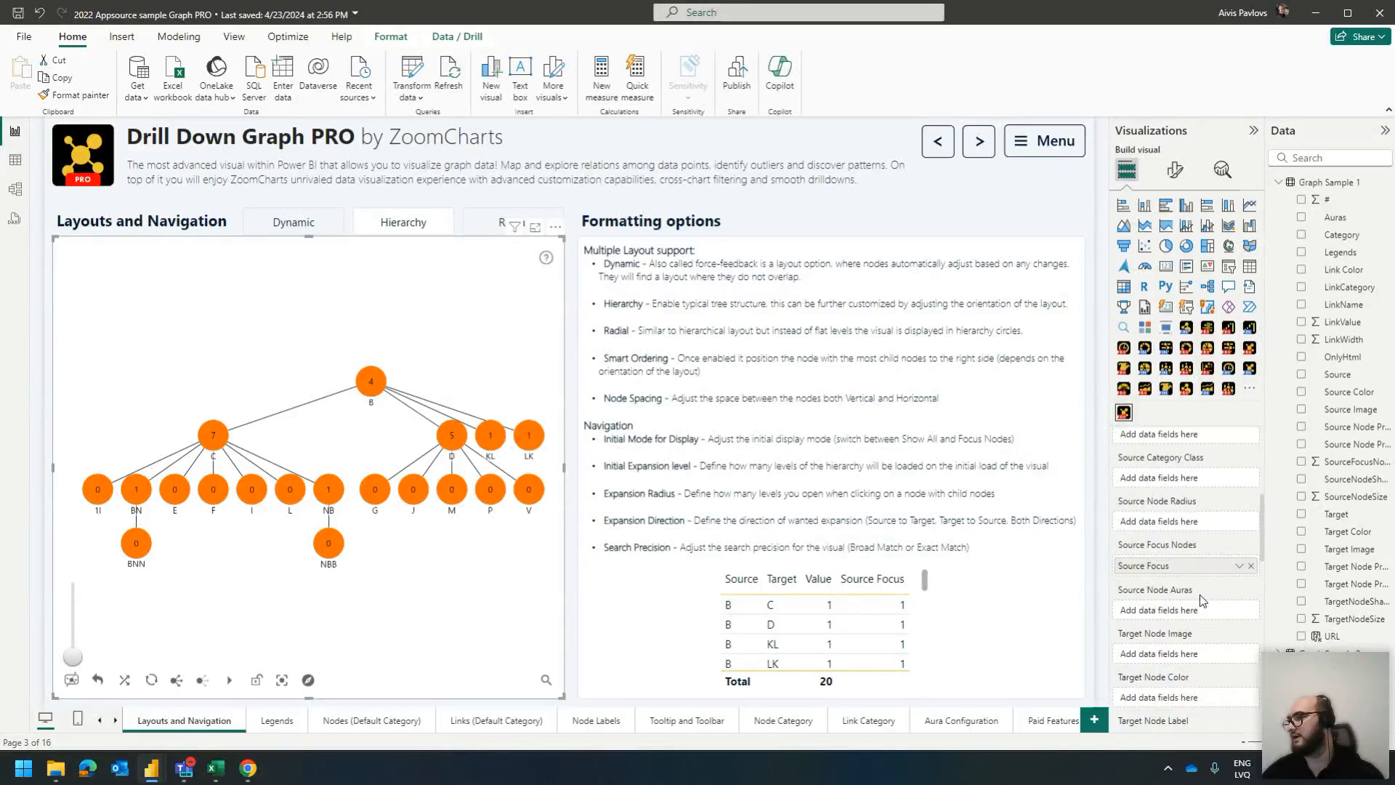
scroll(1178, 574, down, 5)
scroll(1160, 538, down, 5)
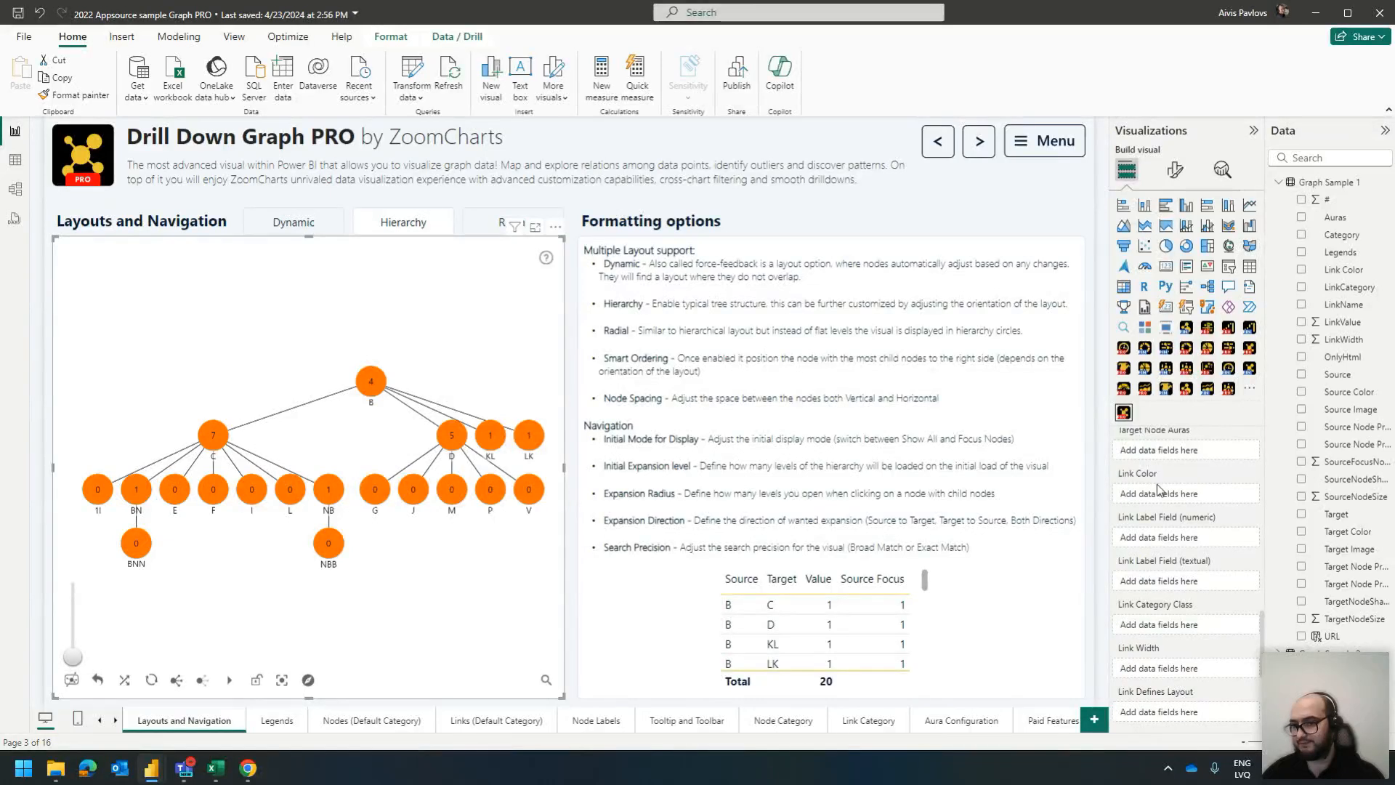
scroll(1170, 625, down, 5)
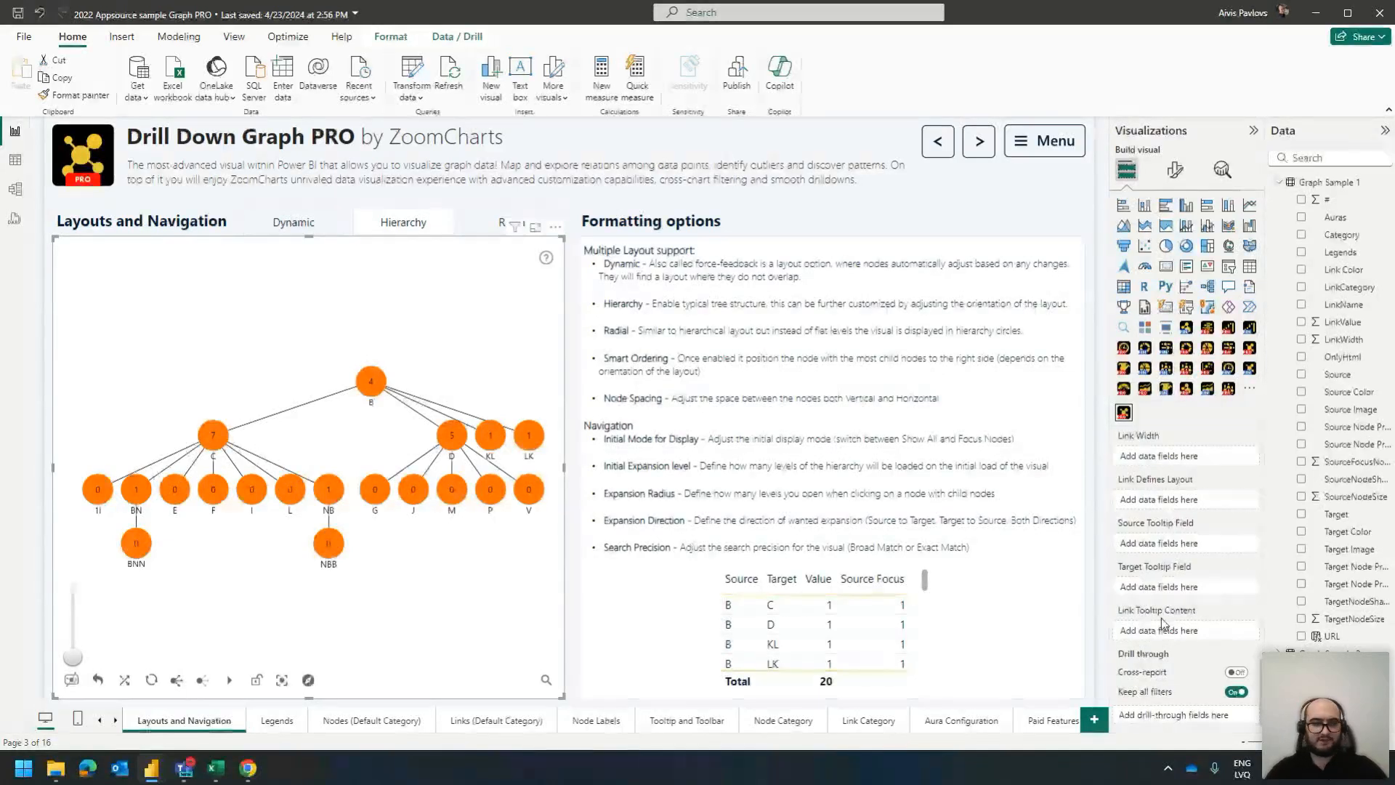
Switch to the sample July Onyx report and return from the enlarged Graph visual to the report page
mouse_move(165, 768)
click(78, 696)
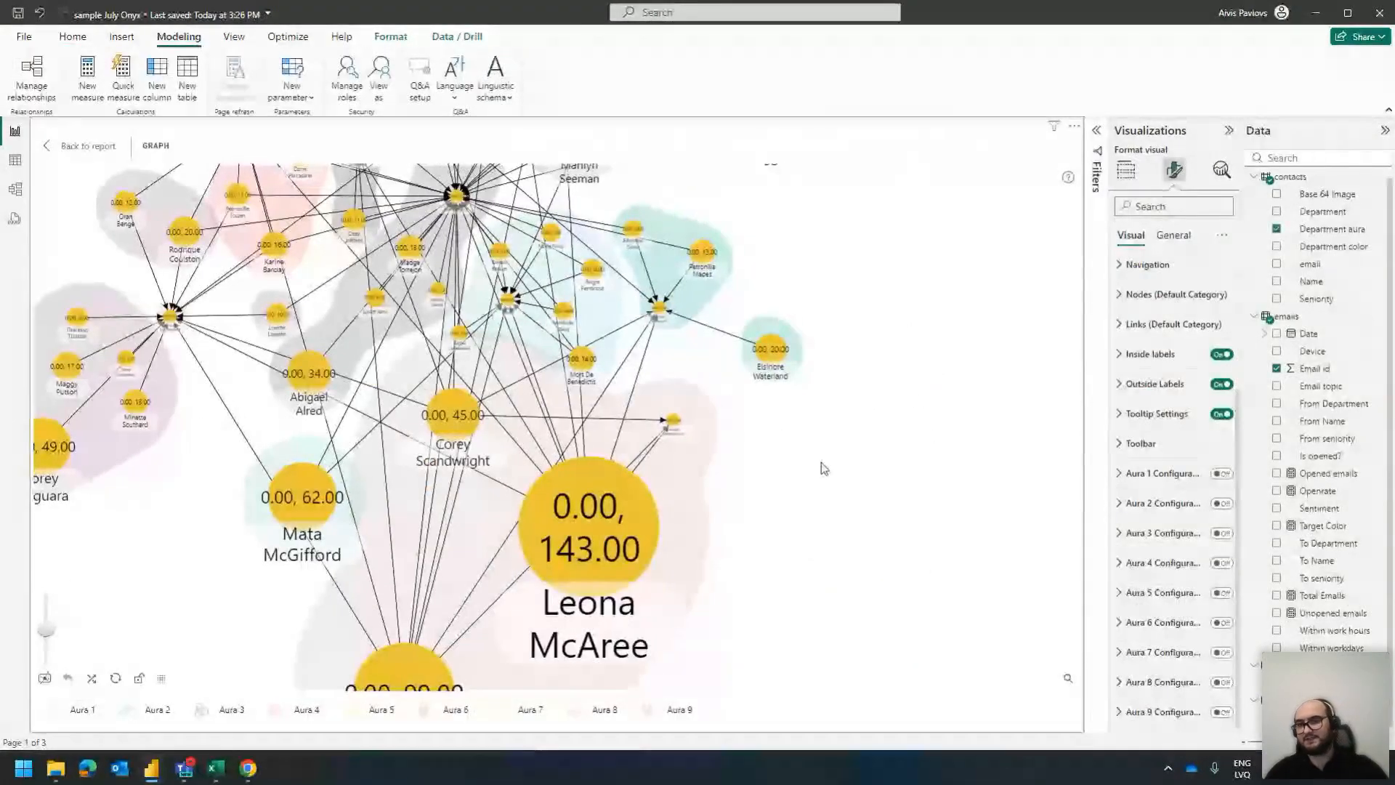
scroll(821, 469, down, 3)
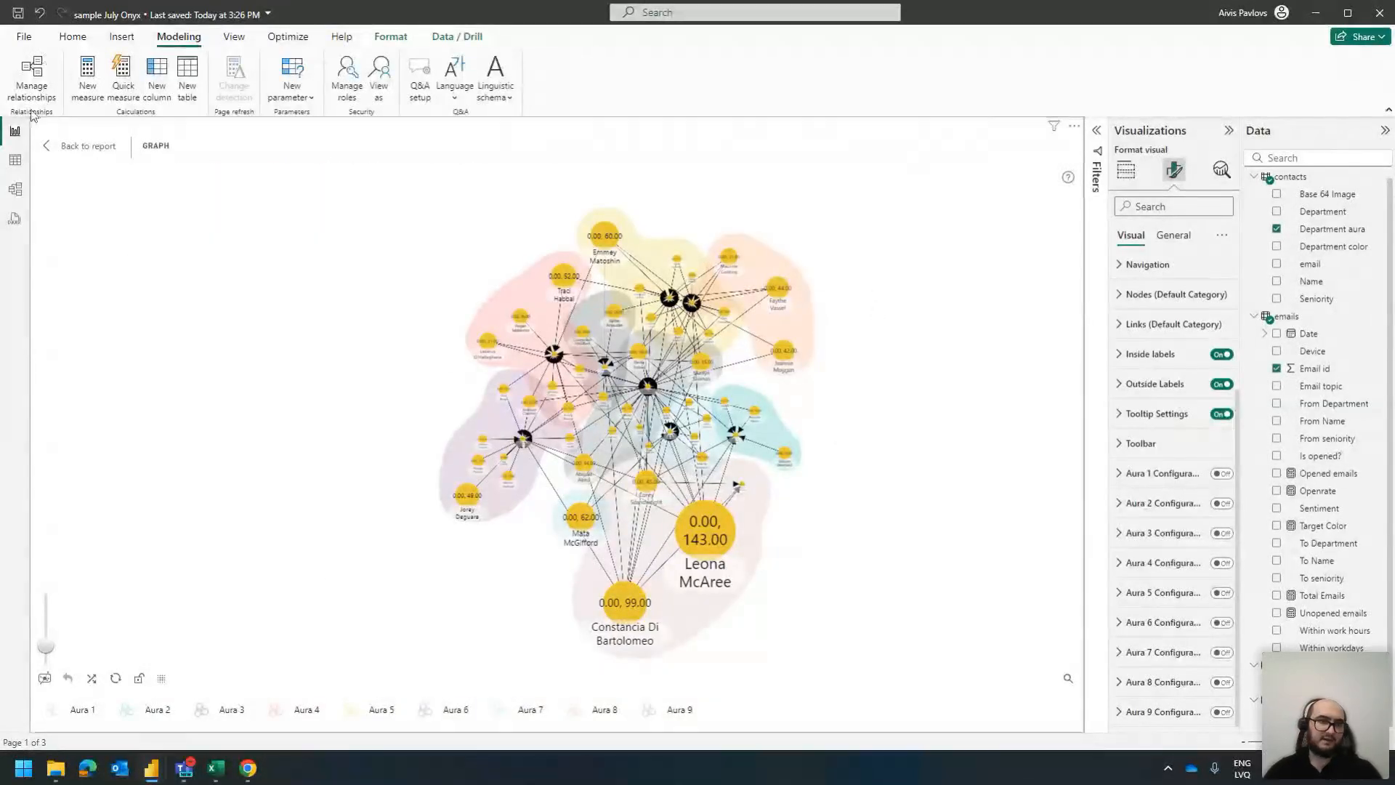
click(82, 146)
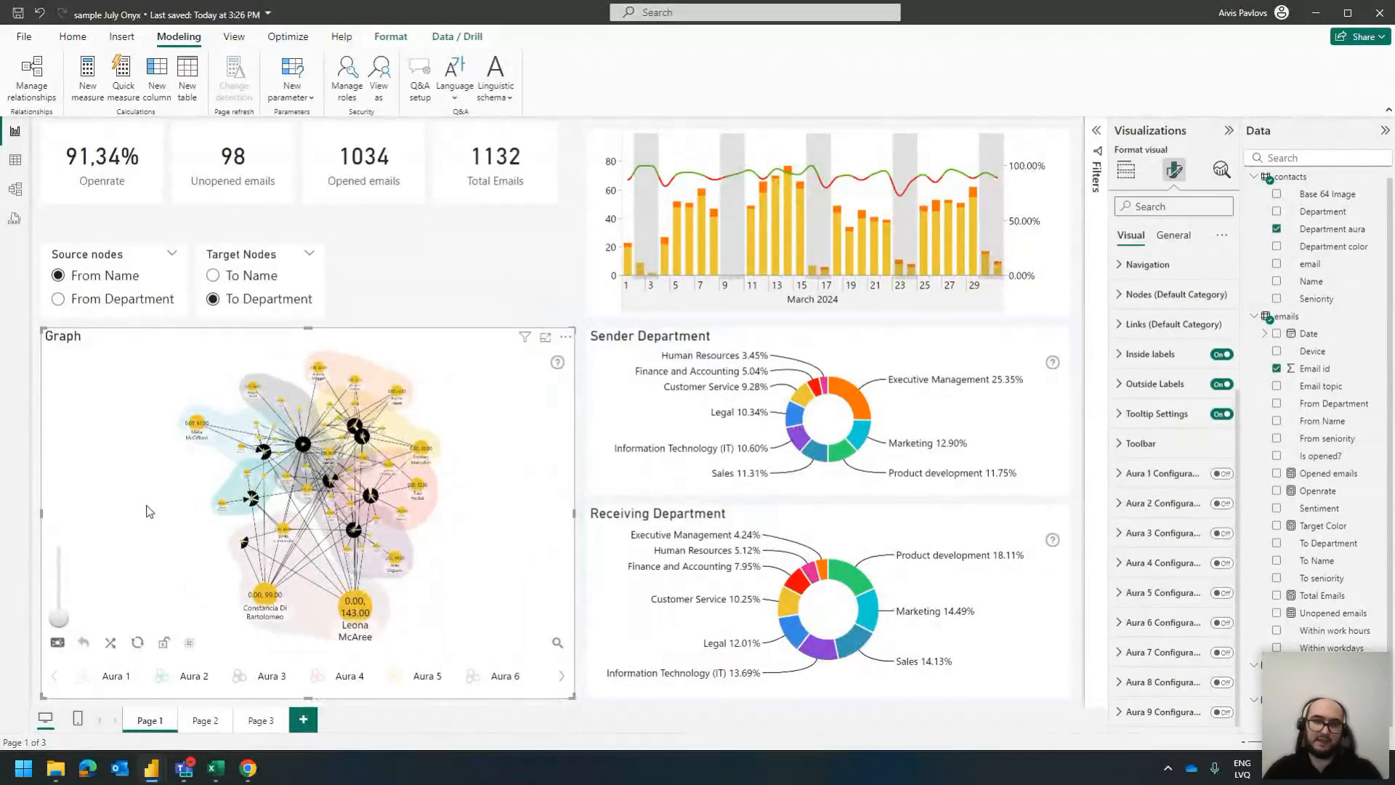
Filter the report by the Sales and Product development slices of the Sender Department chart
click(632, 326)
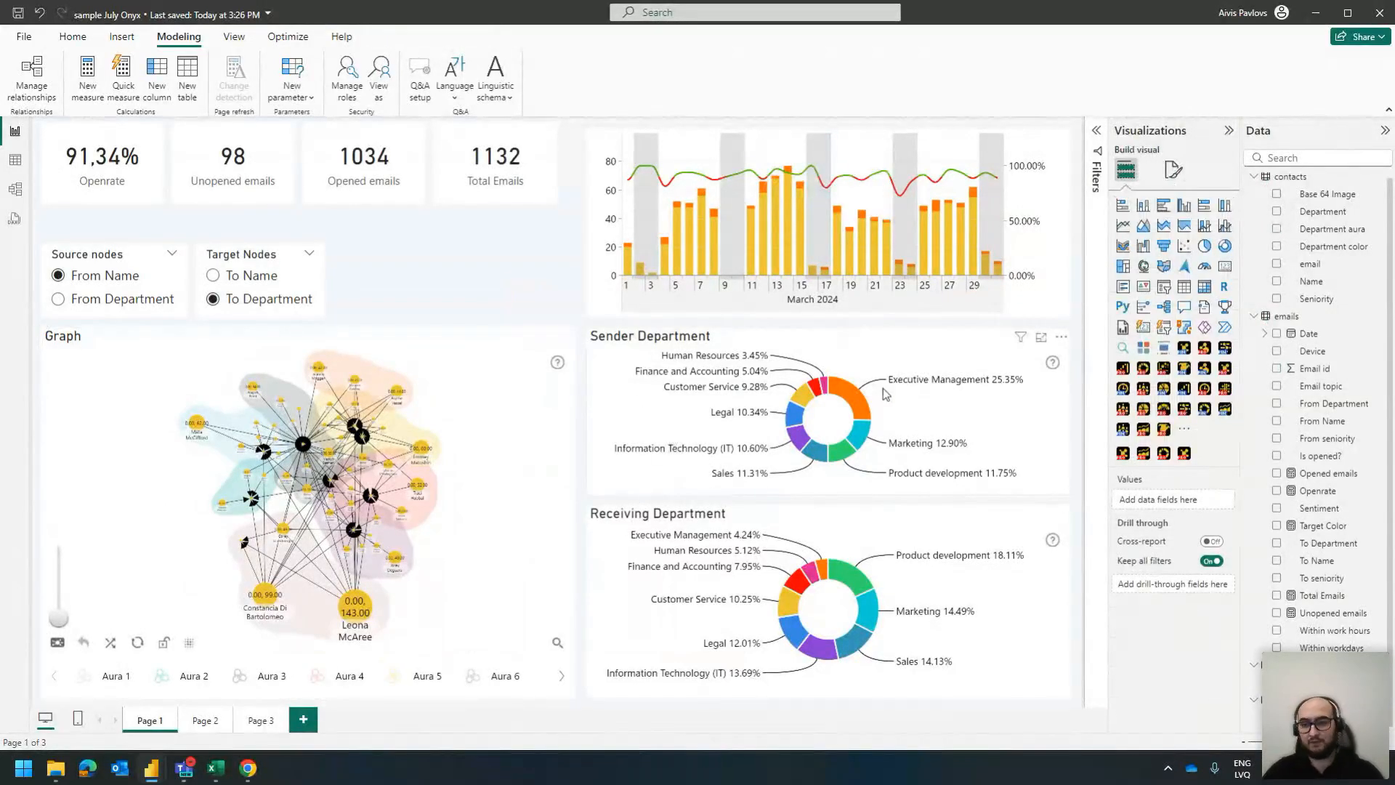
click(821, 462)
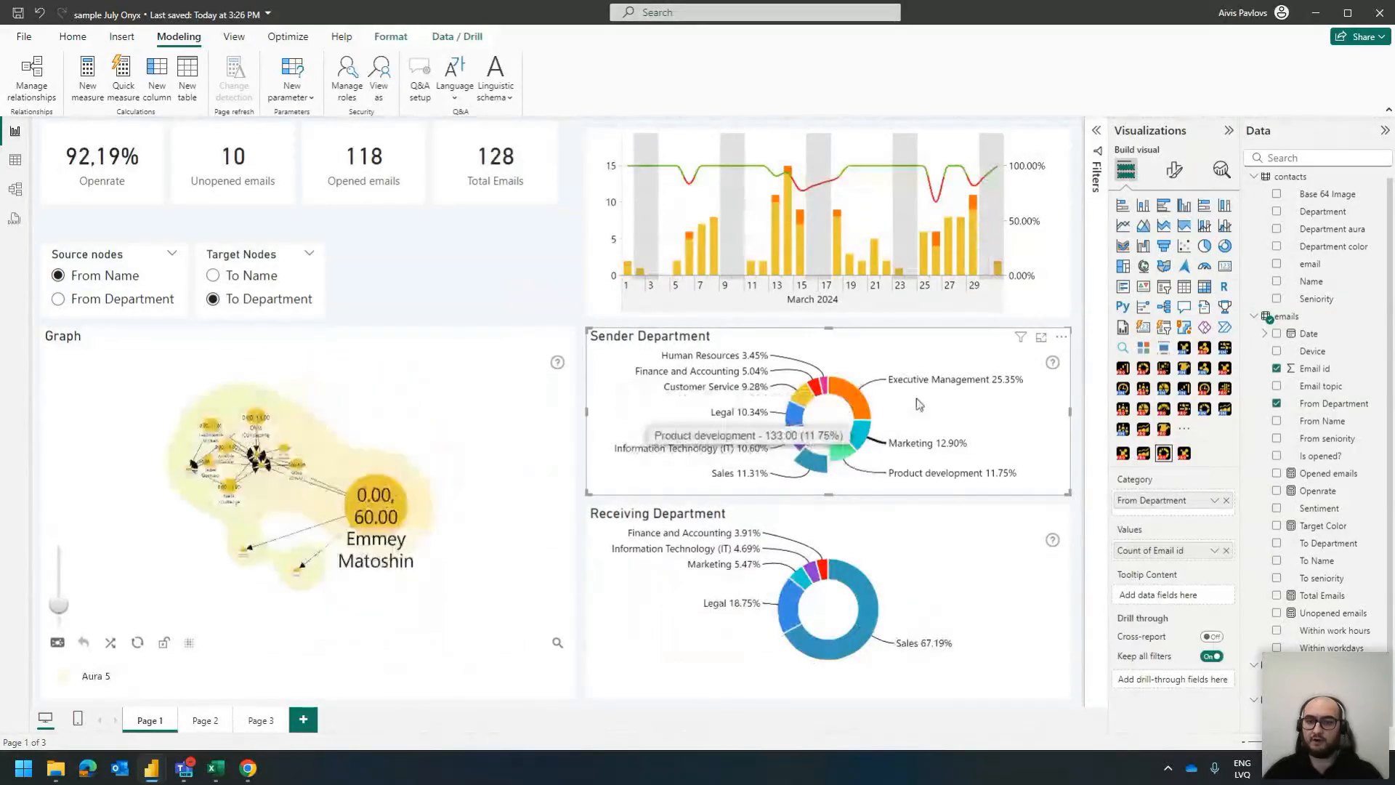
ctrl+click(843, 452)
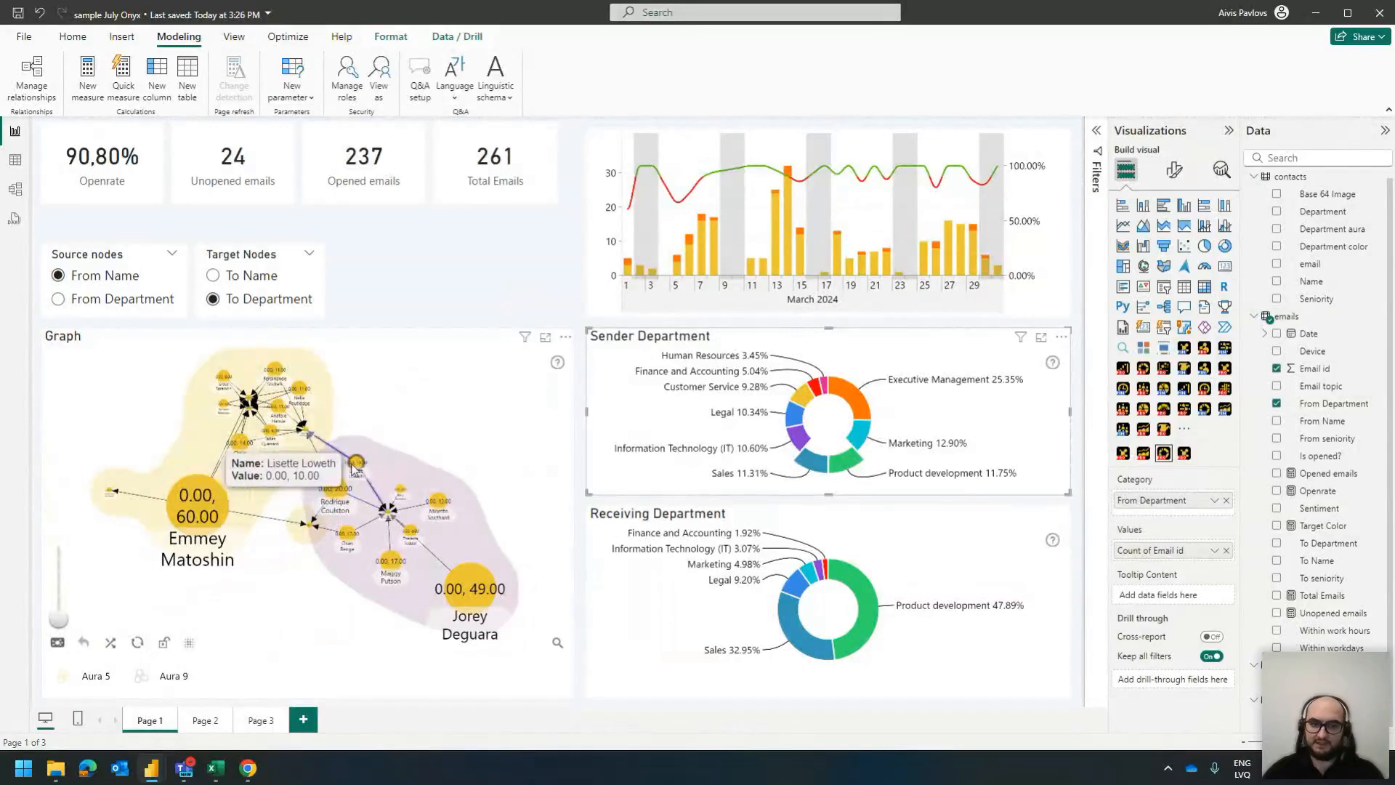
Examine the nodes and links connecting the two aura clusters in the filtered Graph visual
click(402, 462)
scroll(407, 451, up, 3)
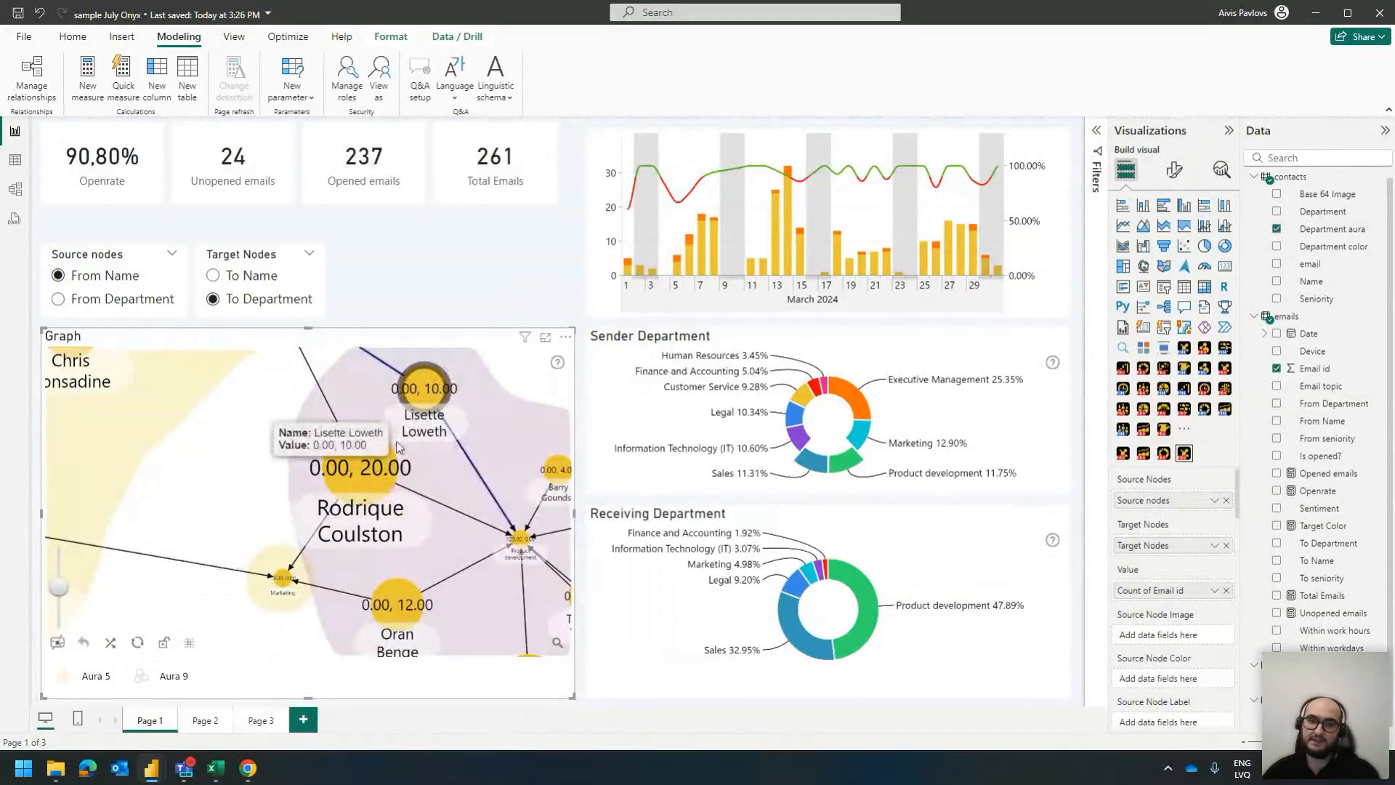
scroll(368, 520, down, 2)
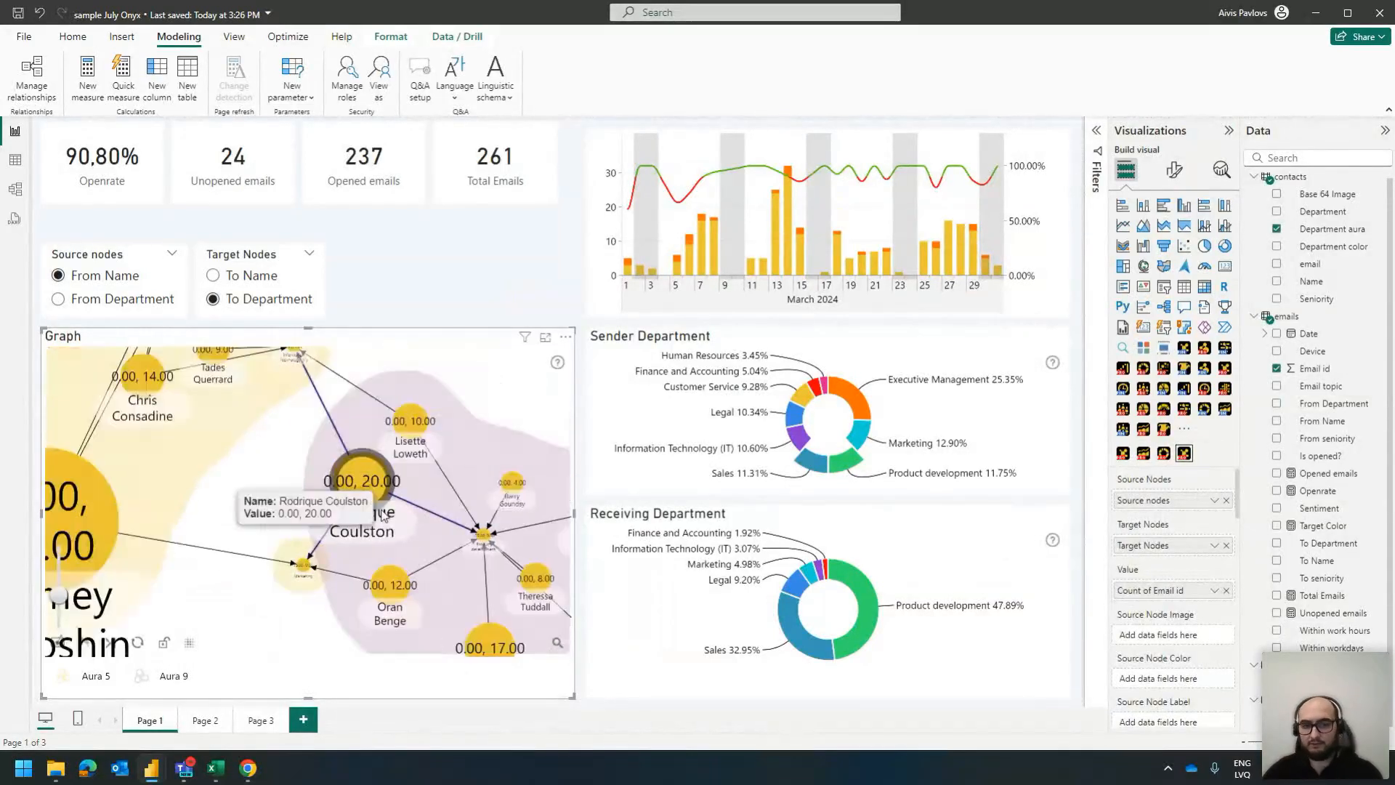
scroll(363, 501, down, 2)
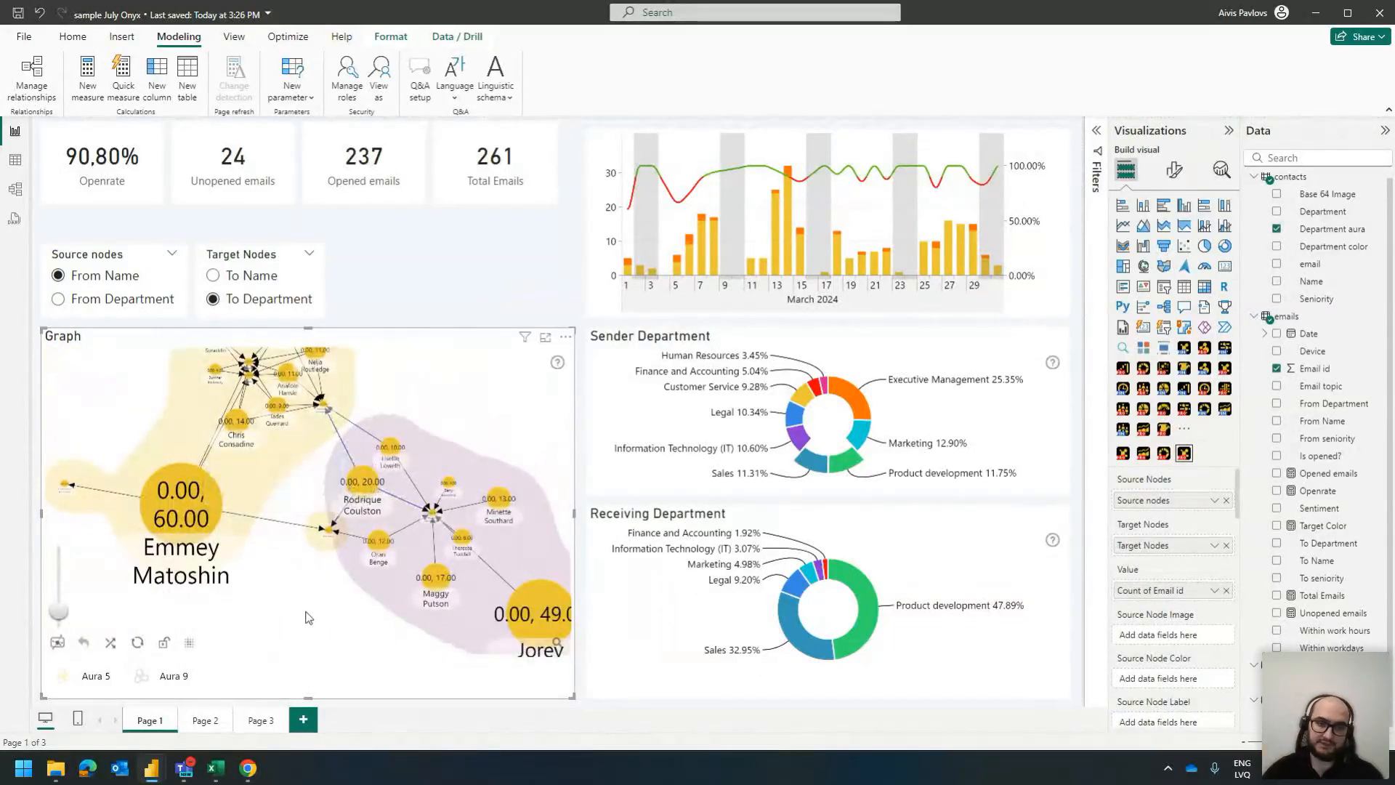
scroll(308, 617, down, 1)
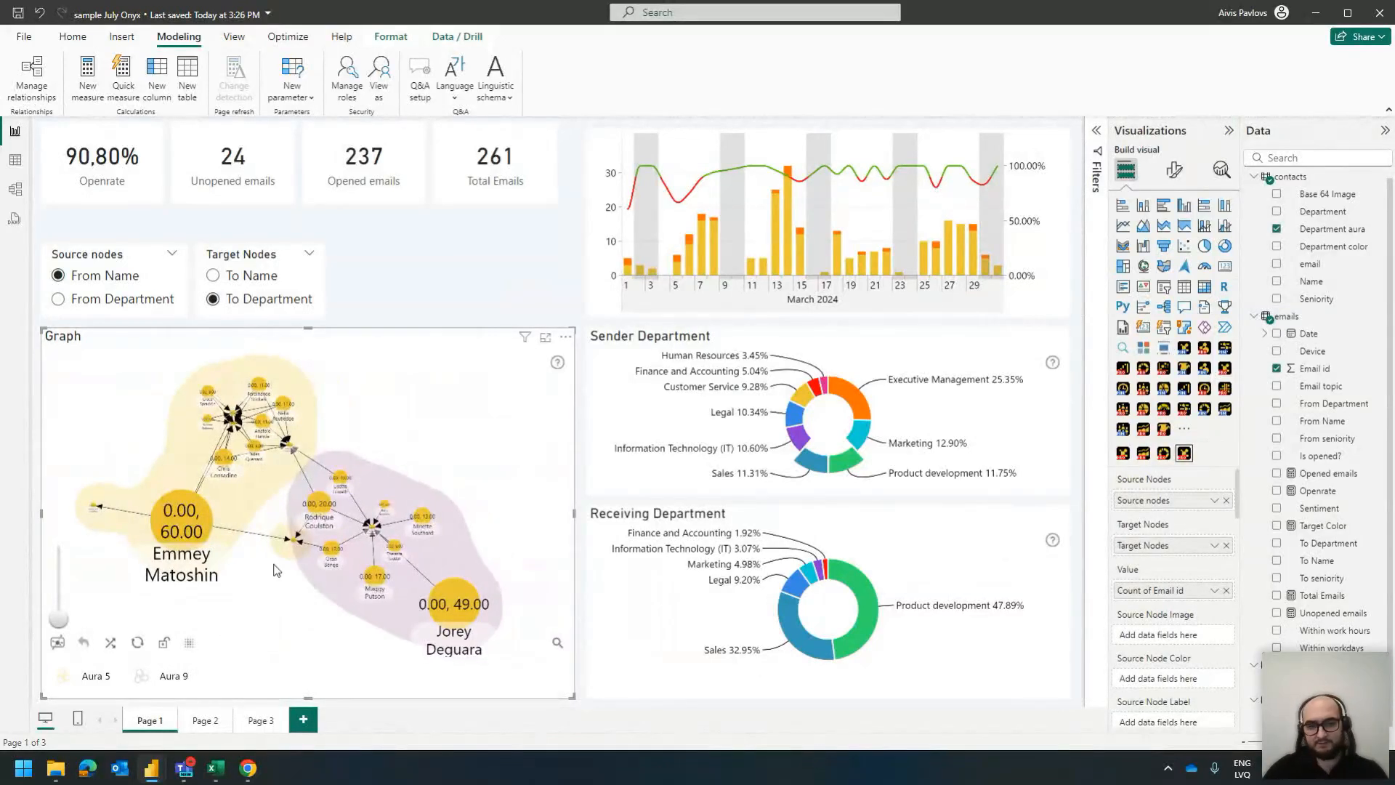
Switch to the Chrome browser and open demo.zoomcharts.com in a new tab
mouse_move(248, 768)
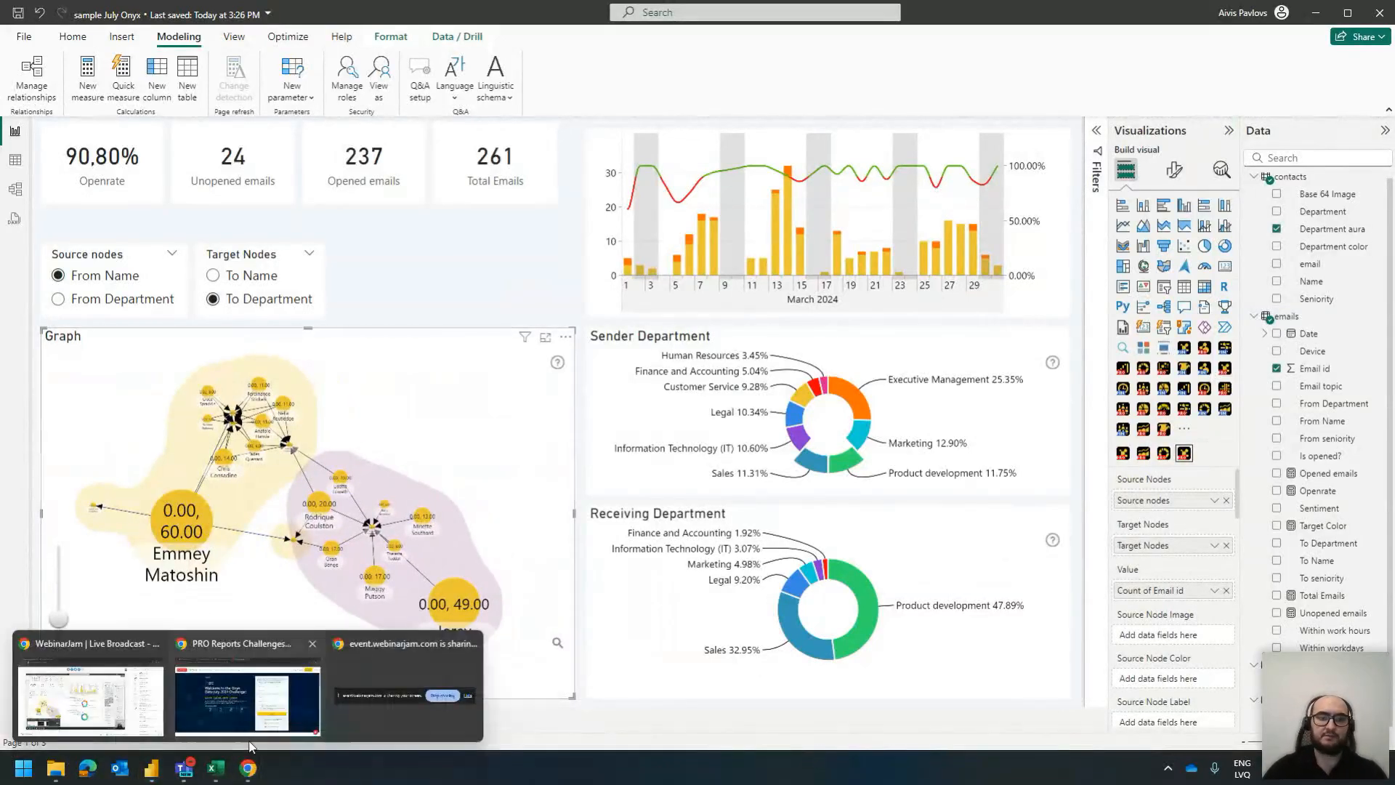
click(248, 697)
click(737, 19)
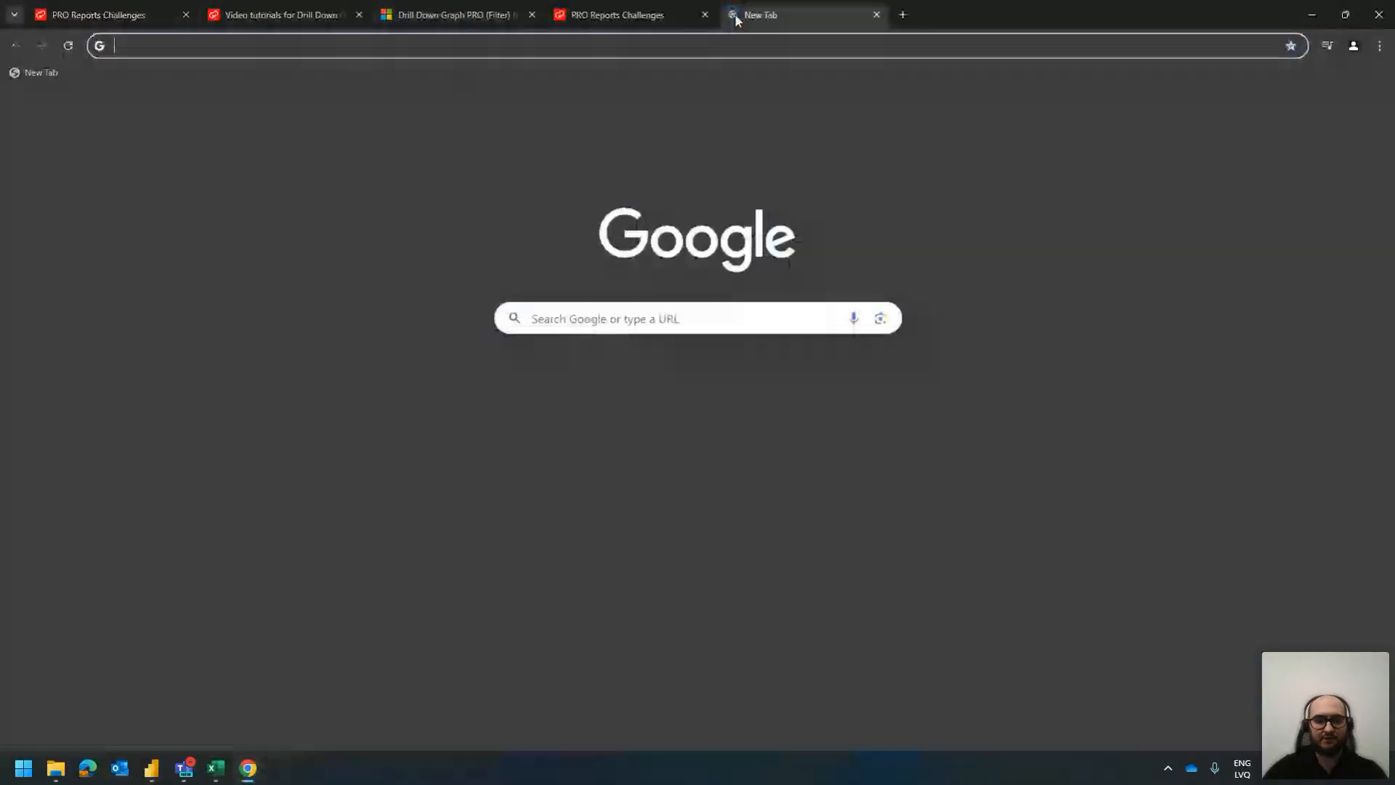
text(demo.zoomc)
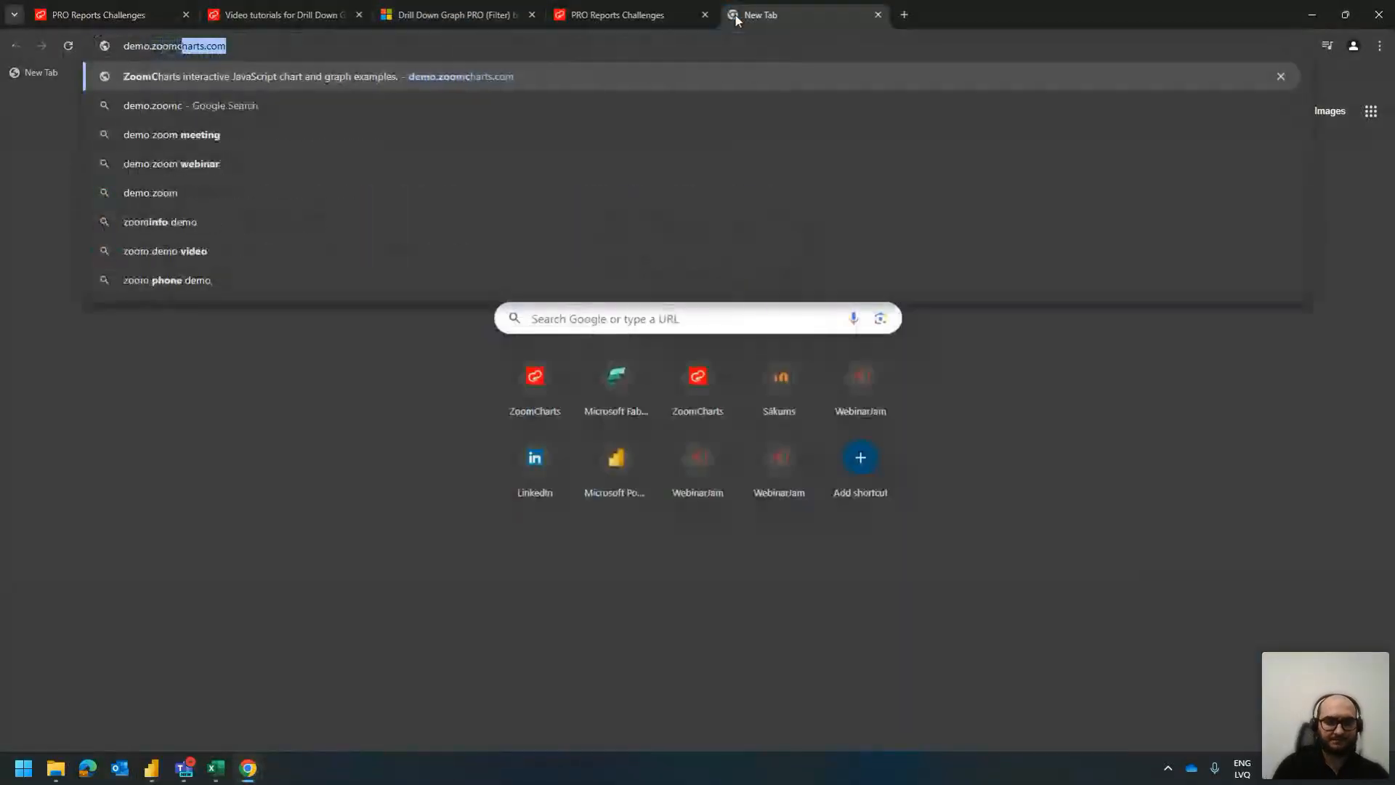
text(harts.)
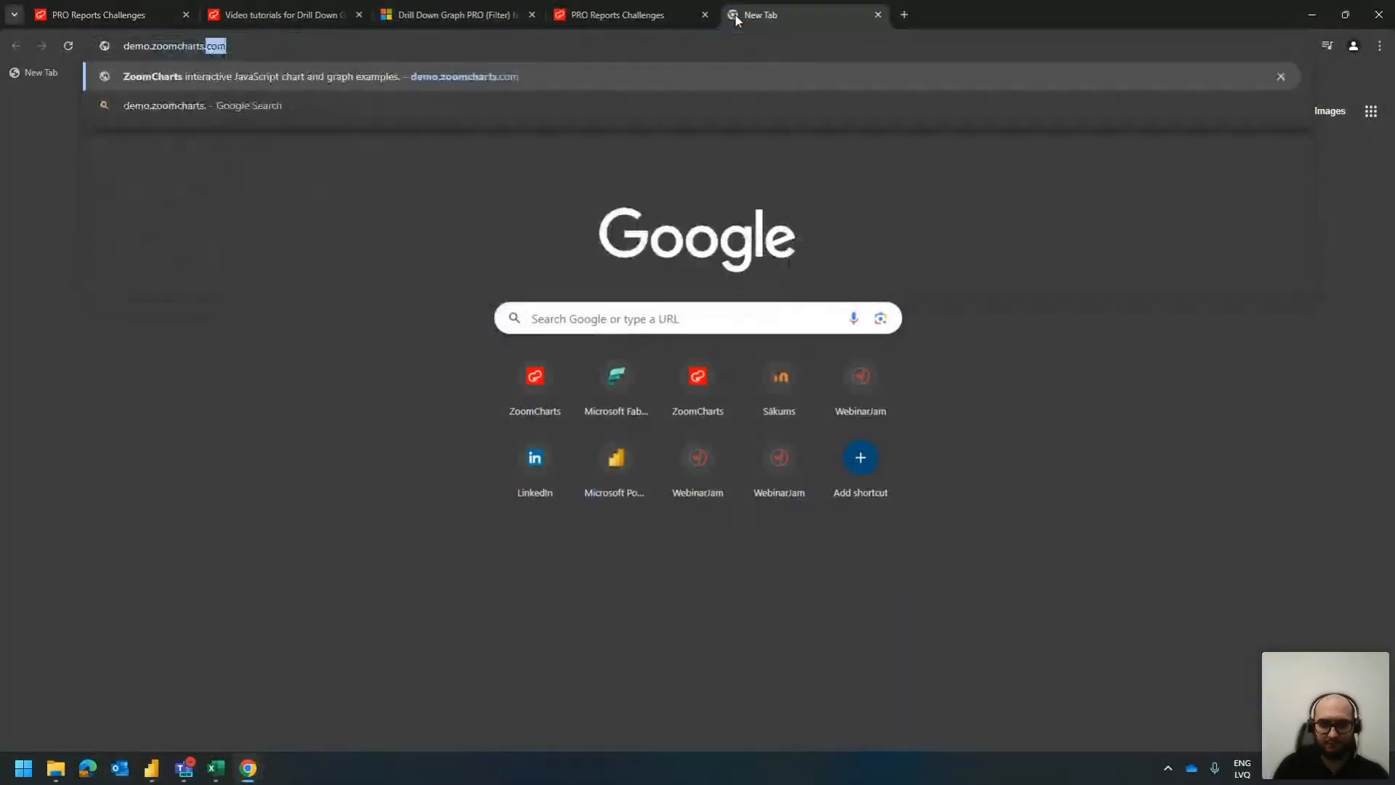
key(Return)
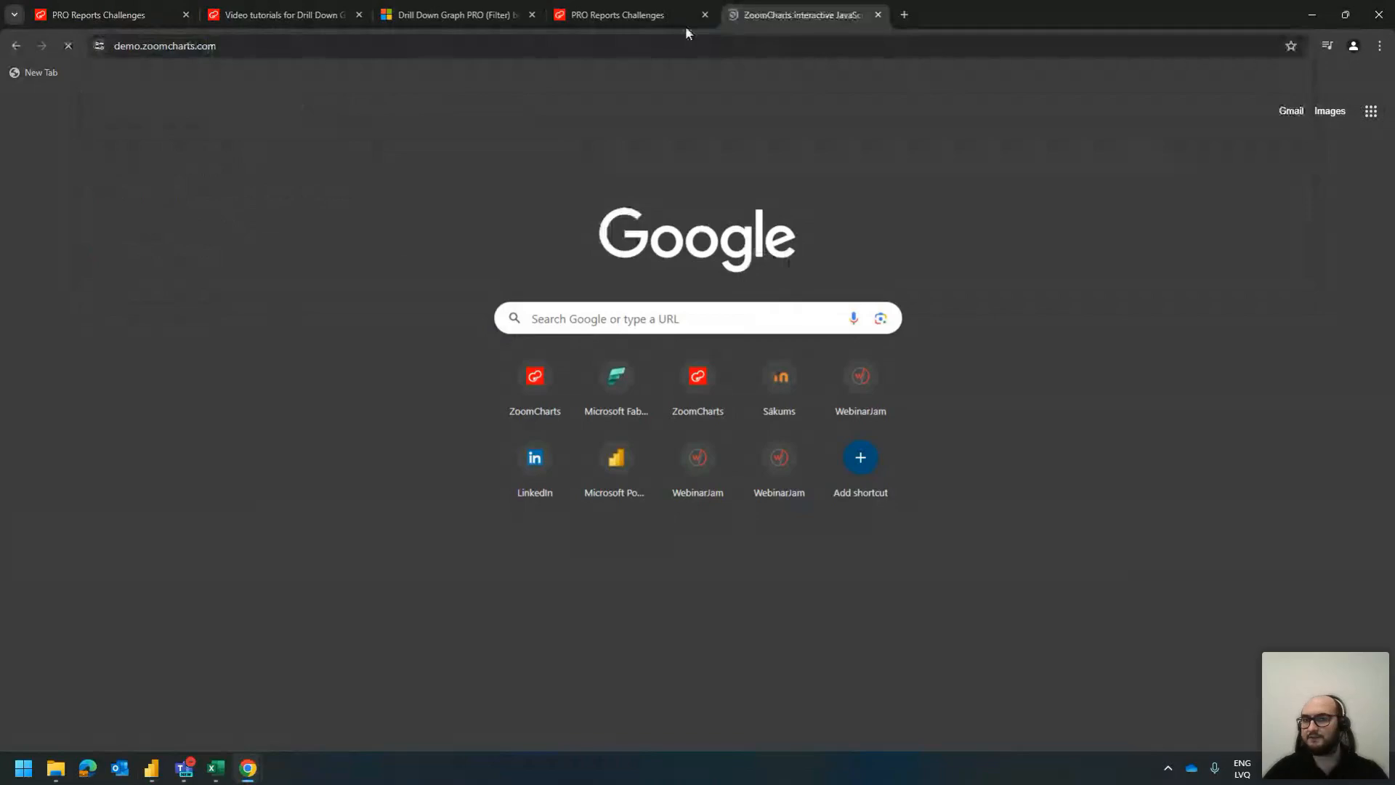
Open the Fraud Inspector demo dashboard and display the fraud ring with ring size 5.00
scroll(602, 450, down, 2)
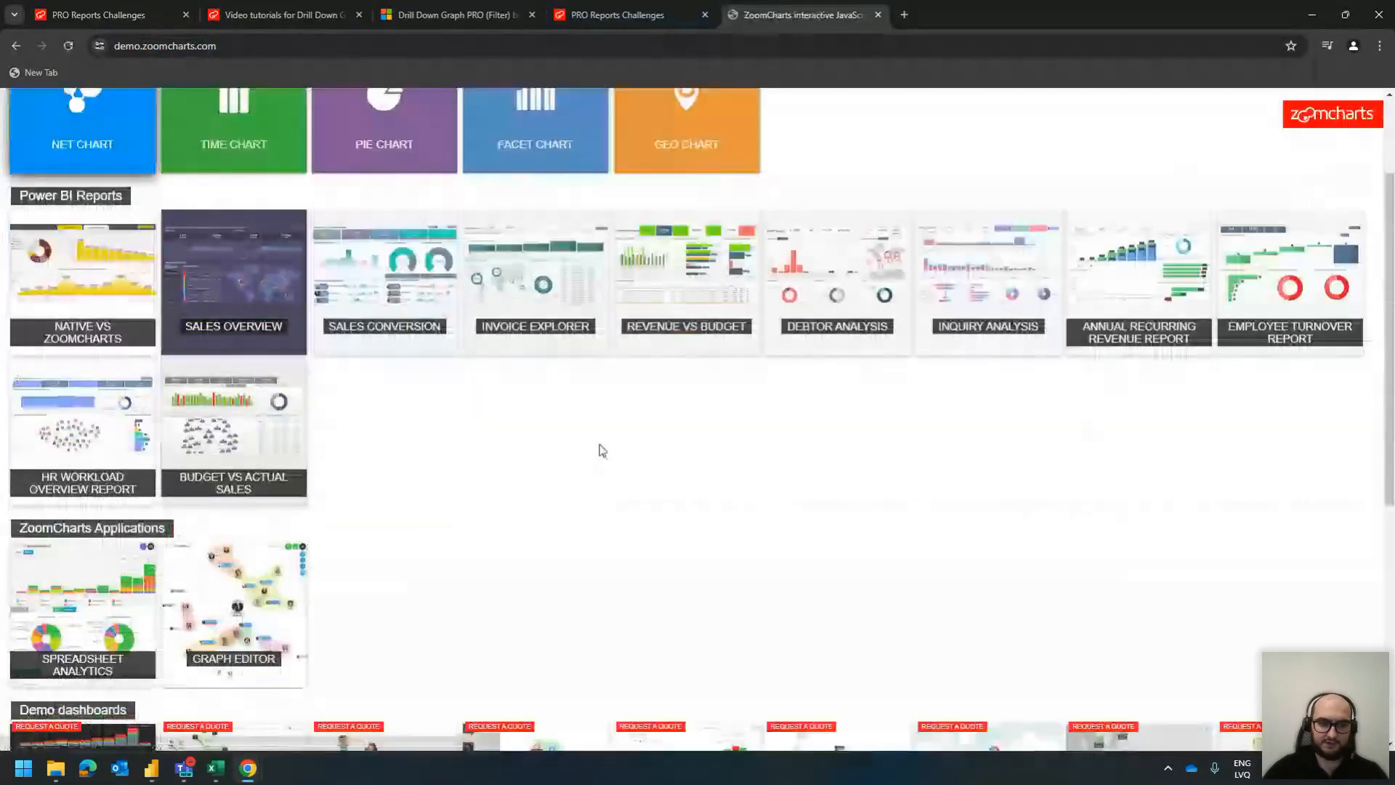
scroll(601, 450, down, 3)
click(555, 502)
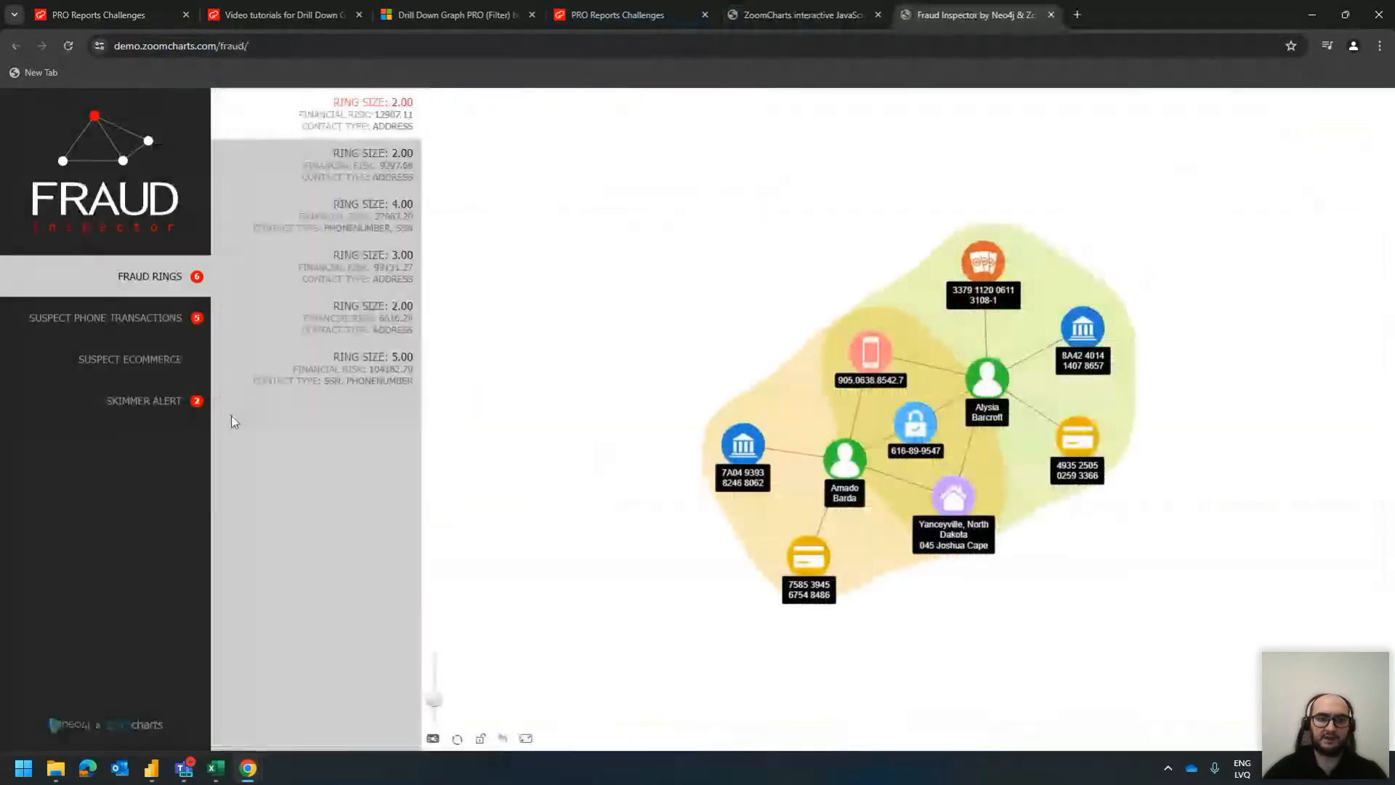
click(297, 381)
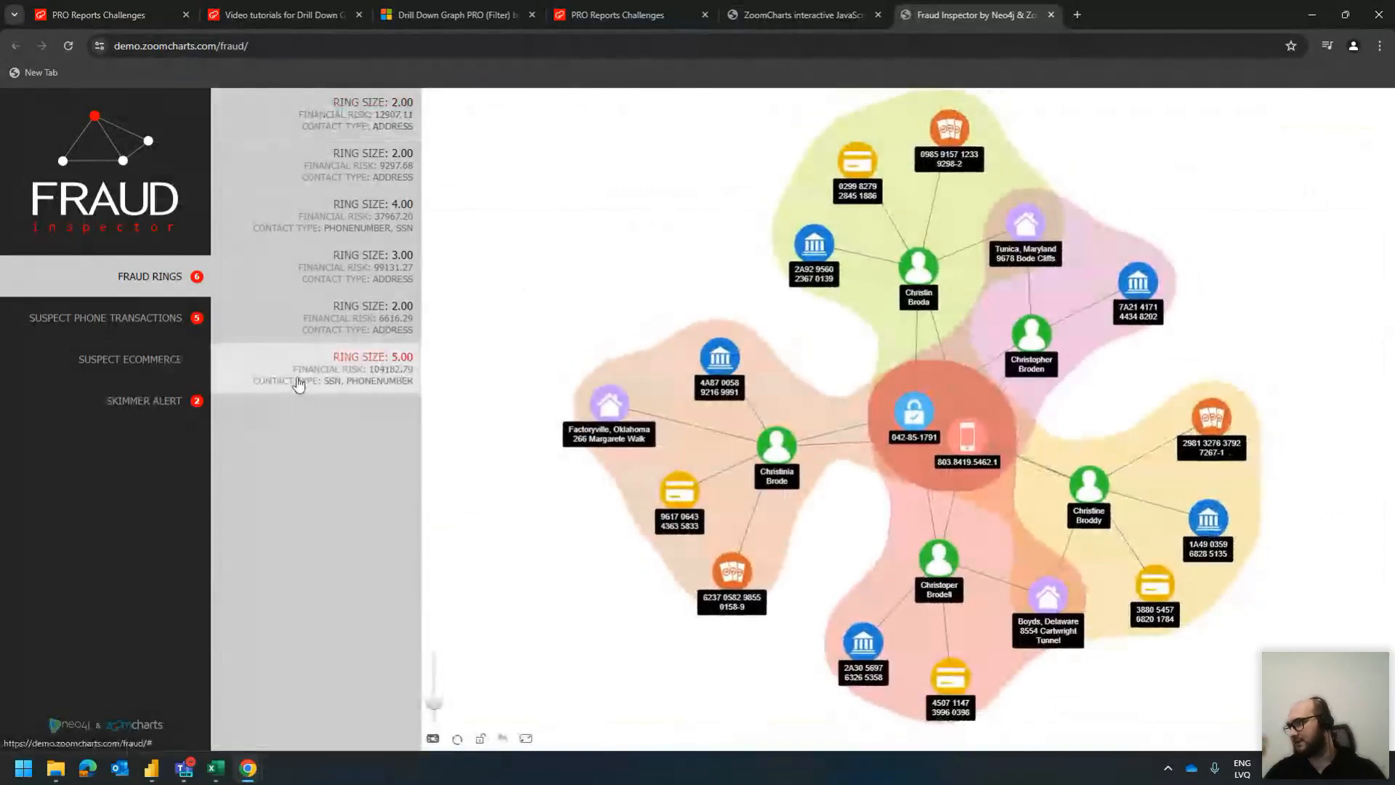
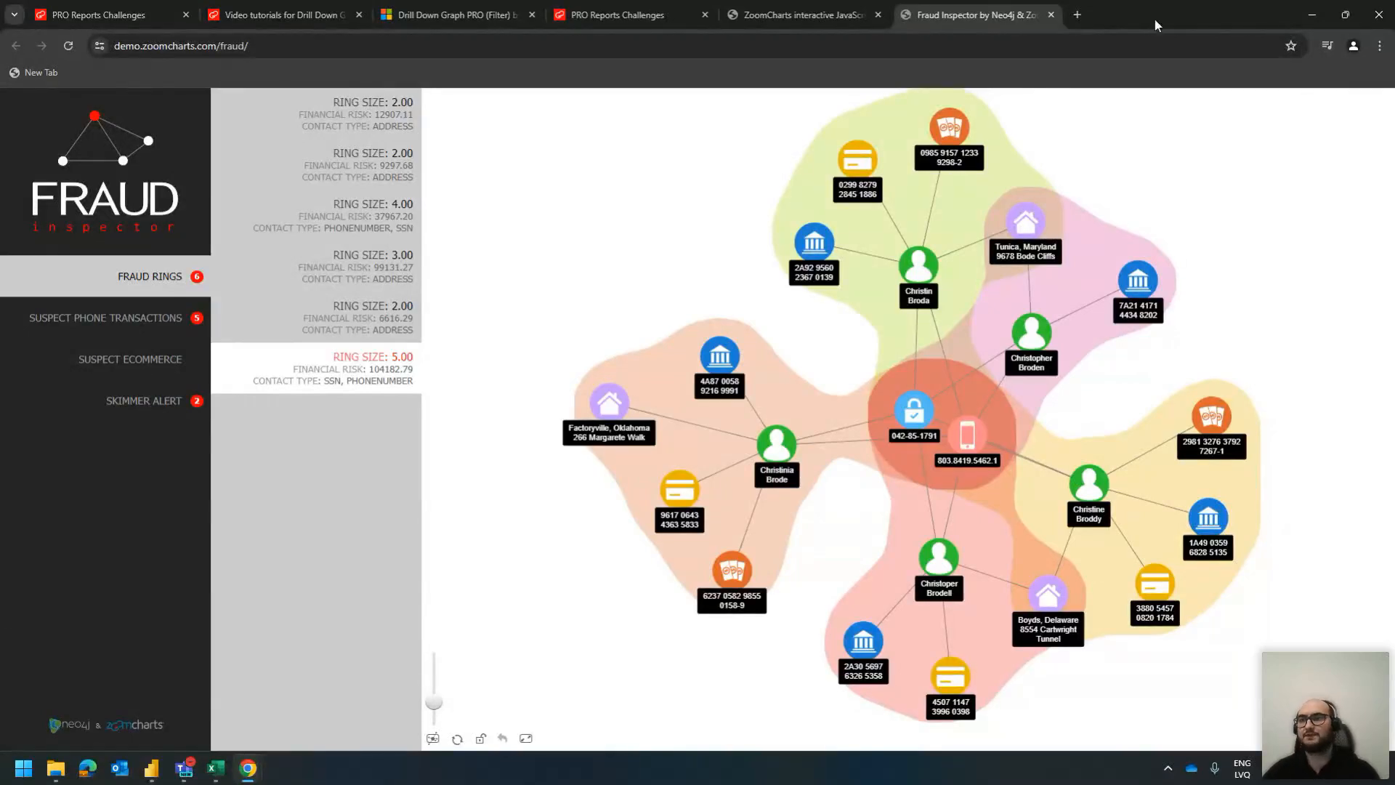
Open the "Auras on dark theme" net chart example on the ZoomCharts demo site in Chrome
click(1310, 16)
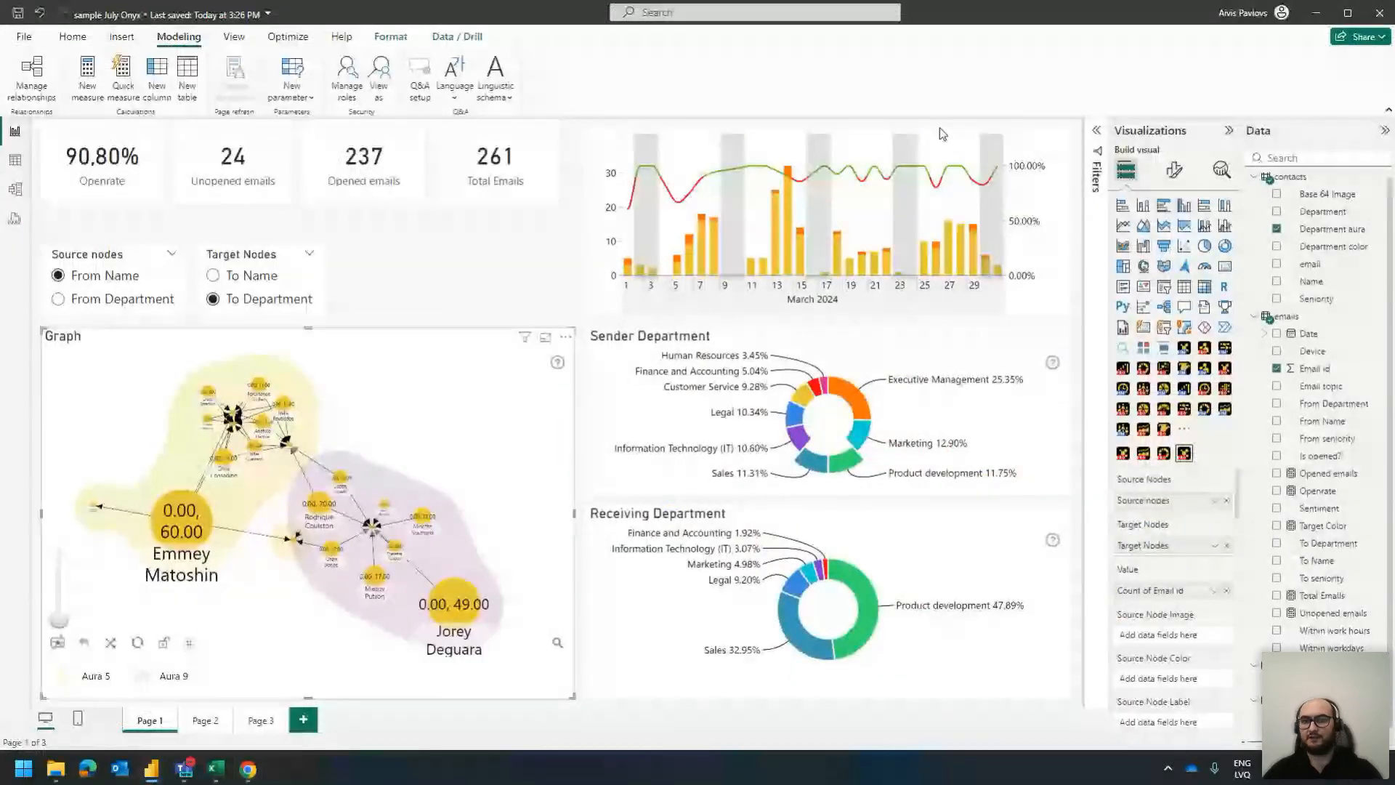
key(alt+Tab)
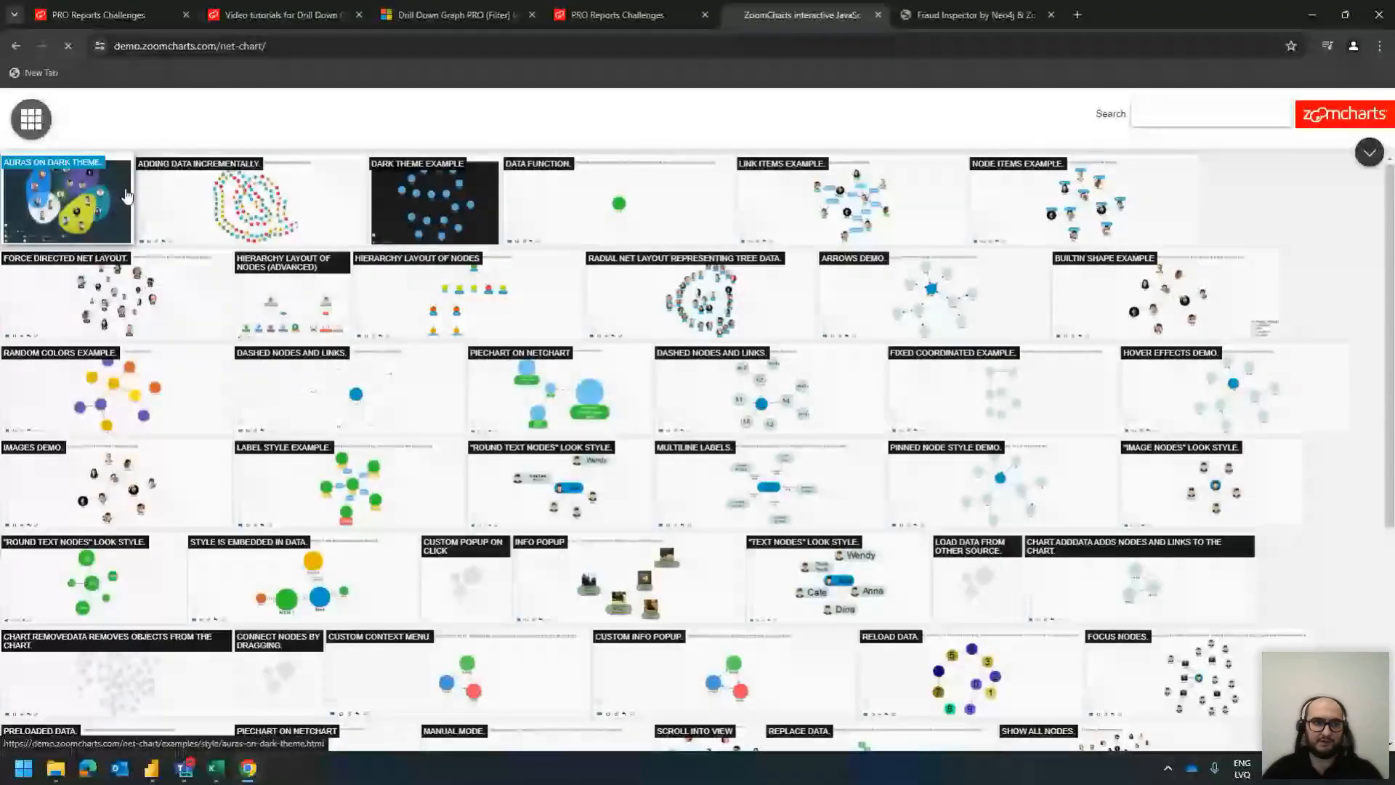
click(66, 196)
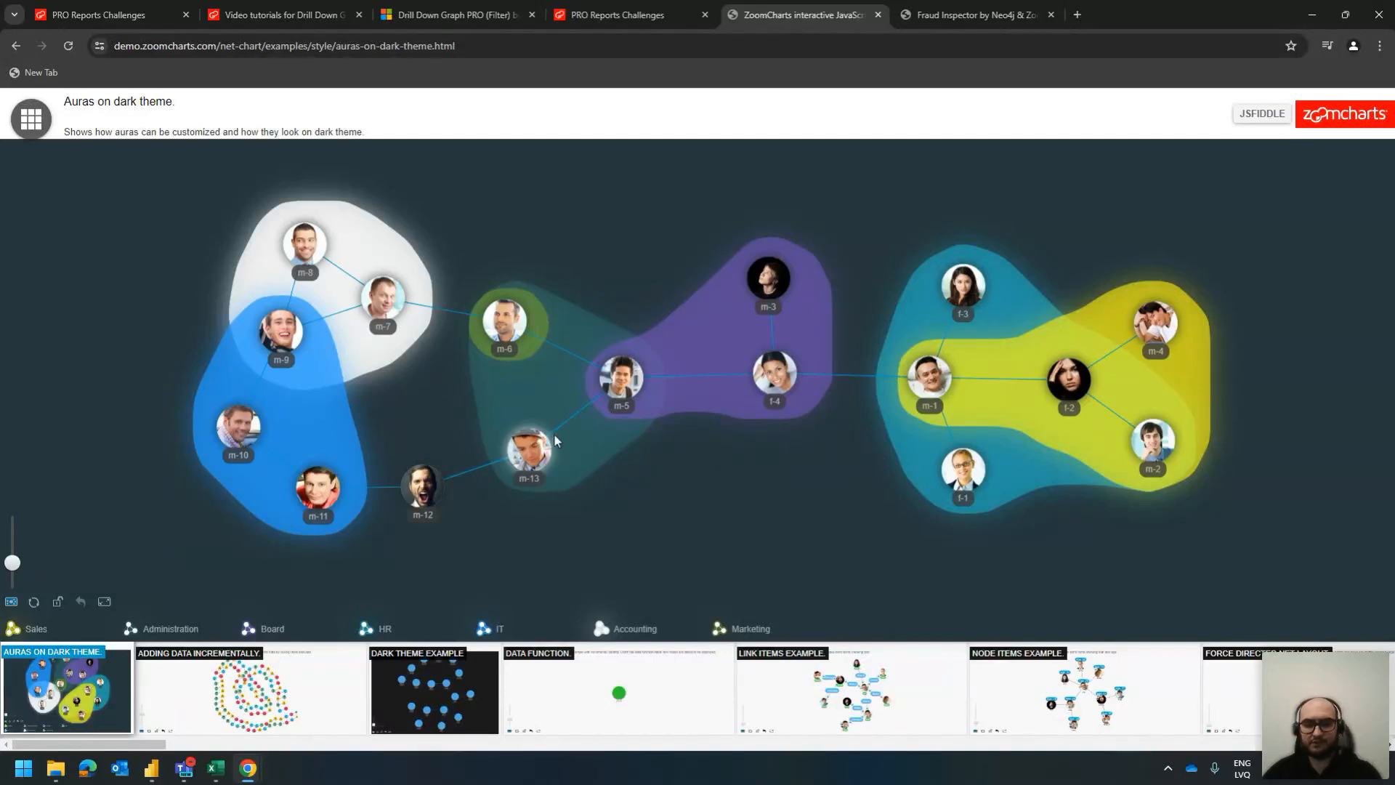
Switch to the Power BI report and remove the Department aura field from the Graph visual's node auras
key(alt+Tab)
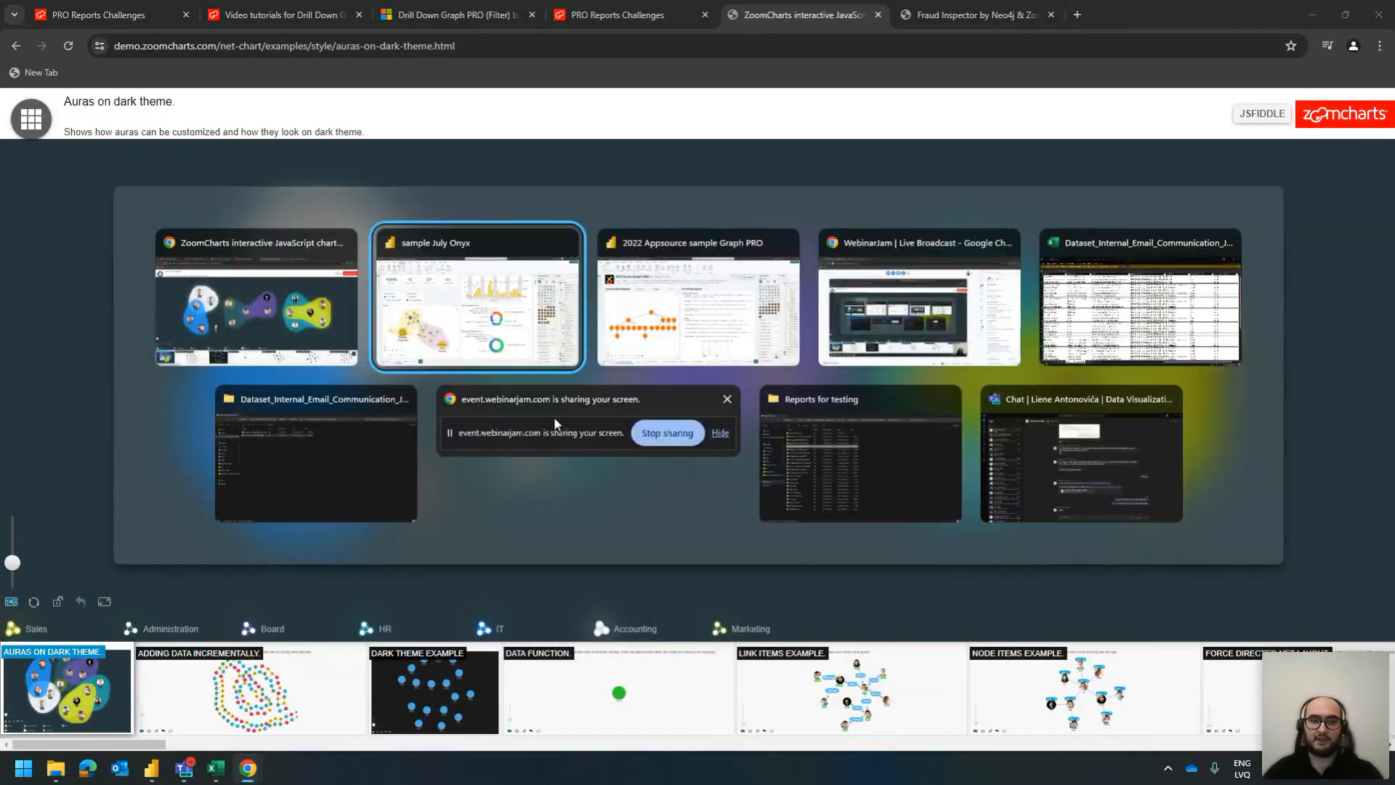
scroll(1233, 603, down, 5)
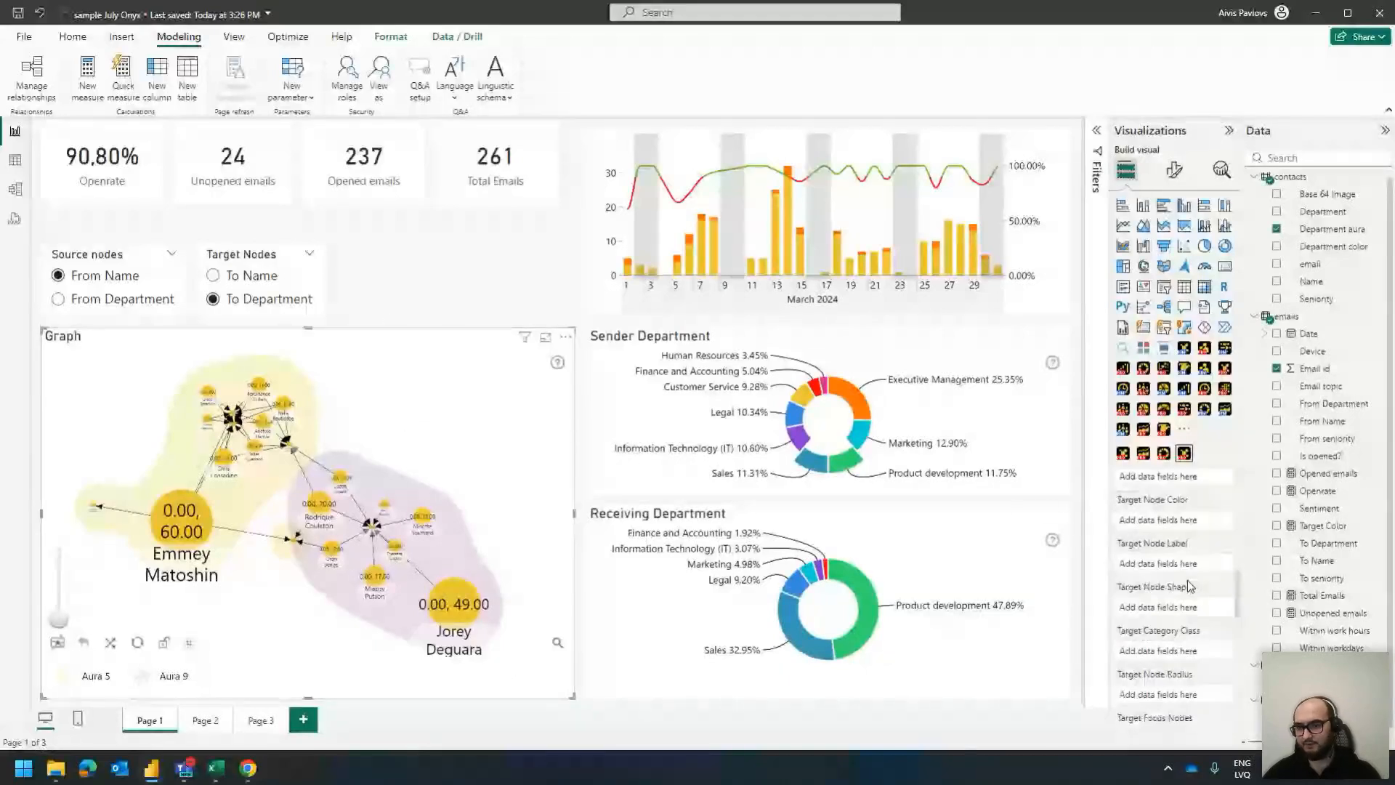
scroll(1168, 563, down, 5)
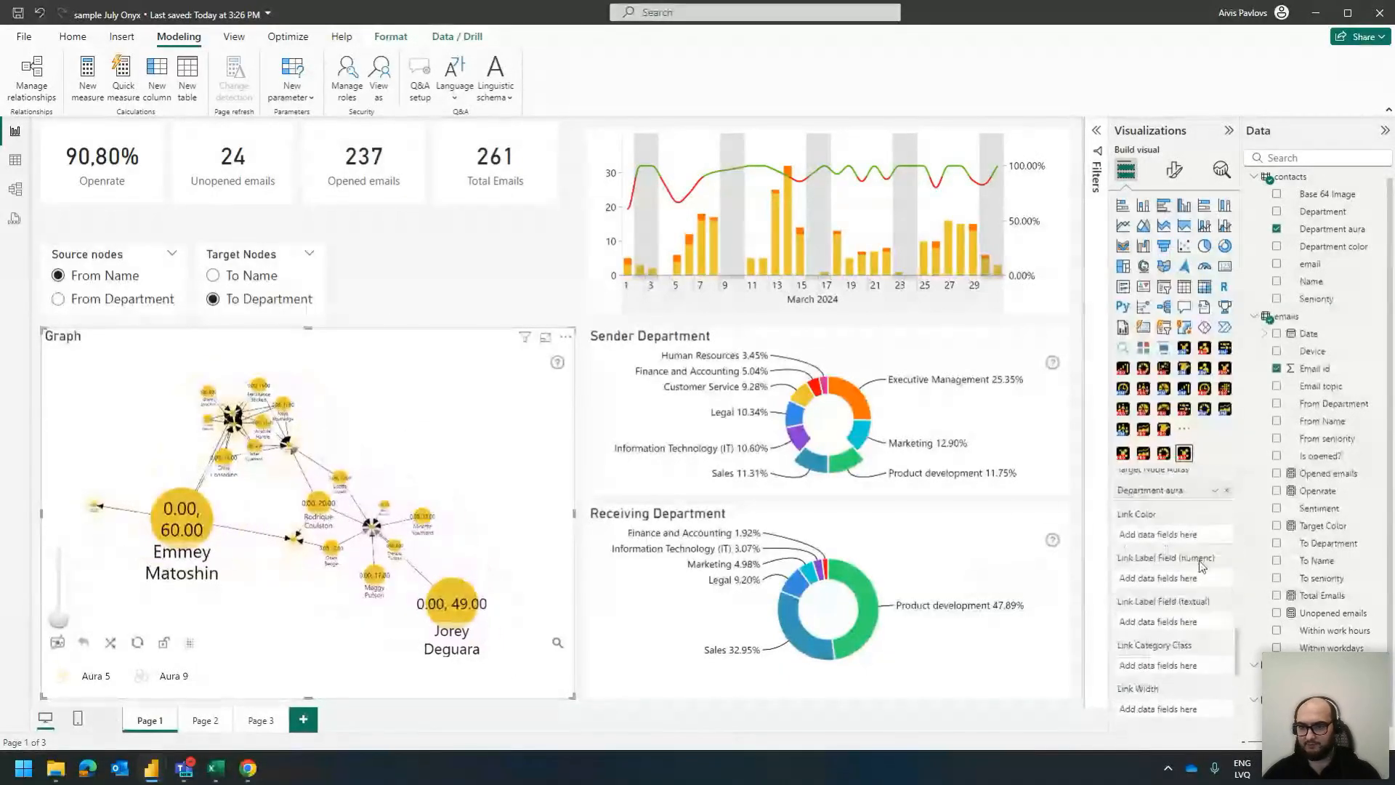
click(1226, 489)
scroll(1206, 558, up, 10)
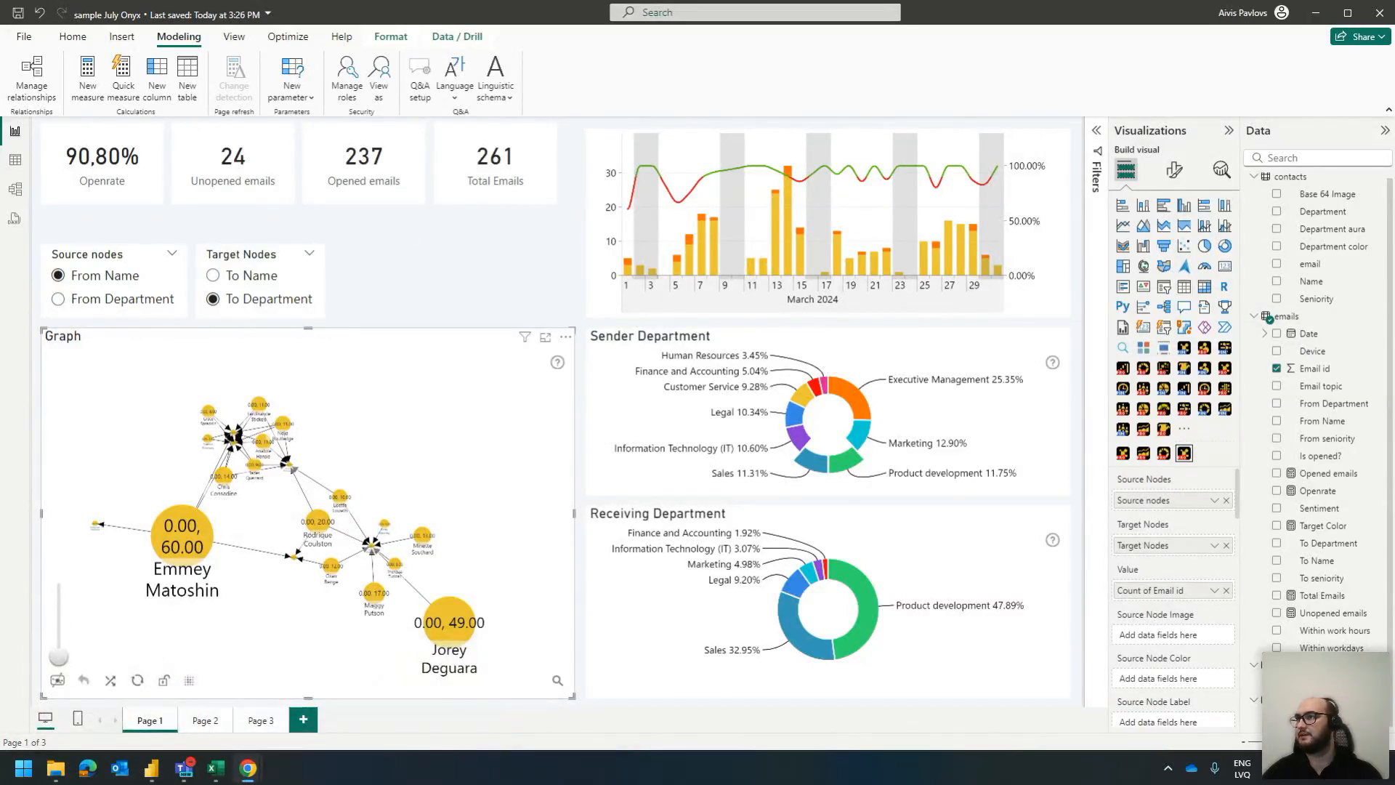
Switch to Chrome and open The Brief of the Onyx Data July 2024 challenge
drag(863, 201, 616, 96)
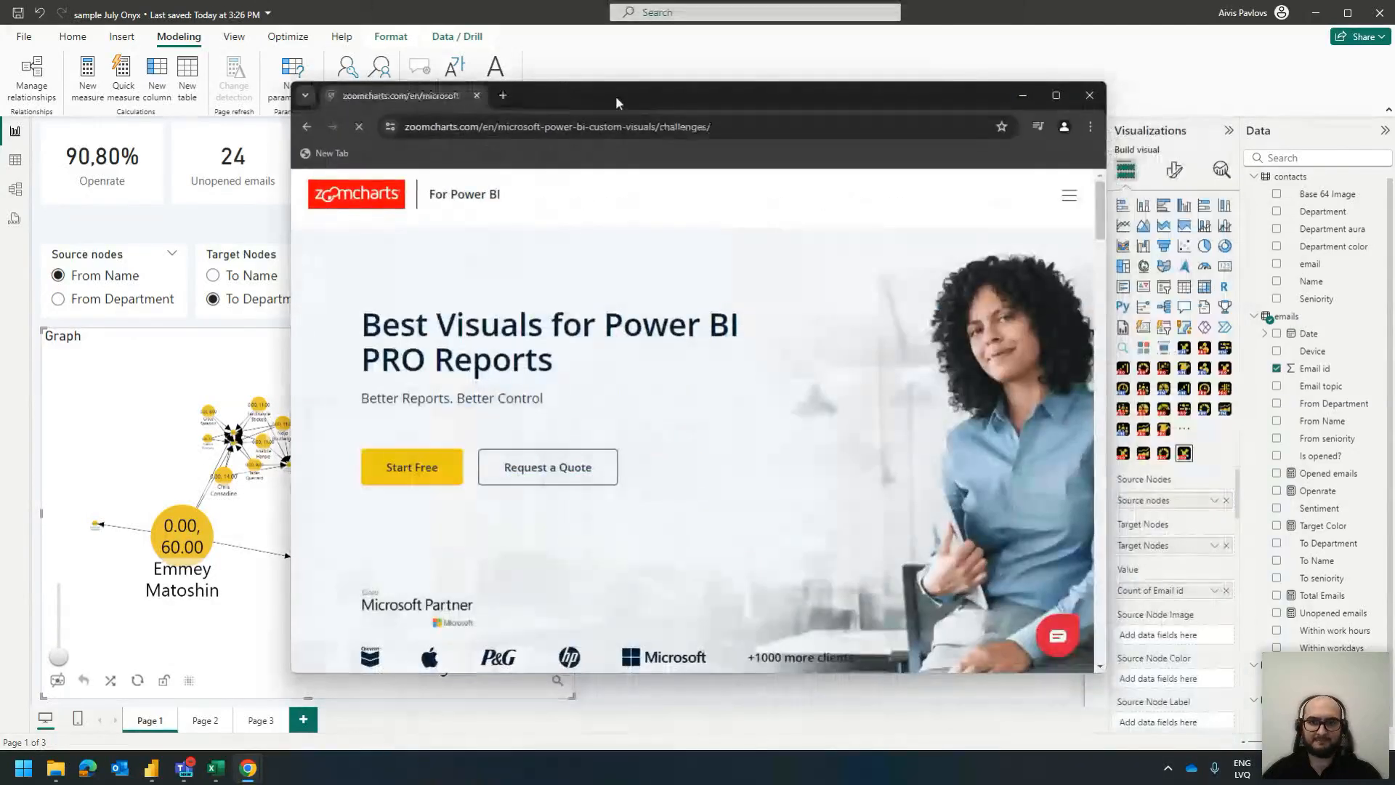
double_click(617, 96)
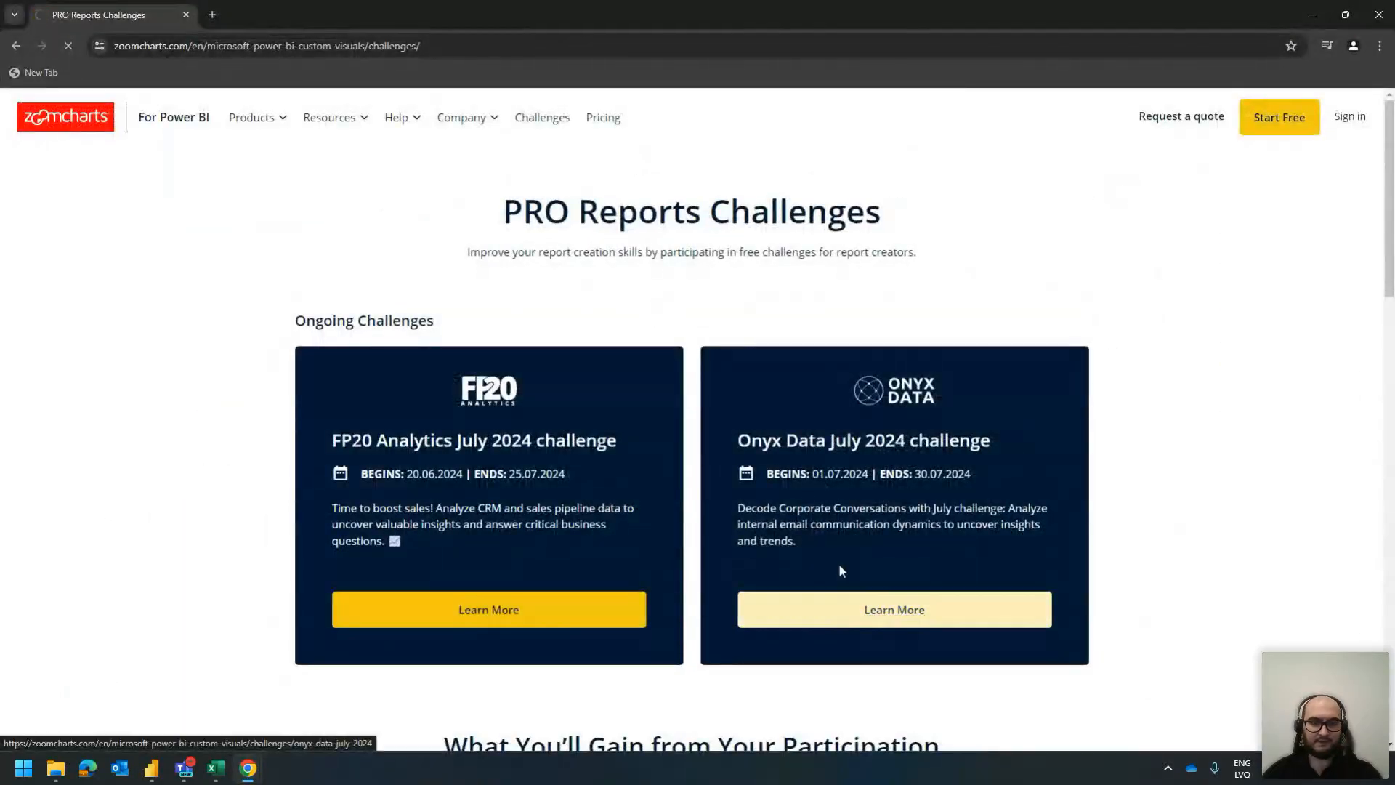
click(841, 609)
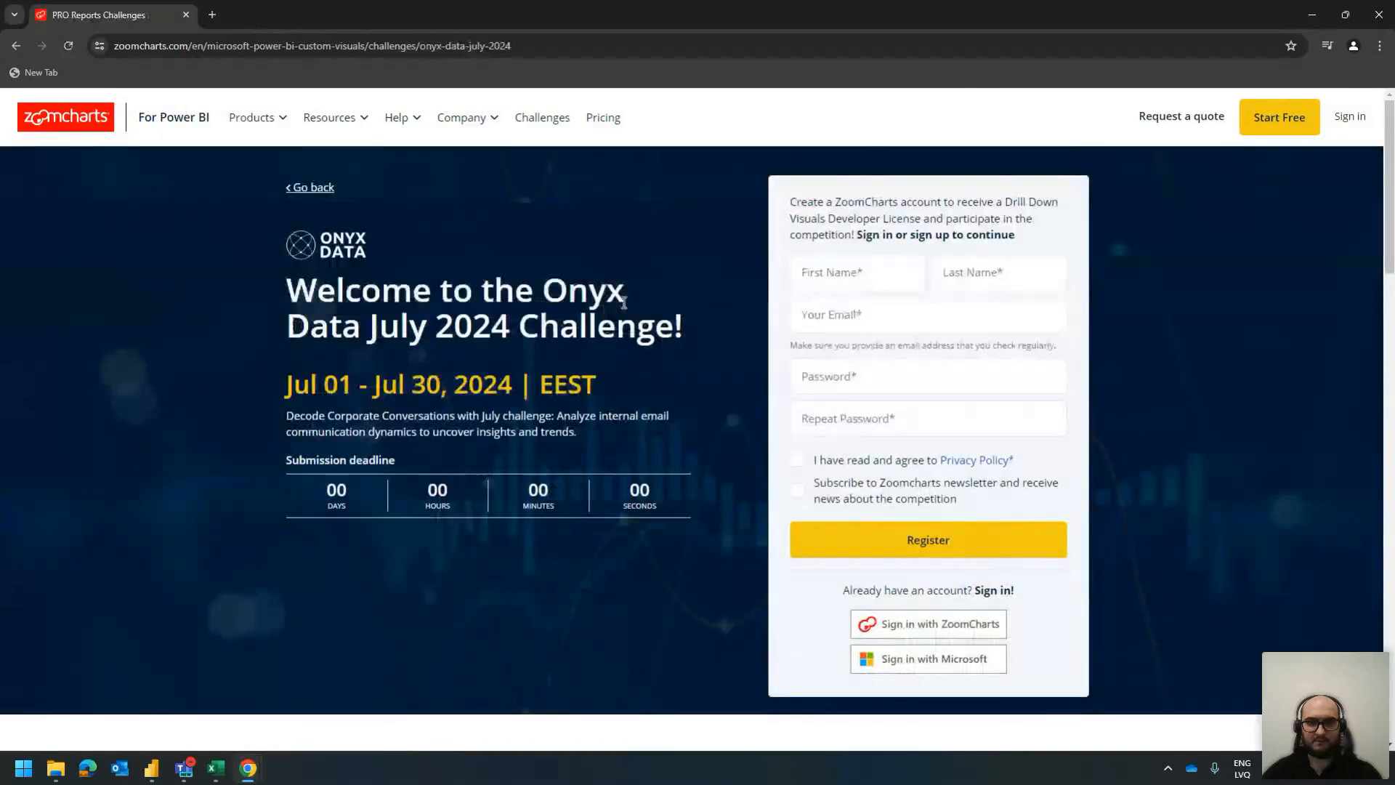
scroll(818, 533, down, 4)
click(905, 582)
scroll(836, 552, down, 4)
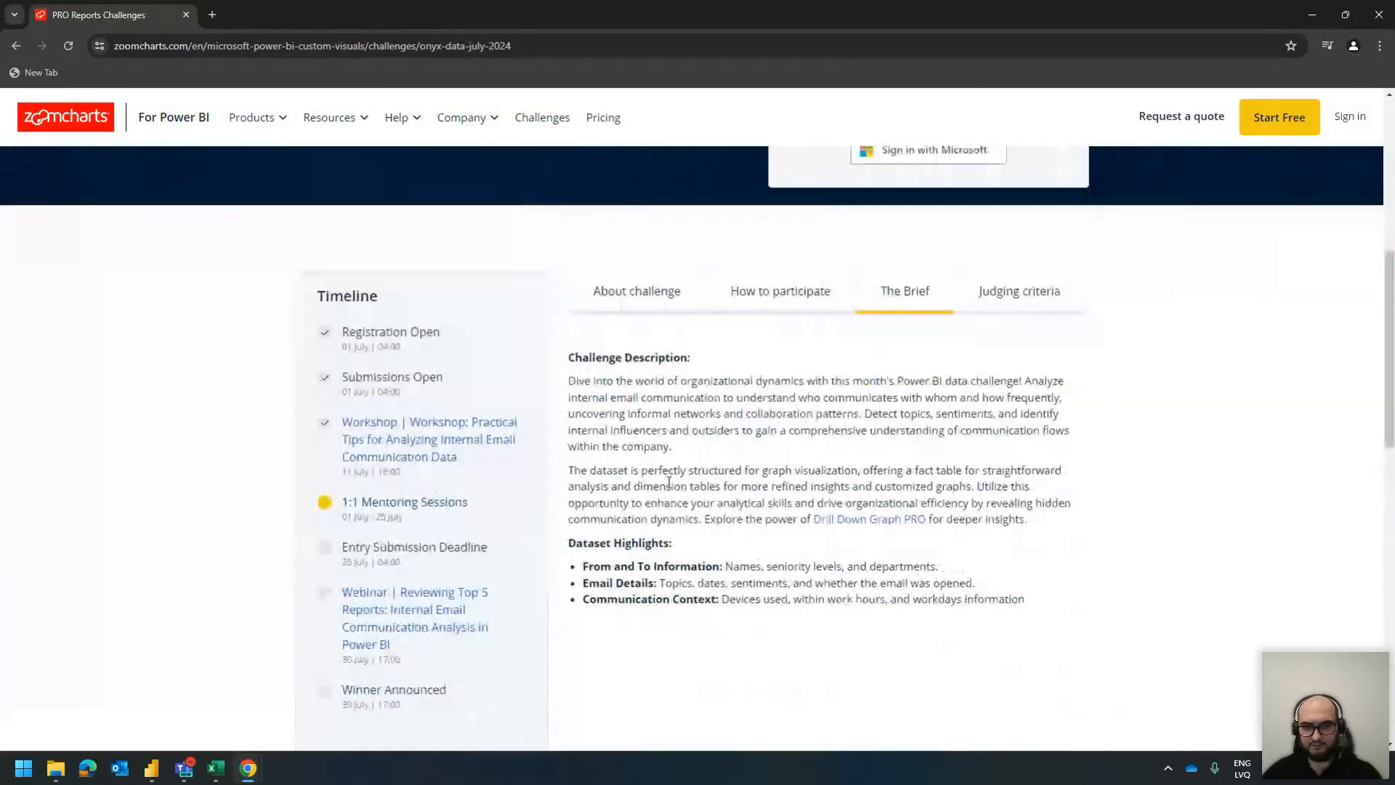
Read the Challenge Description and Dataset Highlights in the challenge brief
drag(584, 544, 733, 580)
click(600, 542)
drag(652, 414, 720, 547)
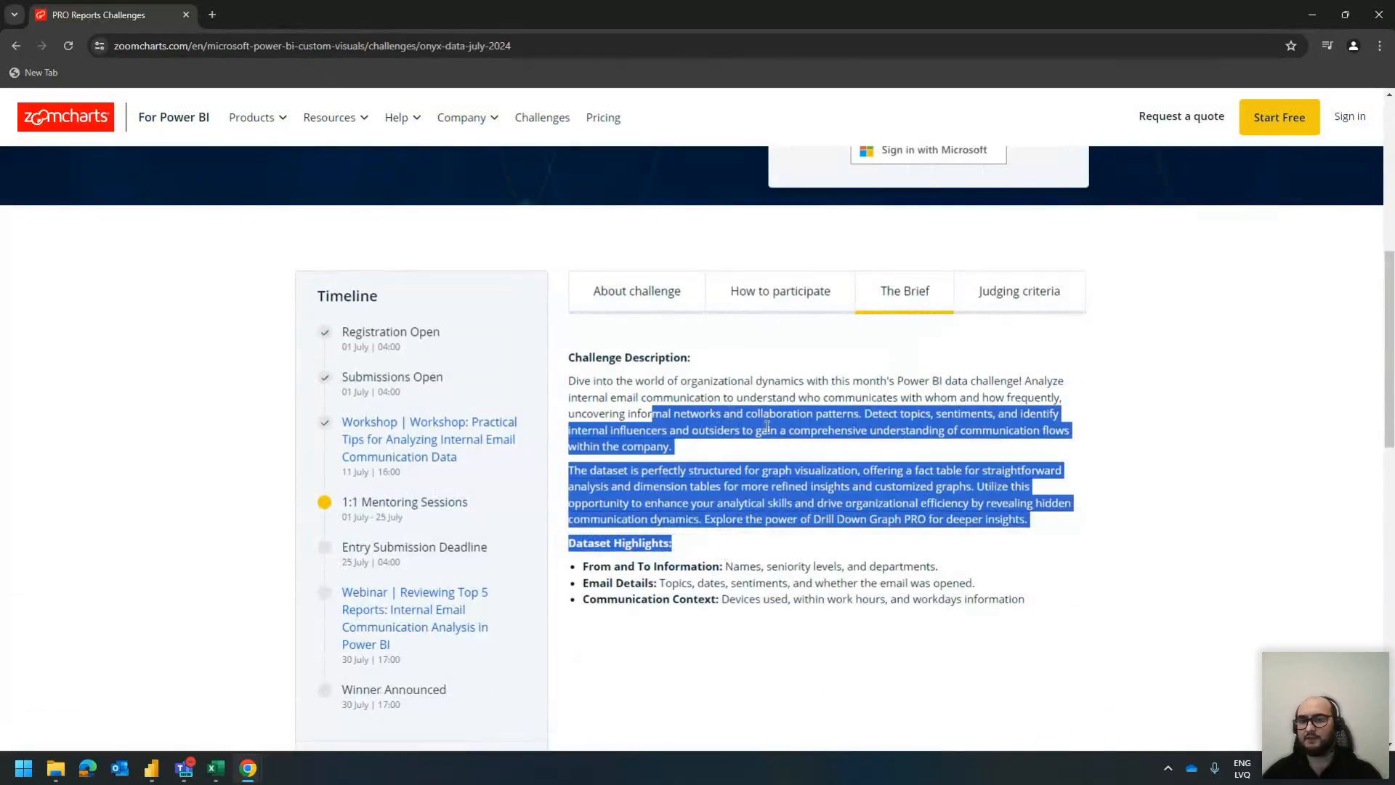
click(915, 440)
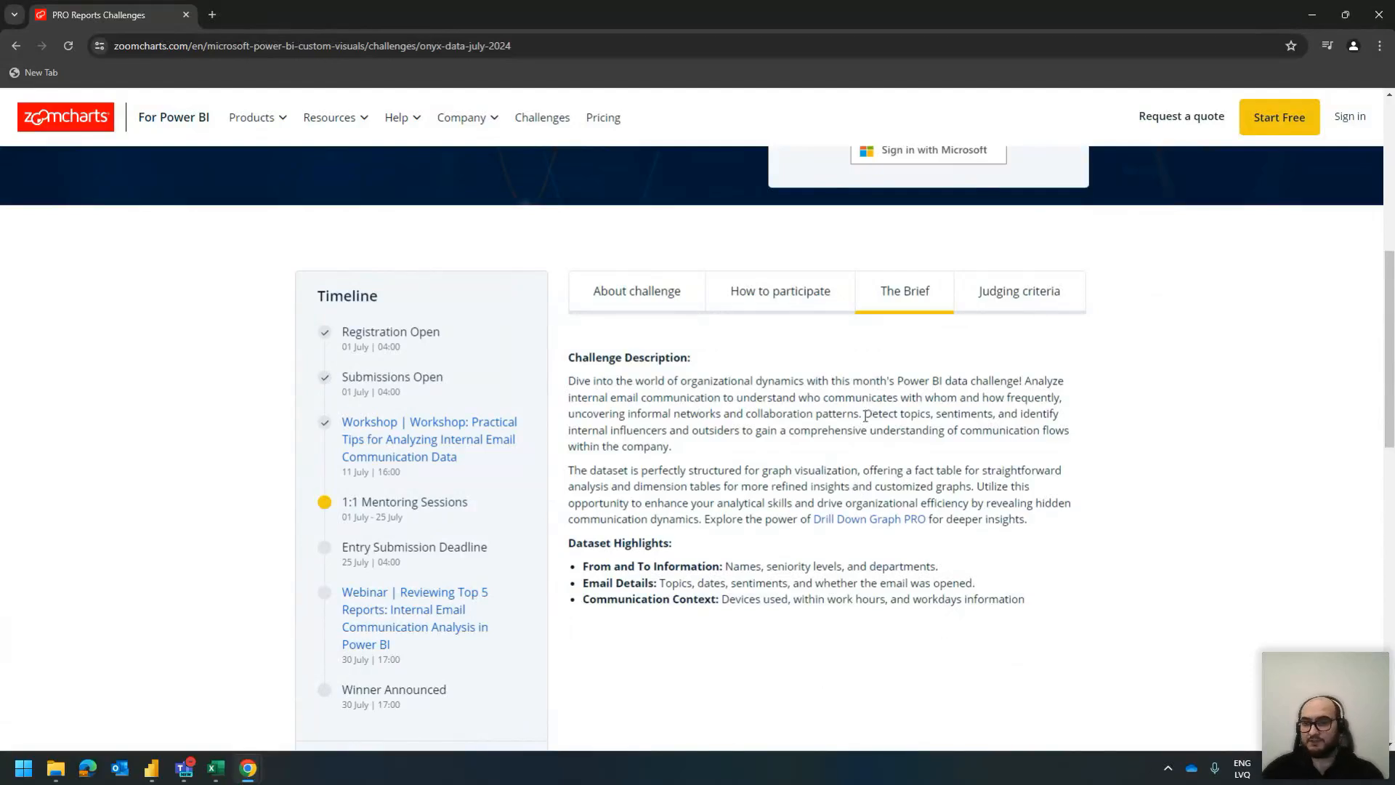
Switch back to the Power BI report and clear the slice selection in the Sender Department chart
double_click(1292, 15)
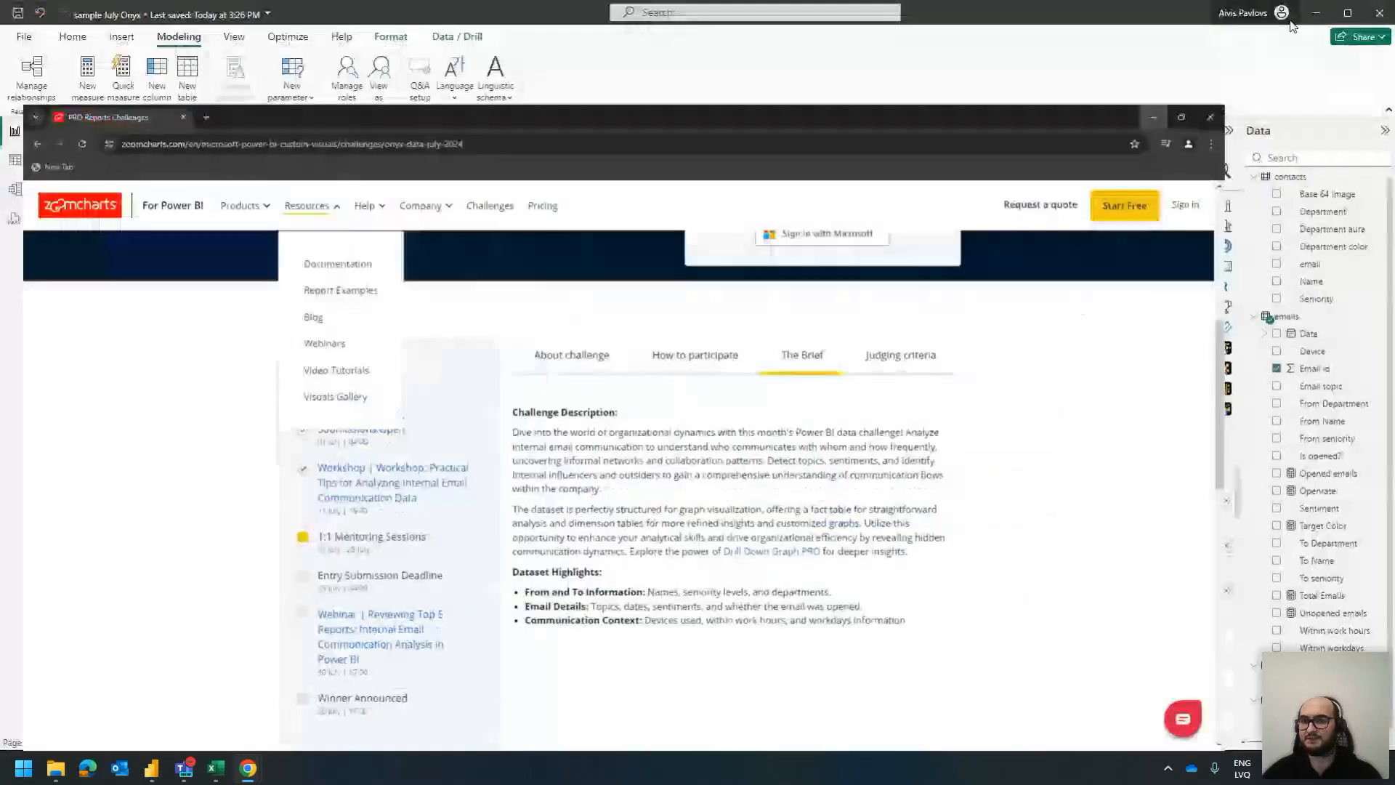
click(478, 217)
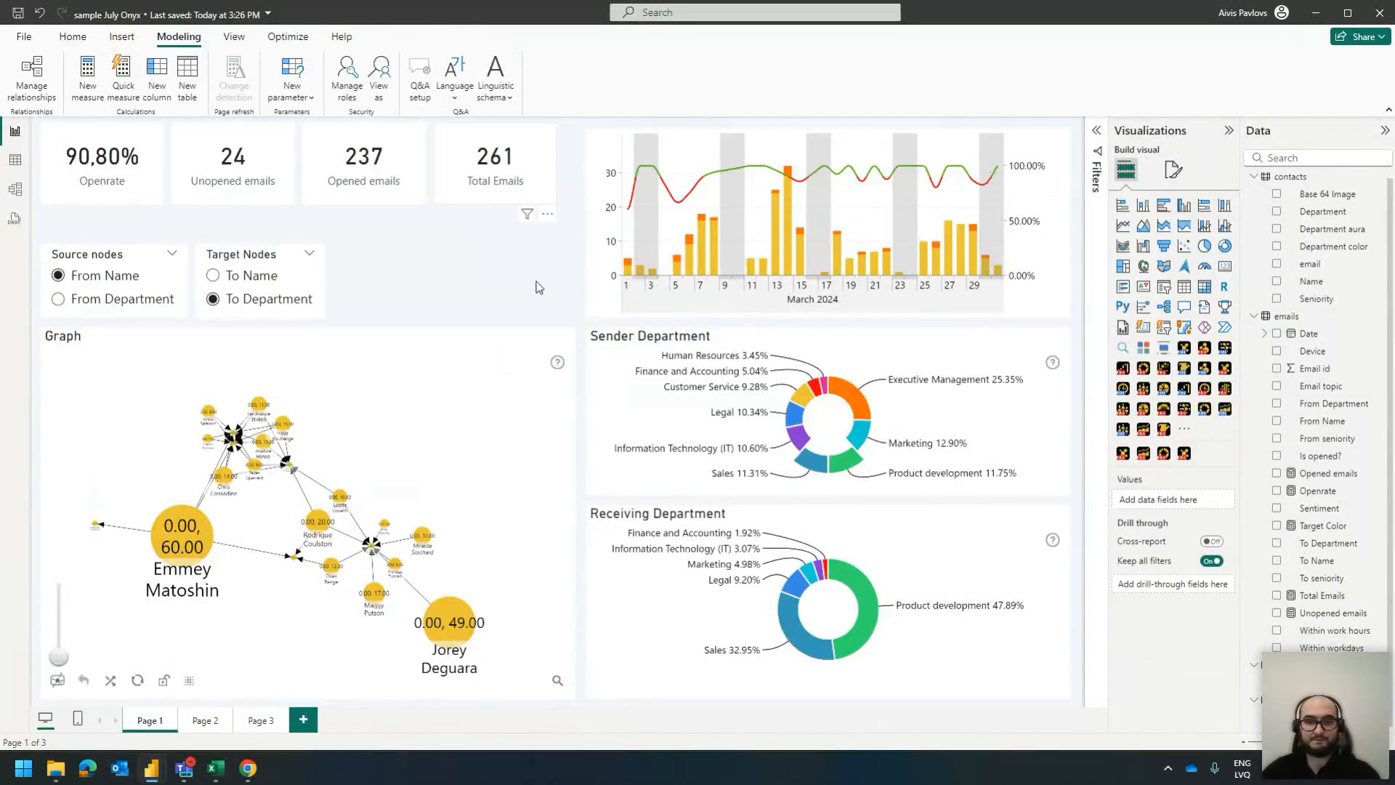
click(851, 417)
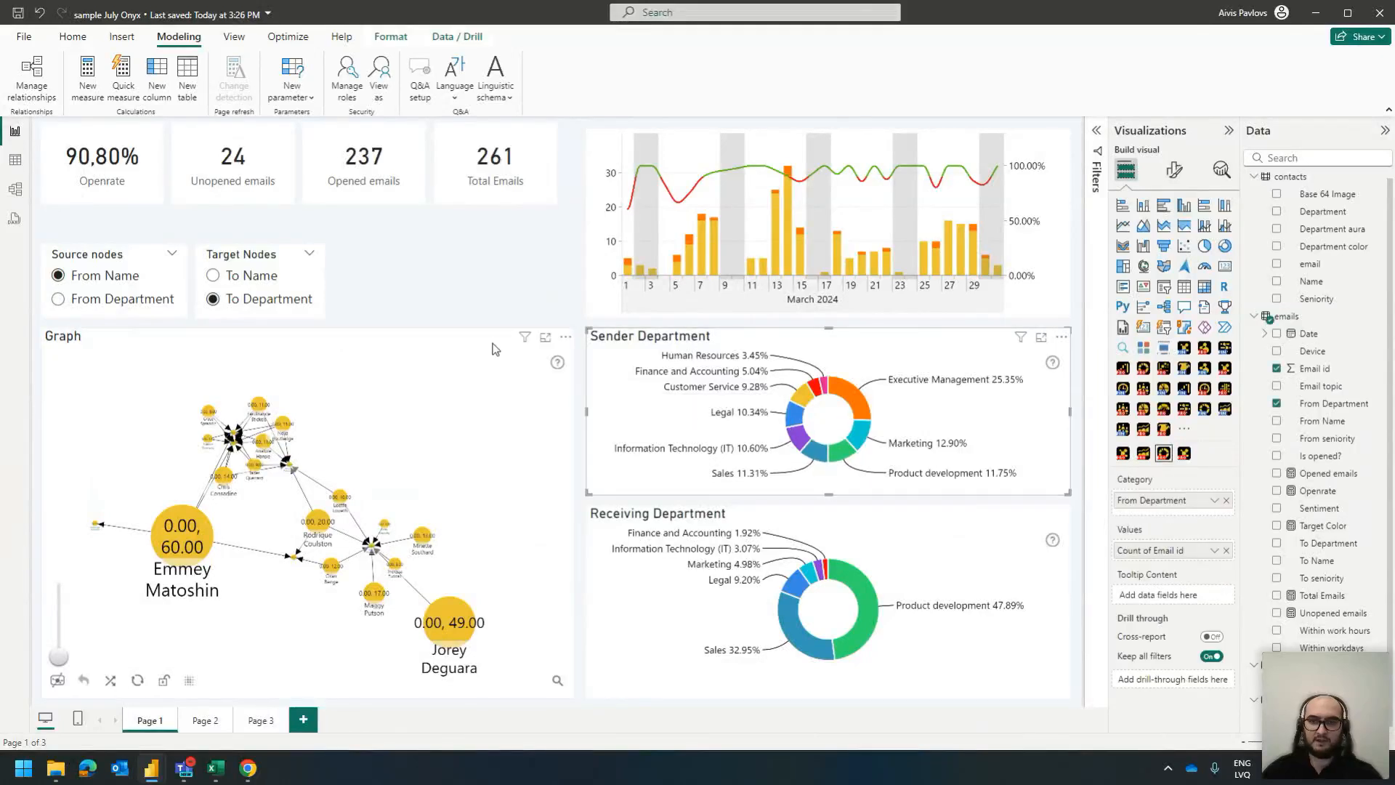
click(491, 356)
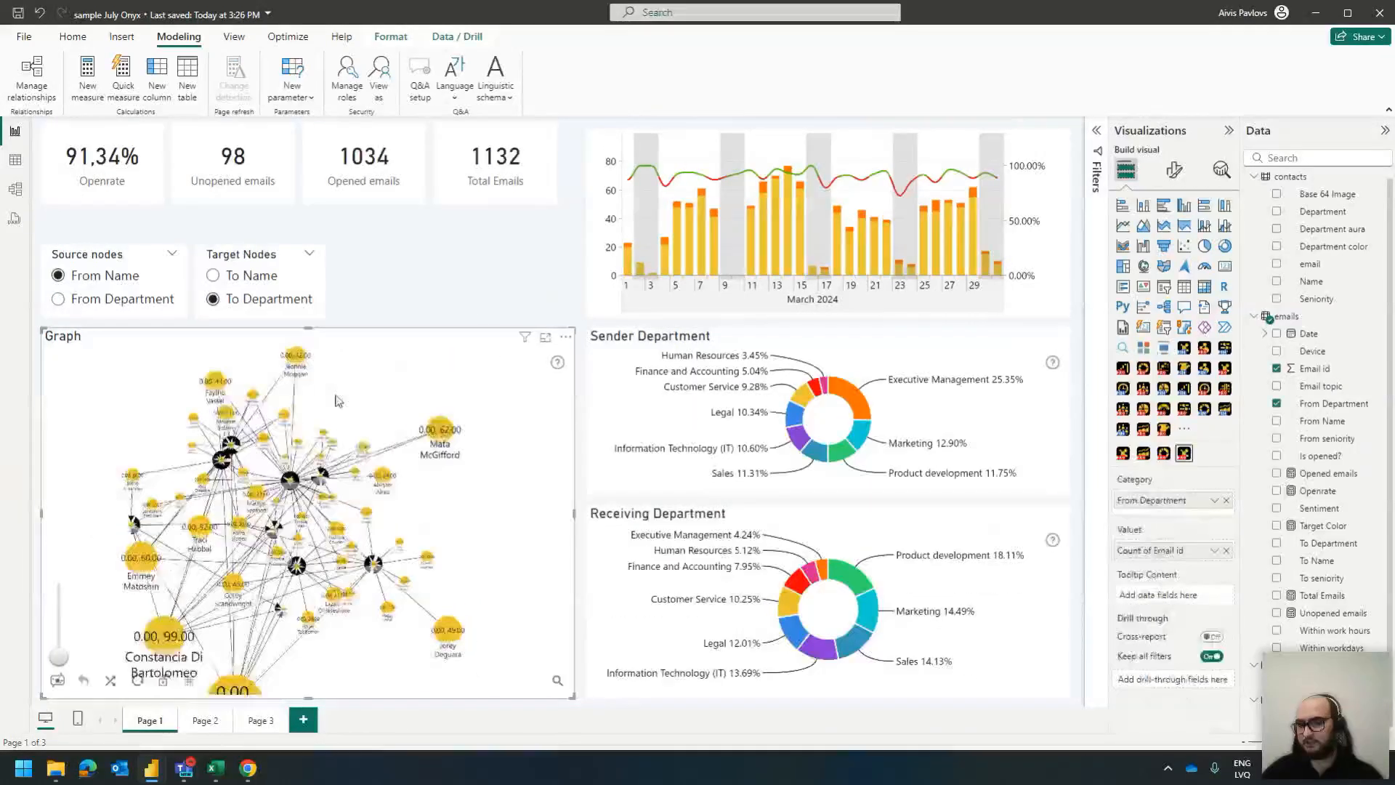
Try To Name as the target nodes, then set the slicers to From Department and To Department
click(239, 280)
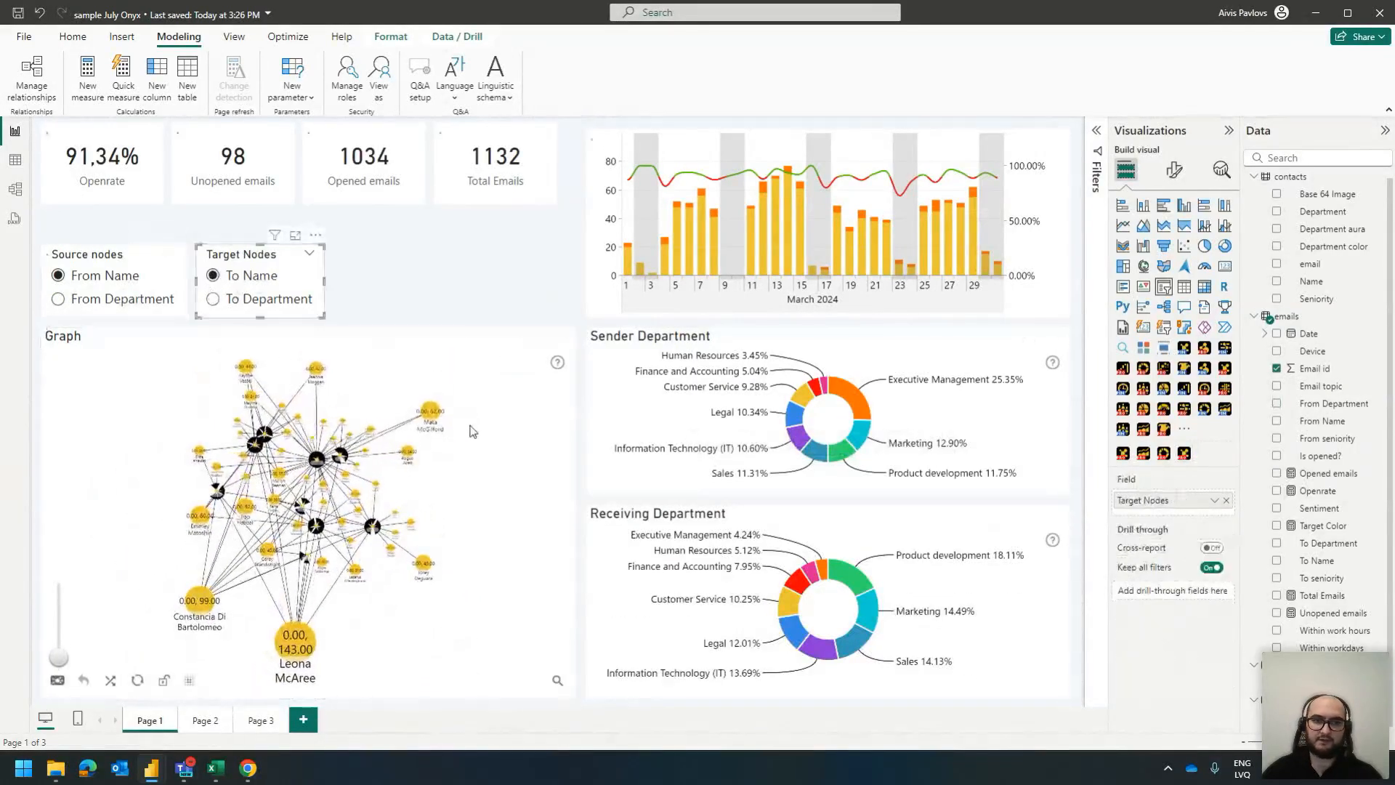
click(86, 300)
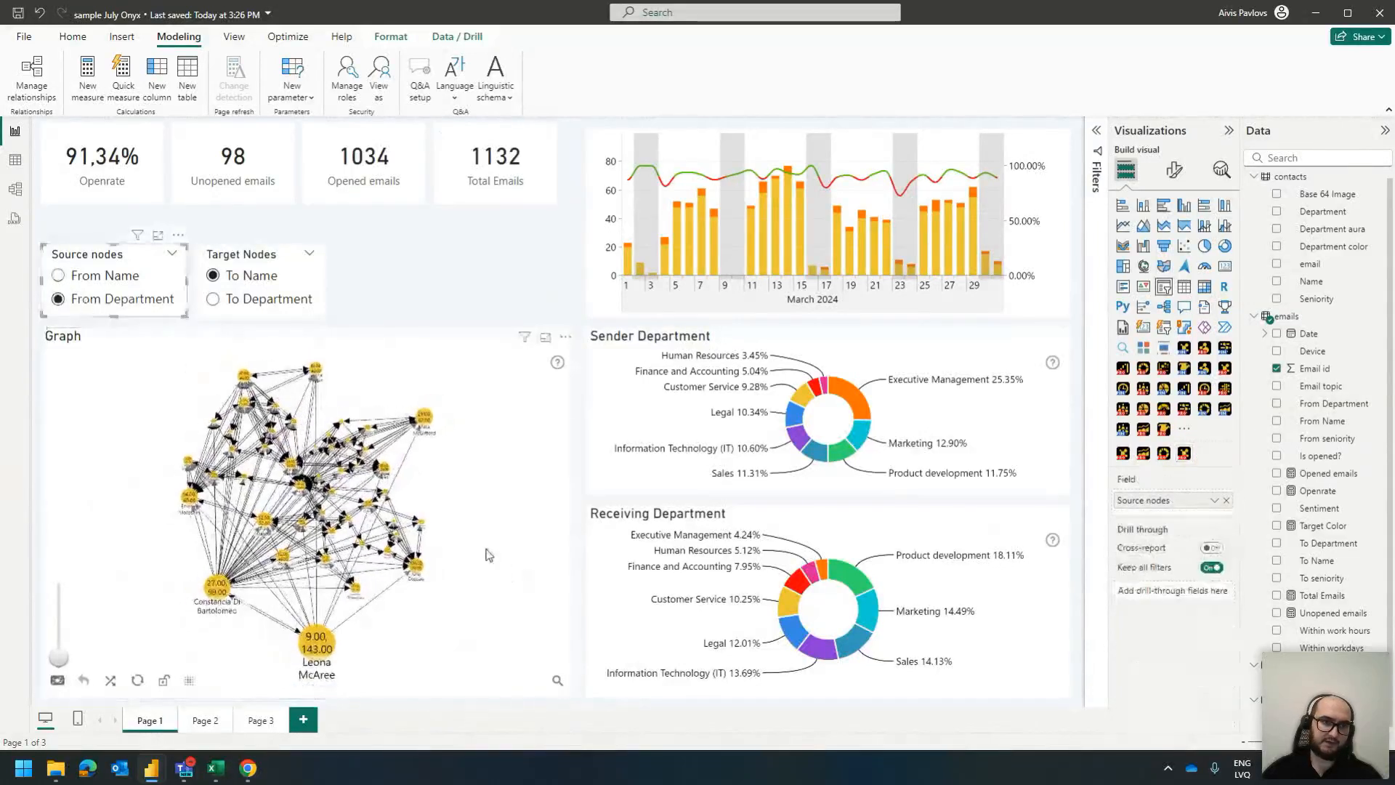
click(228, 300)
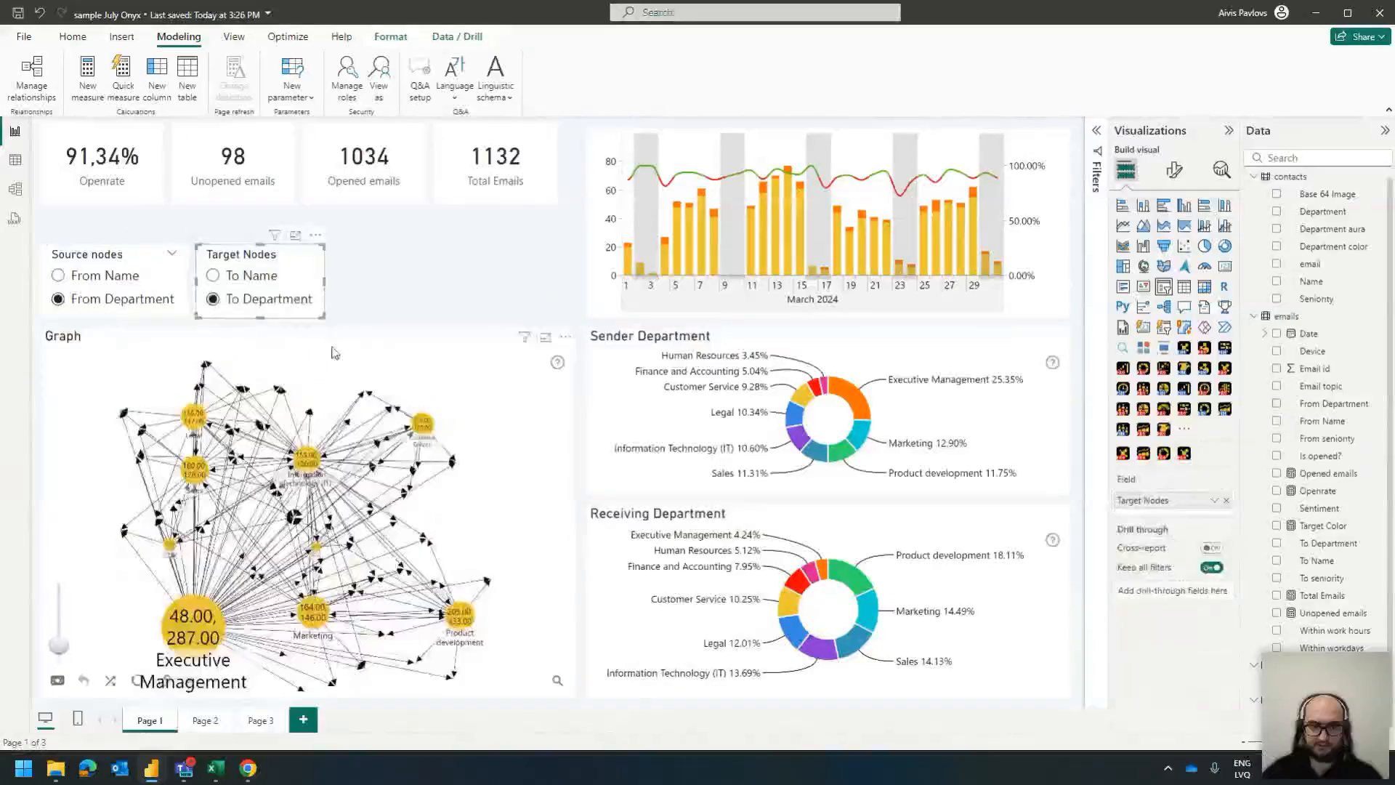
Assign the Department color field to both Source Node Color and Target Node Color of the Graph visual
click(426, 449)
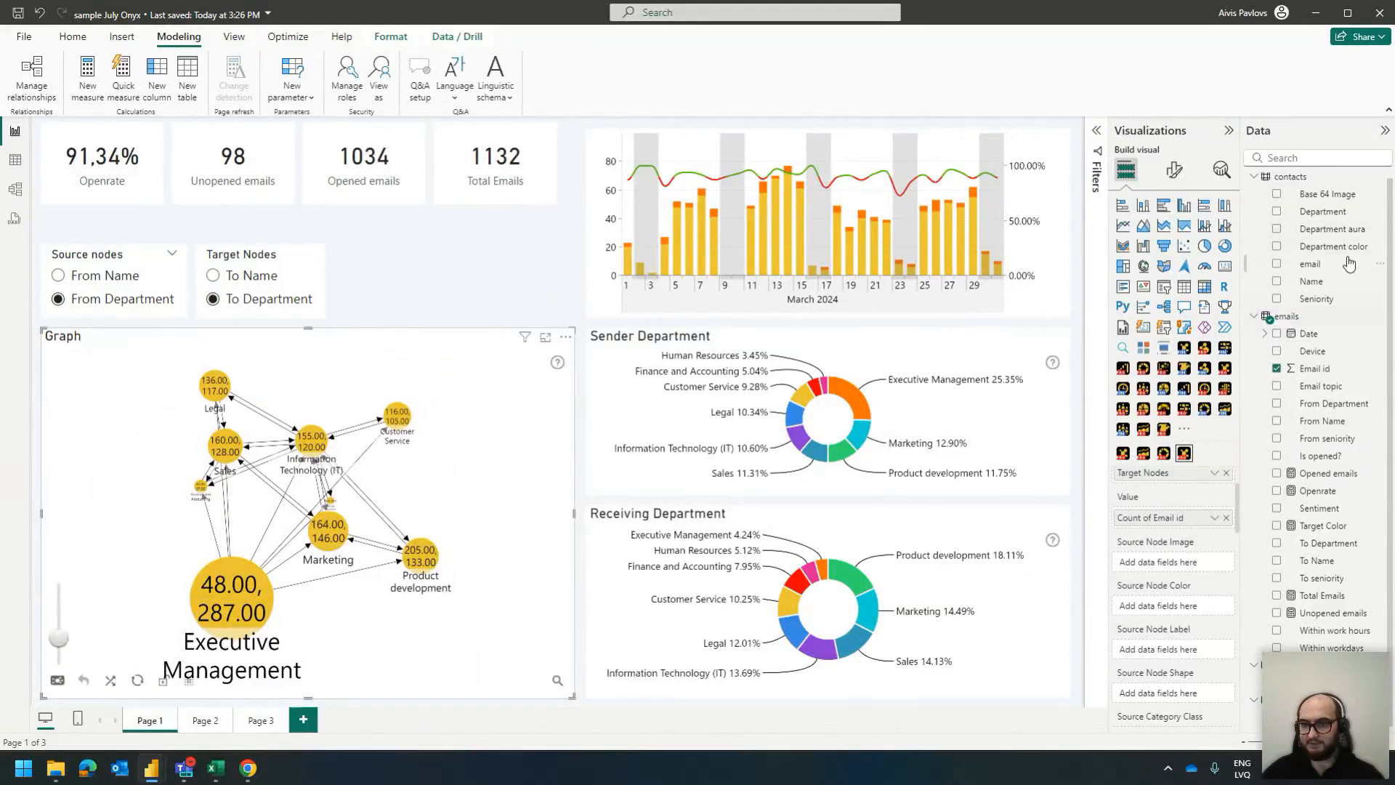
drag(1345, 248, 1169, 605)
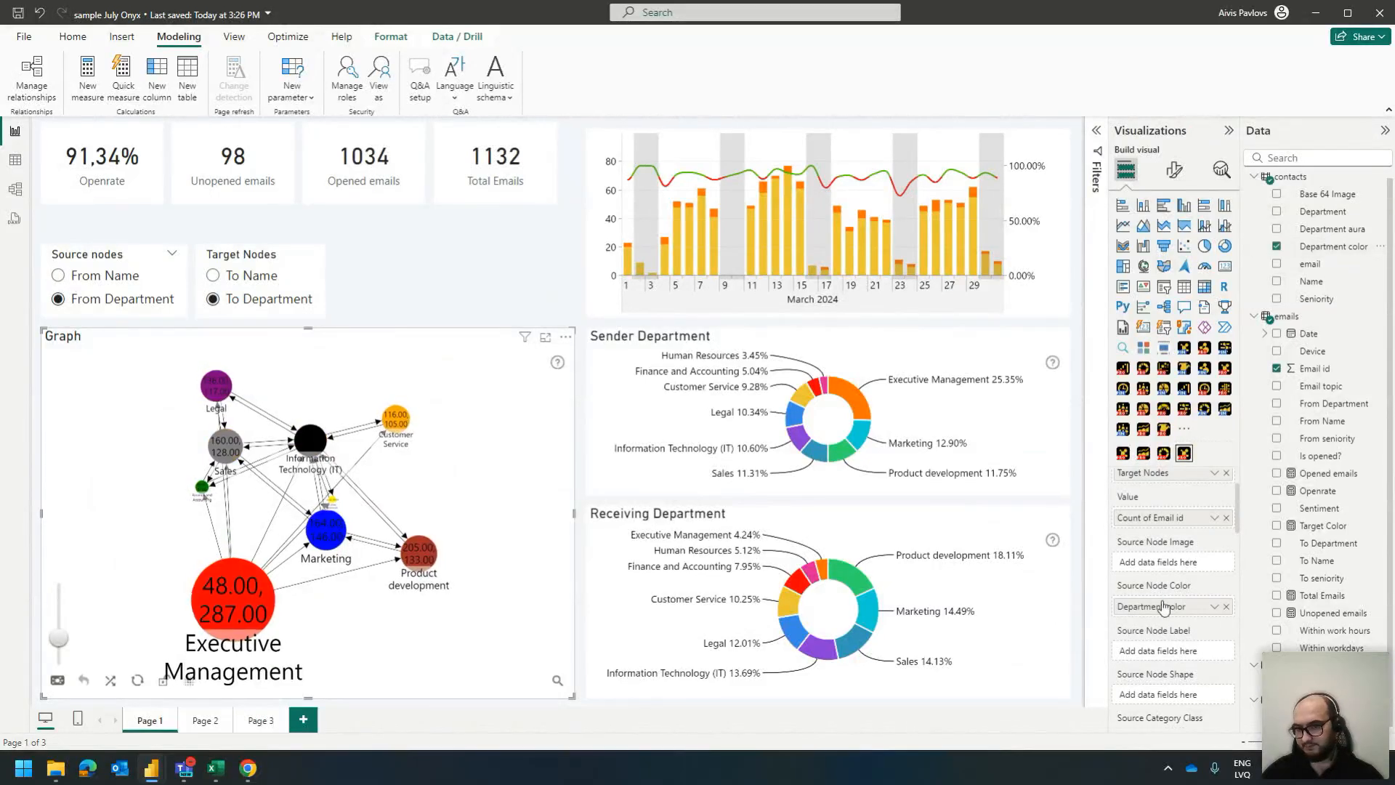
scroll(1173, 600, down, 2)
scroll(1175, 601, down, 5)
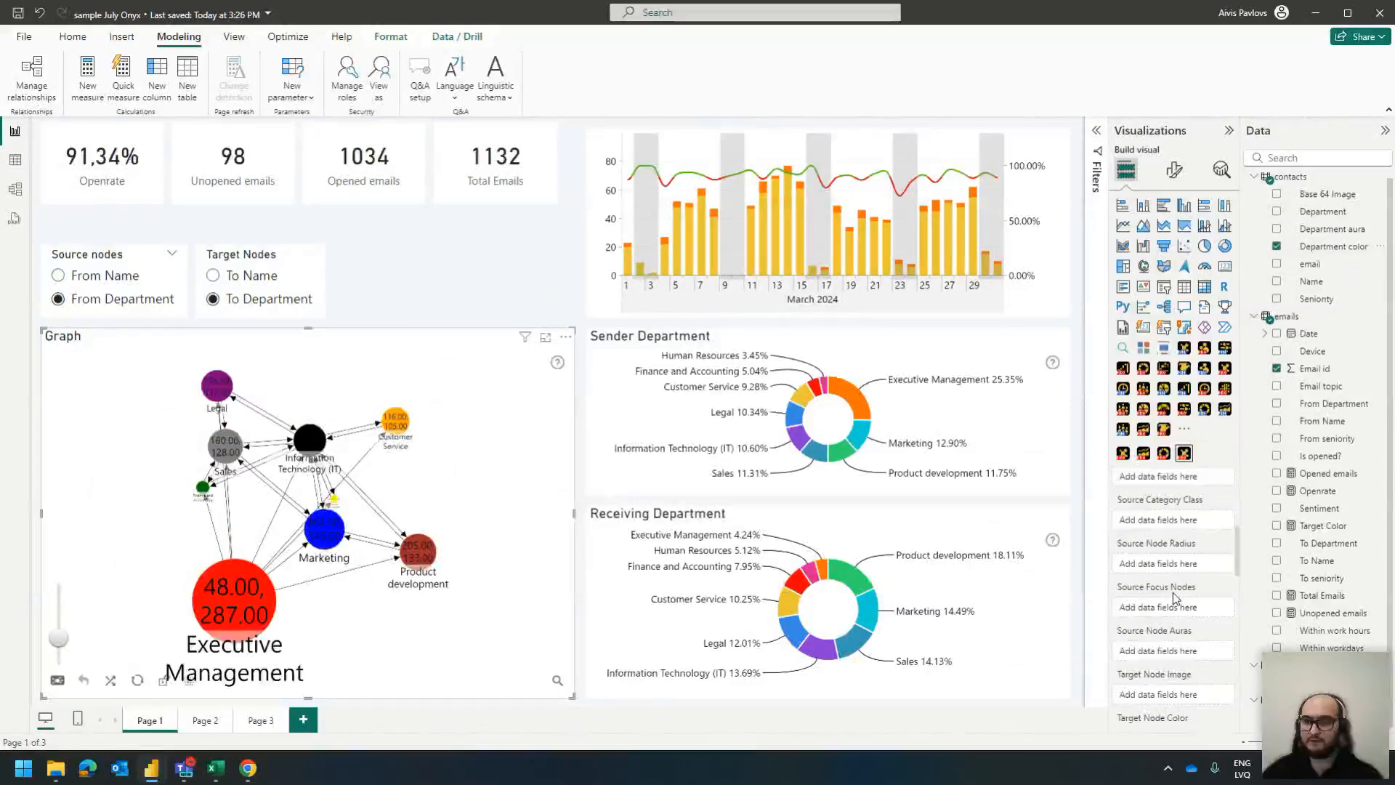
drag(1334, 246, 1163, 665)
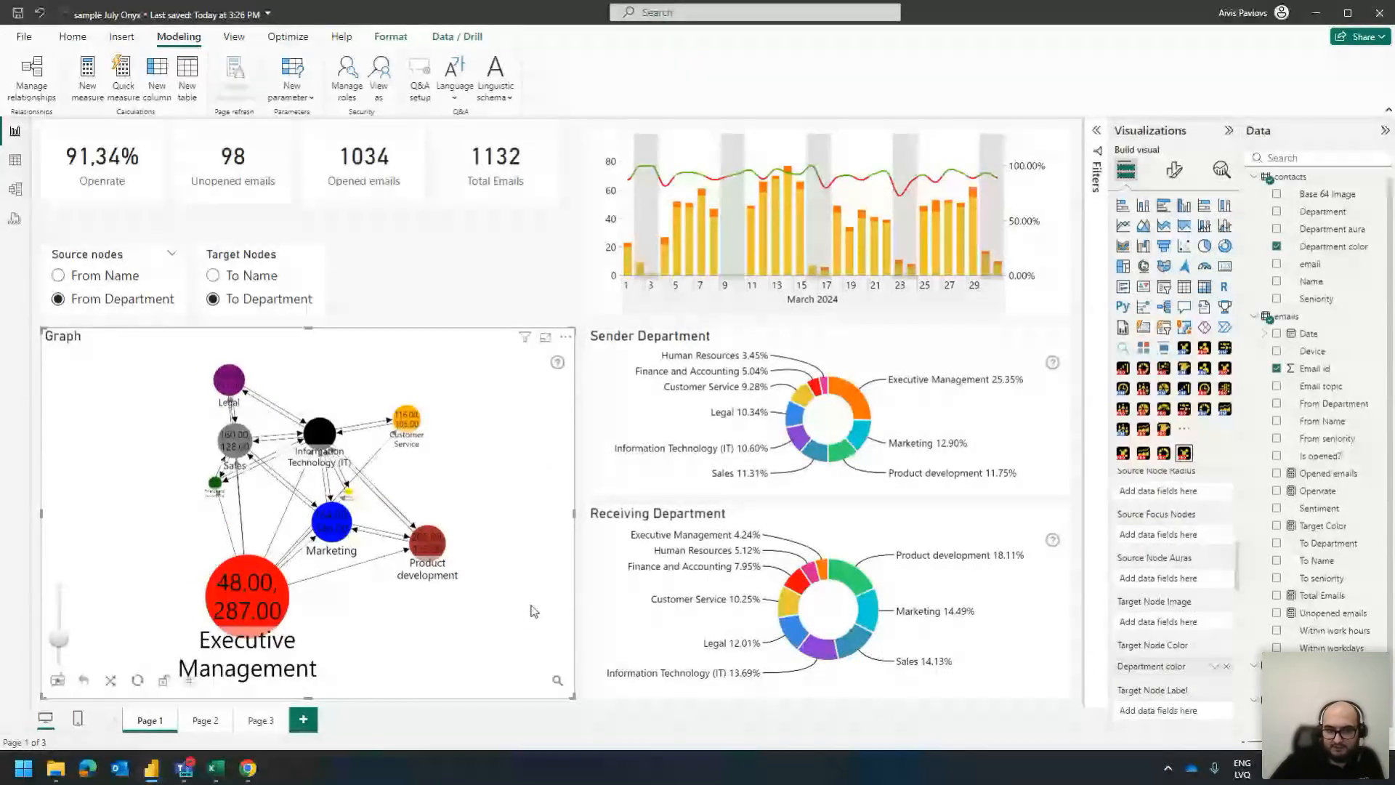
Remove Department color from Target Node Color and set the Target Nodes slicer to To Name
scroll(512, 574, up, 3)
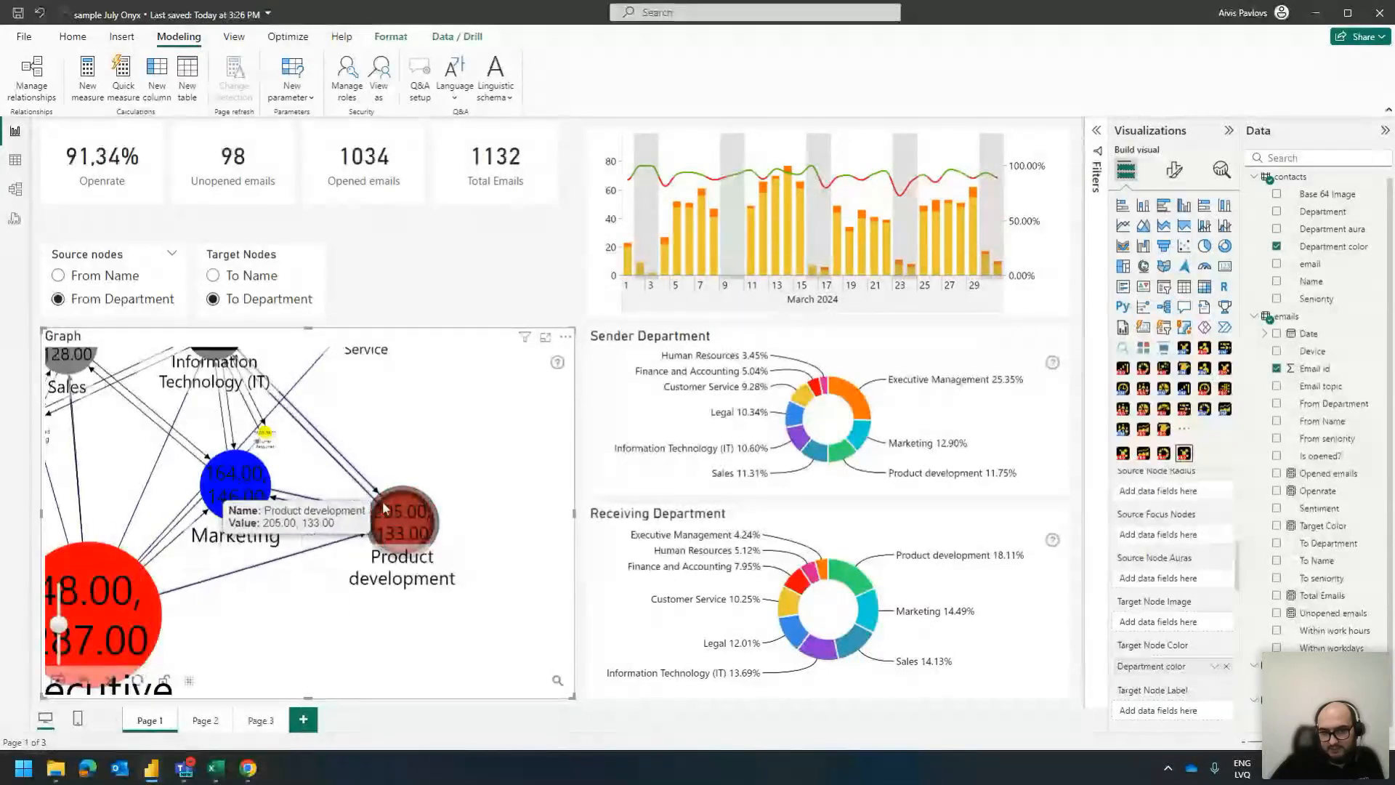
mouse_move(374, 519)
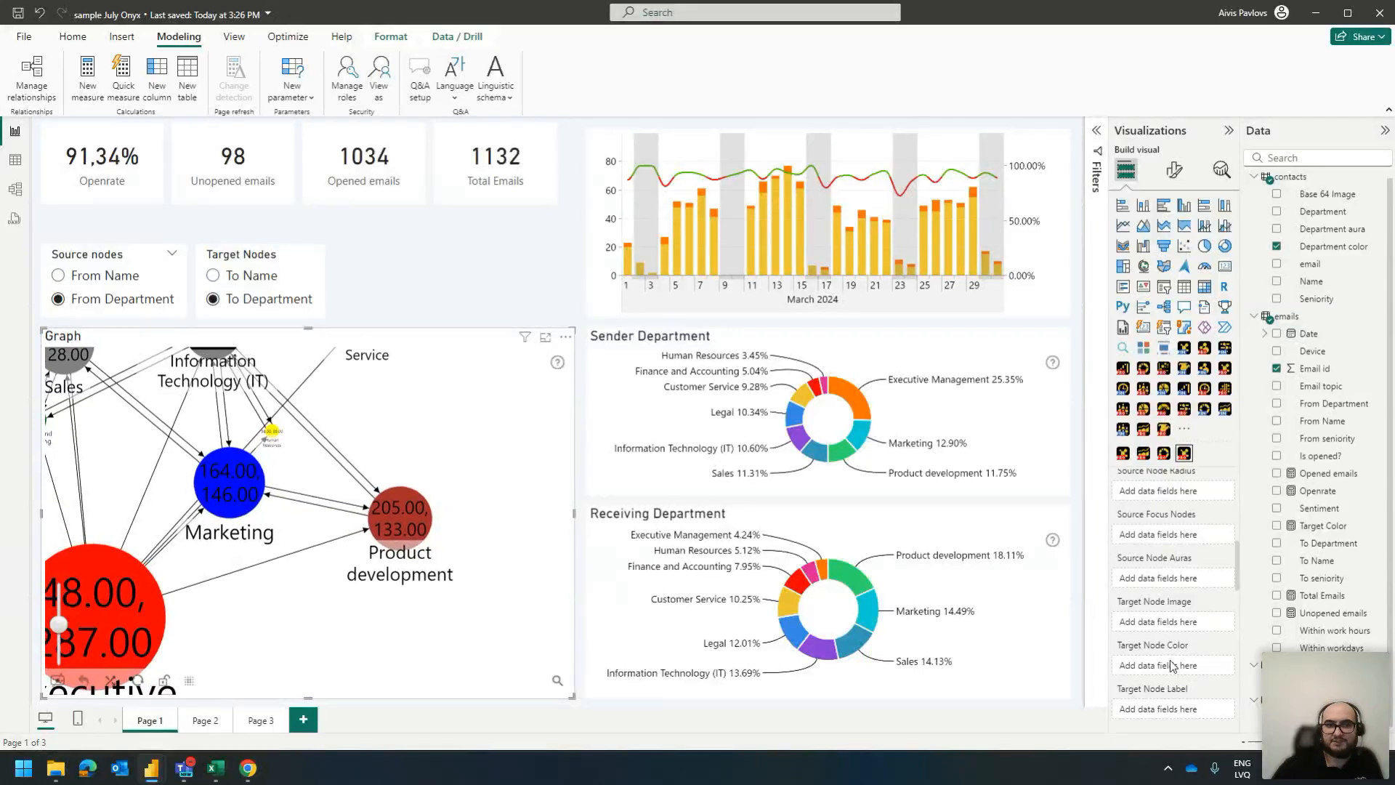
click(314, 277)
click(290, 484)
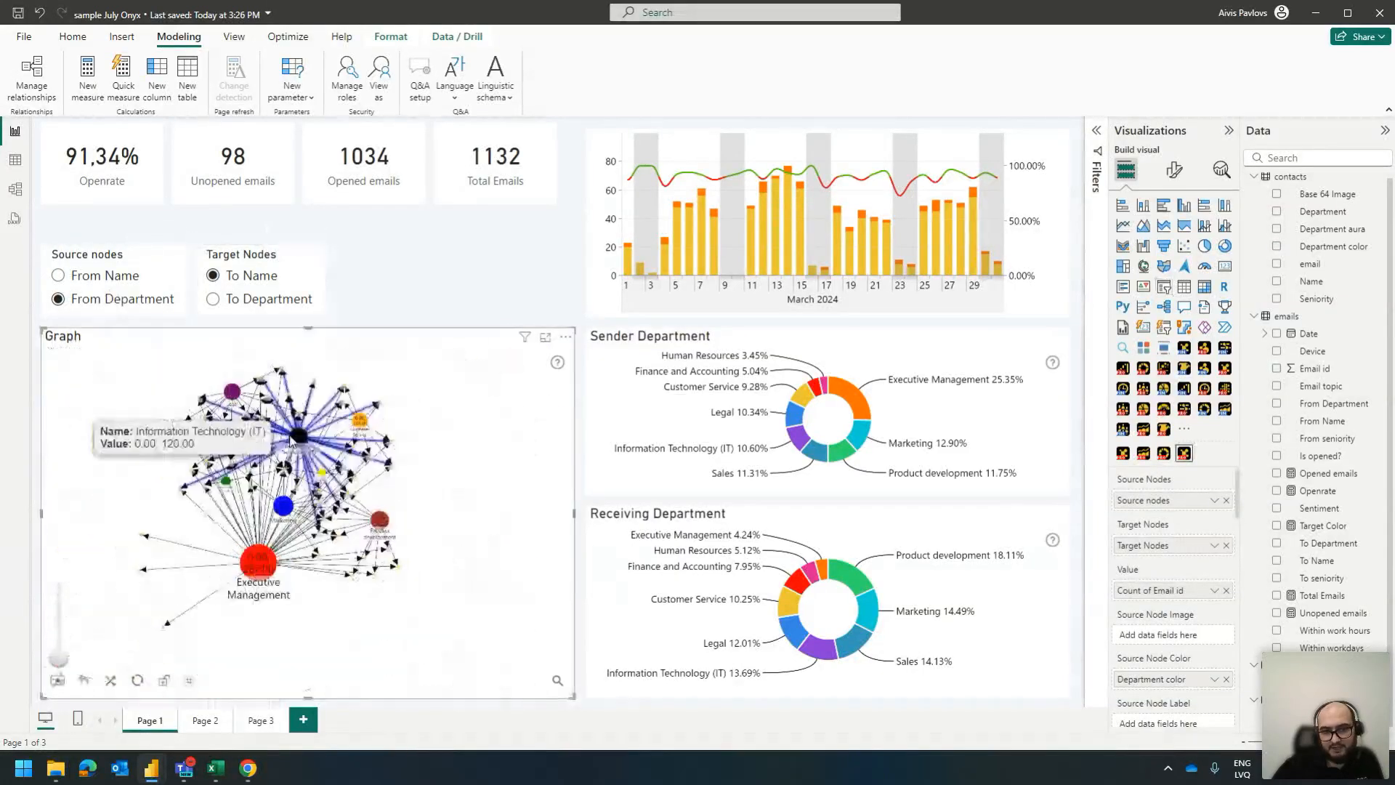
Examine the links from the colored department nodes to the individual recipients around Product development in the Graph visual
drag(486, 543, 349, 503)
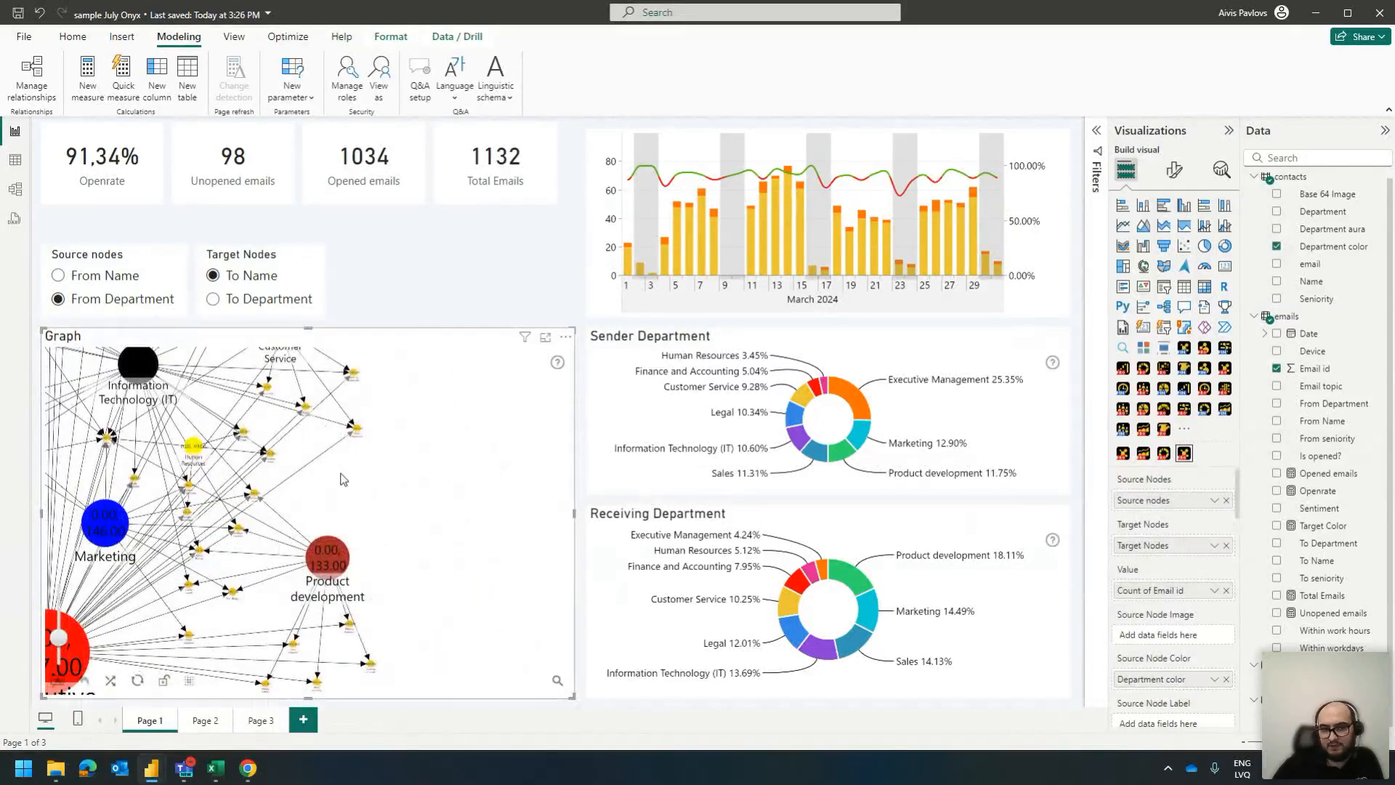
drag(377, 470, 438, 468)
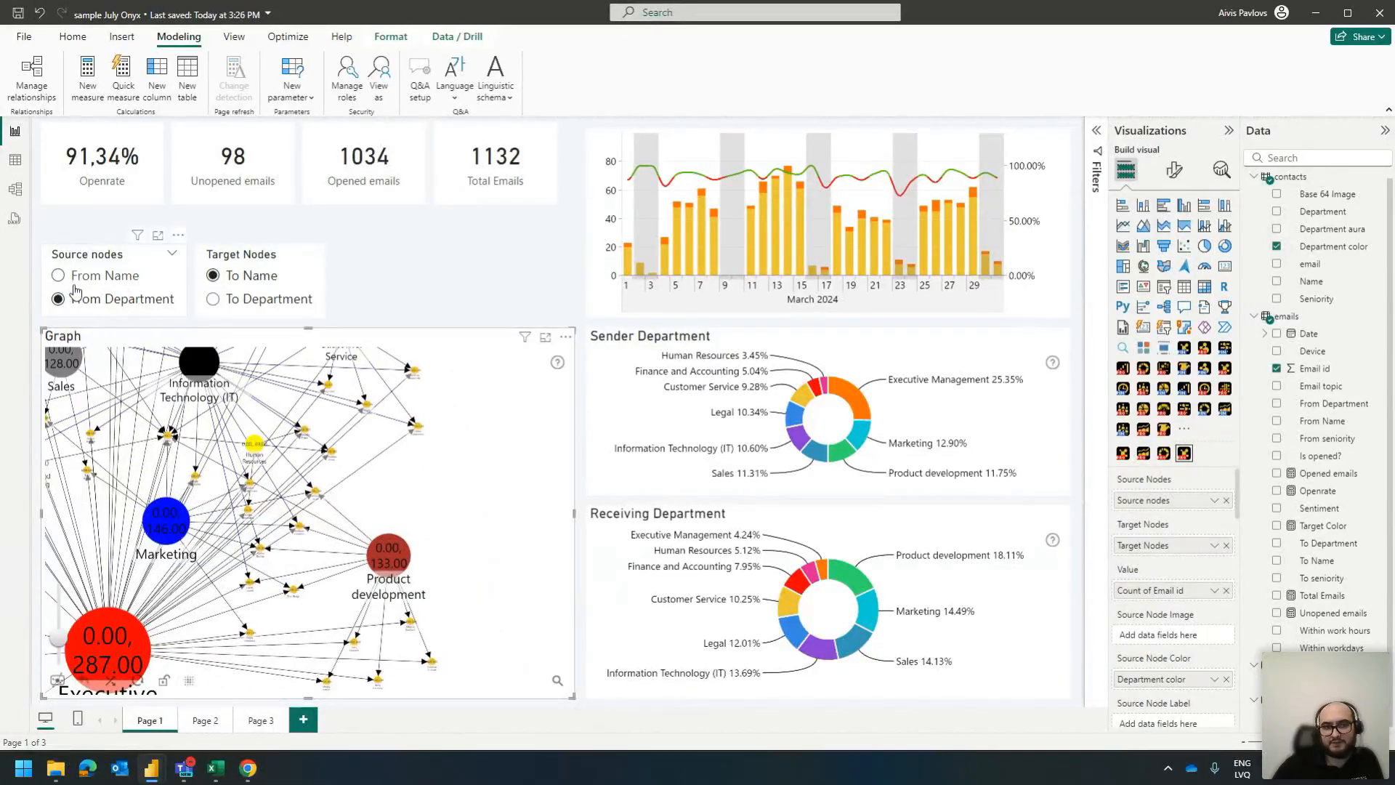
mouse_move(420, 371)
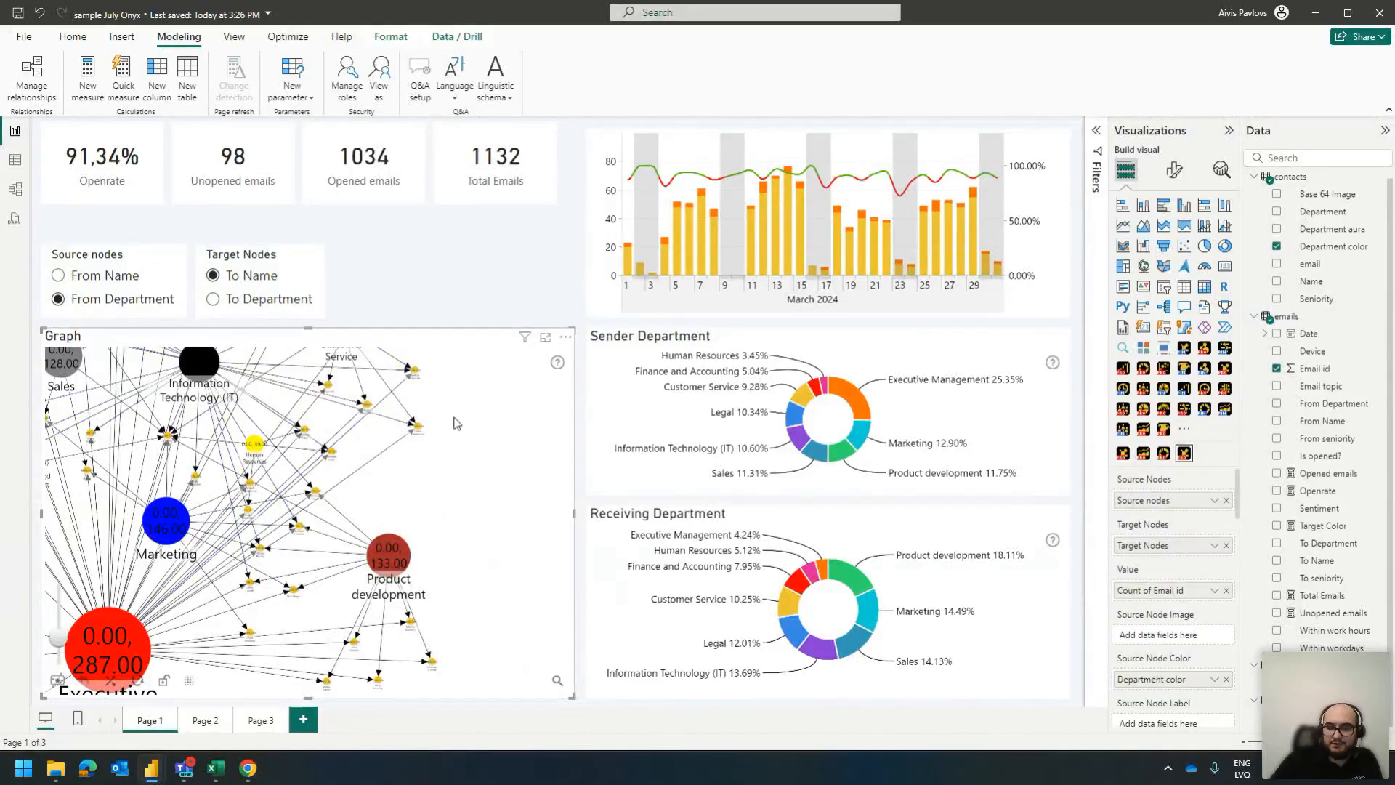
drag(440, 489, 449, 491)
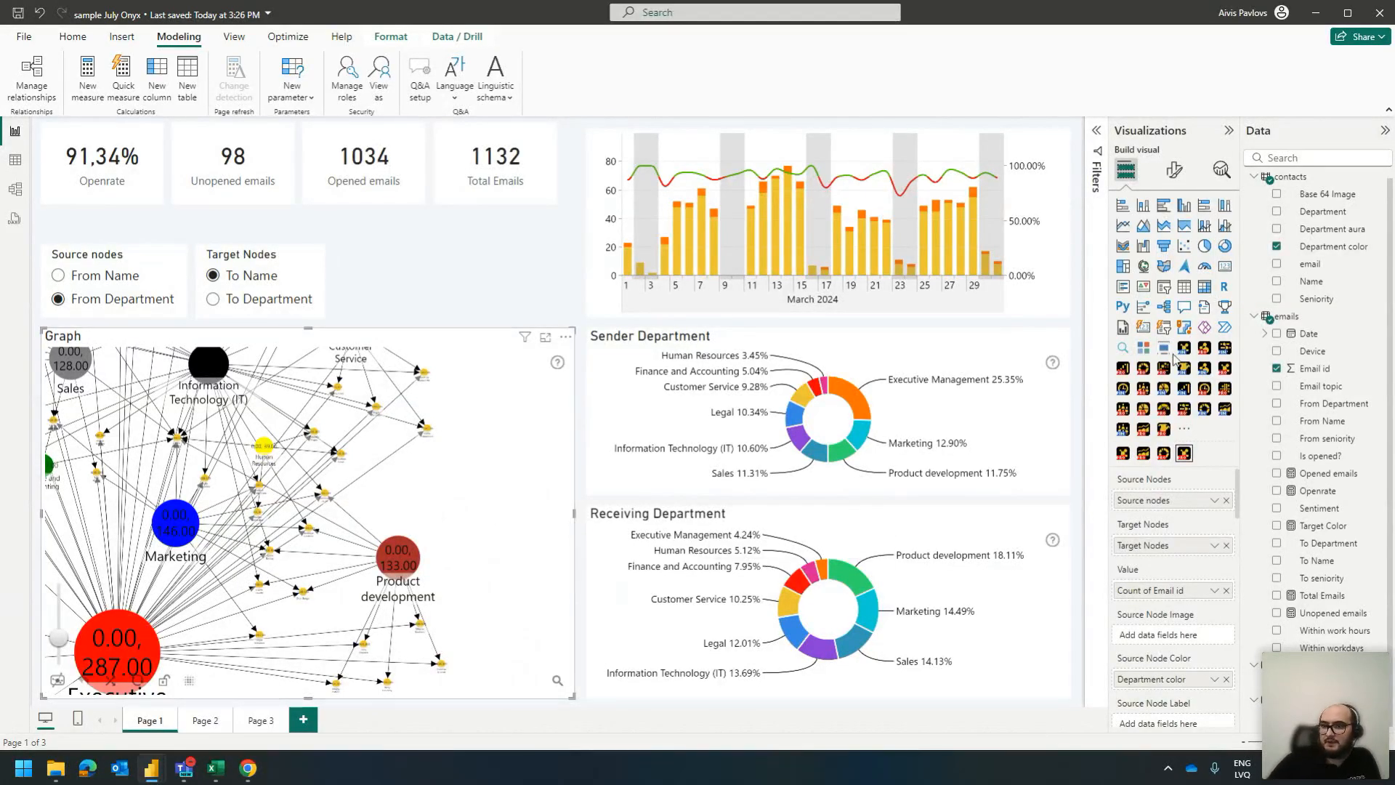
Add the Department color field to the Graph visual again and assign it to Target Node Color
drag(1323, 255, 1170, 640)
click(1212, 640)
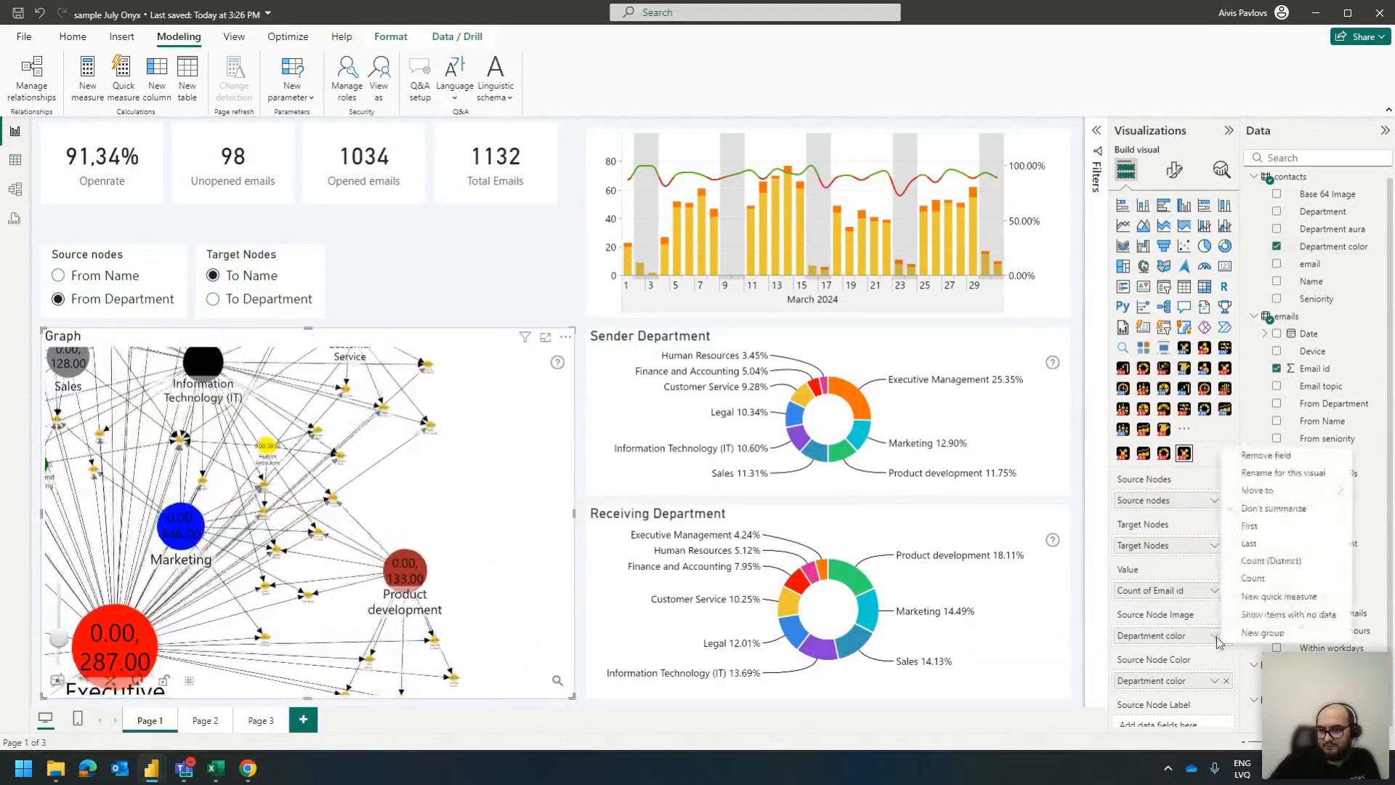
mouse_move(1219, 491)
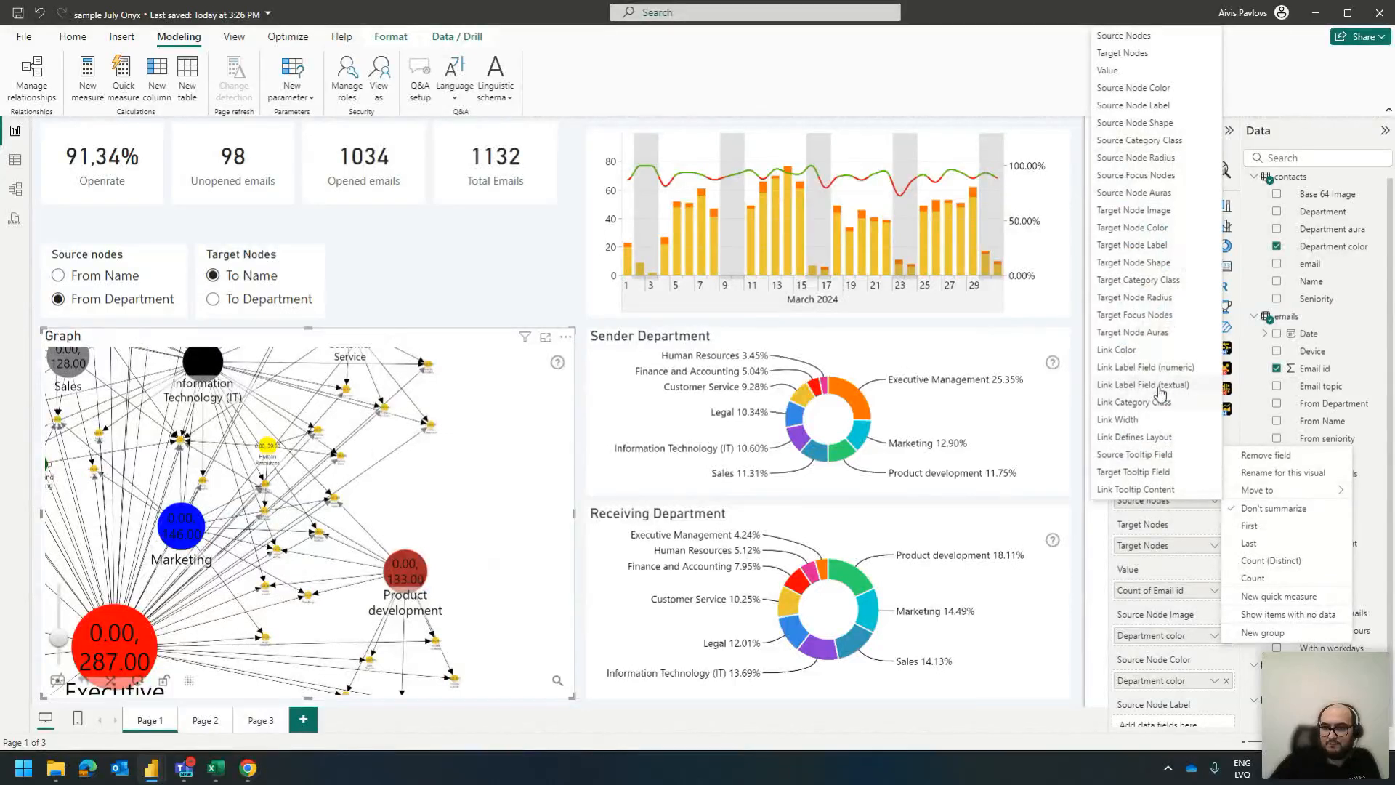
click(1141, 228)
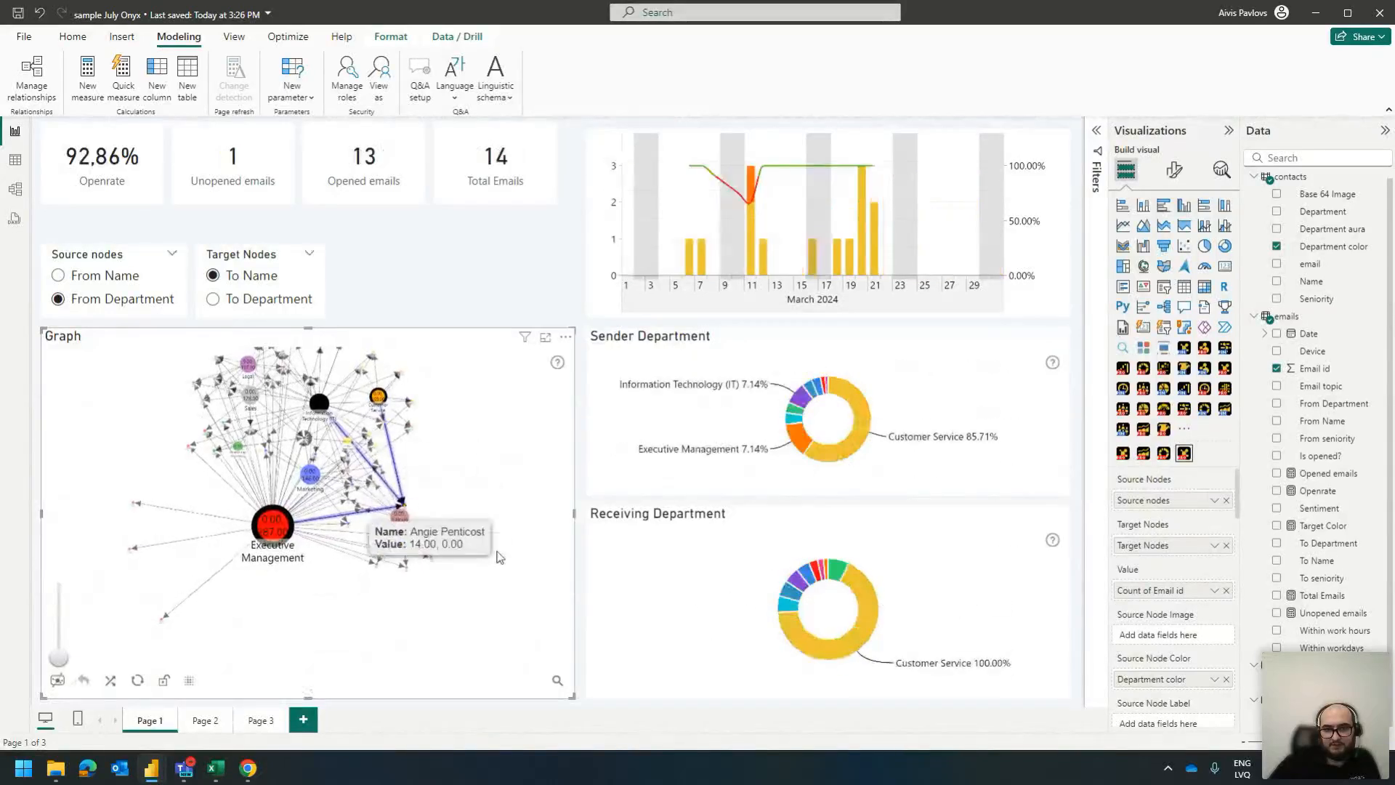
Clear the node selection in the Graph visual and take a closer look at the colored target nodes
click(157, 628)
click(348, 643)
scroll(334, 483, up, 5)
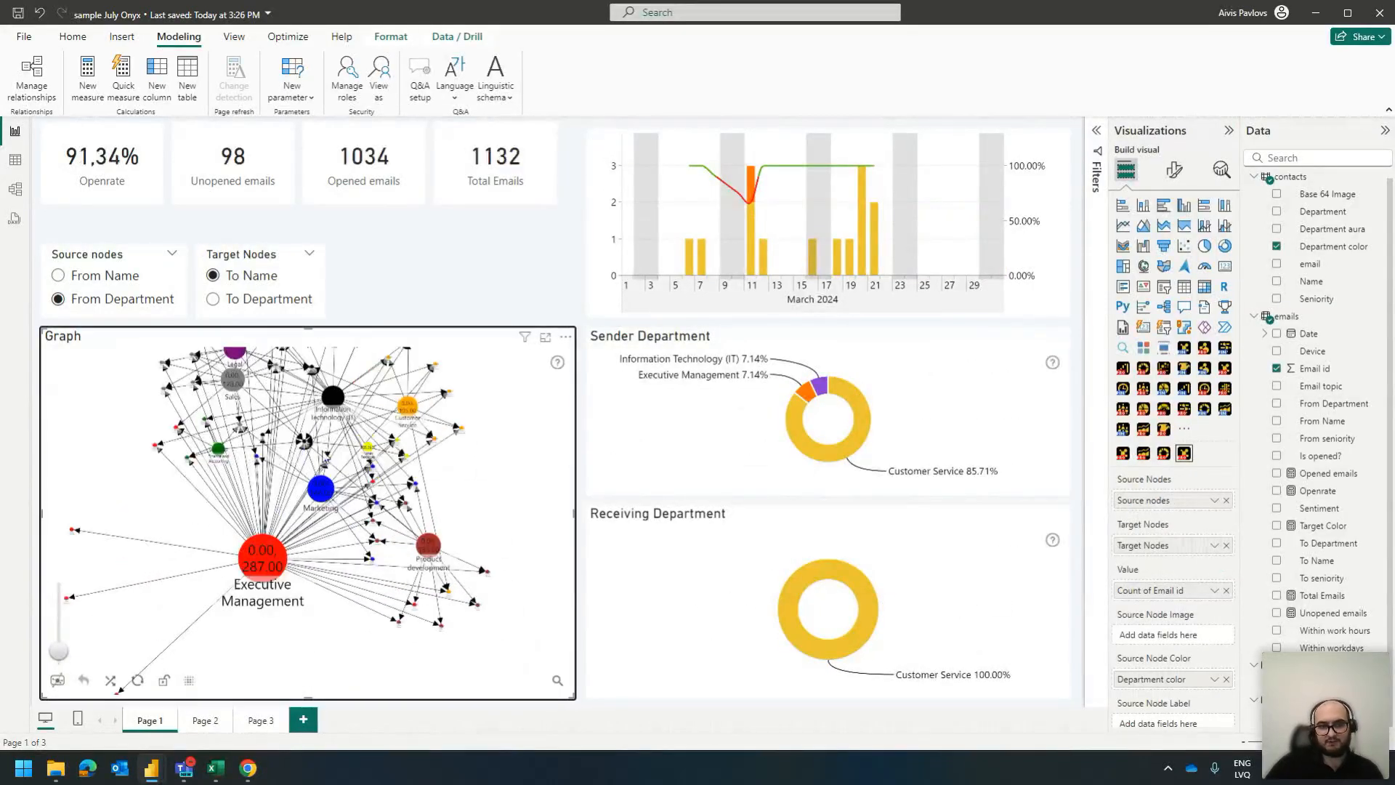
View the whole network of colored department and recipient nodes in the Graph visual
scroll(399, 509, down, 4)
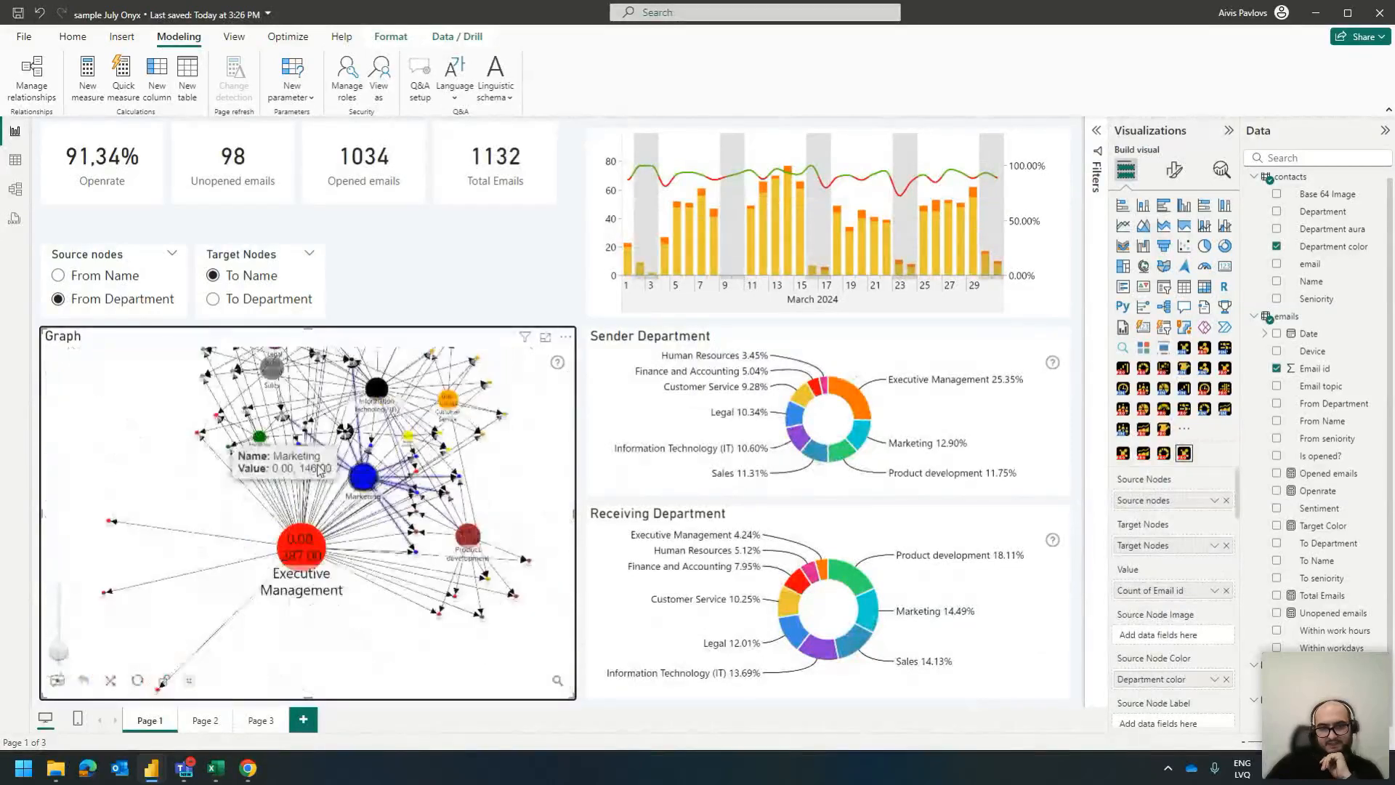
scroll(458, 503, down, 2)
drag(467, 501, 478, 516)
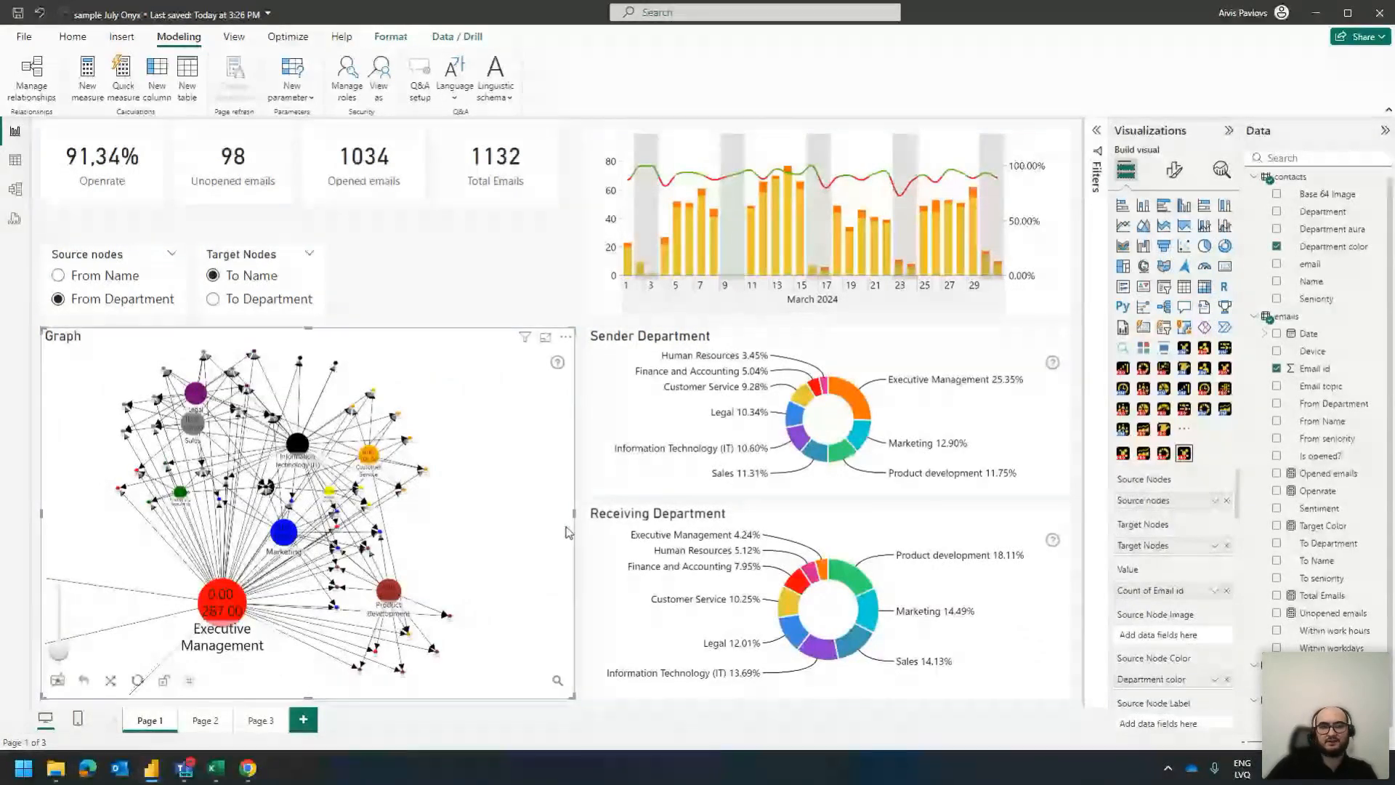
Review the Department color values of the contacts table in the table view and return to the report
click(15, 161)
click(1271, 183)
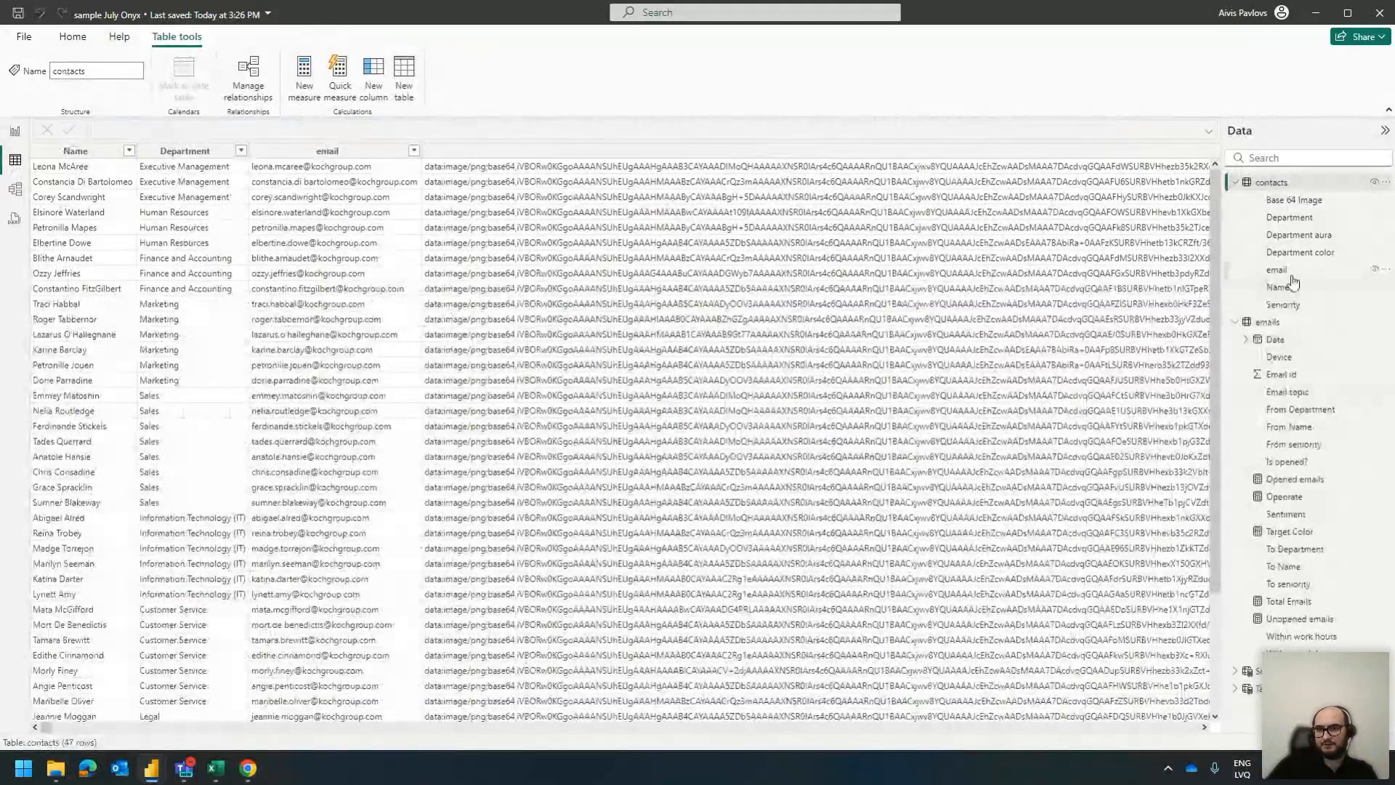
click(1300, 252)
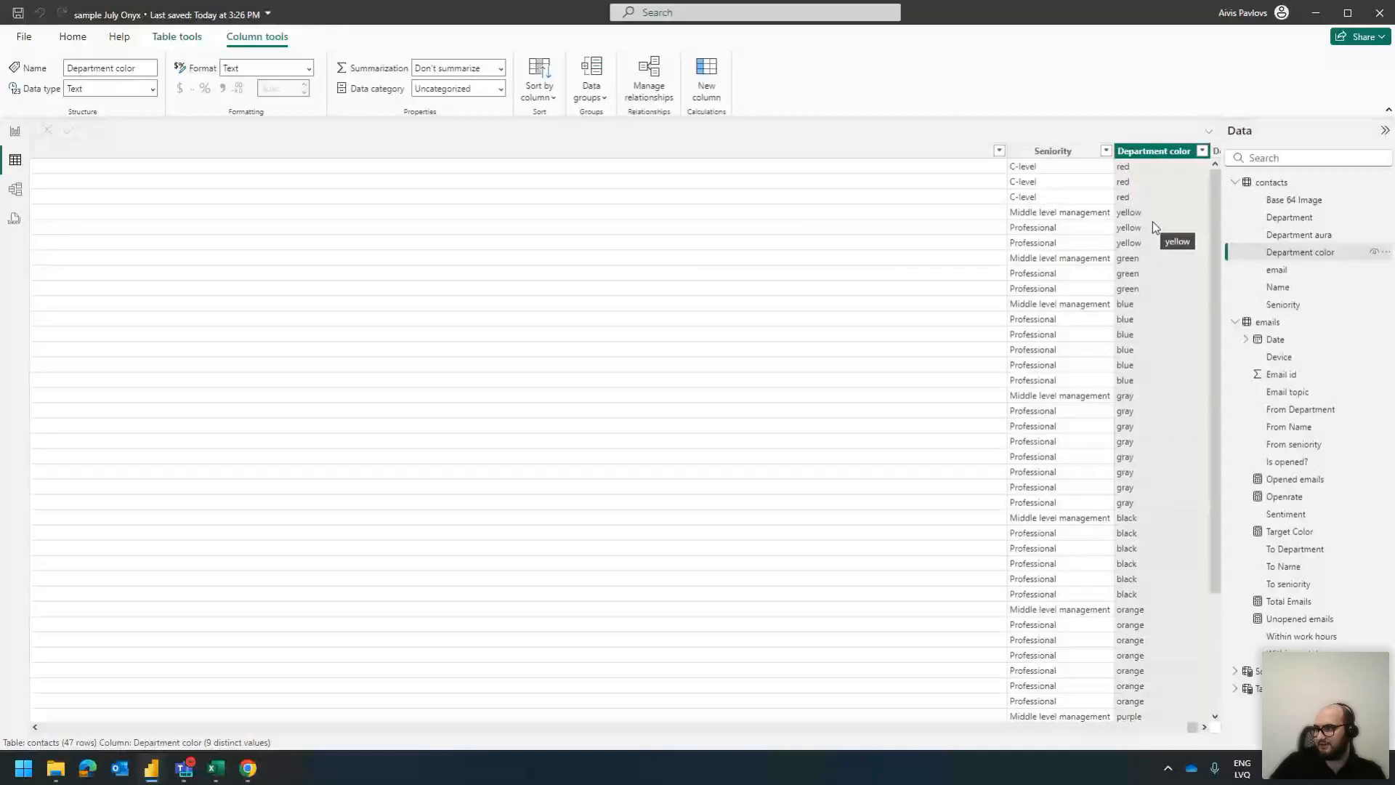
click(14, 131)
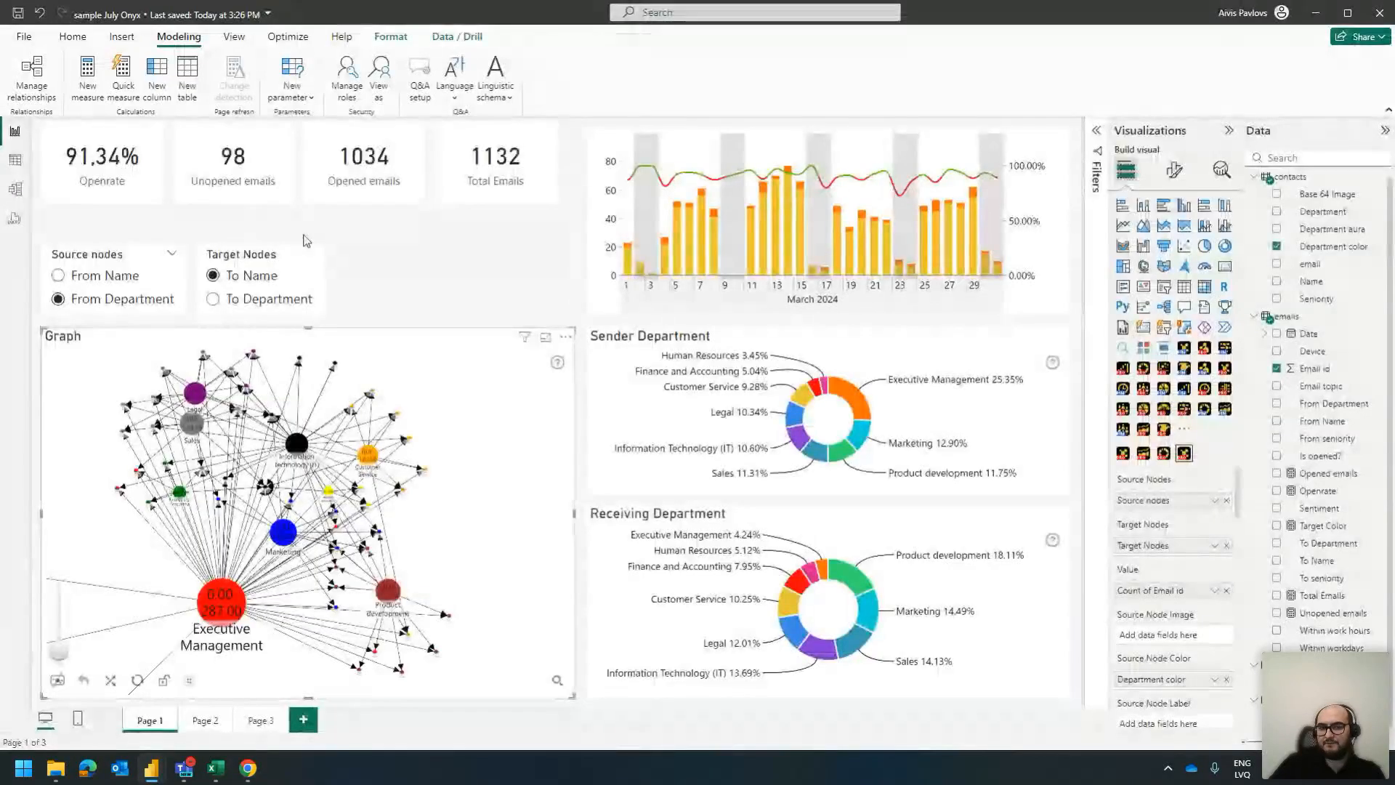
Filter the report by Executive Management in the Sender Department chart and compare the slice's color with its Graph node
click(881, 356)
click(233, 37)
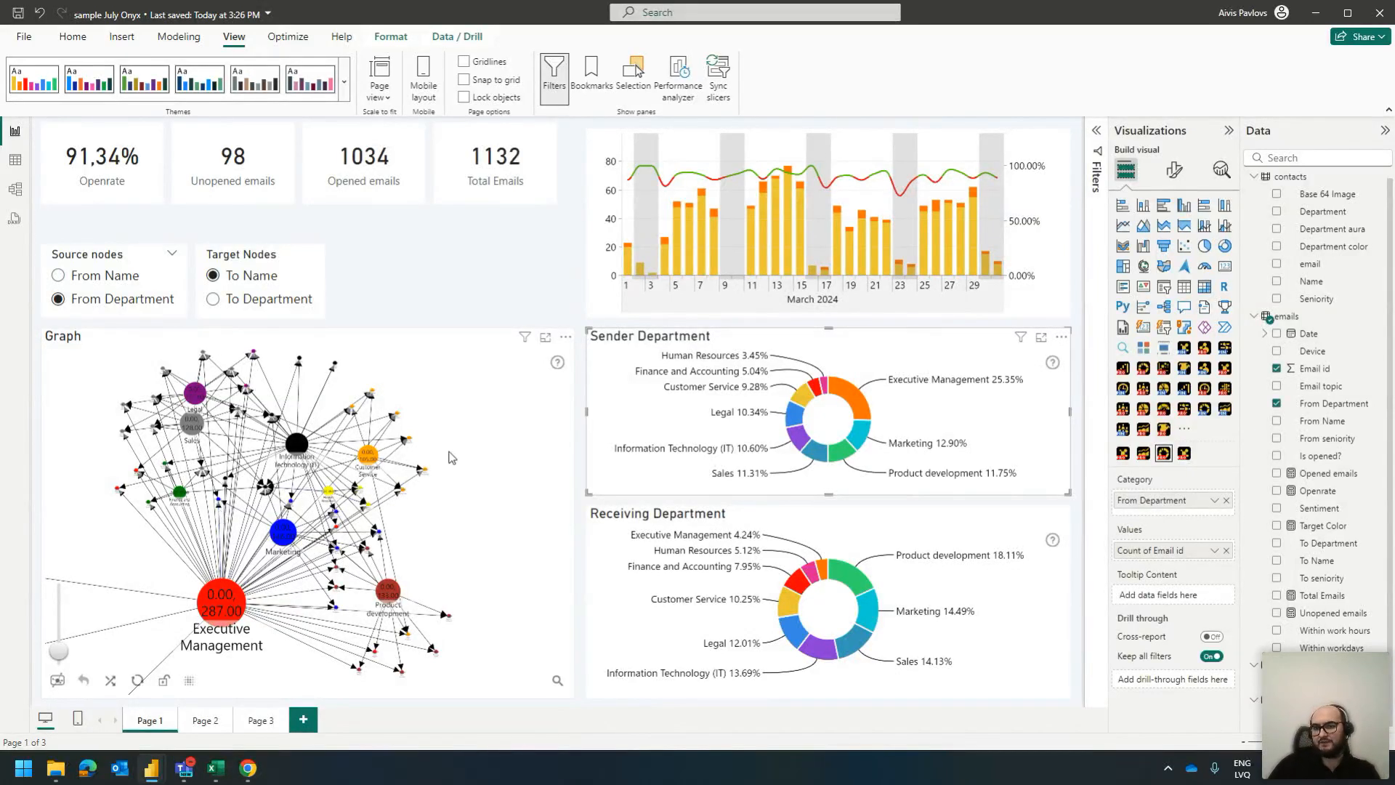
click(1006, 381)
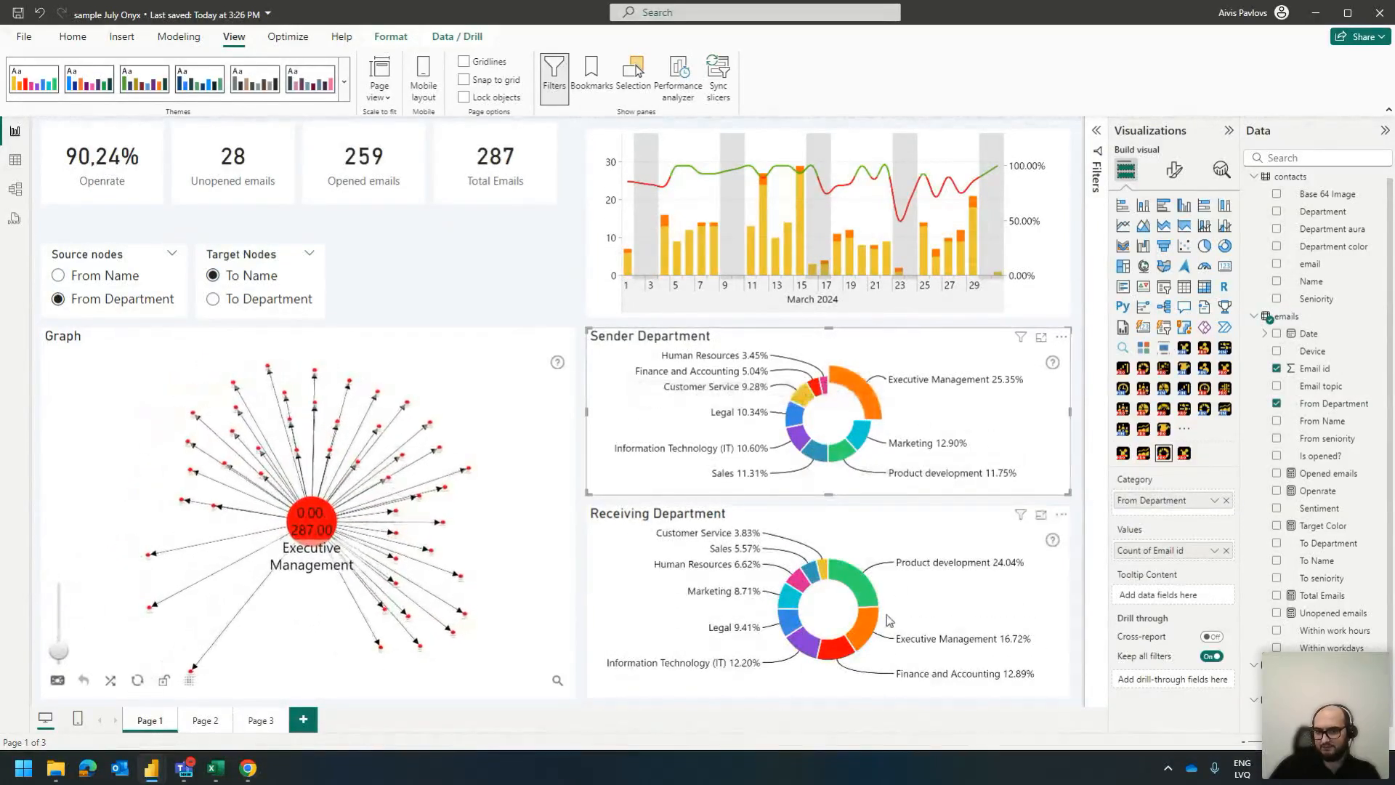
mouse_move(314, 532)
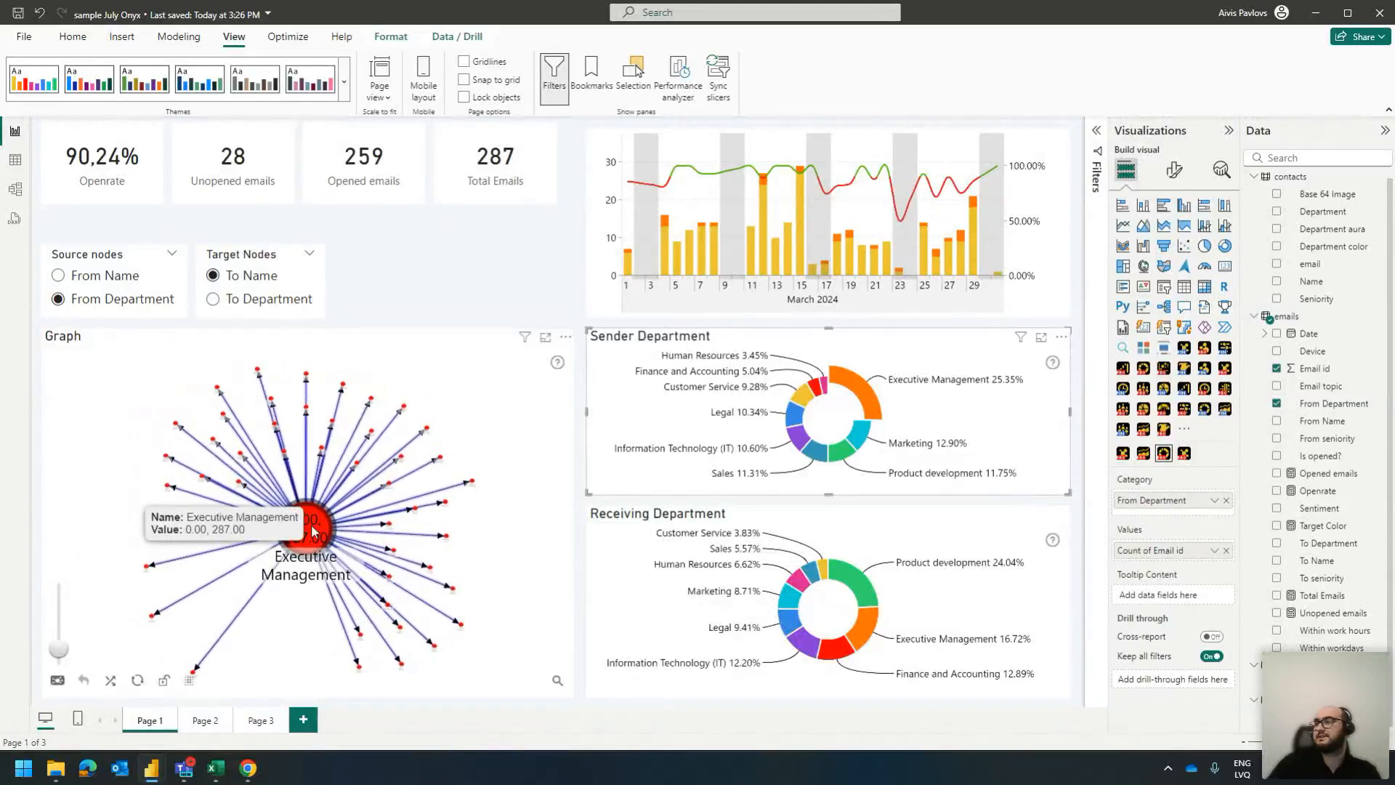
click(485, 549)
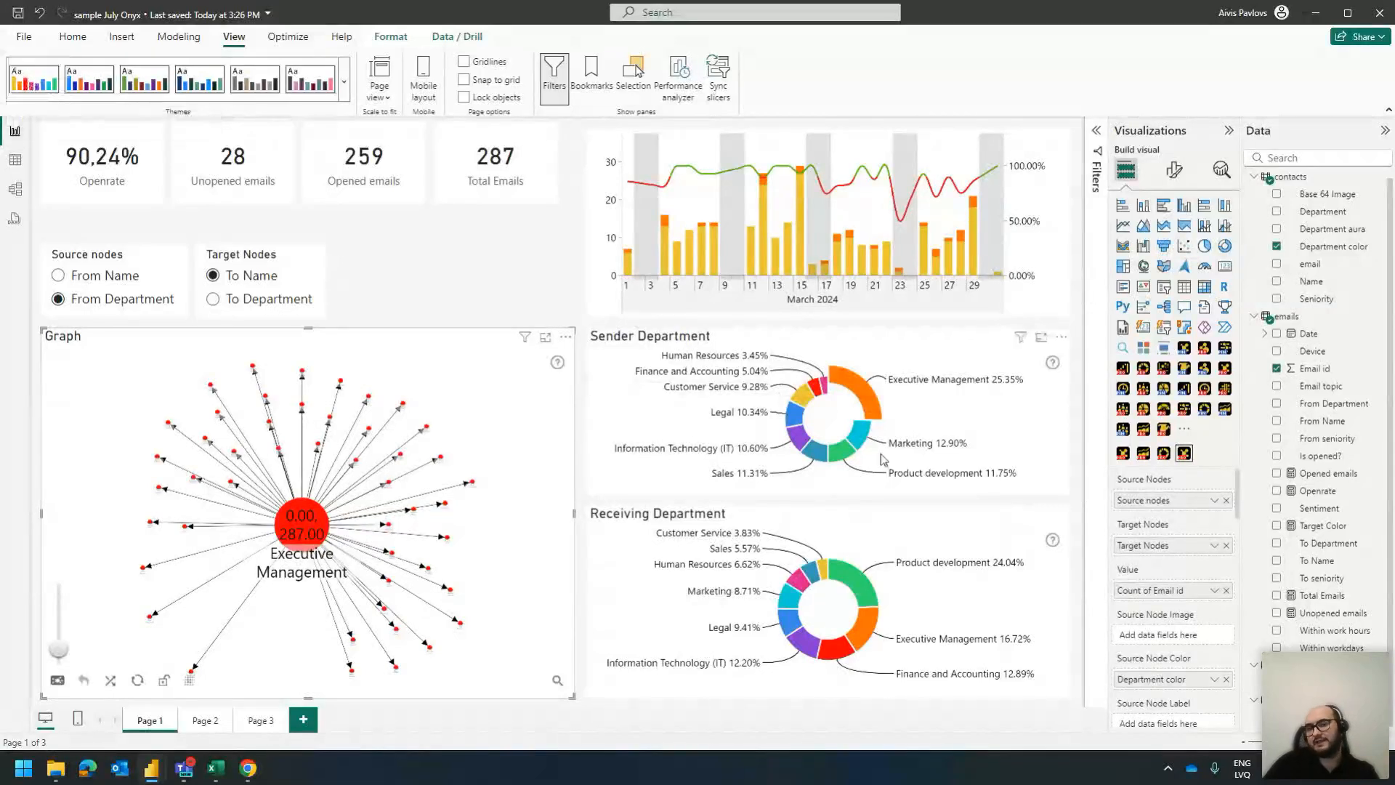
mouse_move(869, 399)
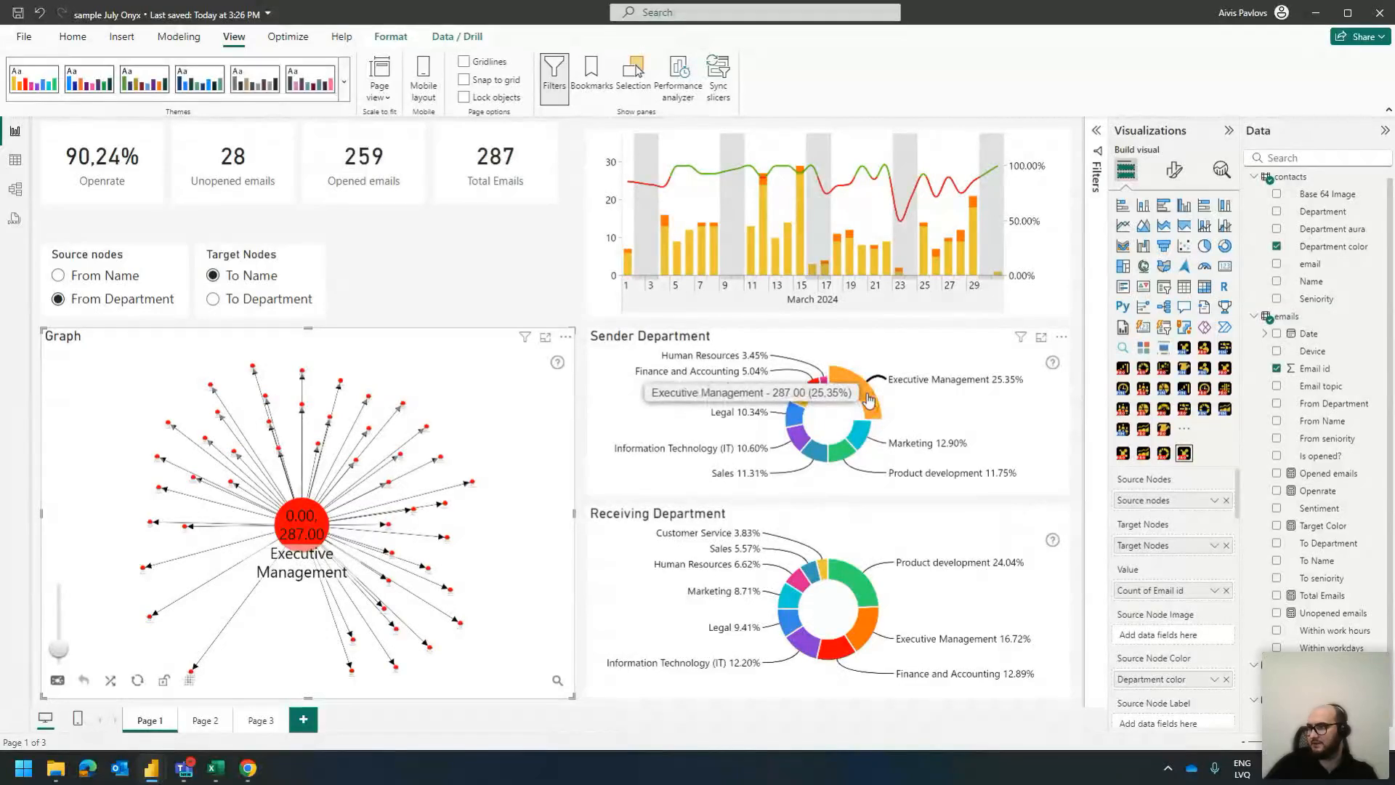
Clear the Executive Management filter and copy that category's hex color #FF6F00 from the Sender Department chart's formatting
click(1174, 171)
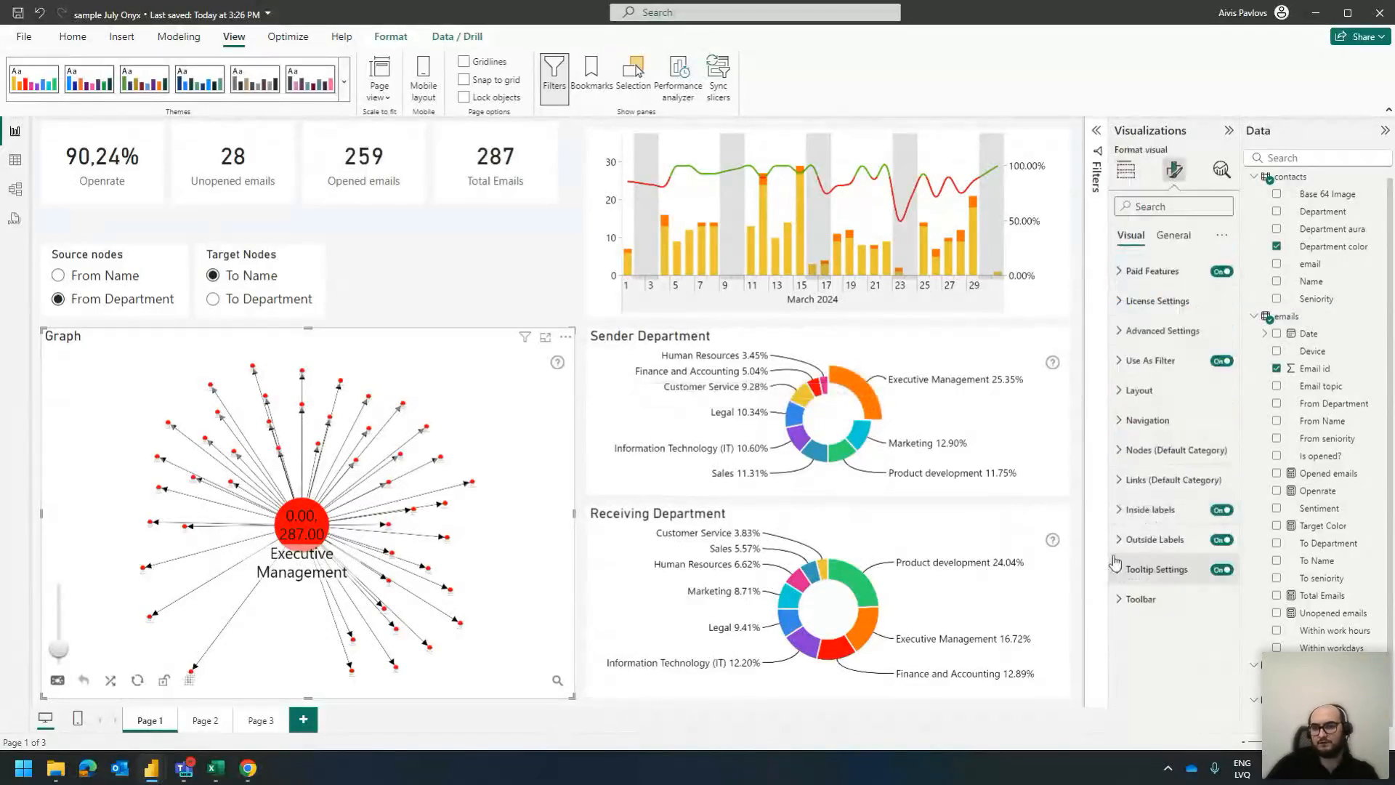
click(948, 352)
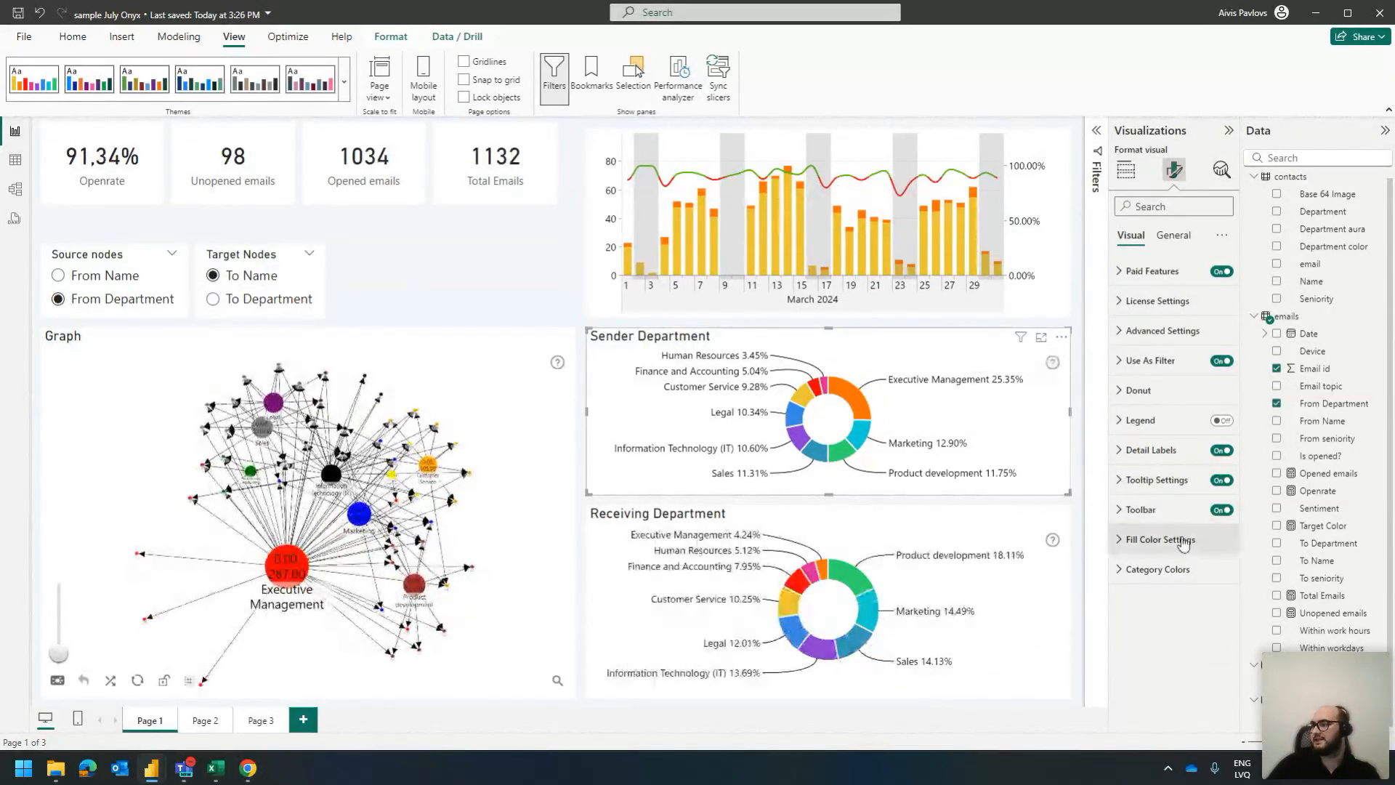
click(1156, 570)
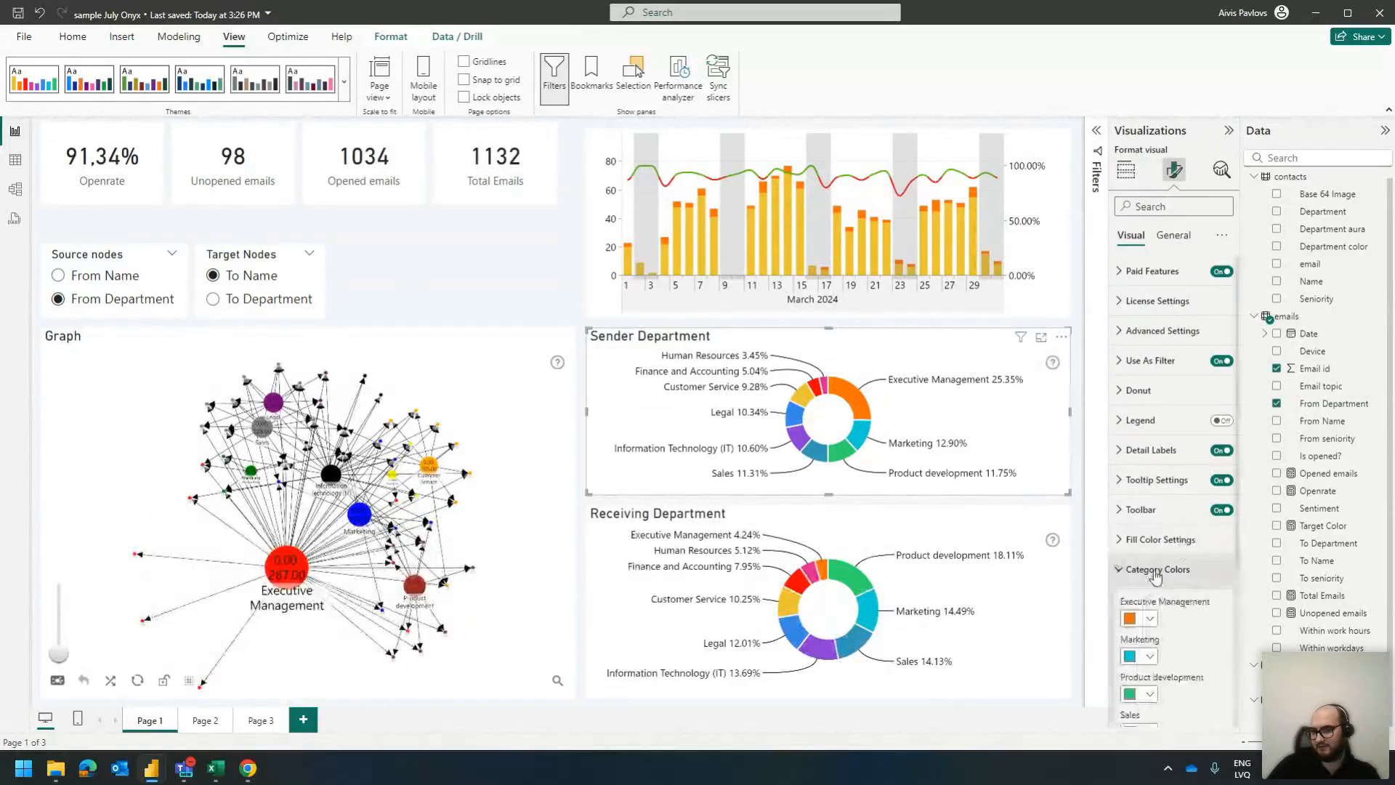
click(1149, 620)
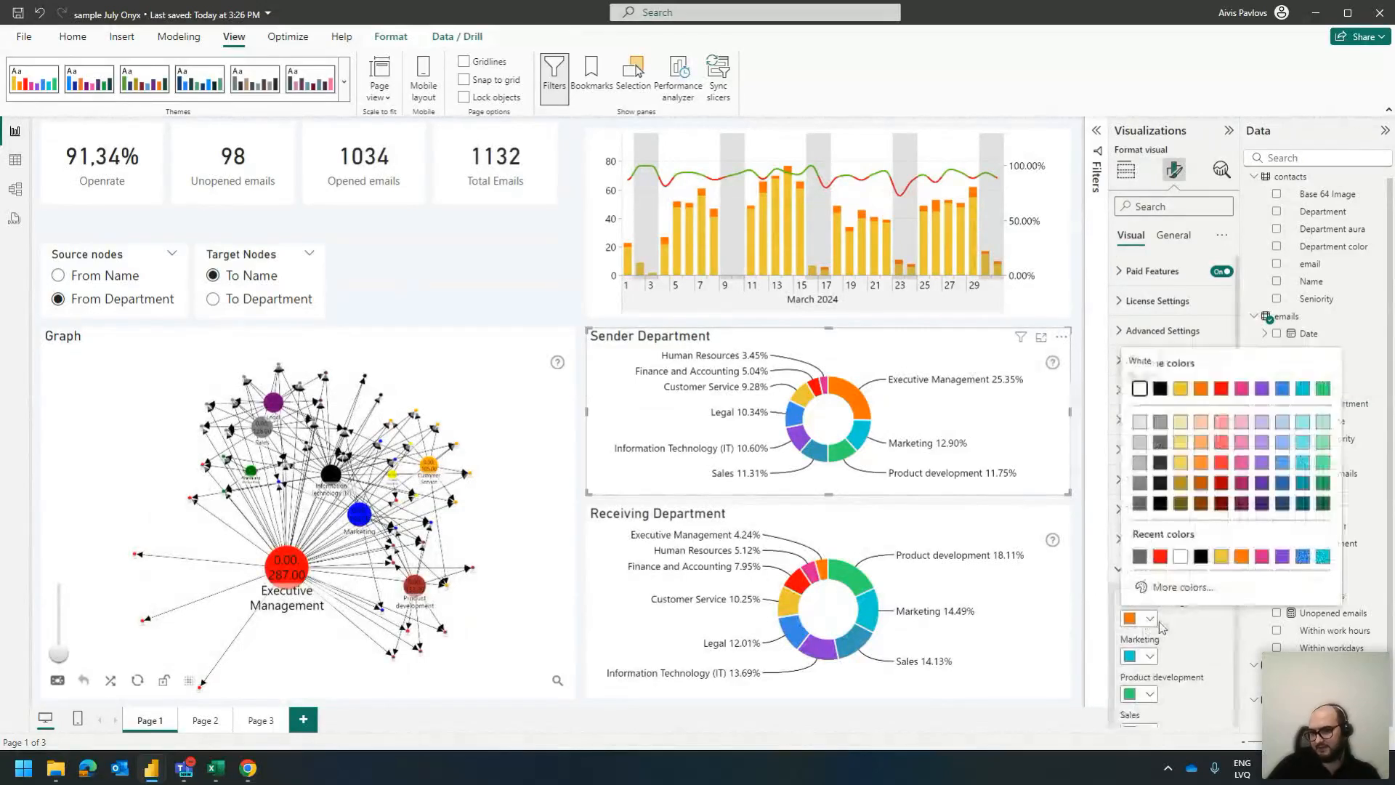
click(1183, 583)
key(ctrl+c)
click(1169, 576)
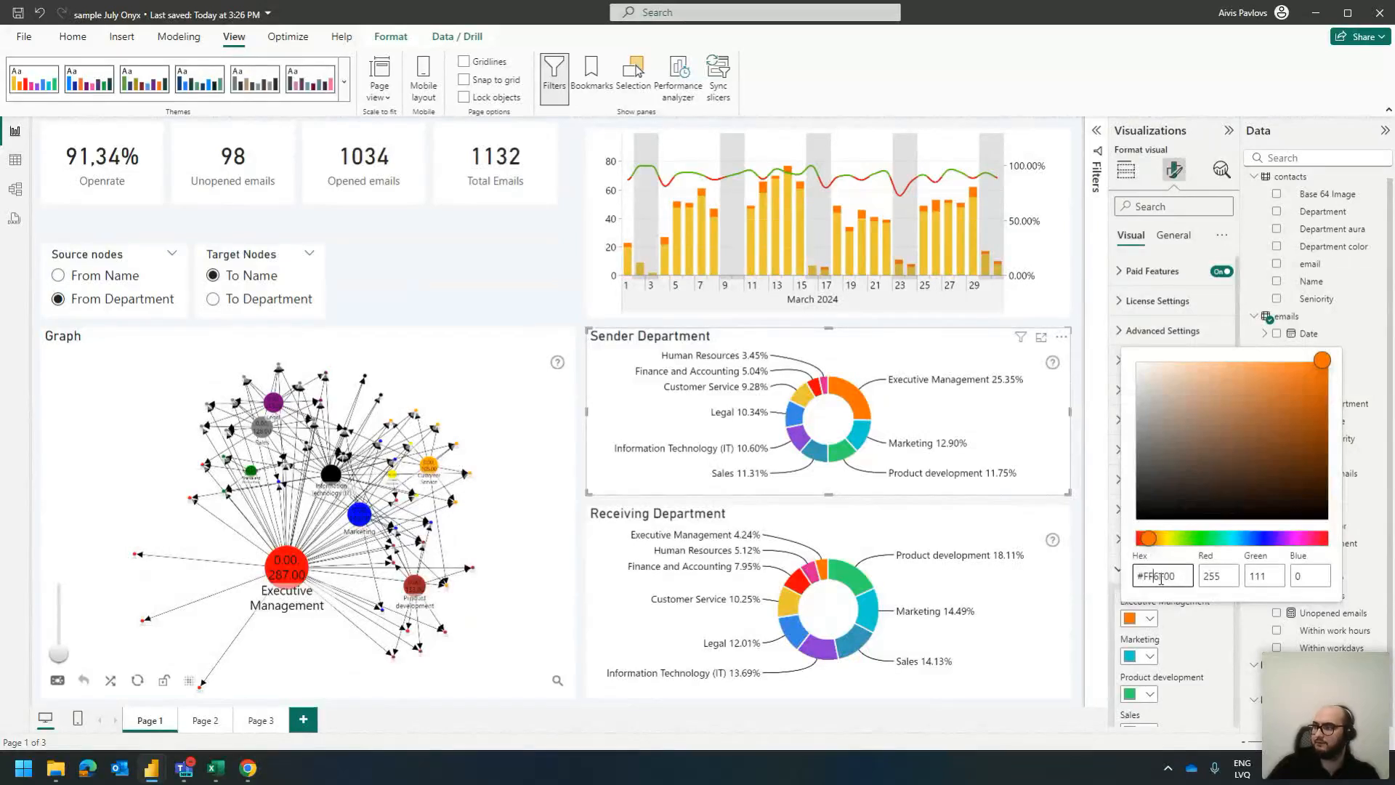
double_click(1161, 577)
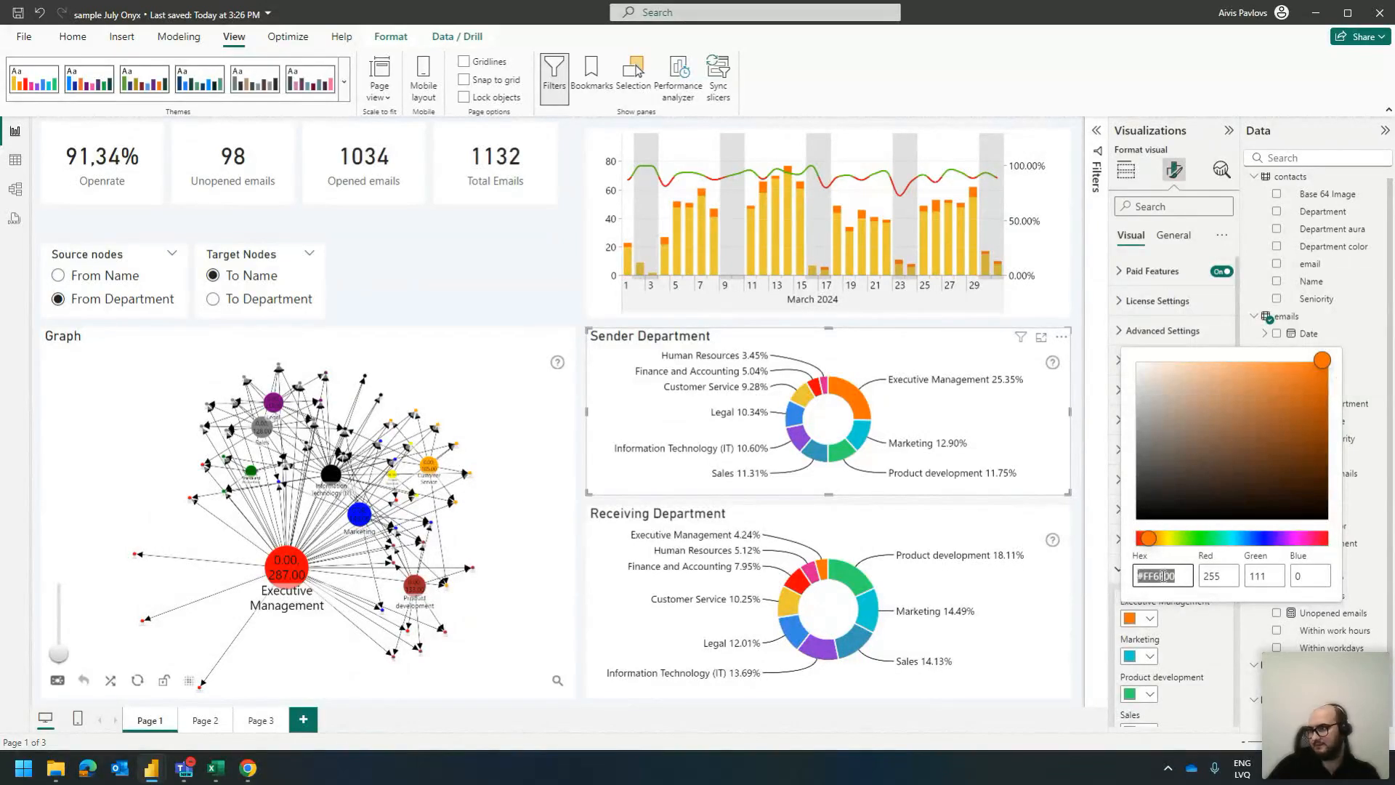
key(Escape)
key(Escape)
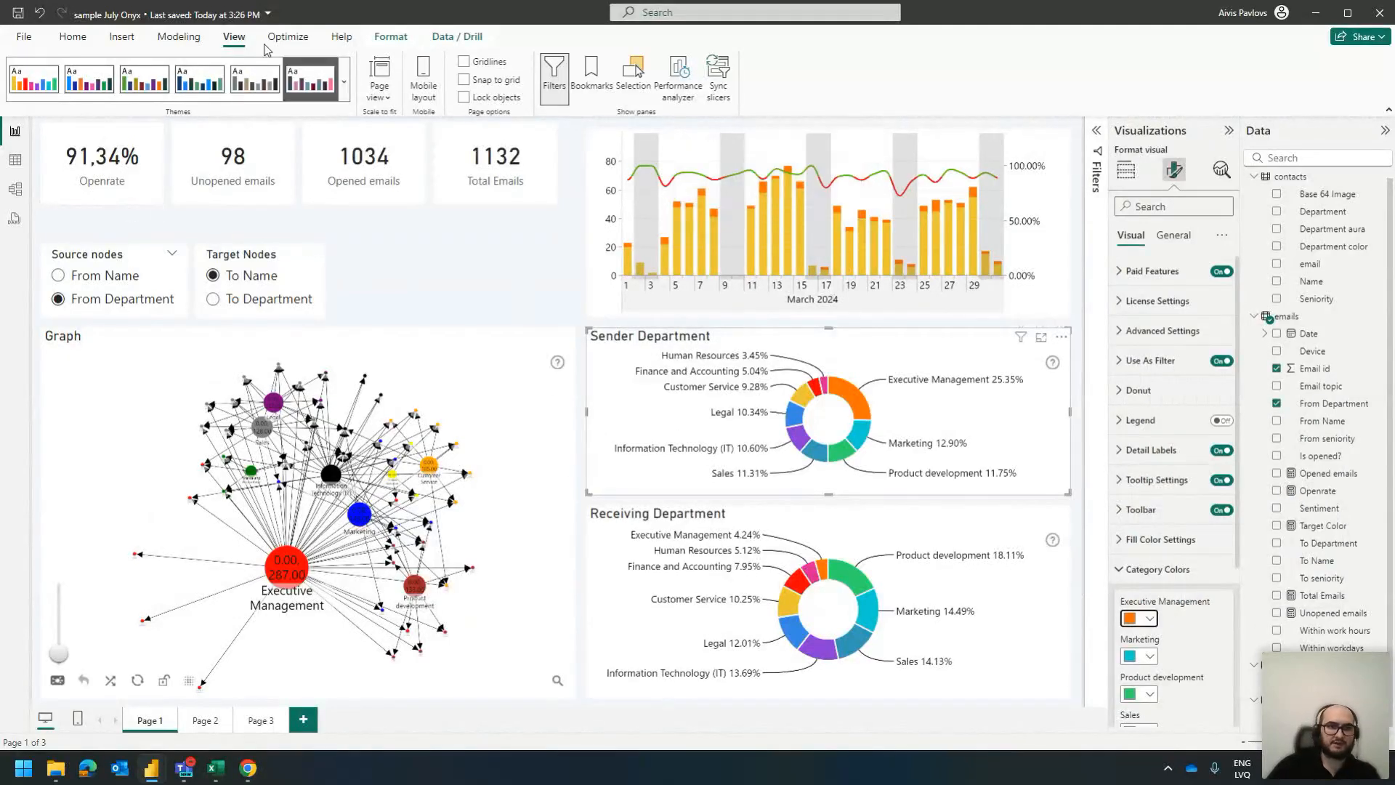
In Power Query, replace red with #FF6F00 in the contacts query's Department color column and apply the change to the report
click(72, 37)
click(414, 76)
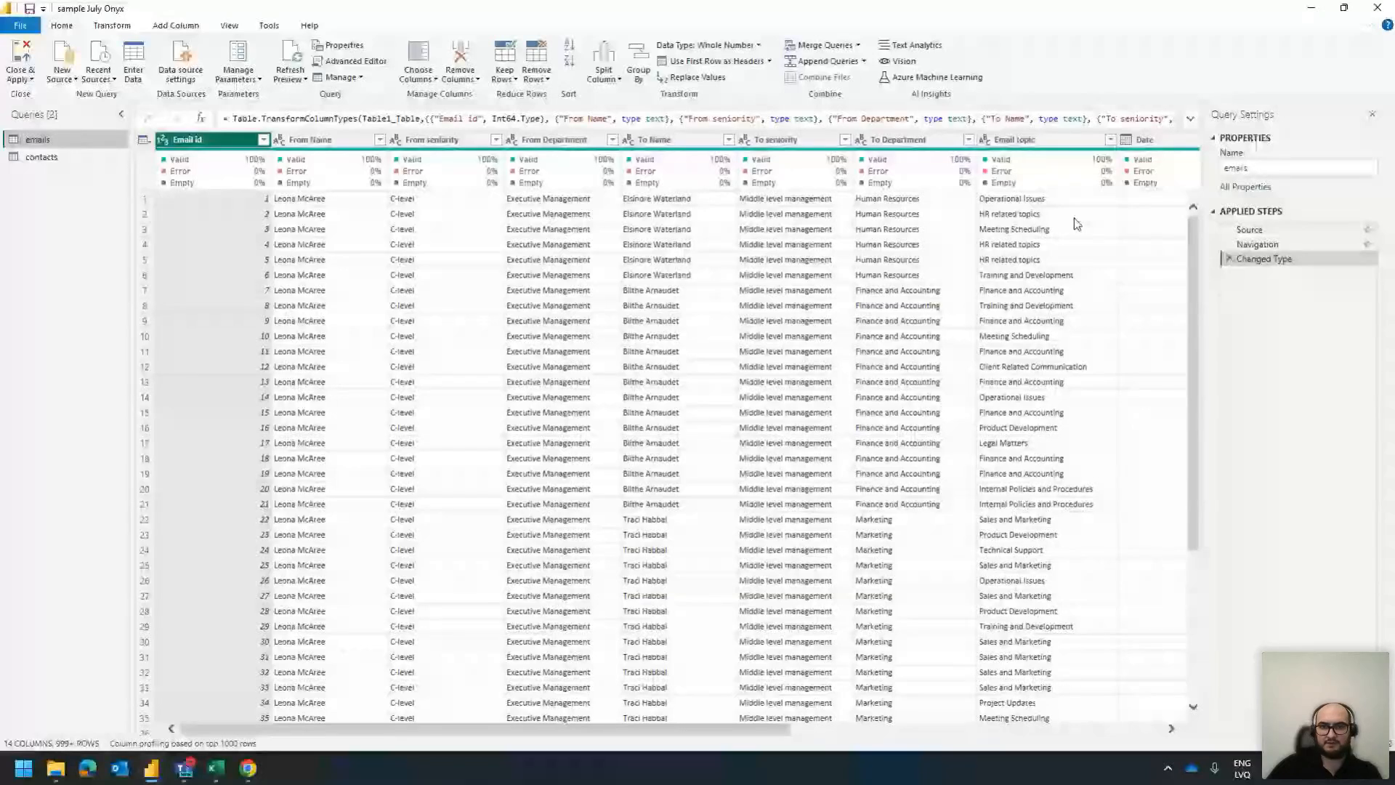
click(42, 156)
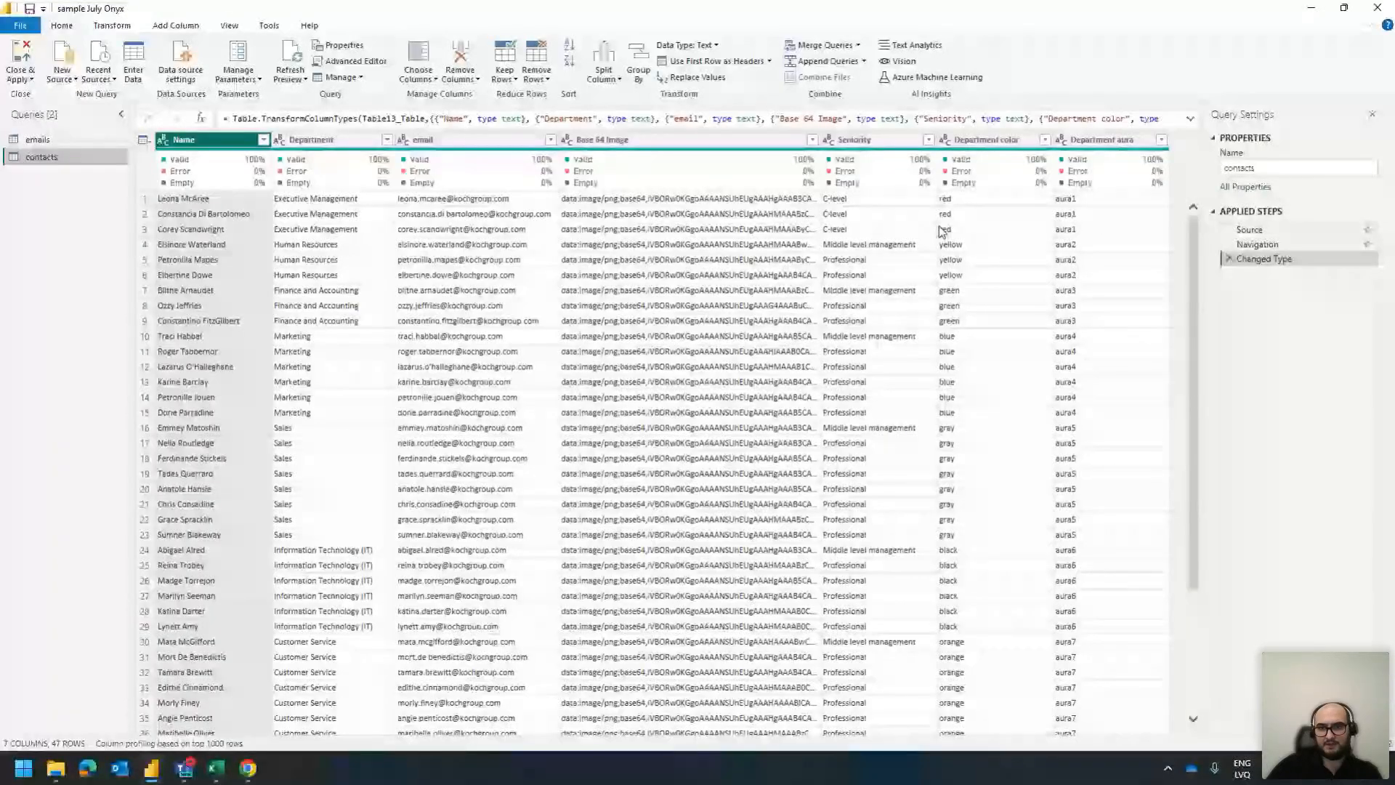
right_click(959, 197)
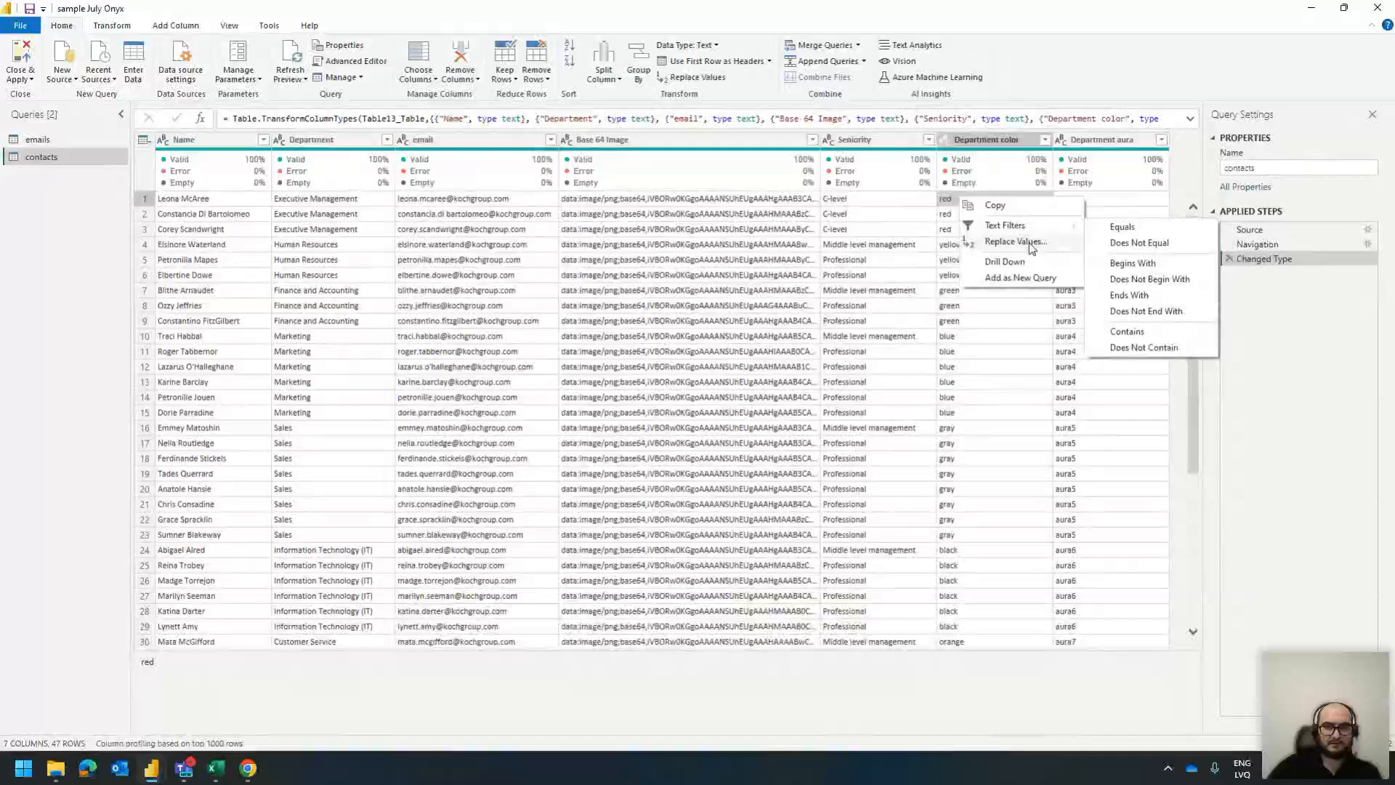
click(1036, 242)
key(ctrl+v)
click(847, 455)
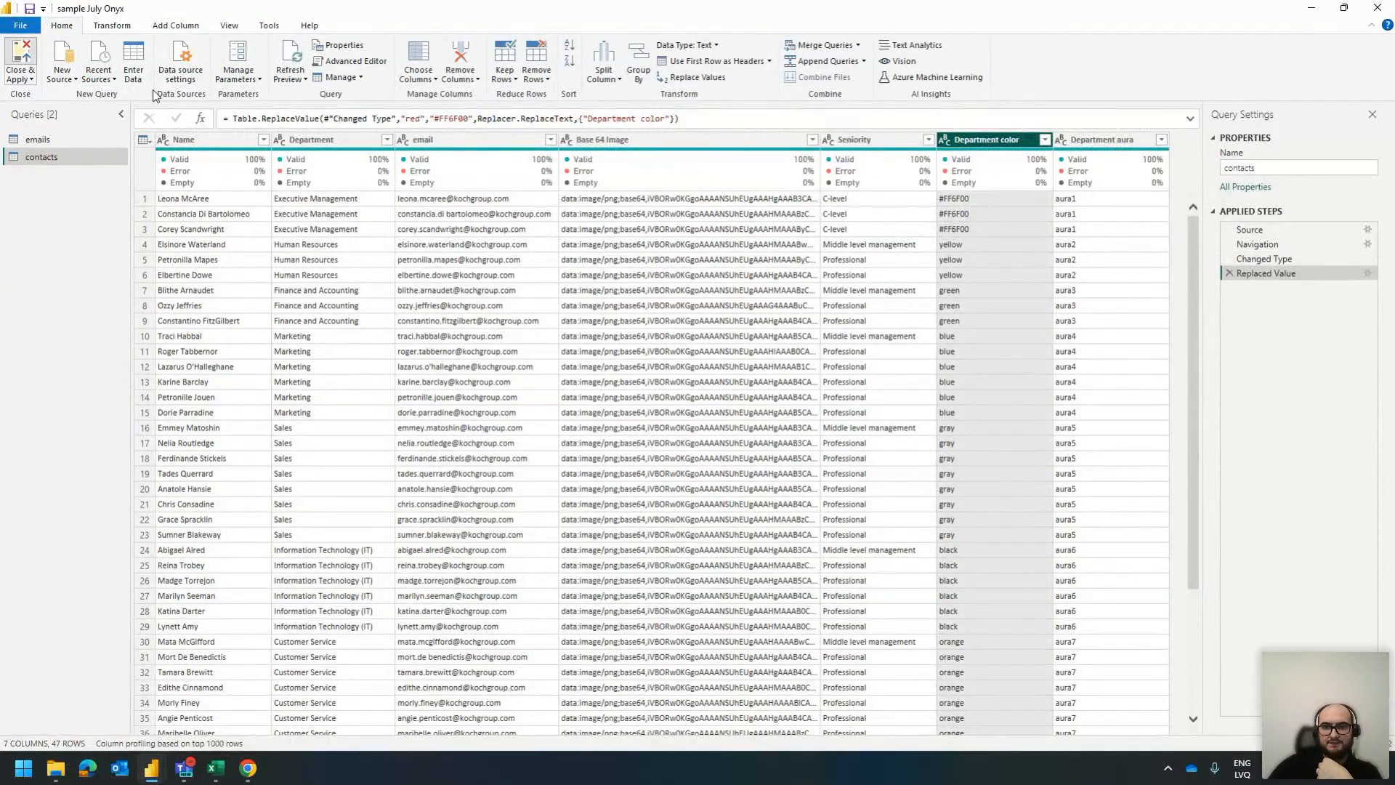
click(20, 58)
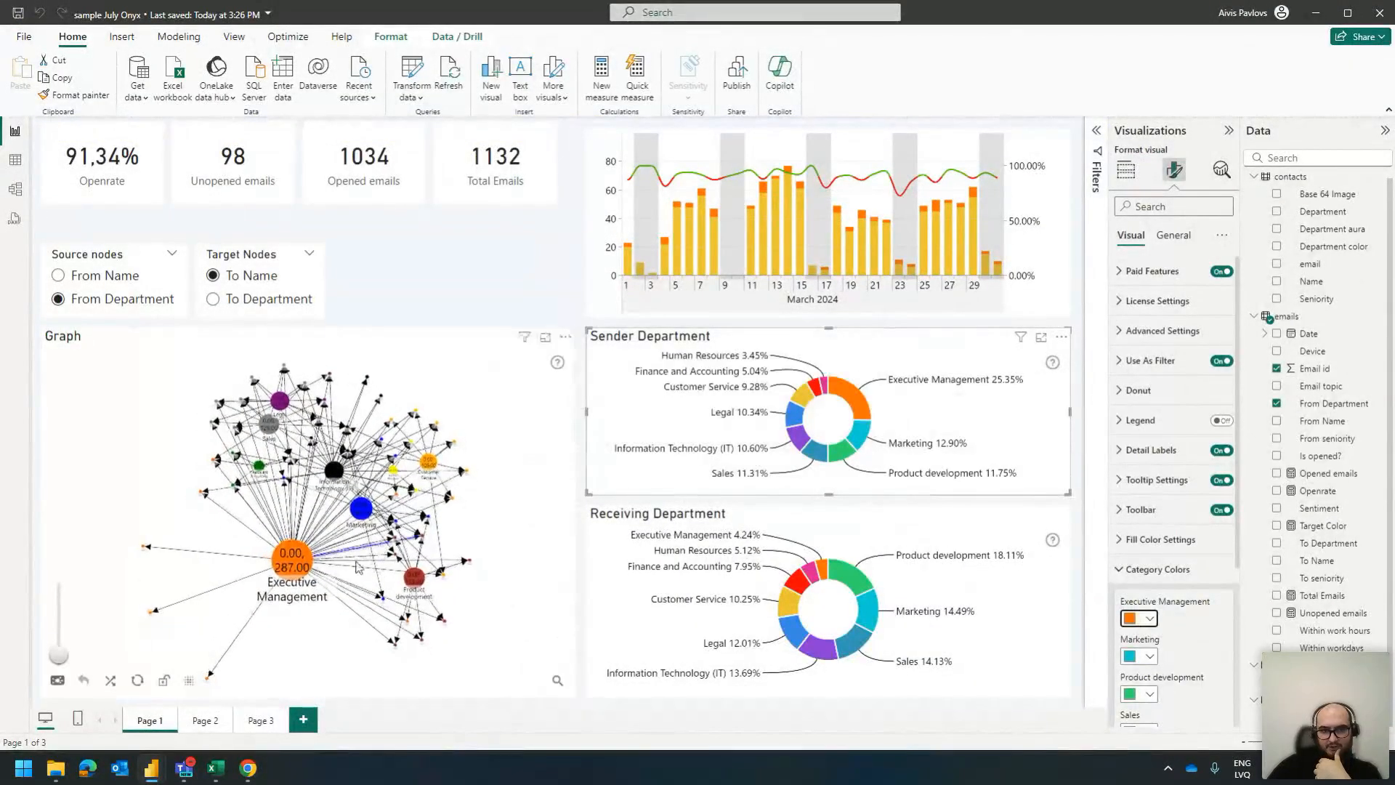
Filter by Executive Management in the Sender Department chart to check the Graph's node color, and clear the filter and visual selection
click(861, 394)
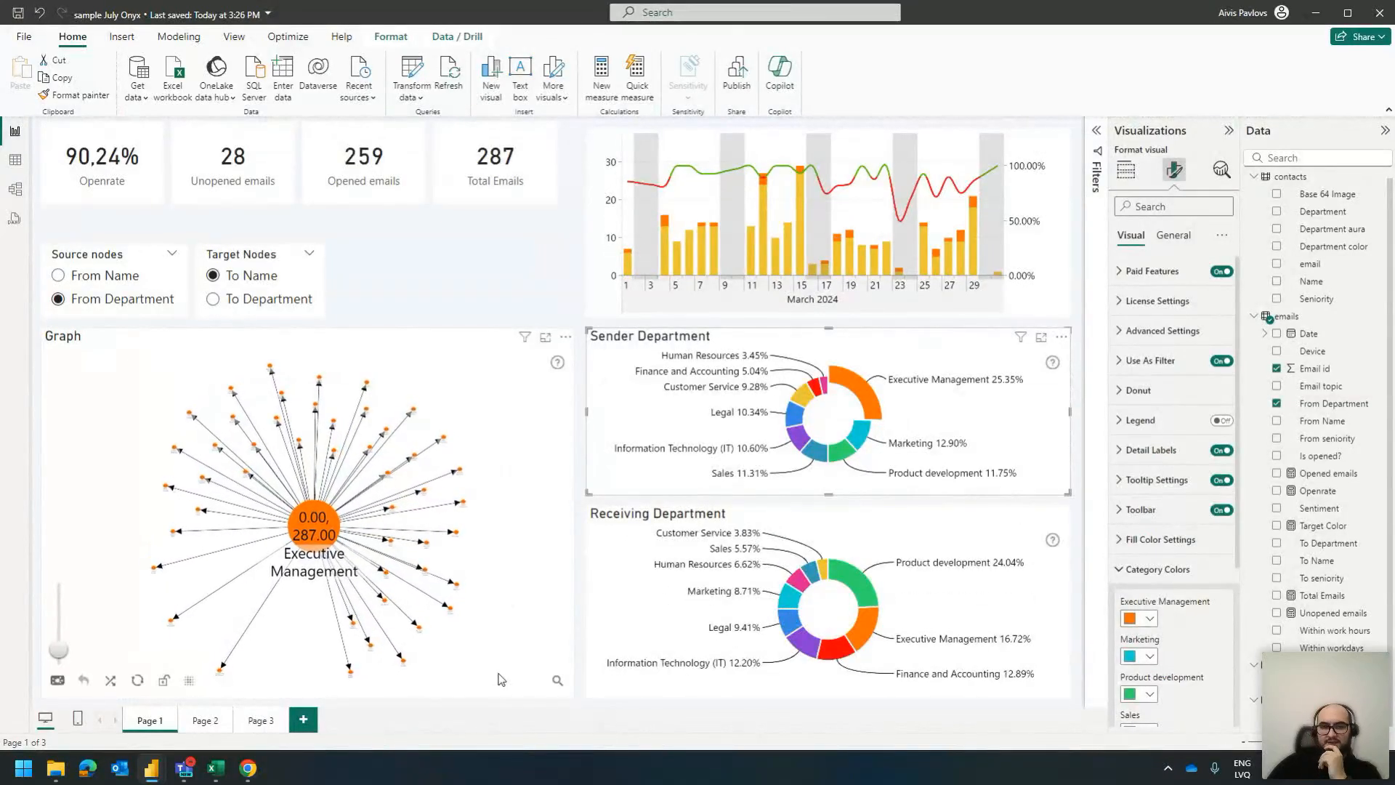
click(508, 651)
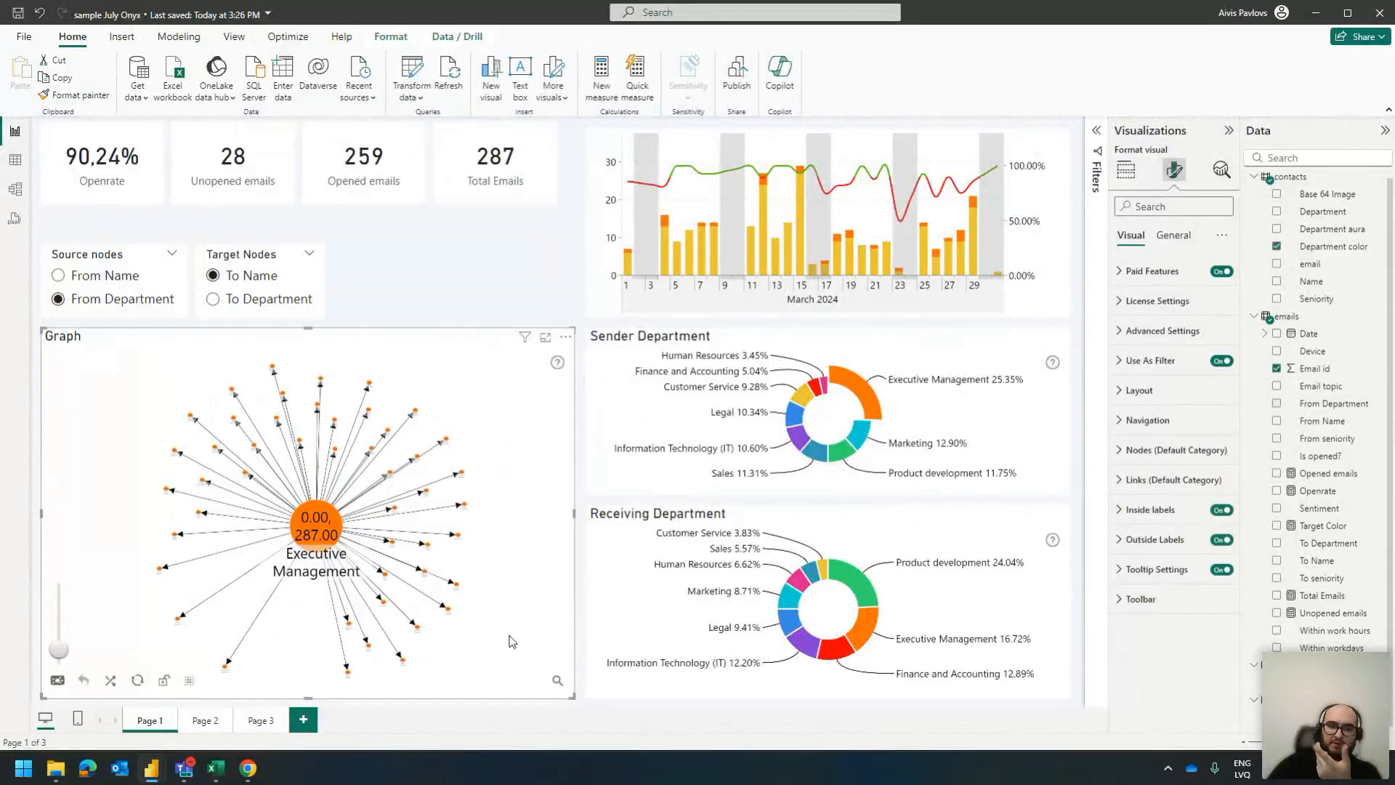
click(581, 563)
click(512, 554)
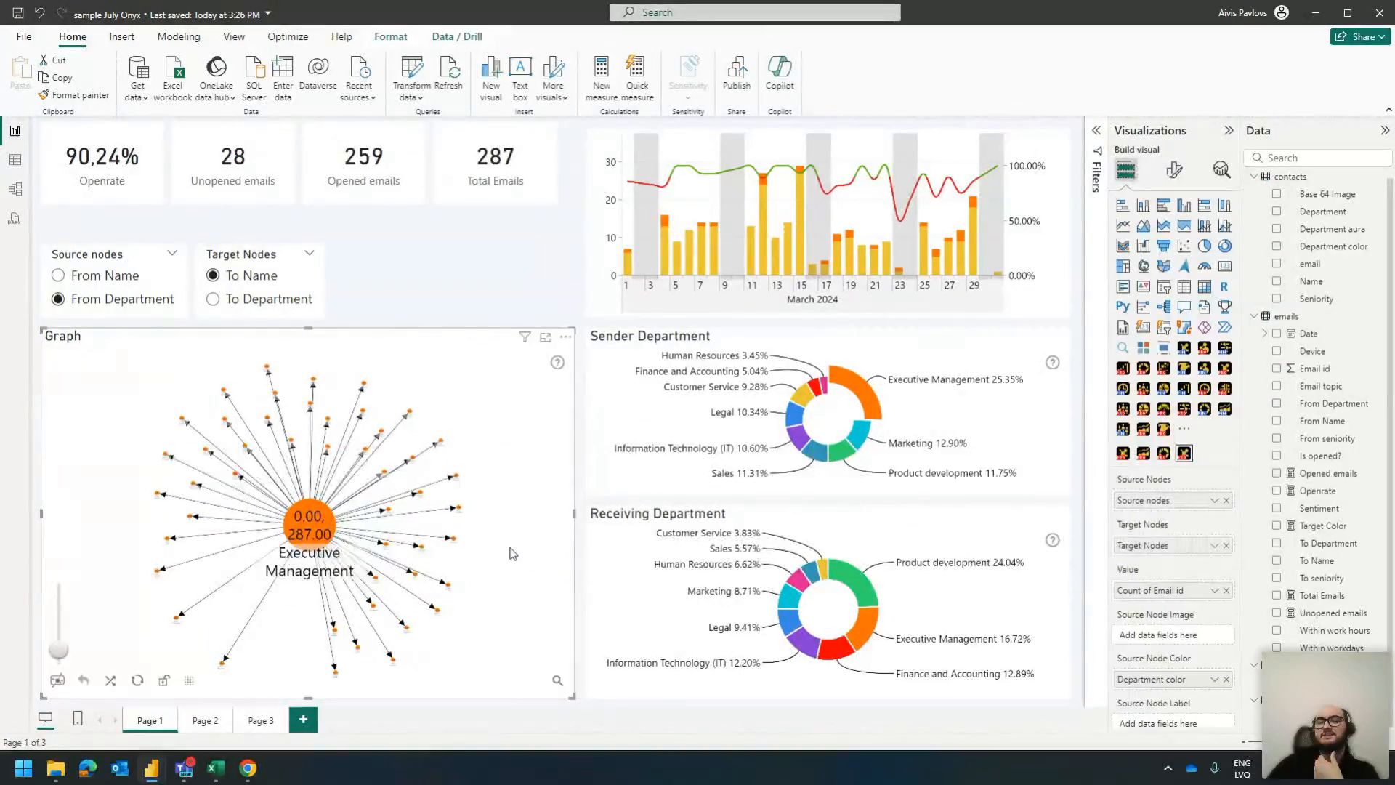
click(870, 390)
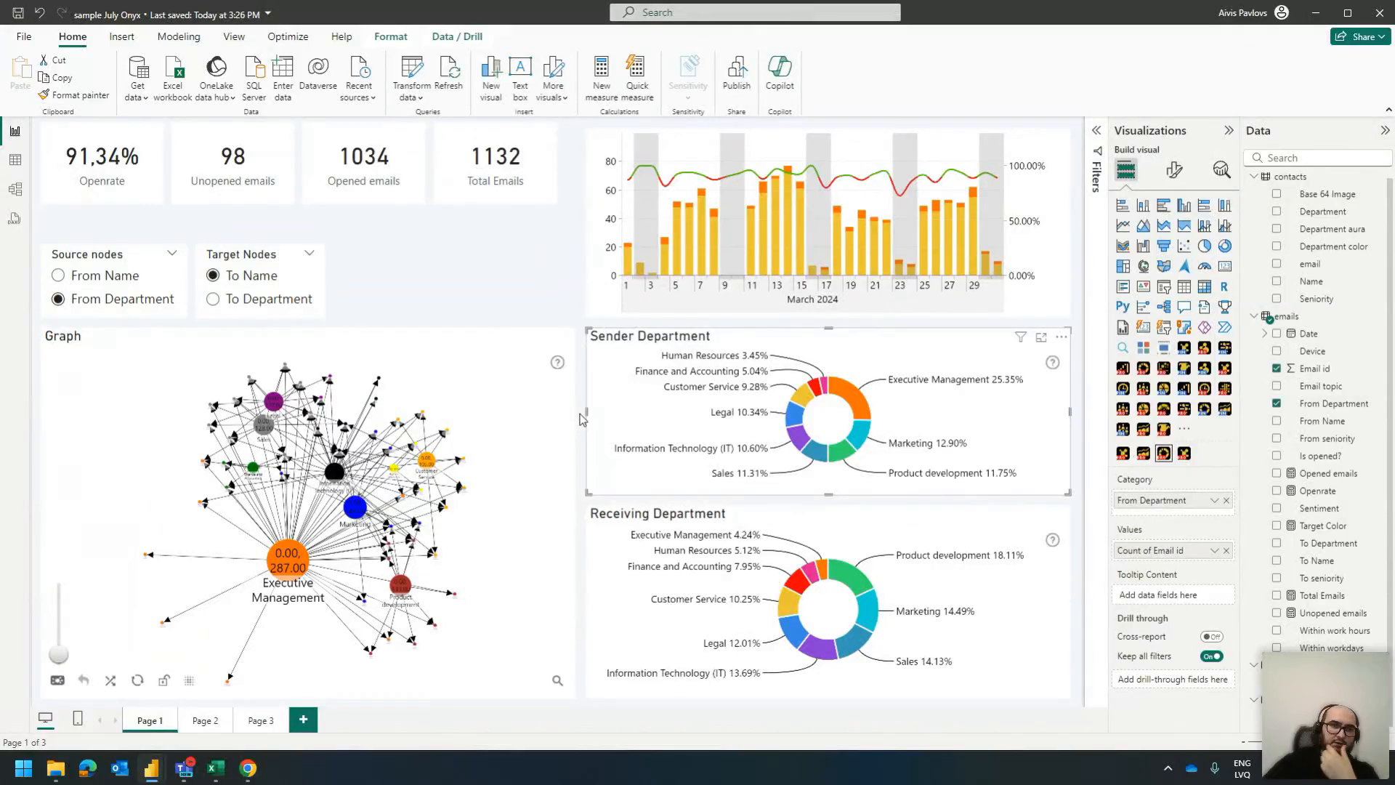
click(518, 250)
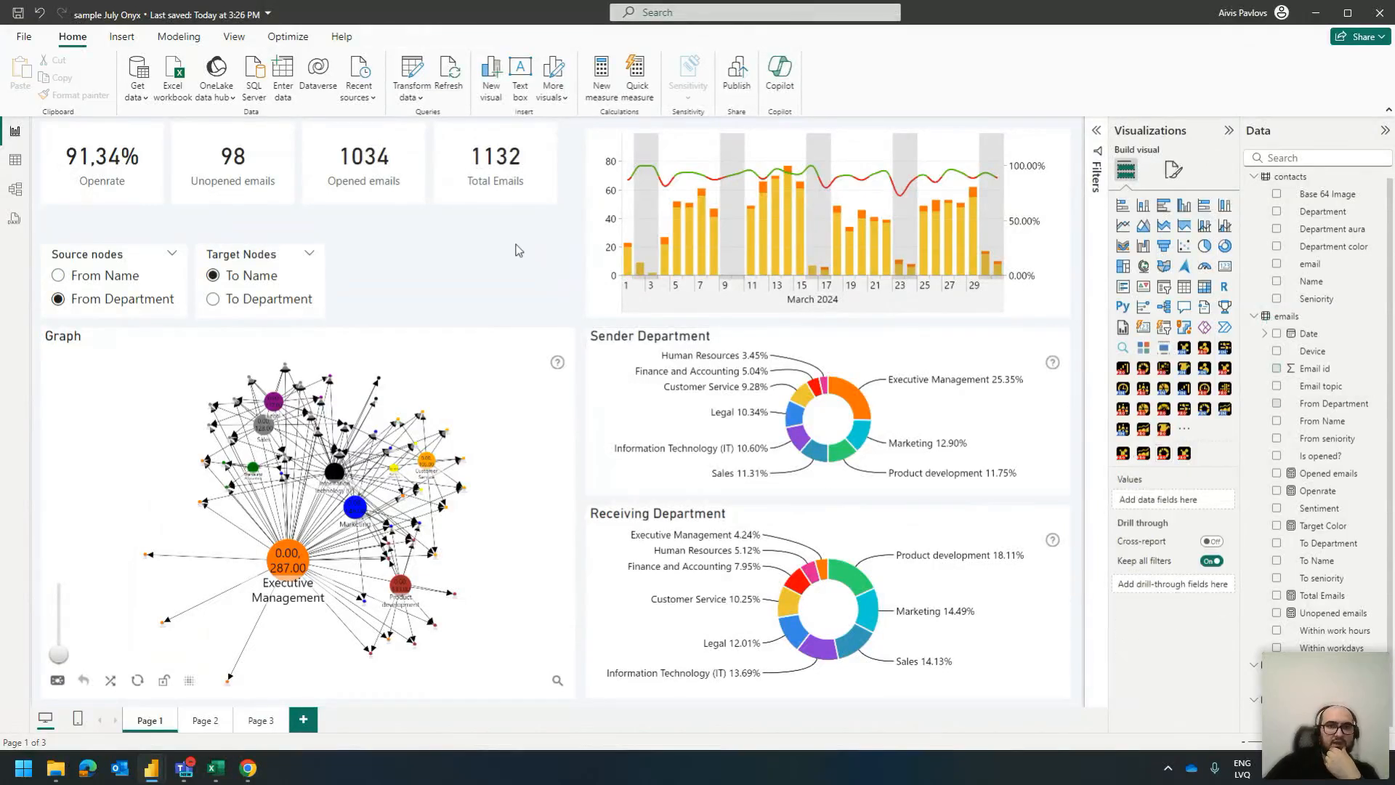
Inspect the fields of the March 2024 chart and the Is opened? values in the emails table, and return to the report
click(602, 252)
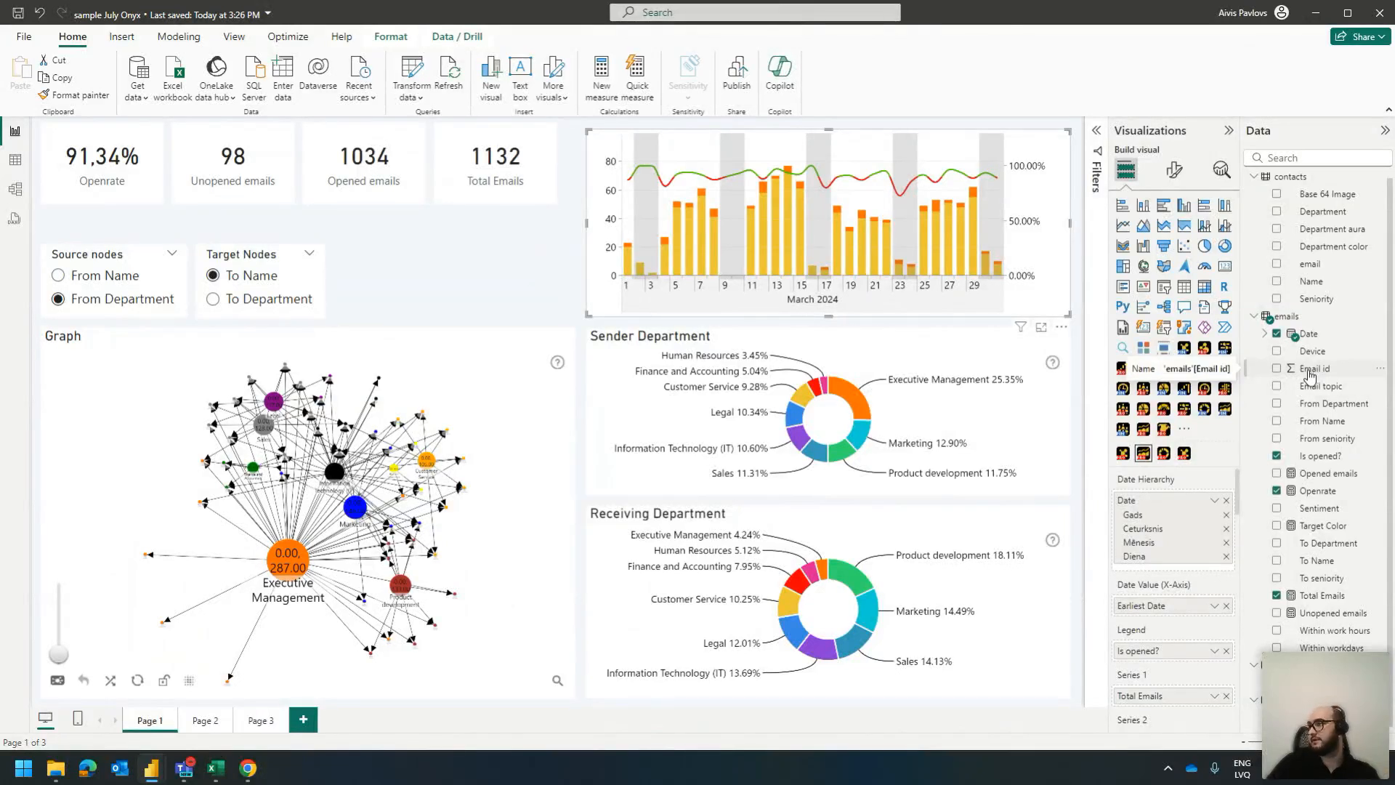
click(15, 159)
click(1313, 462)
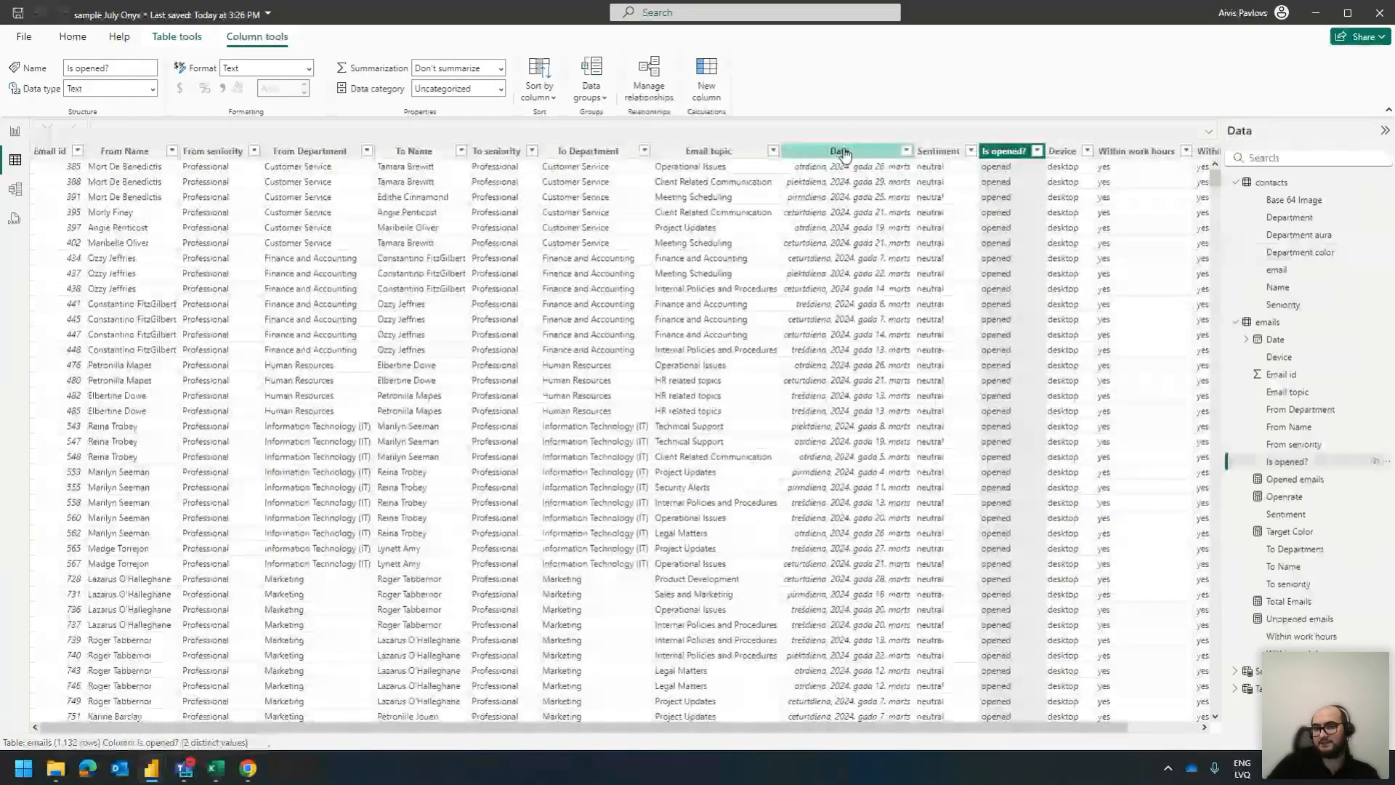
click(1038, 151)
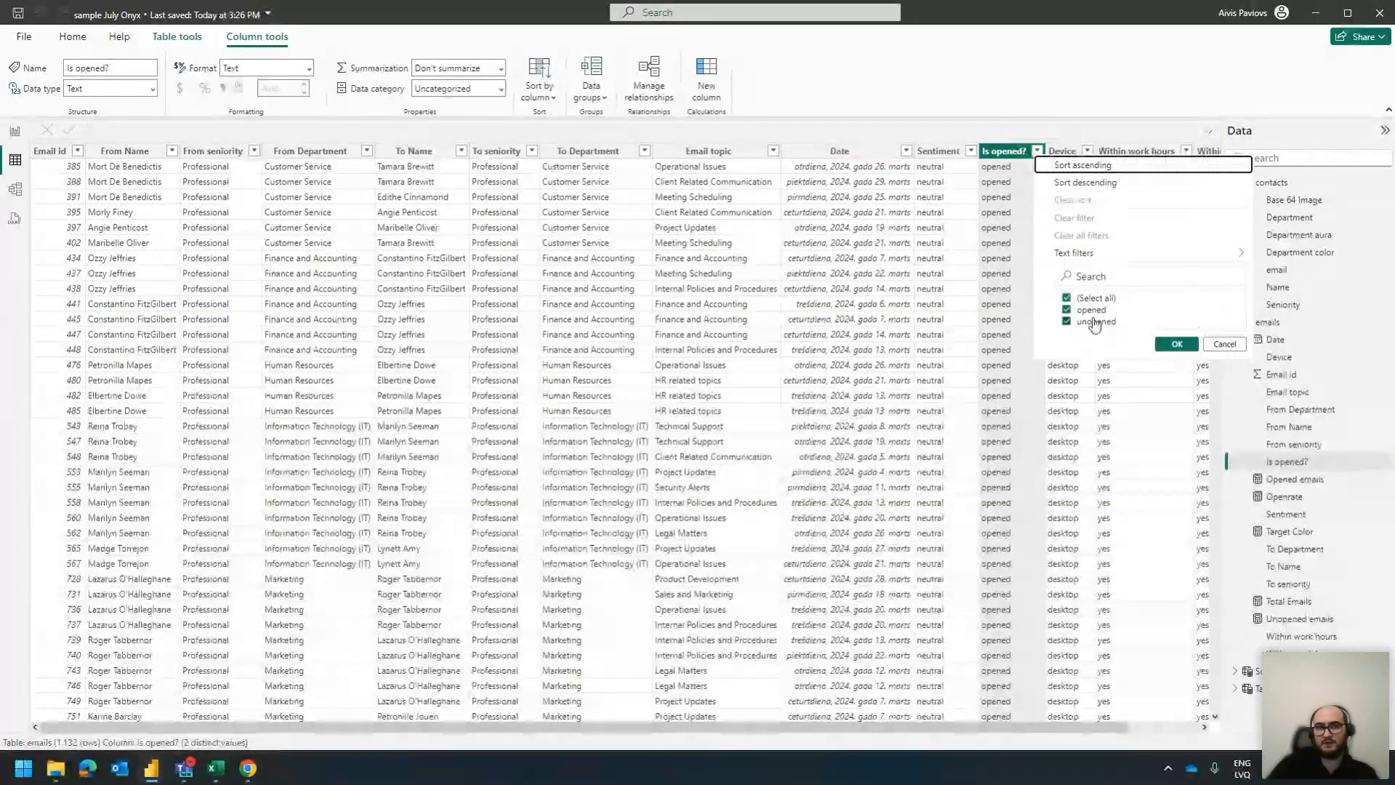
click(16, 135)
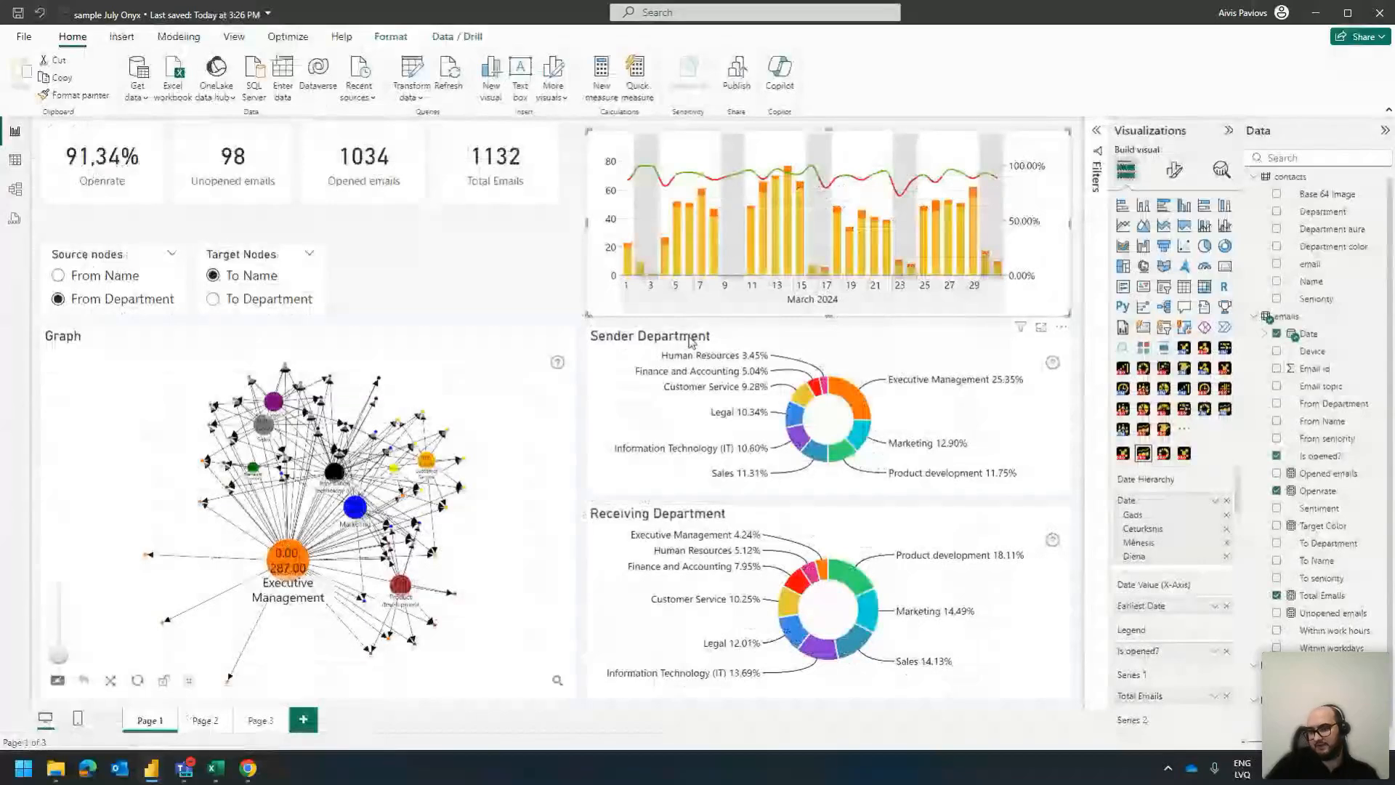
Examine the Unopened emails measure's formula and the fields behind the email and open rate cards and the March 2024 chart
click(1332, 614)
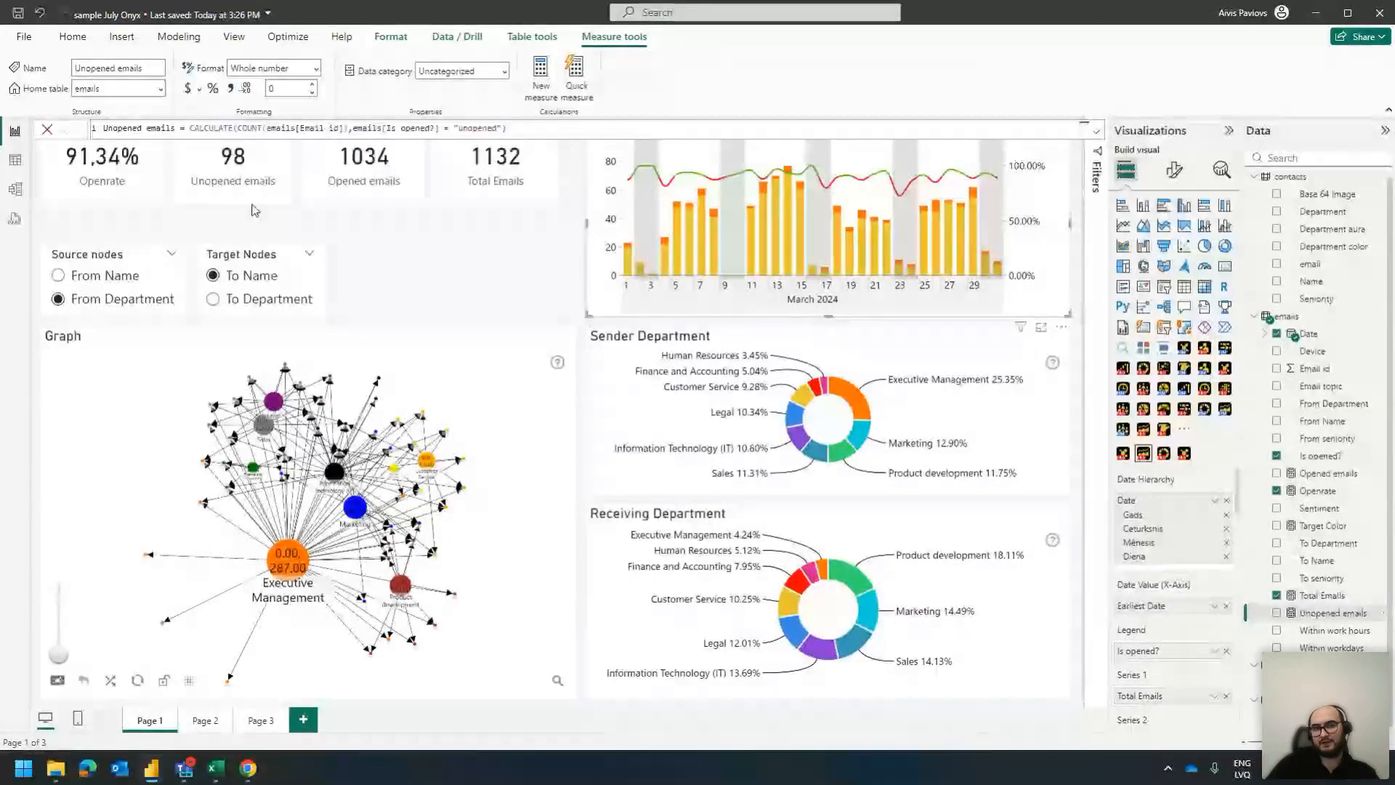
click(393, 191)
click(497, 187)
click(247, 171)
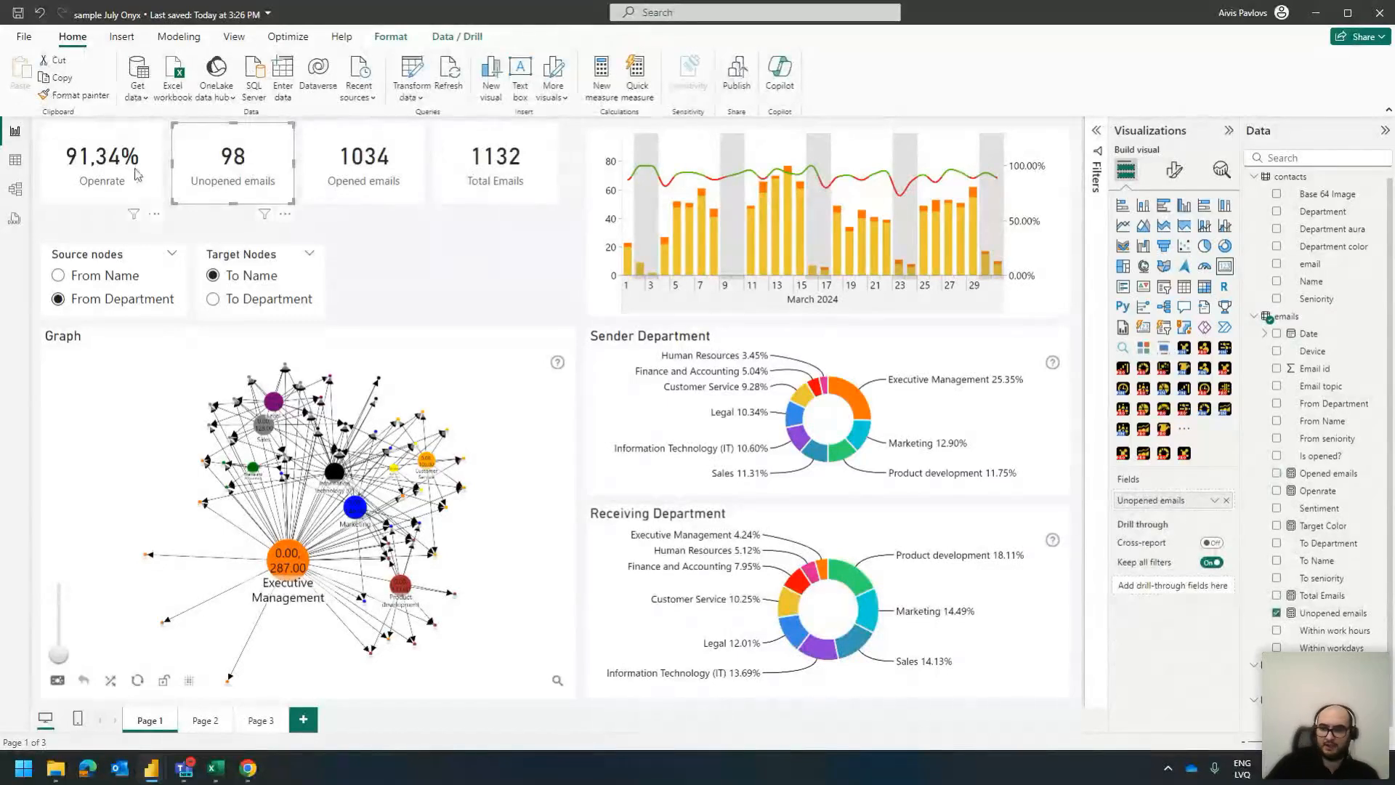
click(108, 158)
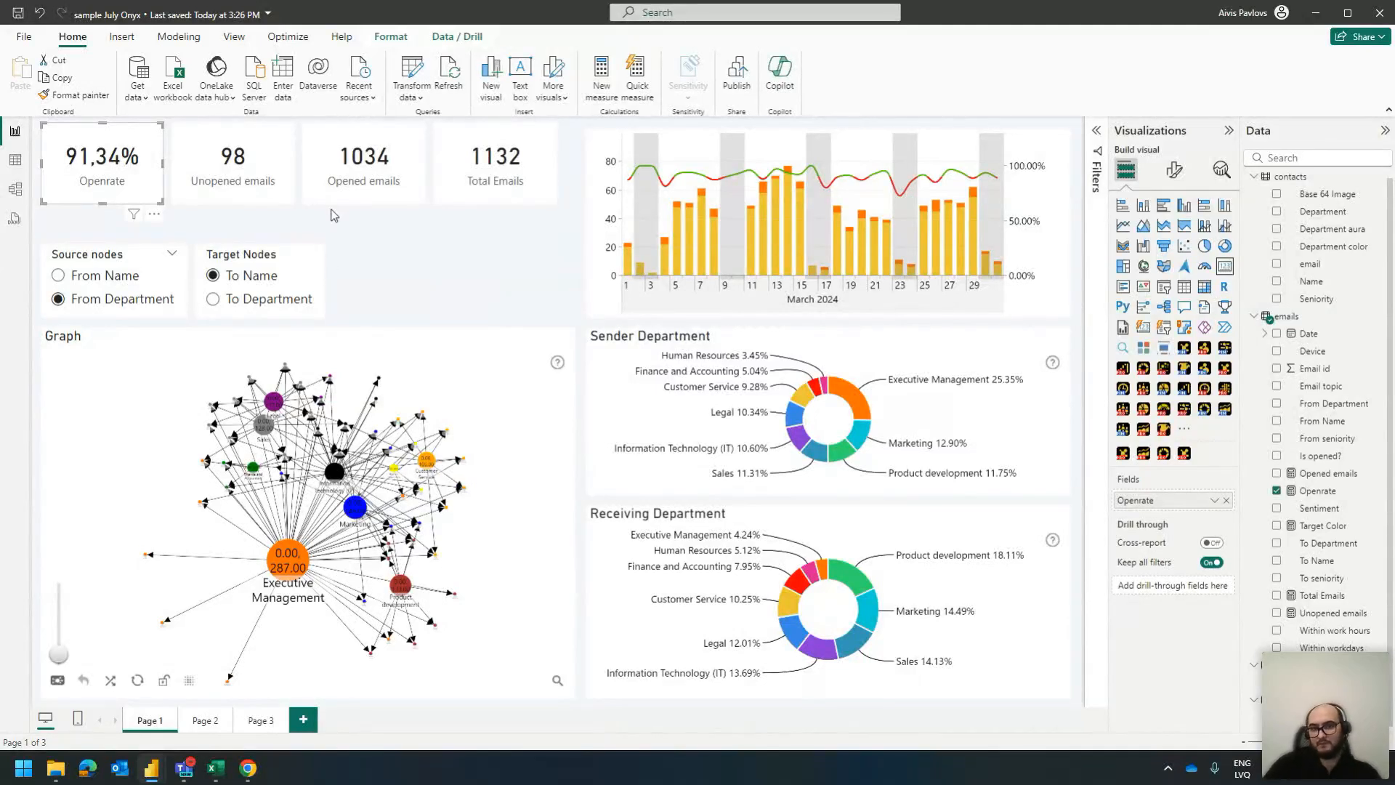
click(617, 170)
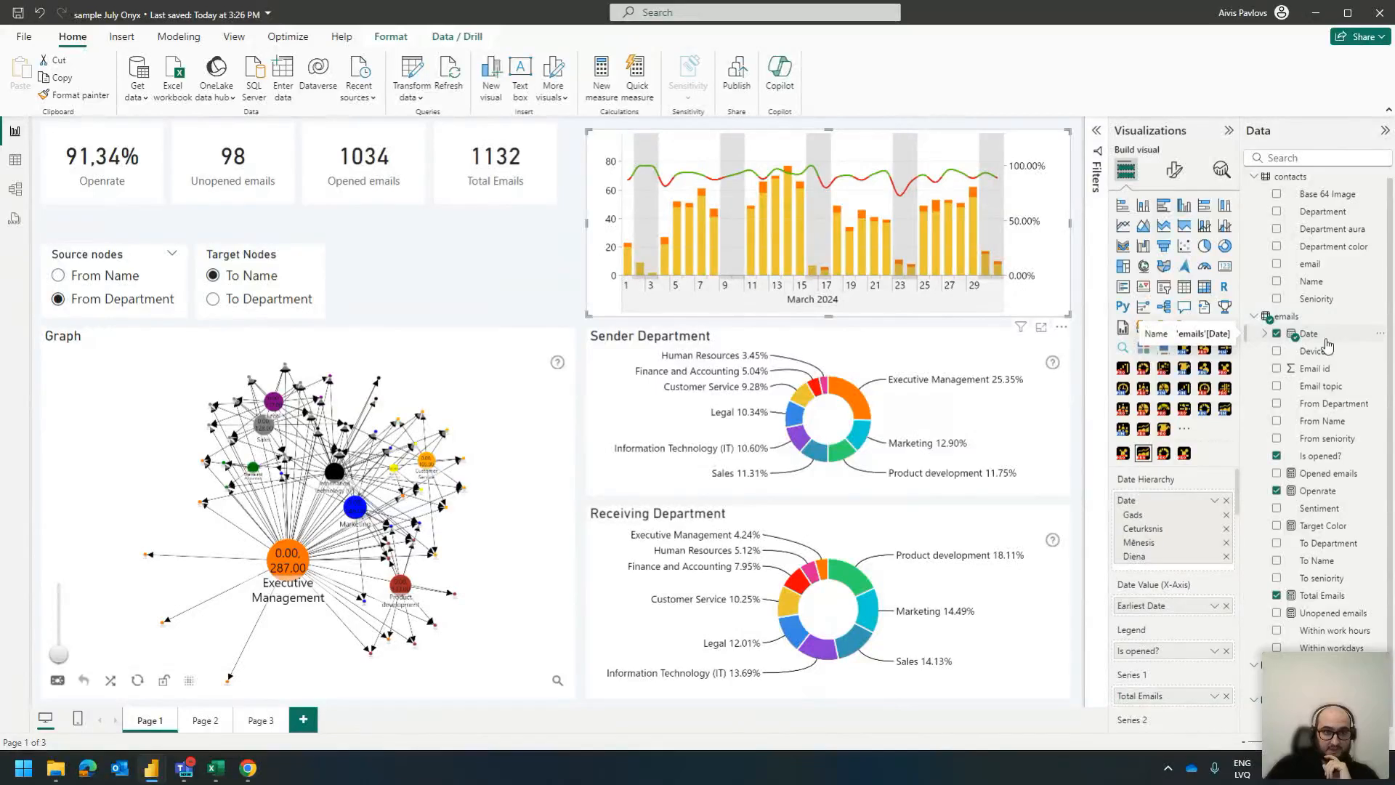
Examine the emails table's columns, including Within work hours and Within workdays
click(14, 161)
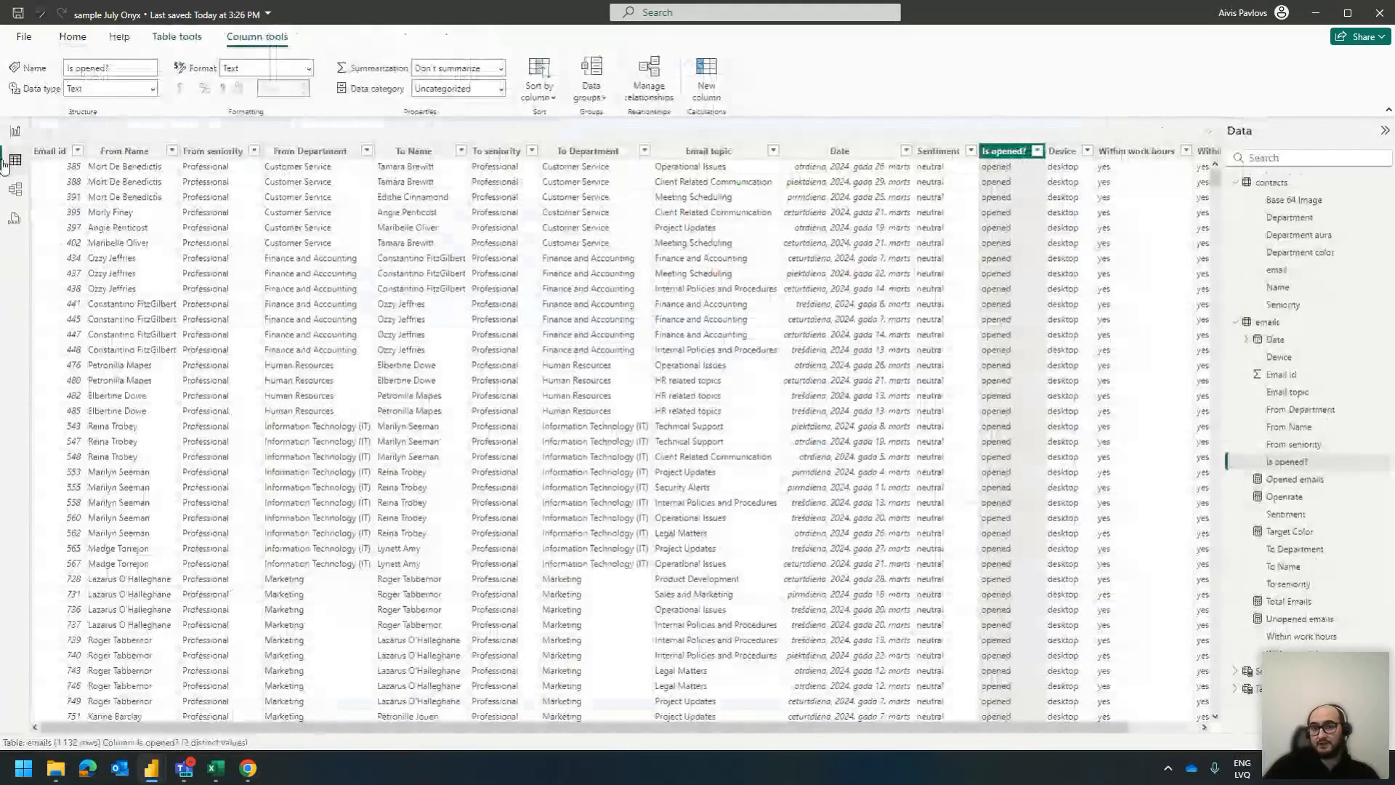
click(762, 716)
drag(888, 726, 960, 725)
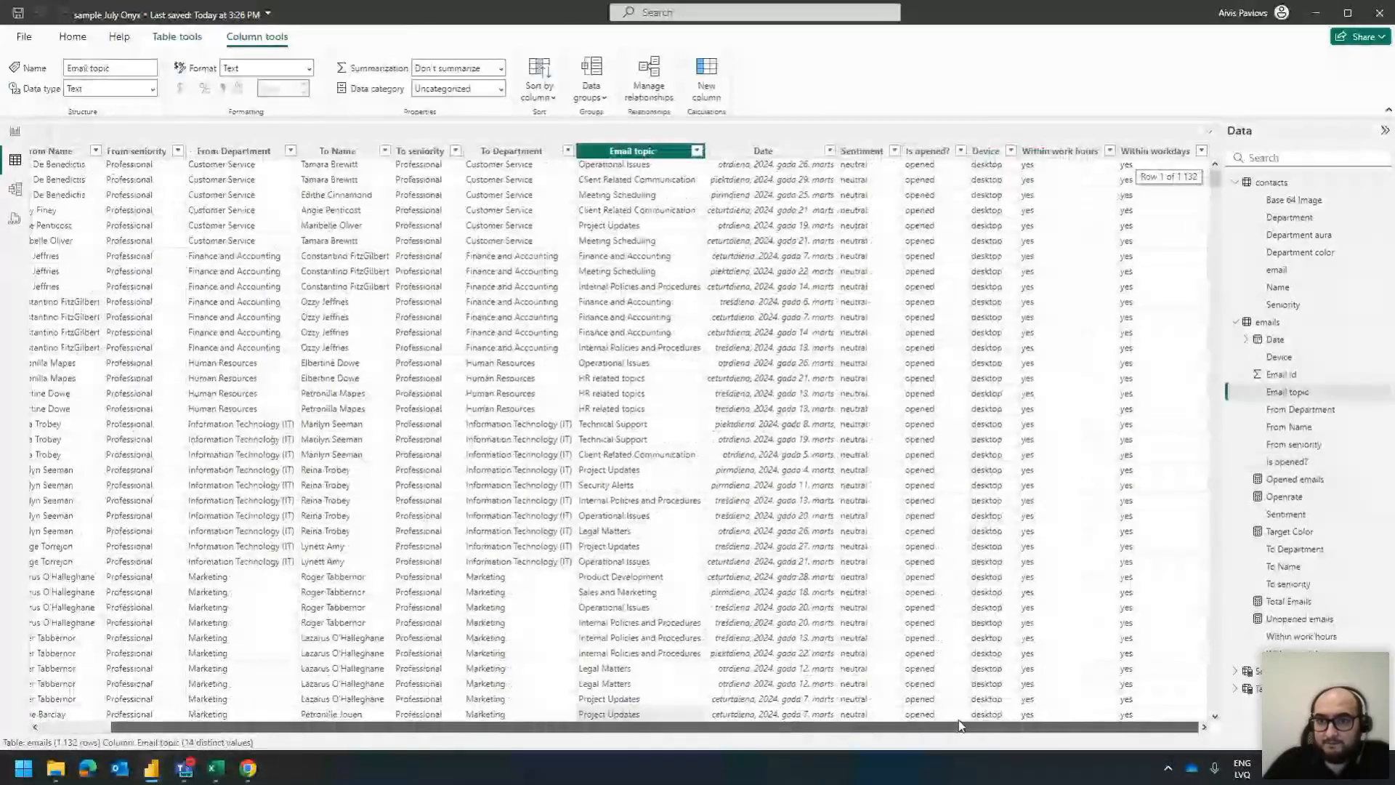
drag(959, 724, 888, 725)
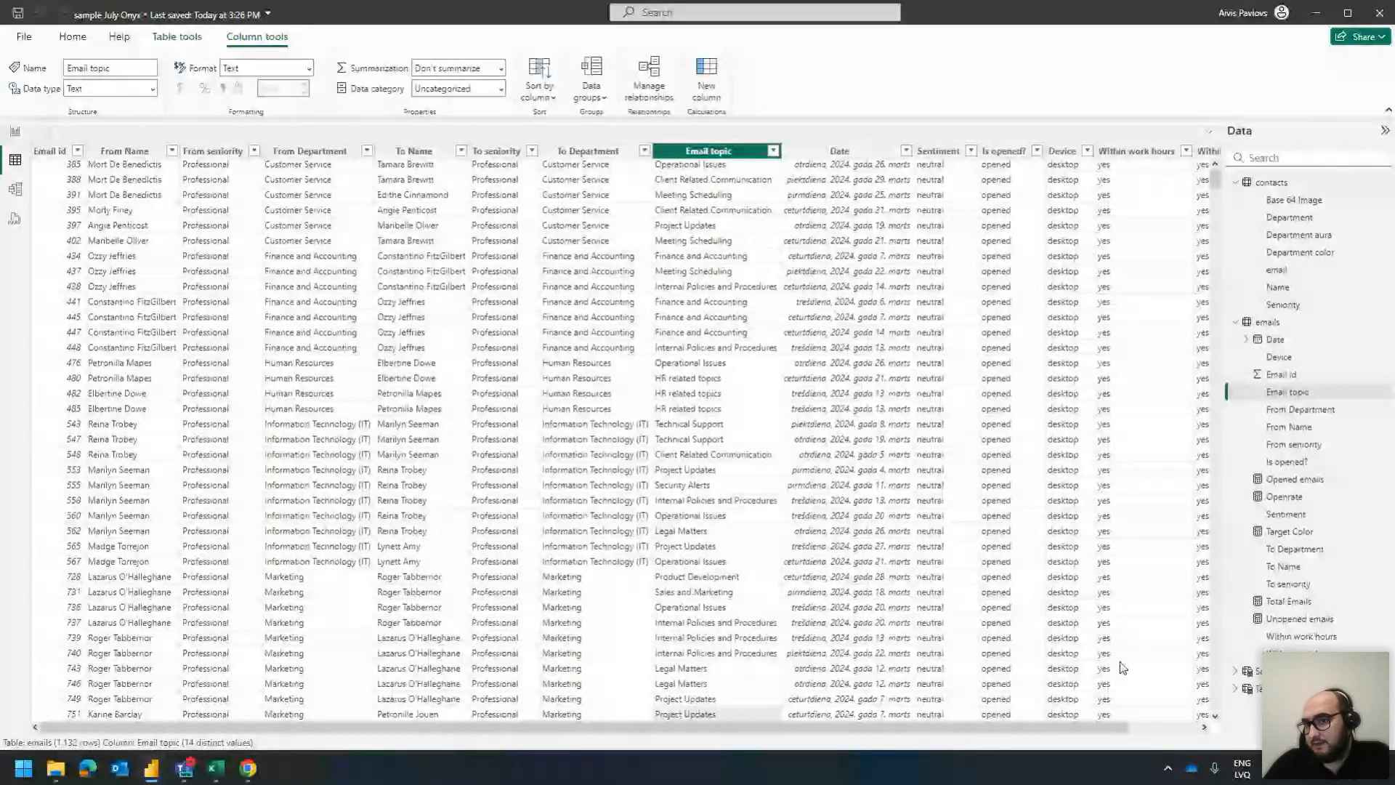
click(1204, 151)
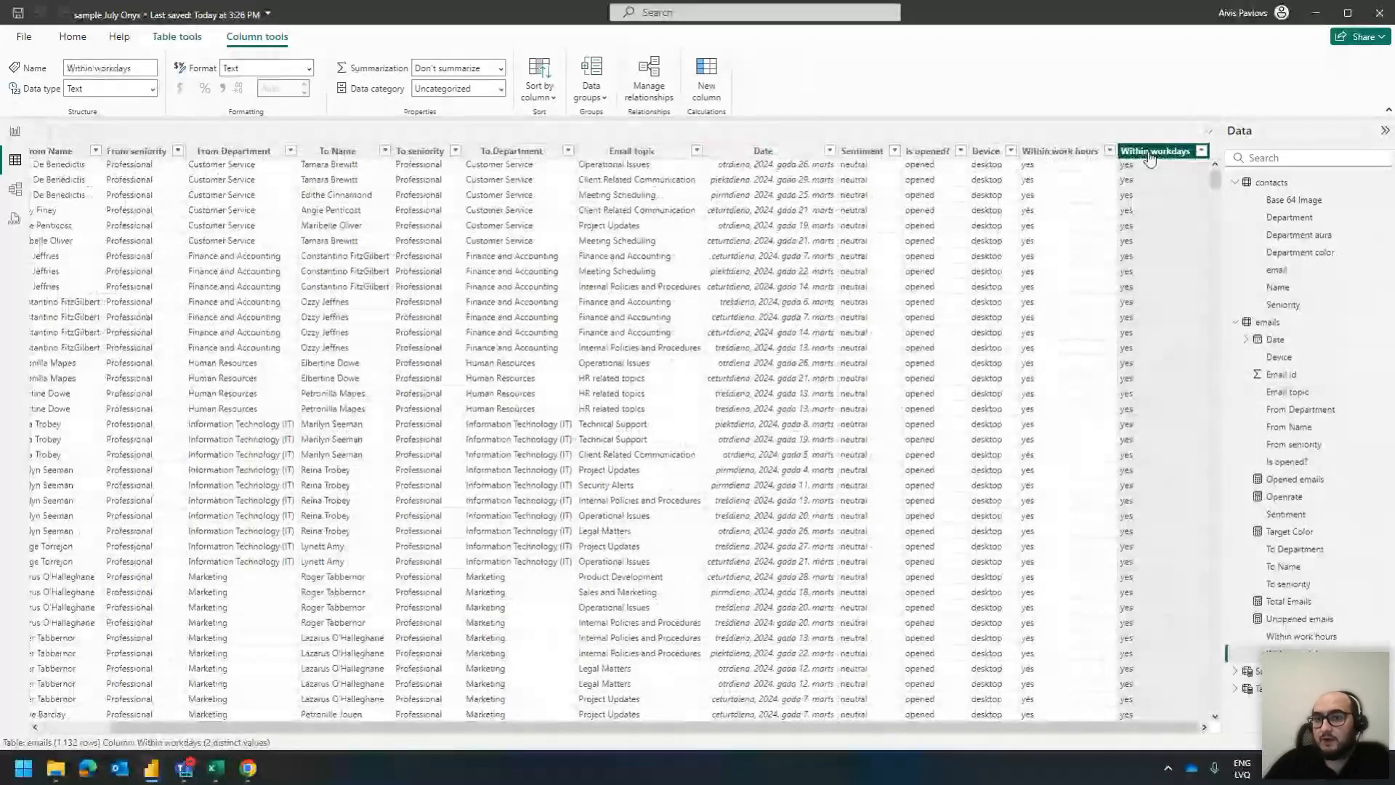
click(1061, 152)
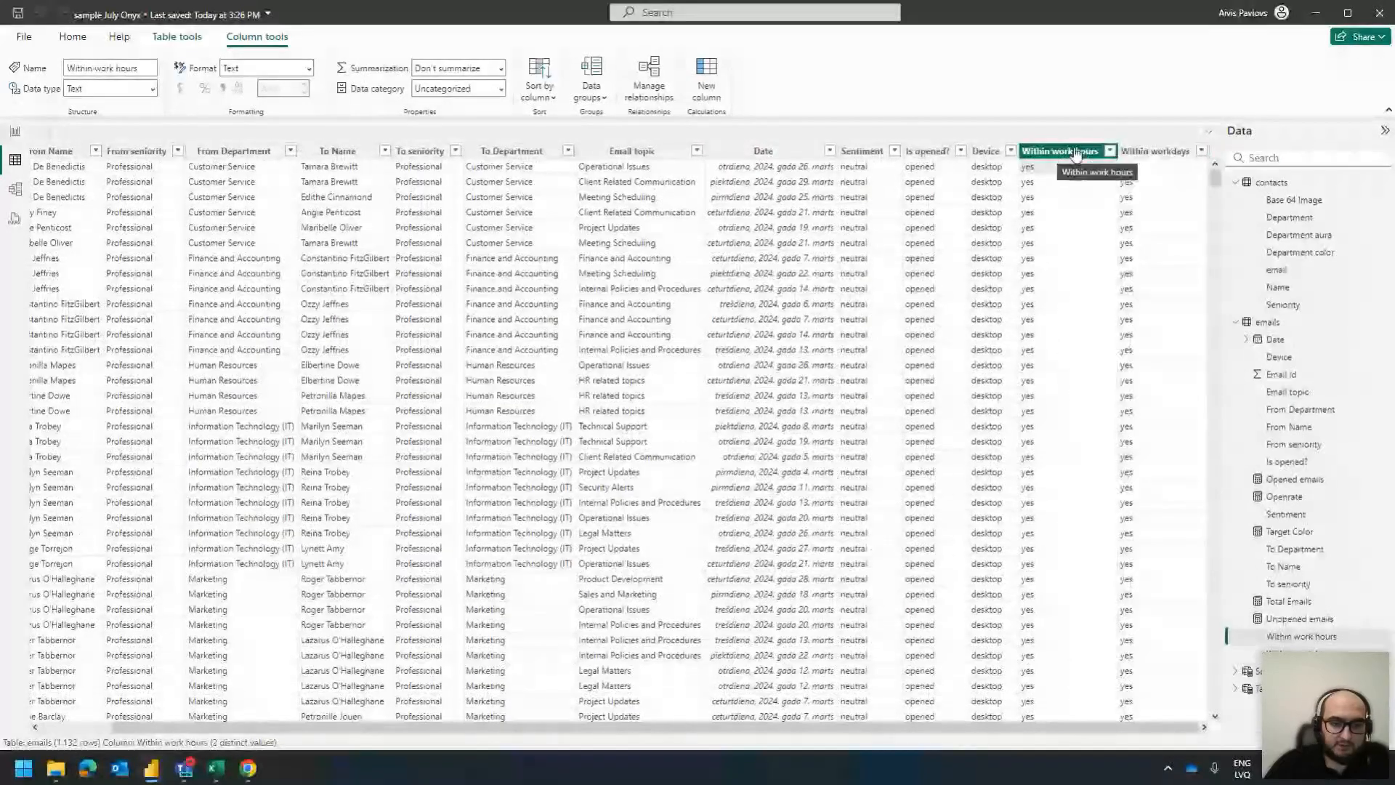
Switch to the Excel dataset, read the Within work hours definition in the dictionary sheet, and return to the Power BI table
click(216, 775)
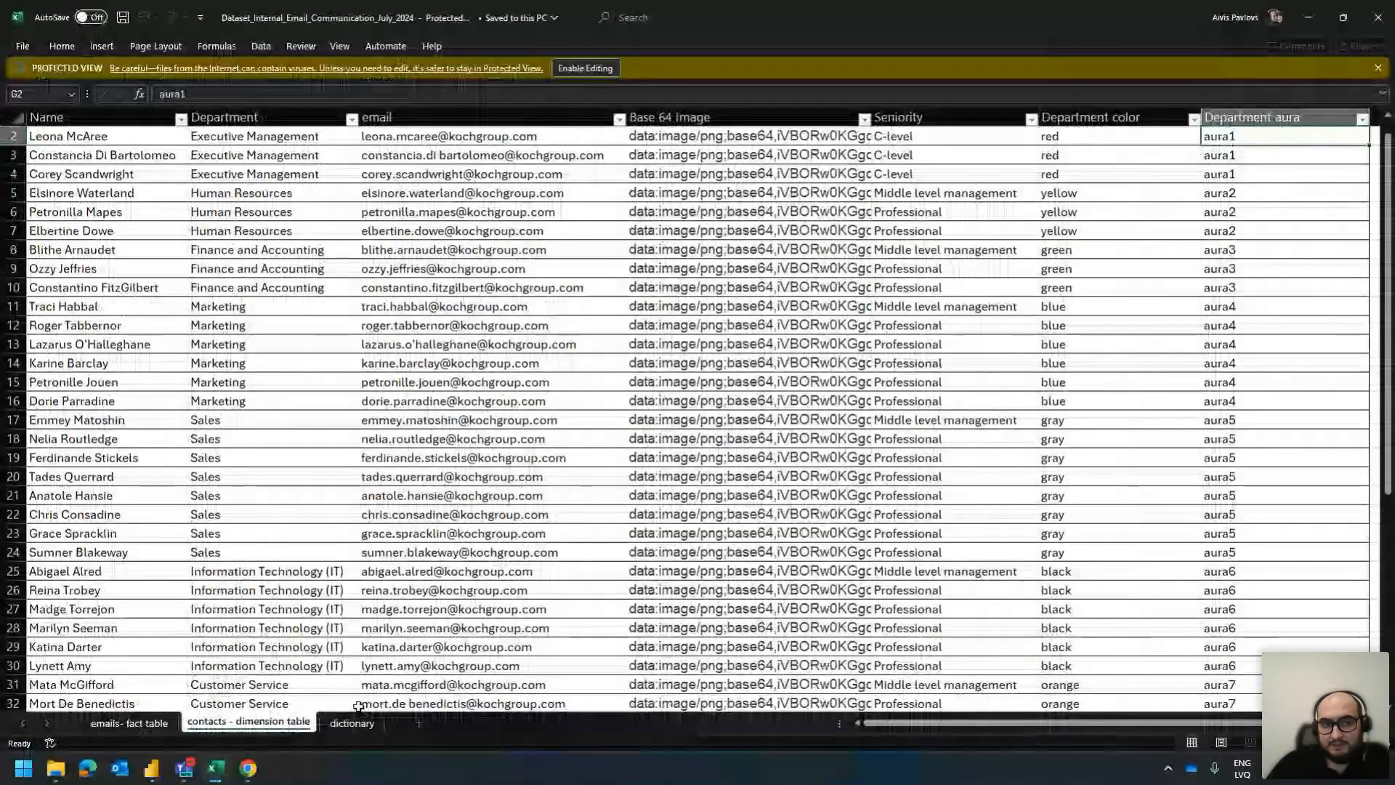
click(351, 722)
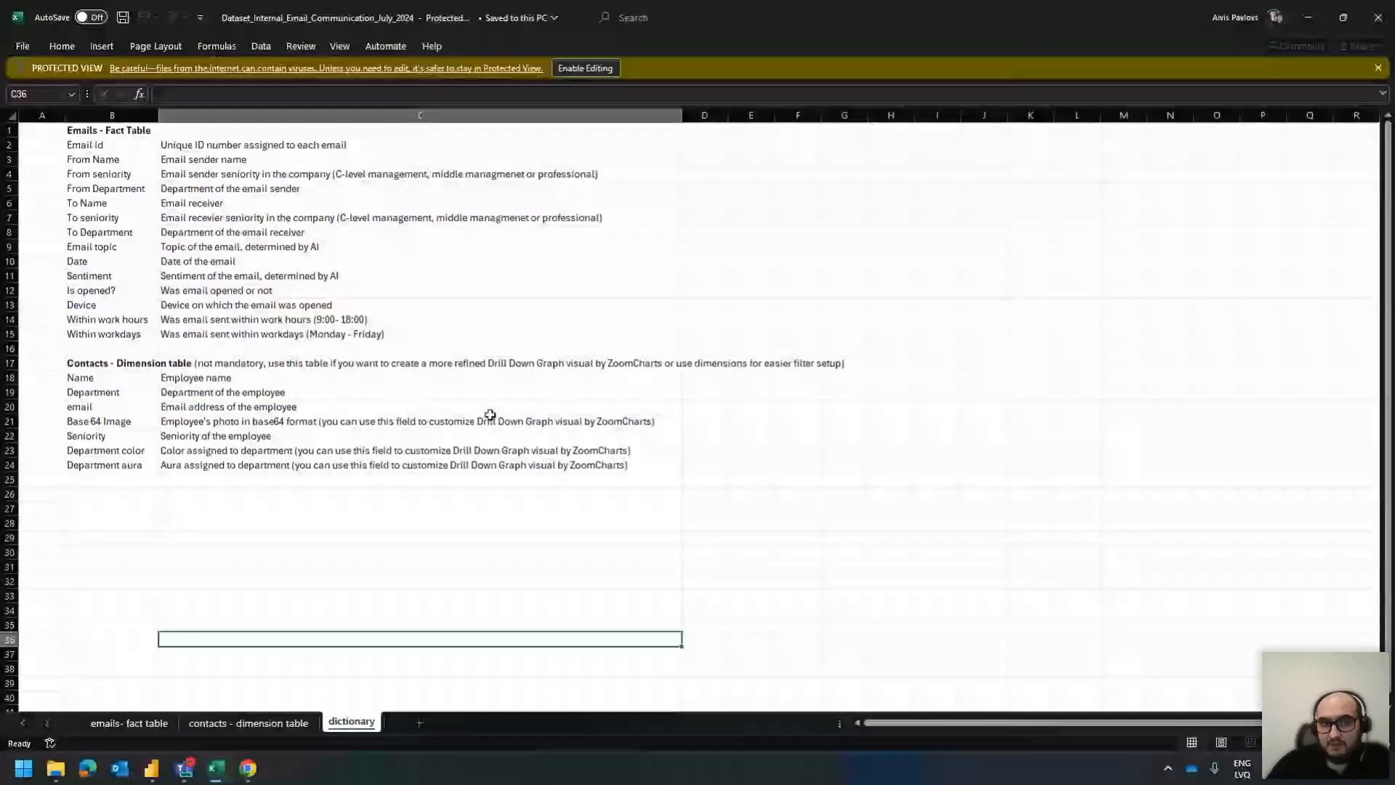
click(252, 320)
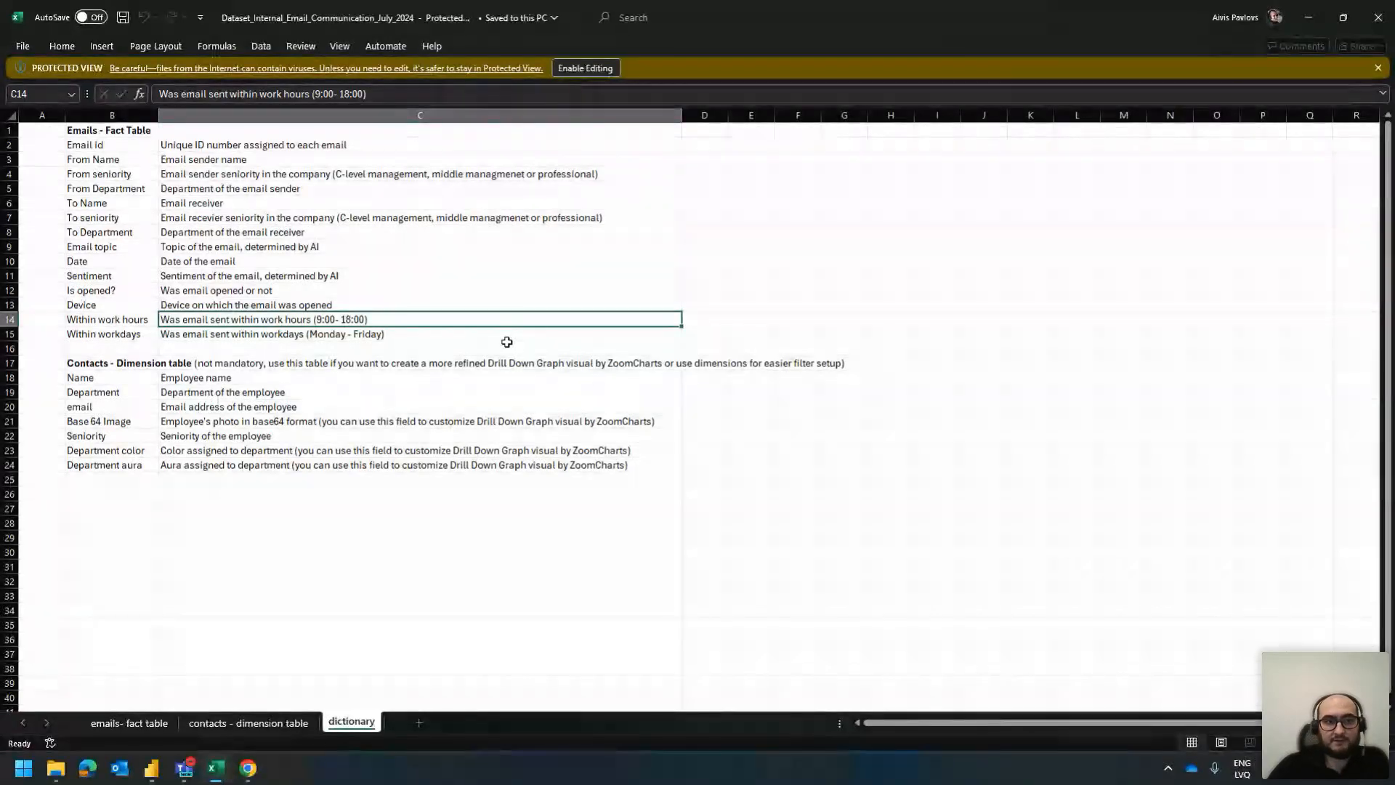
key(alt+Tab)
key(alt+Tab)
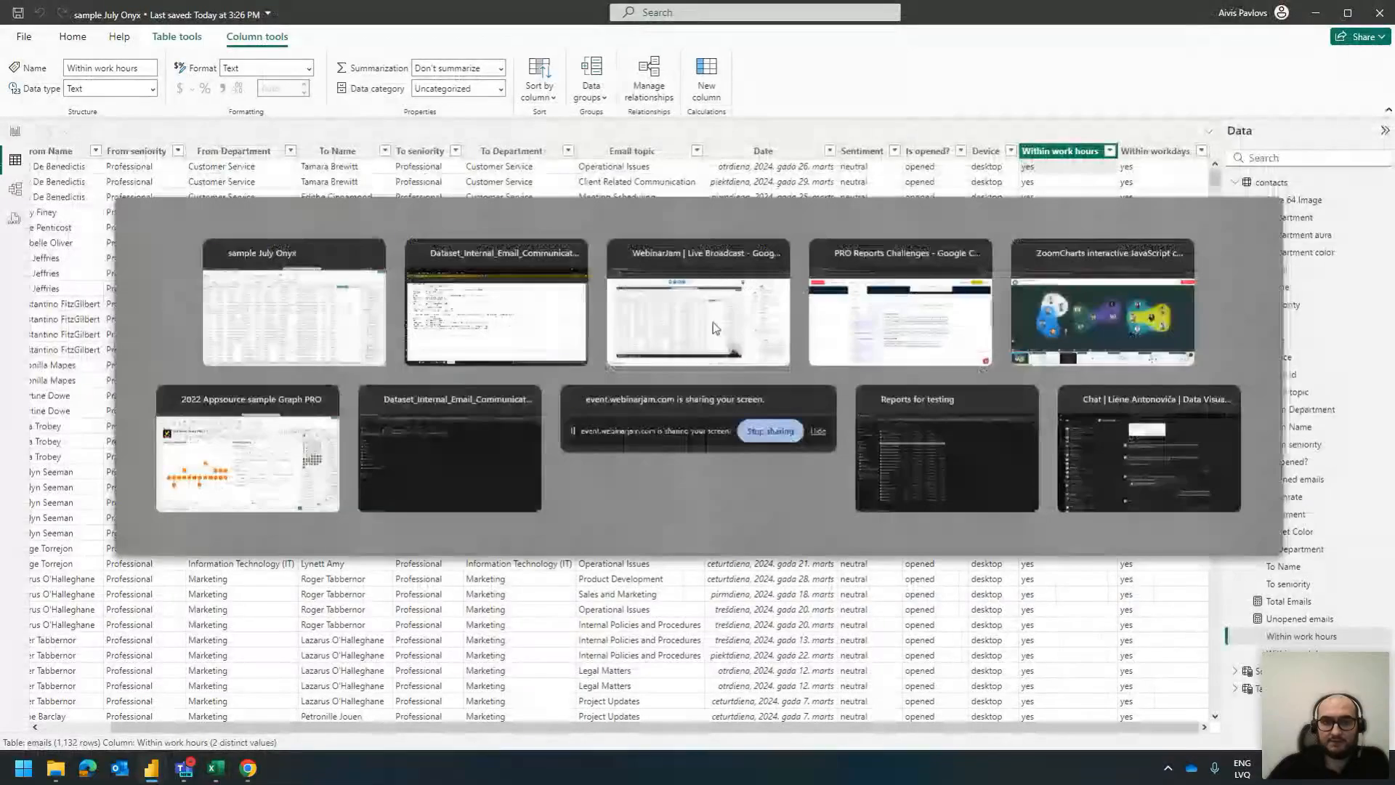
key(alt+Tab)
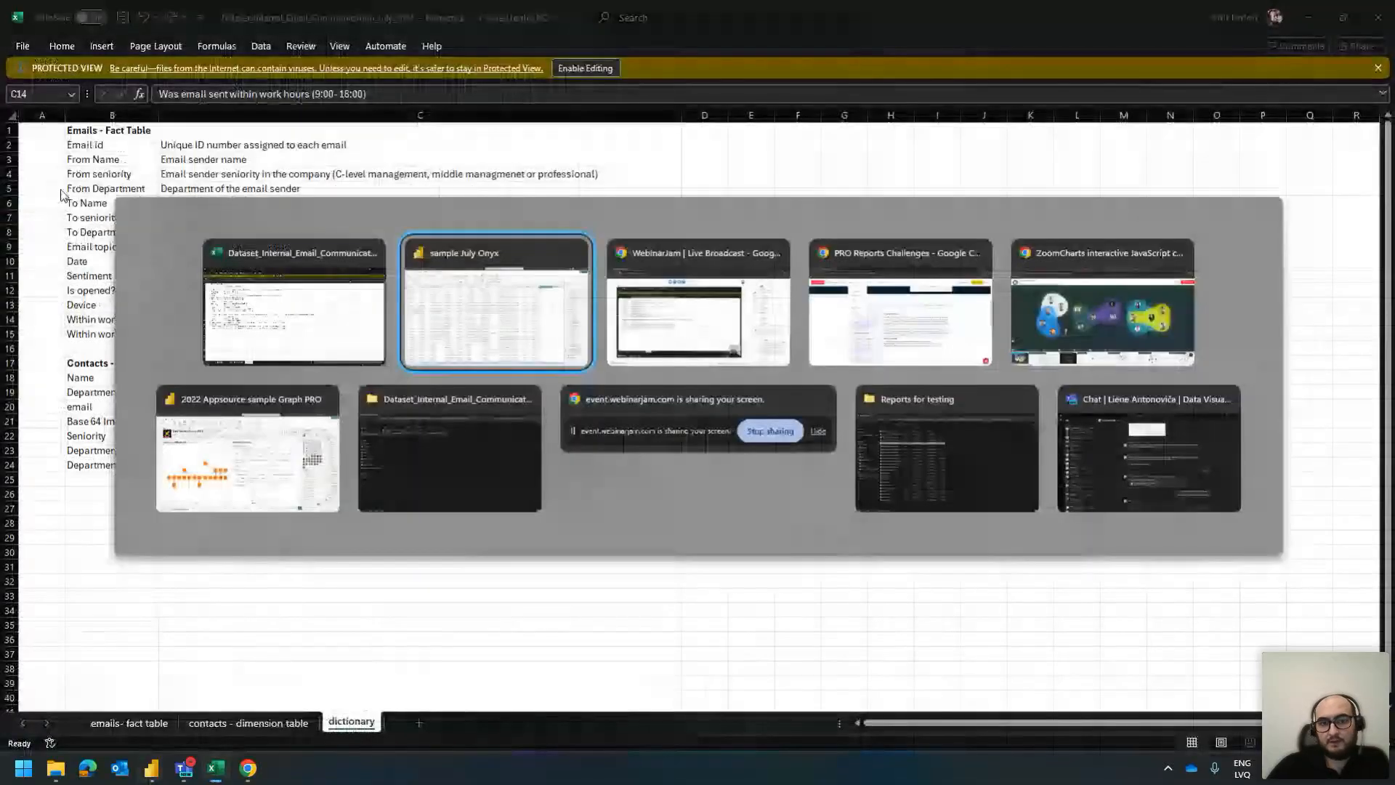
key(alt+Tab)
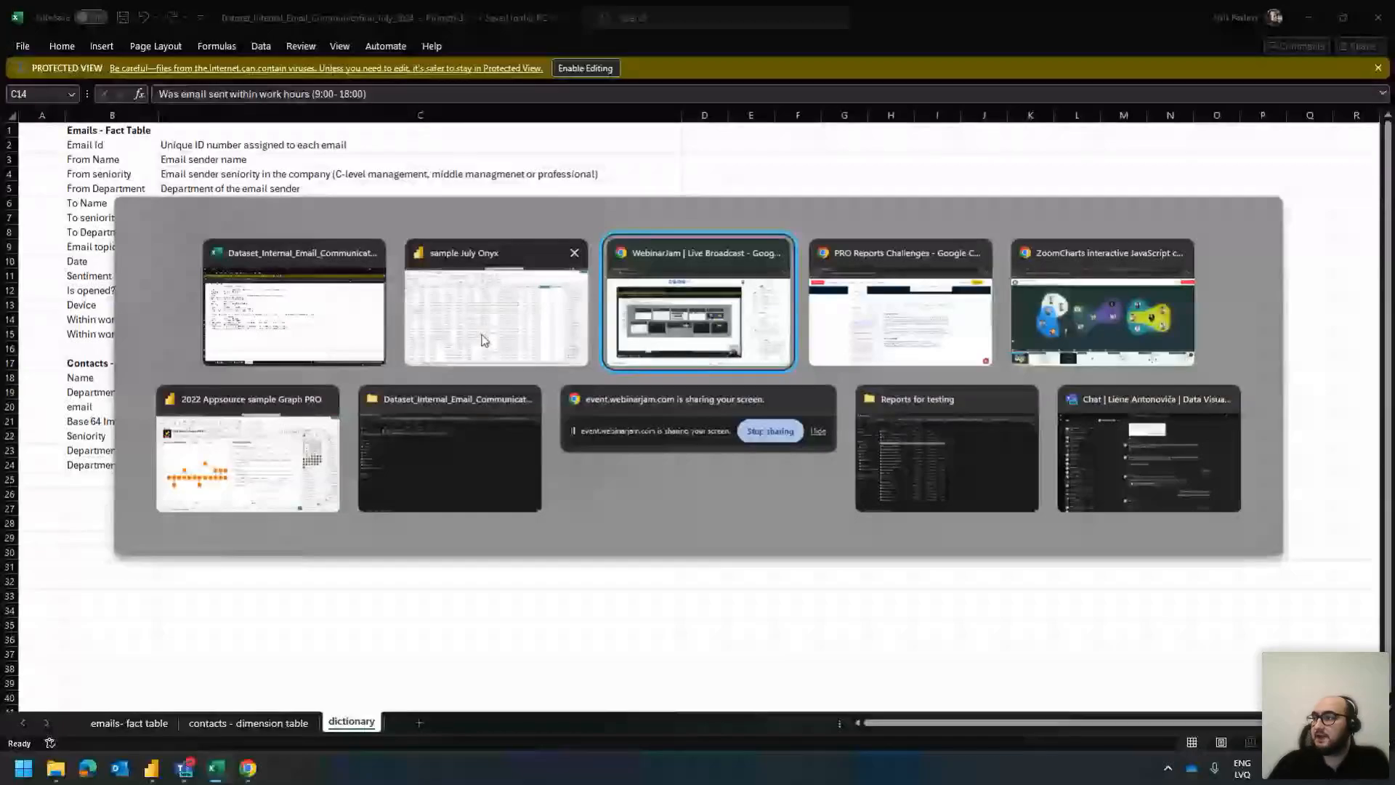
click(485, 340)
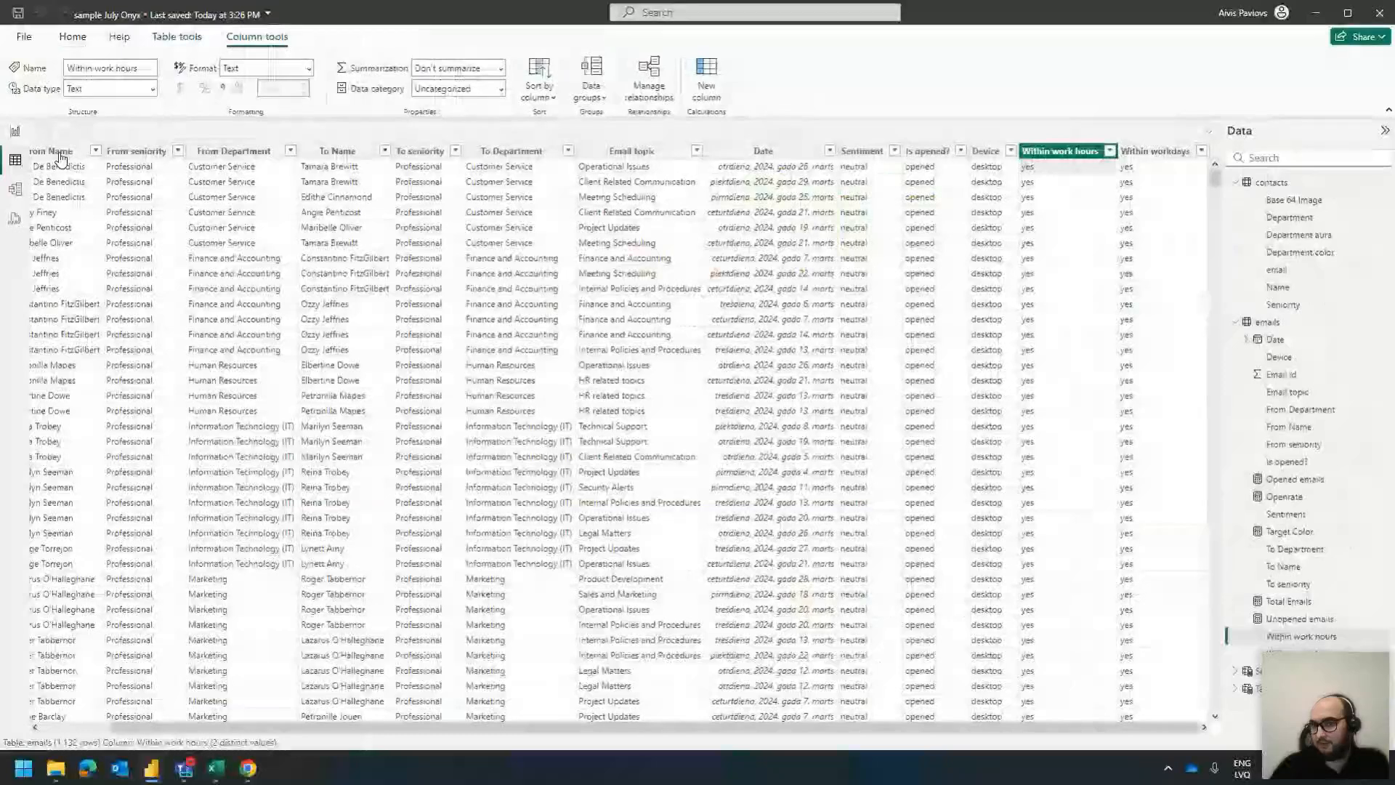
Look through the dates listed for the emails table's Date column, cancel without filtering, and return to the report
click(14, 160)
click(829, 151)
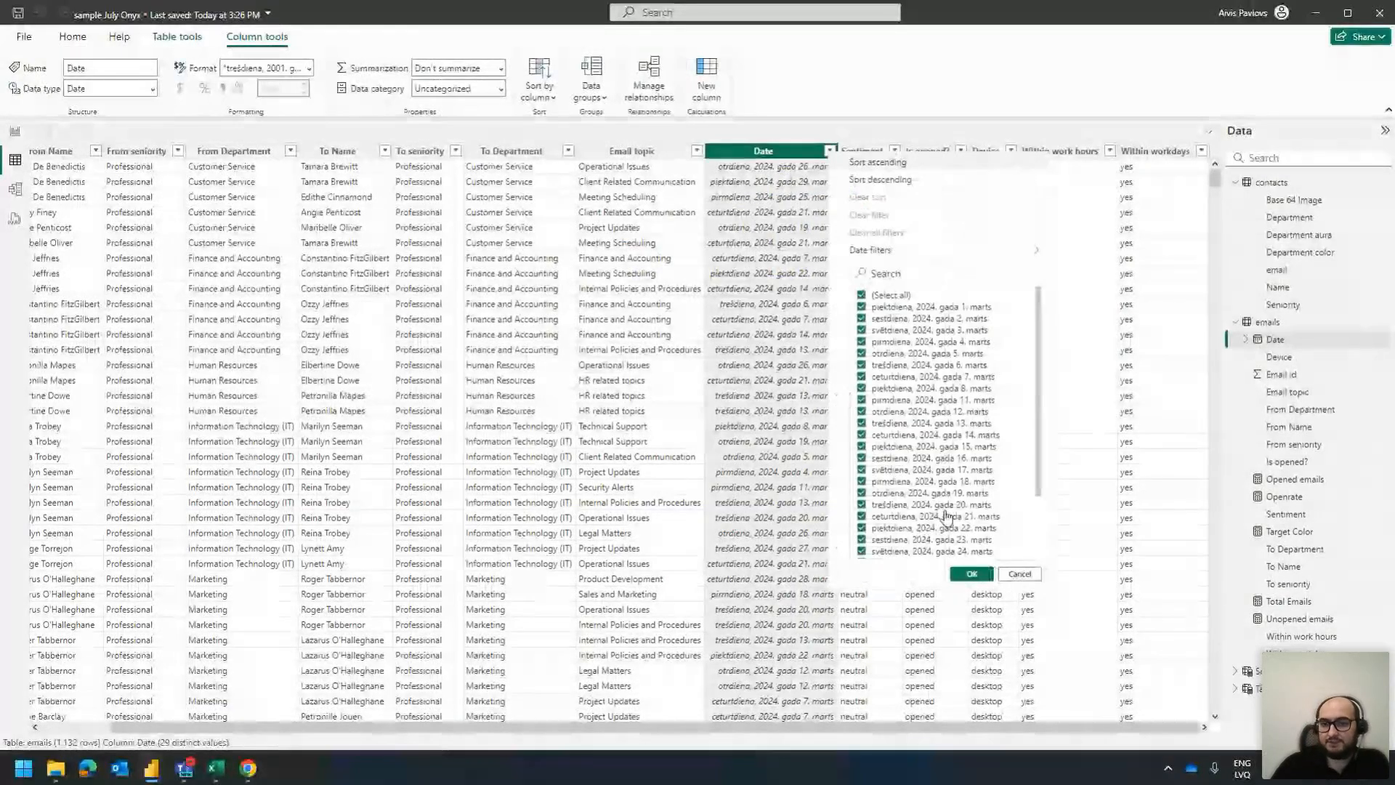
scroll(983, 318, down, 3)
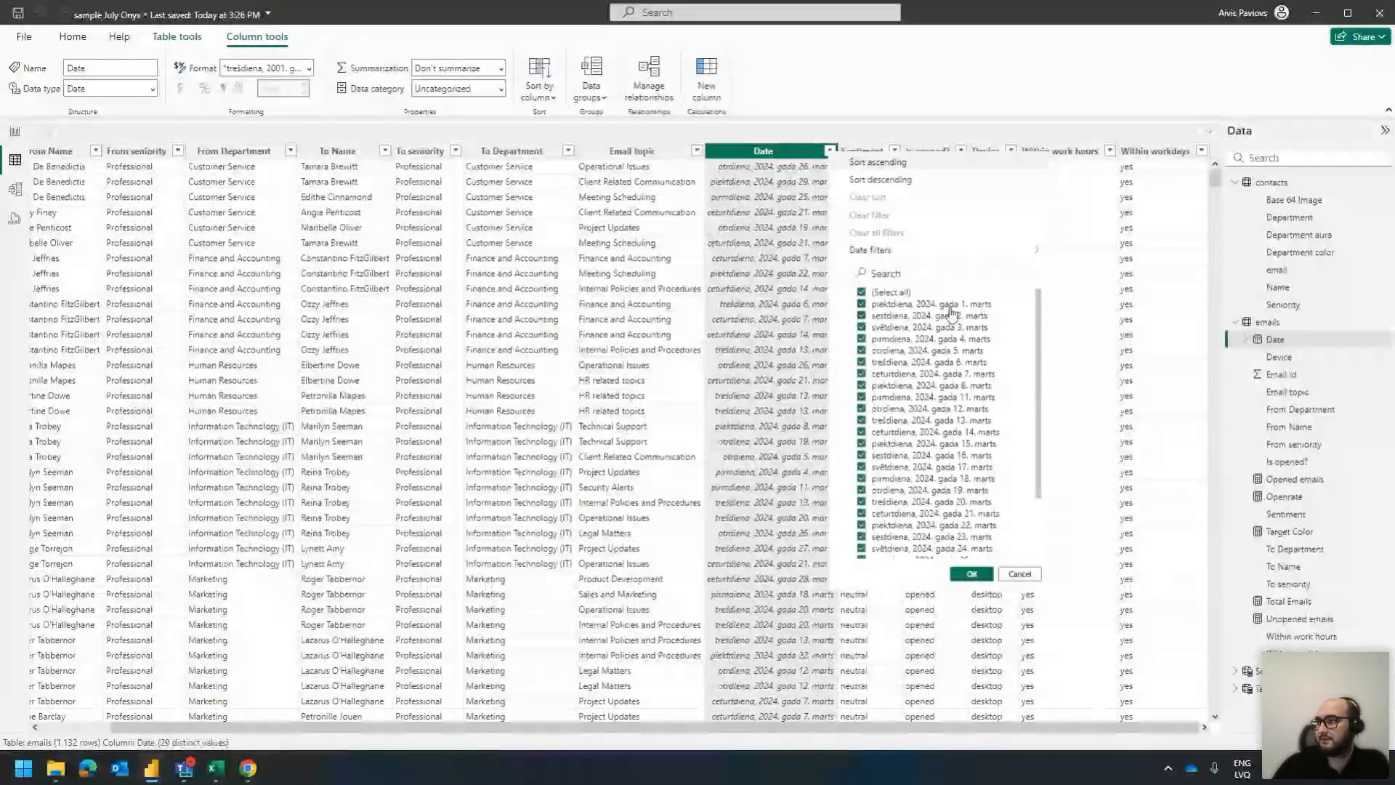
click(1013, 574)
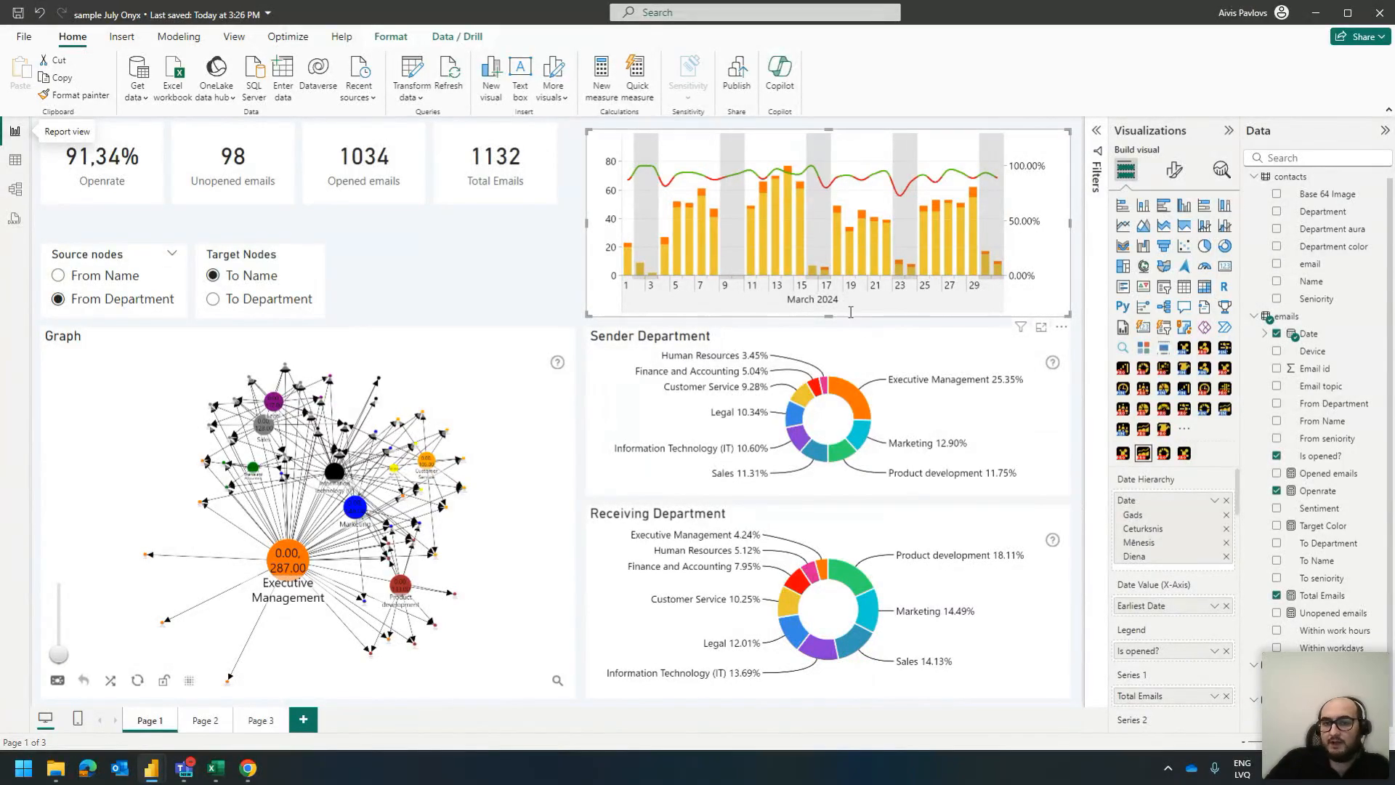
Filter the report from Mar 18 to Mar 23 and clear the filter, and check the Within work hours column
drag(835, 294, 905, 298)
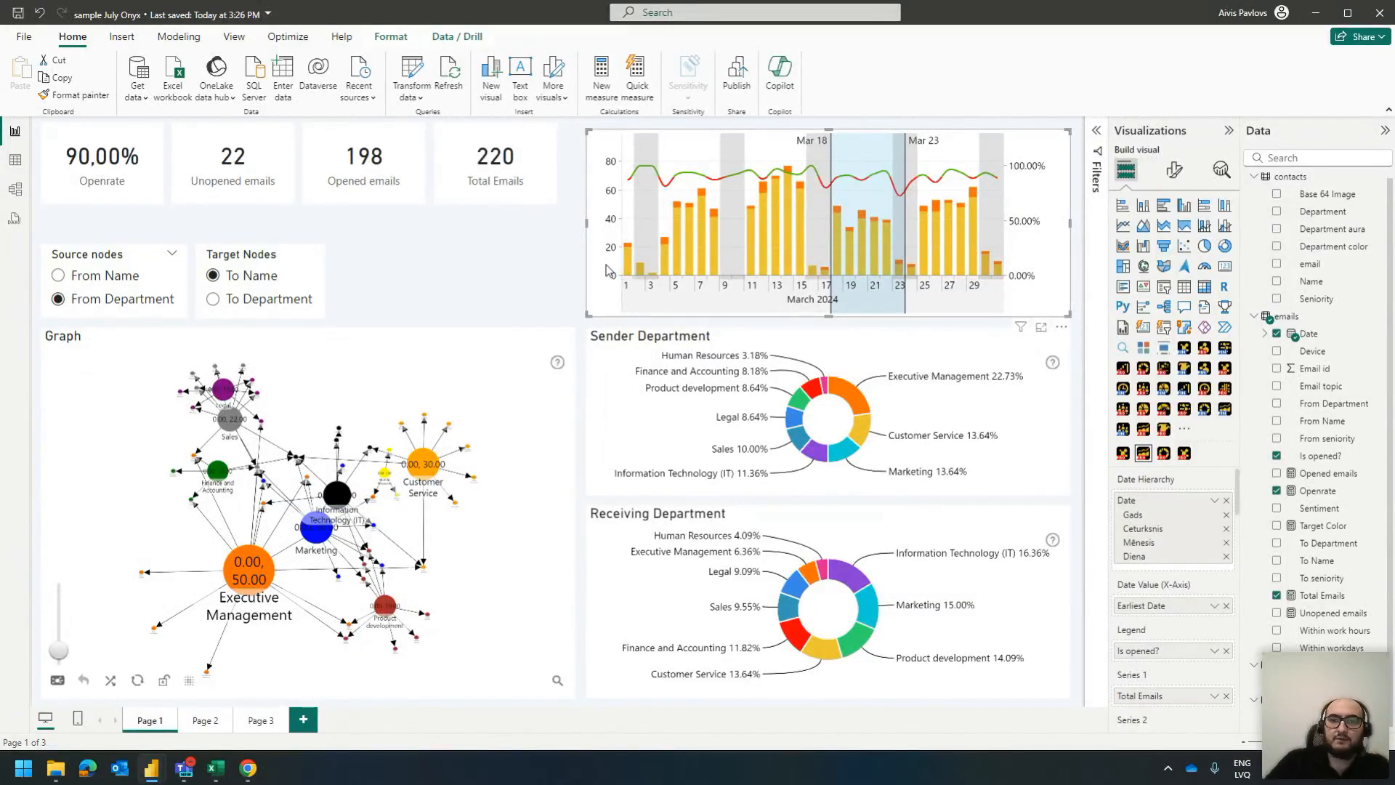
click(686, 244)
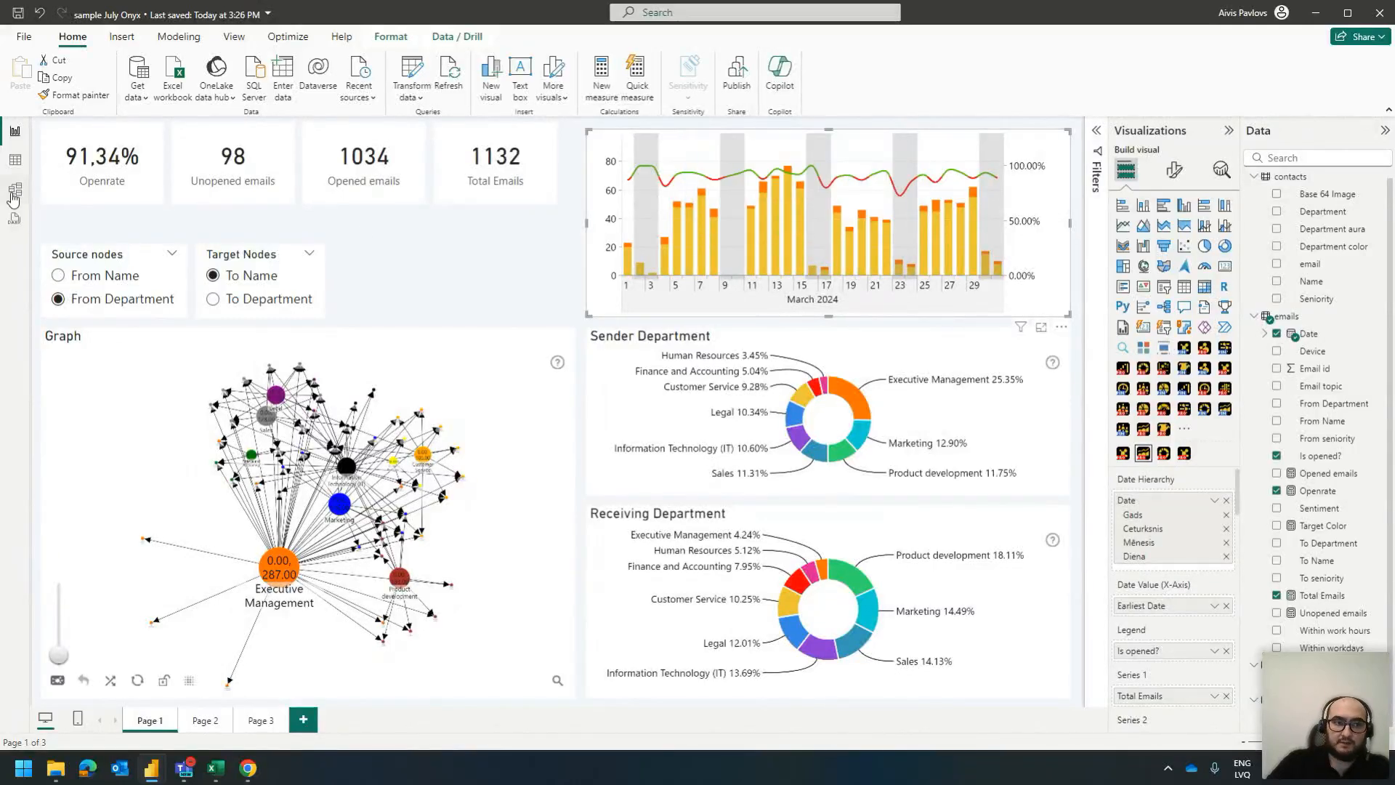
click(15, 162)
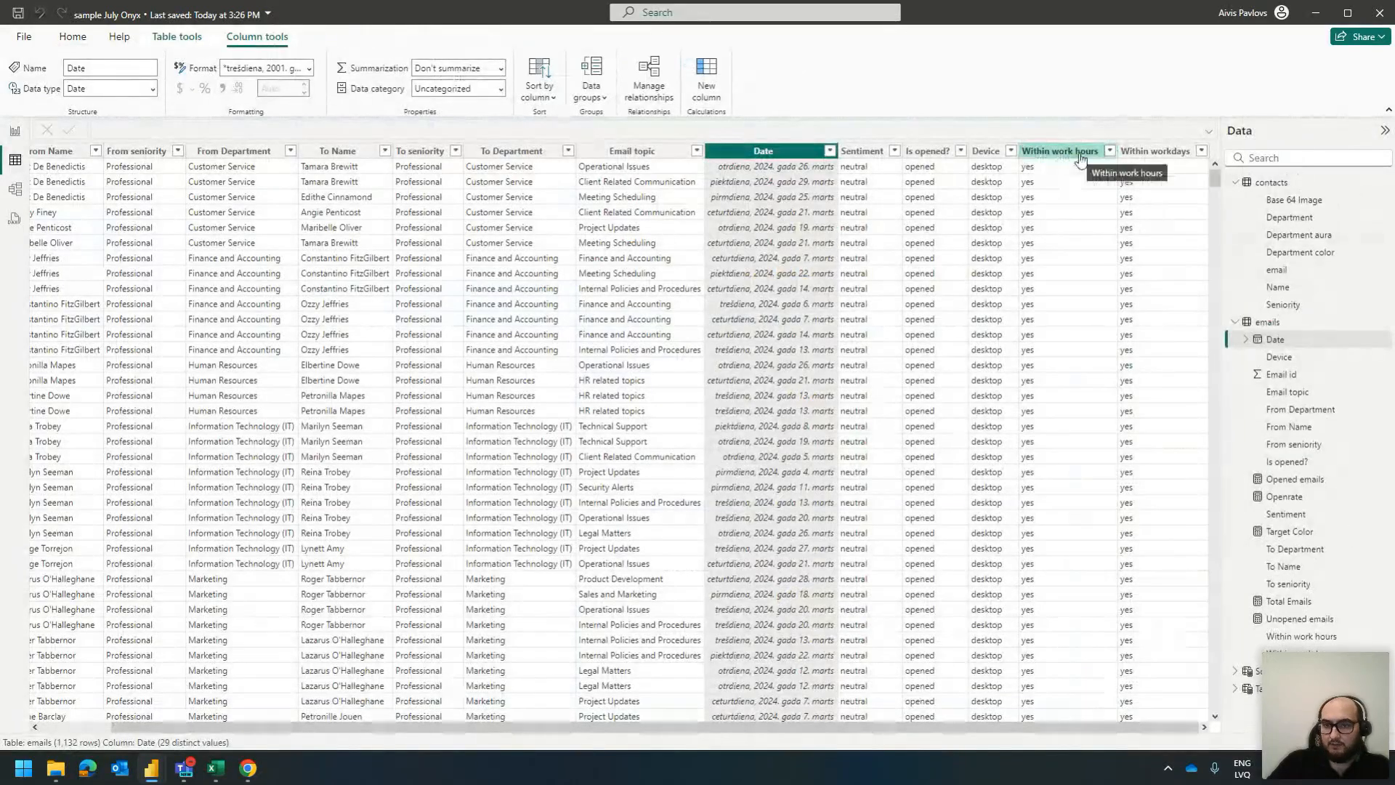
click(15, 131)
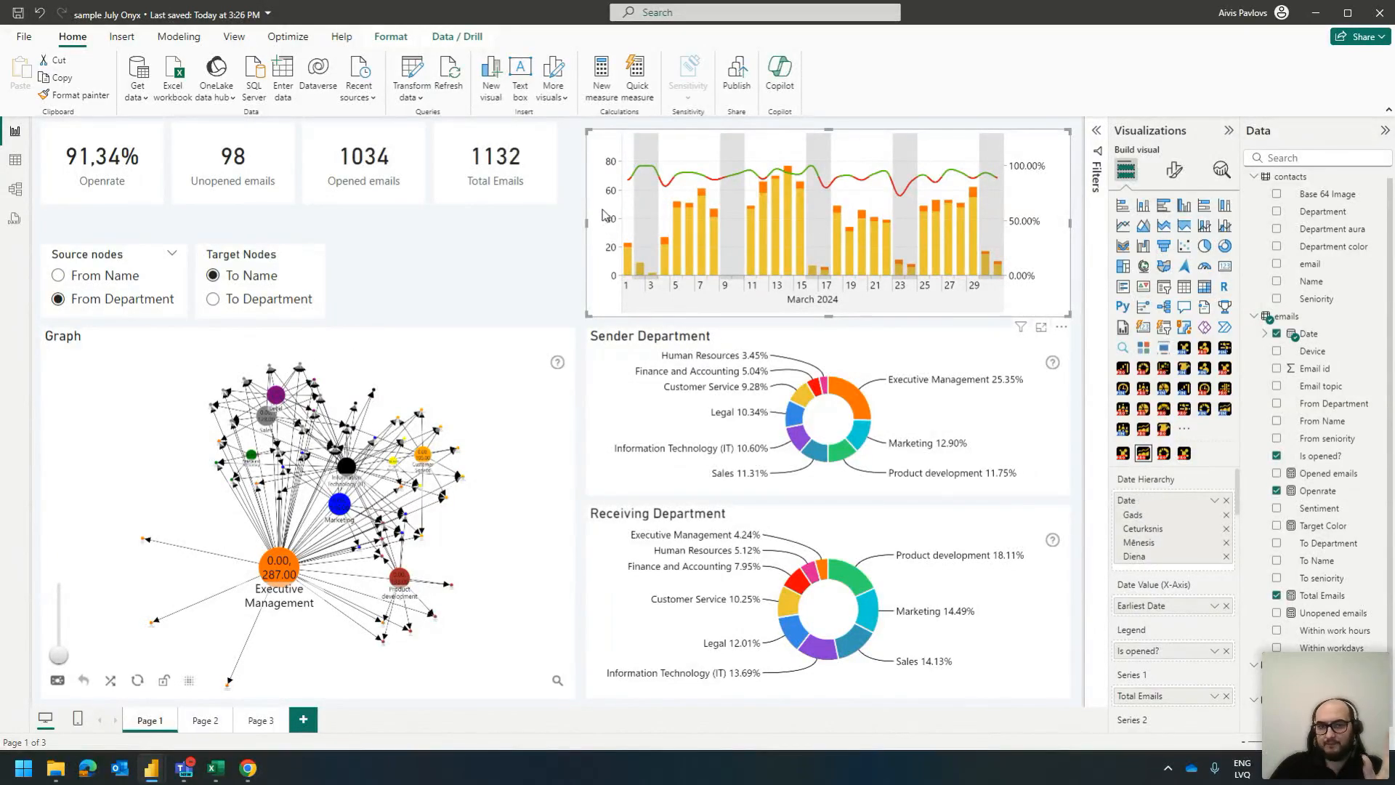
Add a new report page with a large Drill Down Timeline PRO (Filter) visual
click(303, 720)
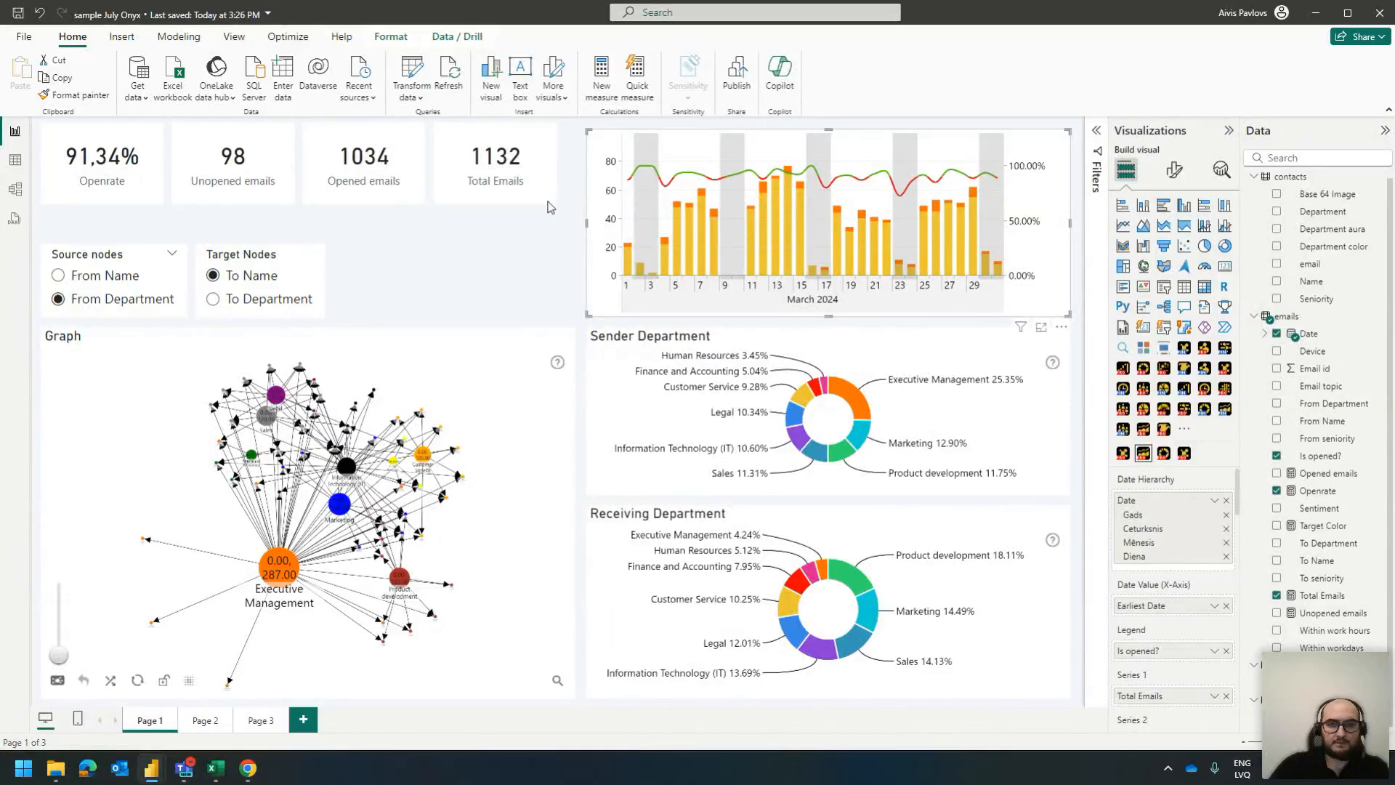
click(1143, 453)
drag(266, 342, 886, 502)
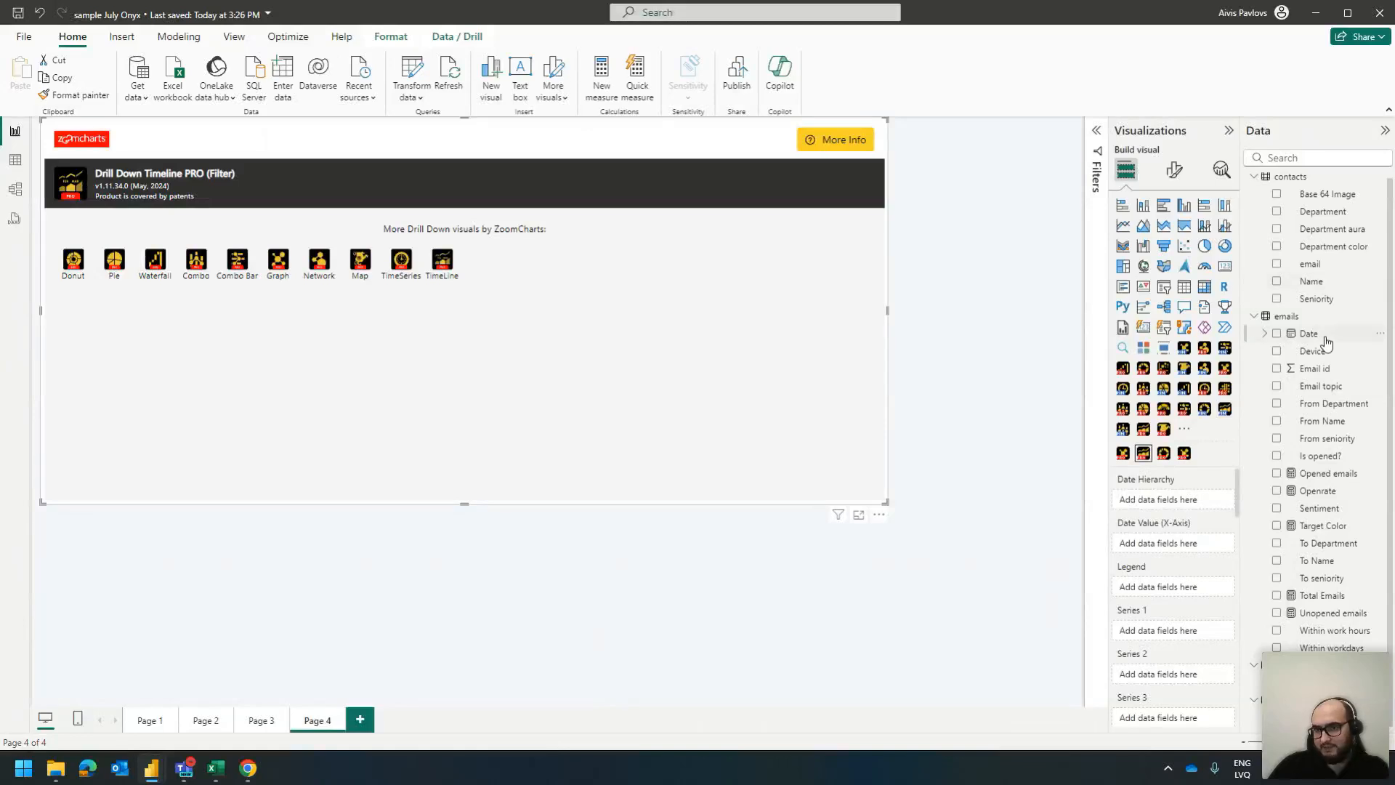
Assign Date to the timeline's hierarchy and X-axis, Total Emails to Series 1, and Is opened? to the legend
click(1277, 333)
drag(1277, 334, 1162, 606)
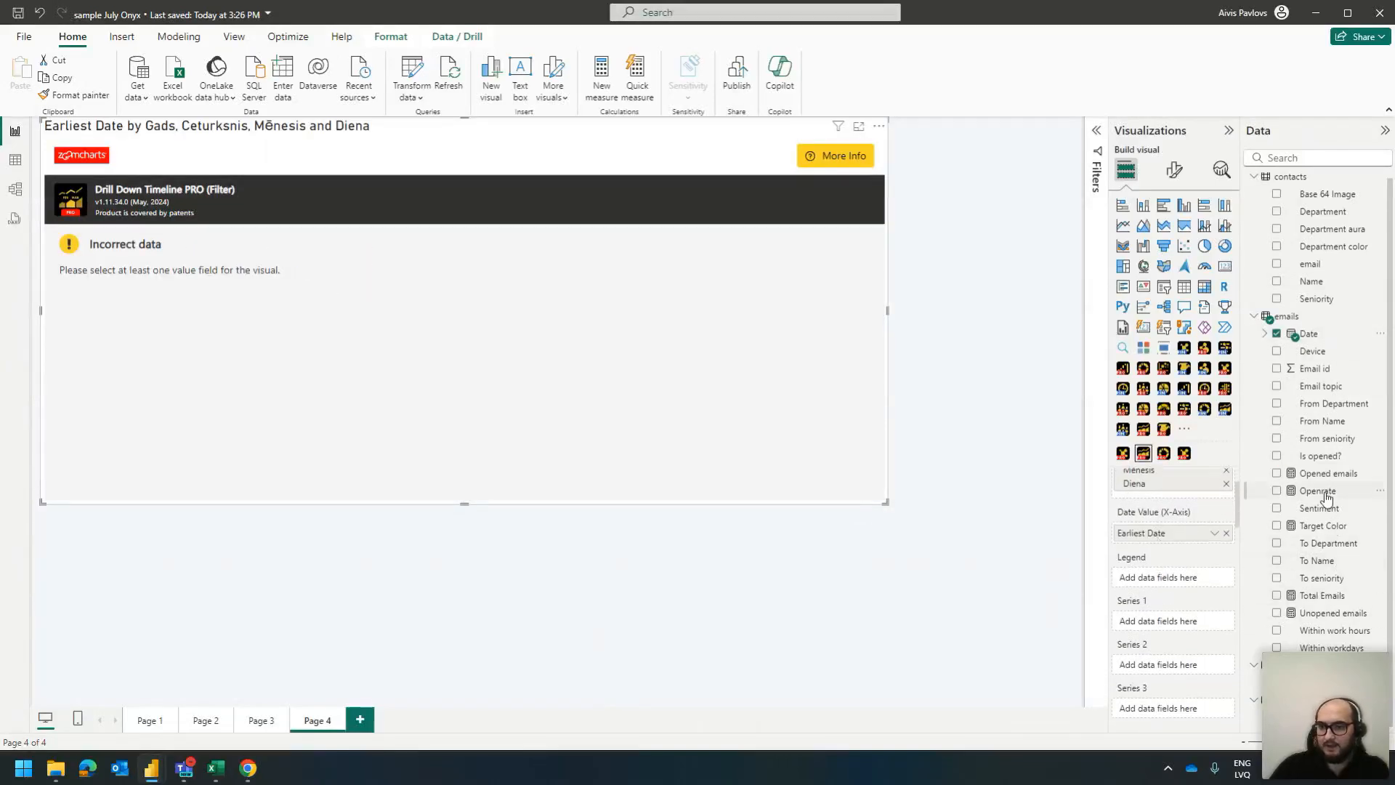
click(1319, 595)
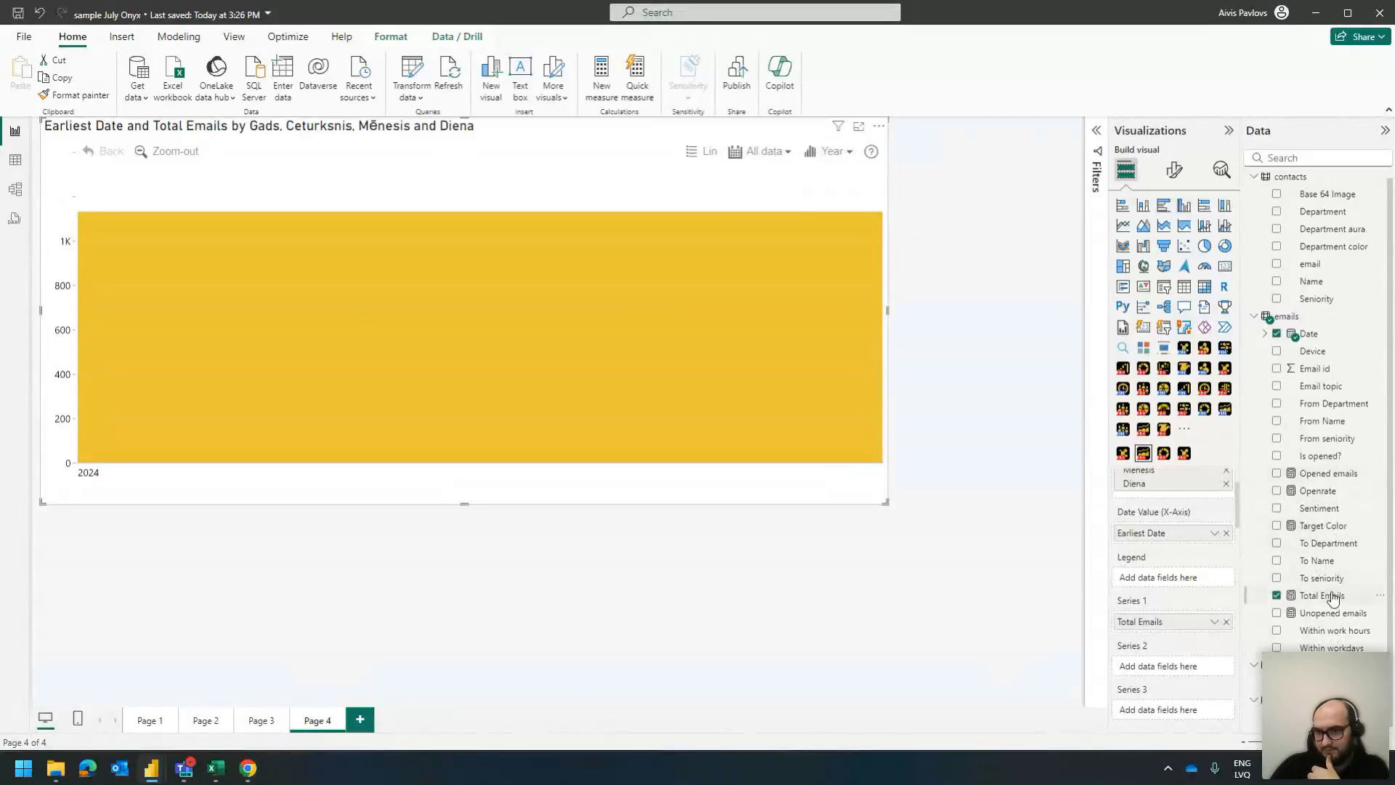
drag(1321, 458, 1186, 575)
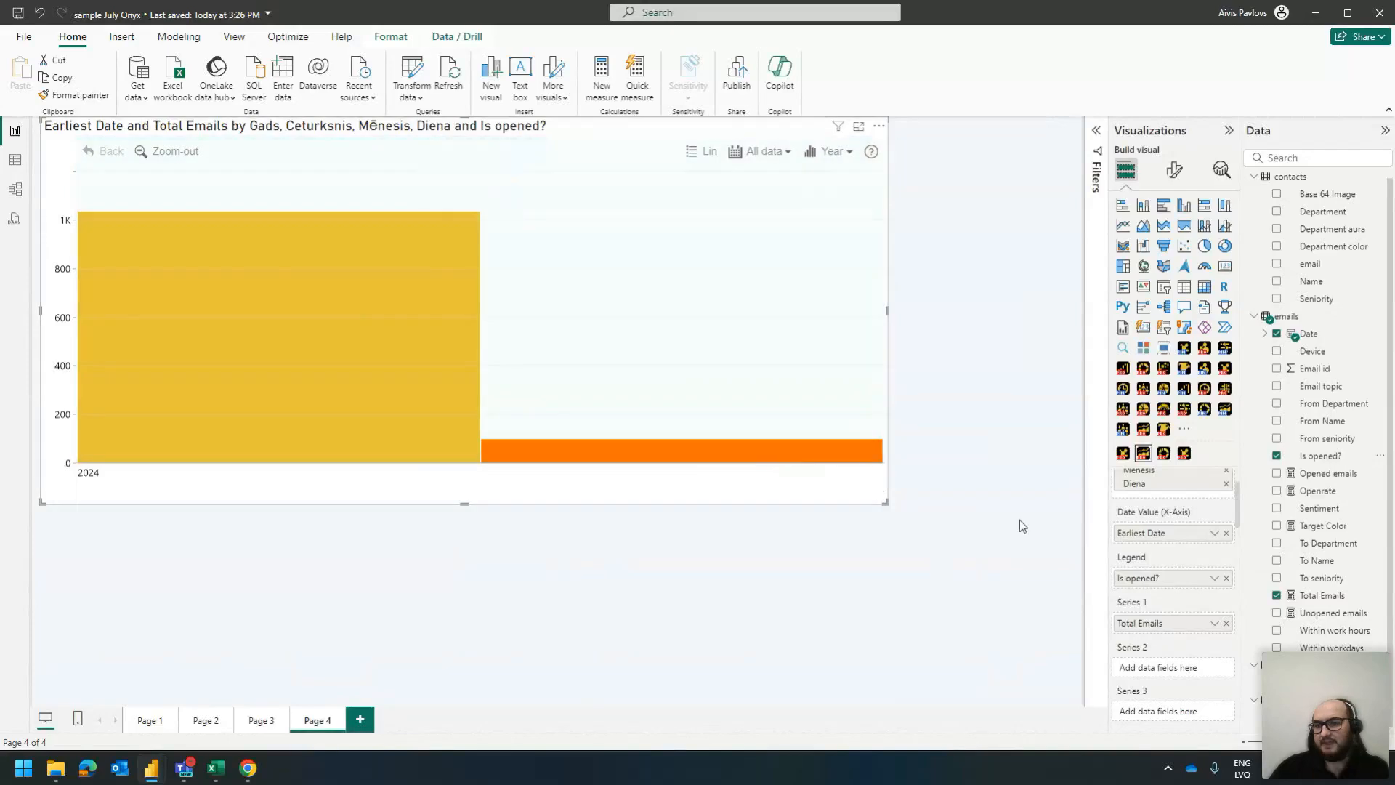
scroll(1134, 545, up, 2)
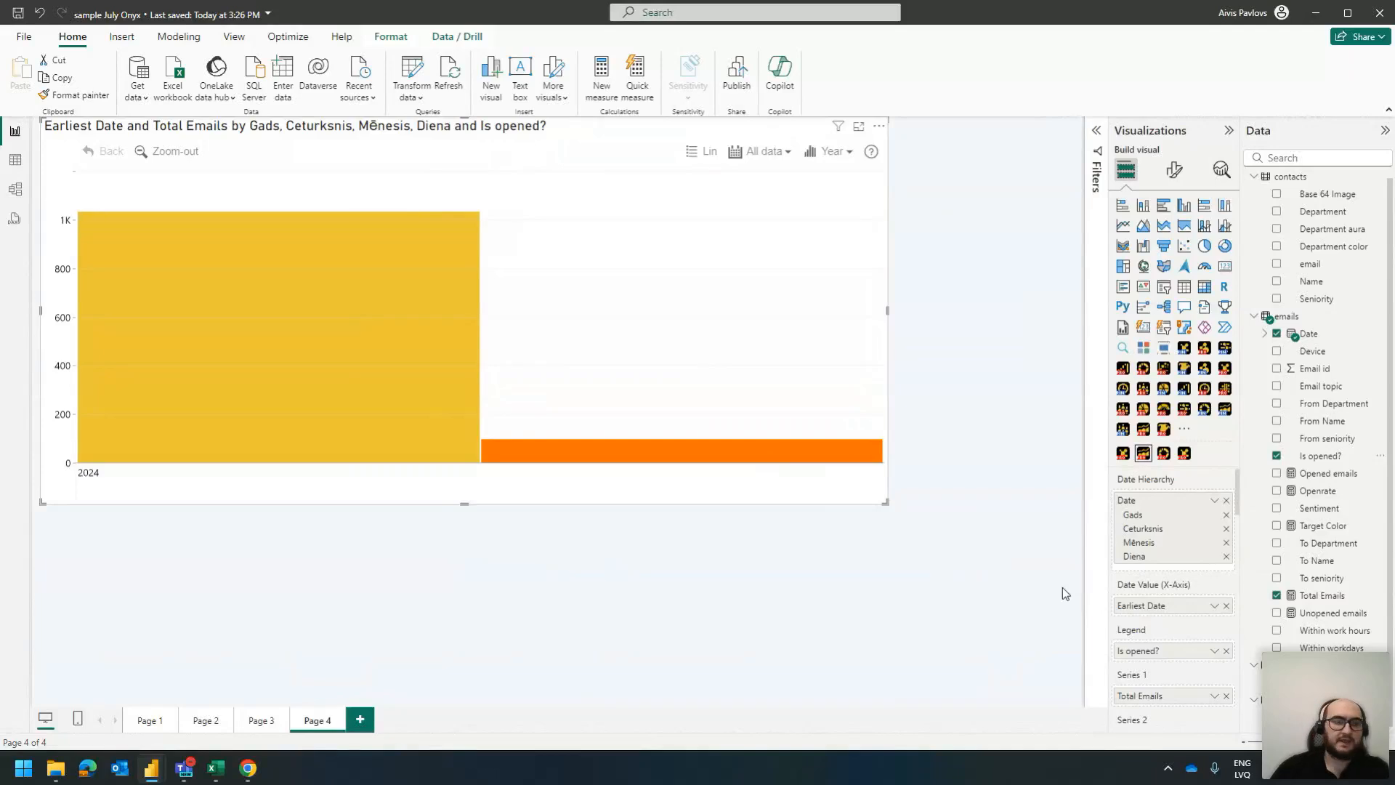
Set the timeline's initial display unit mode to Custom with Day enabled, and reload the page to apply it
mouse_move(764, 334)
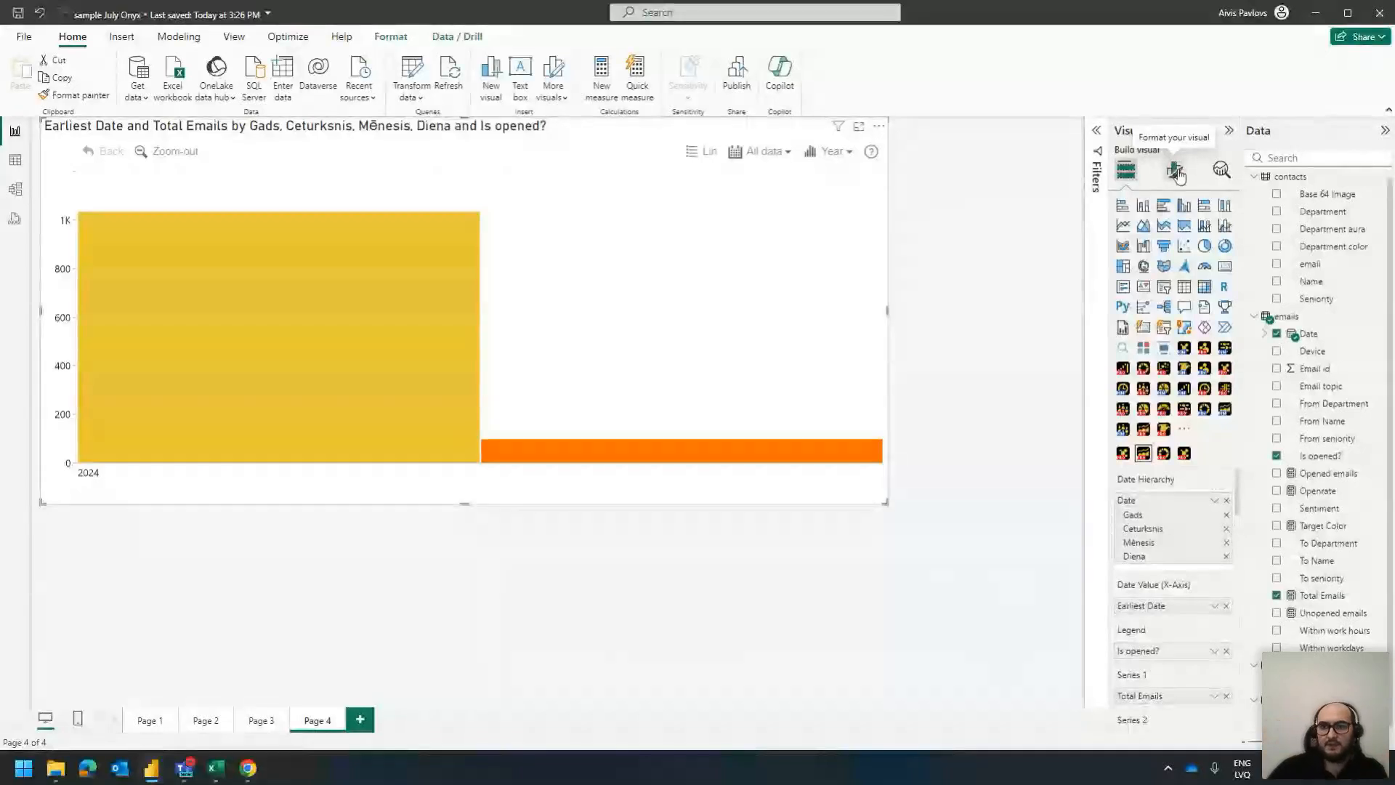
click(1177, 173)
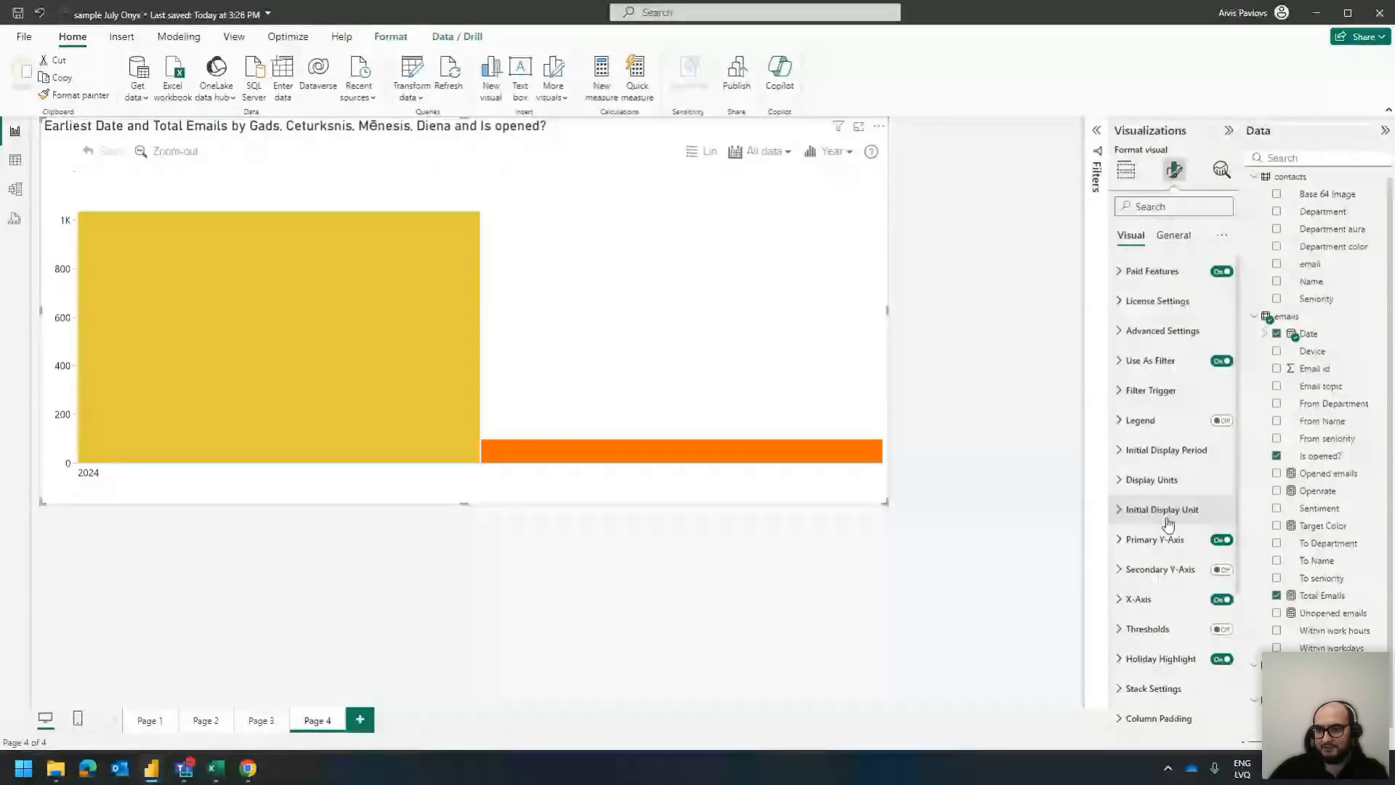
click(1170, 509)
click(1170, 567)
click(1148, 593)
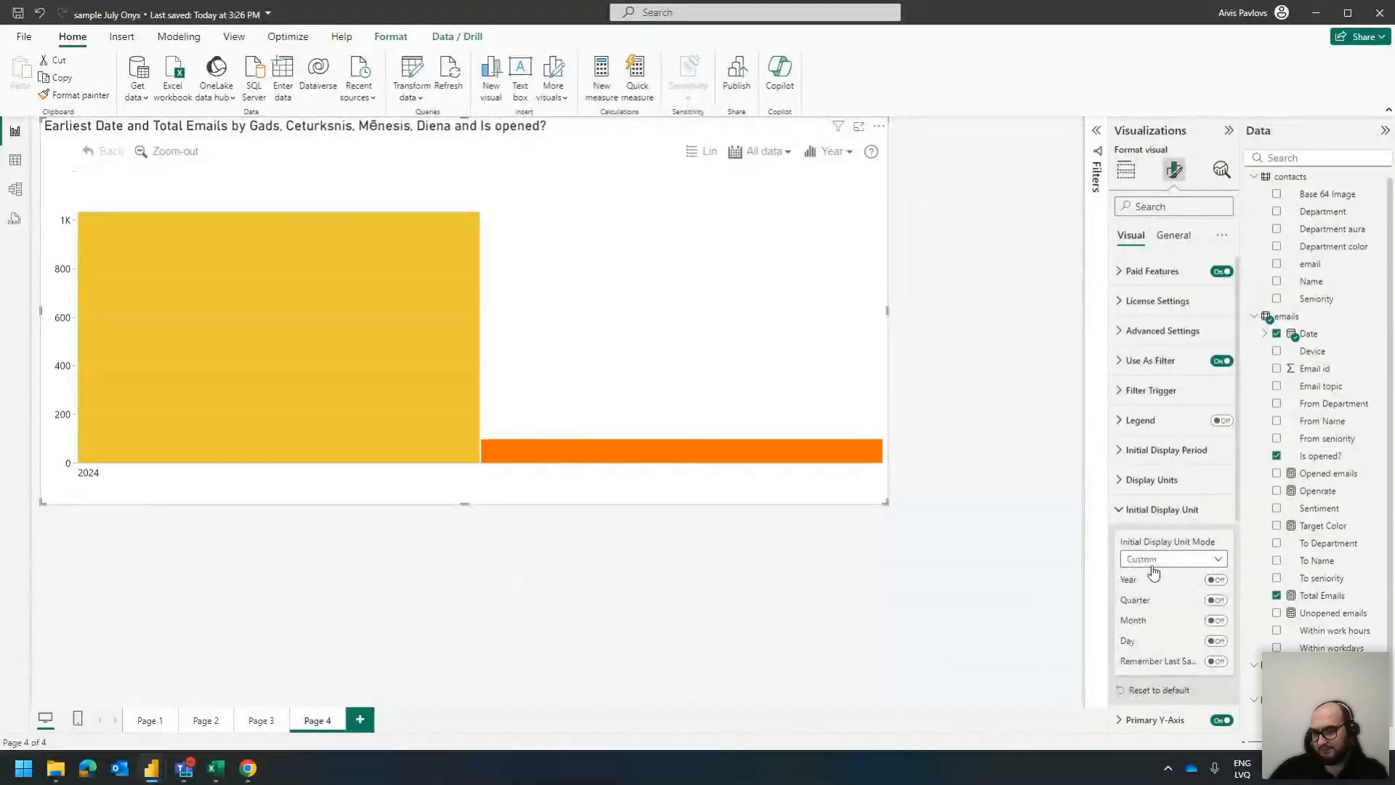
click(1215, 642)
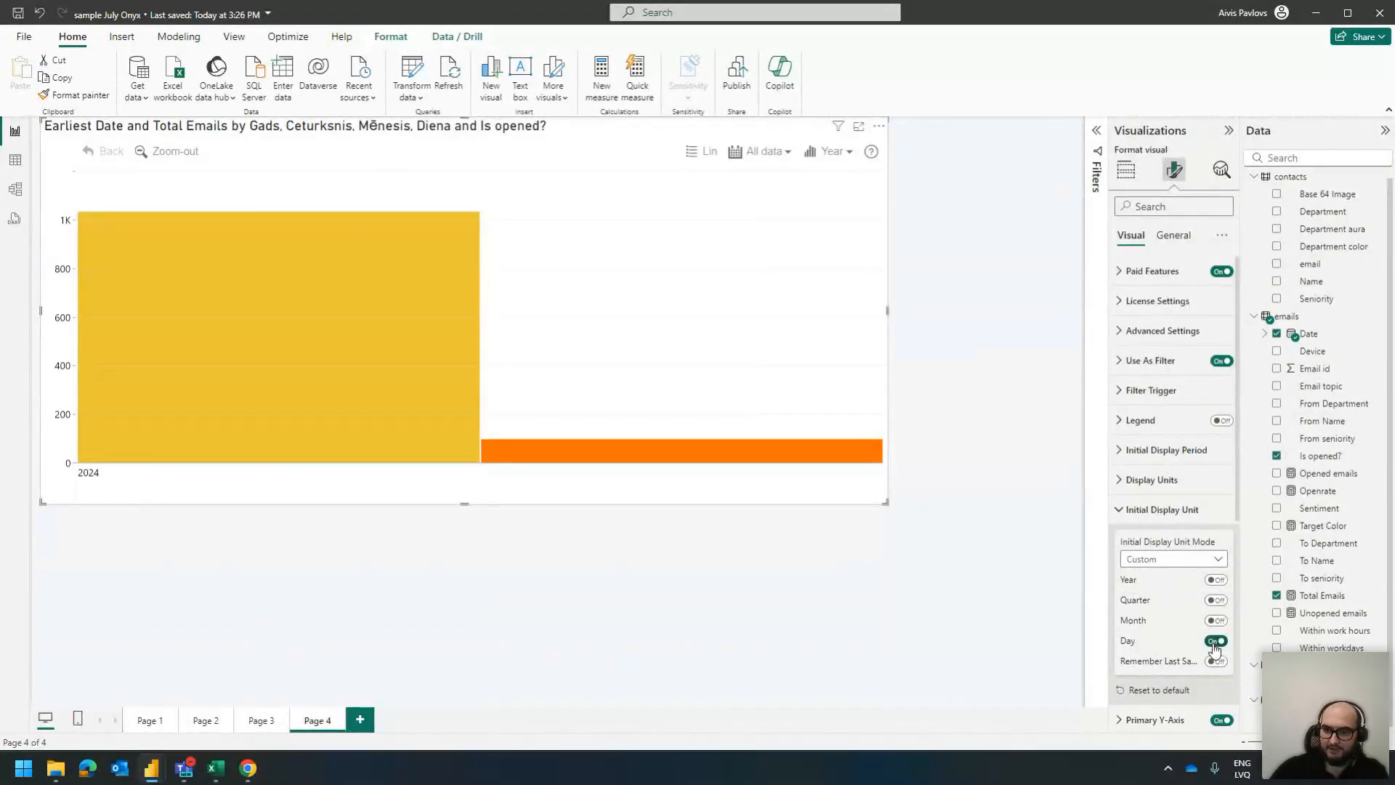
click(282, 729)
click(318, 727)
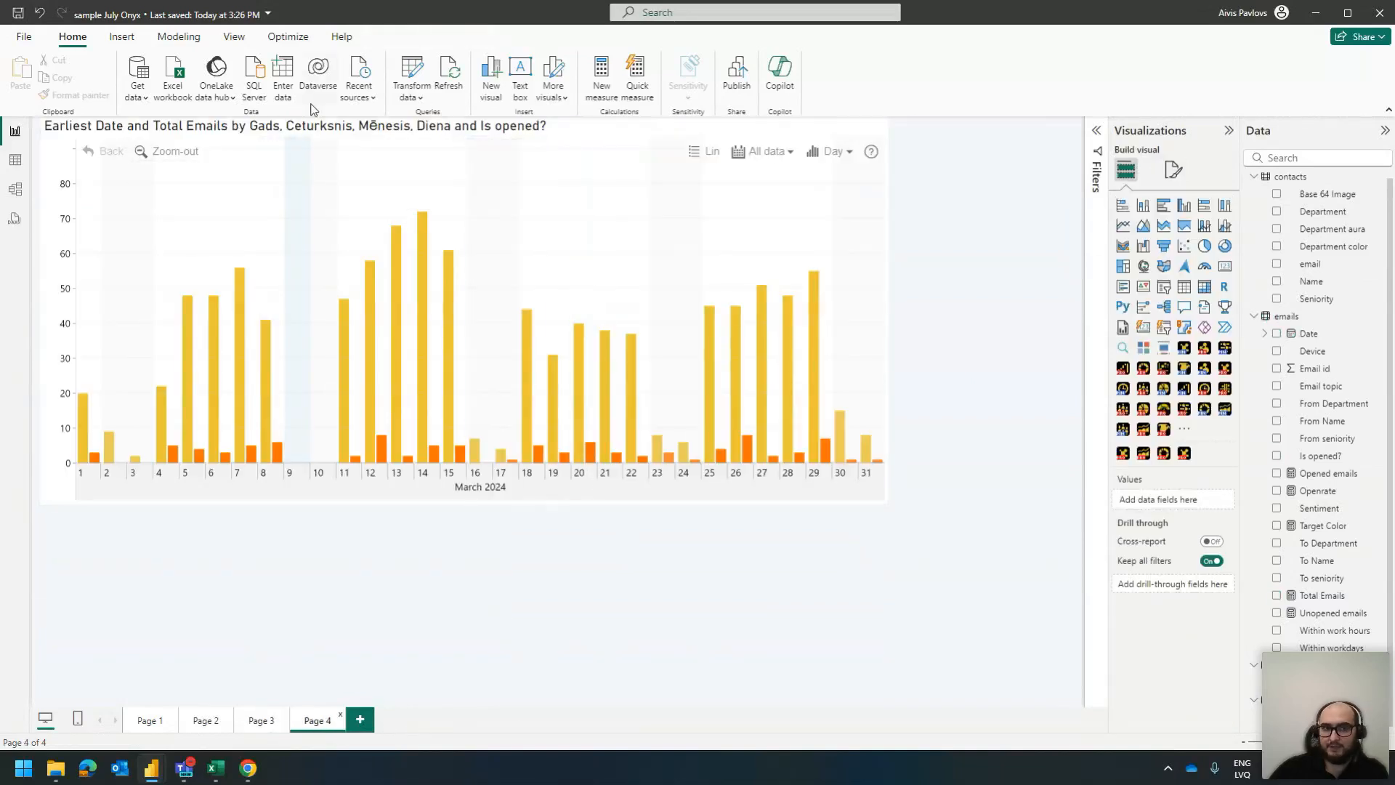
Examine the daily opened and unopened email columns in the March 2024 timeline
click(580, 396)
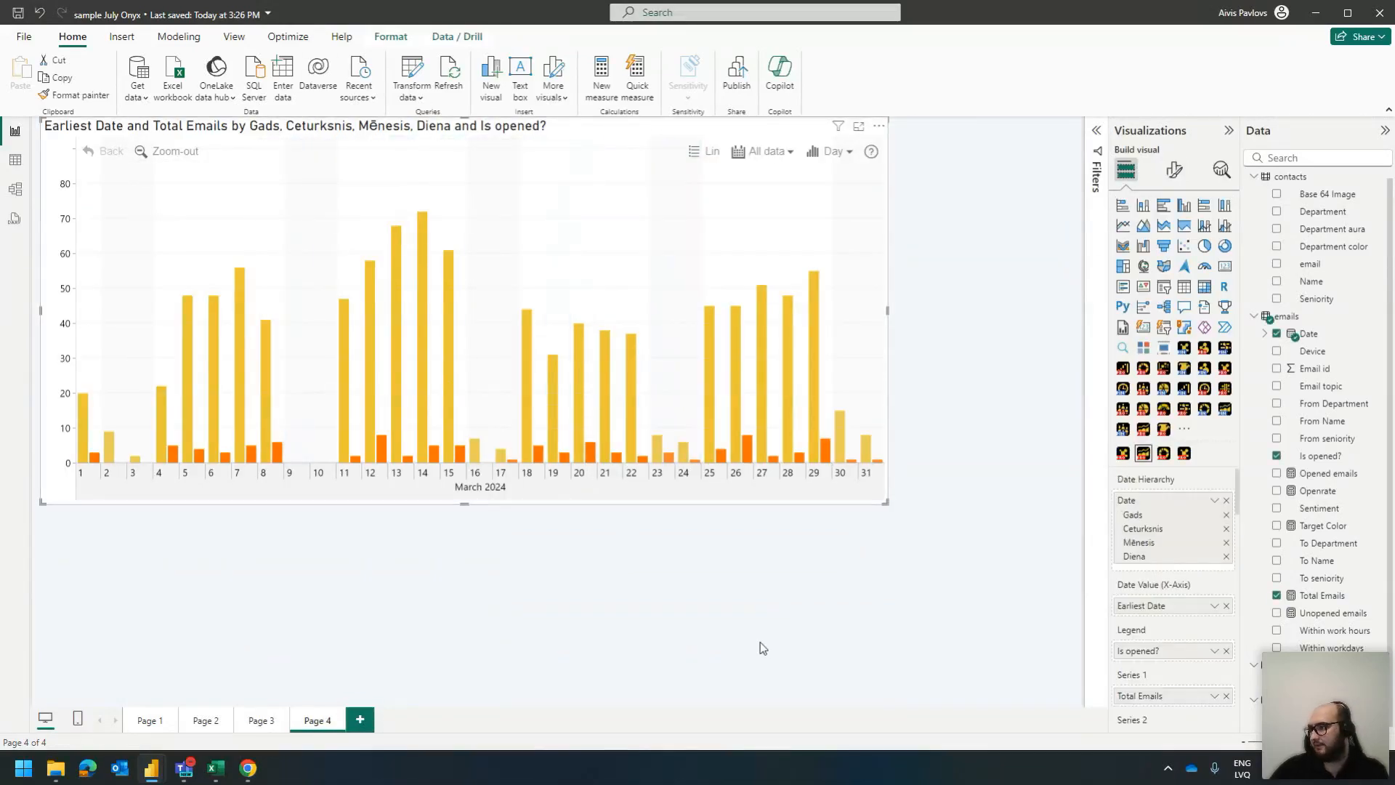
scroll(599, 350, down, 3)
drag(588, 202, 581, 359)
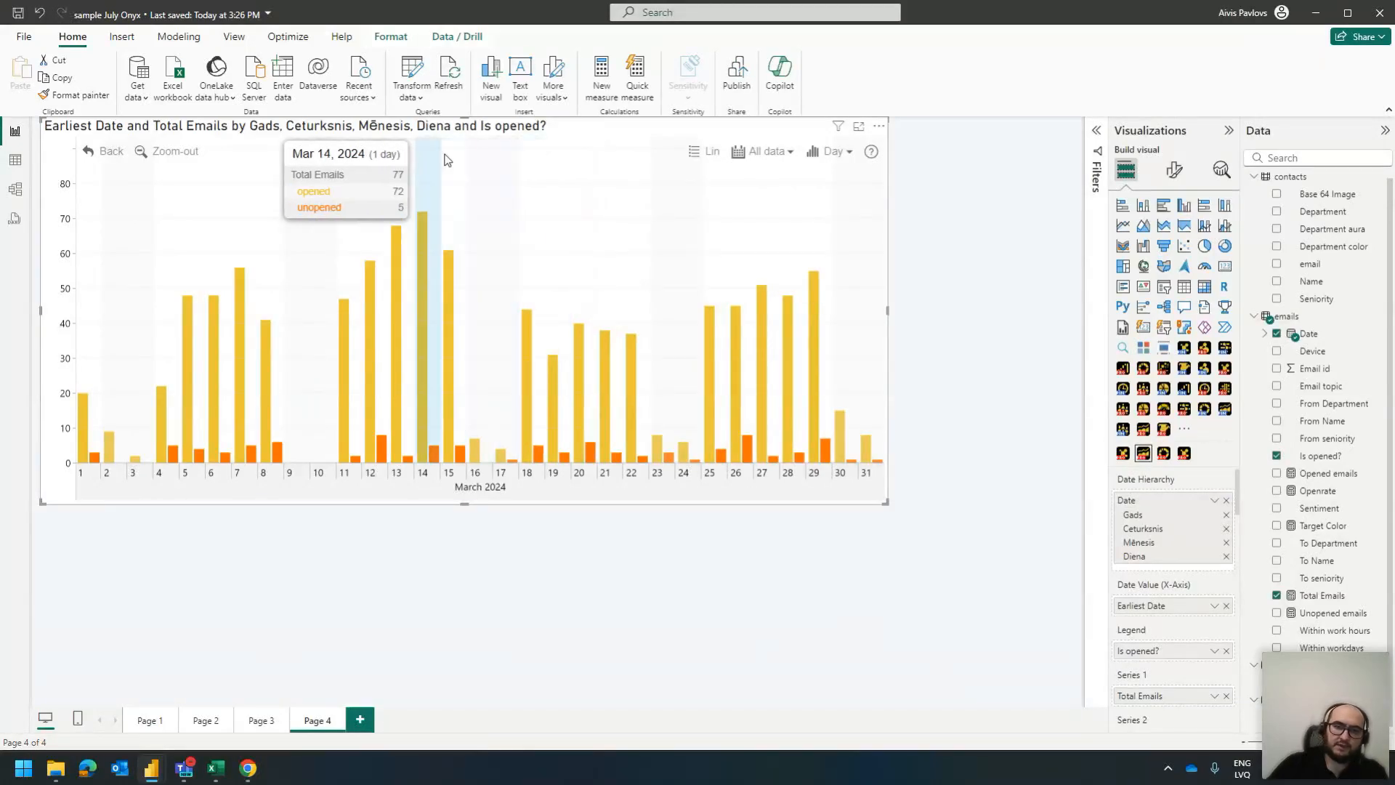
Set the timeline's default series display to Stacked so opened and unopened emails share one column per day
click(1174, 169)
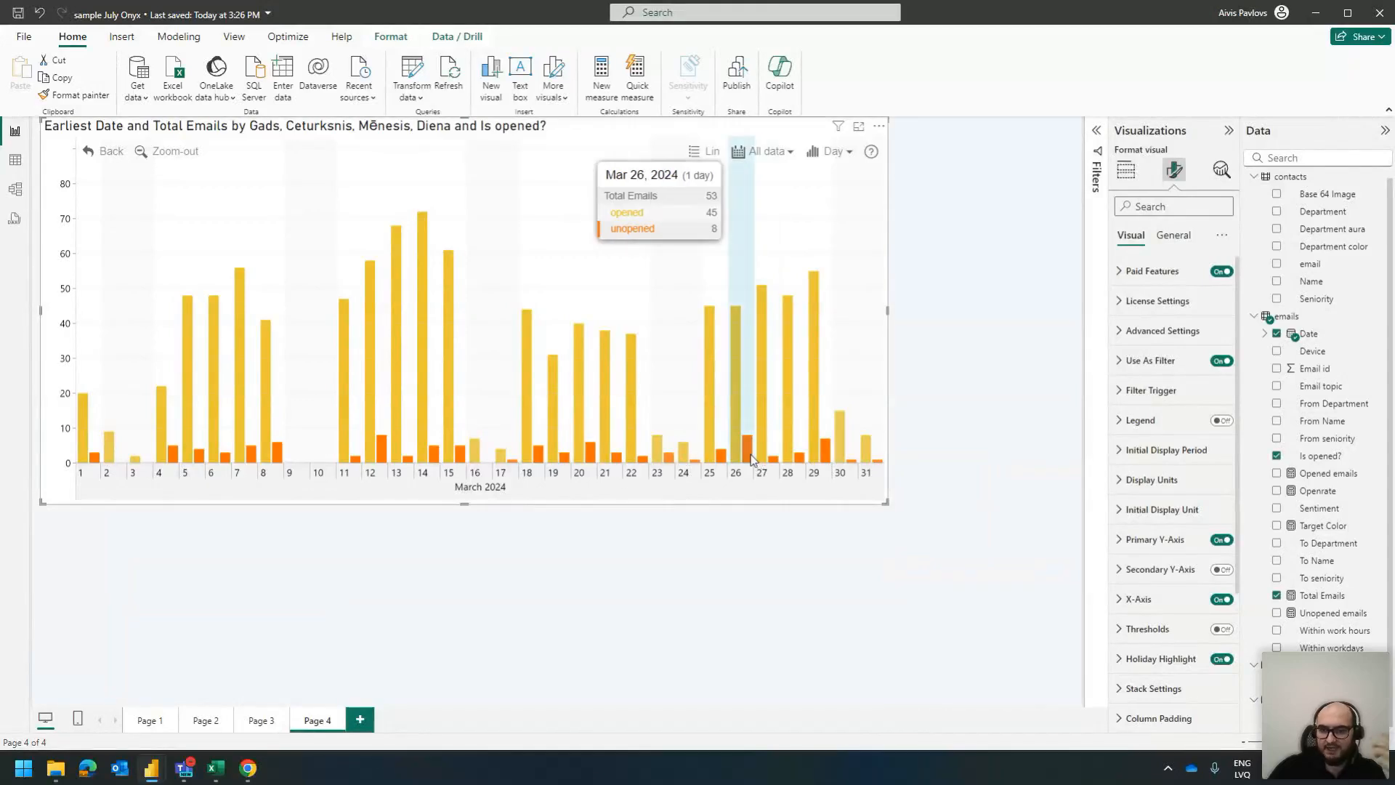
scroll(1147, 598, down, 2)
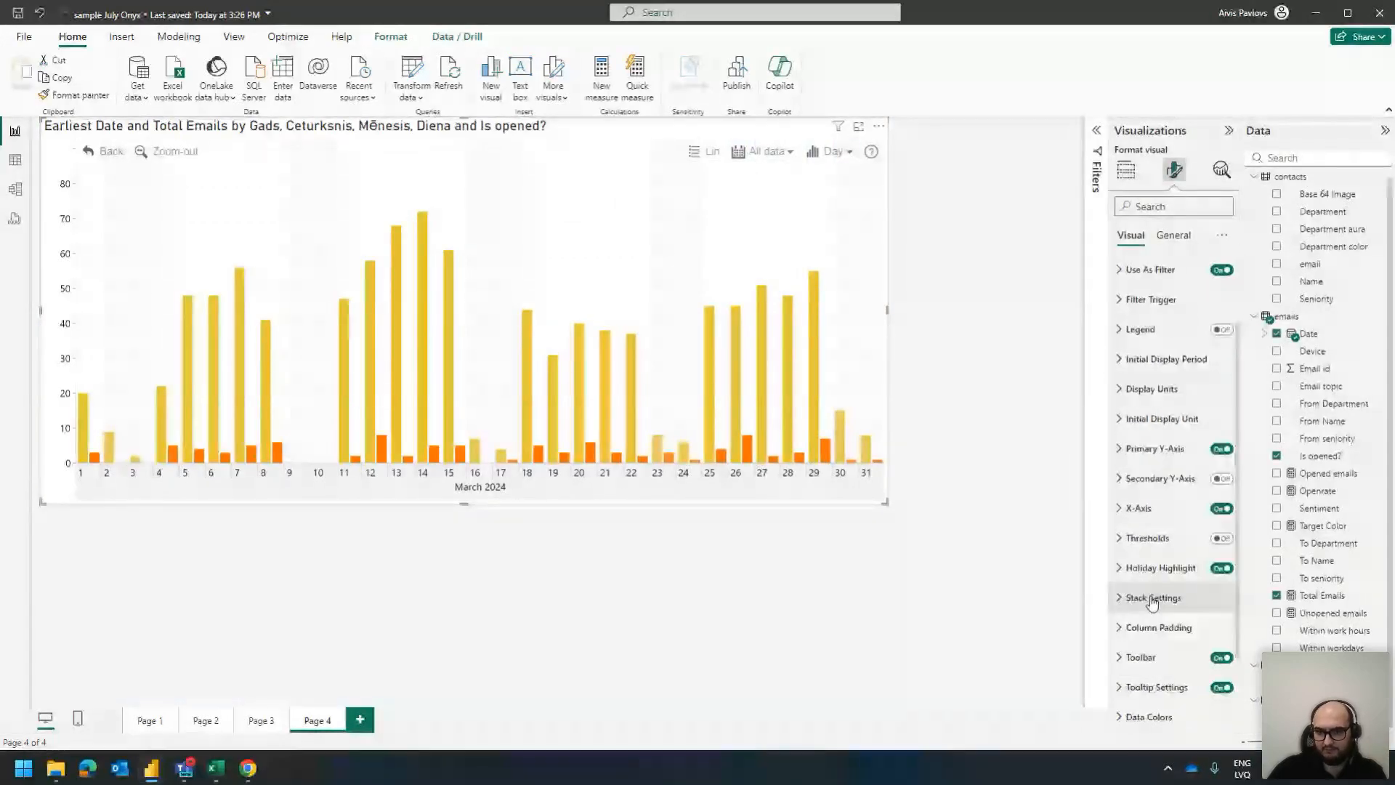
scroll(1163, 610, down, 1)
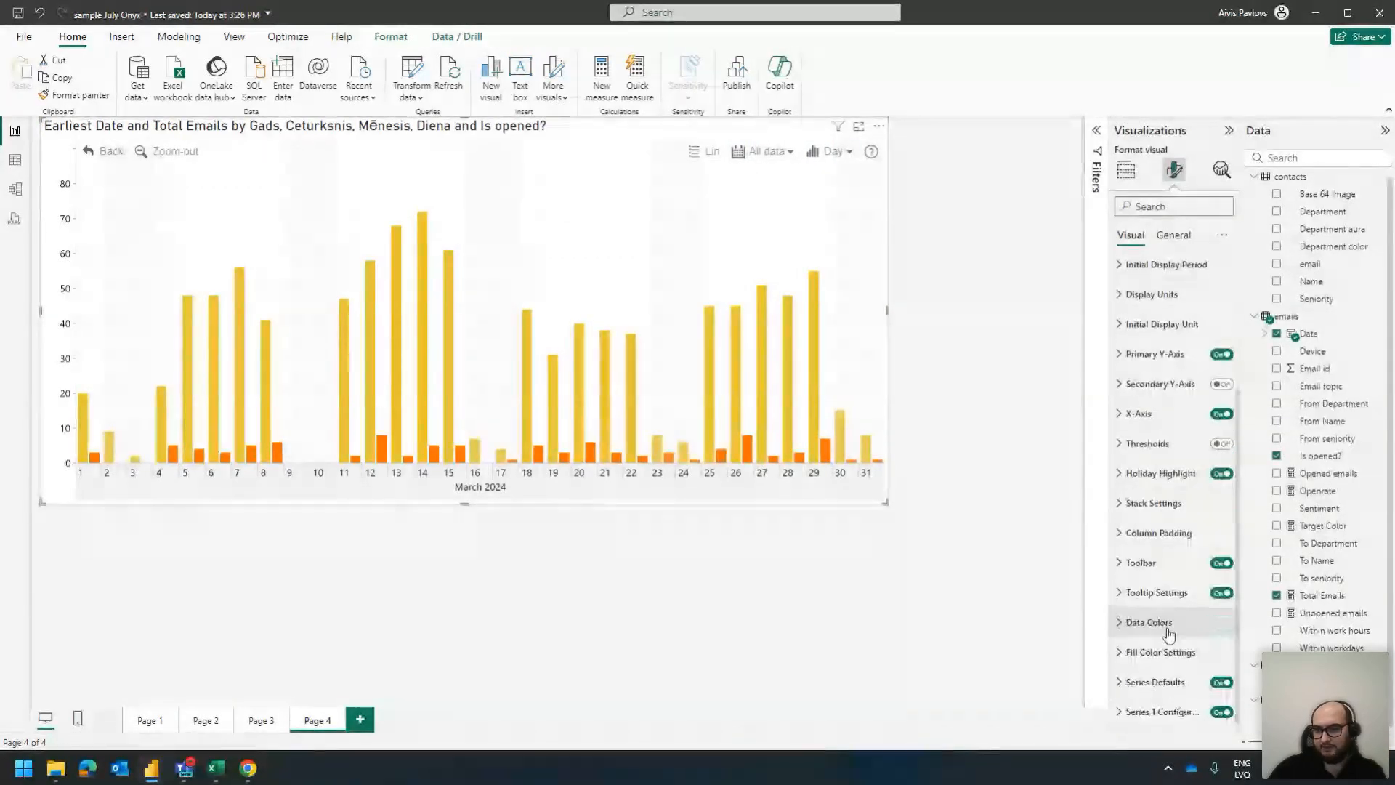
click(1161, 652)
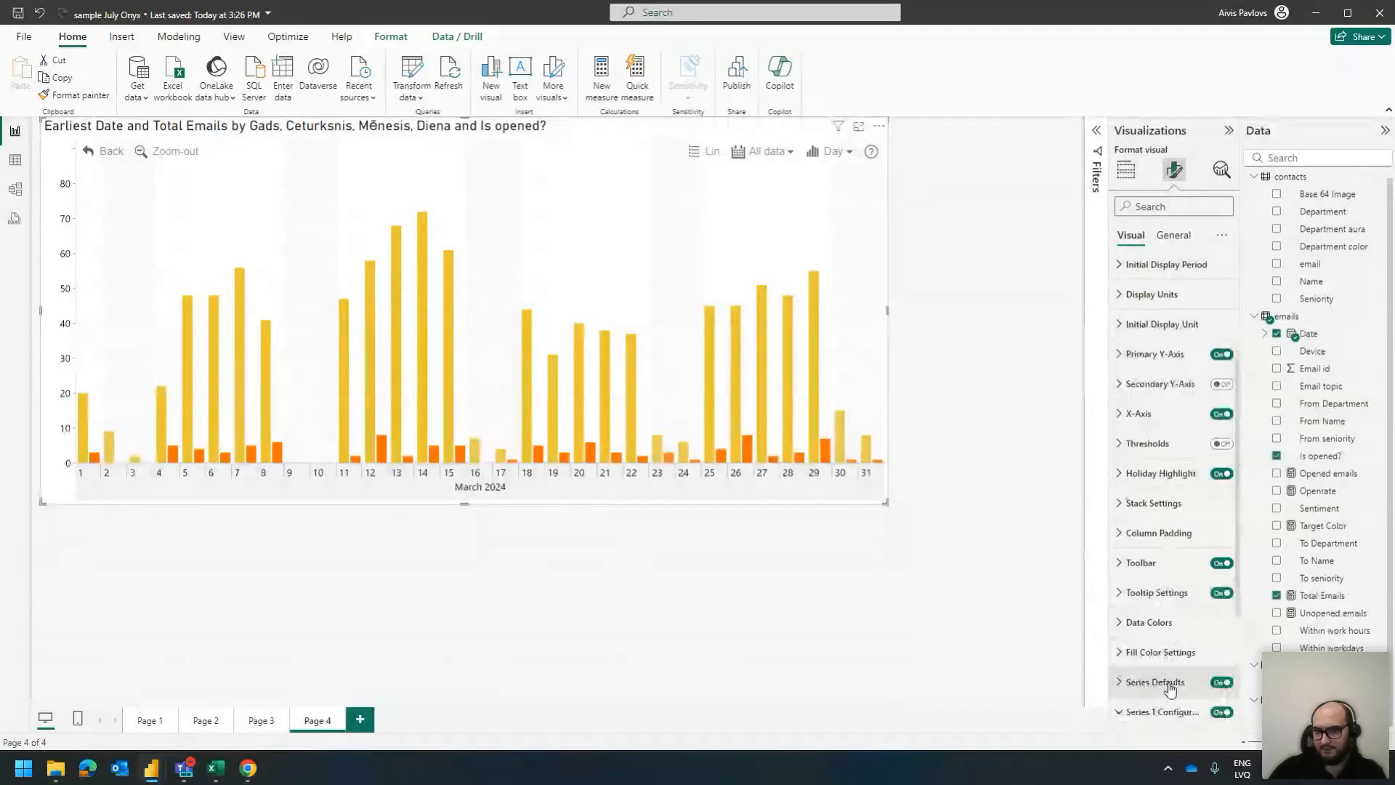
click(1168, 655)
click(1165, 682)
click(1202, 535)
click(1148, 568)
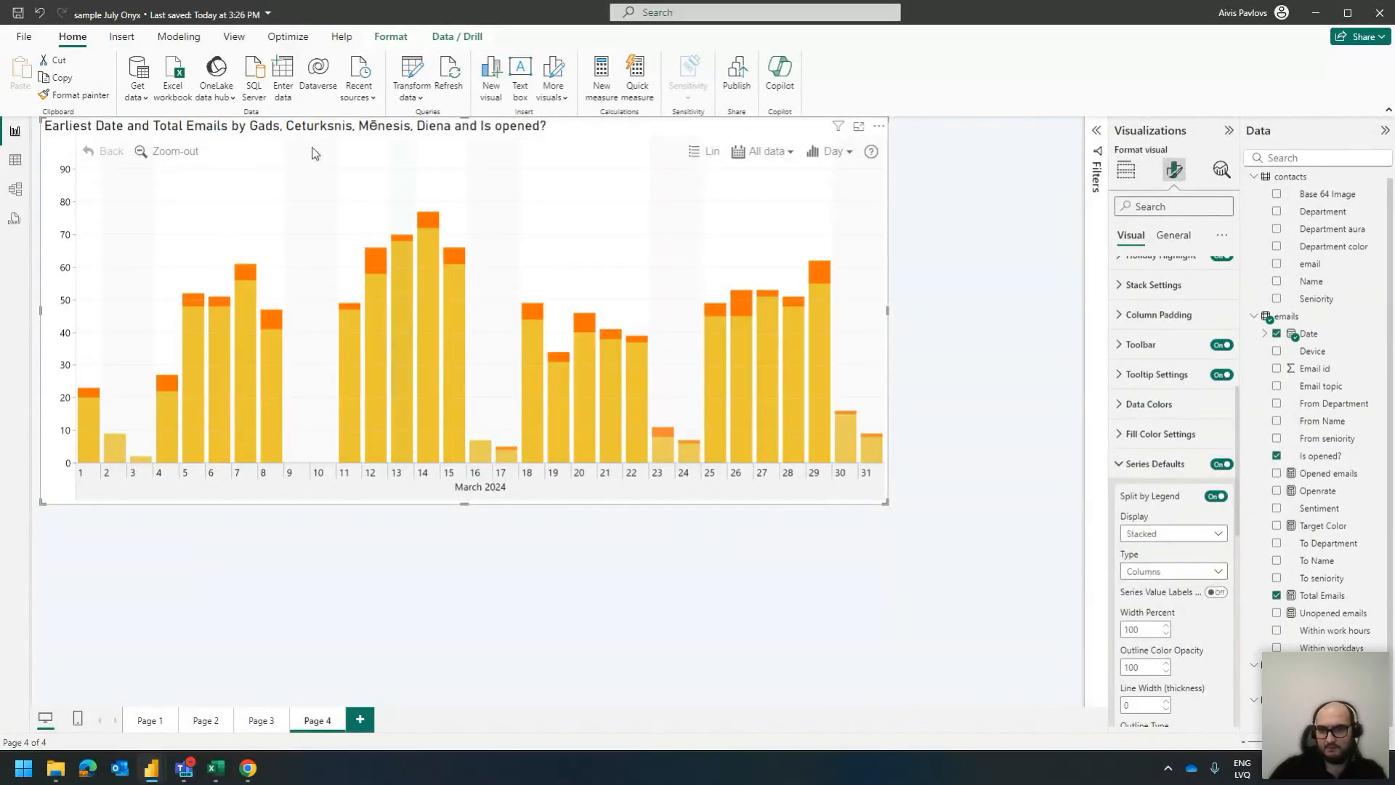
click(1166, 463)
Add the Openrate measure to the timeline as Series 2
click(1125, 169)
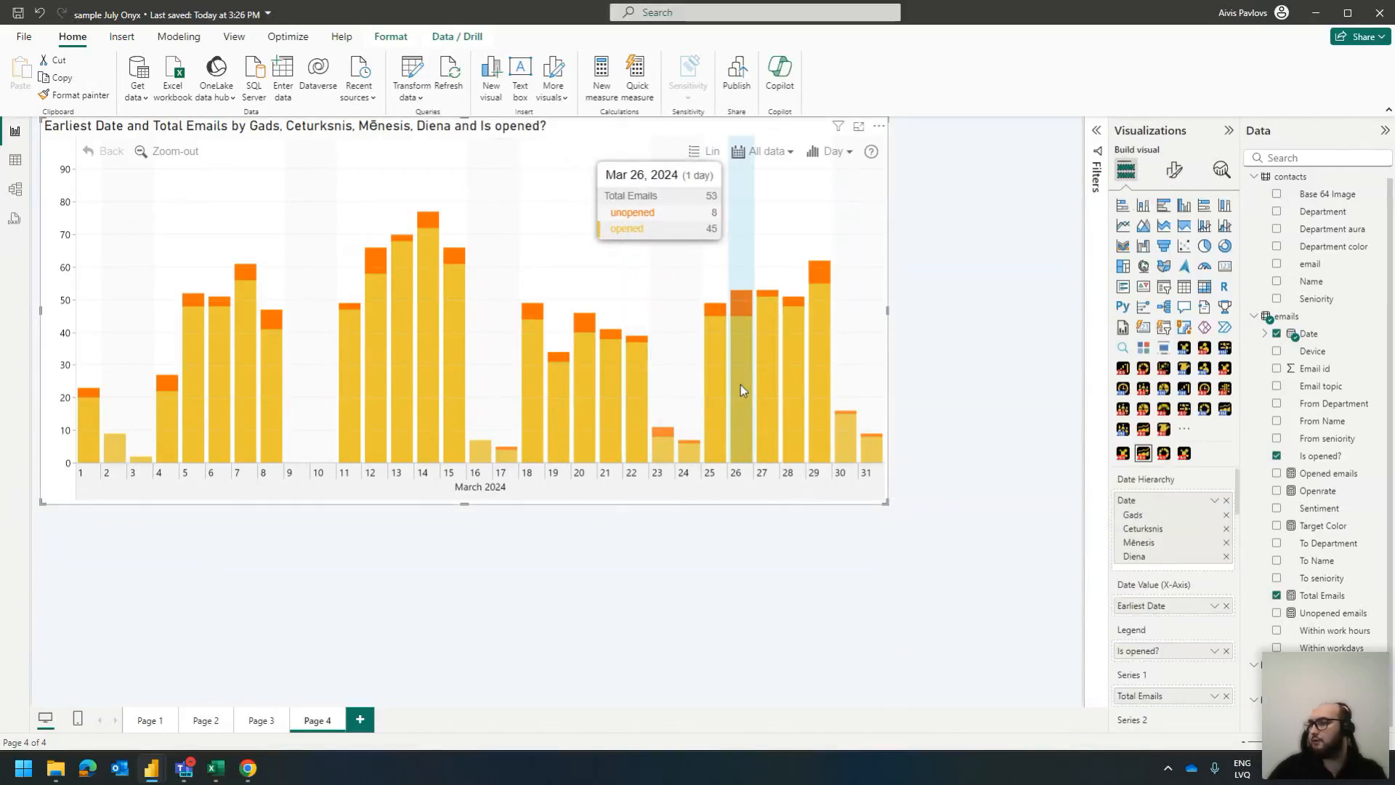
click(1329, 493)
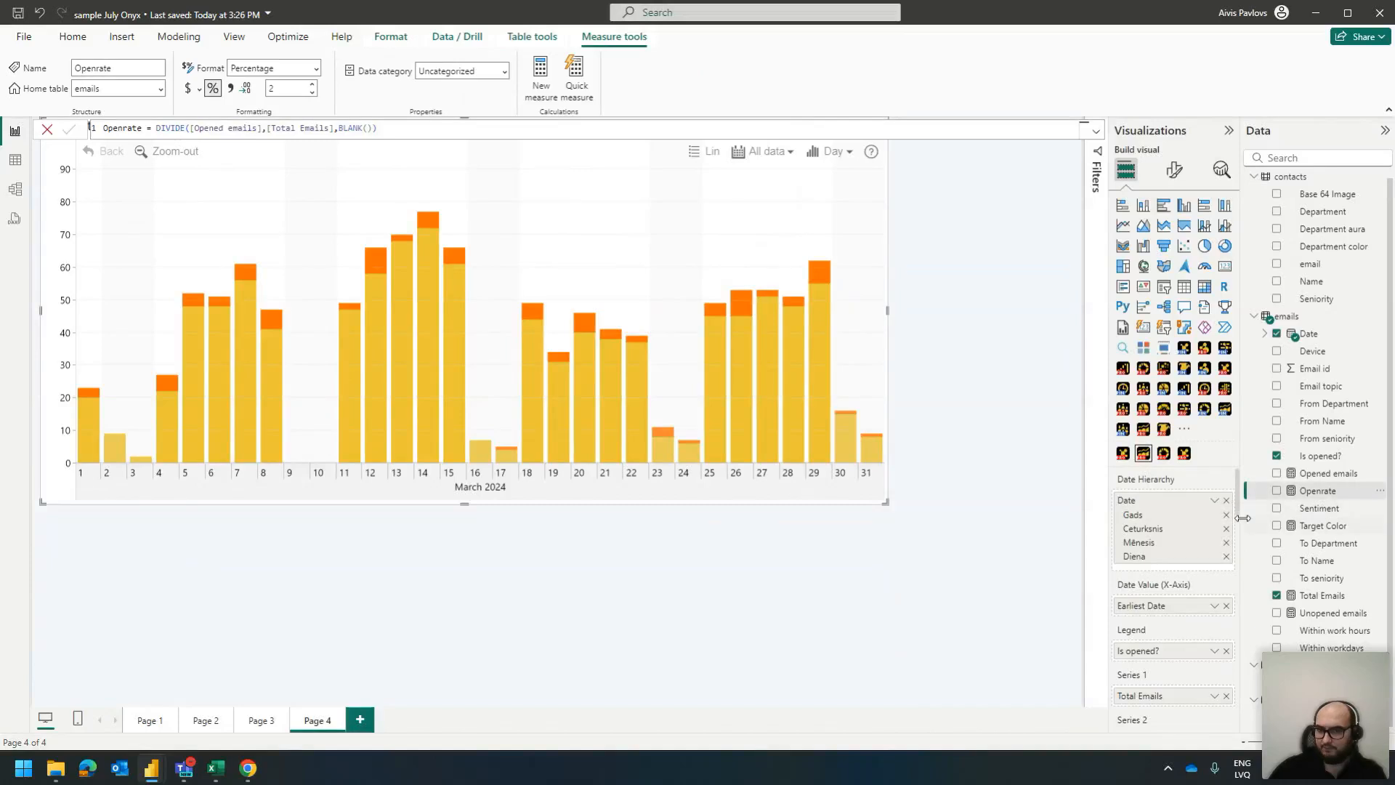
scroll(1162, 538, down, 3)
drag(1318, 501, 1162, 596)
Enable individual customization for the Openrate series and turn off its split by legend
click(1175, 171)
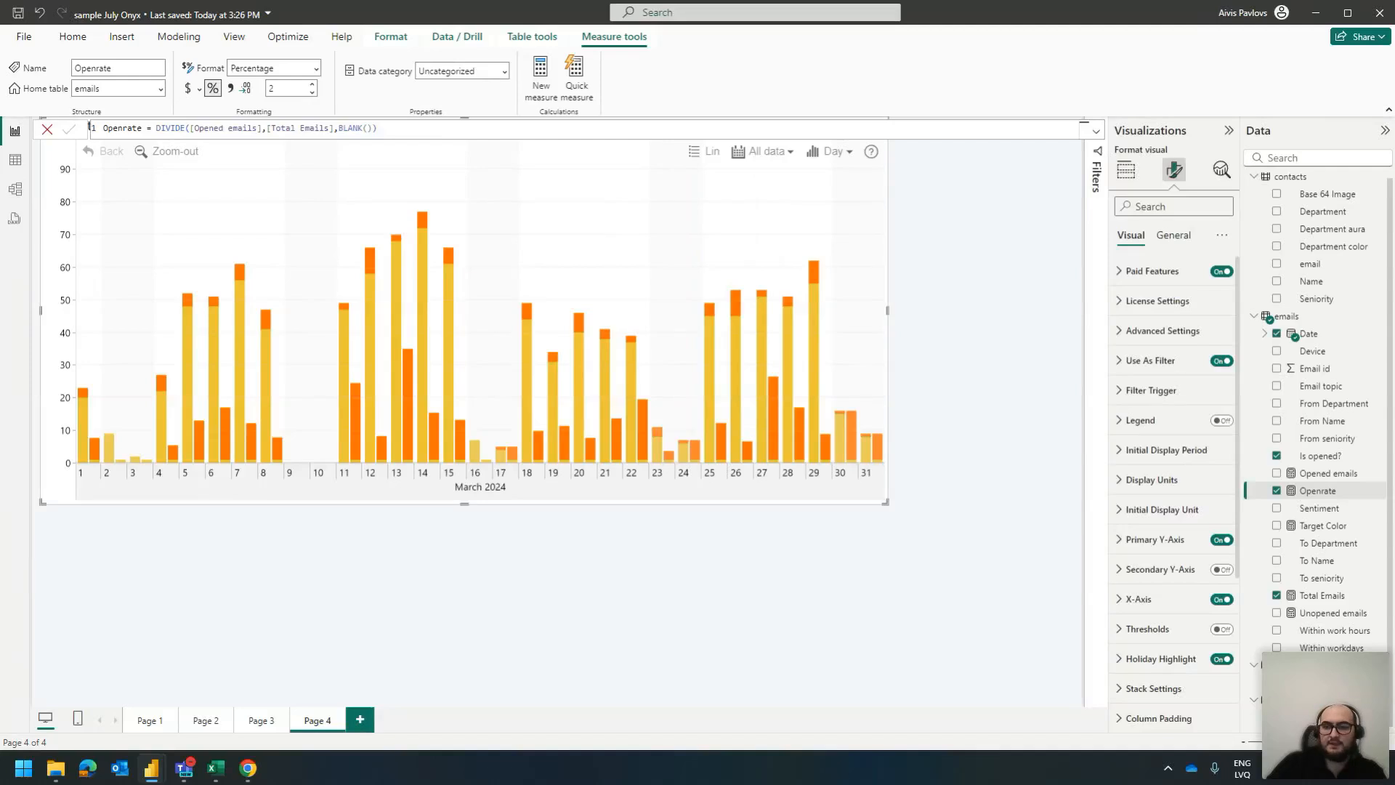
scroll(1142, 607, down, 3)
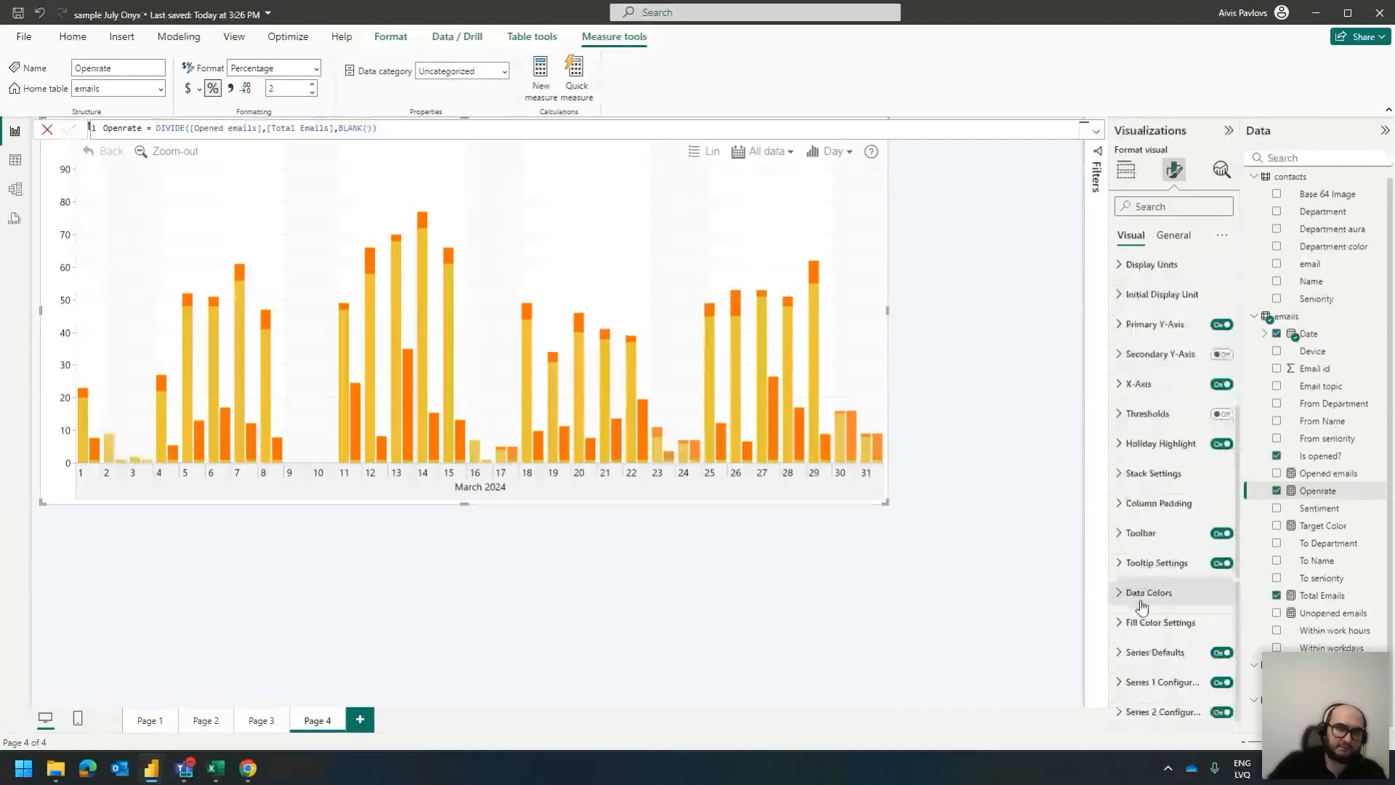
click(1148, 712)
scroll(1166, 550, down, 2)
scroll(1171, 576, down, 1)
click(1216, 587)
click(1224, 612)
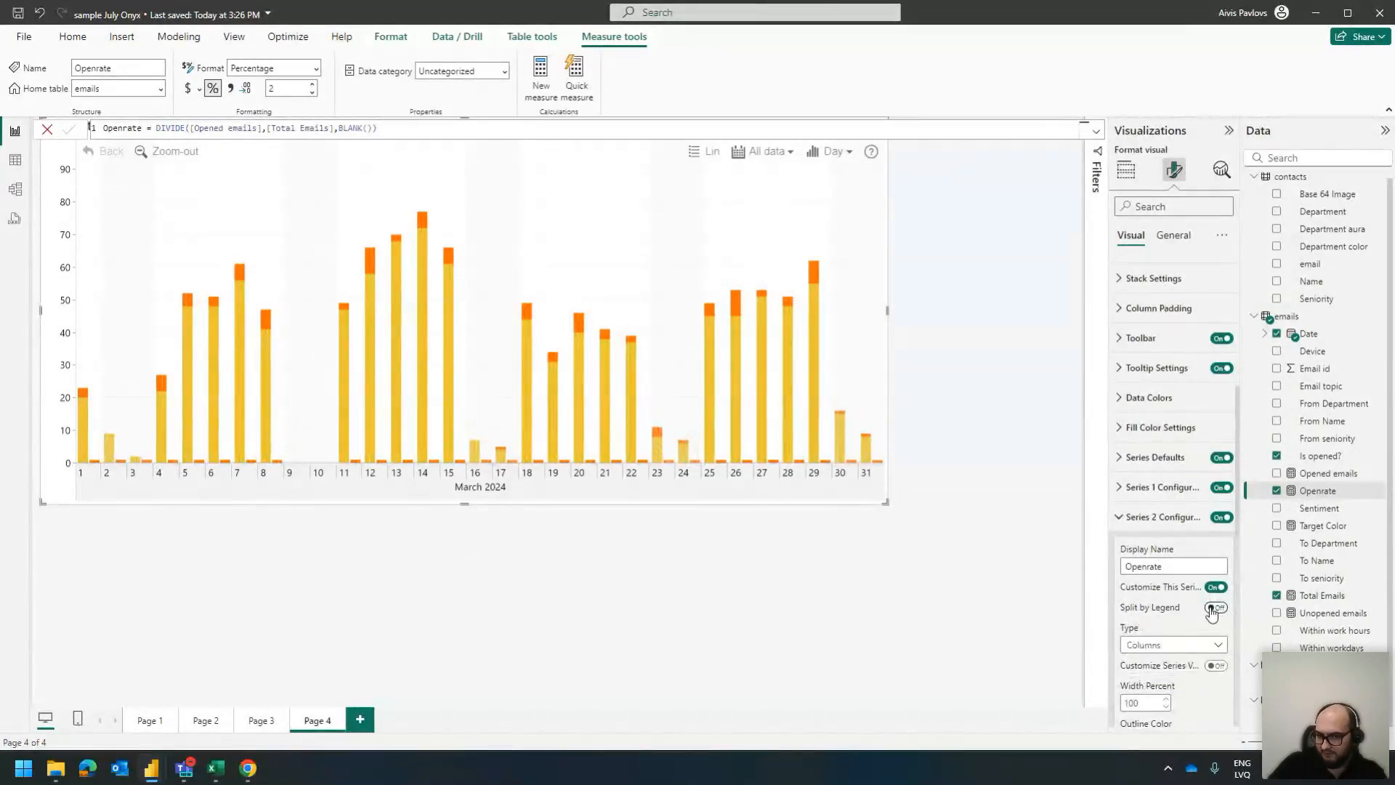
mouse_move(684, 429)
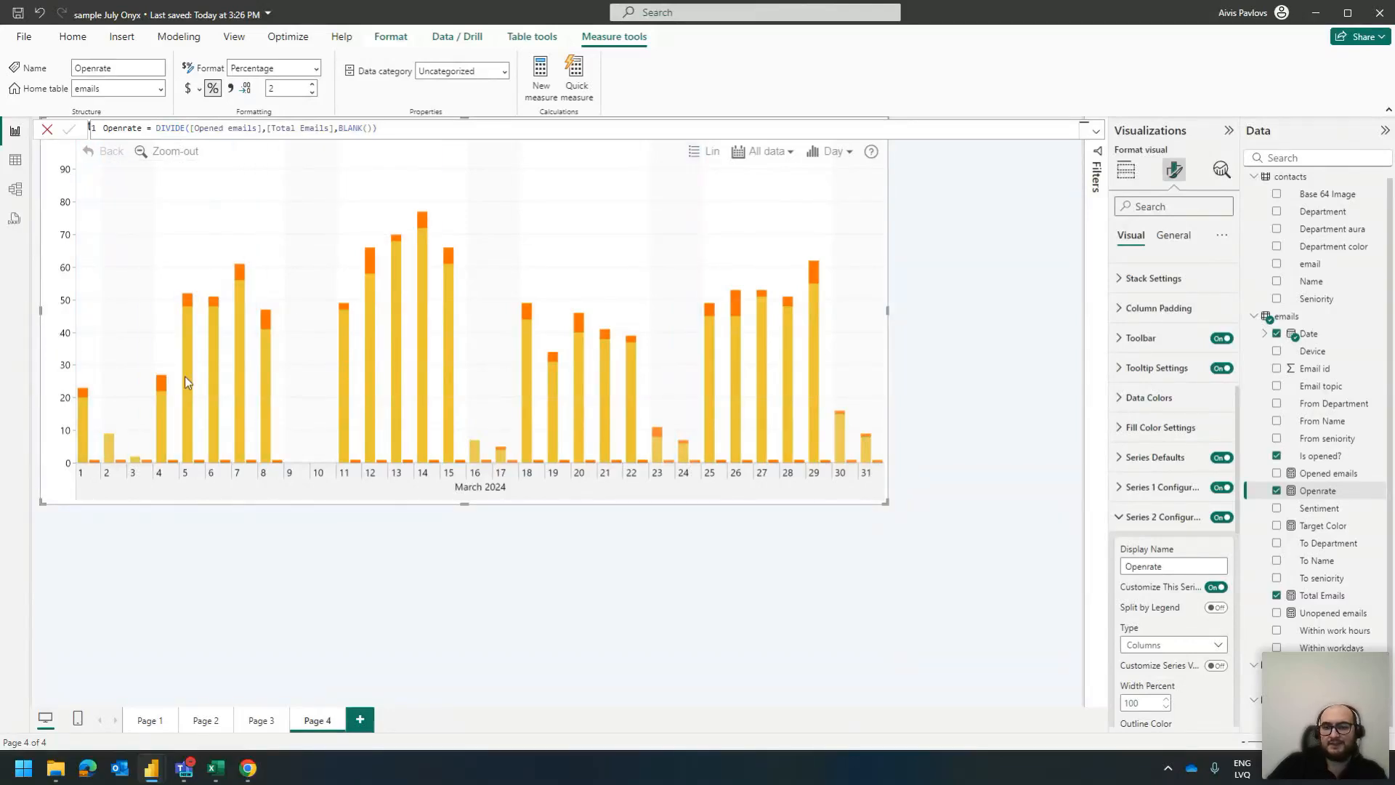
mouse_move(834, 433)
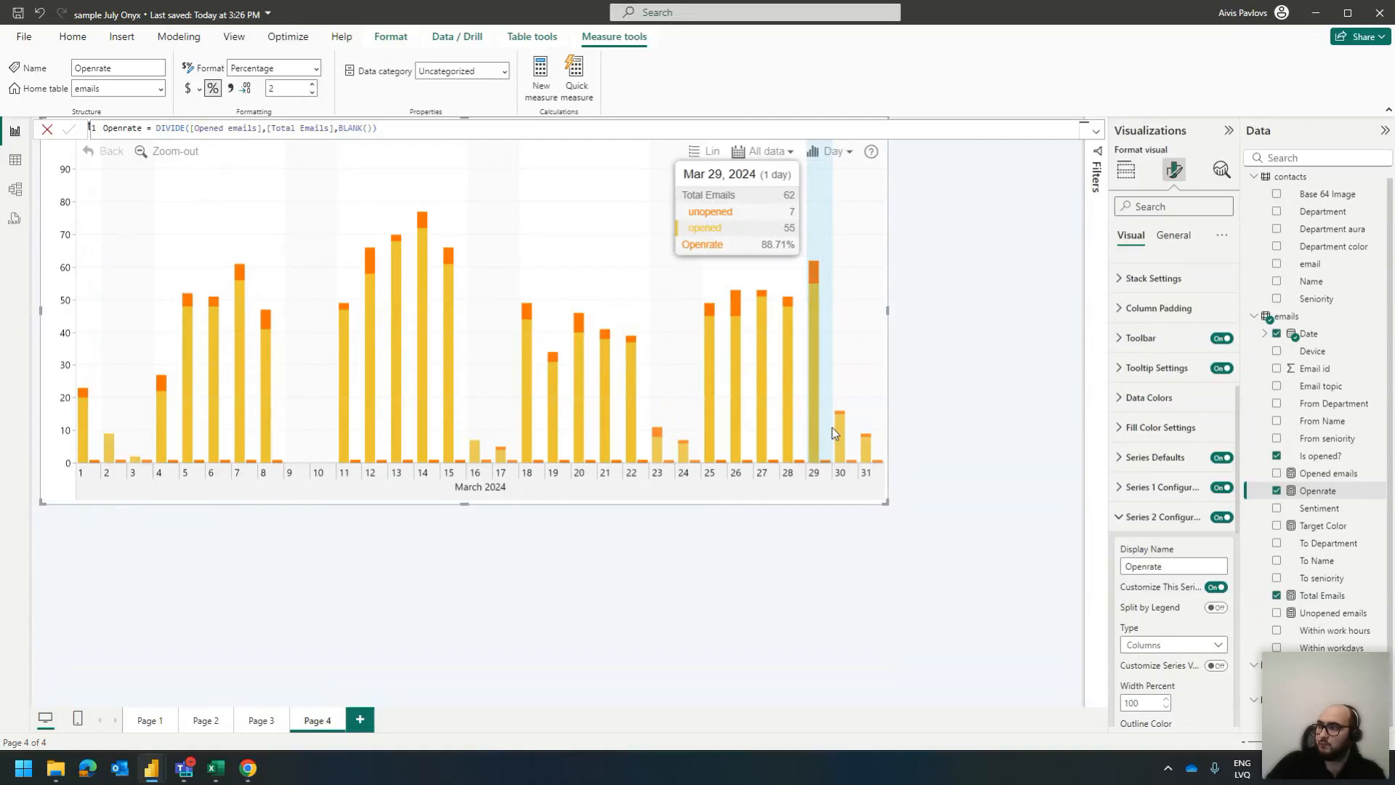
Set the Openrate series type to Line and its value axis to Secondary
scroll(1181, 571, down, 1)
click(1187, 572)
click(1173, 609)
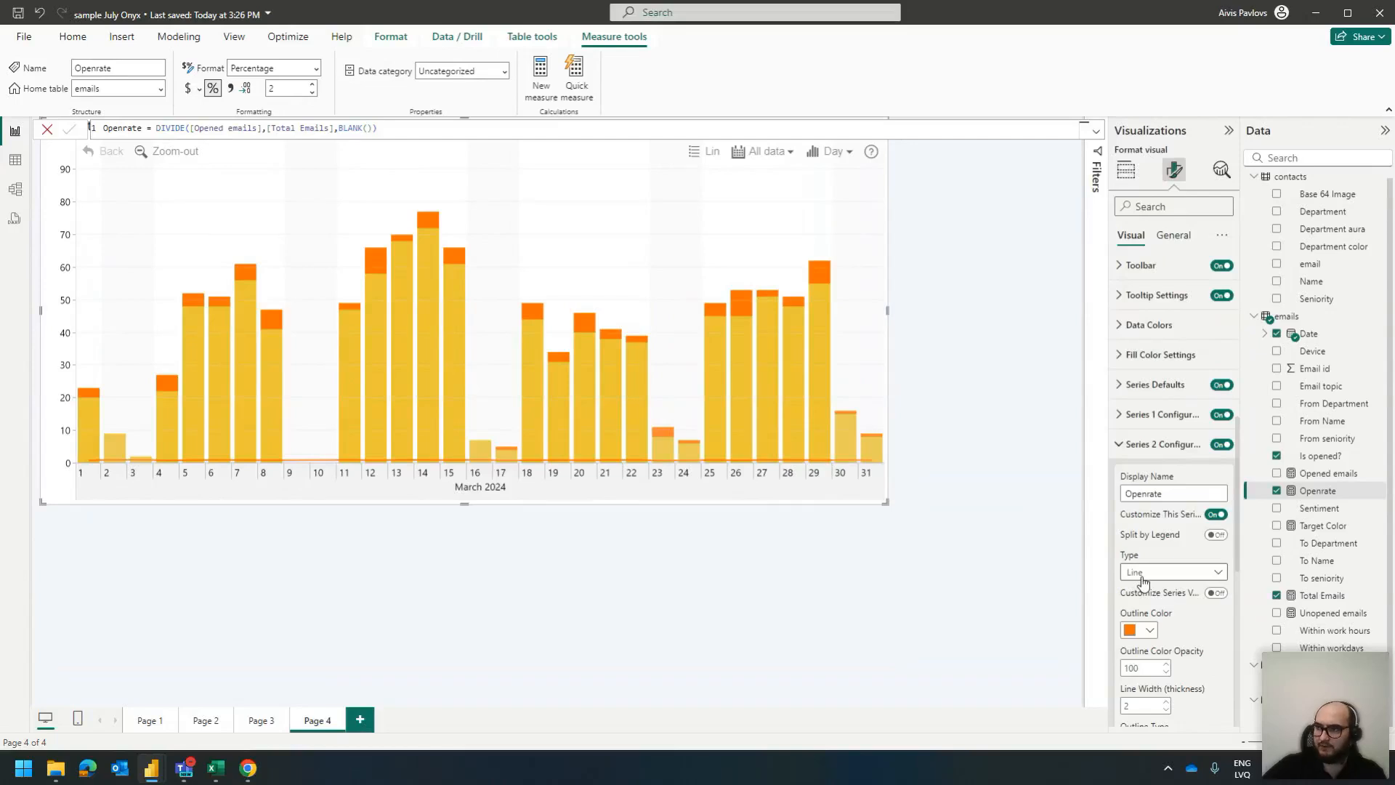
scroll(1150, 538, down, 2)
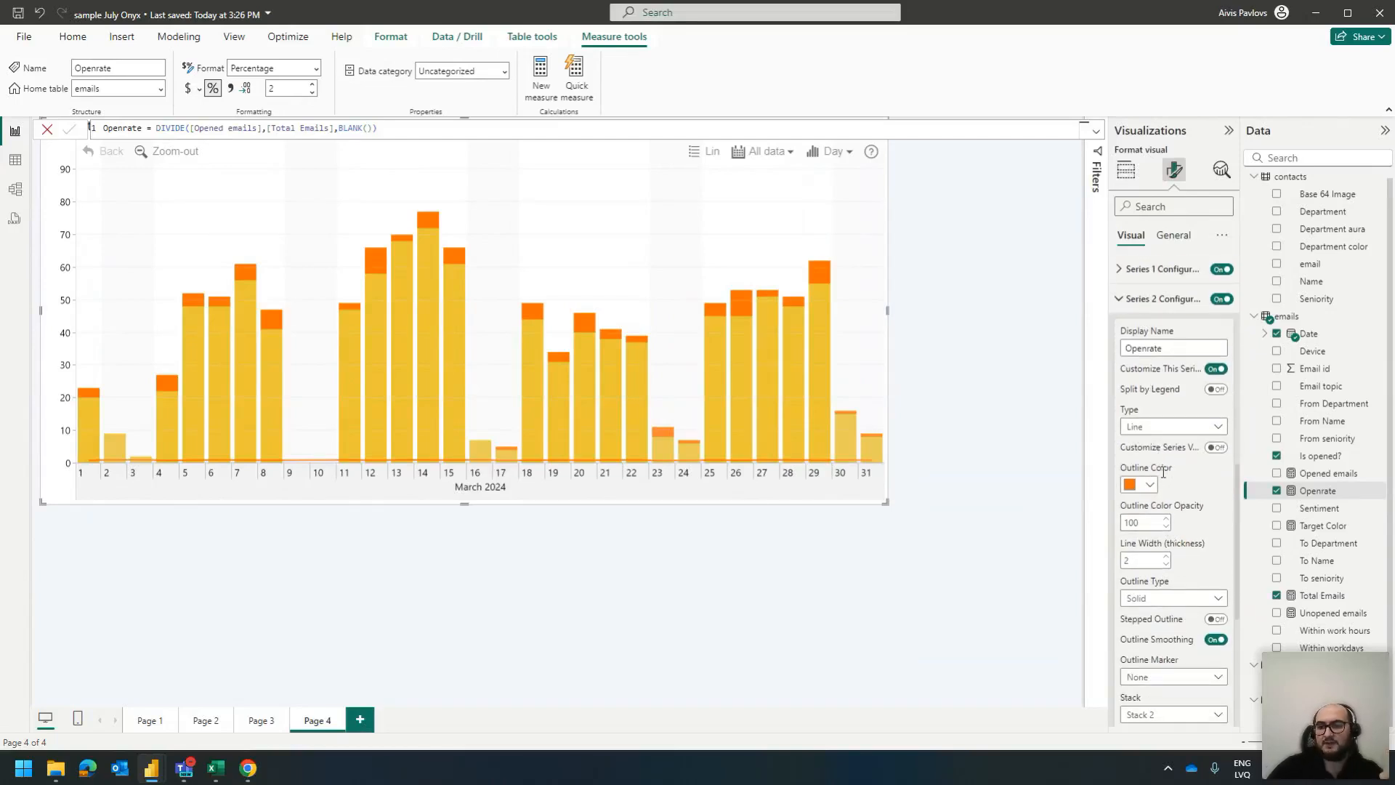
scroll(1171, 524, down, 1)
scroll(1179, 608, down, 1)
click(1172, 644)
click(1167, 681)
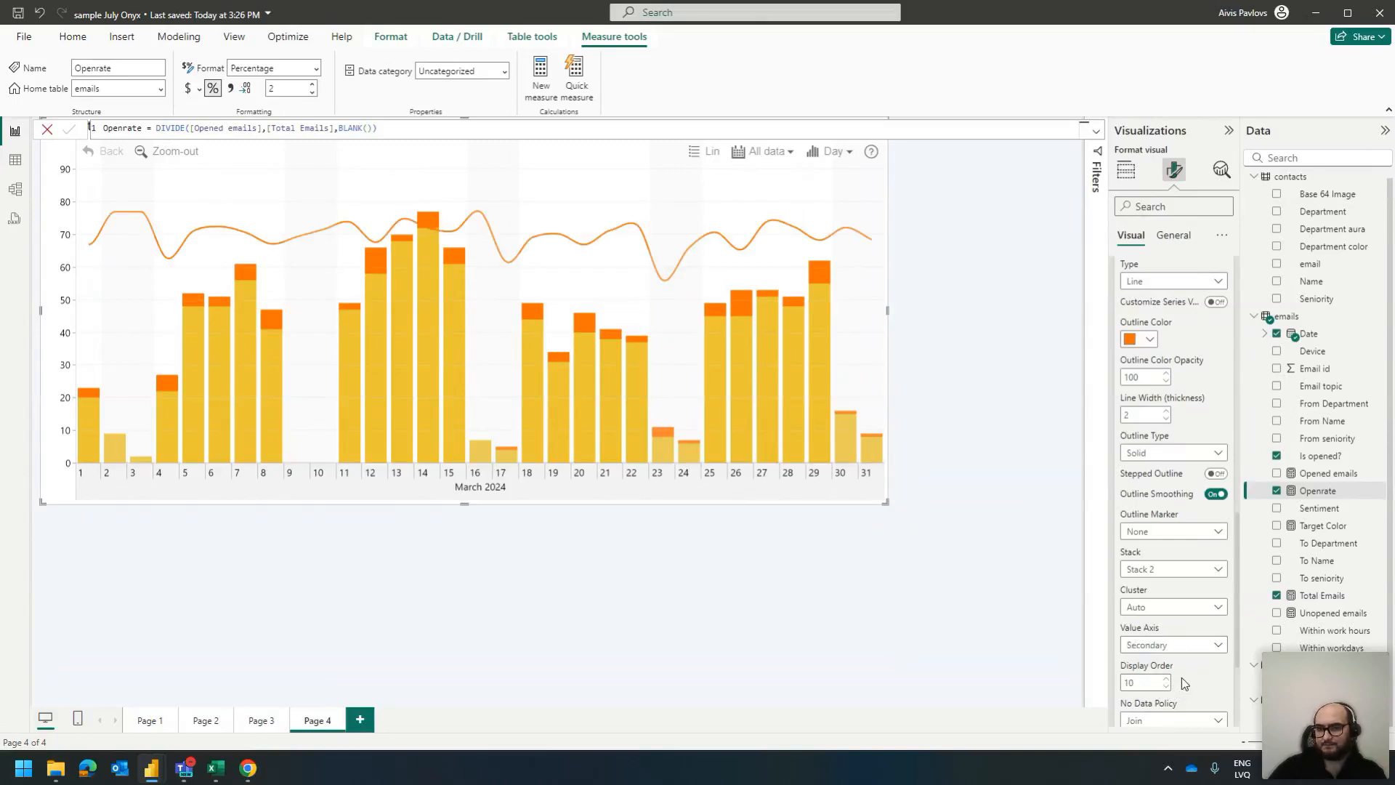
Enable the secondary Y-axis and set its value type to Percentage
scroll(1181, 678, up, 4)
scroll(1183, 674, up, 5)
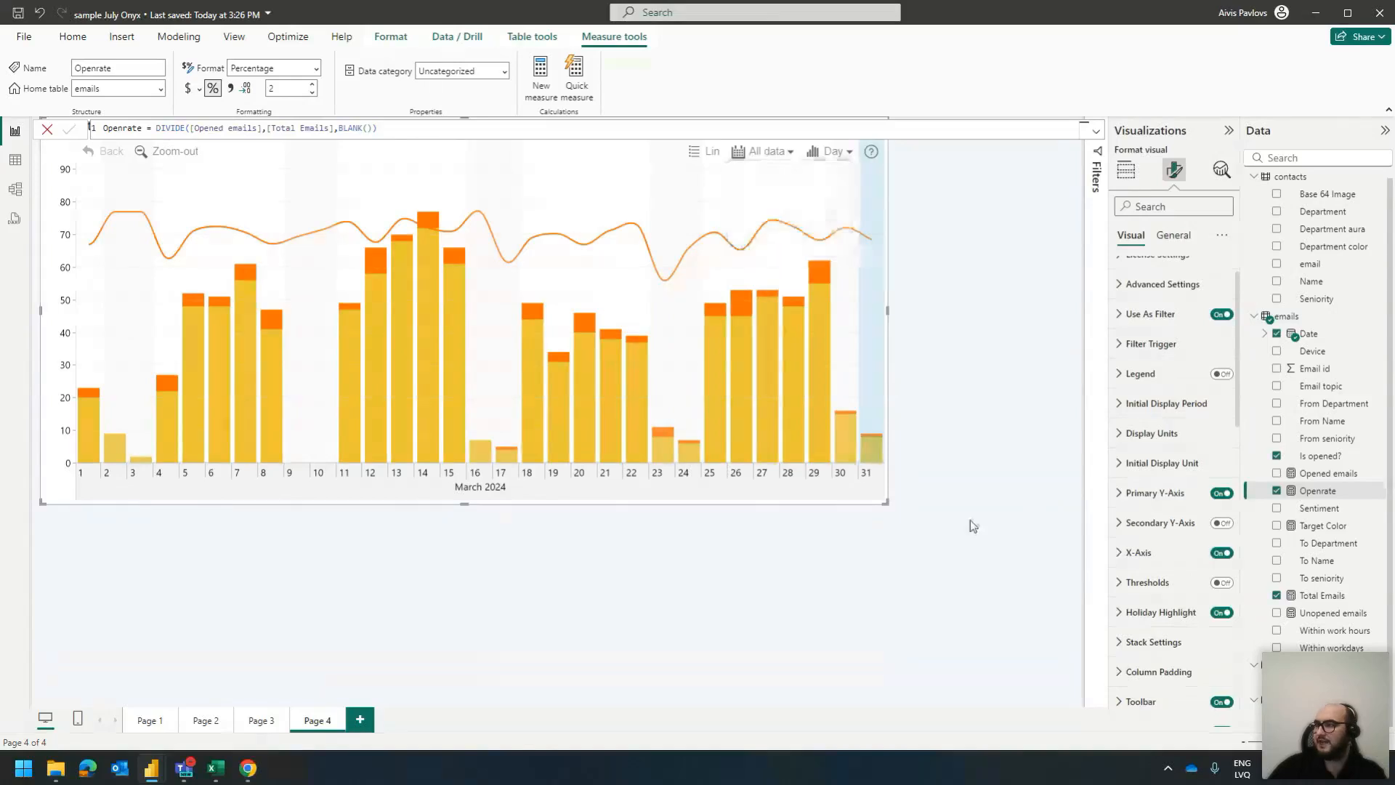
click(1221, 523)
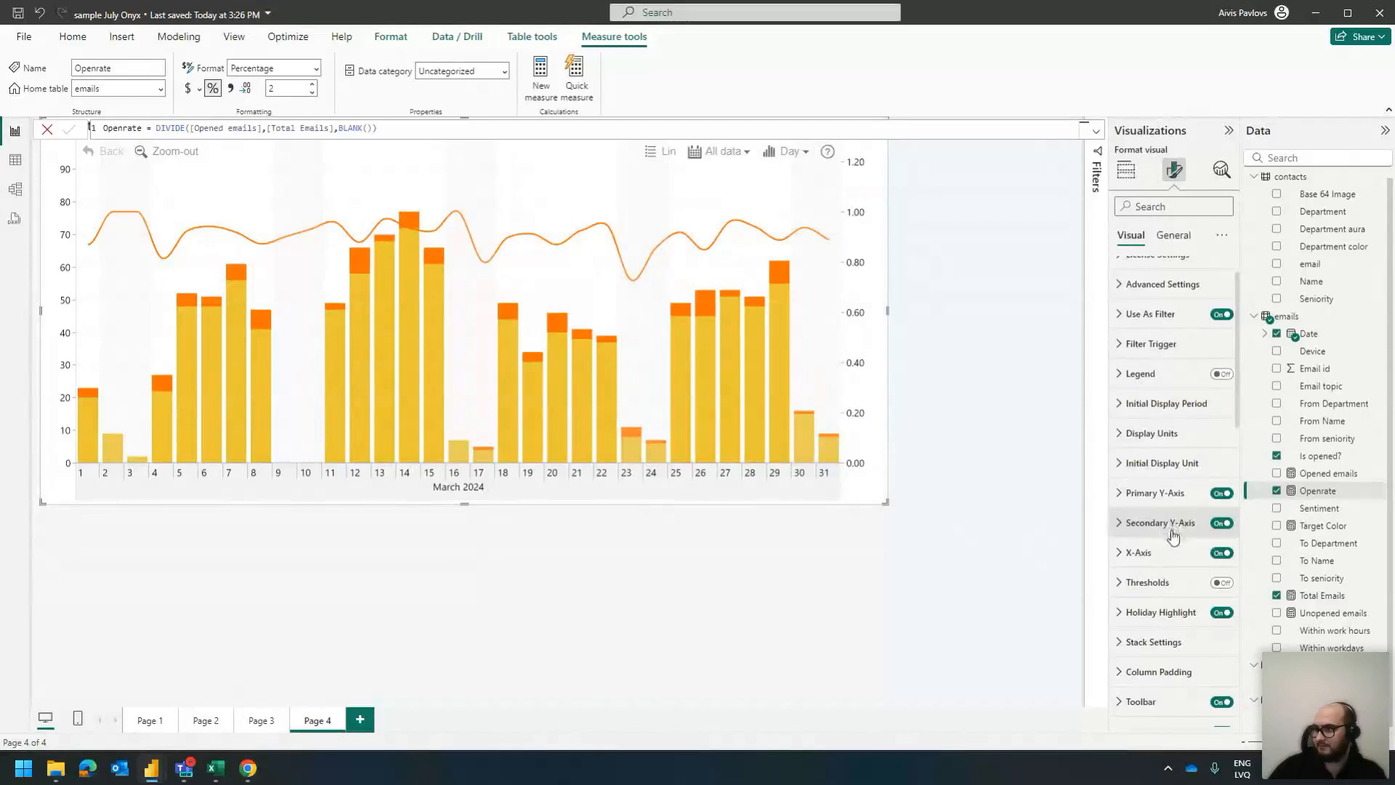
click(1172, 534)
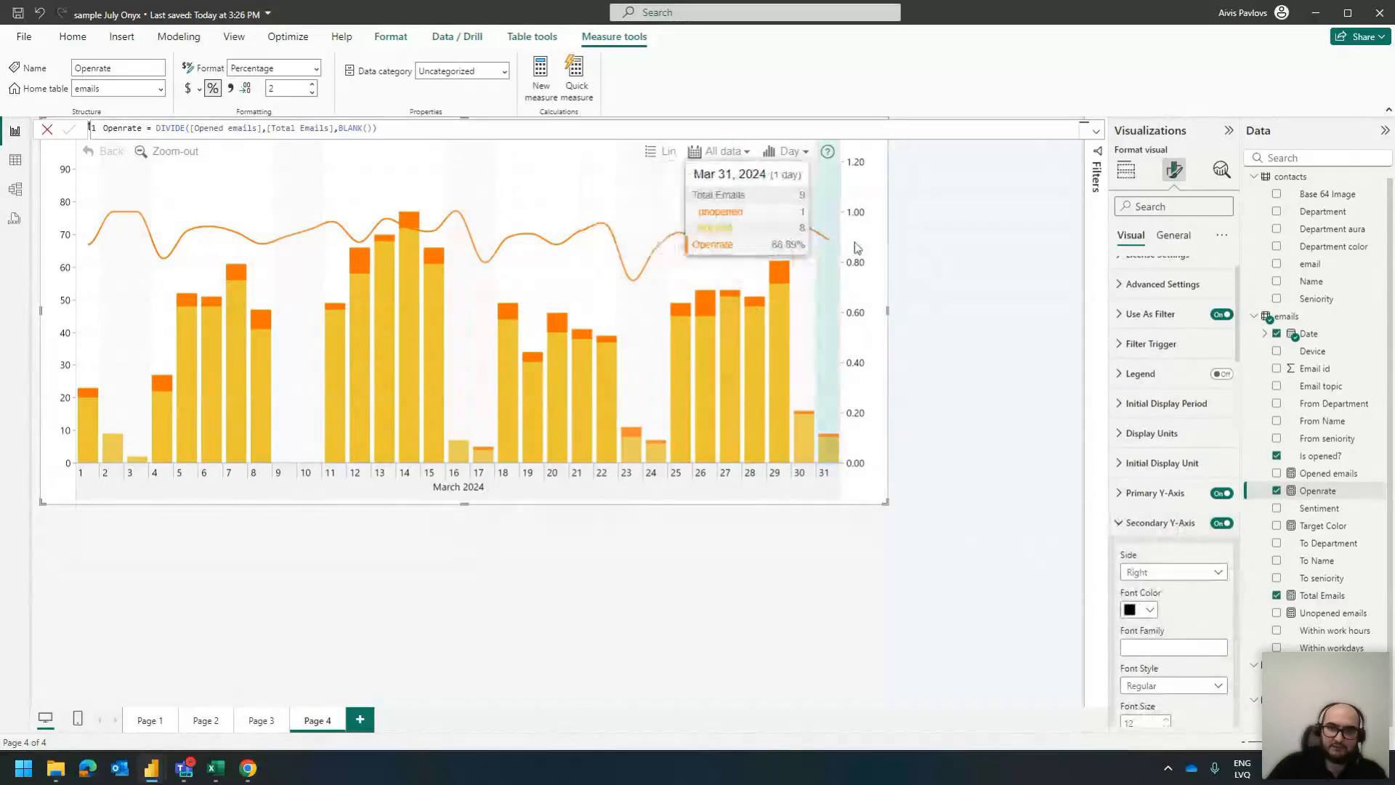
scroll(1156, 479, down, 2)
scroll(1156, 476, down, 2)
scroll(1165, 412, down, 7)
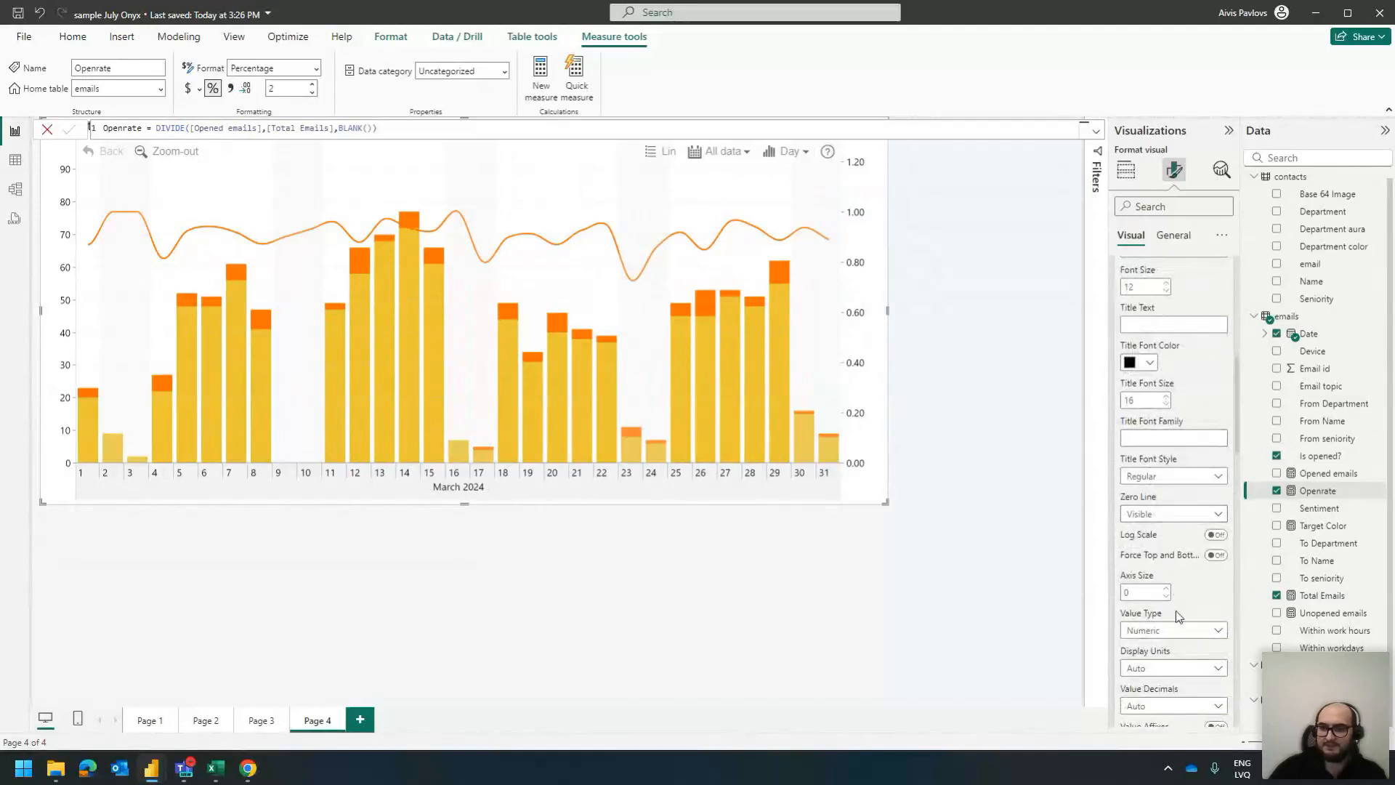
click(1171, 630)
click(1154, 665)
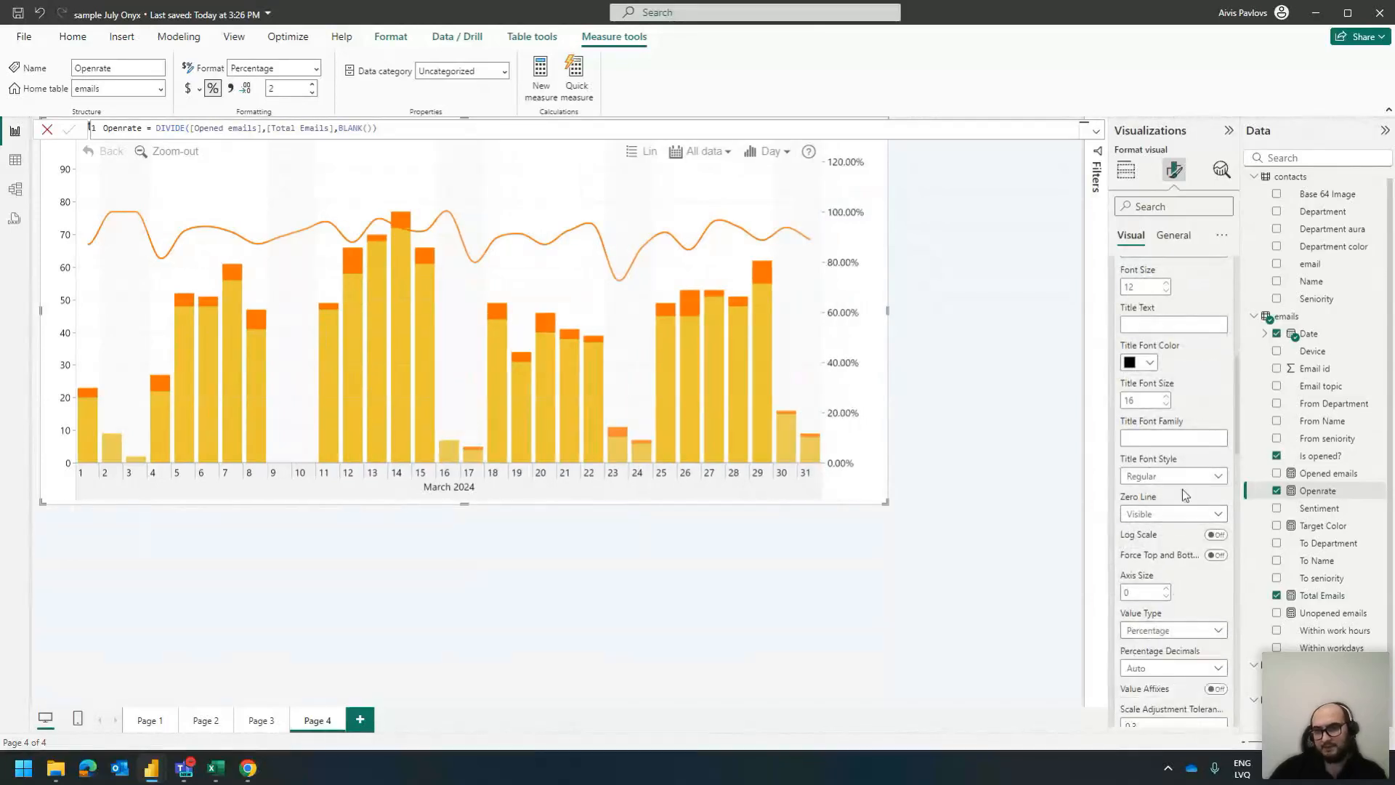
Enable conditional formatting for the Openrate series and set its color mode to Solid V Color
scroll(1174, 410, up, 5)
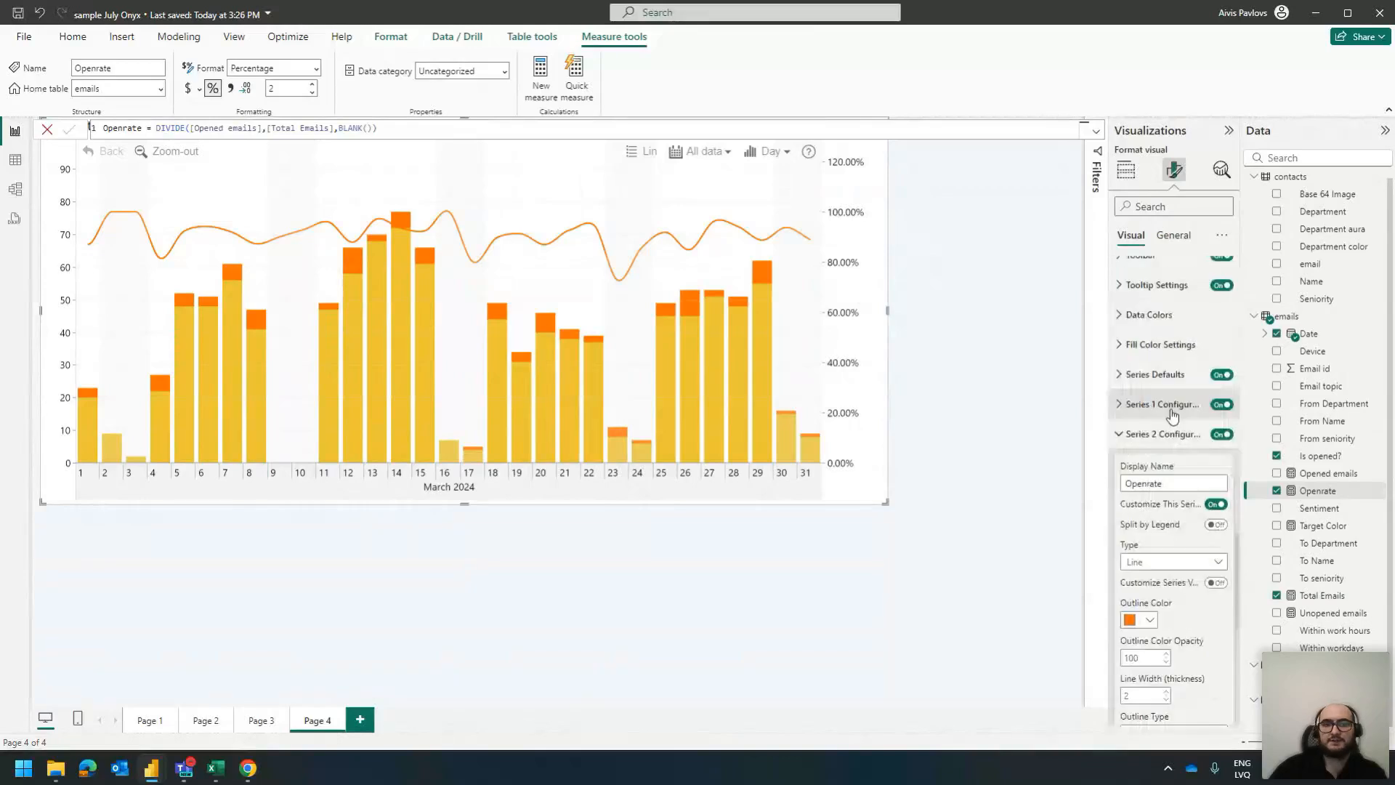
click(1155, 398)
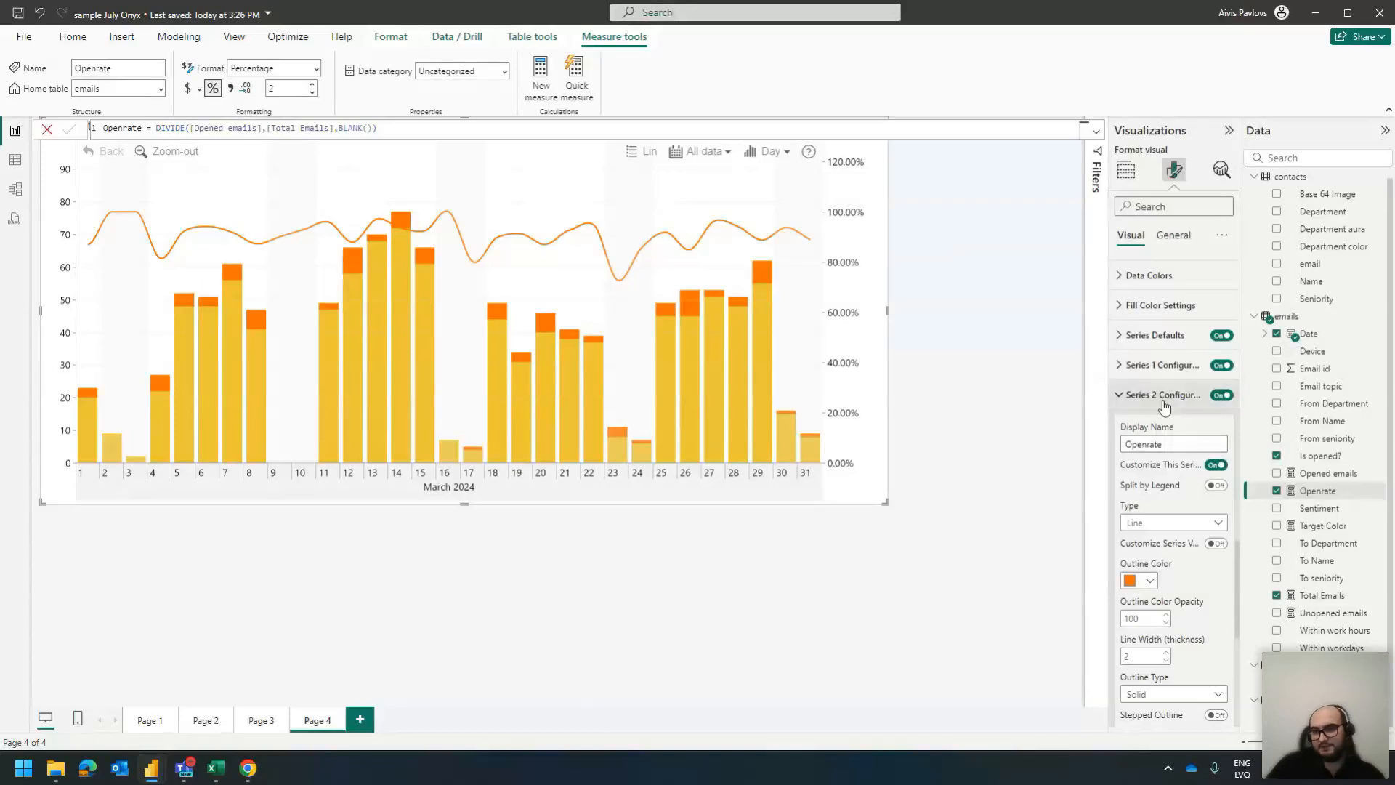
scroll(1154, 338, down, 6)
scroll(1169, 536, down, 1)
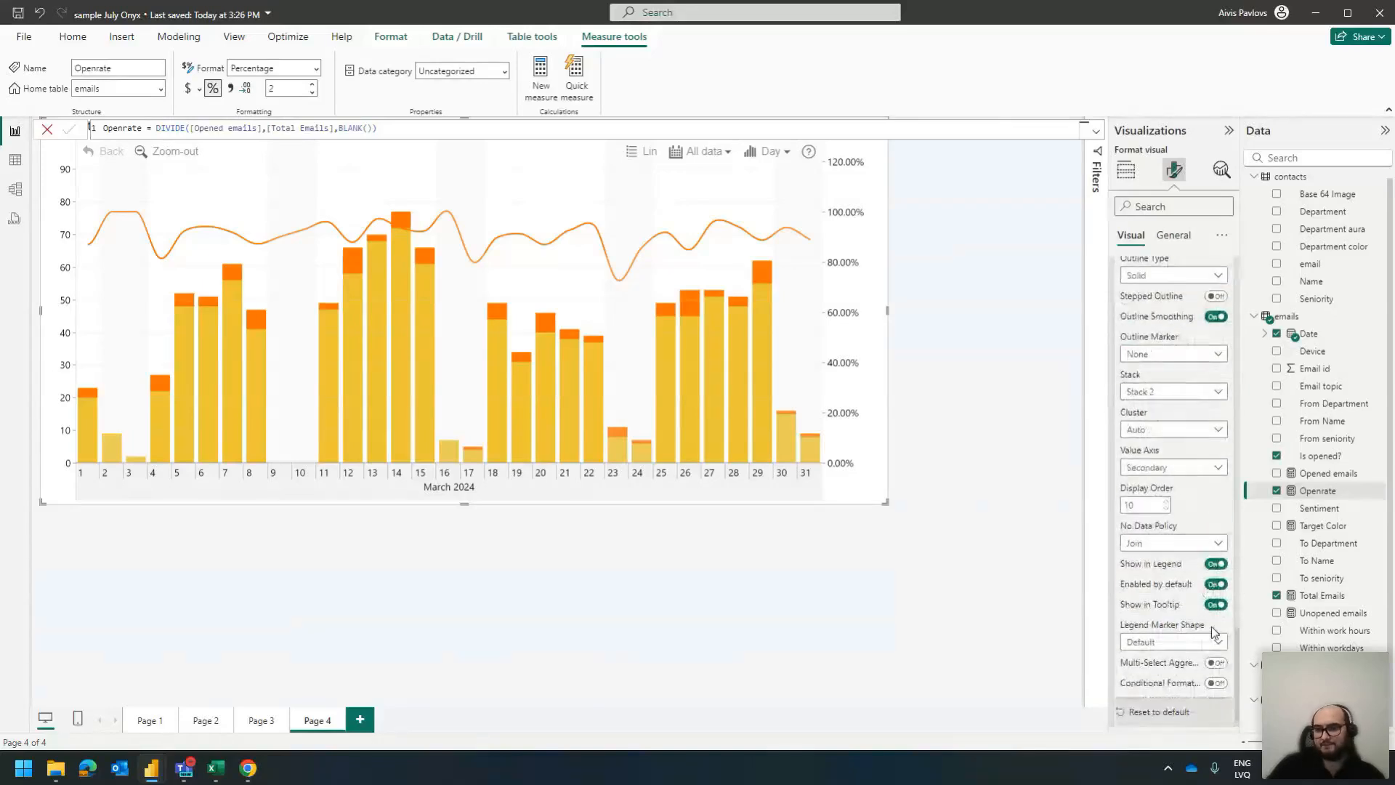
click(1216, 683)
scroll(1178, 683, down, 2)
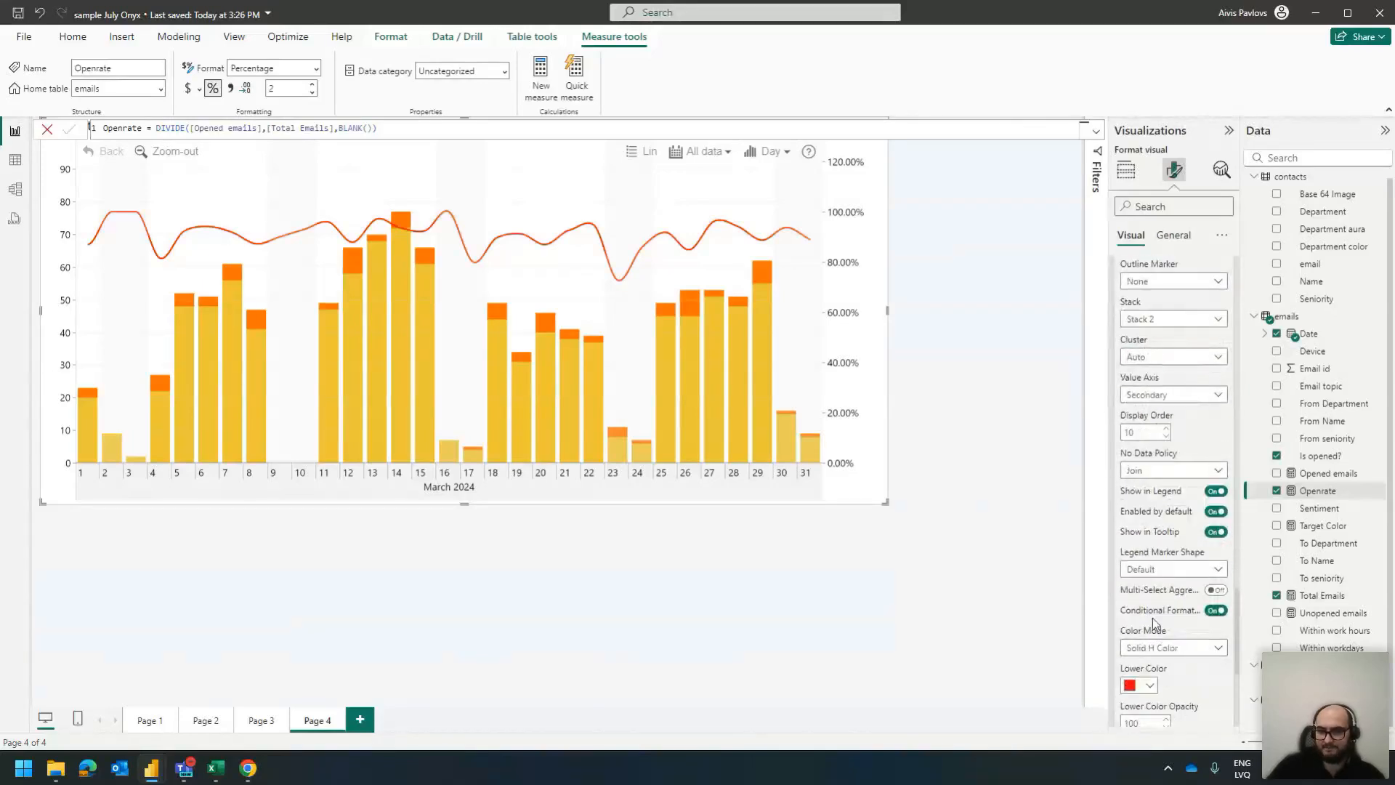
scroll(1163, 618, down, 2)
scroll(1163, 508, down, 2)
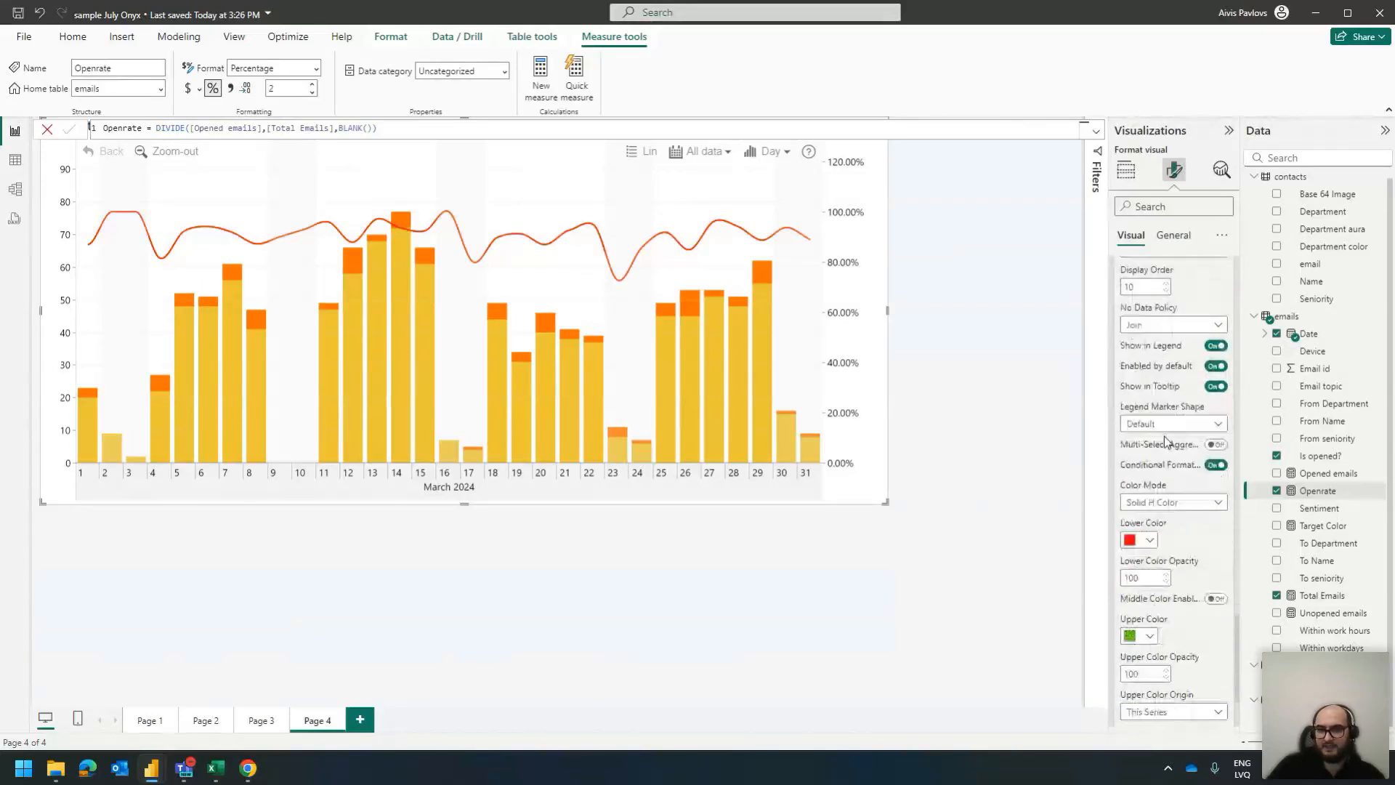
click(1172, 502)
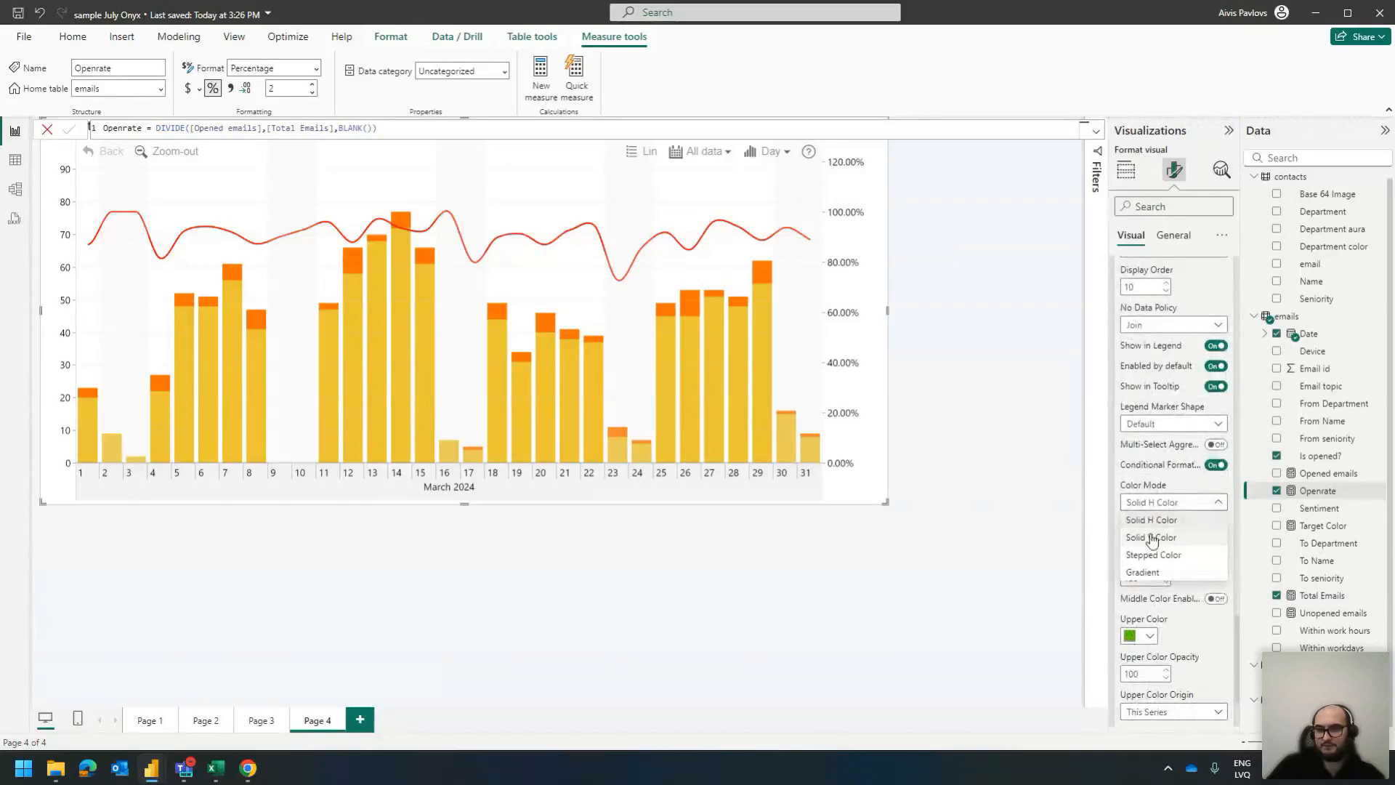
click(1153, 537)
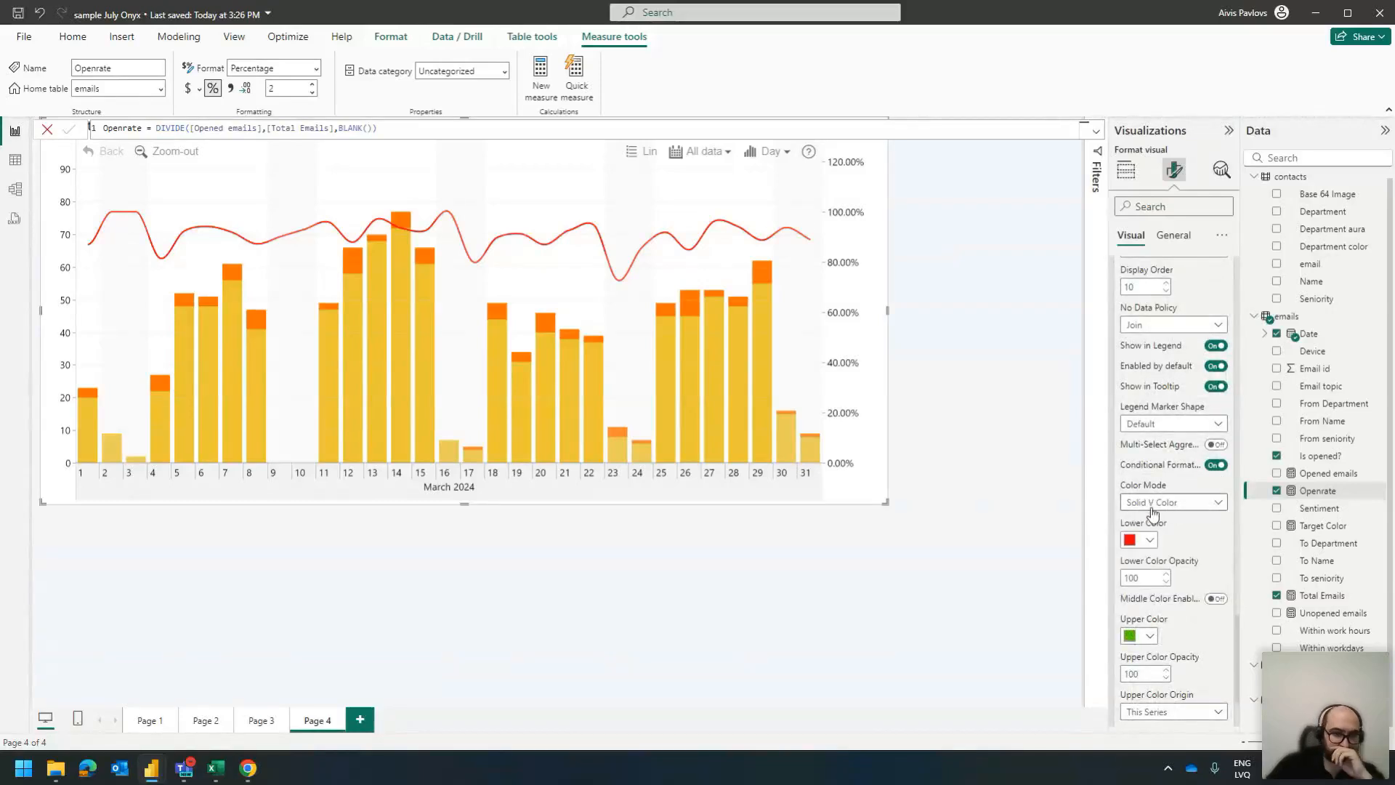
Set the Openrate line's upper color origin to Constant Value with a start value of 0.85, and check the colored days
scroll(1171, 509, down, 3)
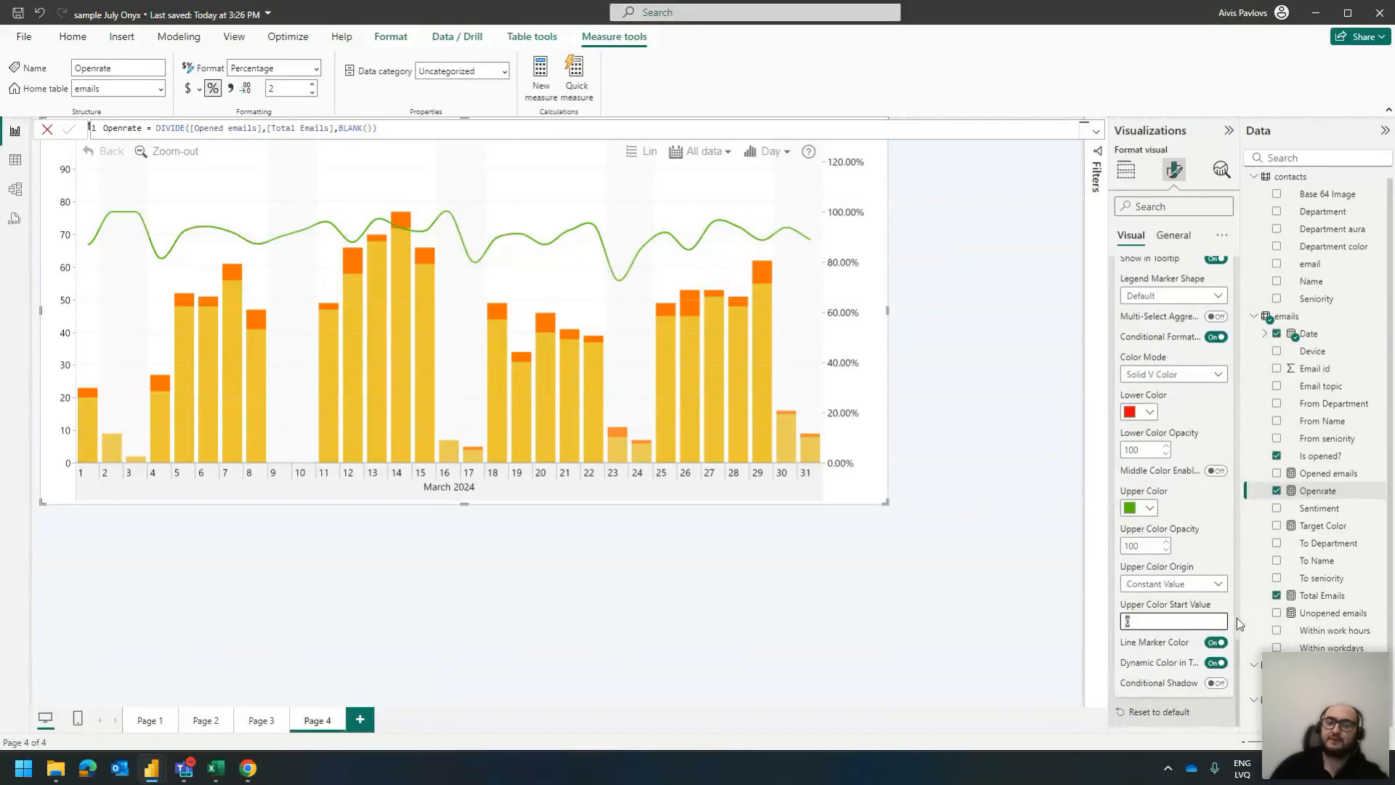
text(0.85)
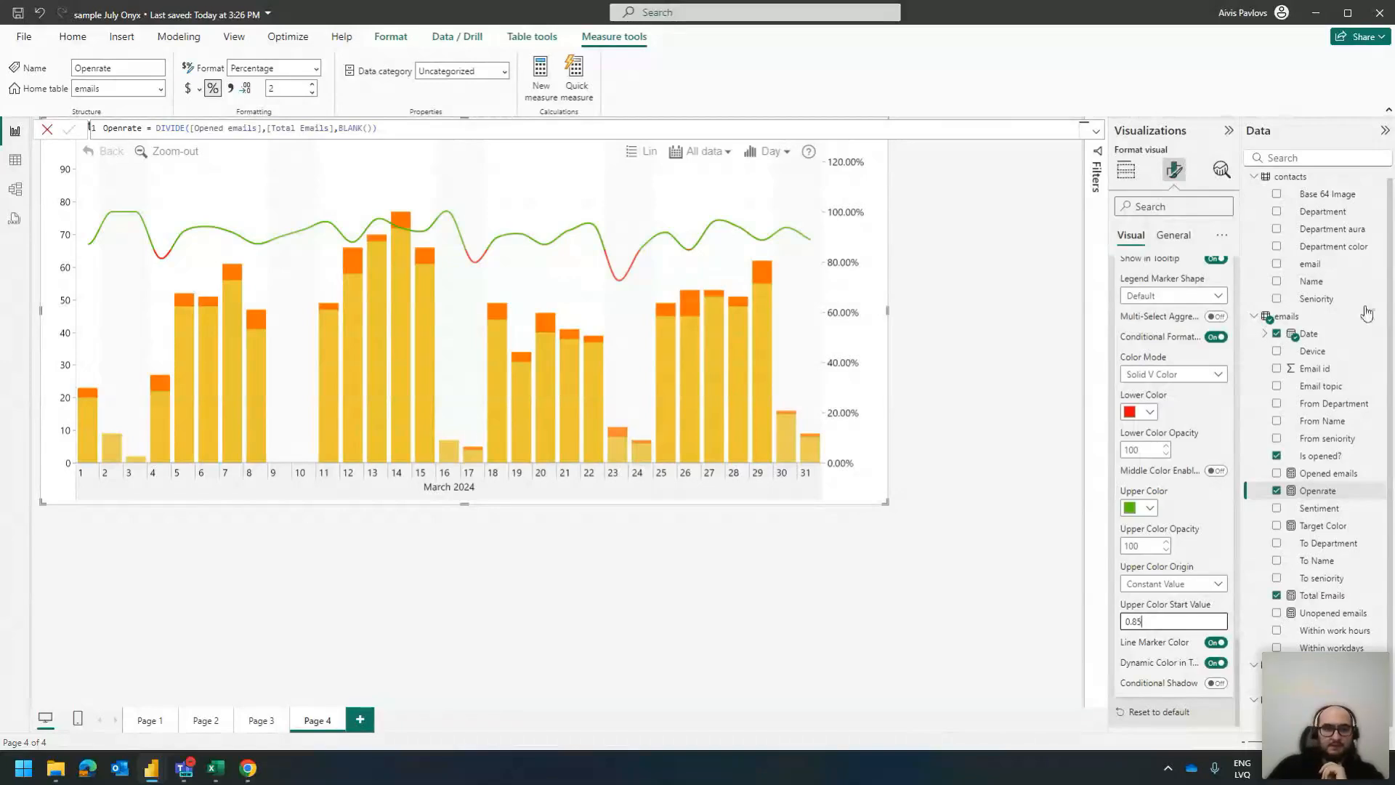
mouse_move(612, 296)
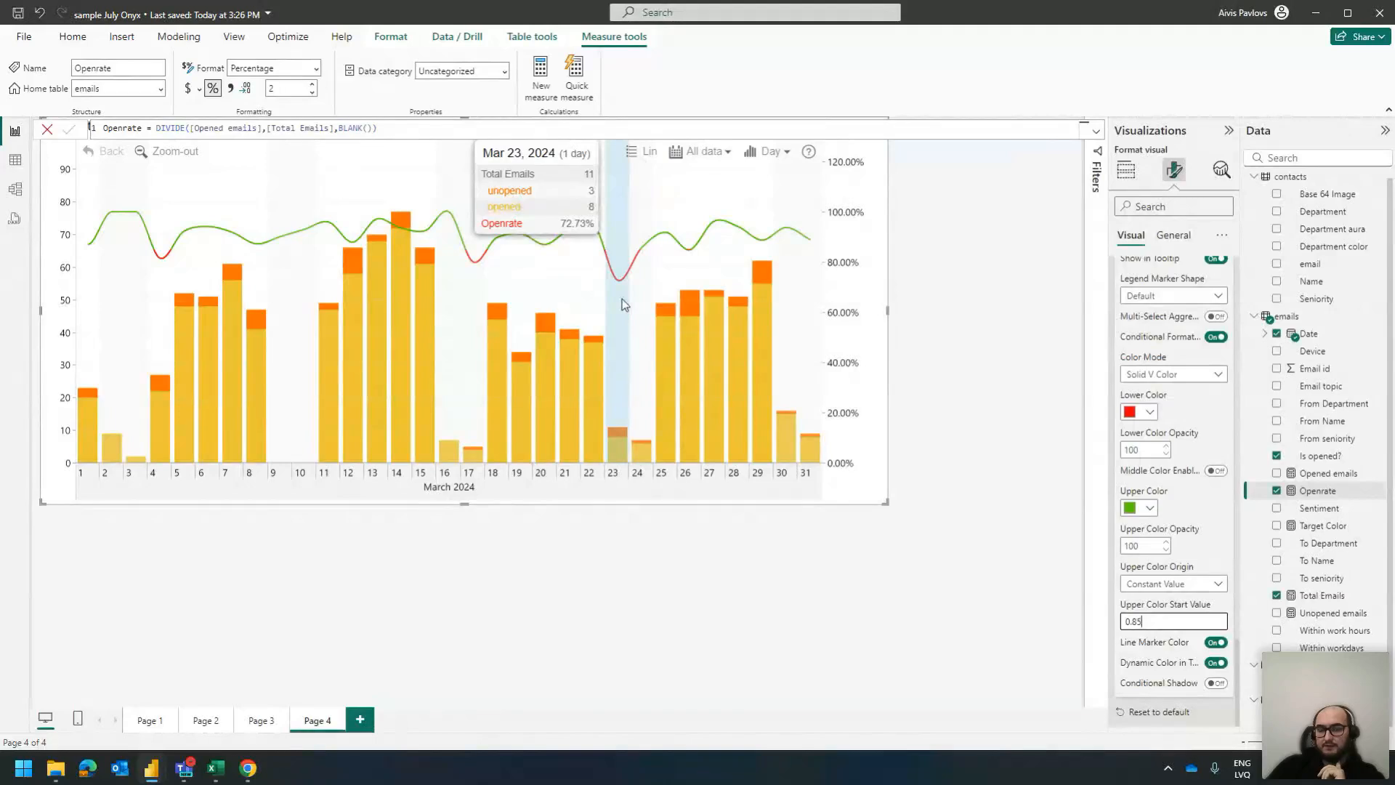
mouse_move(476, 295)
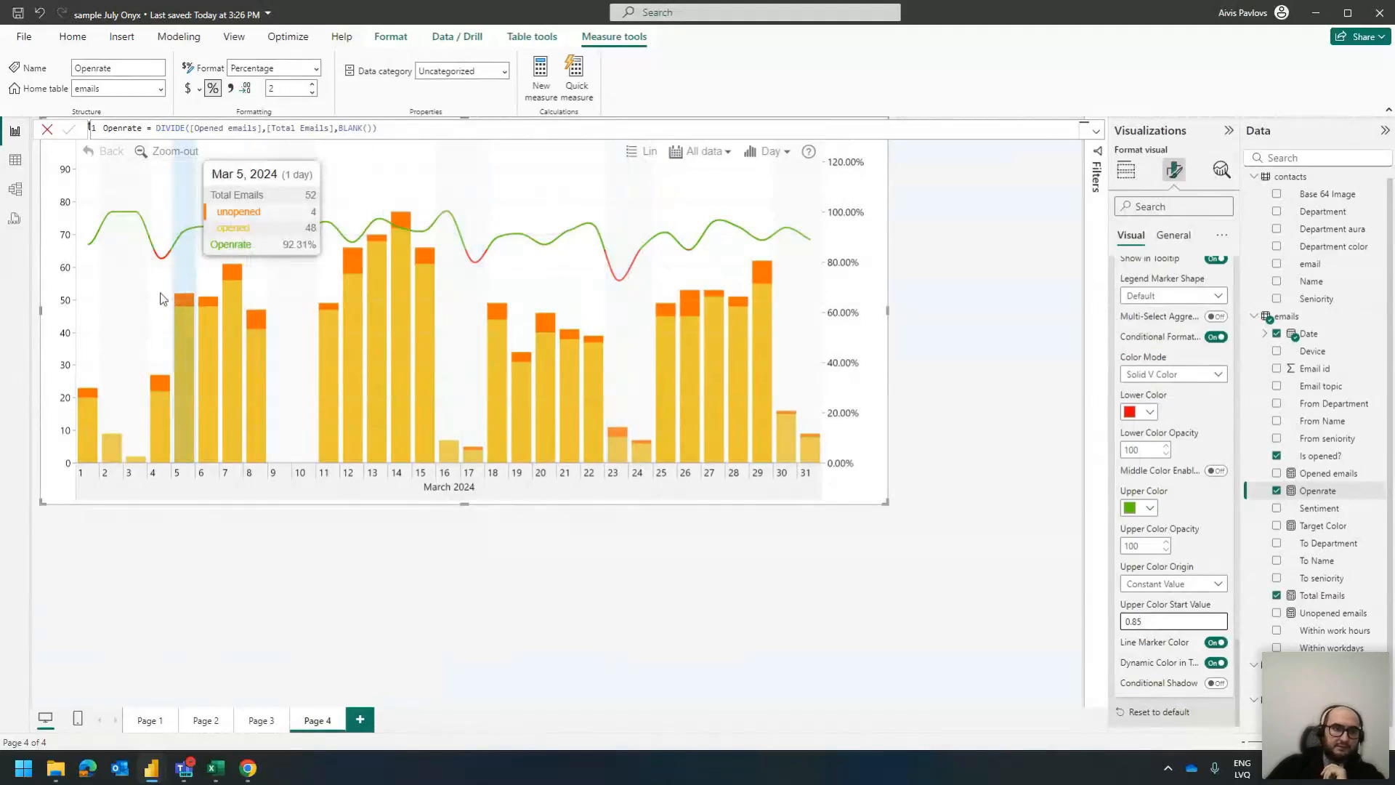
mouse_move(655, 339)
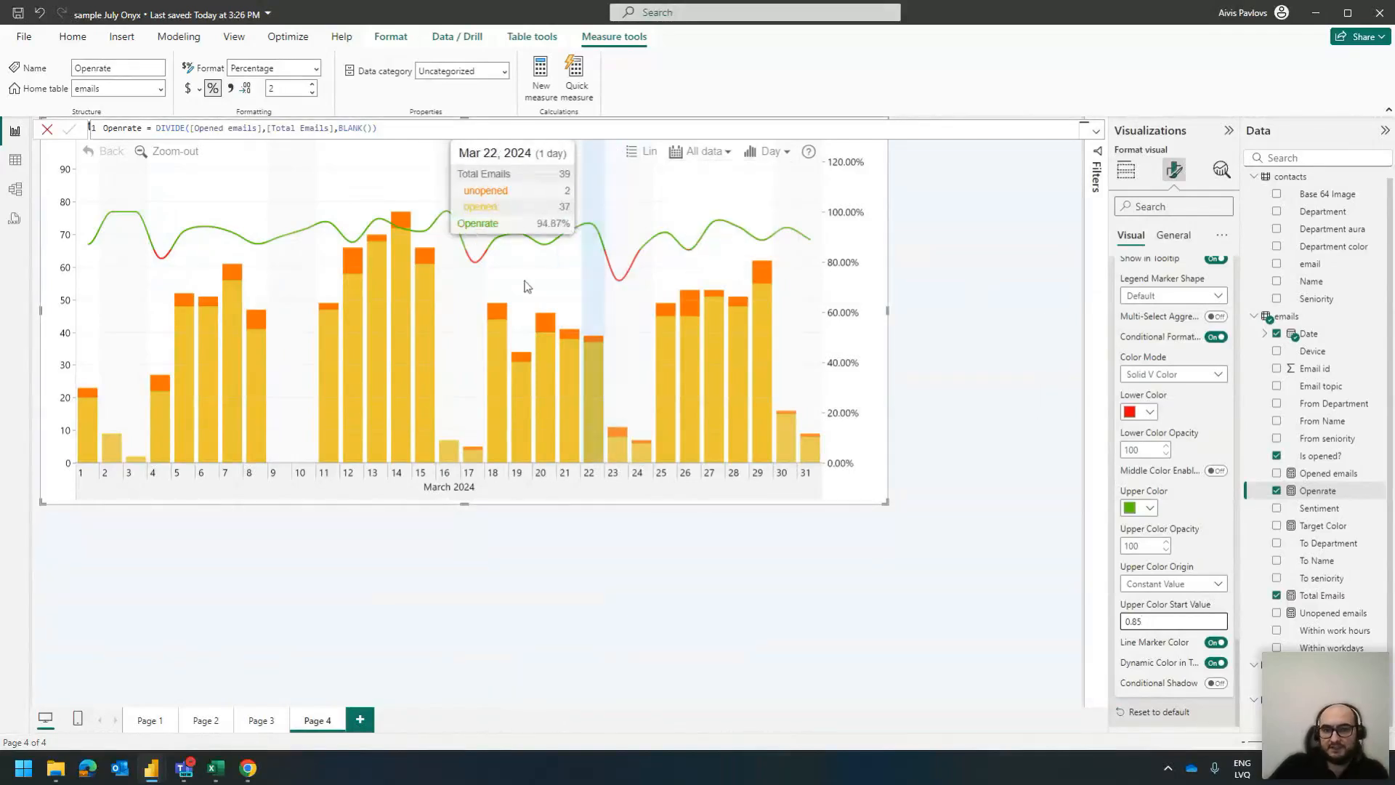
mouse_move(465, 332)
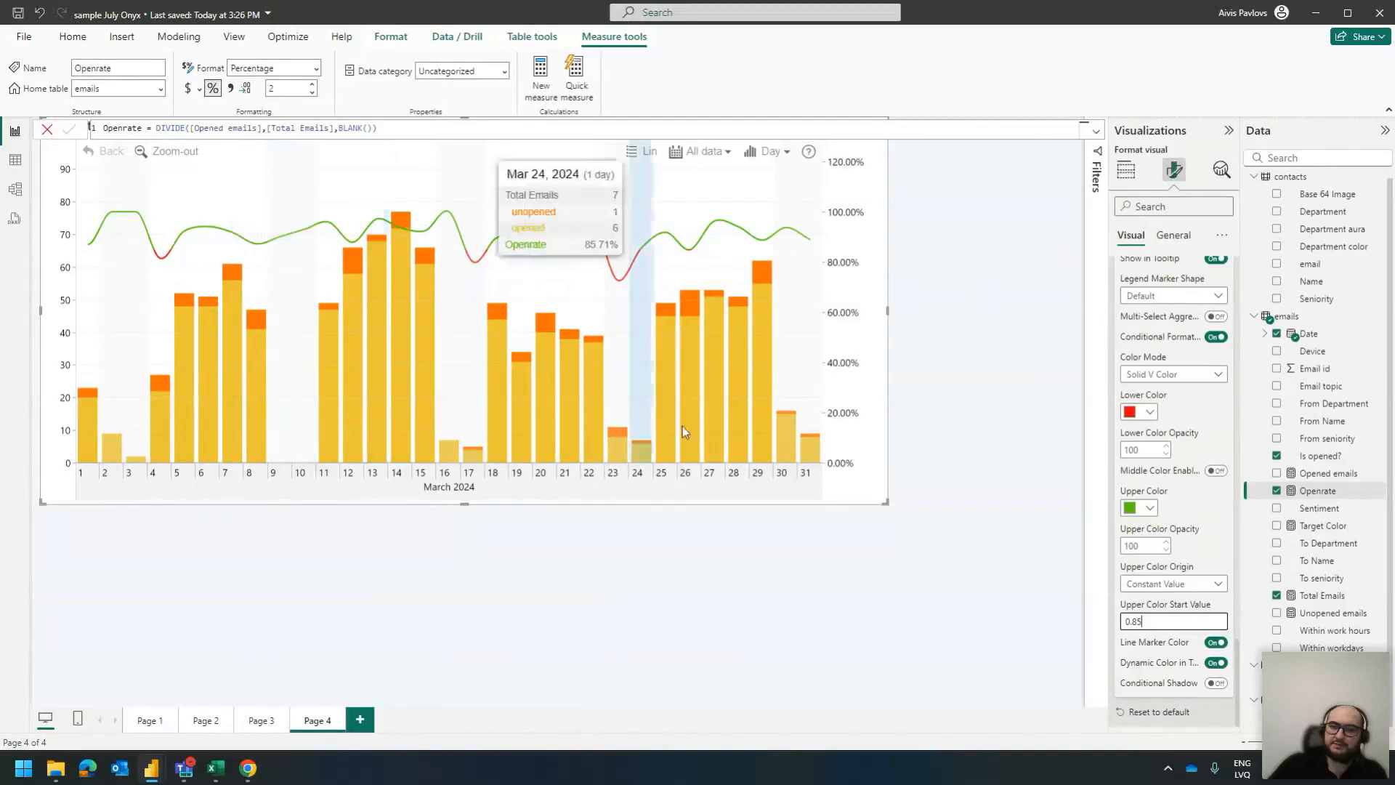
Set the Holiday Highlight fill color of the March timeline chart to dark gray
scroll(1177, 581, up, 10)
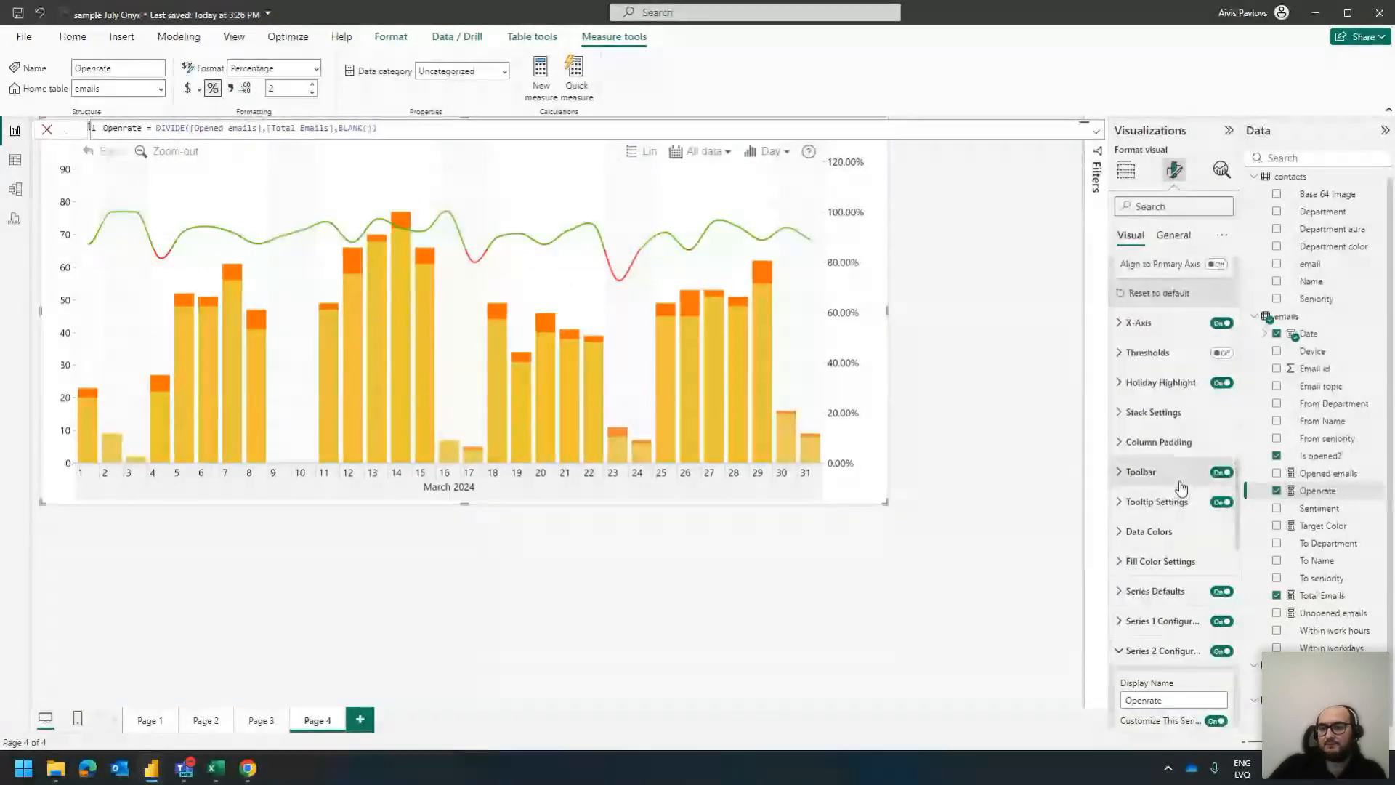
click(1161, 382)
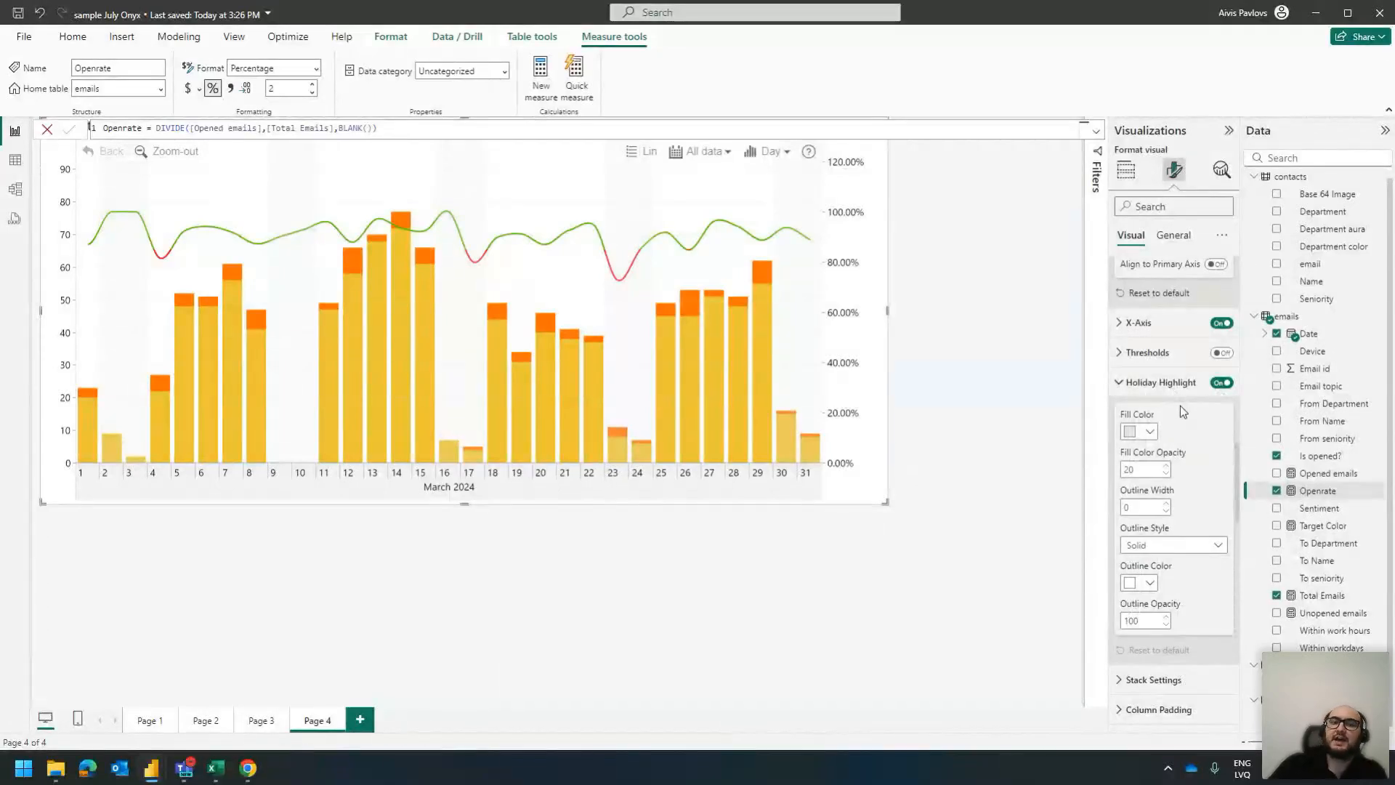
click(1153, 434)
click(1148, 585)
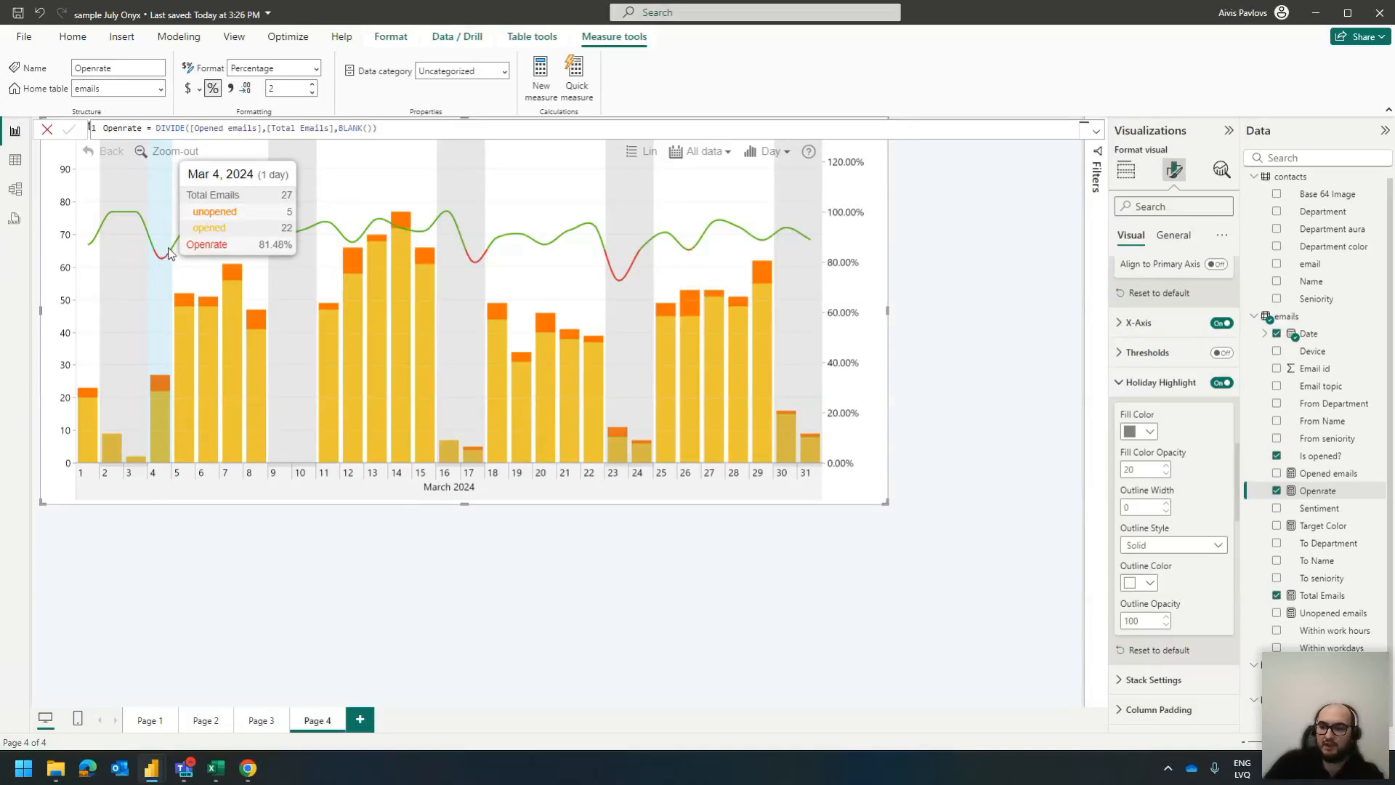
click(15, 160)
click(15, 130)
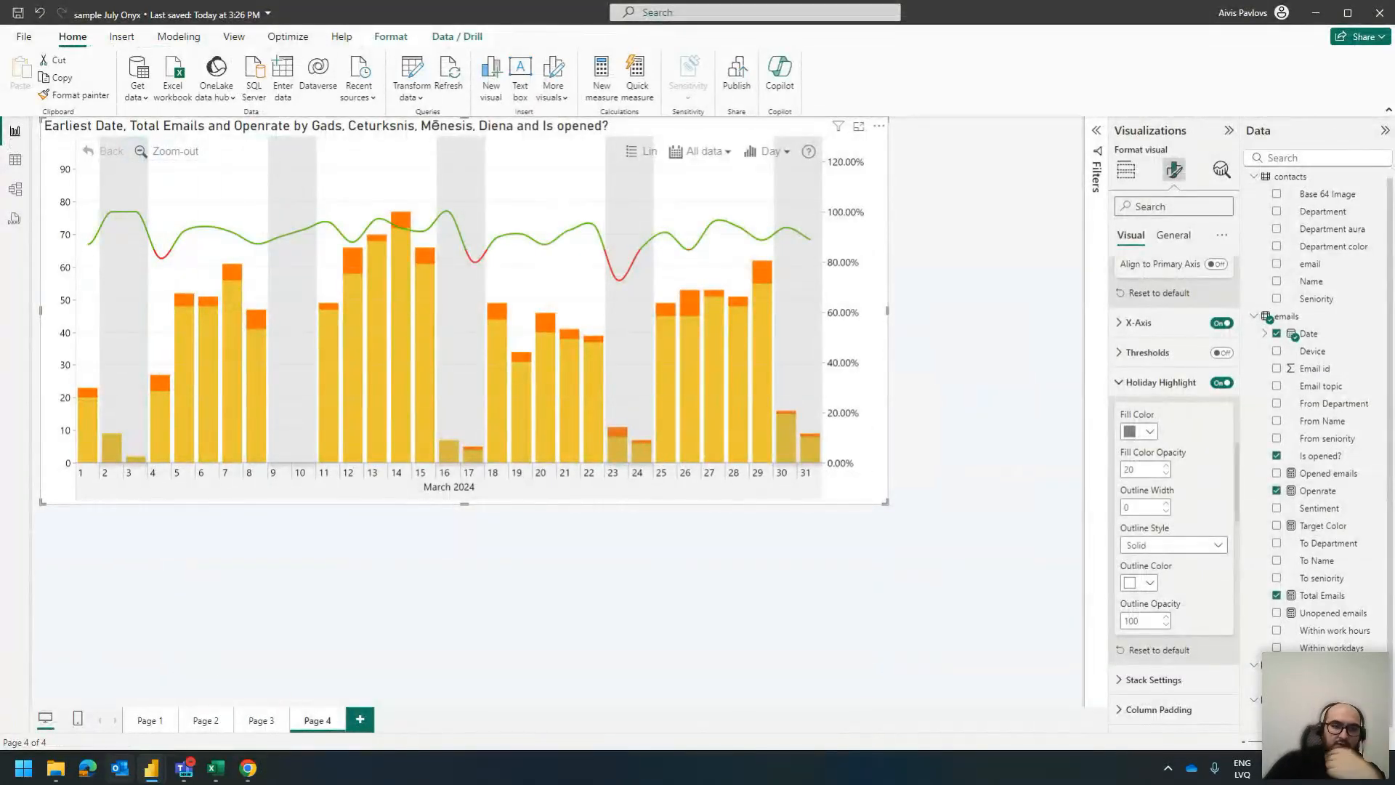
On Page 1, filter the report to the Product development and Sales slices of the Sender Department chart
click(157, 724)
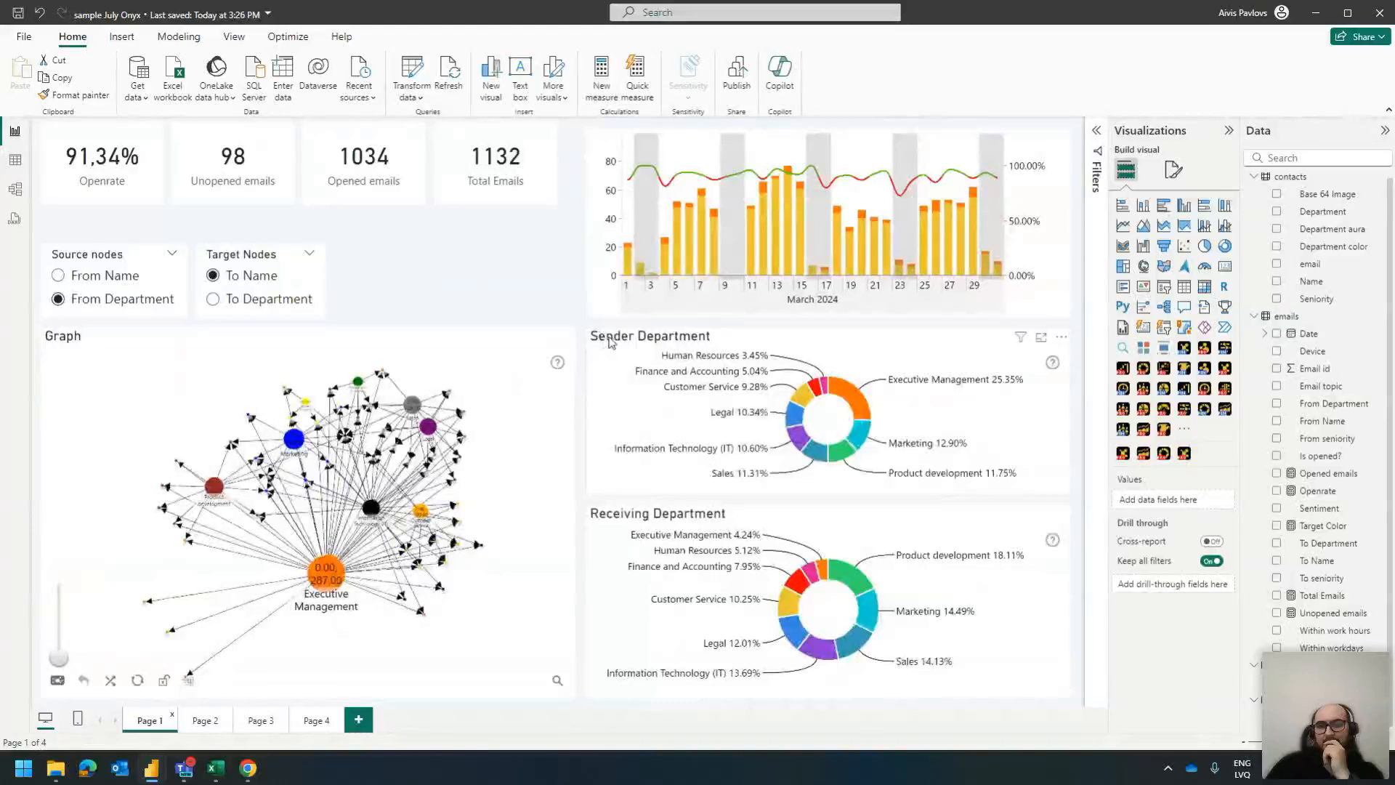
click(625, 335)
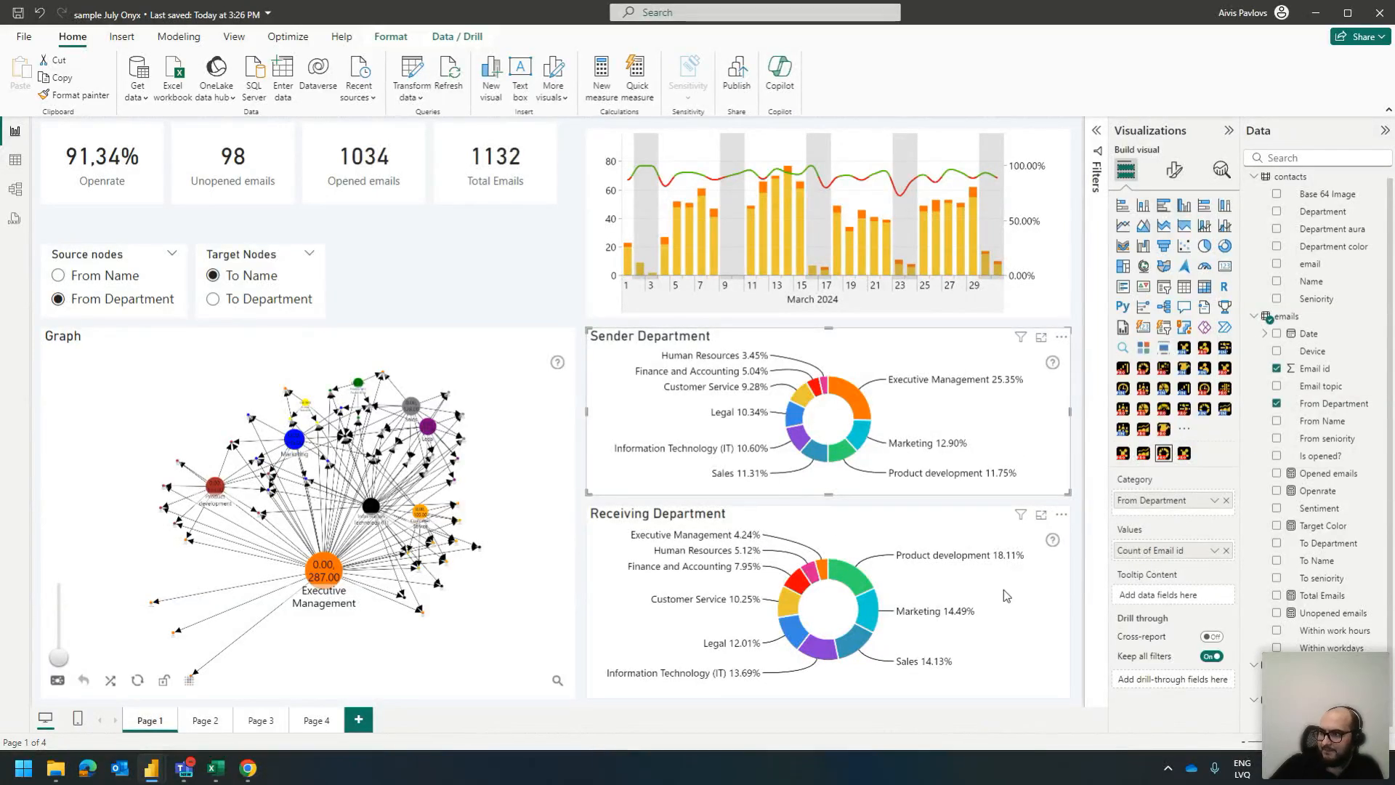
click(841, 454)
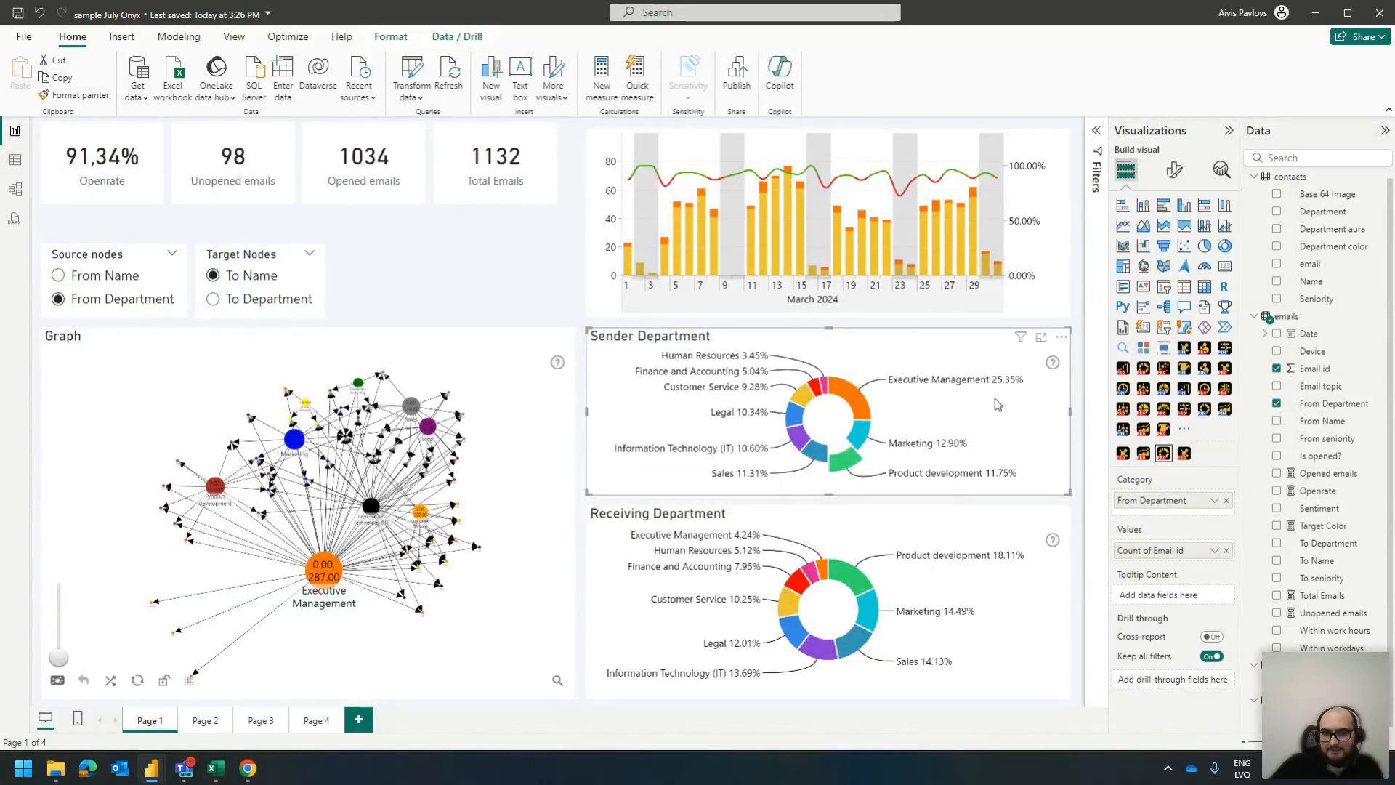
ctrl+click(813, 456)
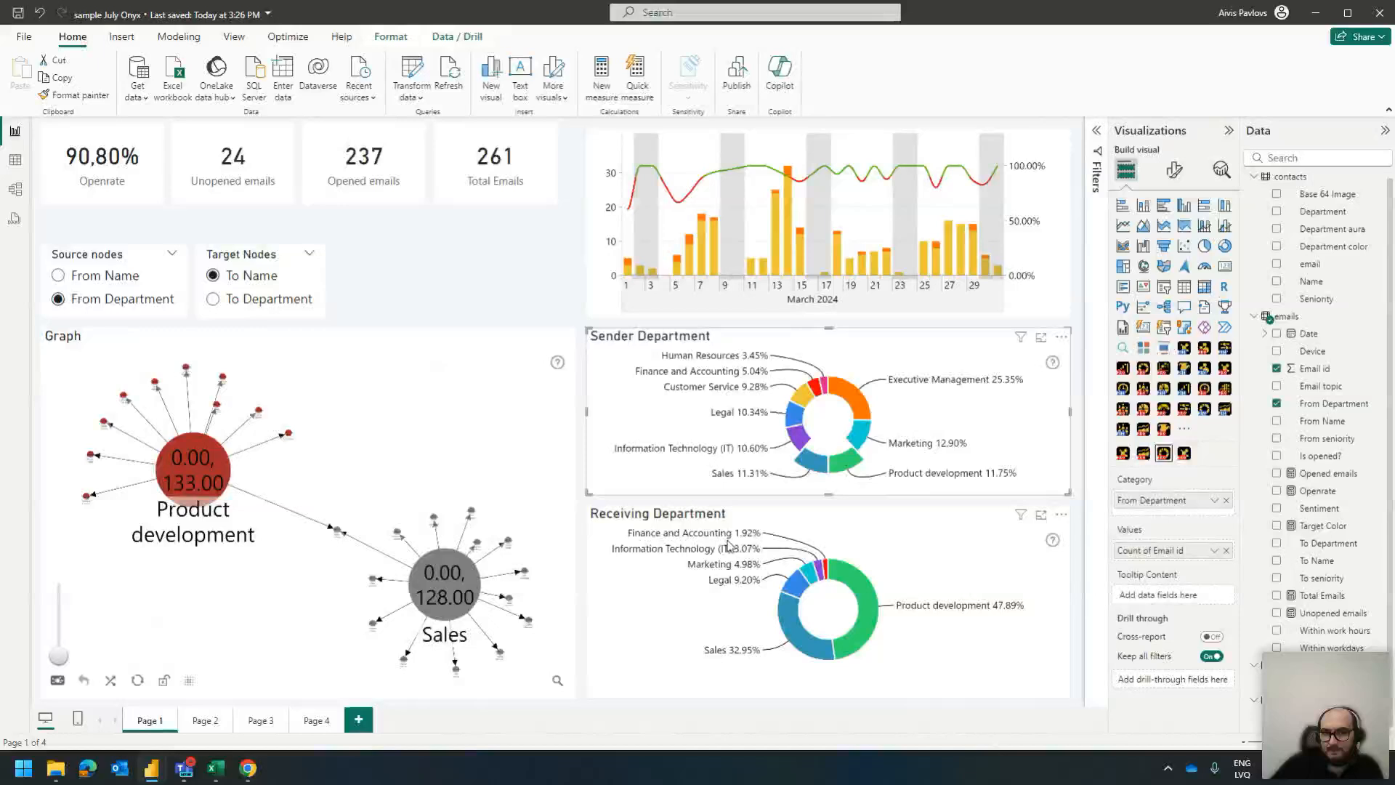
Switch Target Nodes to To Department and inspect the Marketing and Information Technology (IT) nodes in the graph
click(309, 302)
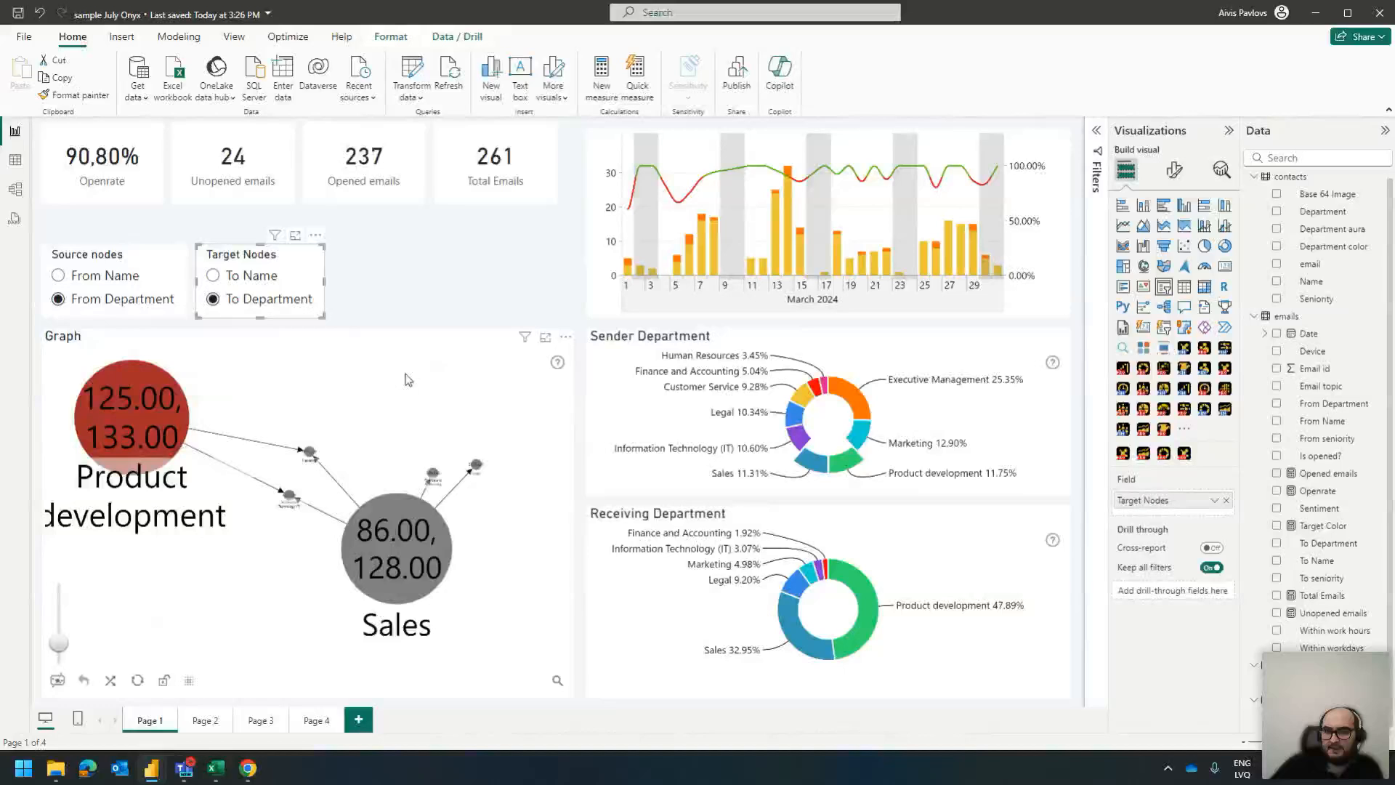
click(411, 381)
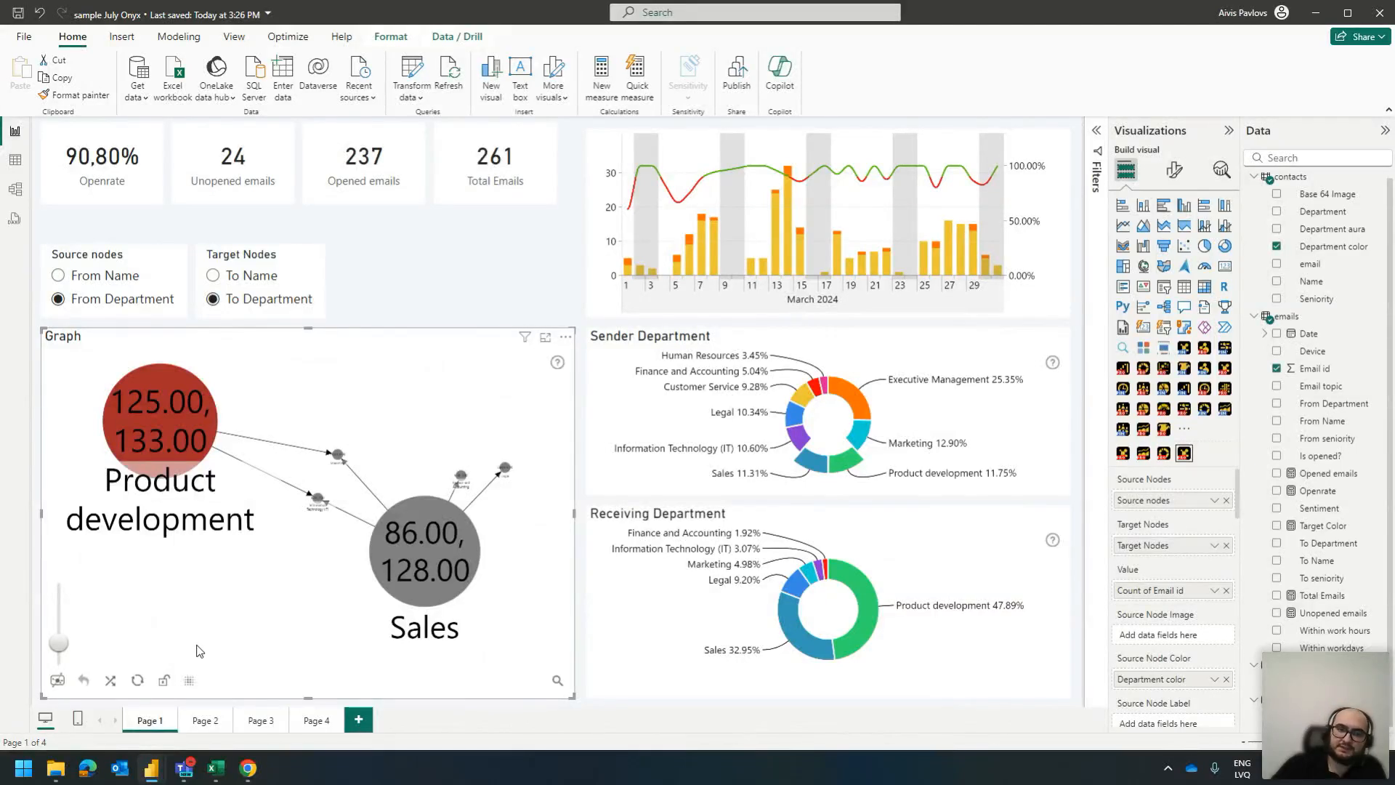
mouse_move(331, 487)
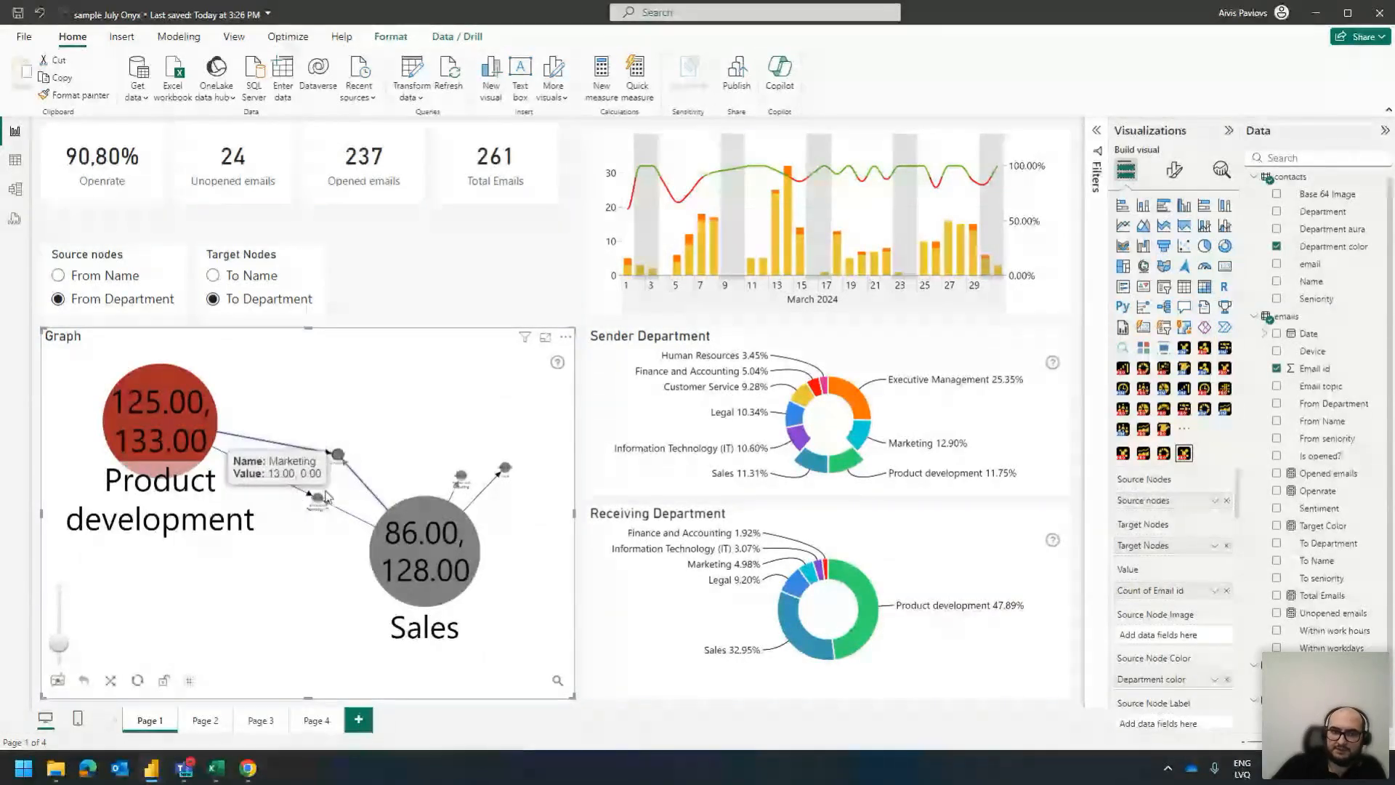
scroll(336, 481, up, 5)
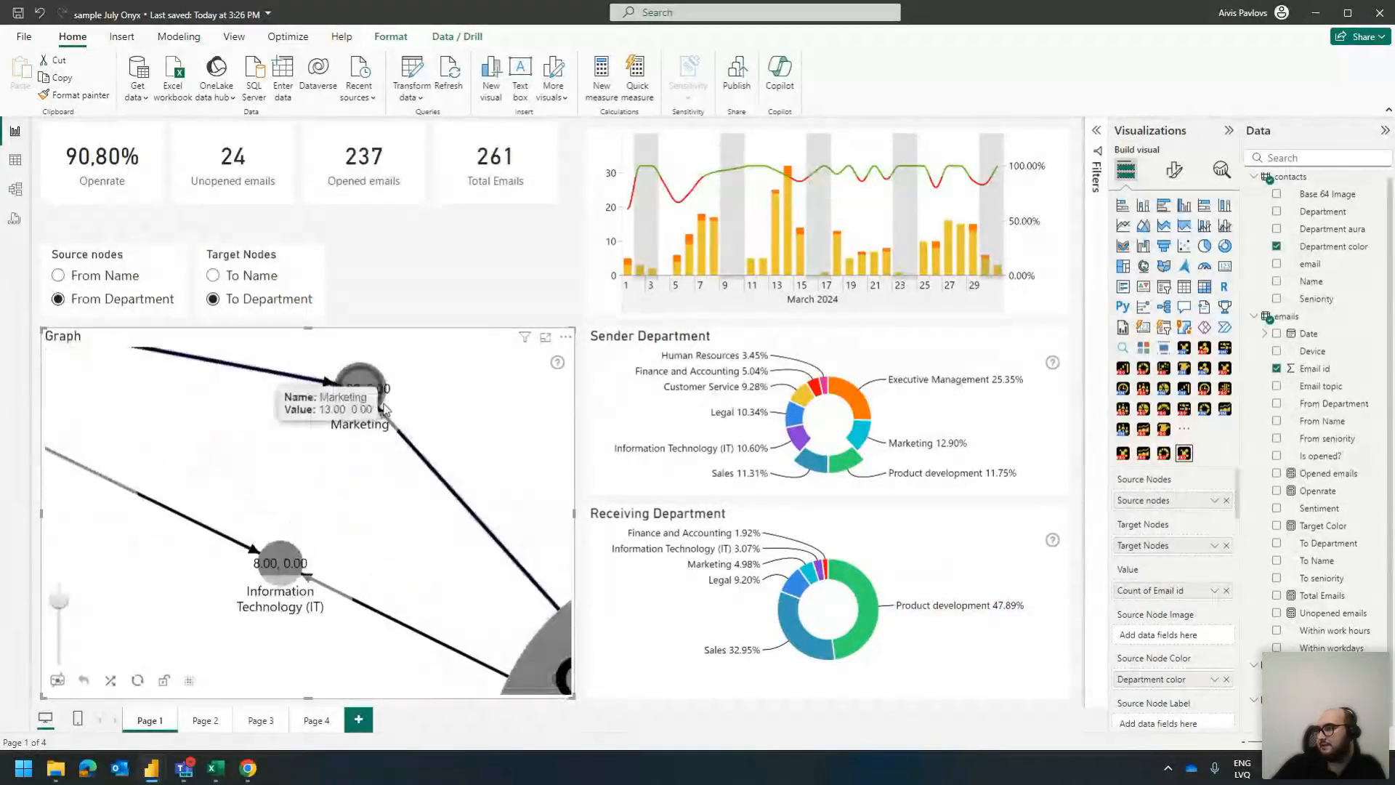
scroll(279, 592, down, 5)
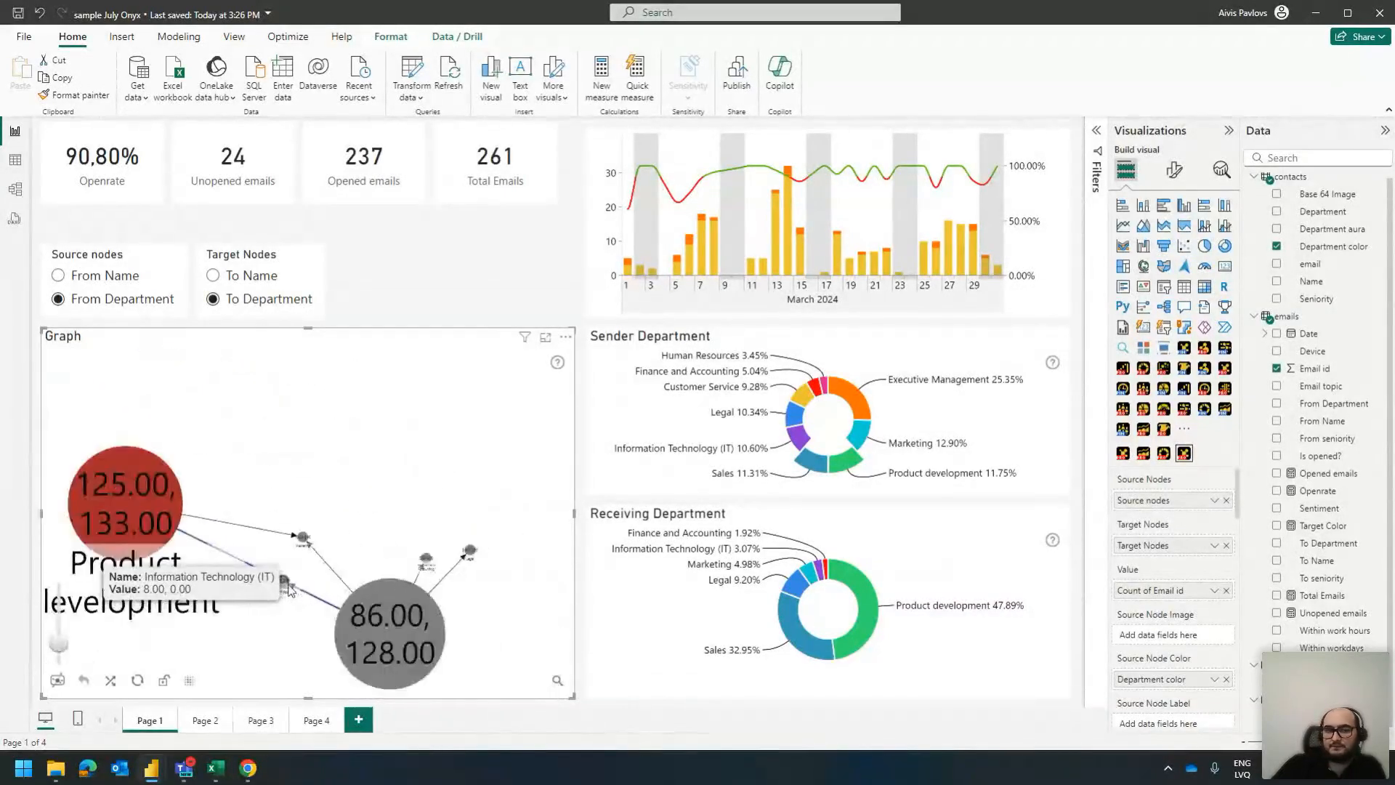
scroll(281, 651, down, 5)
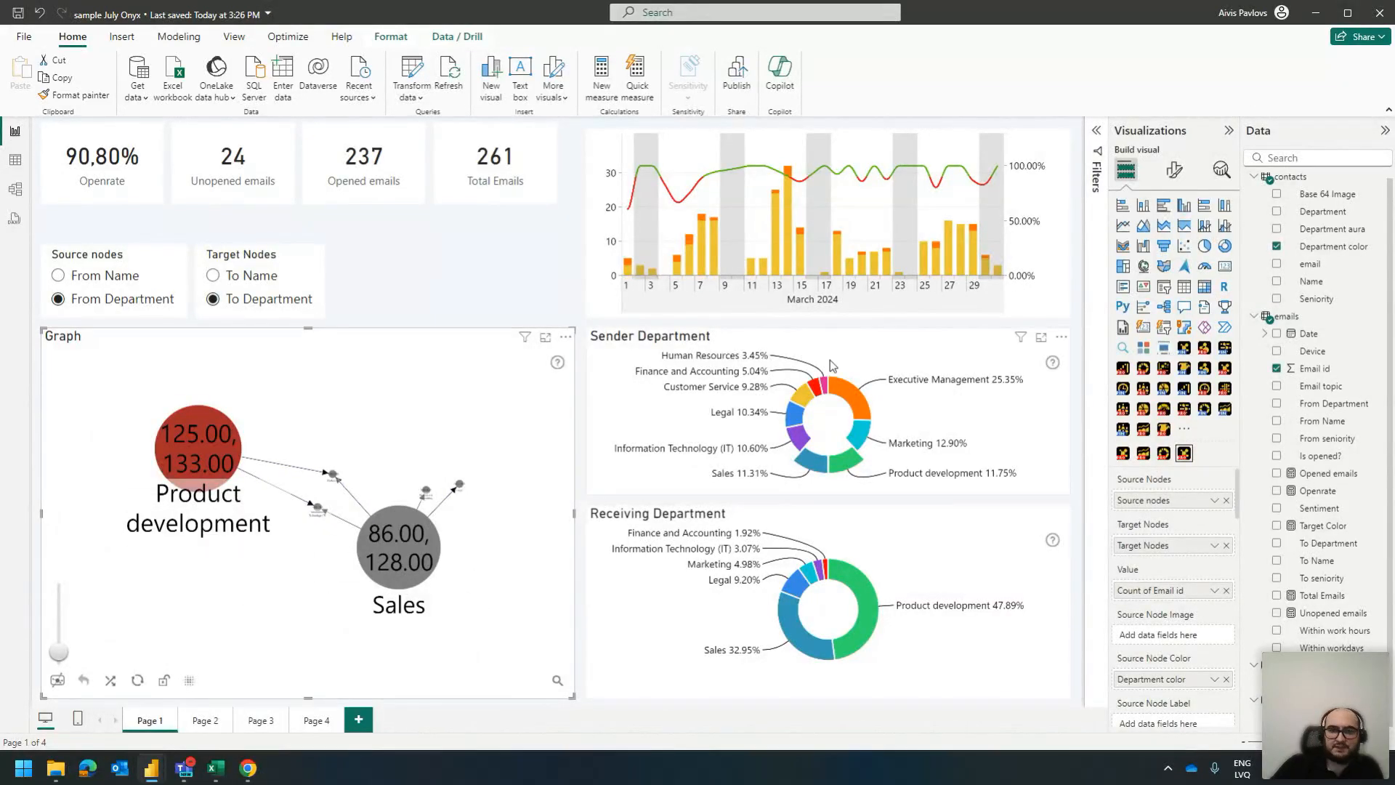
Add Customer Service to the Sender Department selection and inspect the Information Technology (IT) node in the graph
ctrl+click(802, 394)
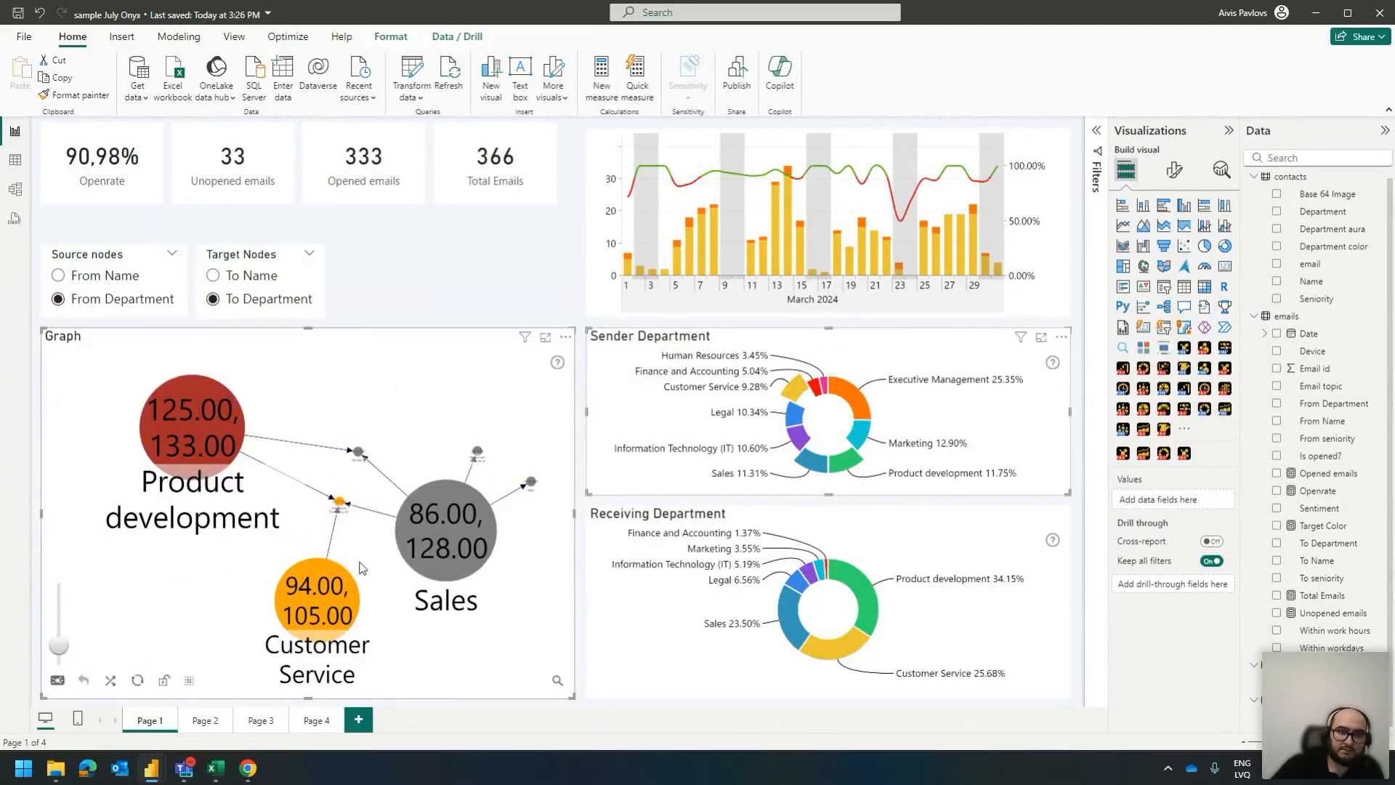
scroll(345, 505, up, 5)
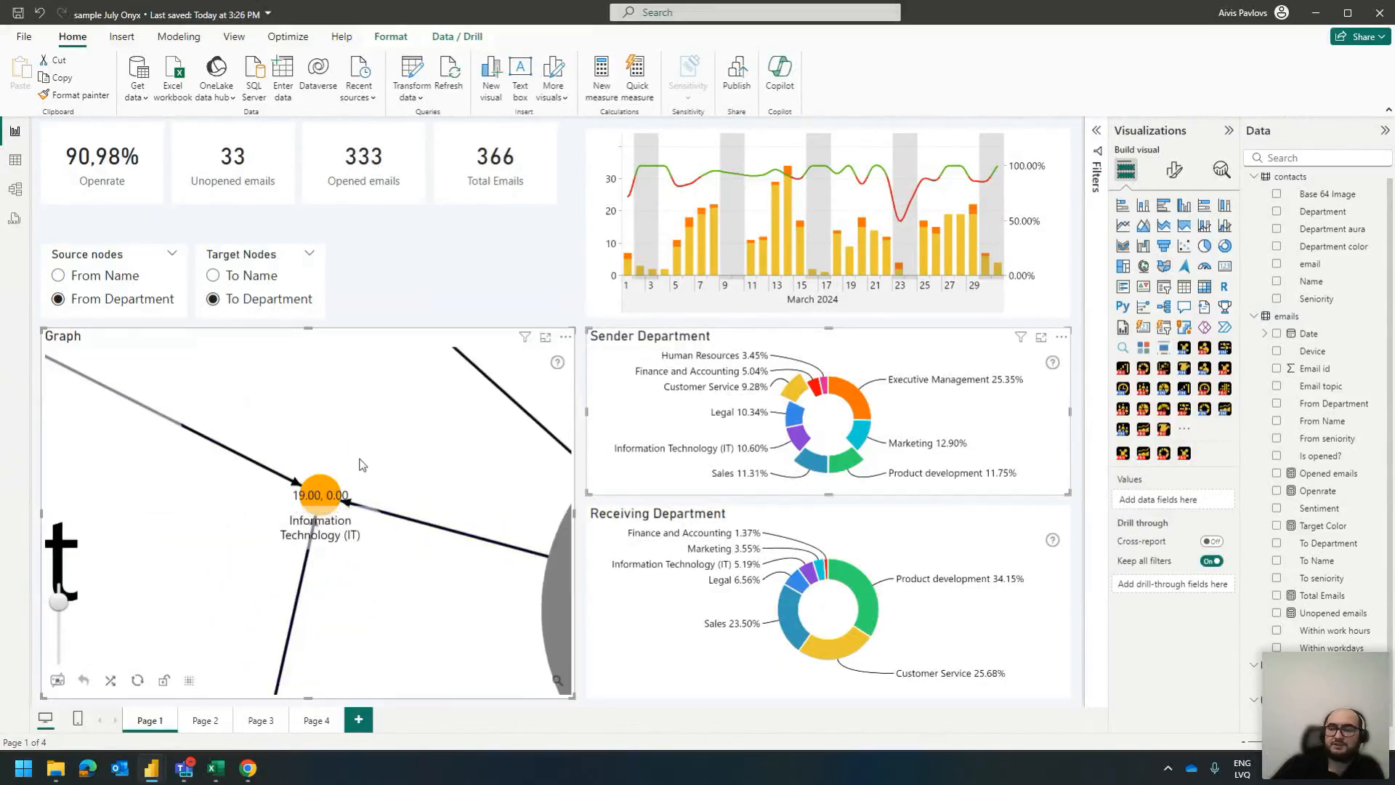
scroll(343, 587, down, 6)
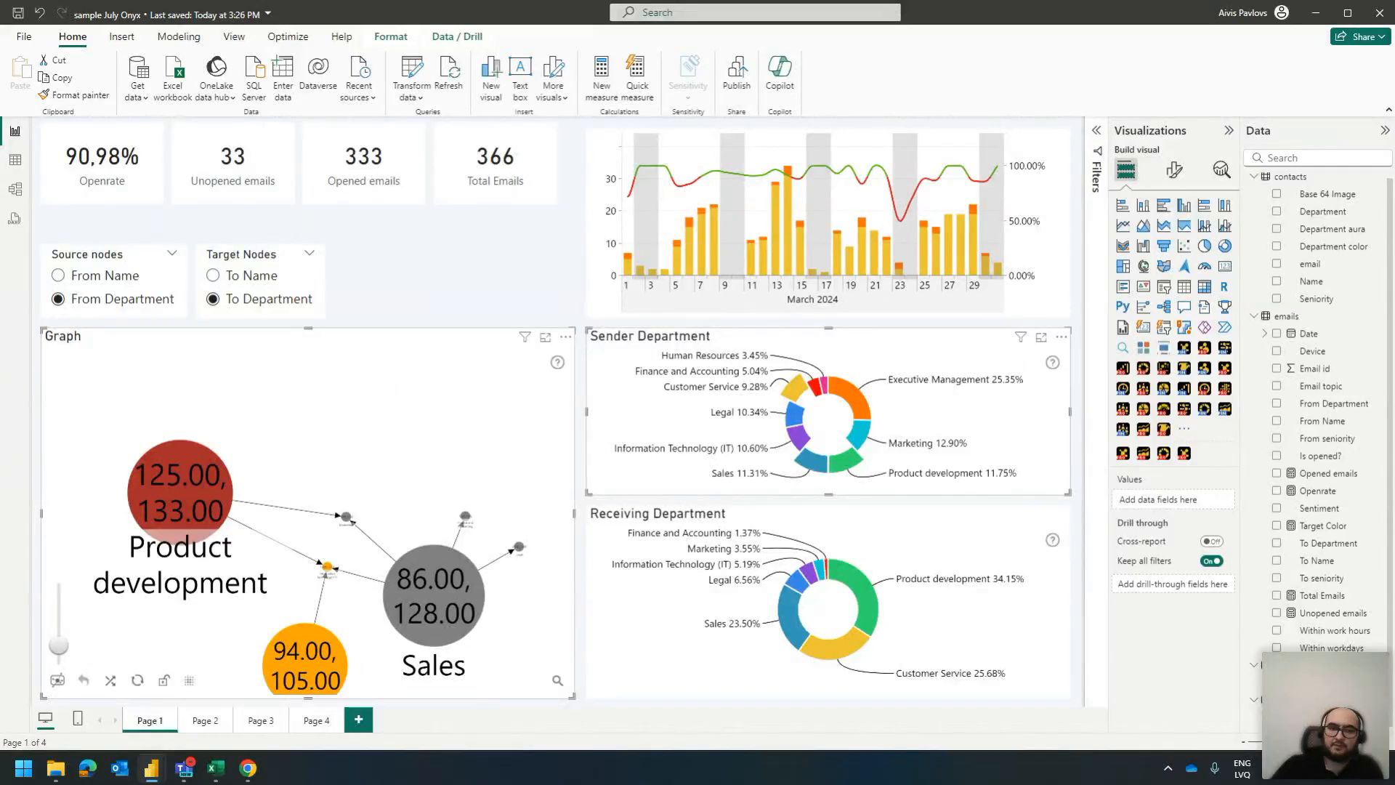
Set Source nodes to From Name and Target Nodes to To Name for the graph
click(468, 414)
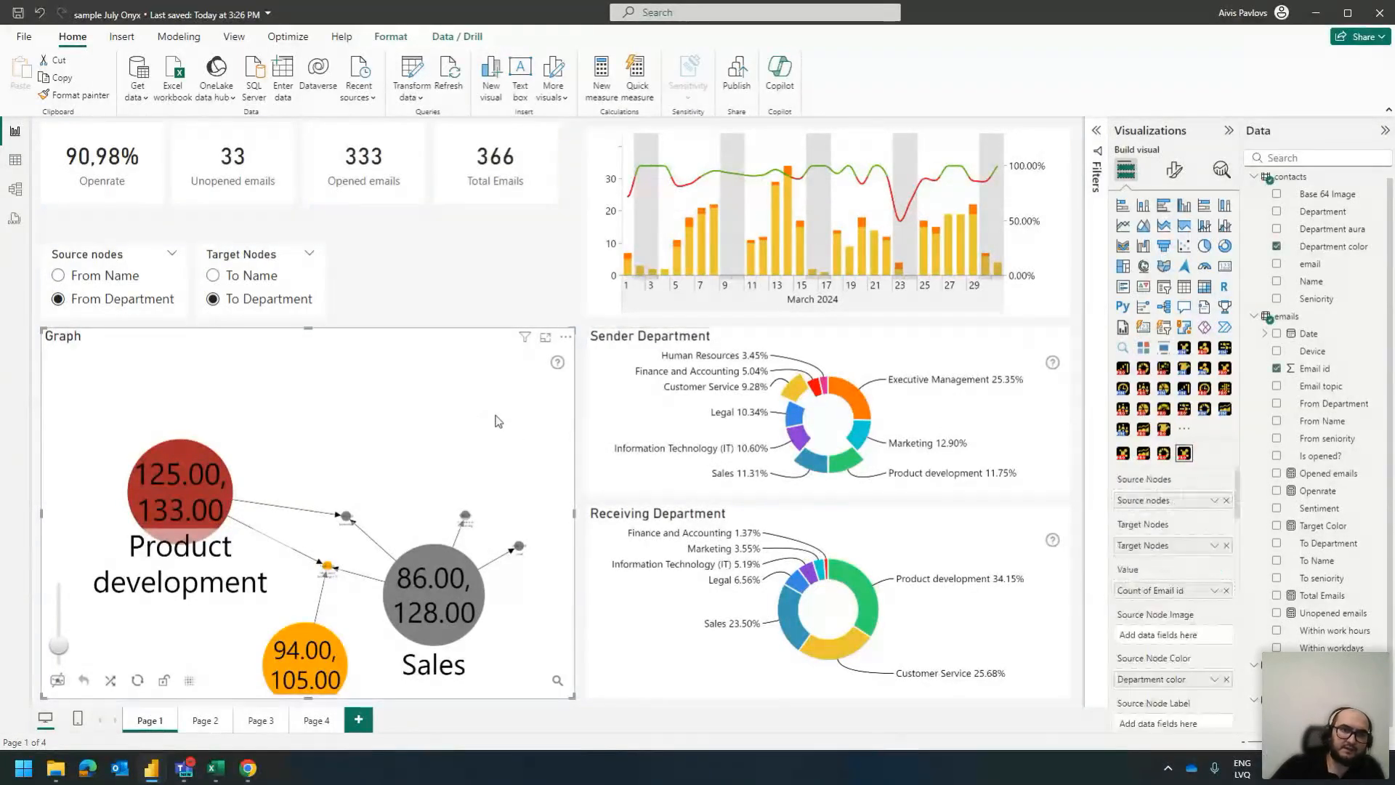
click(58, 275)
click(213, 276)
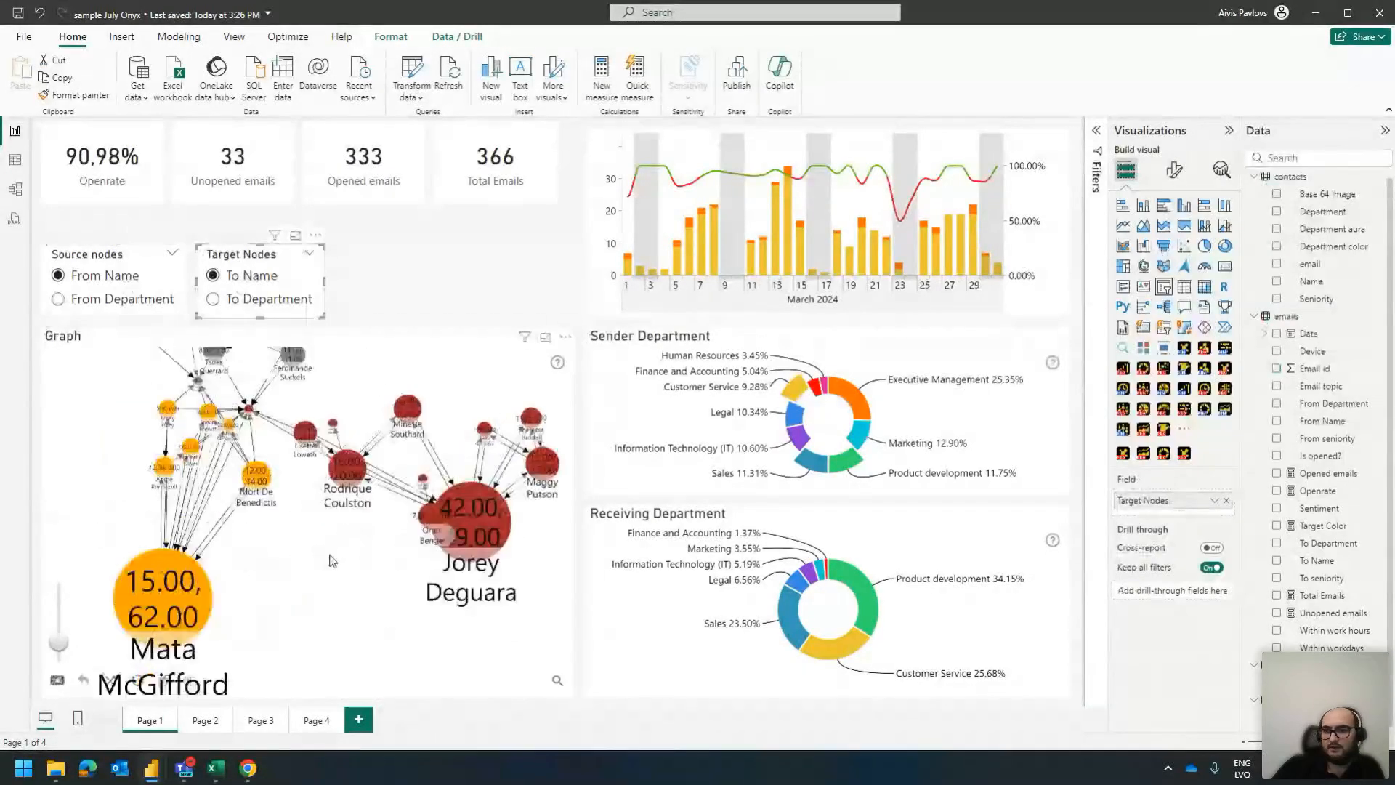
Assign the contacts table's Base 64 Image field to the graph's Source Node Image
click(429, 463)
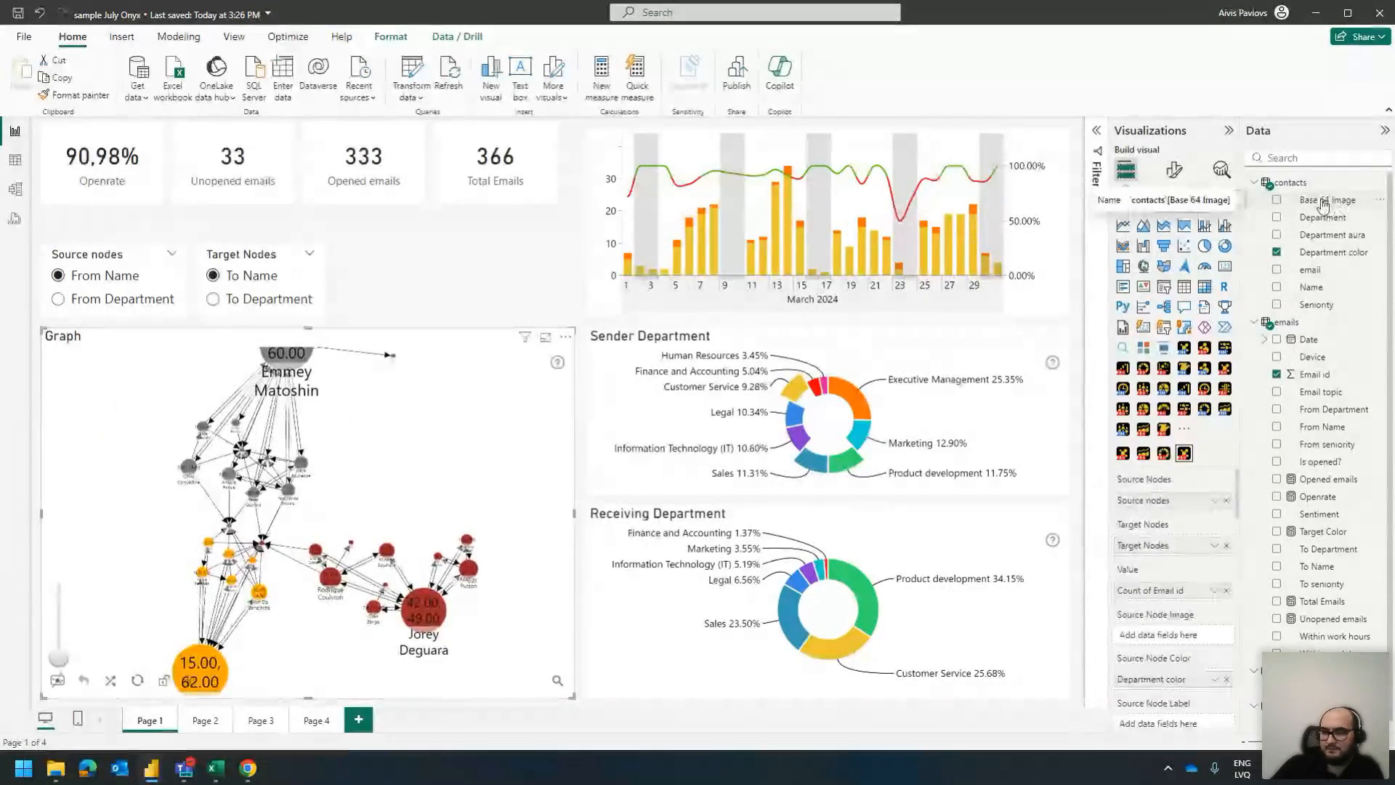
scroll(1162, 523, down, 2)
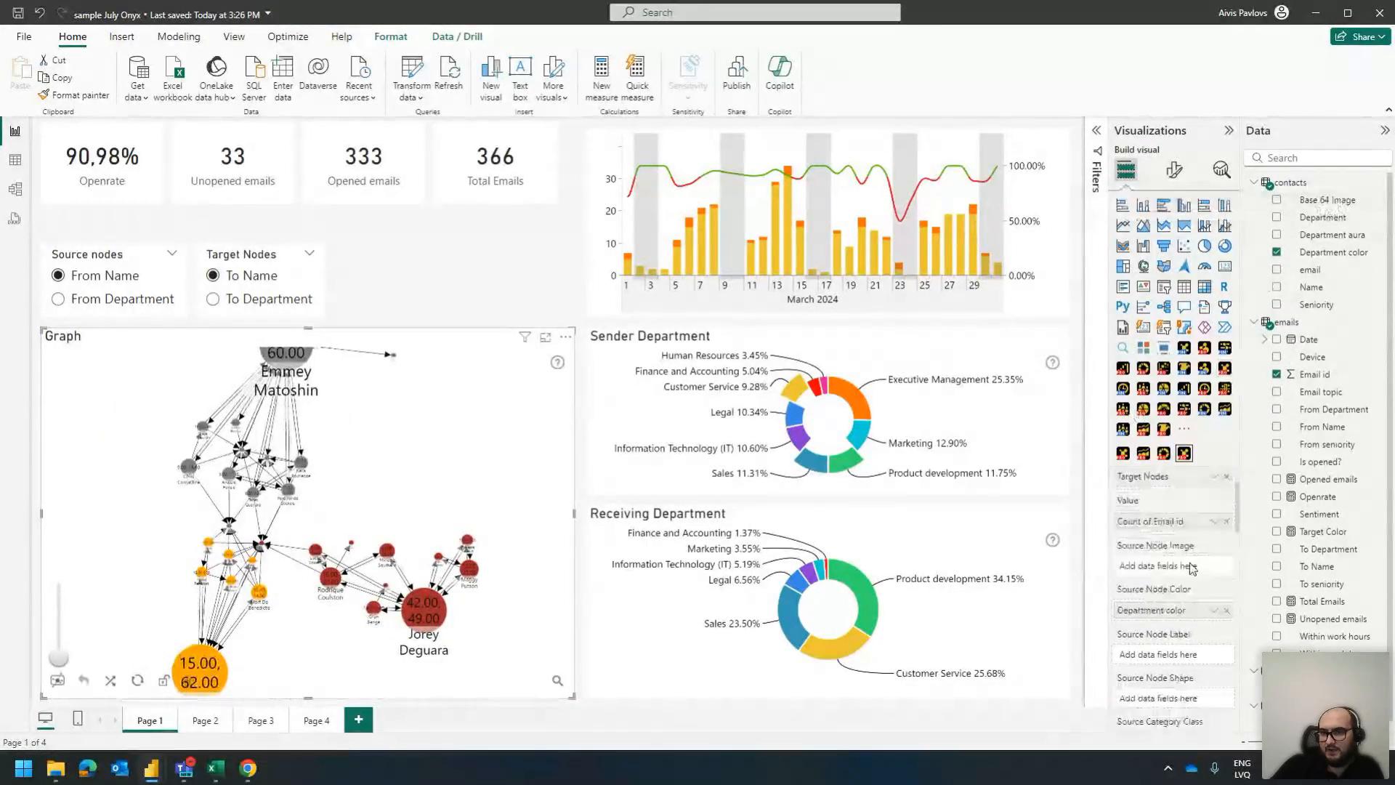
drag(1328, 202, 1160, 570)
Add the Base 64 Image field to the graph again and assign it to Target Node Image
scroll(1172, 574, down, 5)
scroll(1172, 574, down, 8)
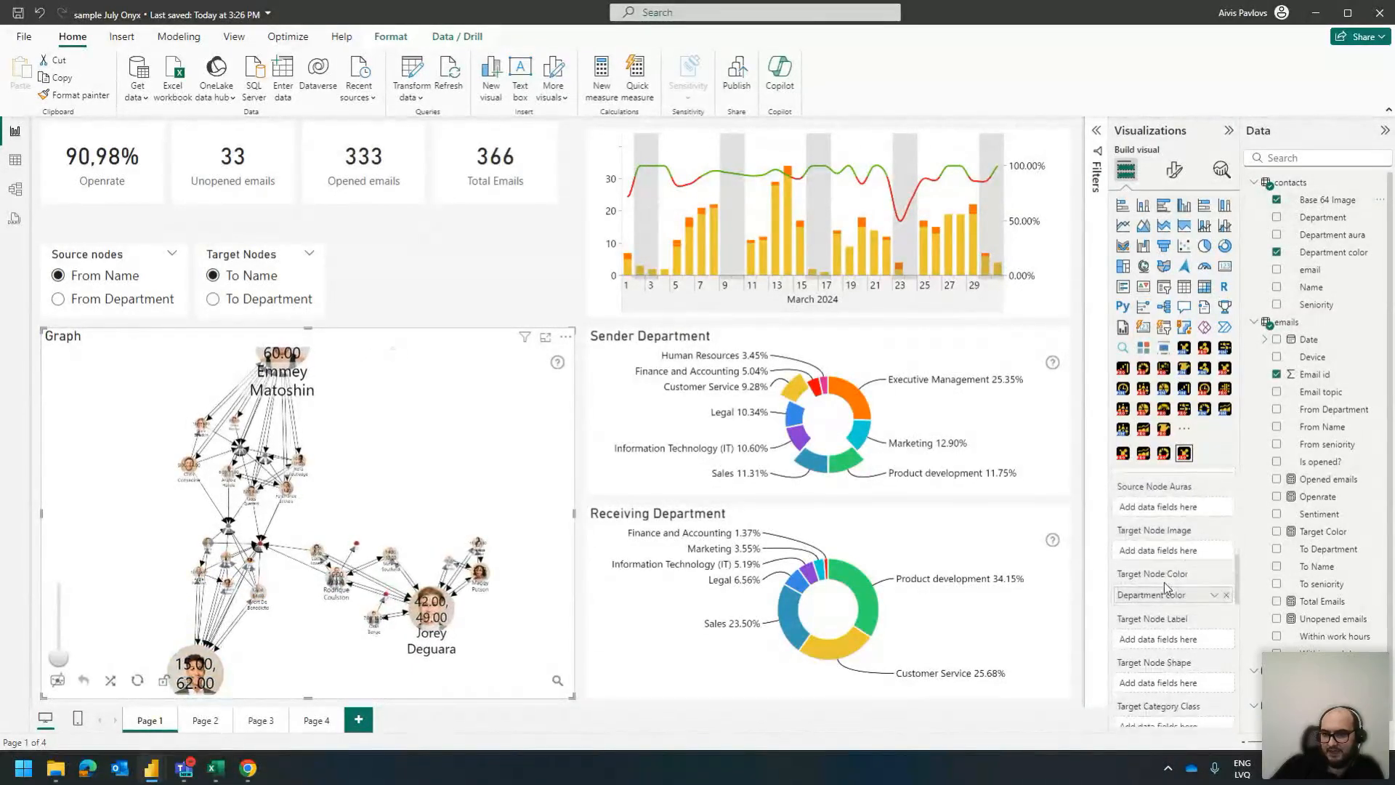
scroll(1183, 557, up, 4)
scroll(1183, 553, up, 4)
scroll(1189, 556, down, 4)
scroll(1195, 559, down, 2)
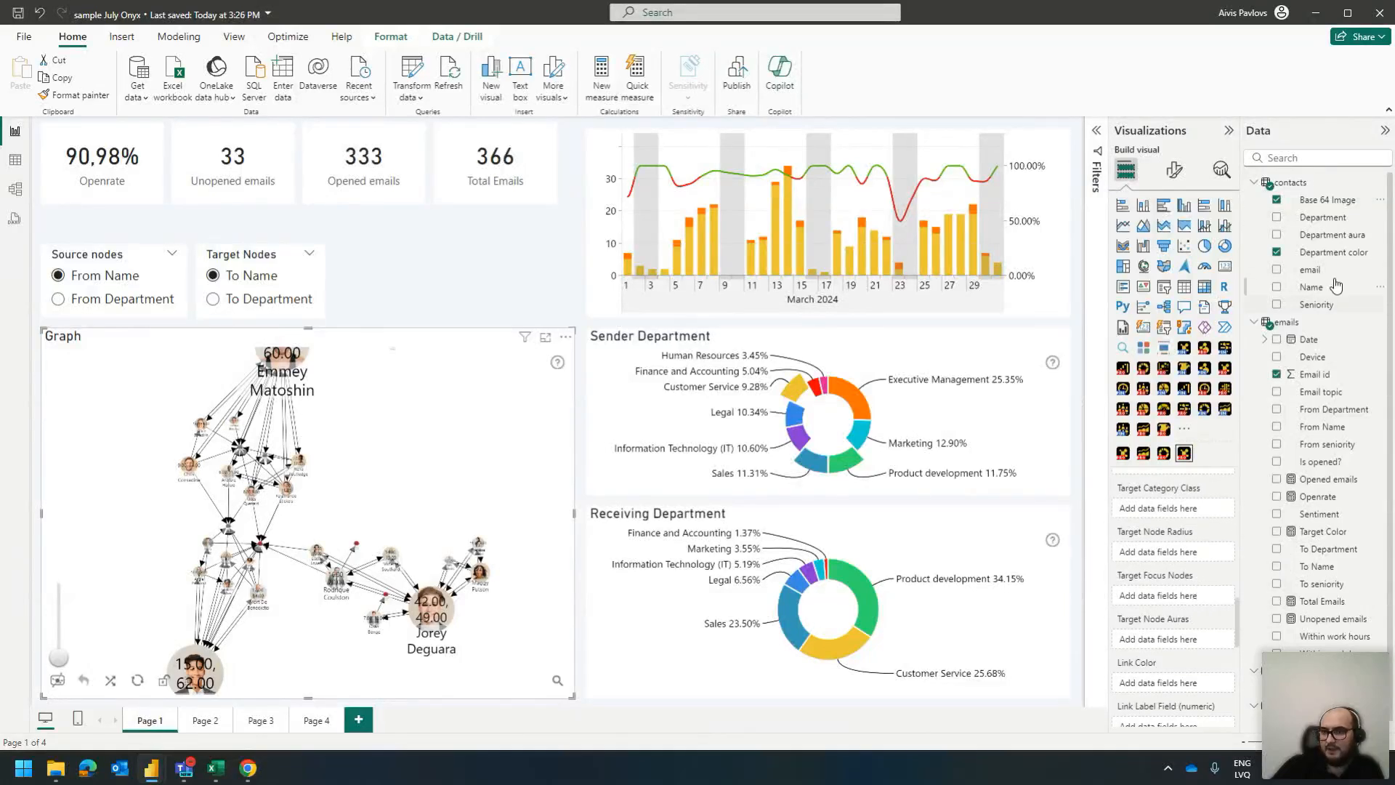
drag(1335, 203, 1198, 555)
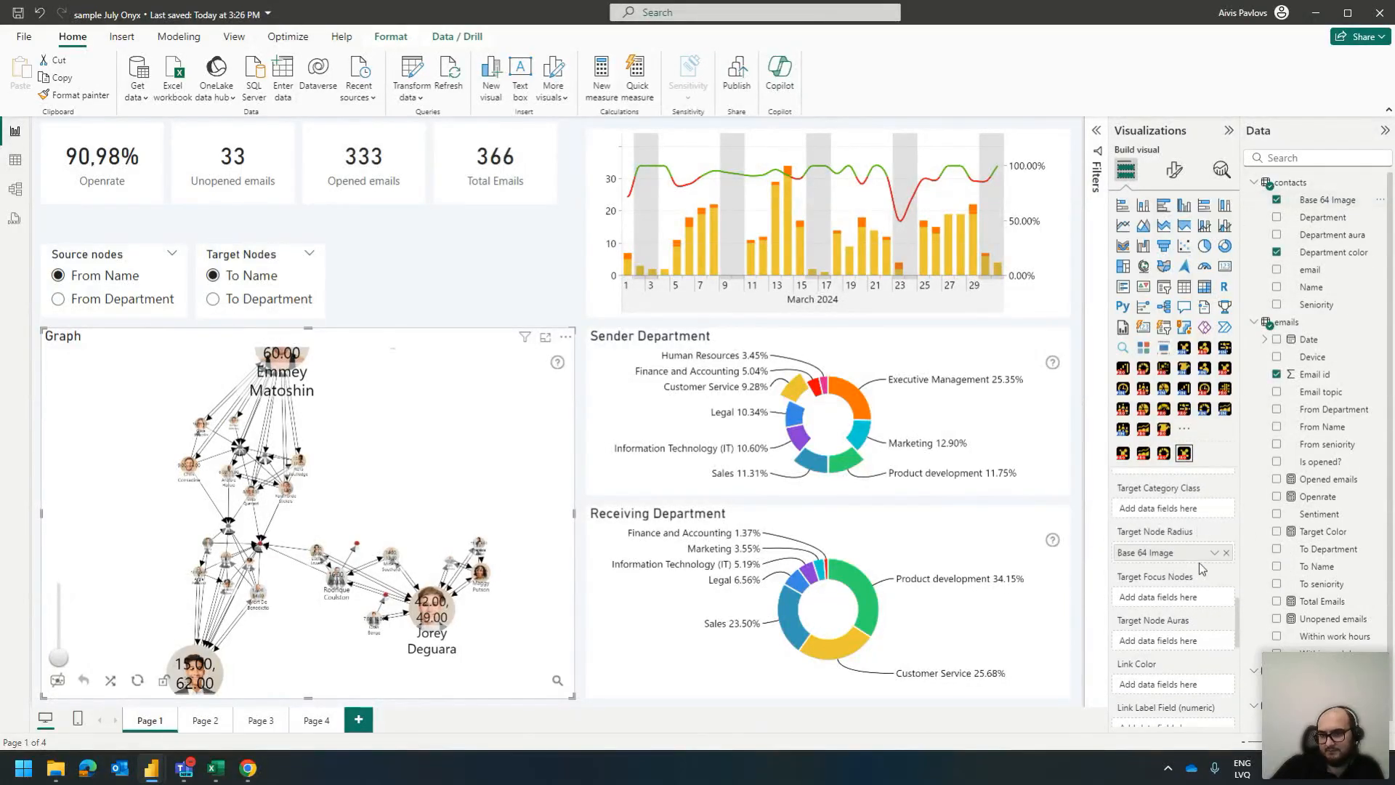
click(1214, 556)
mouse_move(1268, 592)
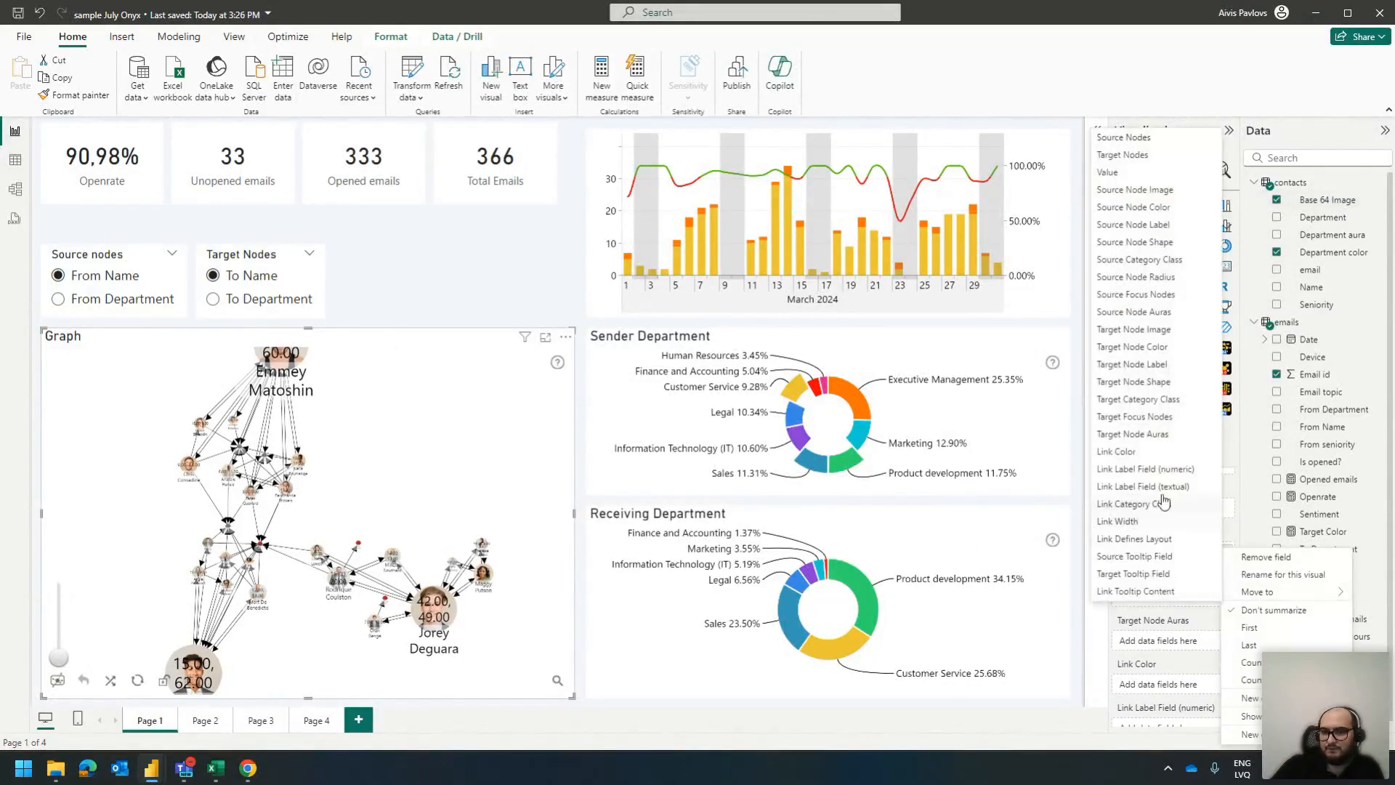
click(1163, 329)
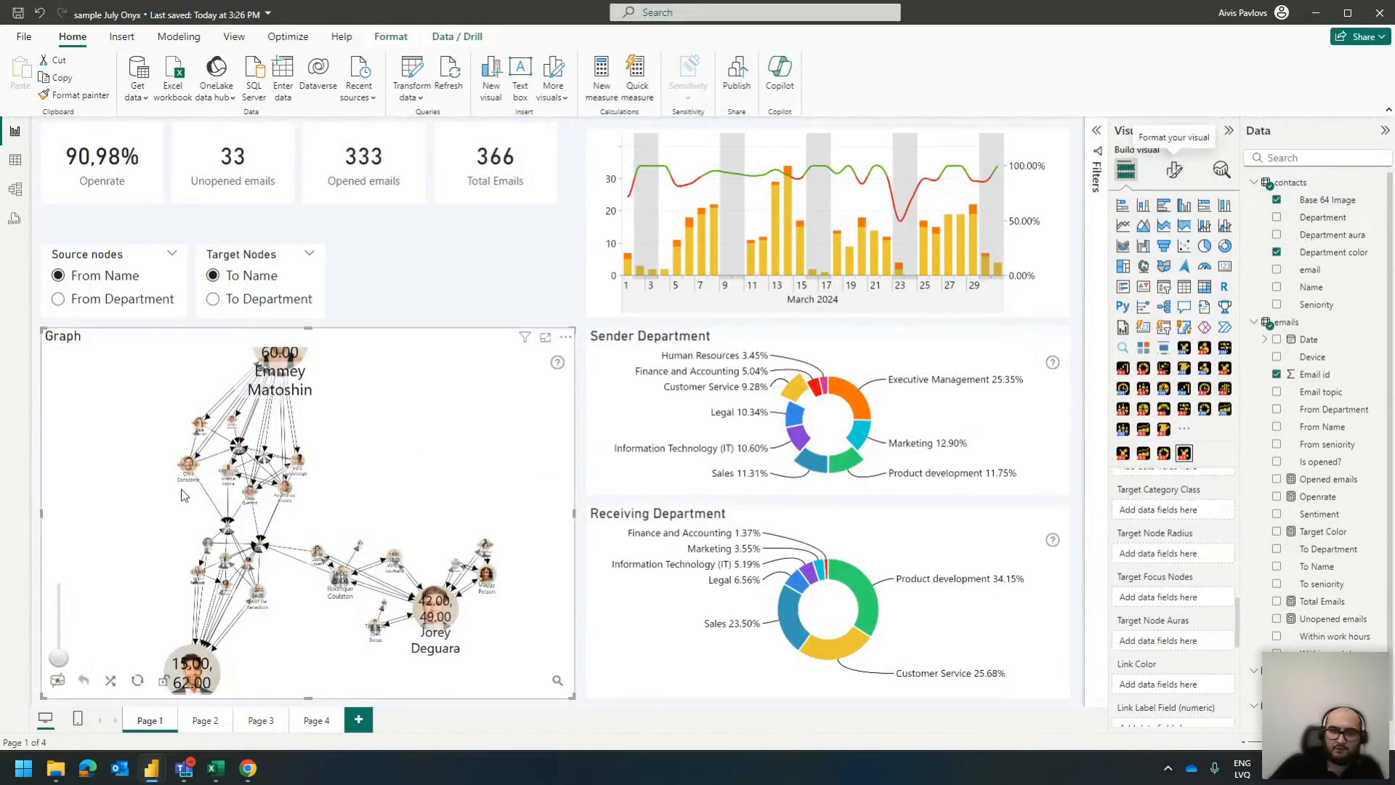
Set the default node category's Value Label Position to Outside, check the node labels, and fit the whole graph in its visual
drag(424, 528, 412, 450)
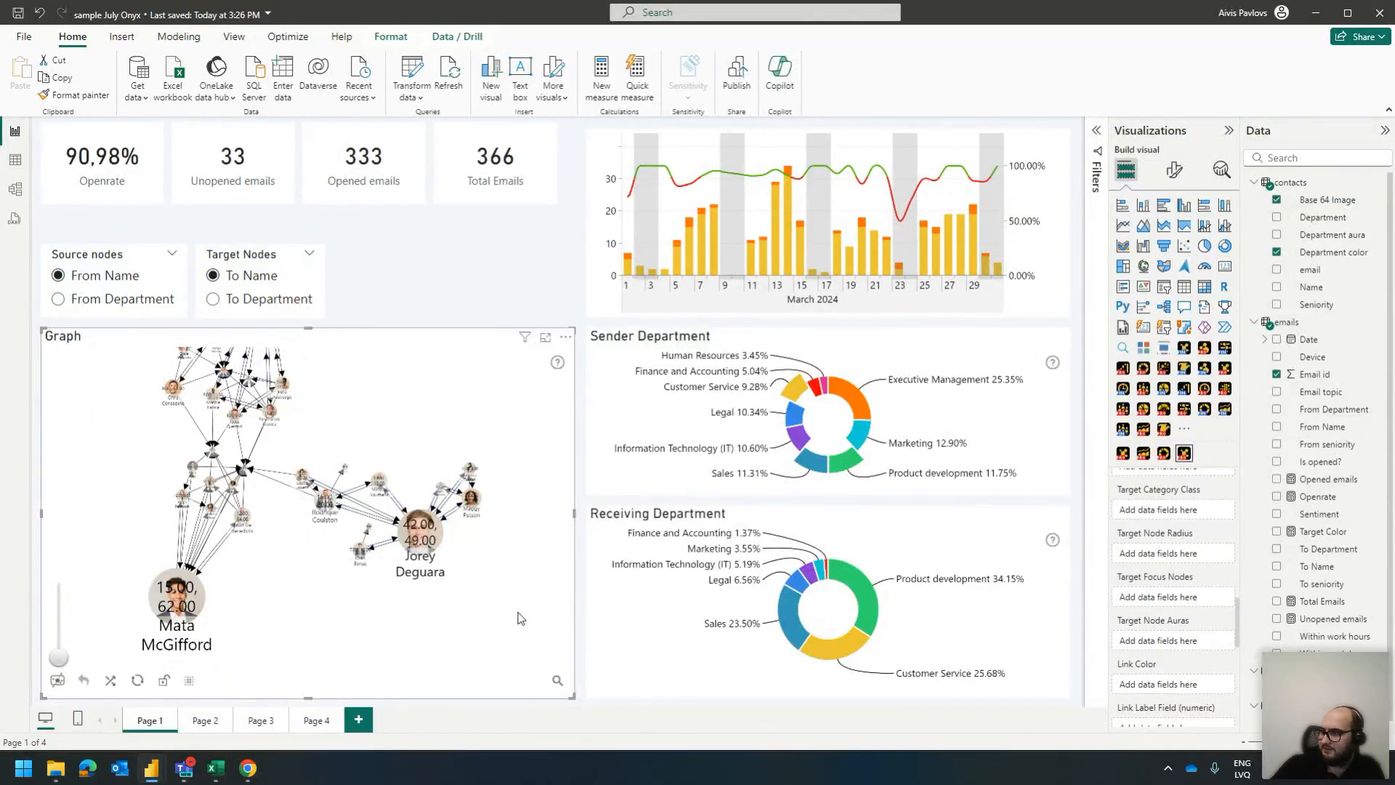
click(1175, 171)
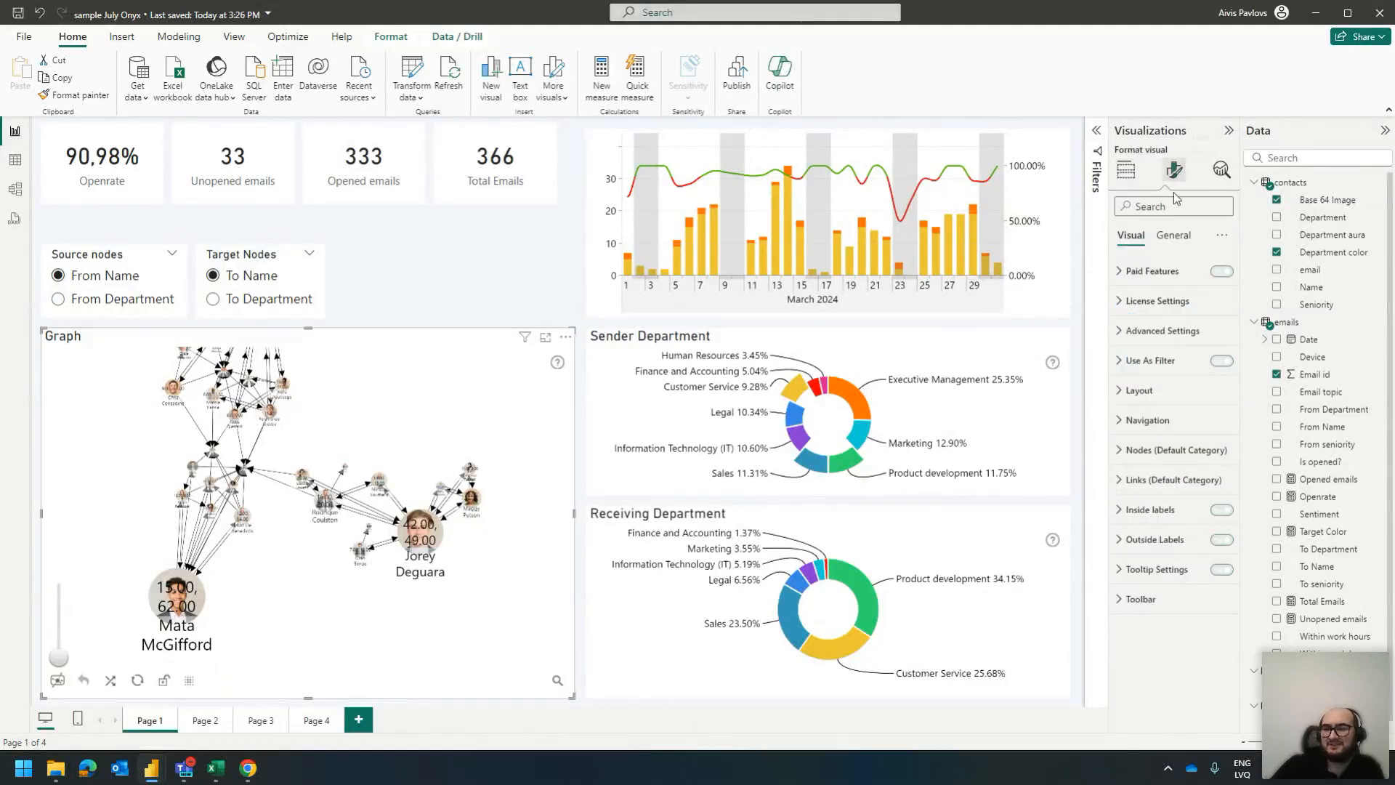
click(1197, 452)
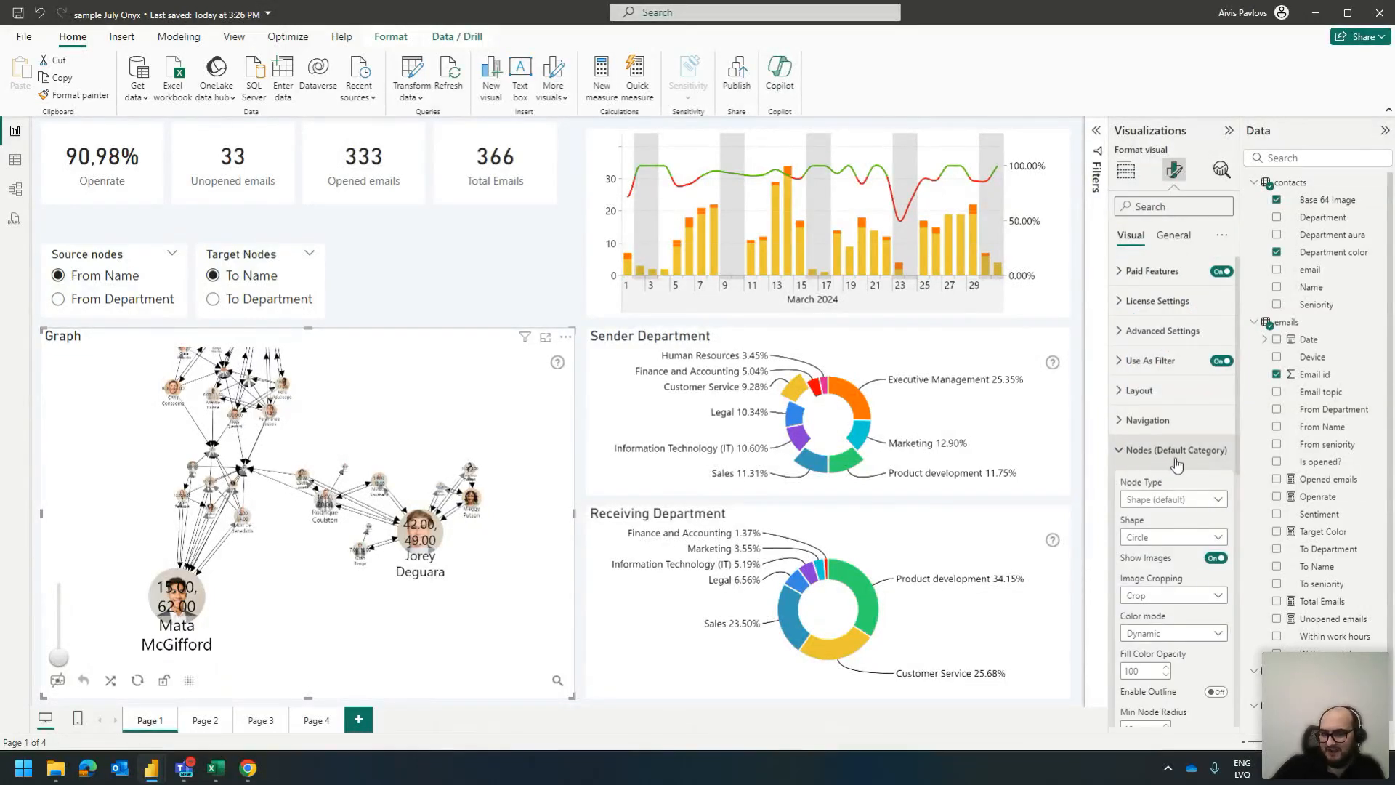
scroll(1175, 457, down, 5)
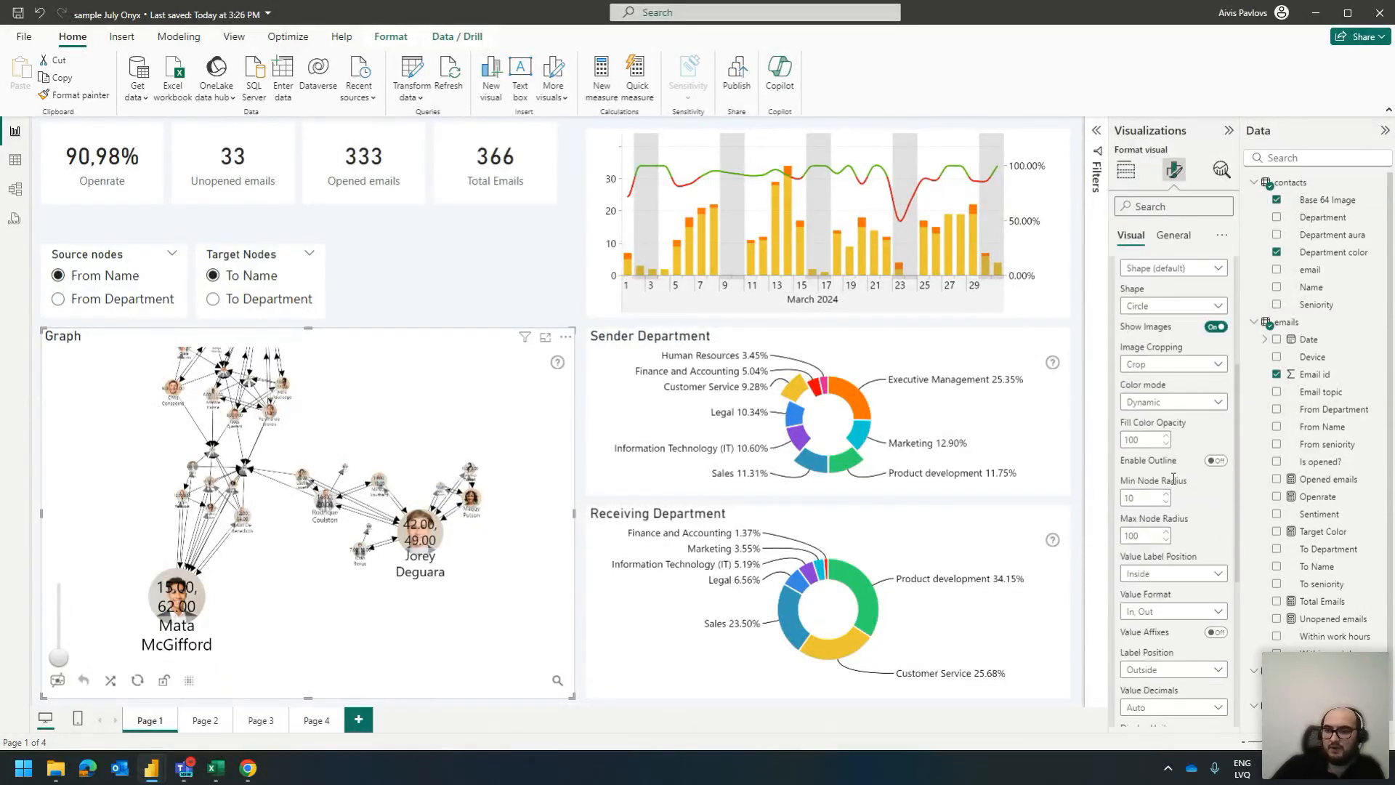
click(1160, 442)
click(1161, 482)
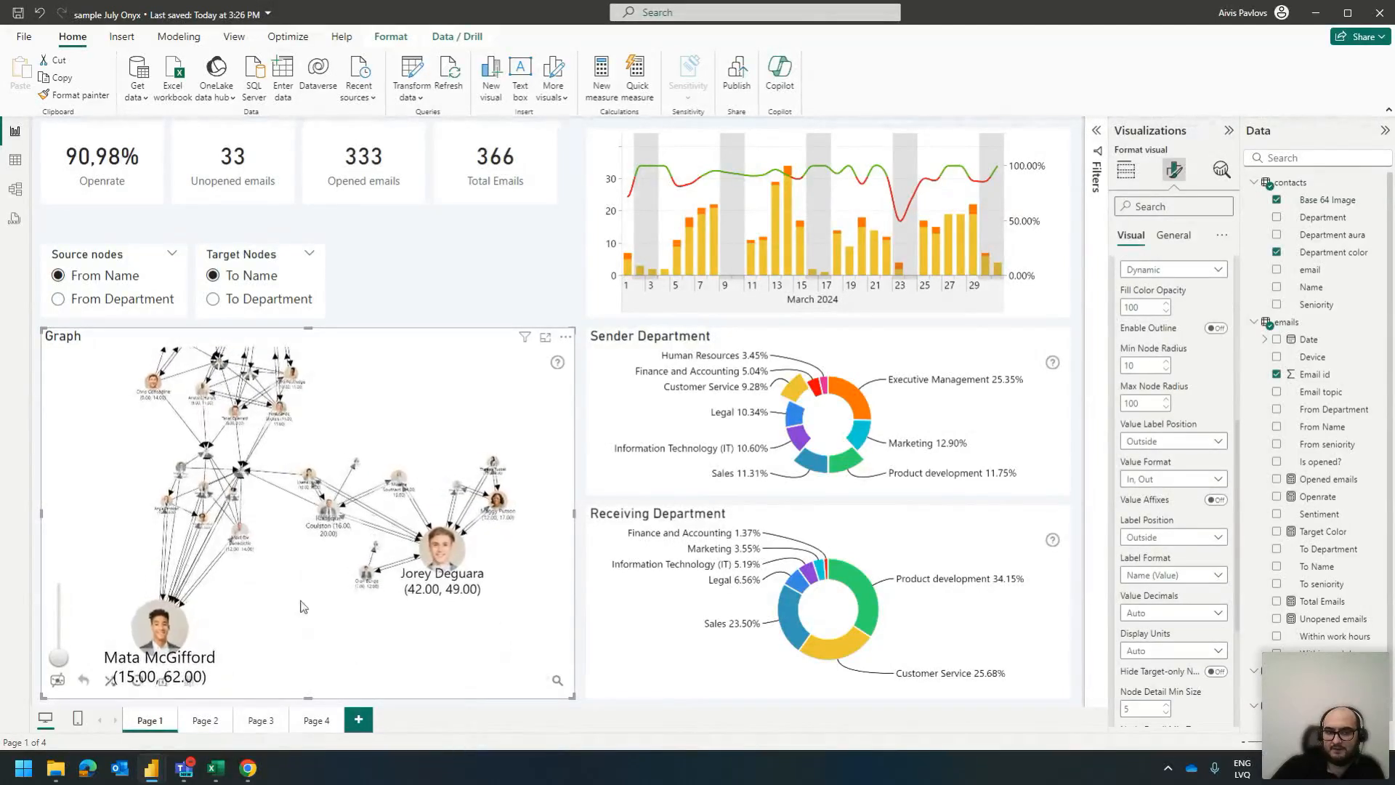
scroll(294, 550, up, 4)
scroll(312, 549, down, 4)
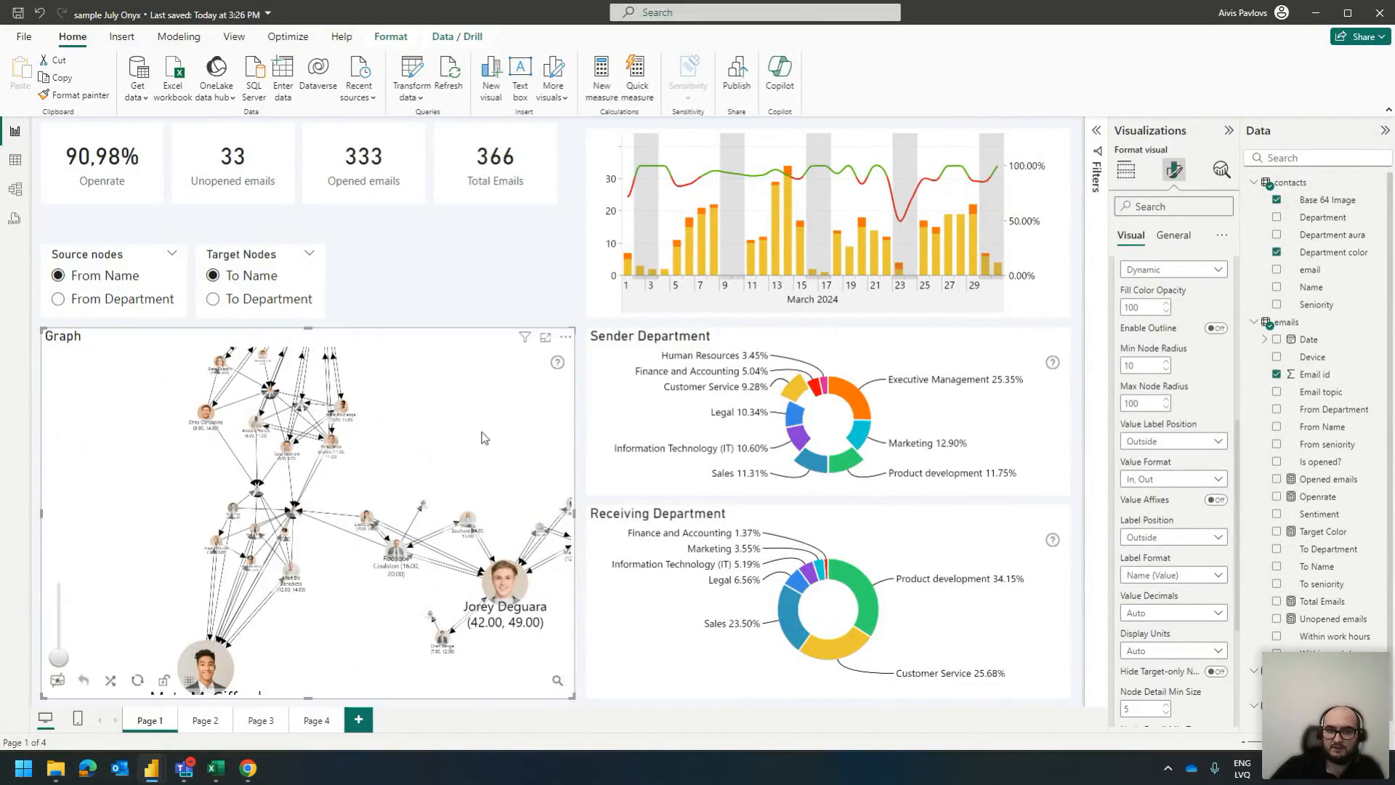
drag(484, 437, 397, 455)
click(57, 680)
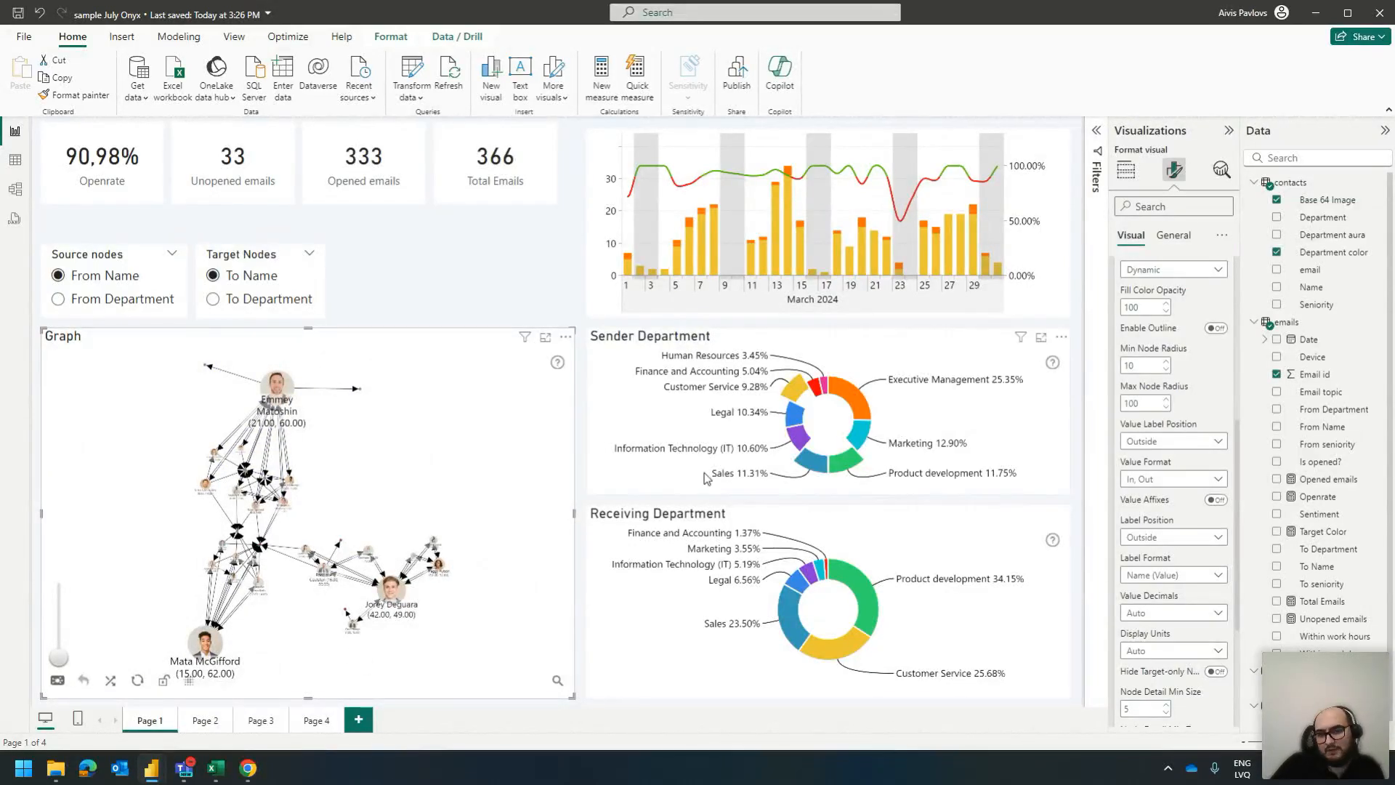
Set the graph's Min Node Radius to 50 and rerun the node layout
scroll(1144, 349, up, 2)
click(1139, 436)
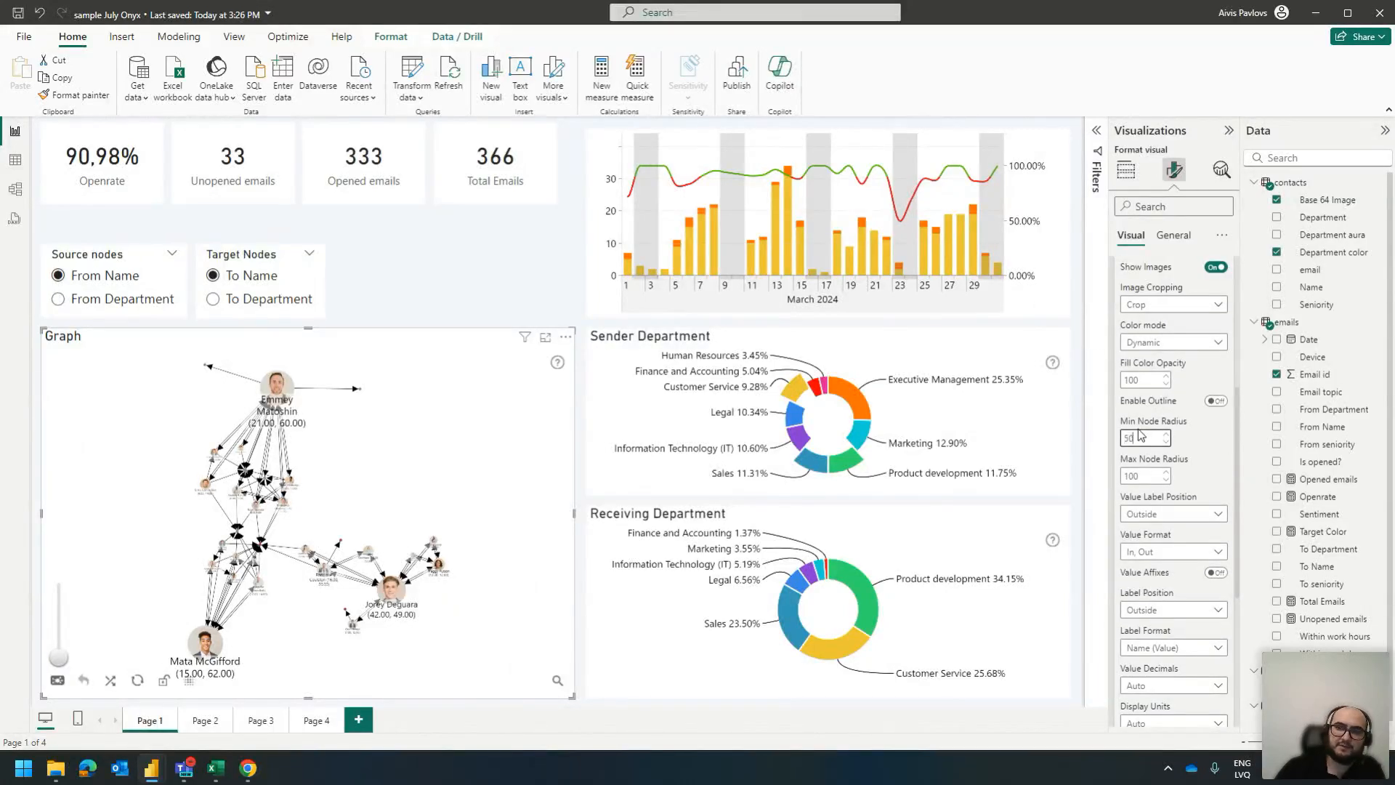
click(136, 682)
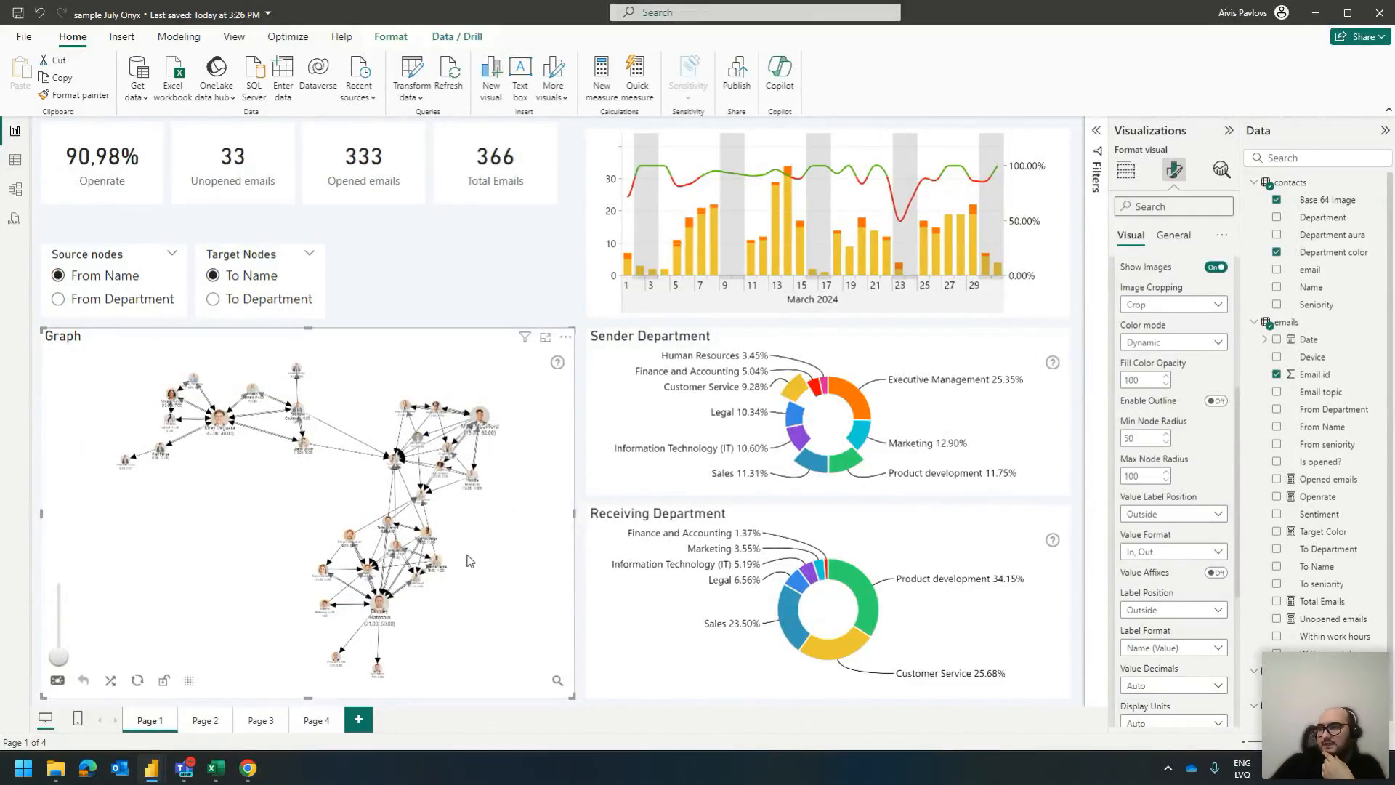
Set the graph's Min Node Radius to 100 and rerun the node layout
scroll(464, 551, up, 5)
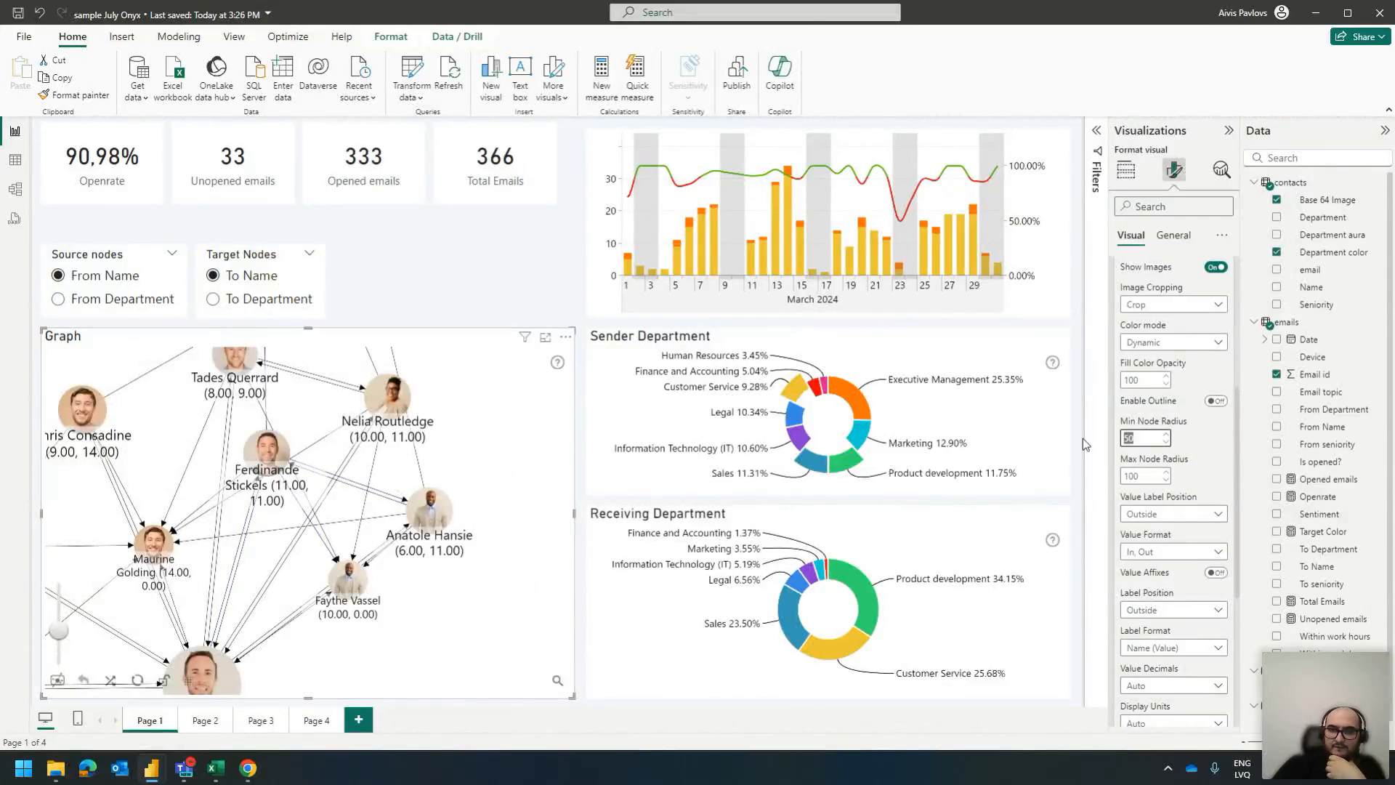
drag(545, 442, 593, 455)
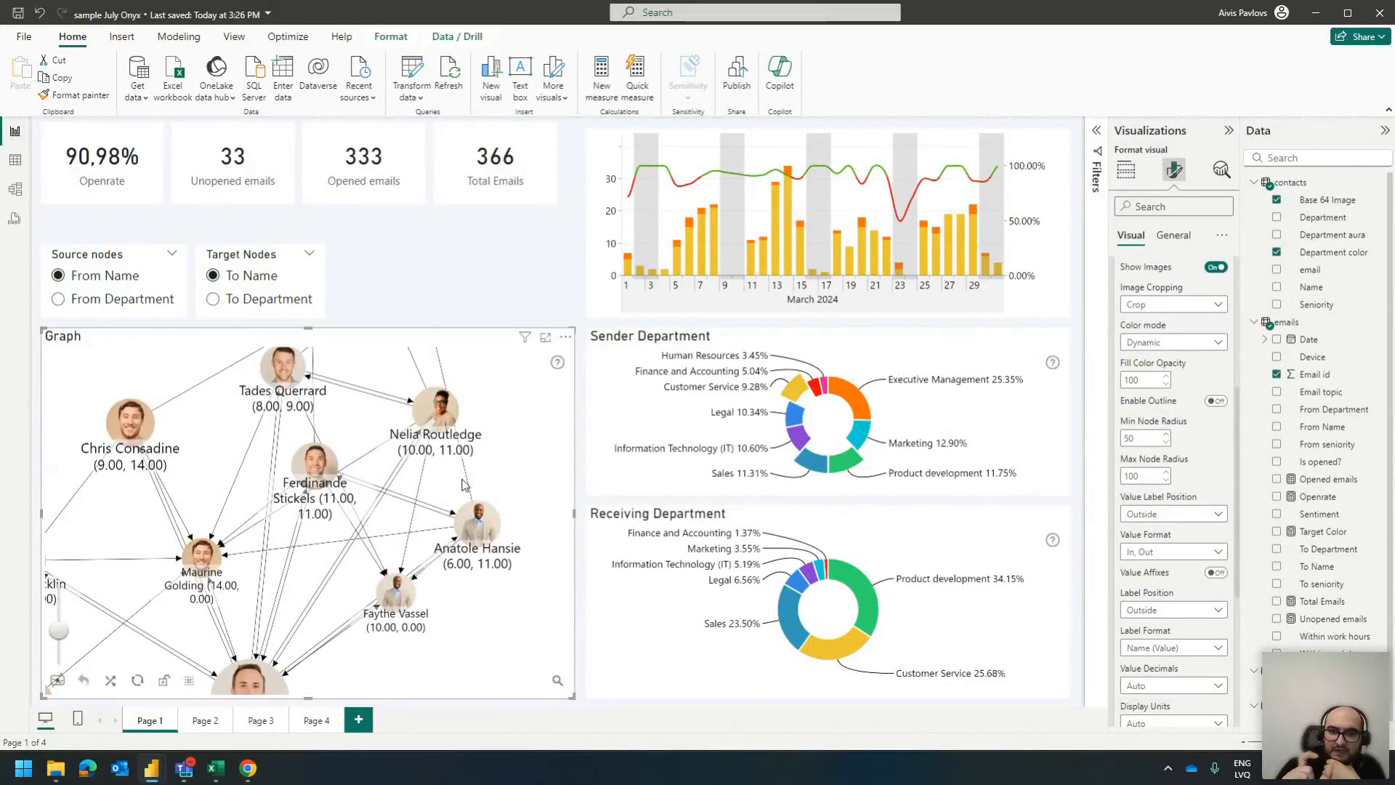
double_click(1137, 439)
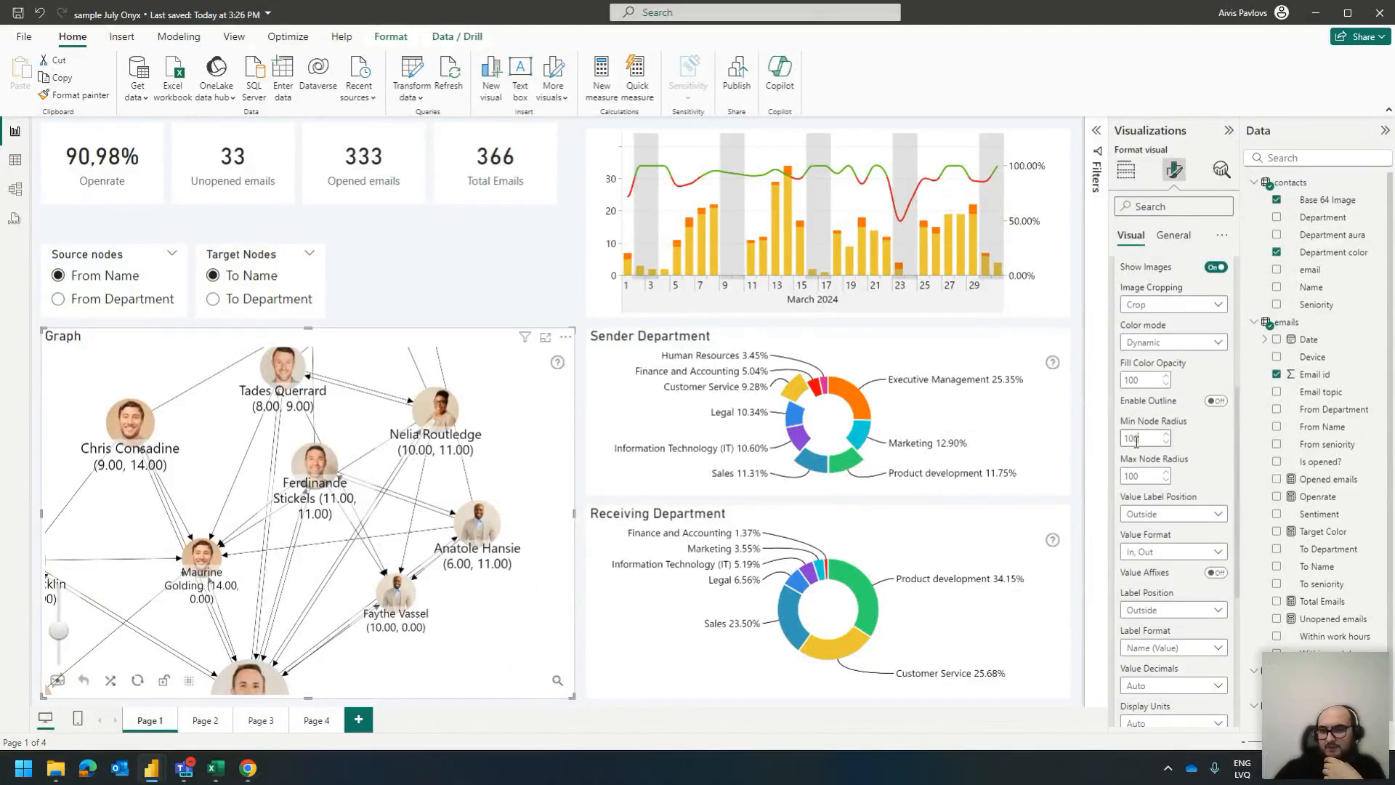
scroll(483, 492, down, 5)
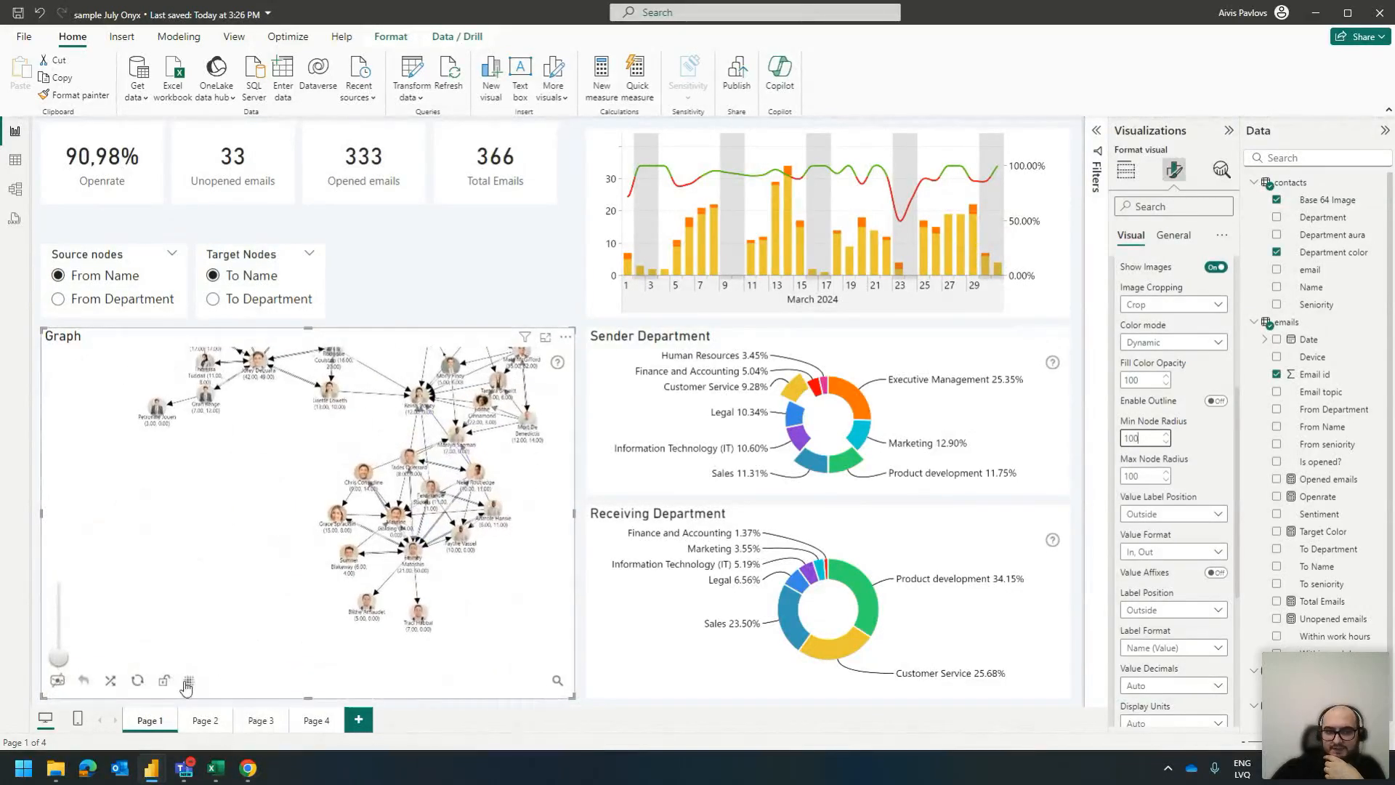
click(137, 680)
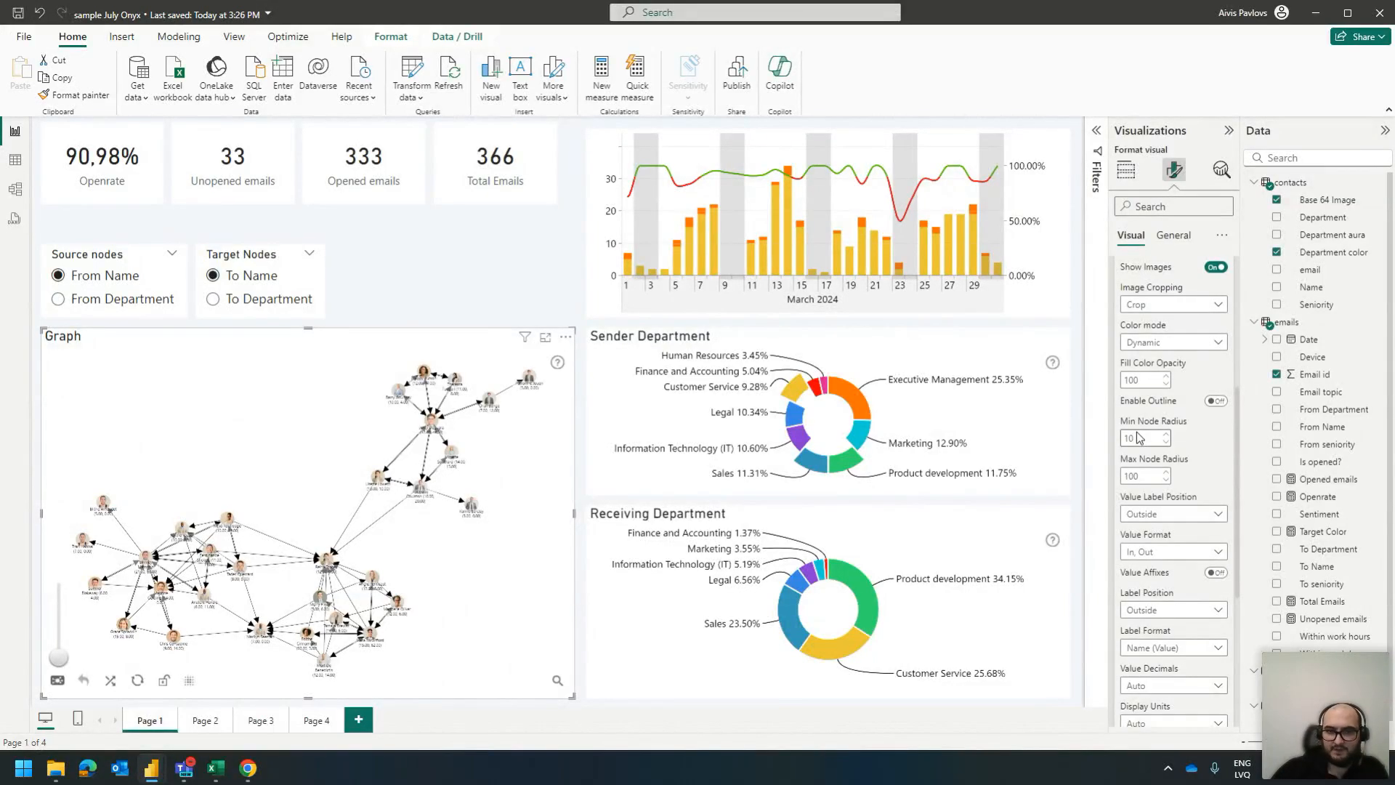
Set the graph's Min Node Radius to 10, rerun the node layout, and examine the node sizes
click(141, 683)
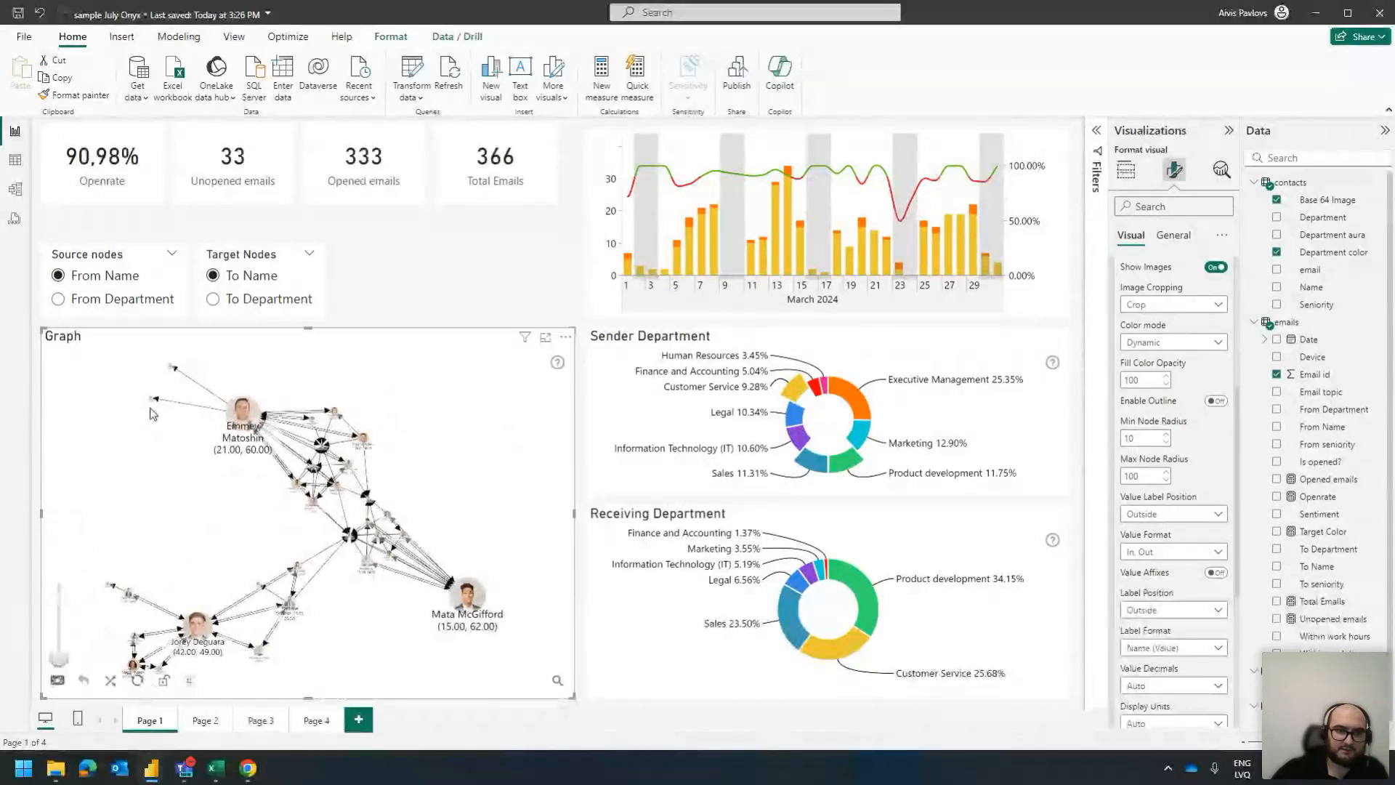
scroll(153, 413, up, 5)
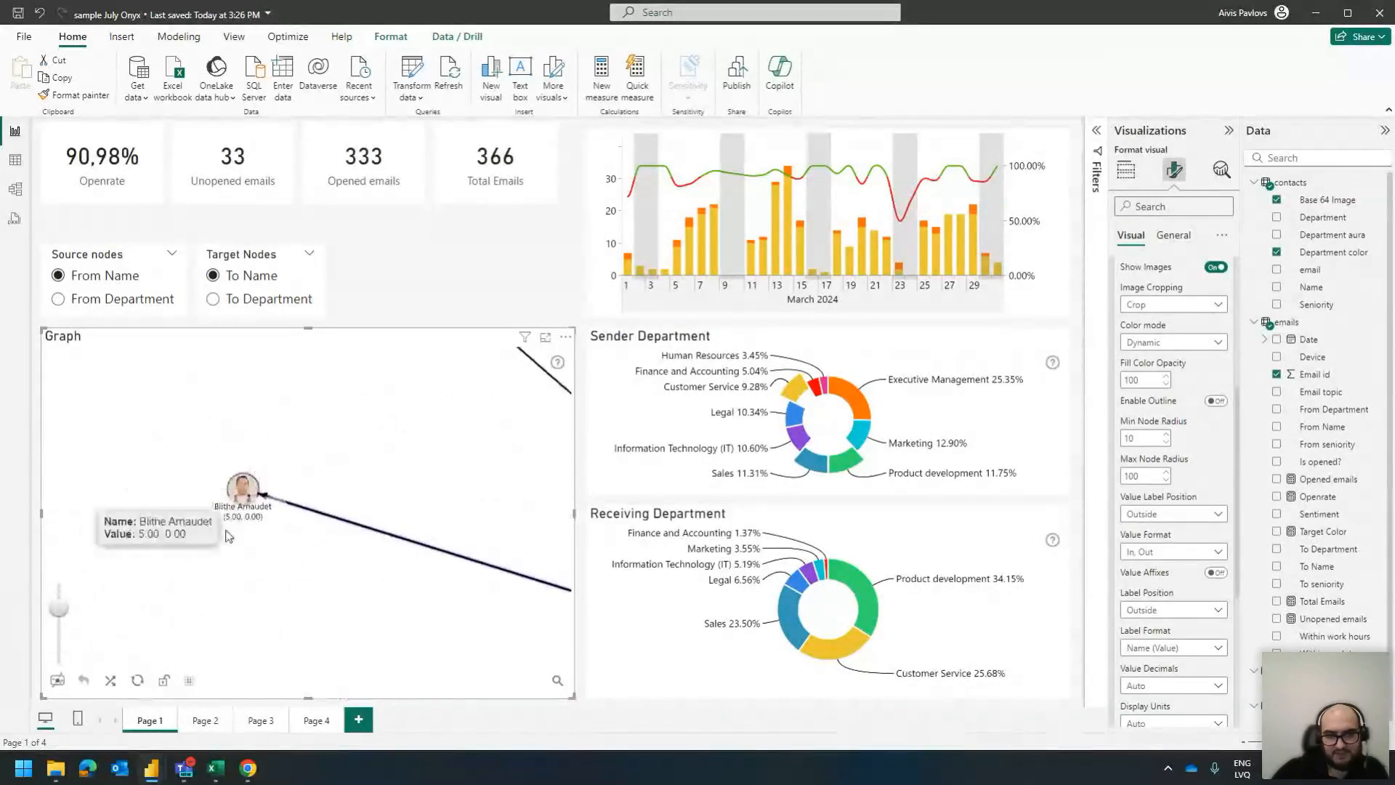
scroll(231, 533, down, 5)
mouse_move(283, 524)
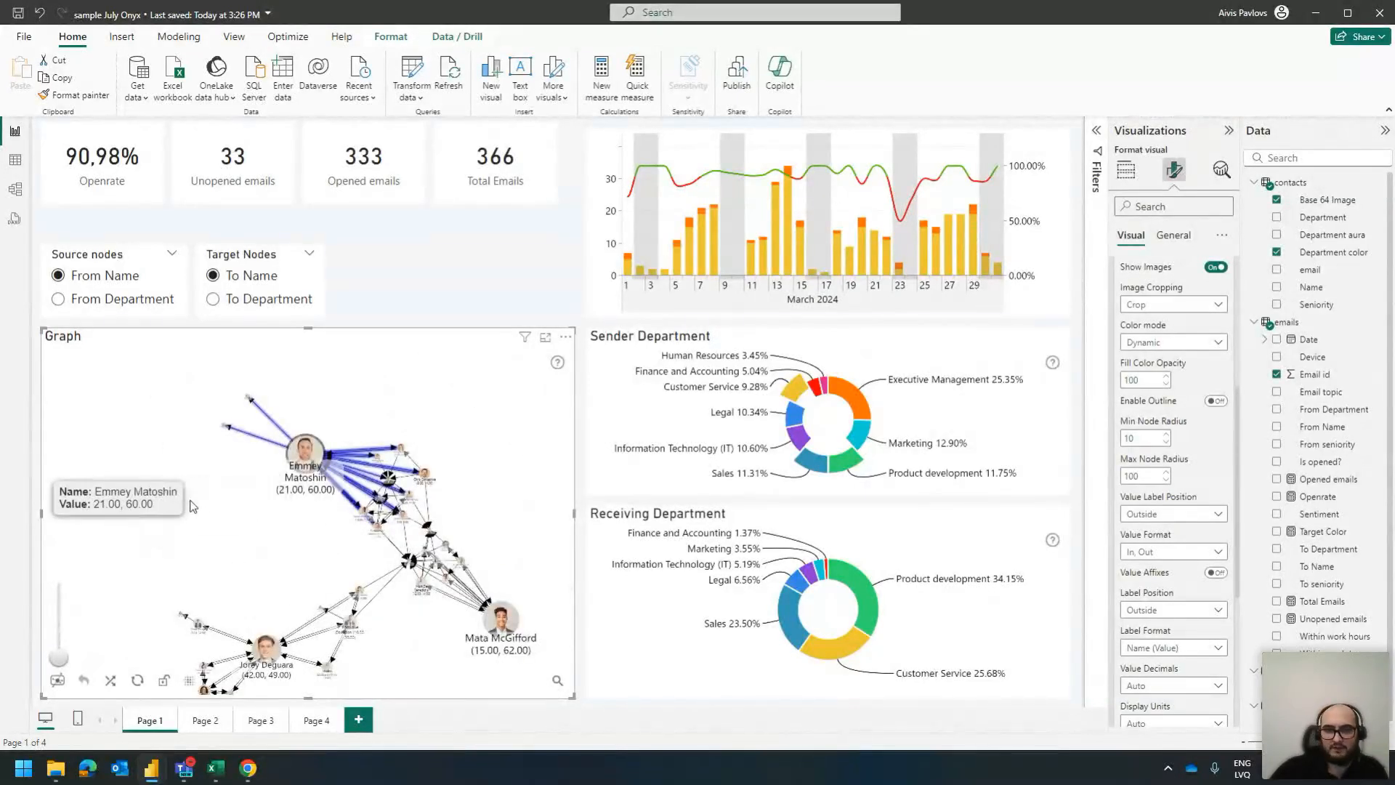
Cross-filter the dashboard by one large graph node, and clear the selections in the Sender Department donut and the graph
click(193, 507)
double_click(1144, 438)
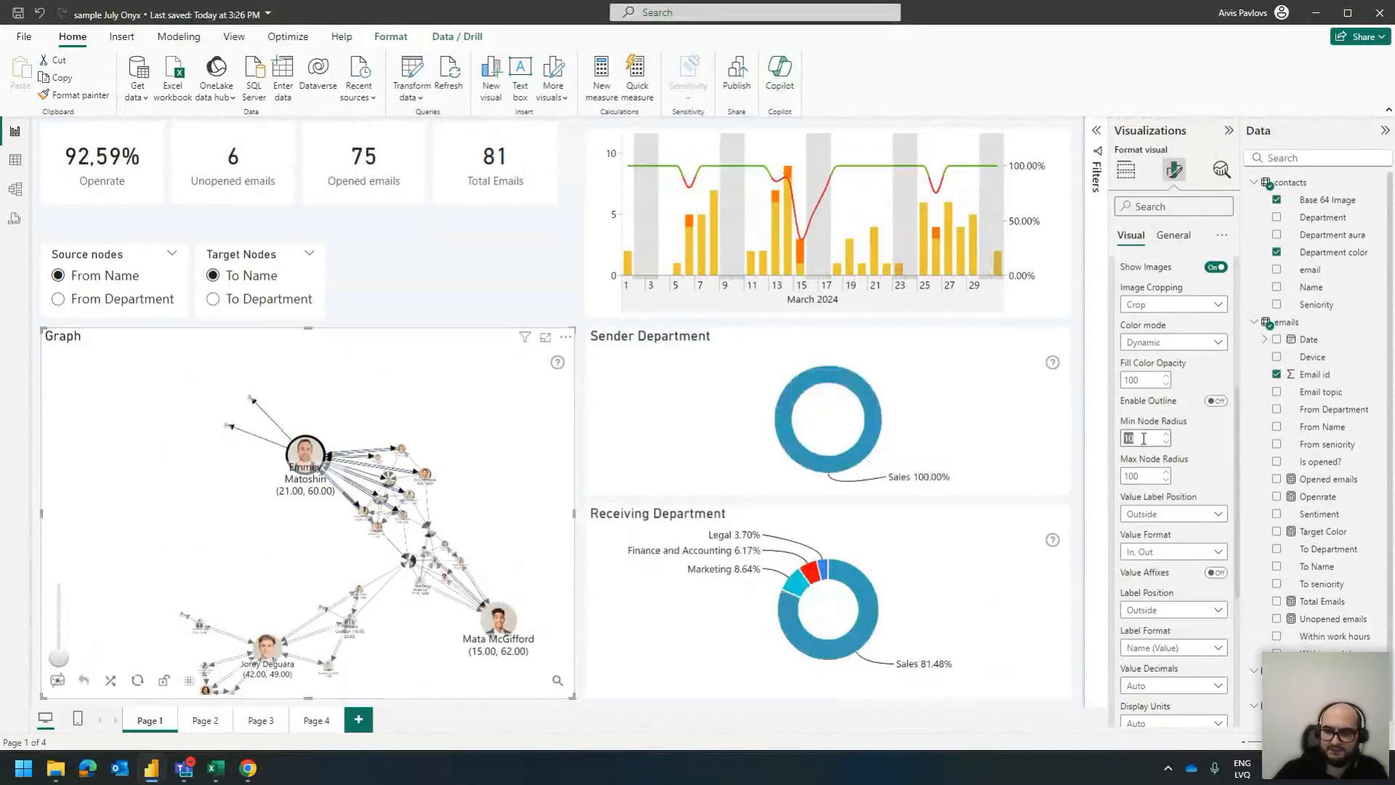
click(969, 434)
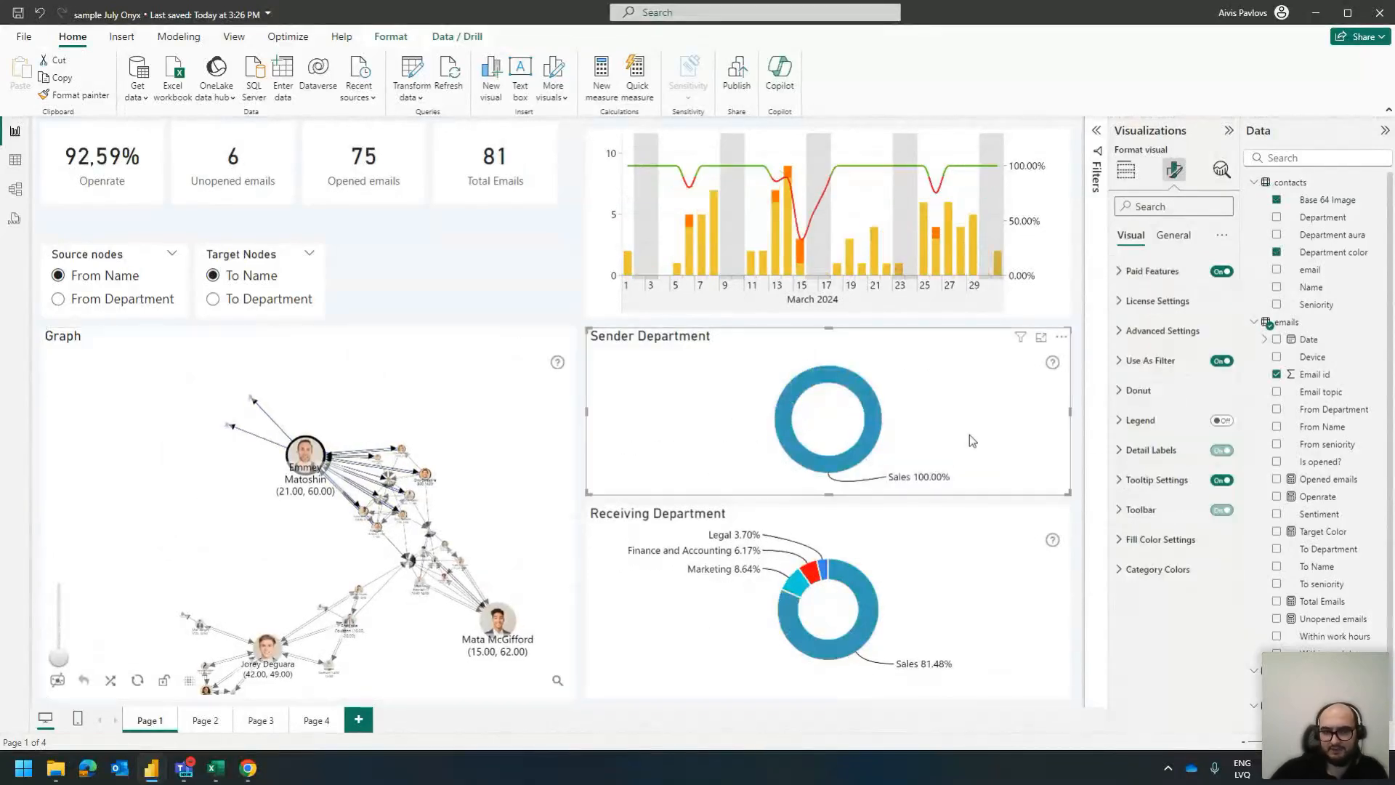
click(515, 349)
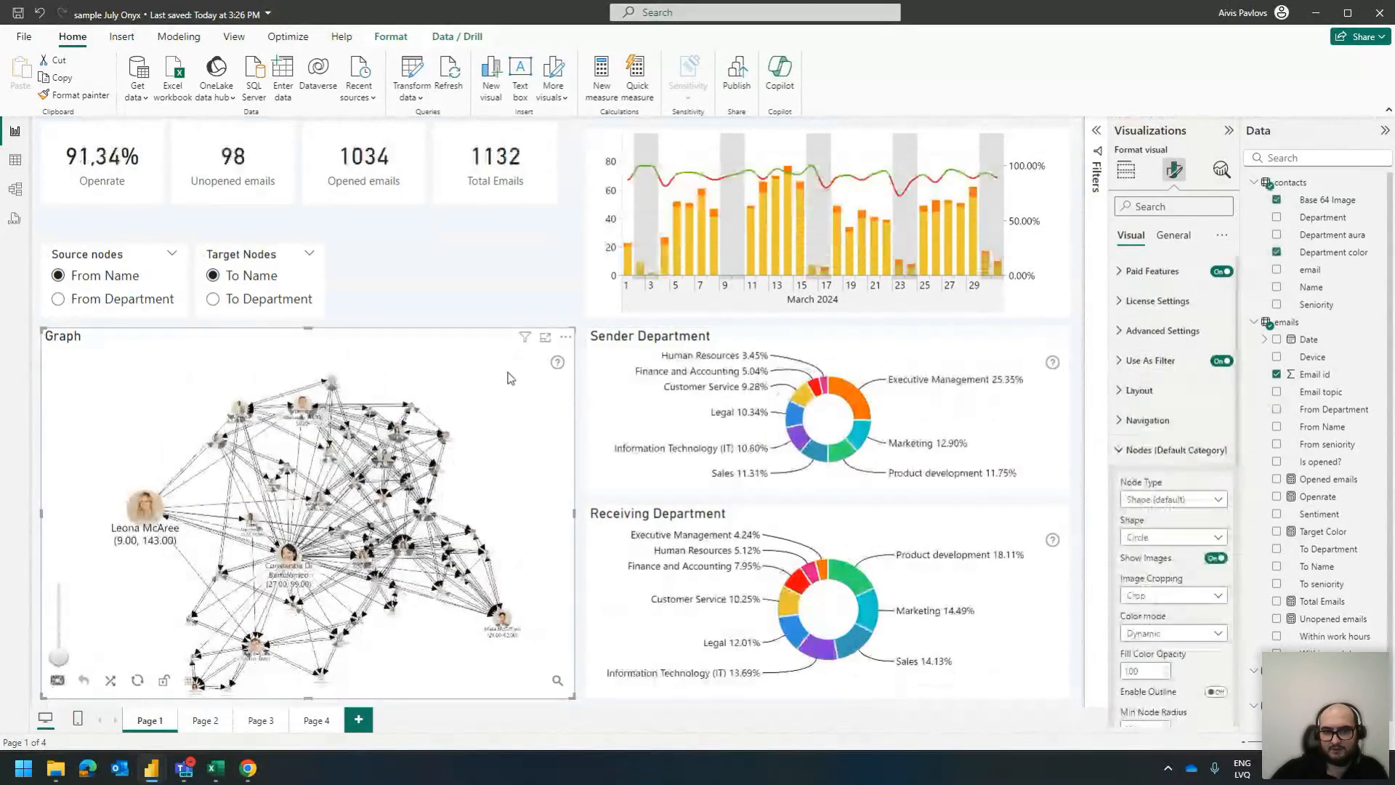
Set the default node category's Min Node Radius to 100 and Max Node Radius to 10, and inspect the resized nodes
scroll(1161, 642, down, 1)
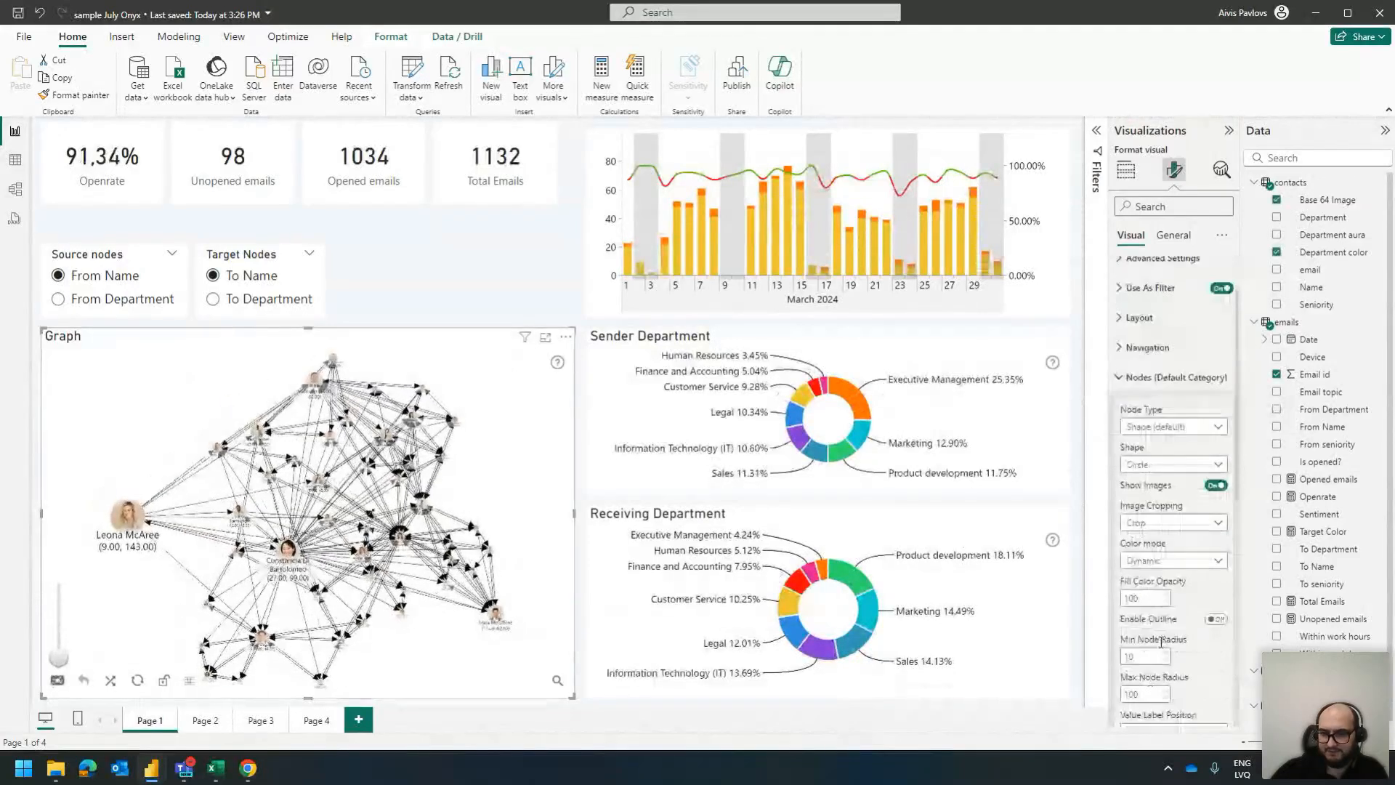
click(1146, 656)
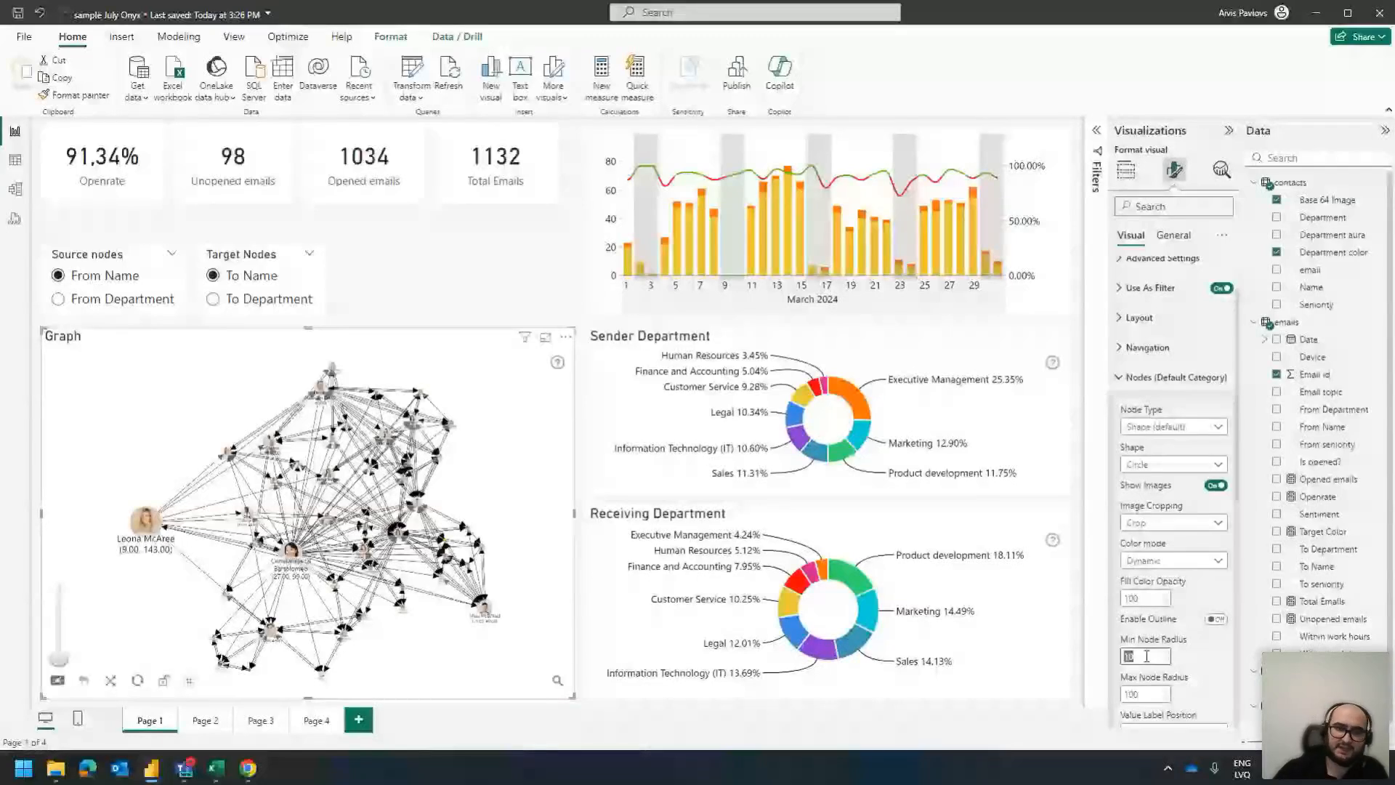
text(100)
click(1149, 695)
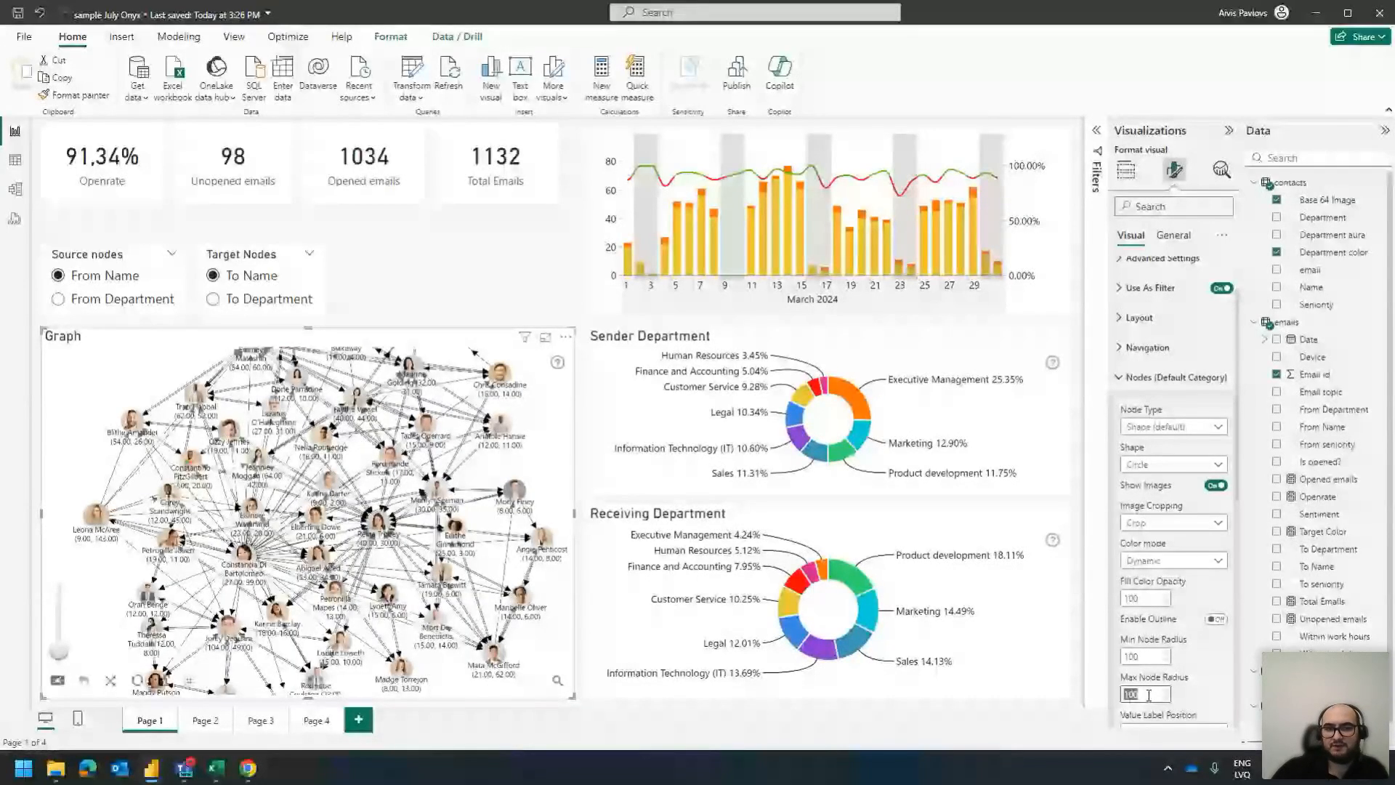
text(10)
key(Return)
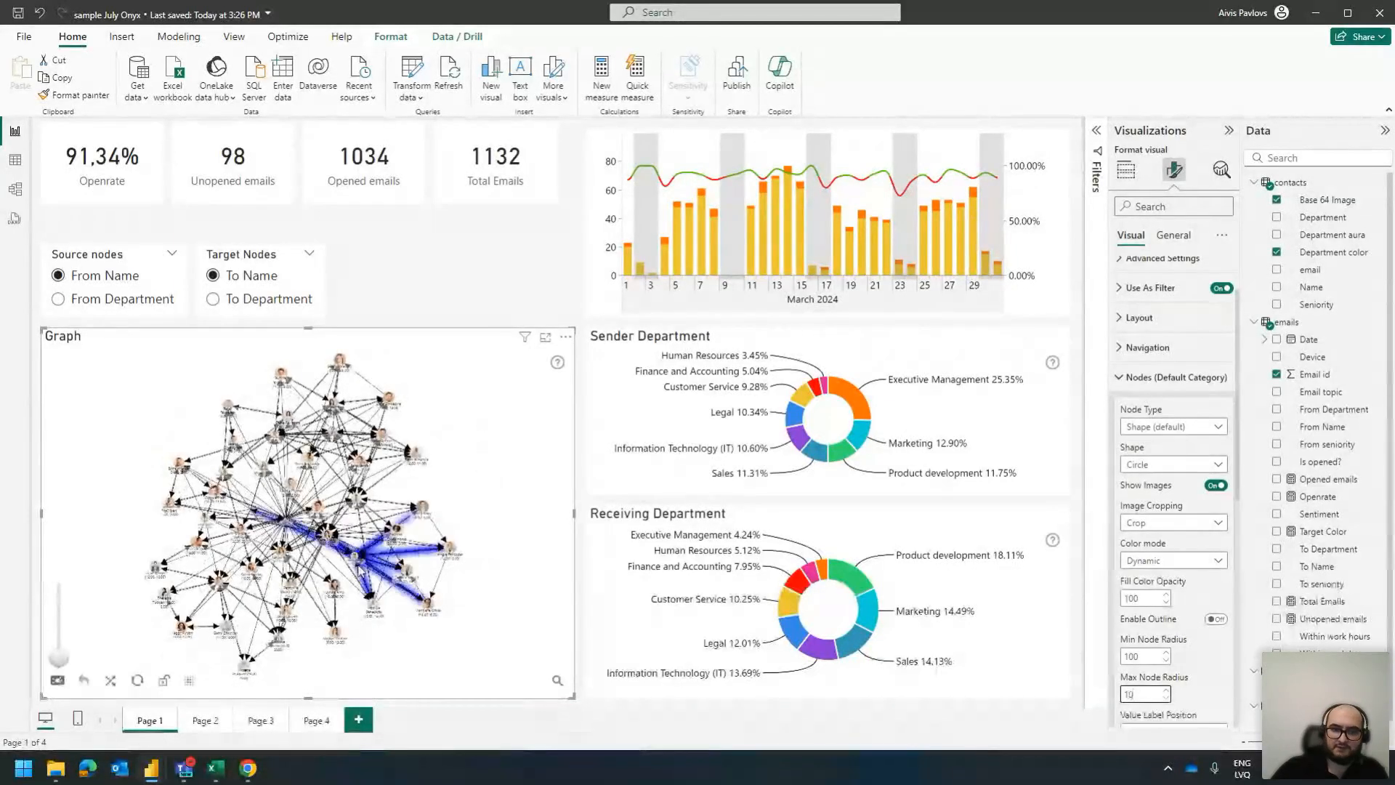
scroll(358, 570, up, 5)
mouse_move(393, 501)
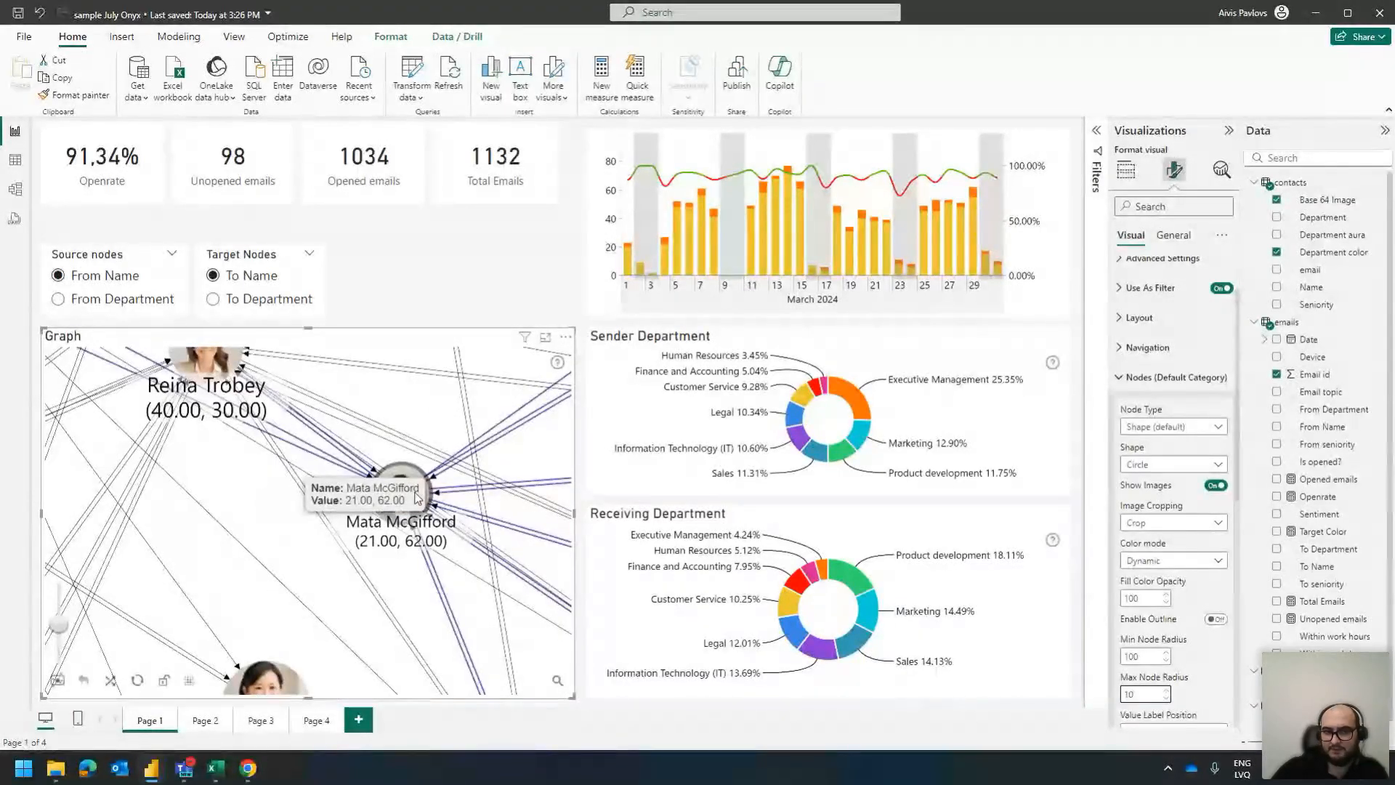
scroll(417, 498, down, 5)
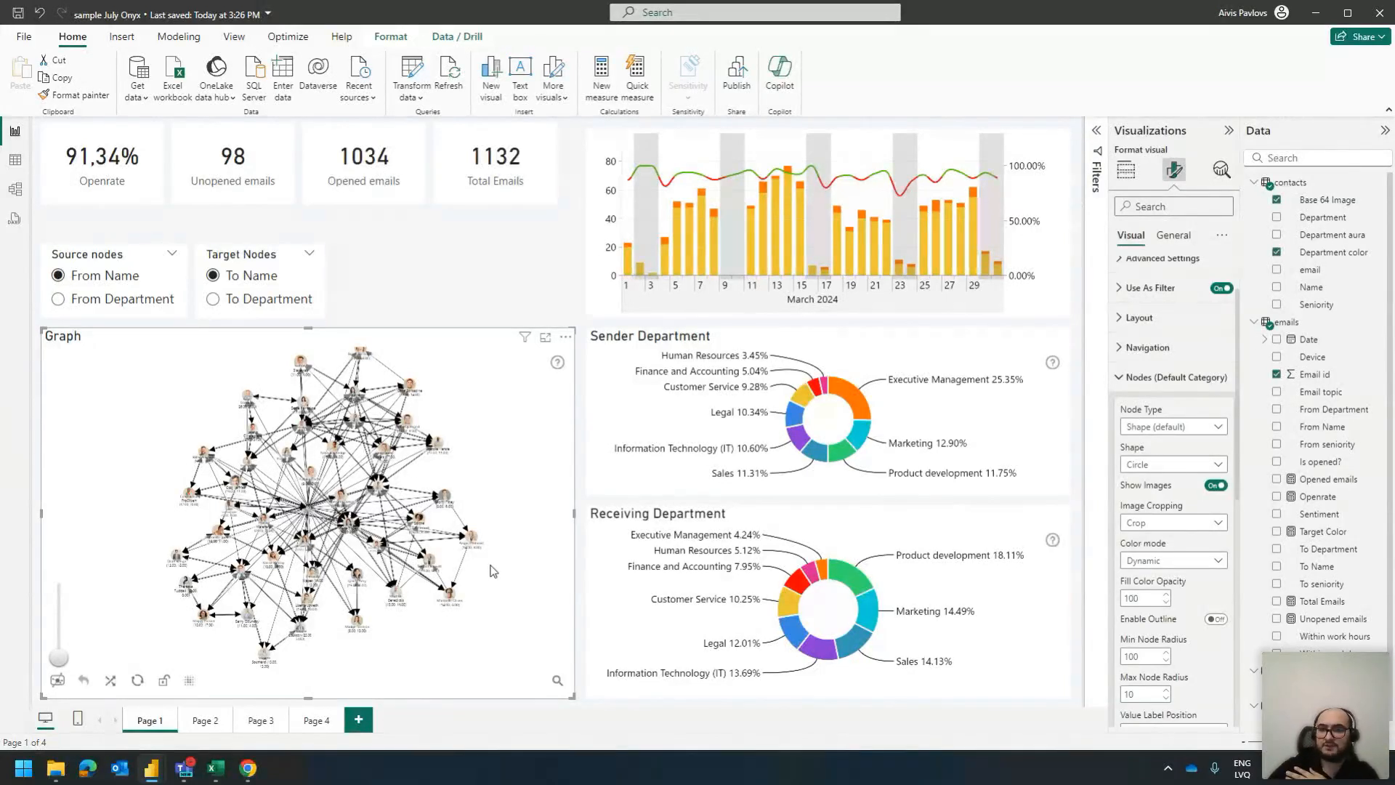
Review the graph's assigned data fields and the source node options for label, shape, category class, radius, focus nodes and auras
click(1126, 170)
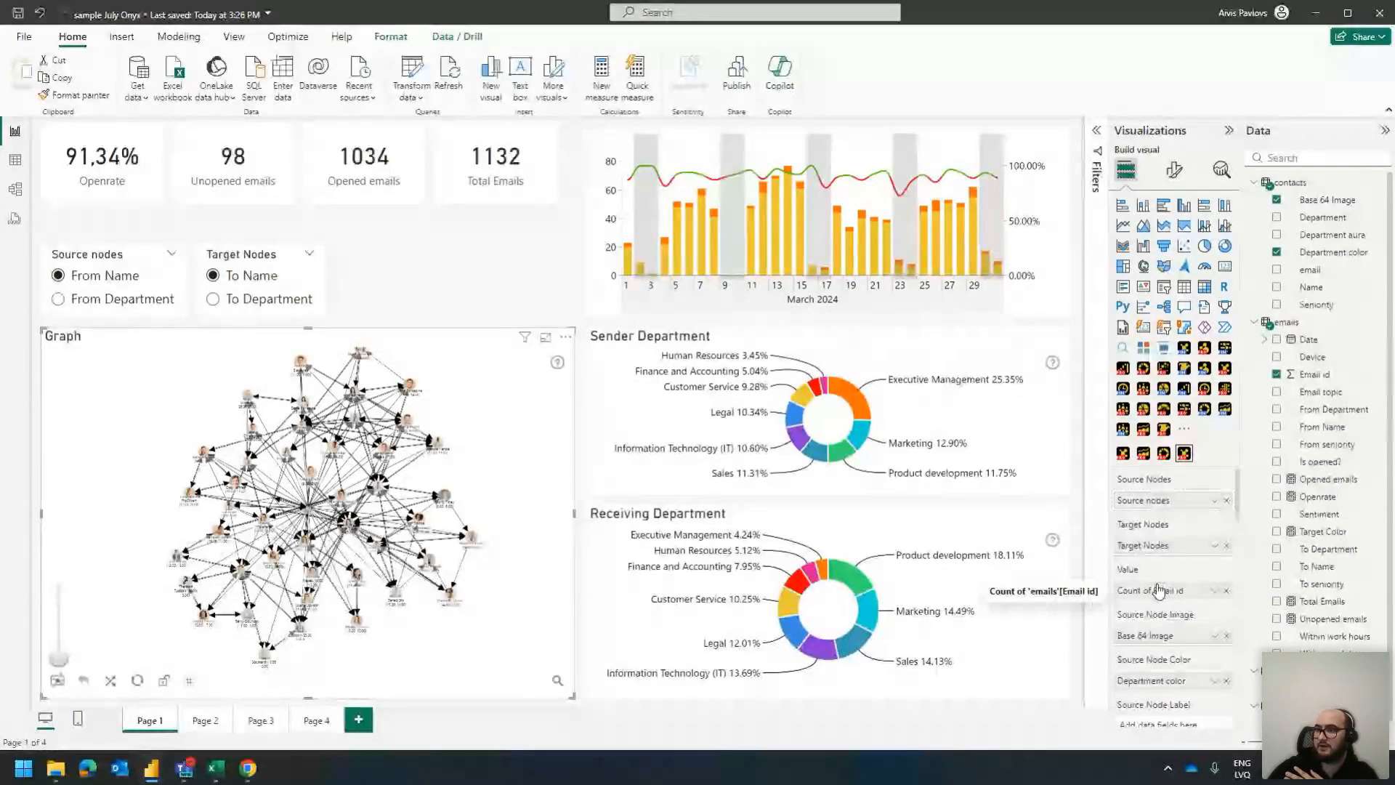
scroll(1161, 581, down, 2)
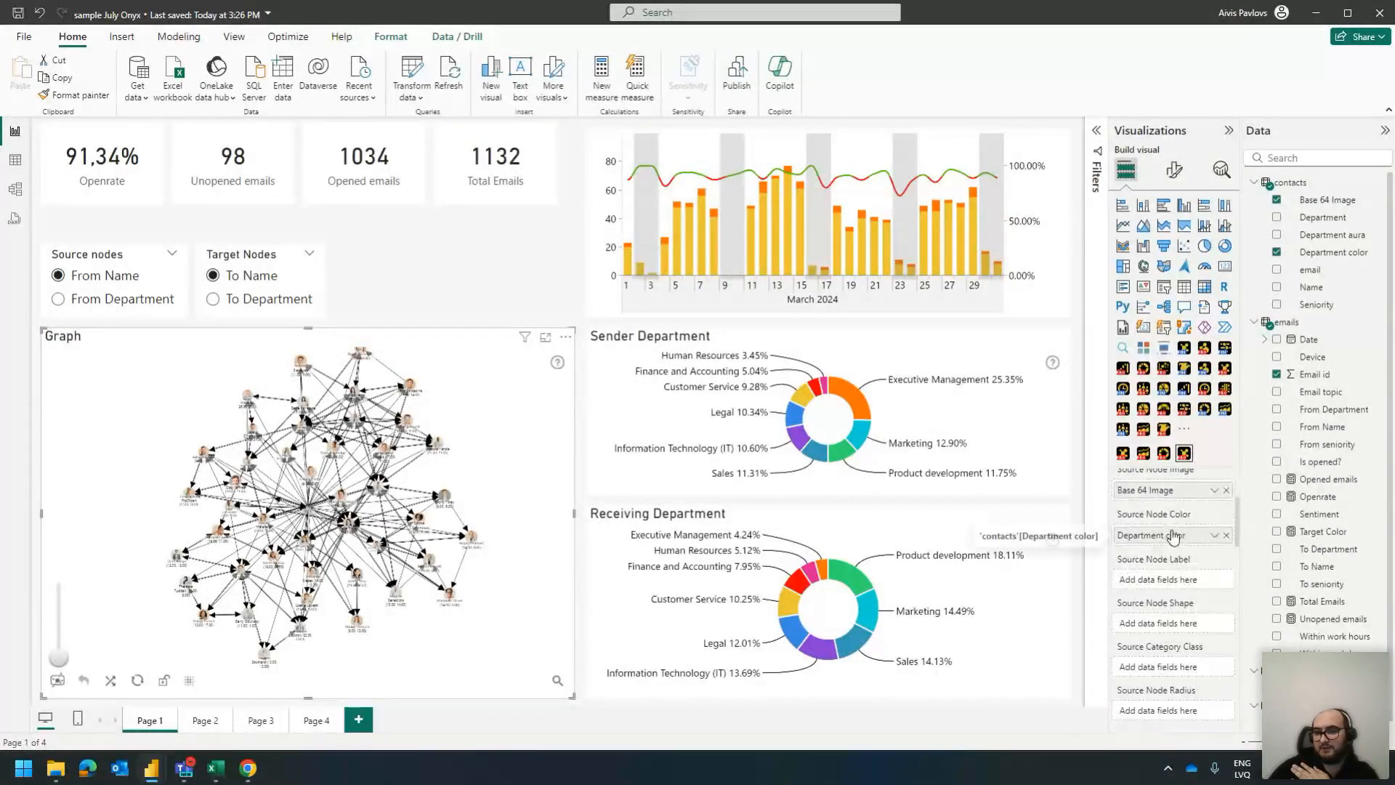
scroll(1150, 647, down, 1)
scroll(1150, 647, down, 1)
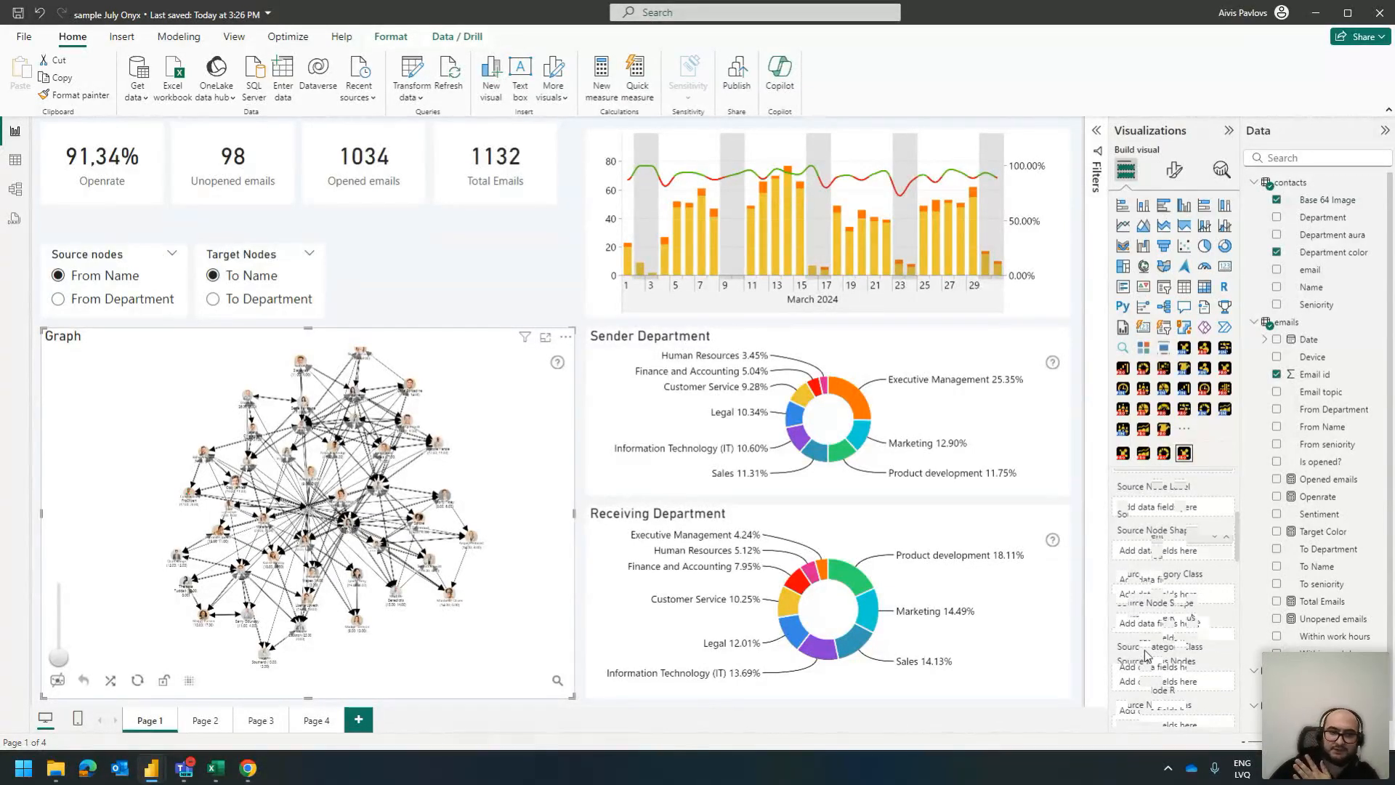
mouse_move(1141, 662)
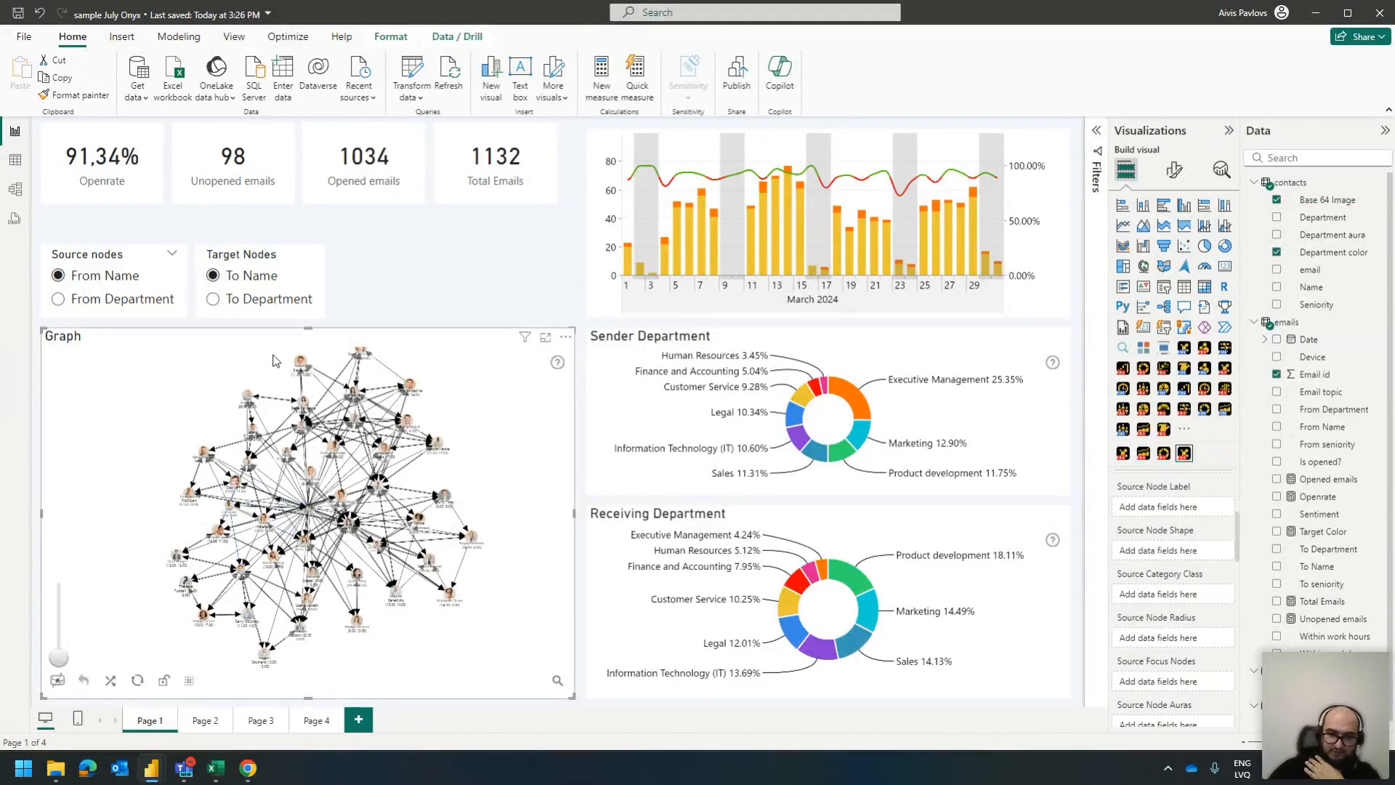
Deselect the graph visual and switch to Chrome
click(392, 276)
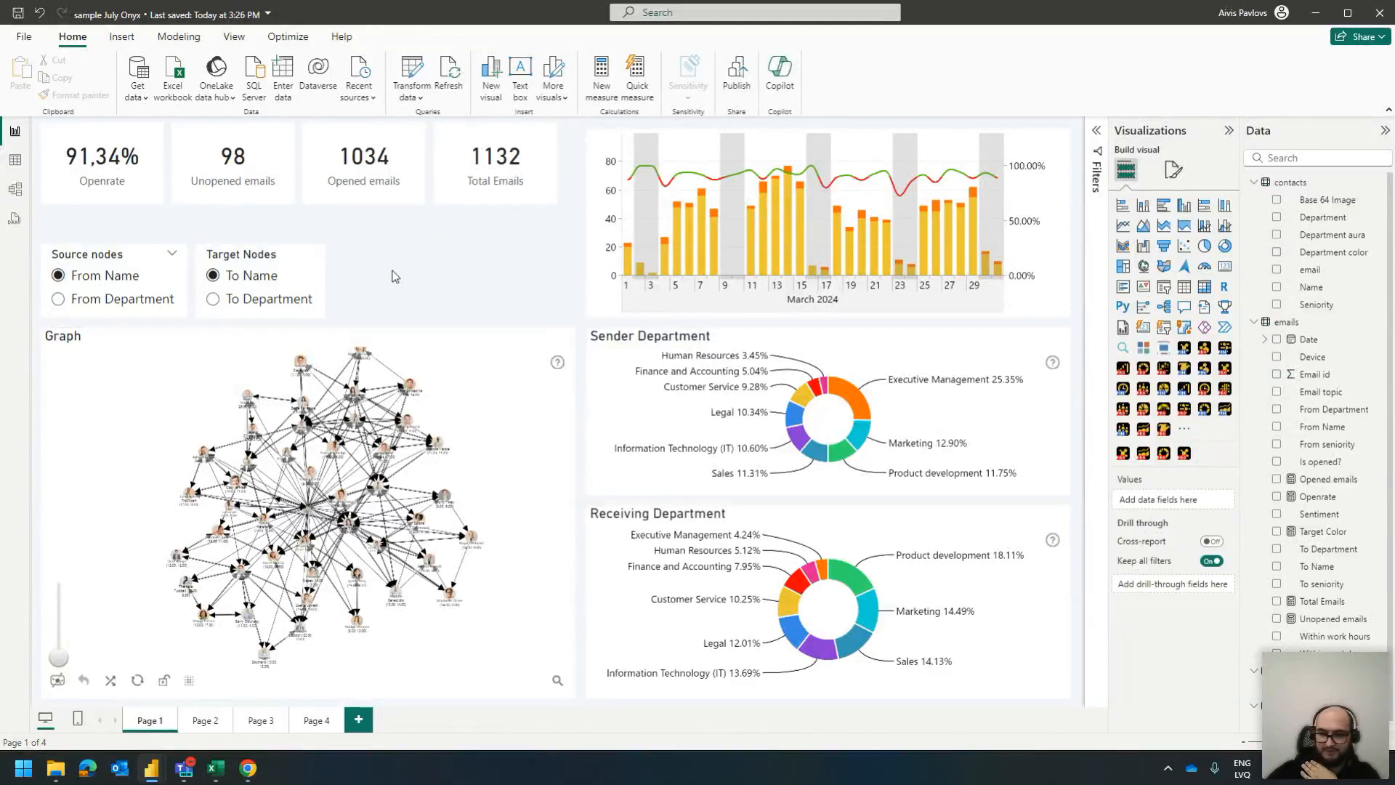
mouse_move(248, 768)
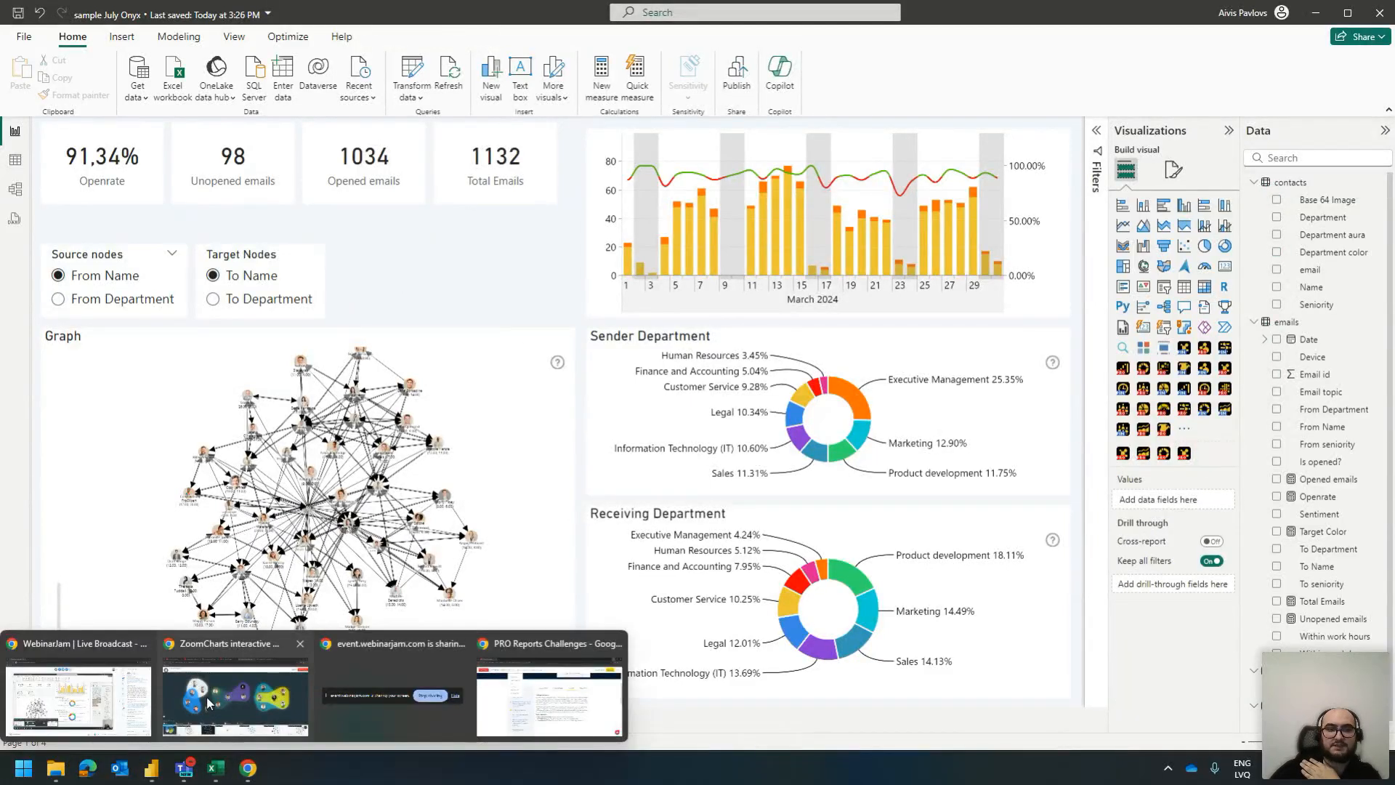